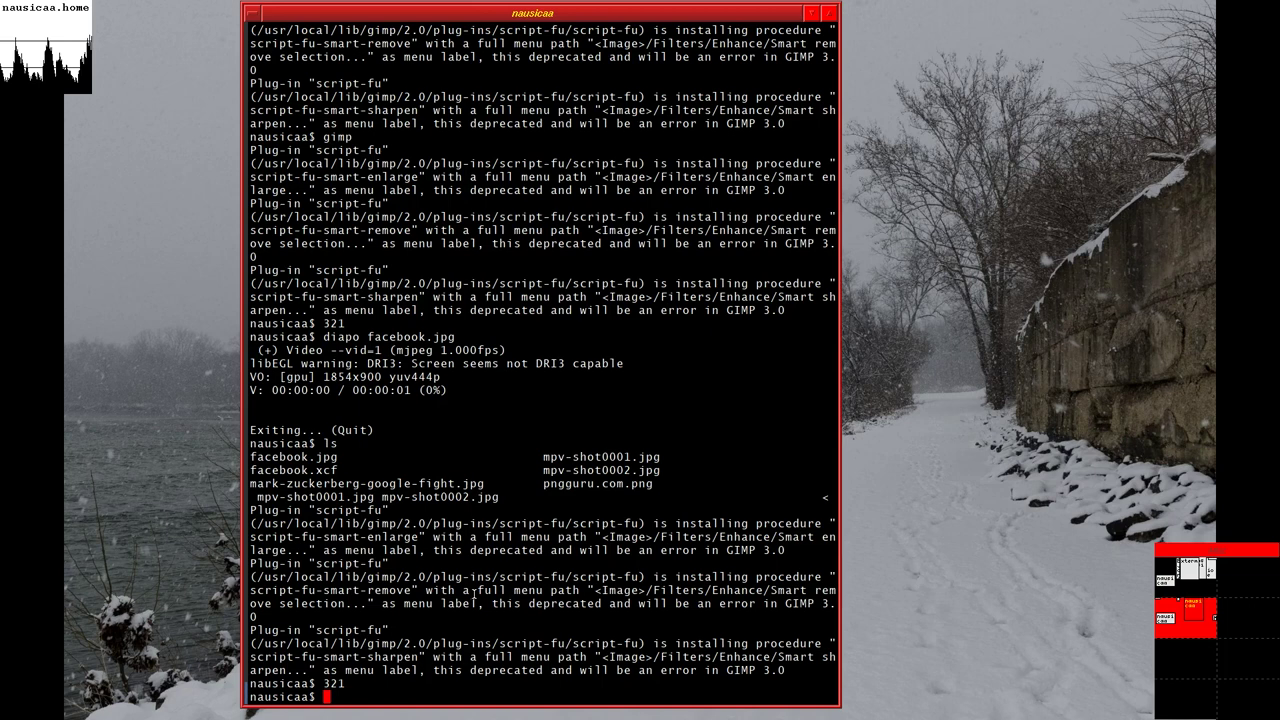
- Run 'diapo facebook.jpg' in the xterm to preview the finished thumbnail
type("diapo facebook.jpg")
key("Return")
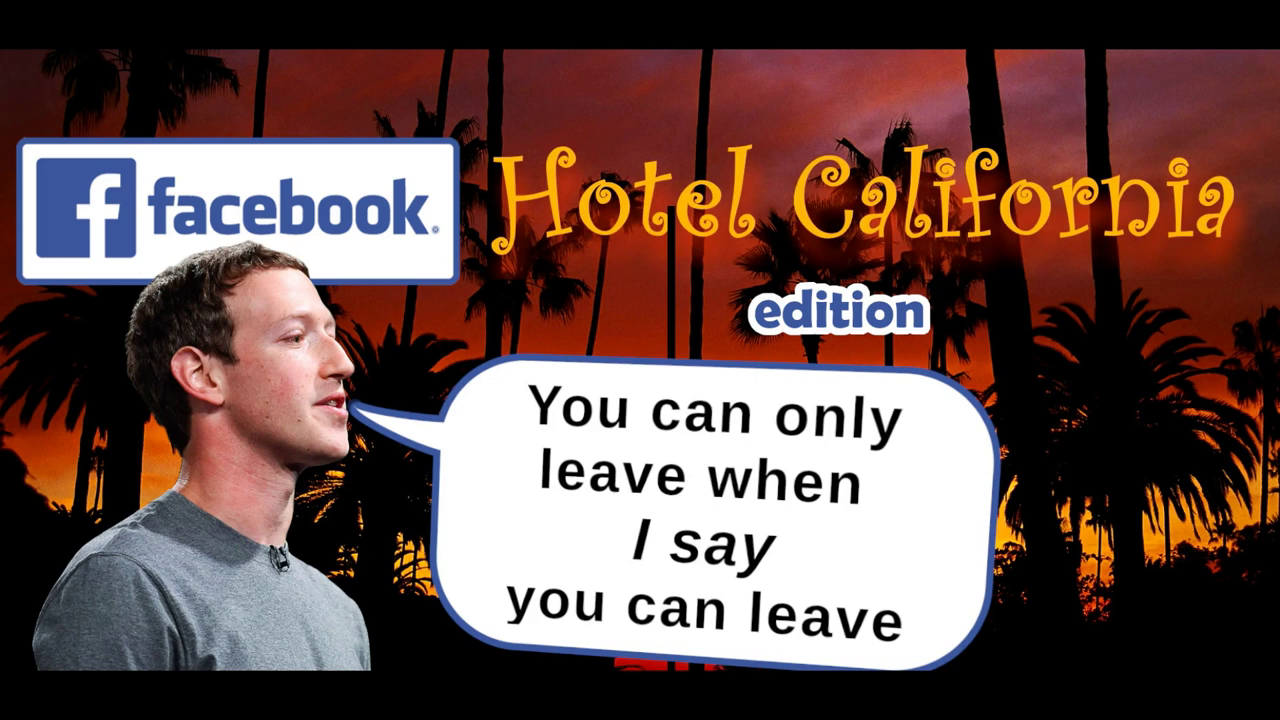
- Quit the mpv preview of the Hotel California image and begin typing the gimp command
type("q")
type("gimp ")
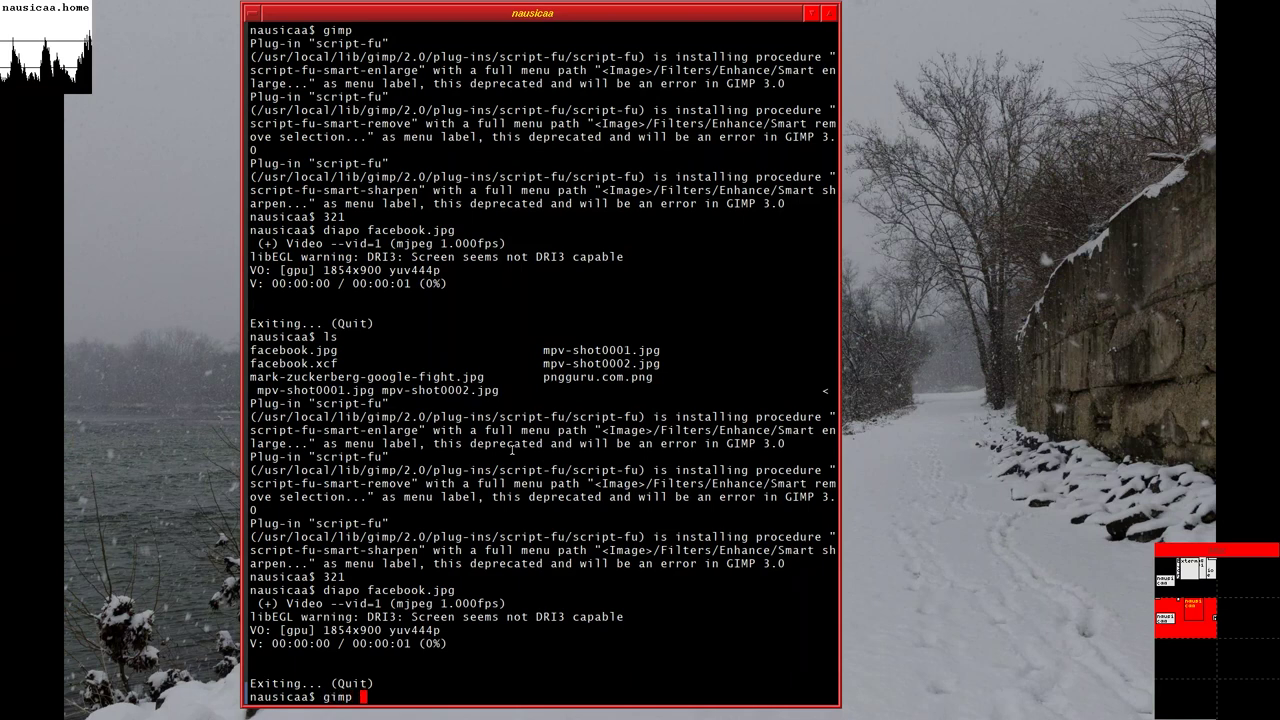
type("p")
- Launch GIMP with mpv-shot000*, pngguru.com.png and mark-zuckerberg-google-fight.jpg using Tab completion
key("Tab")
key("Return")
type("gimp m")
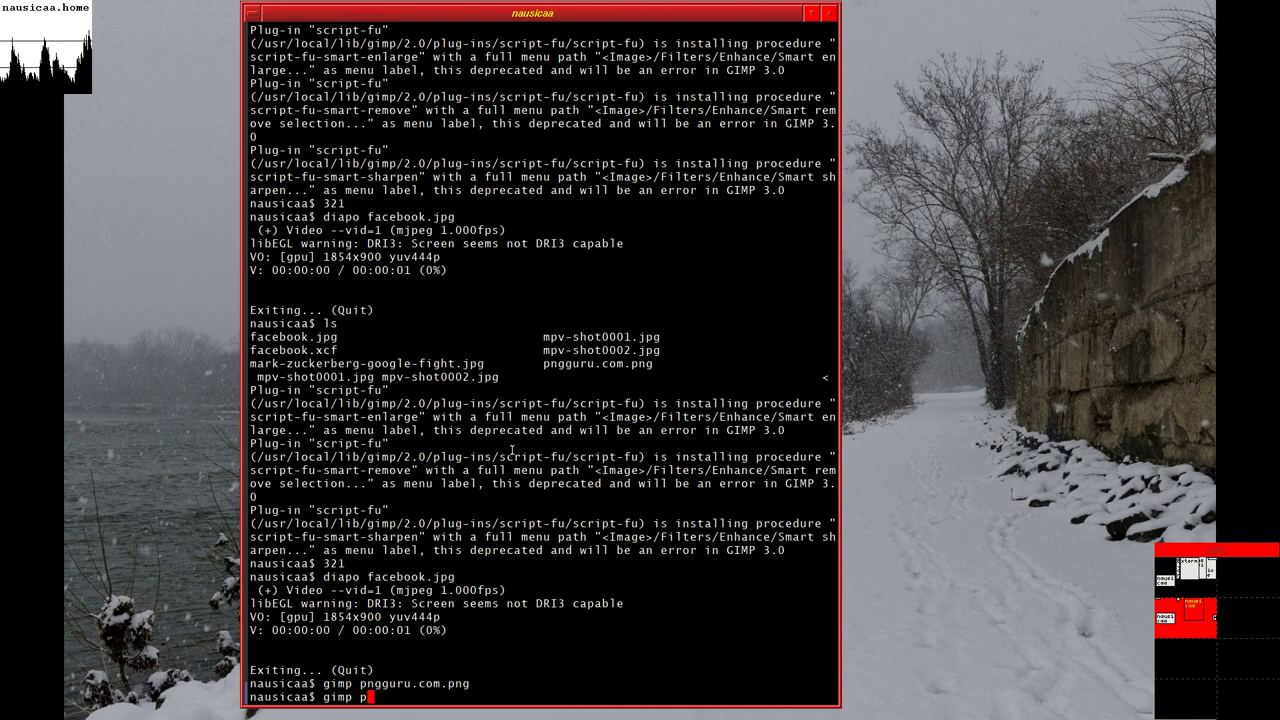
type("p")
key("Tab")
type("*")
key("Tab")
key("Tab")
type("p")
key("Tab")
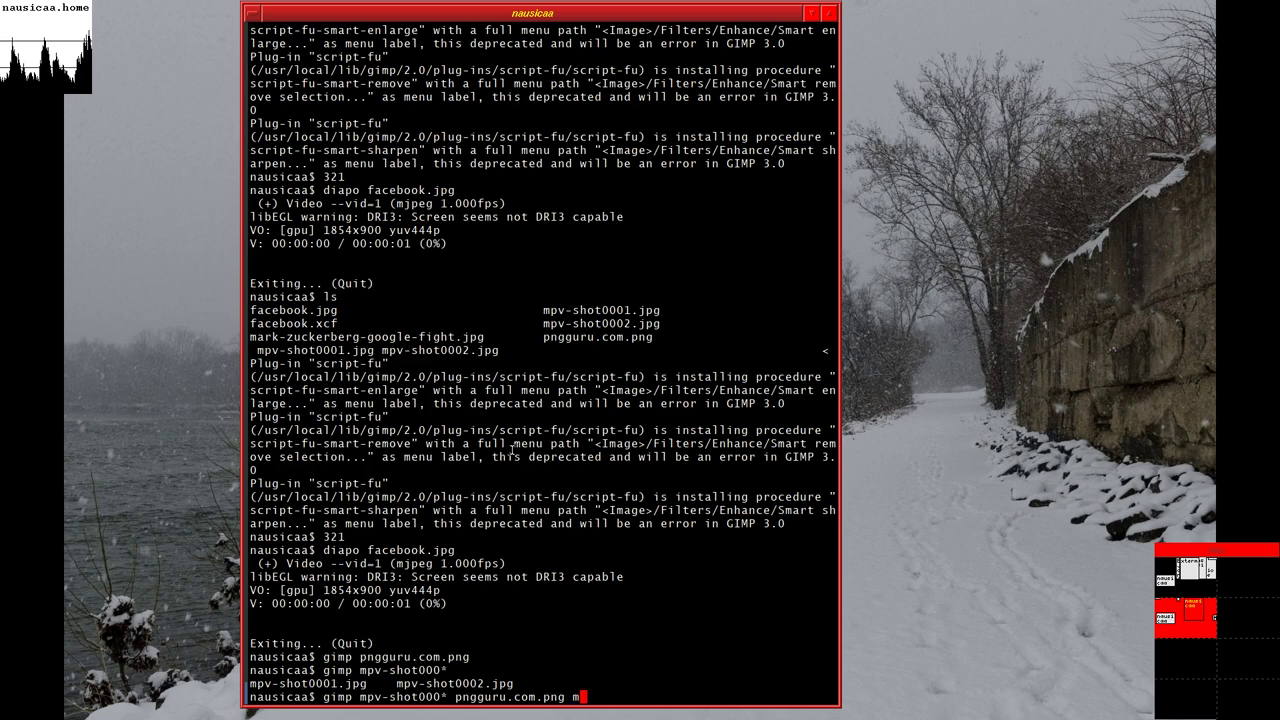
type("ma")
key("Tab")
key("Return")
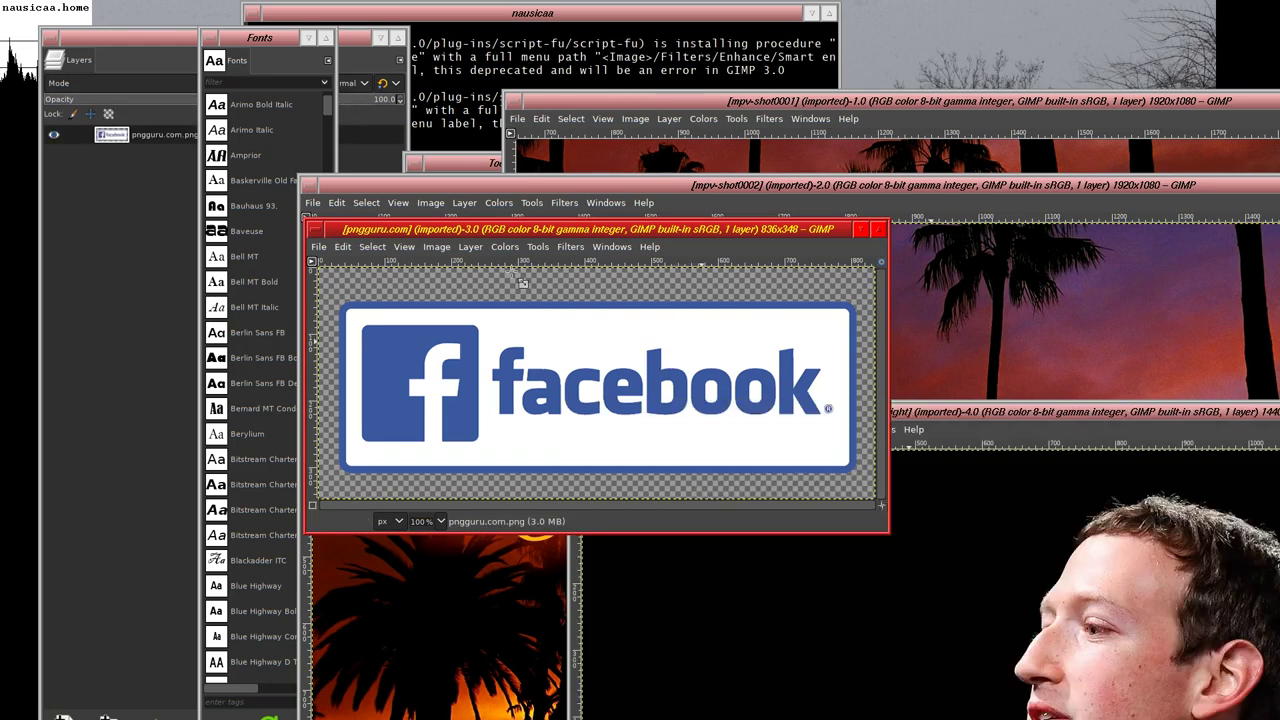
- Rearrange the facebook logo window, Toolbox, Layers and Fonts docks, placing the logo at far left
left_click_drag(695, 318, 604, 245)
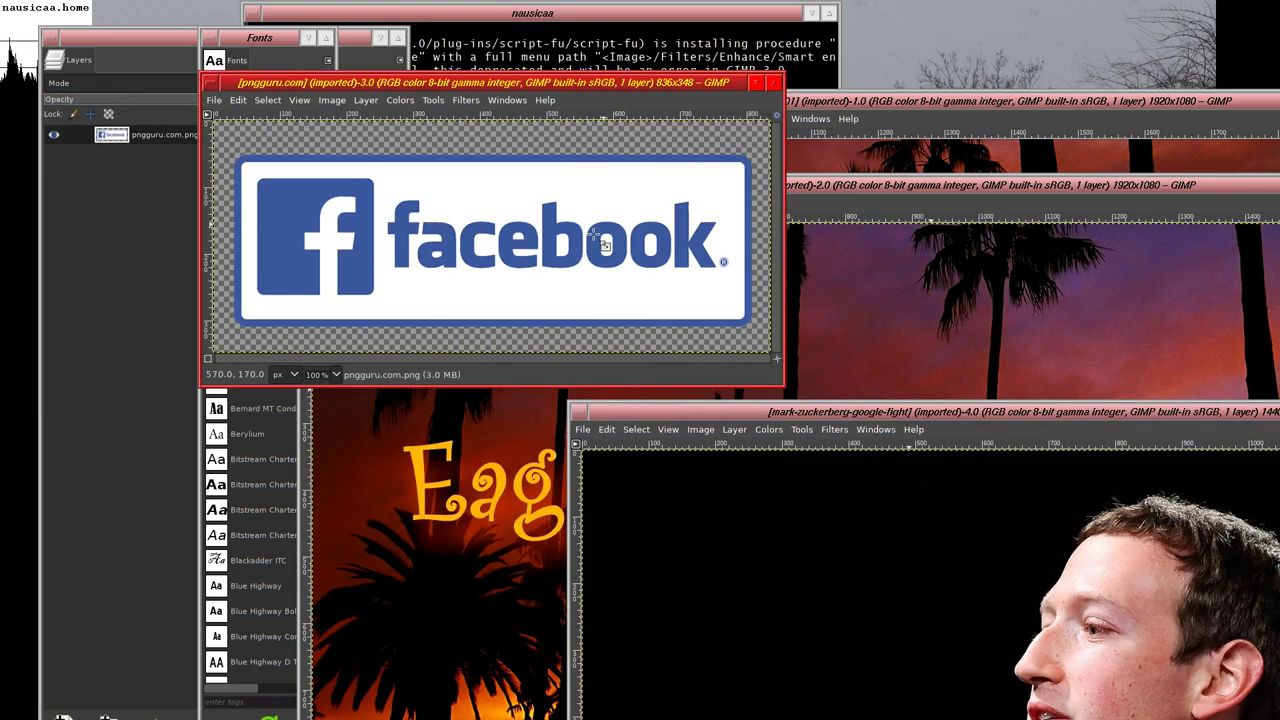
left_click_drag(504, 284, 657, 309)
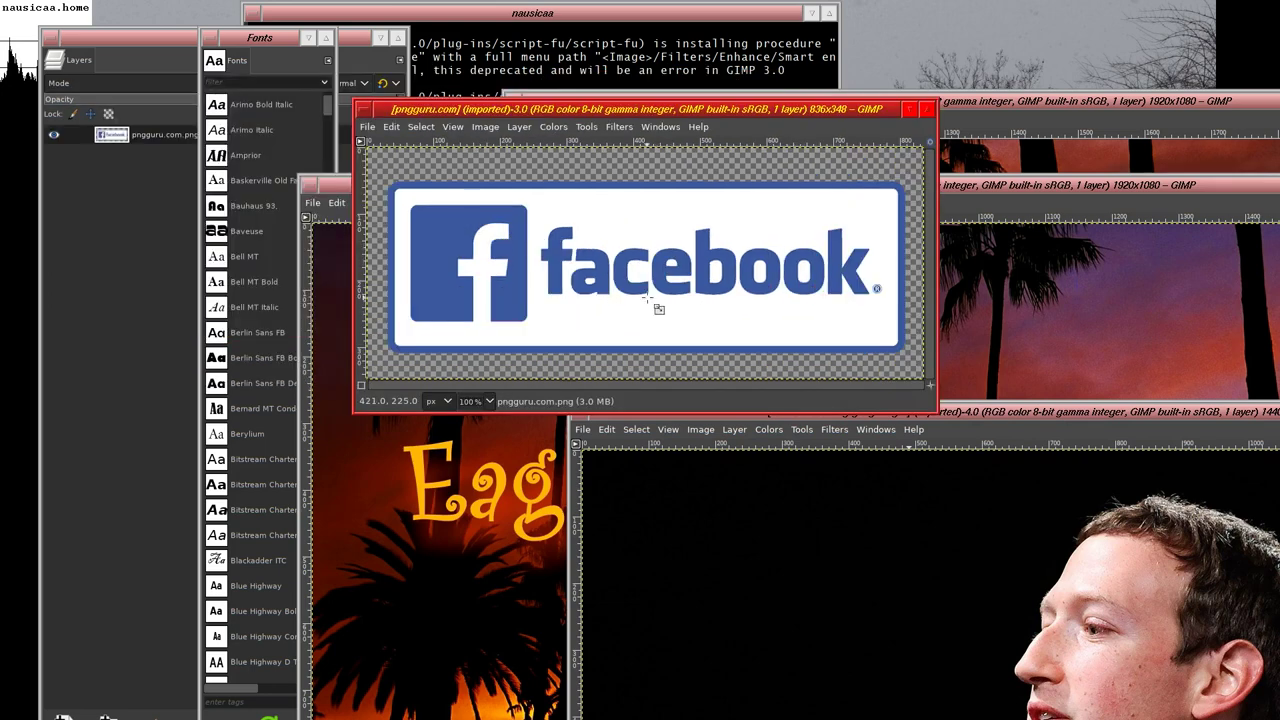
left_click_drag(462, 247, 584, 437)
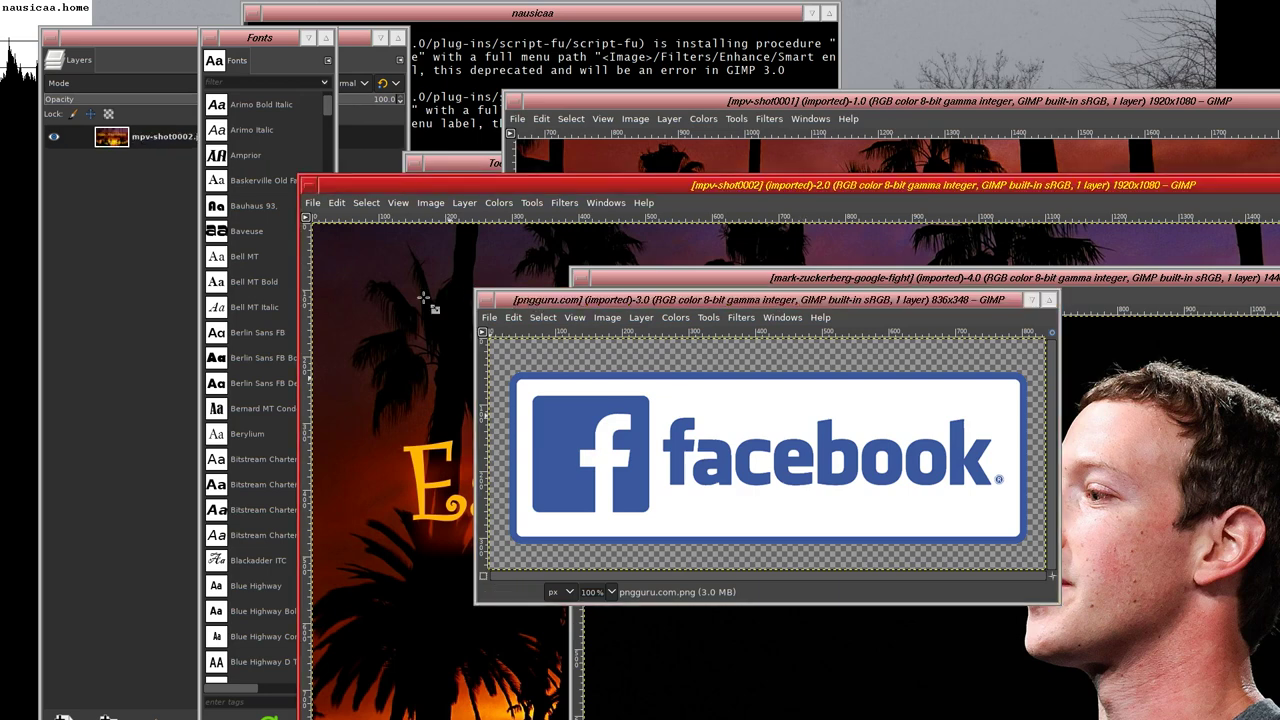
left_click_drag(507, 635, 474, 285)
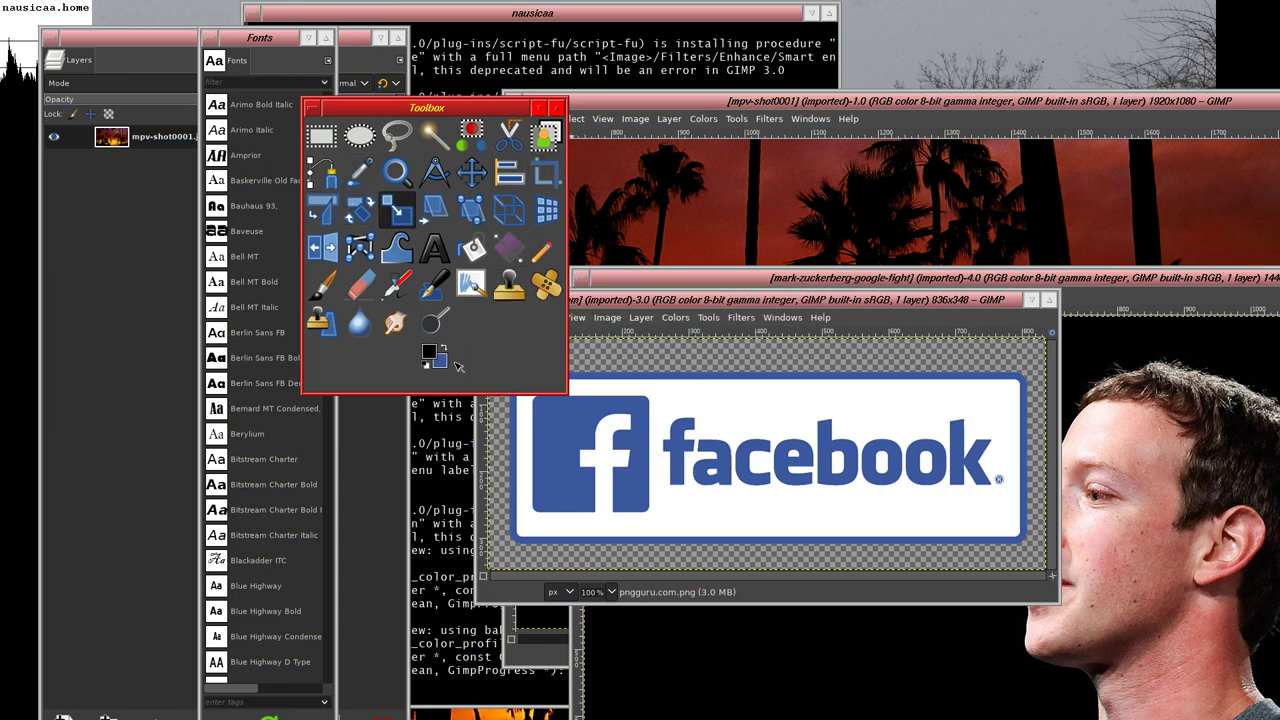
left_click(120, 352)
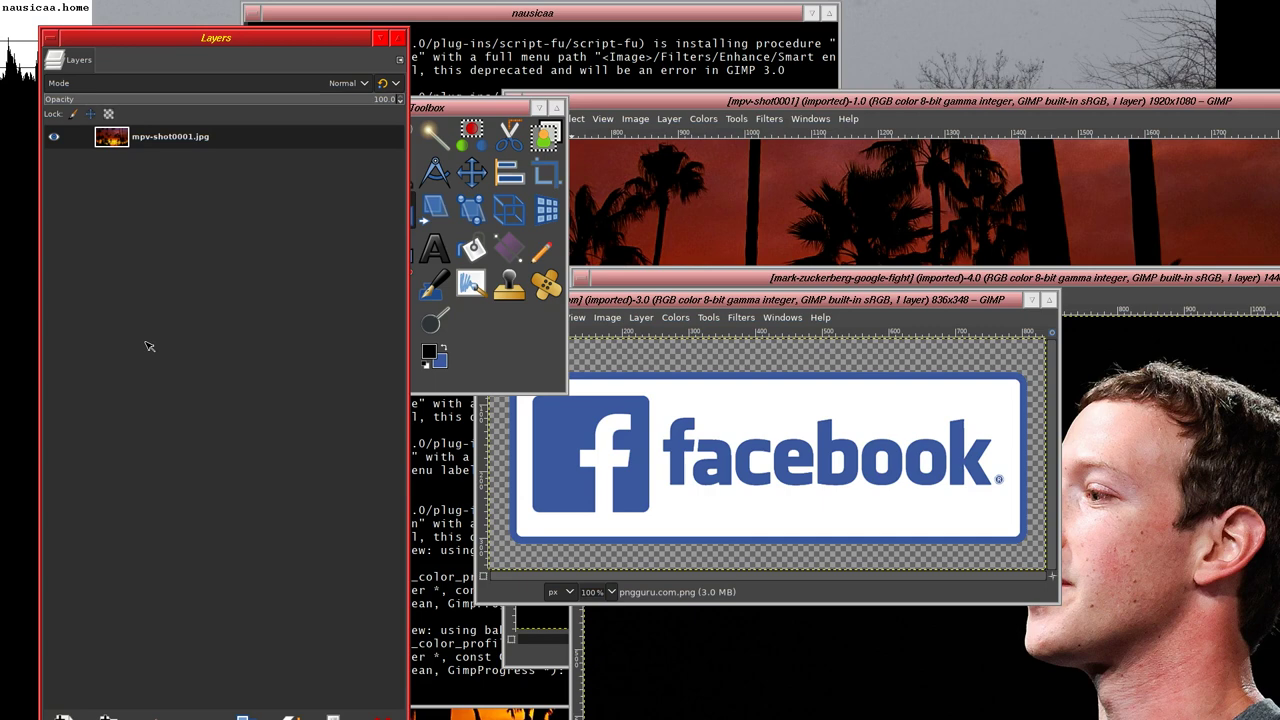
left_click_drag(514, 368, 492, 548)
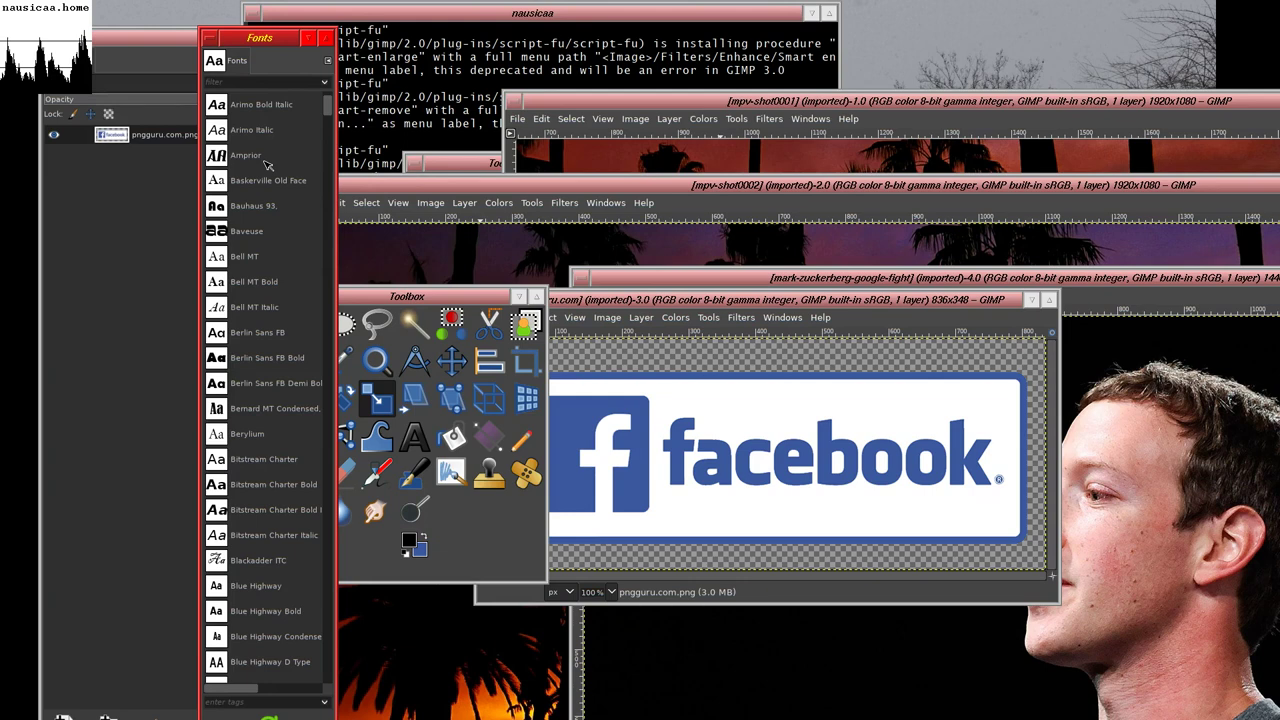
left_click_drag(267, 165, 294, 154)
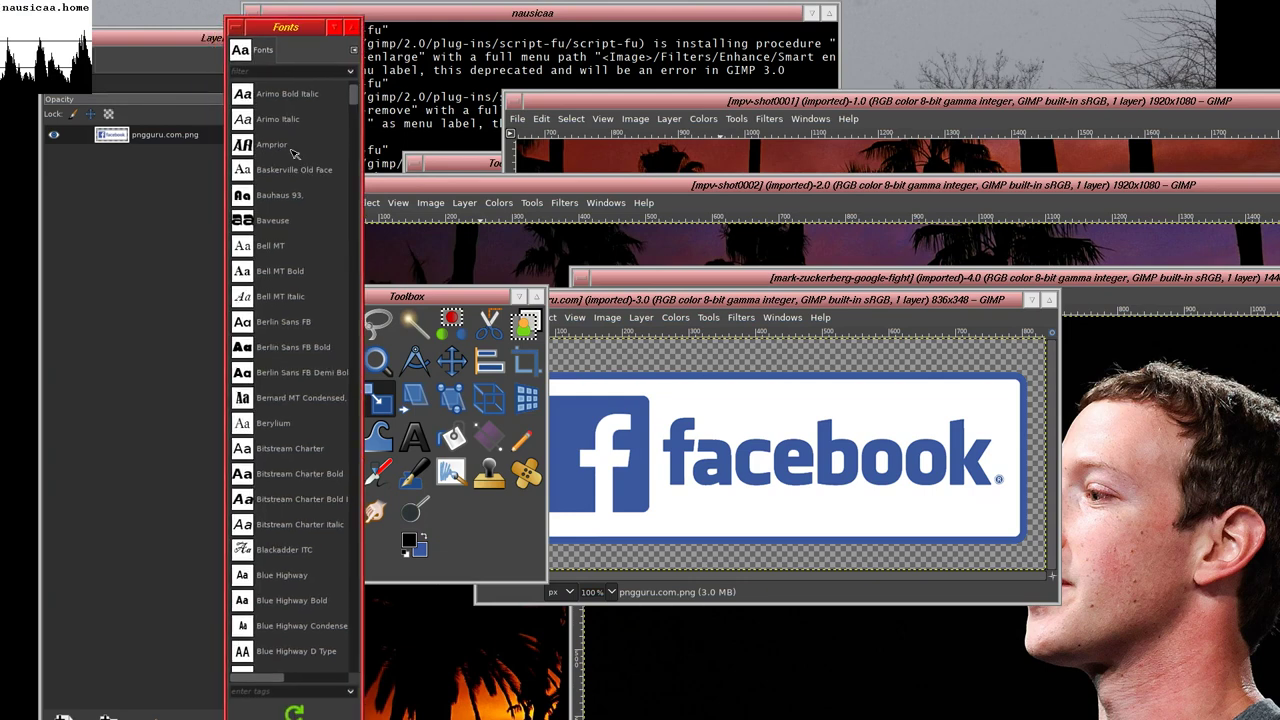
left_click_drag(464, 414, 327, 276)
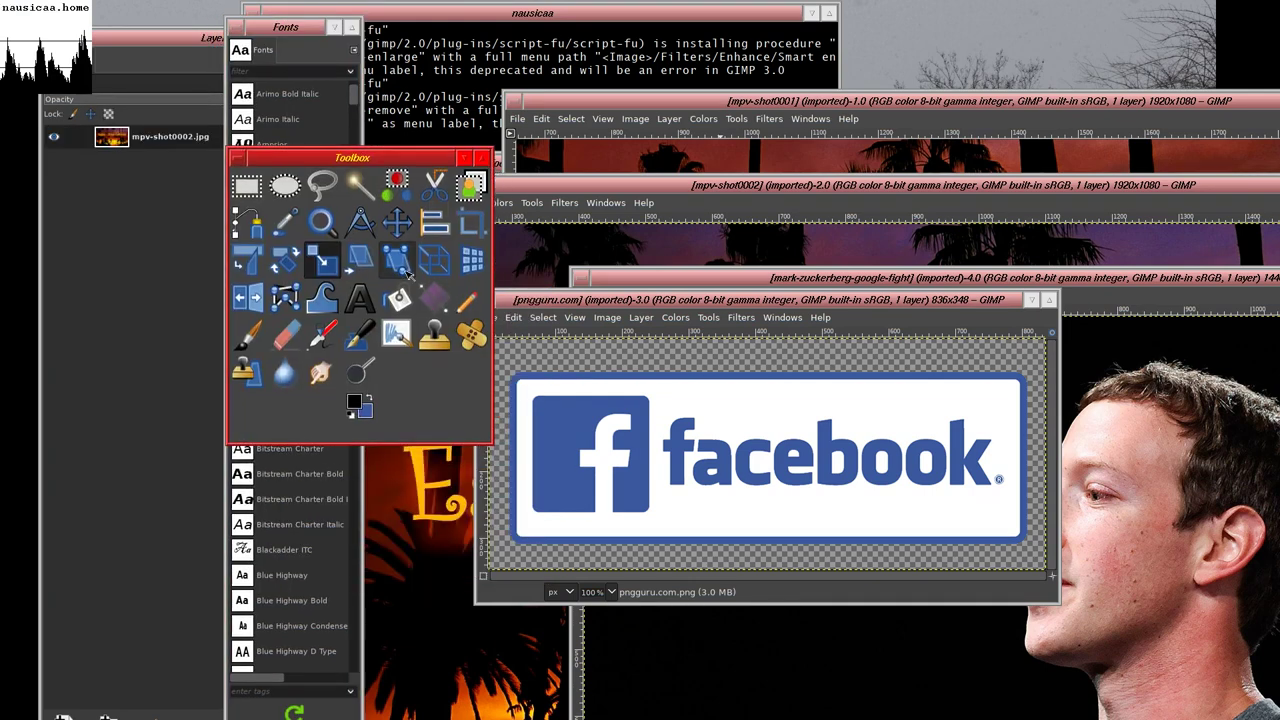
left_click(630, 370)
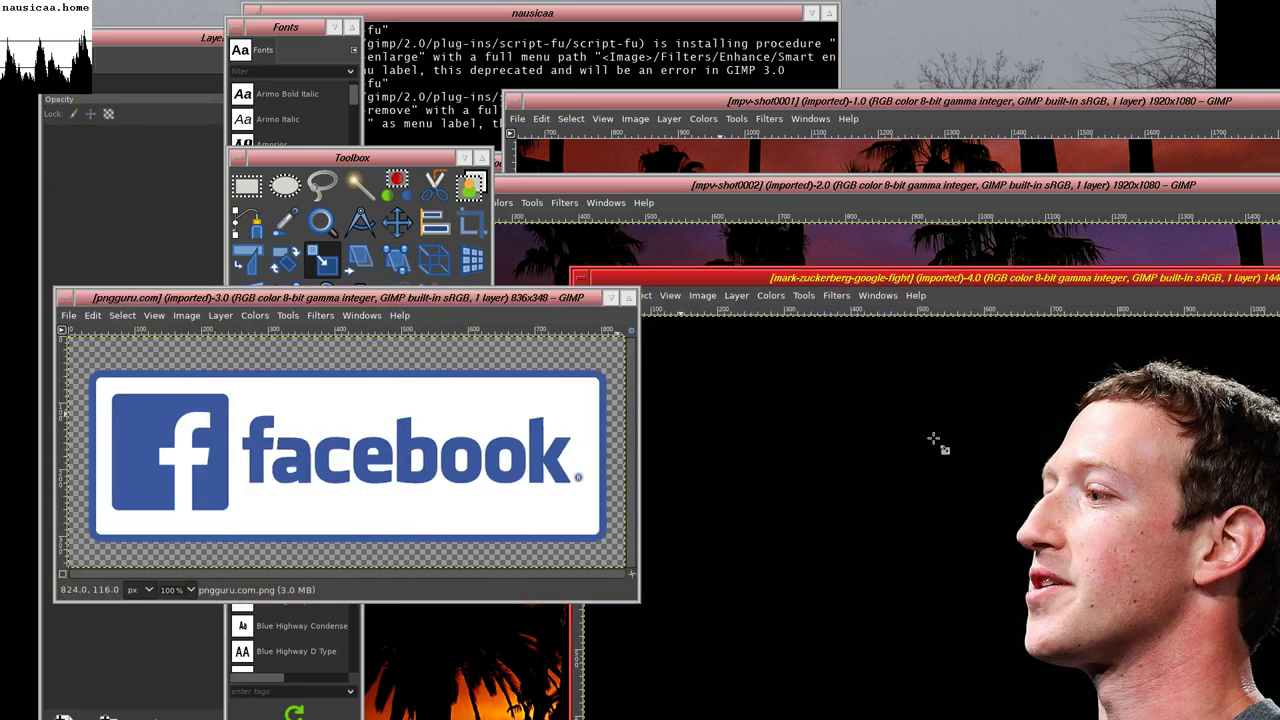
left_click_drag(849, 569, 791, 545)
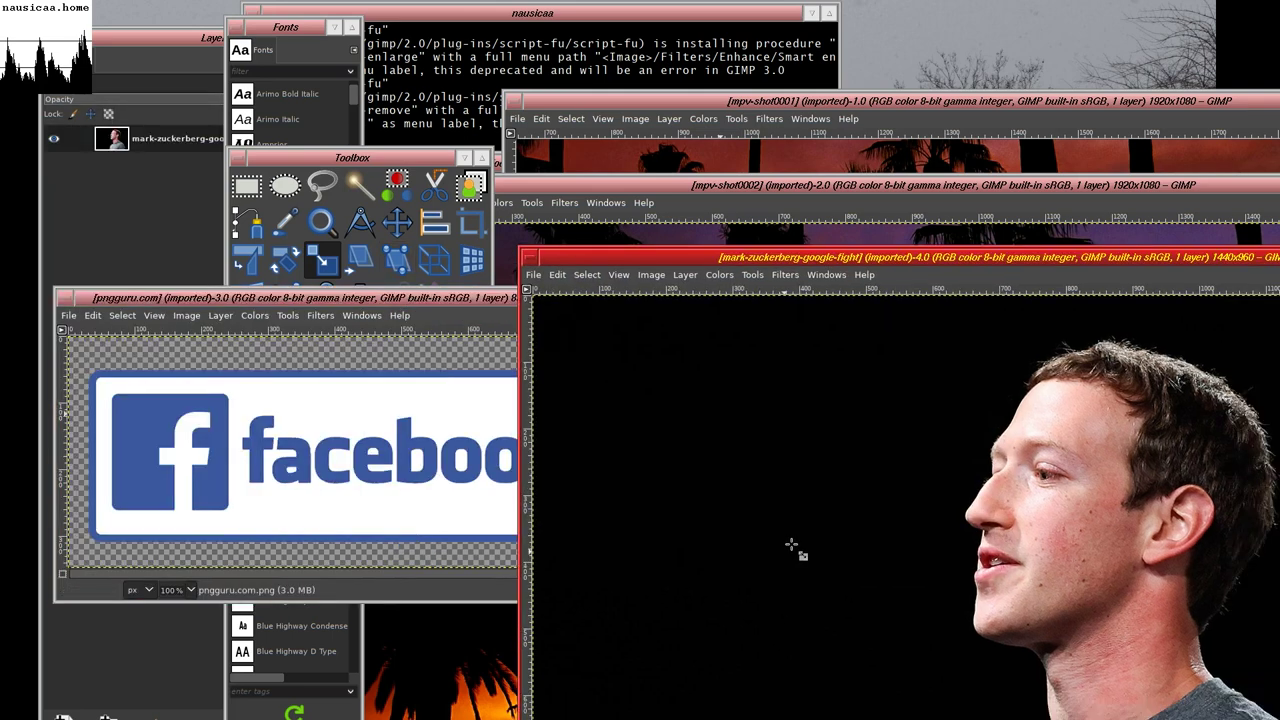
key("ctrl+w")
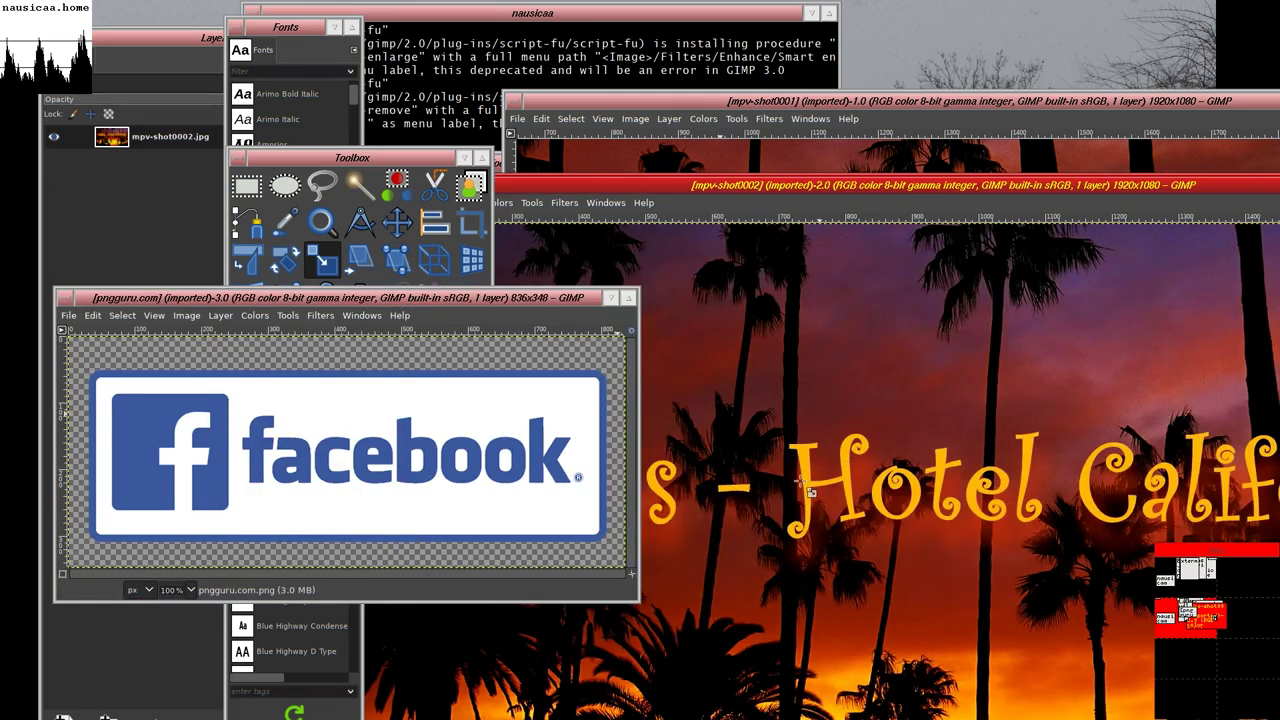
- Zoom the Eagles screenshot to 50% then 75% and enlarge its window to full height
left_click(770, 155)
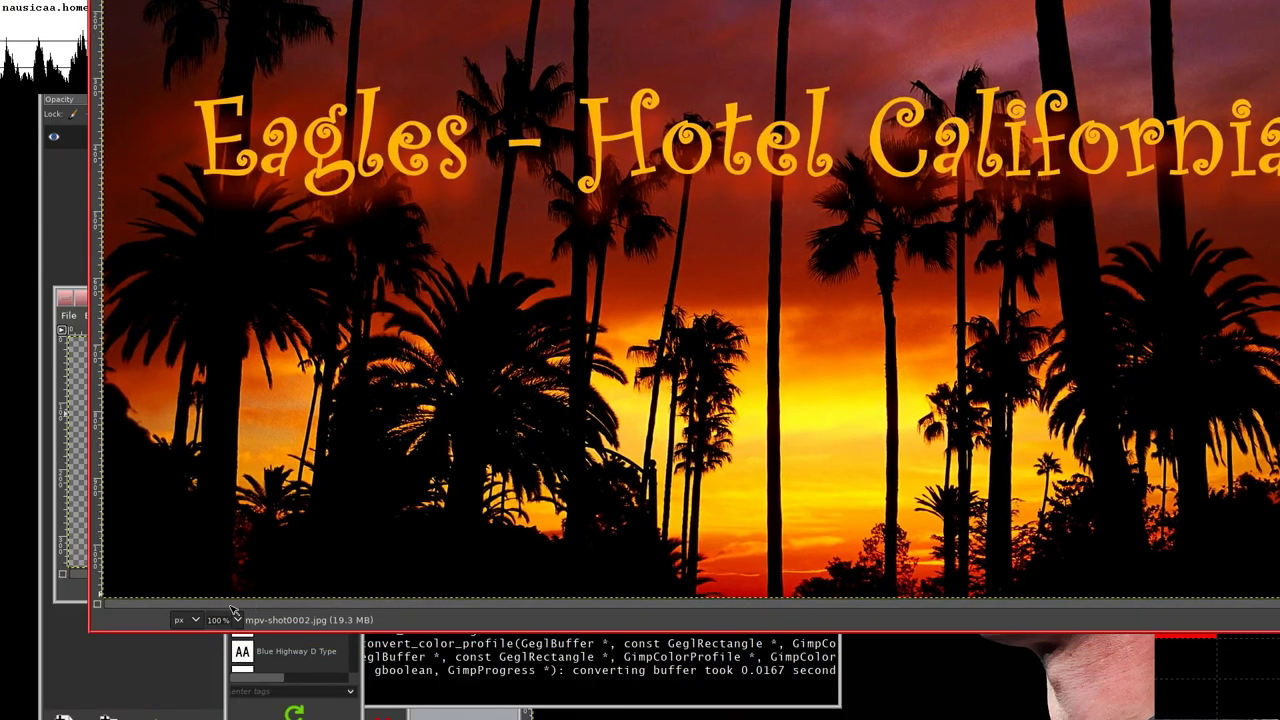
left_click(237, 620)
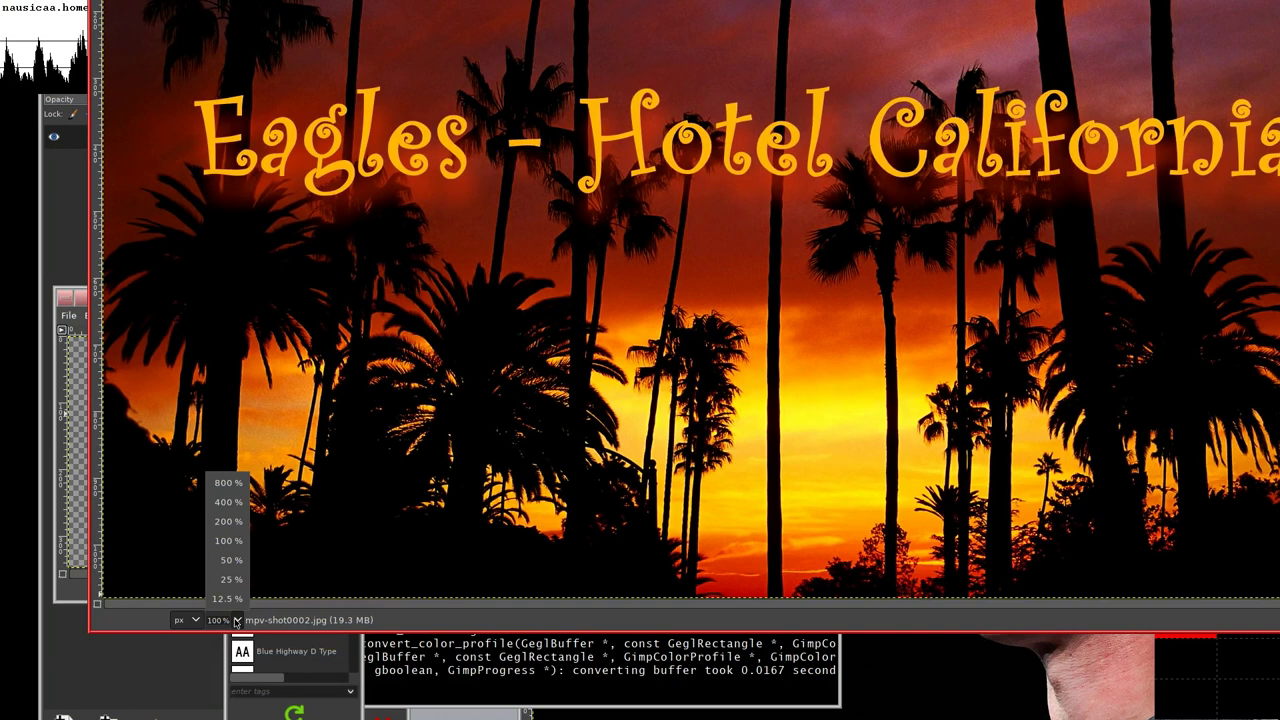
left_click(229, 559)
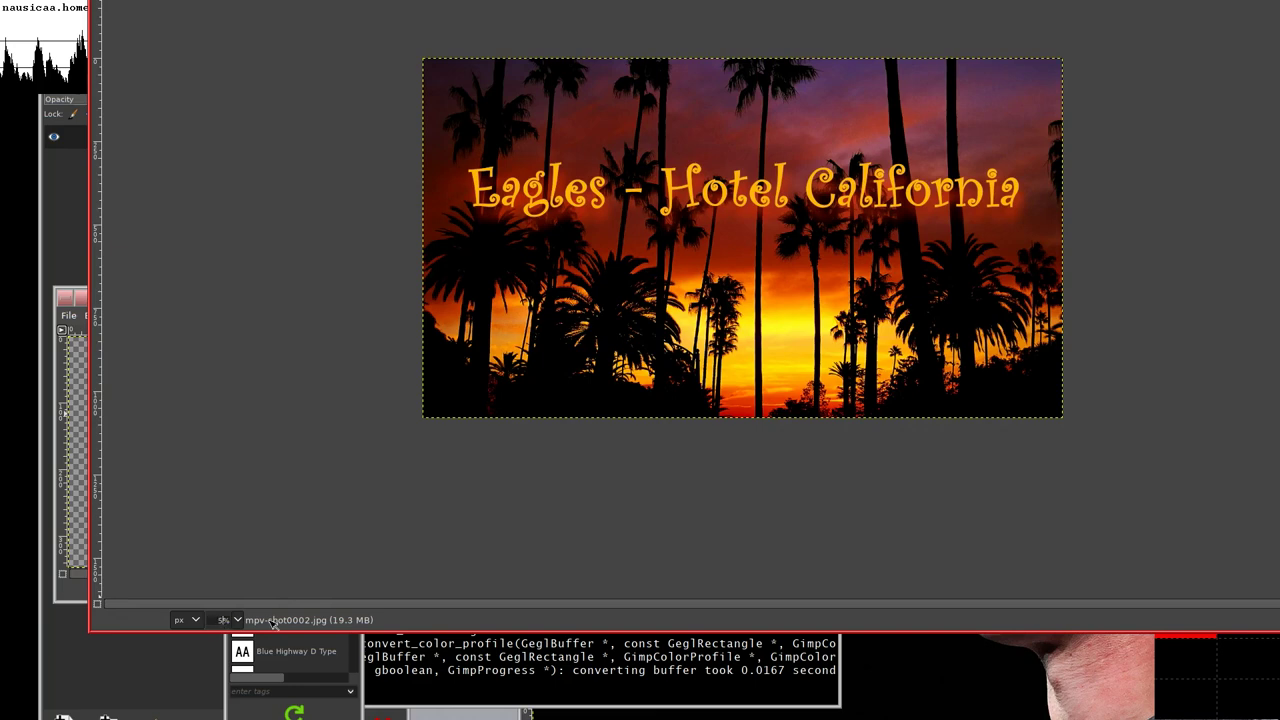
key("Return")
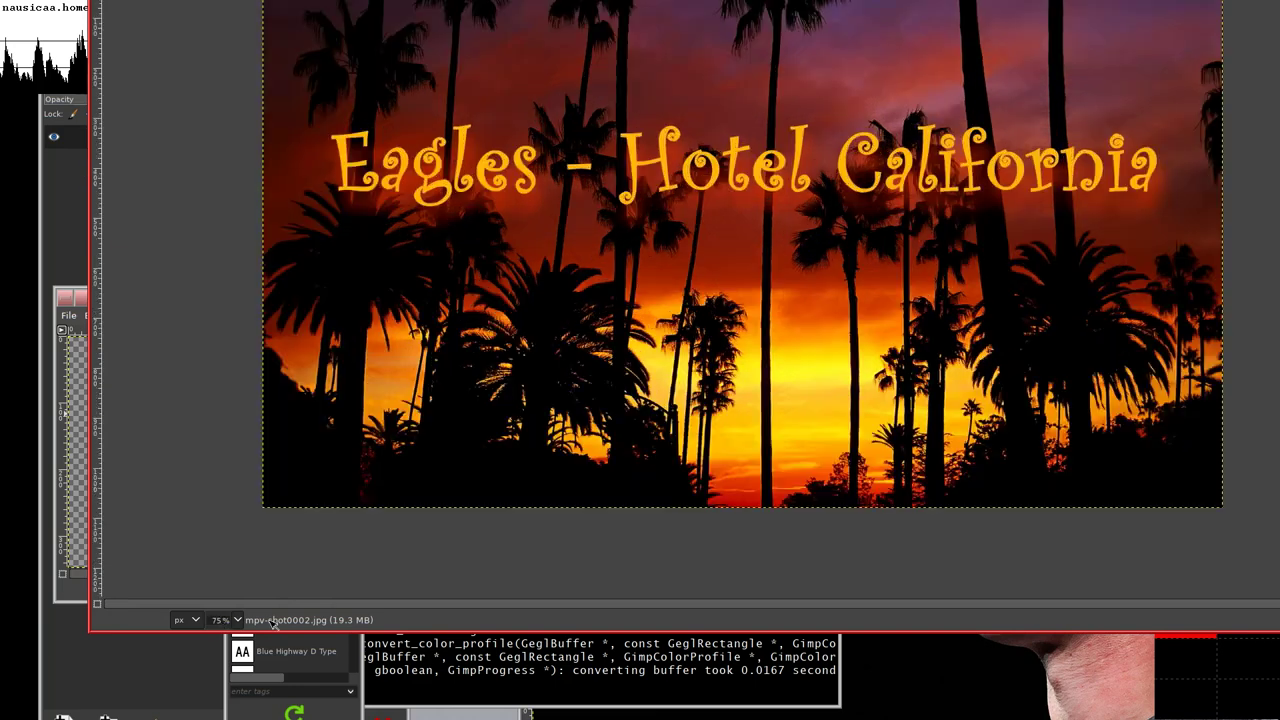
key("F11")
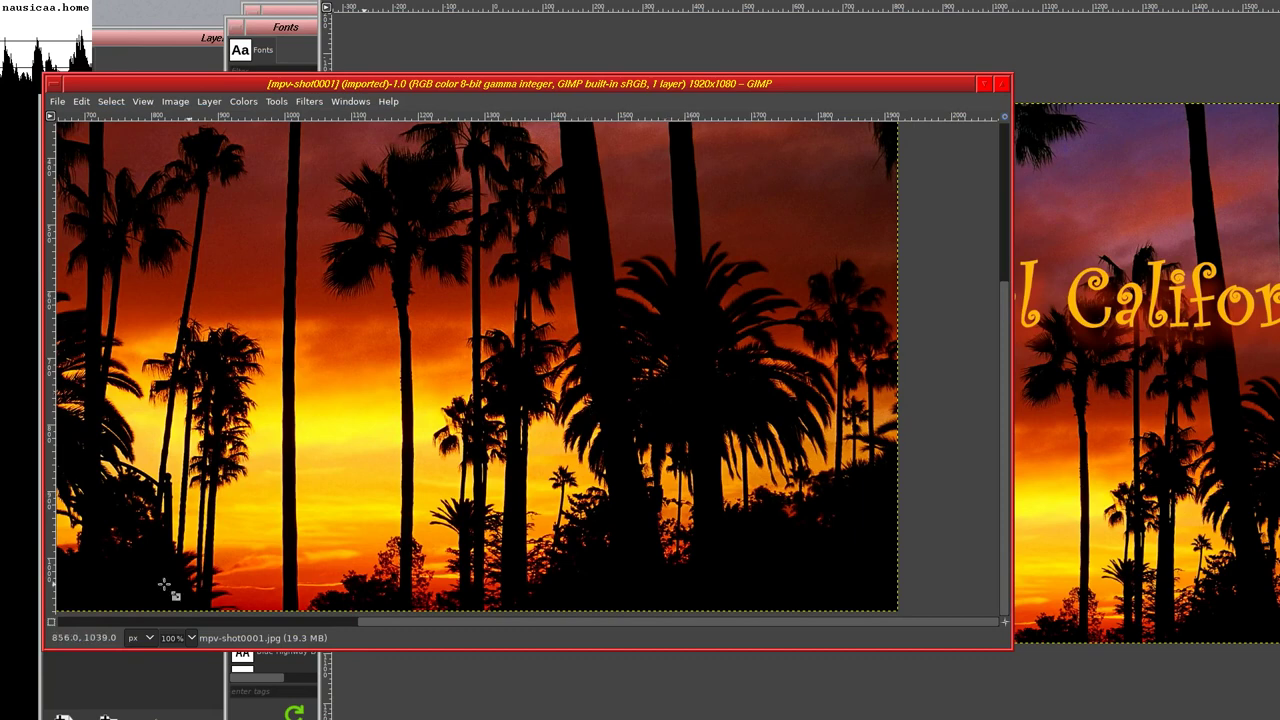
- Set the plain palm-tree screenshot to 75% zoom and move the Eagles window into full view
left_click(192, 638)
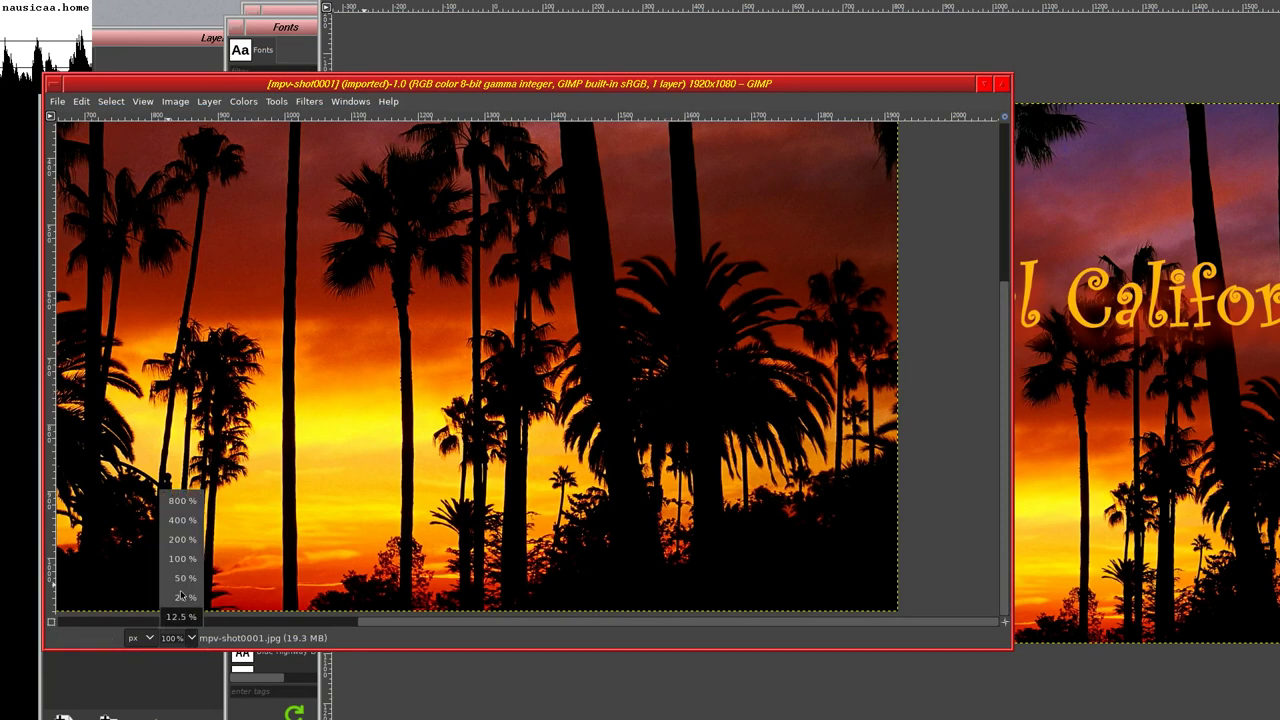
left_click(177, 643)
key("BackSpace")
key("BackSpace")
key("BackSpace")
key("Return")
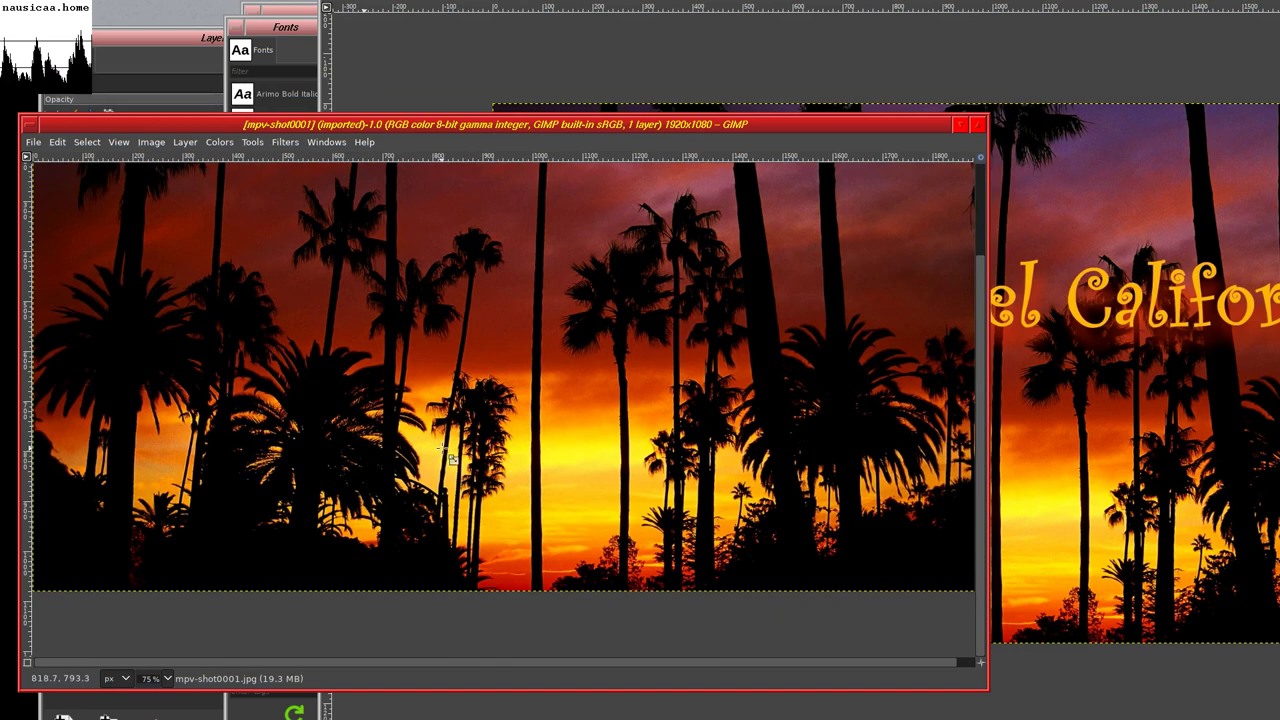
left_click(1160, 500)
left_click_drag(1163, 500, 790, 440)
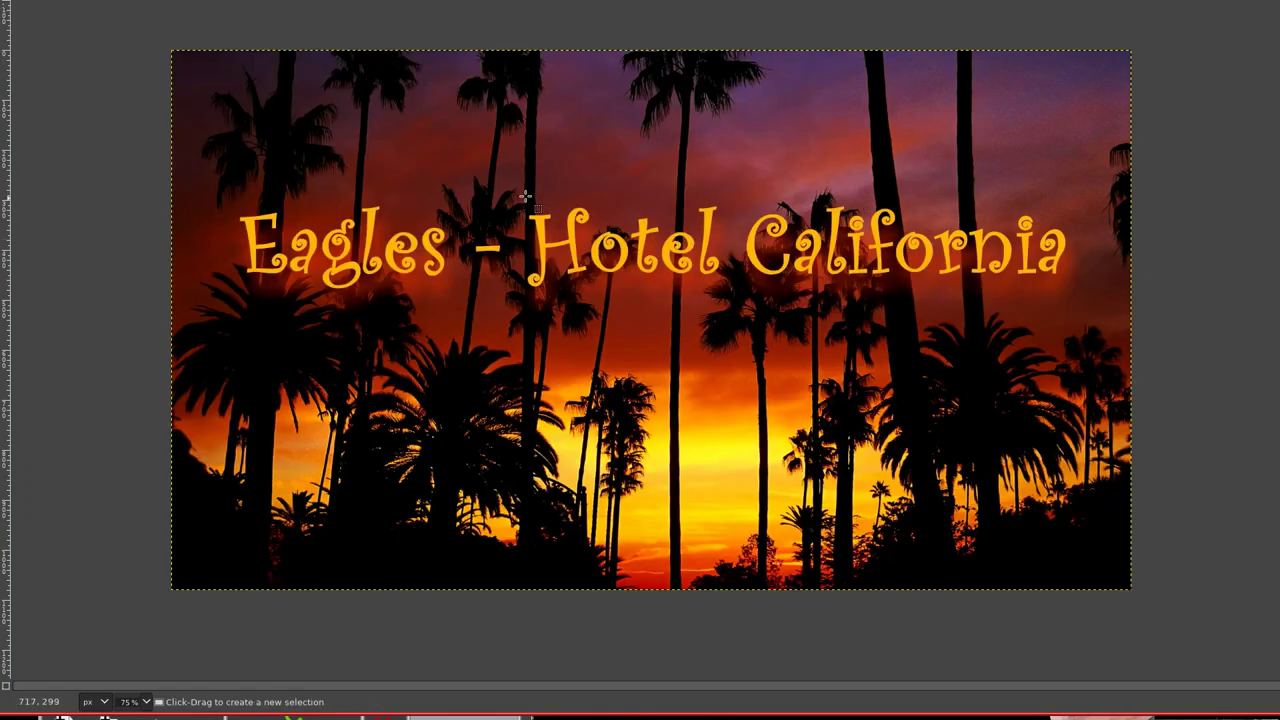
- Copy the Hotel California title from the Eagles image and paste it onto mpv-shot0001
left_click_drag(519, 184, 1087, 305)
key("ctrl+c")
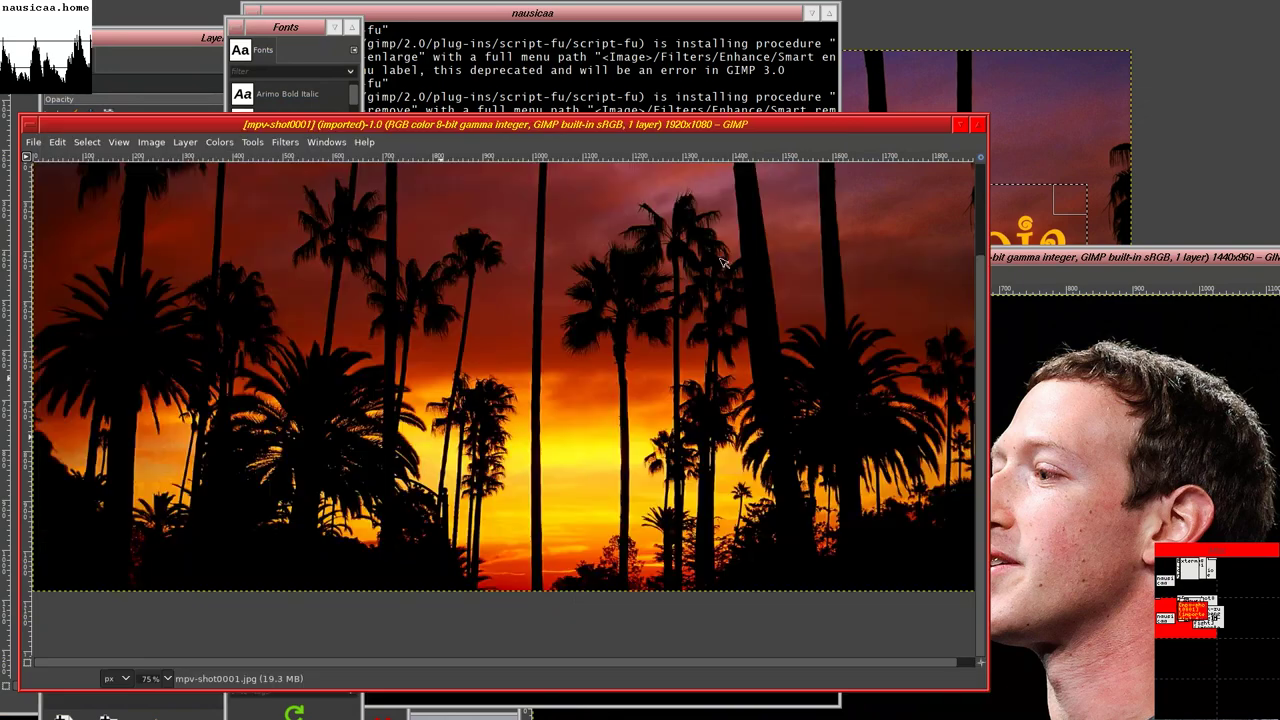
key("ctrl+v")
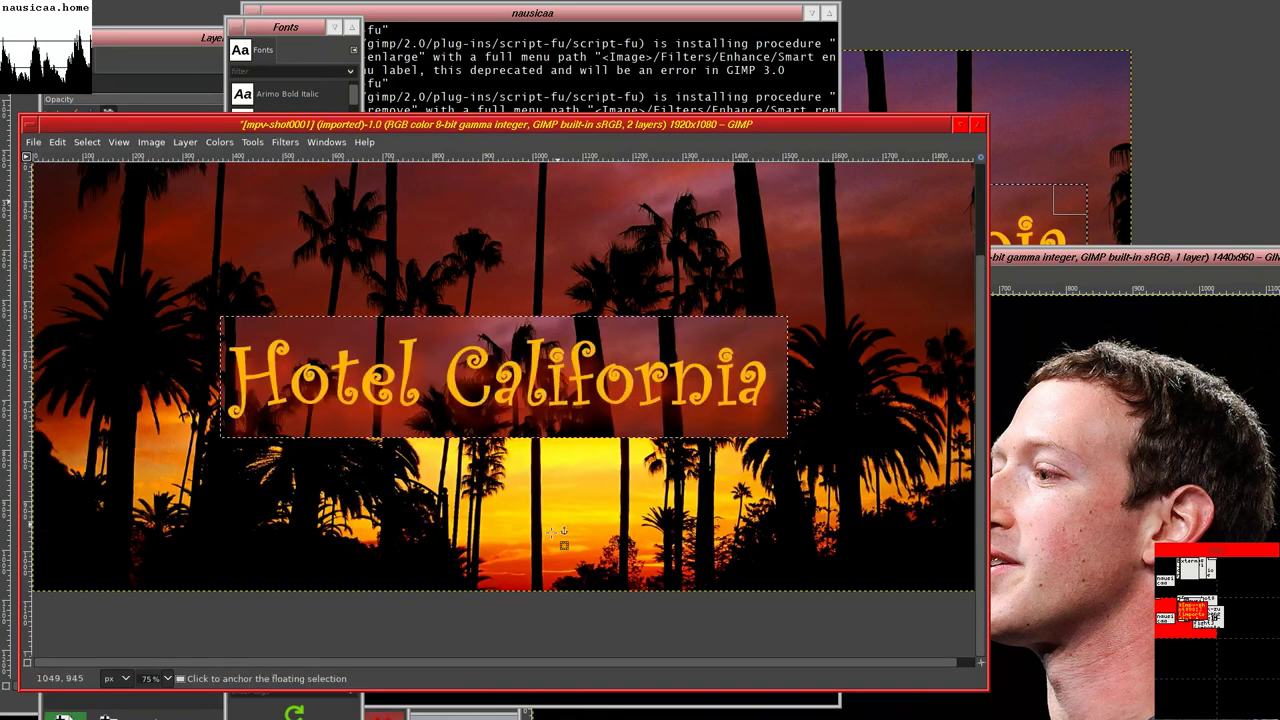
left_click_drag(300, 553, 637, 537)
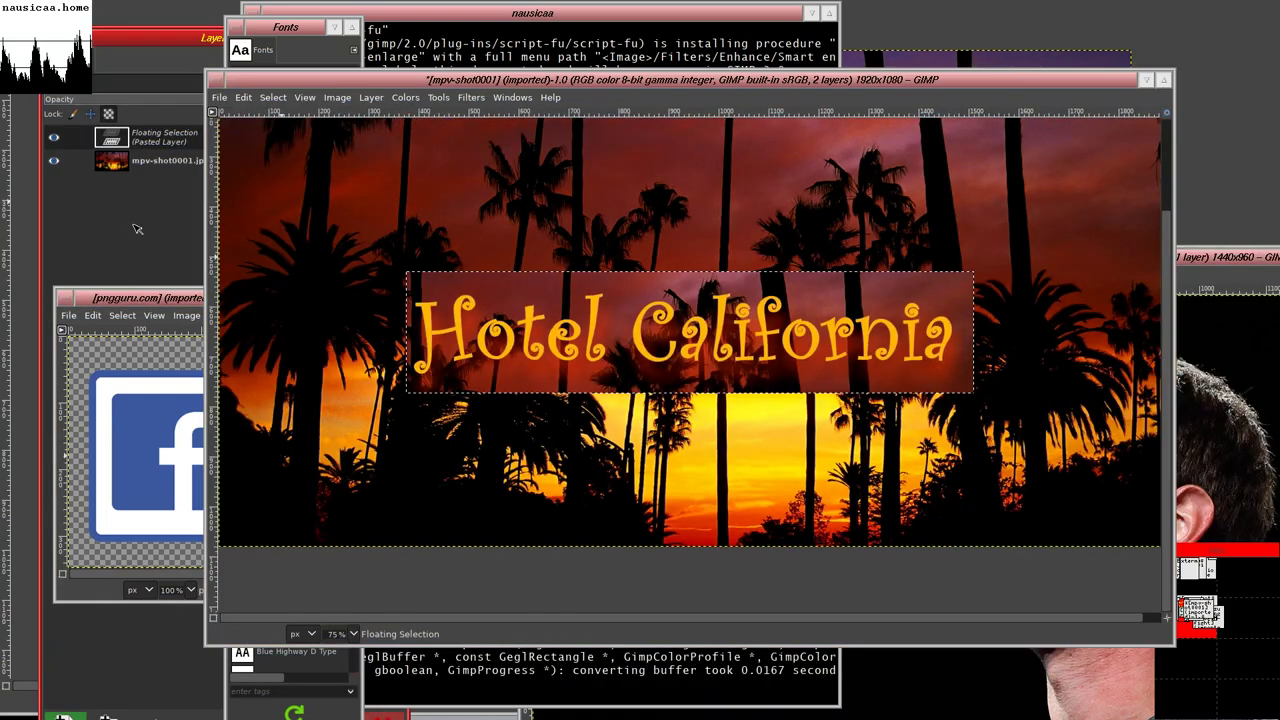
left_click(180, 220)
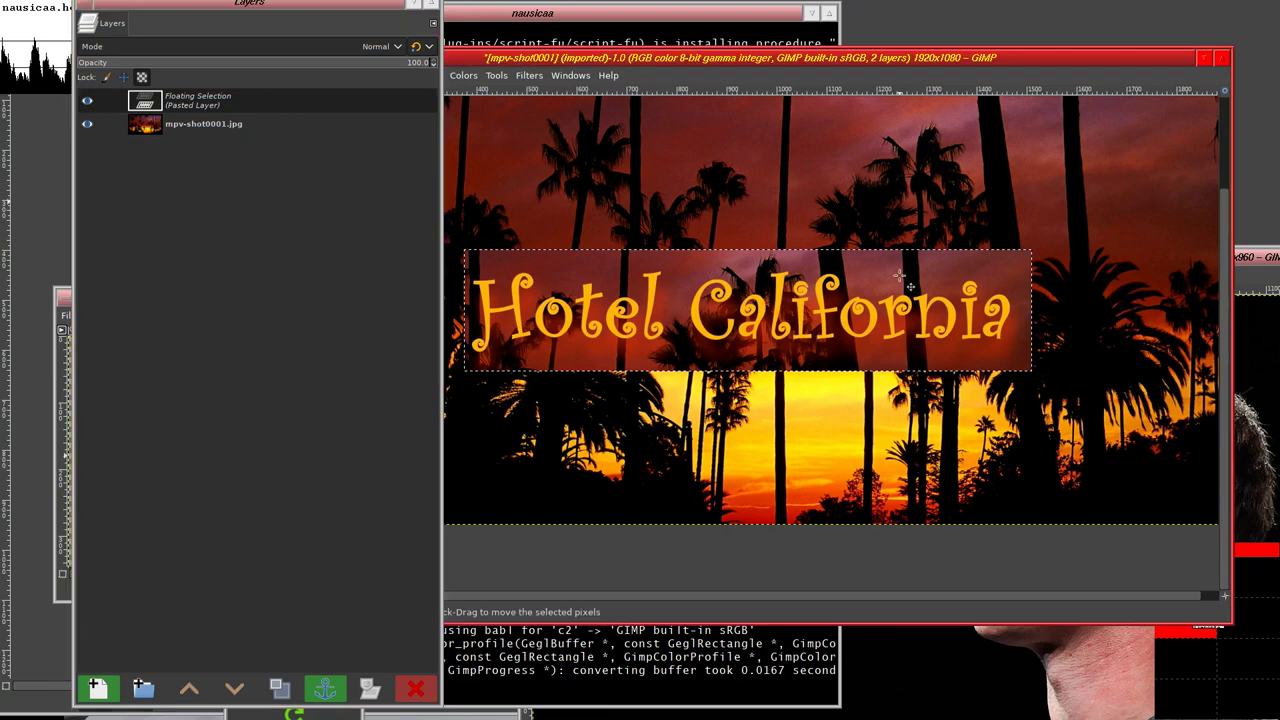
- Restore the floating title after an accidental anchor and drag it up and right
left_click(325, 688)
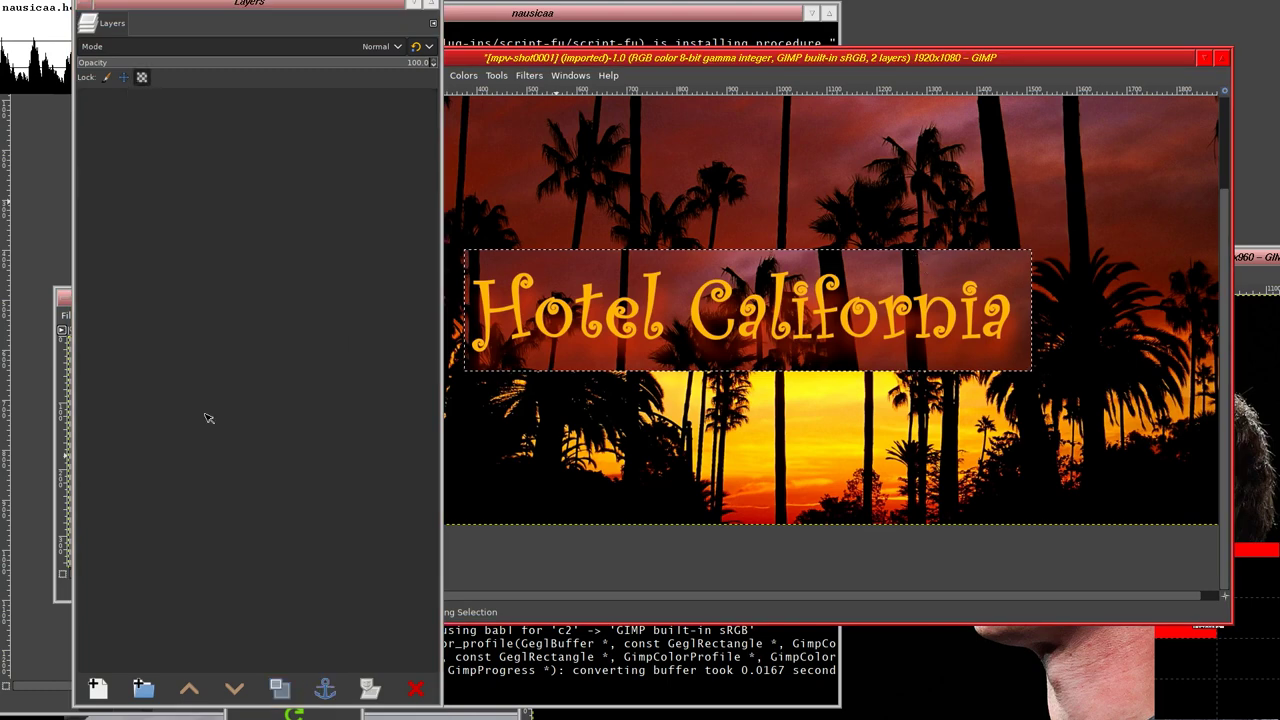
key("ctrl+v")
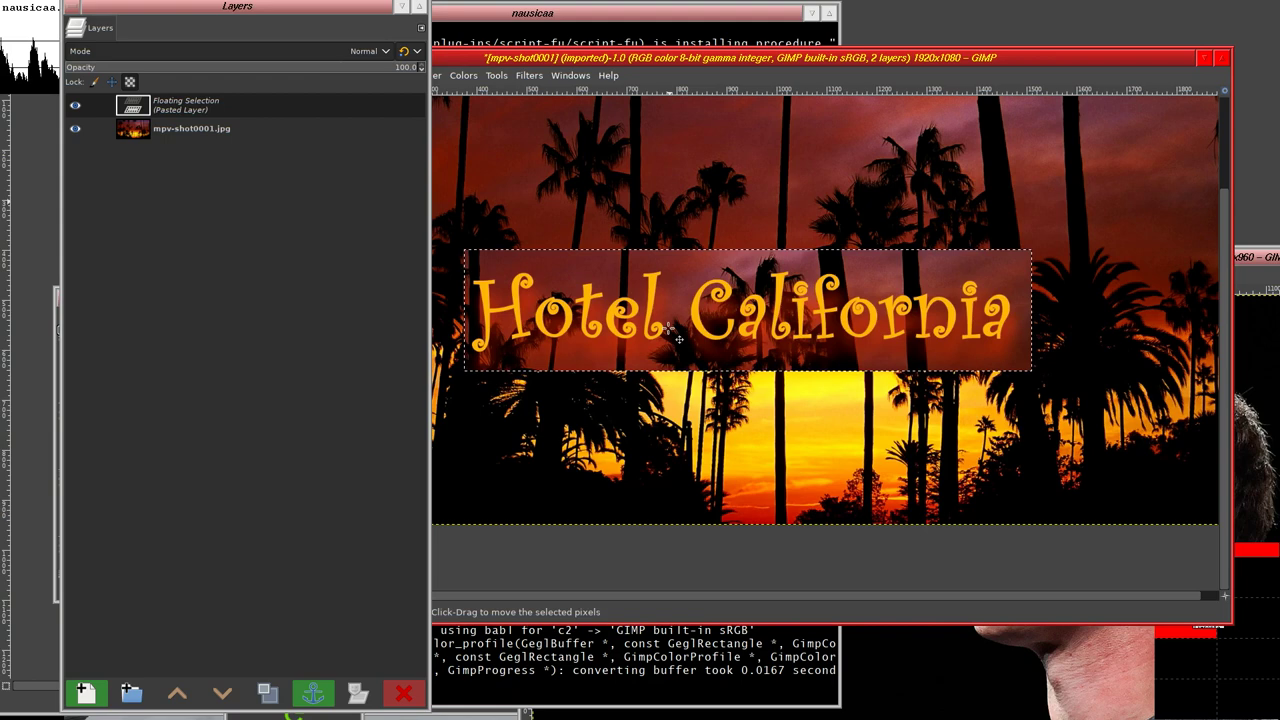
left_click_drag(678, 338, 828, 338)
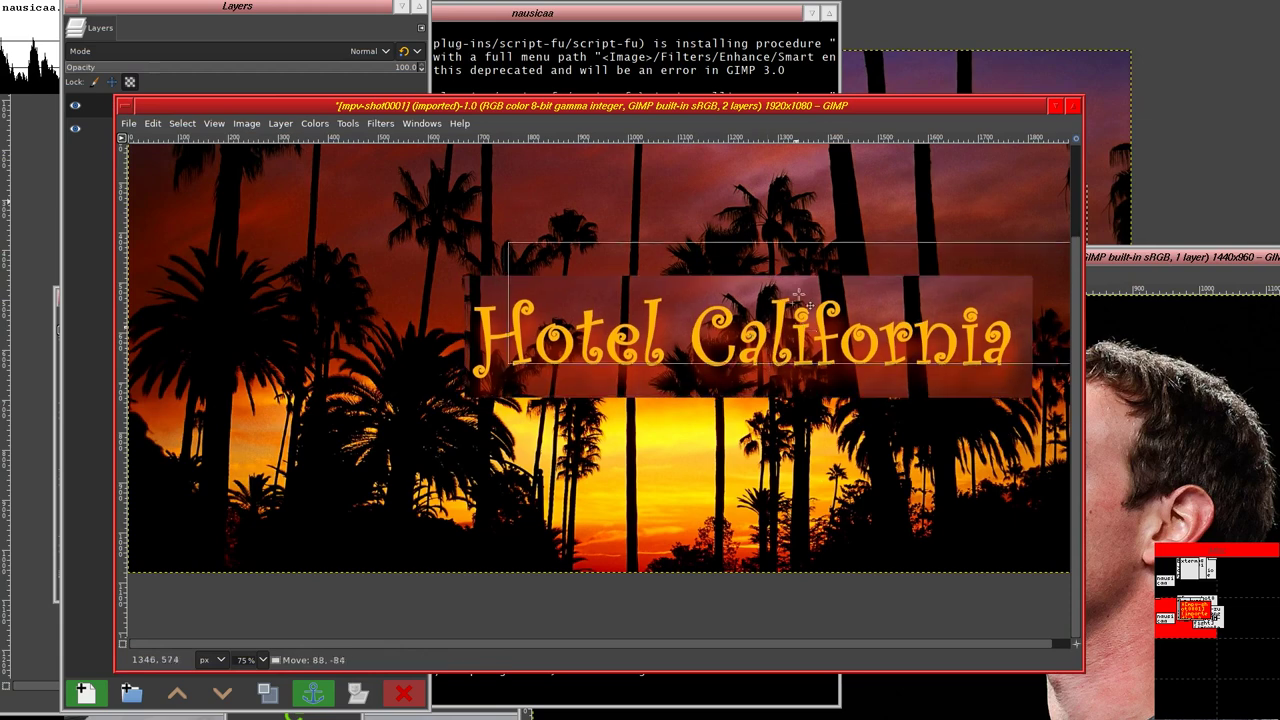
left_click_drag(748, 372, 808, 302)
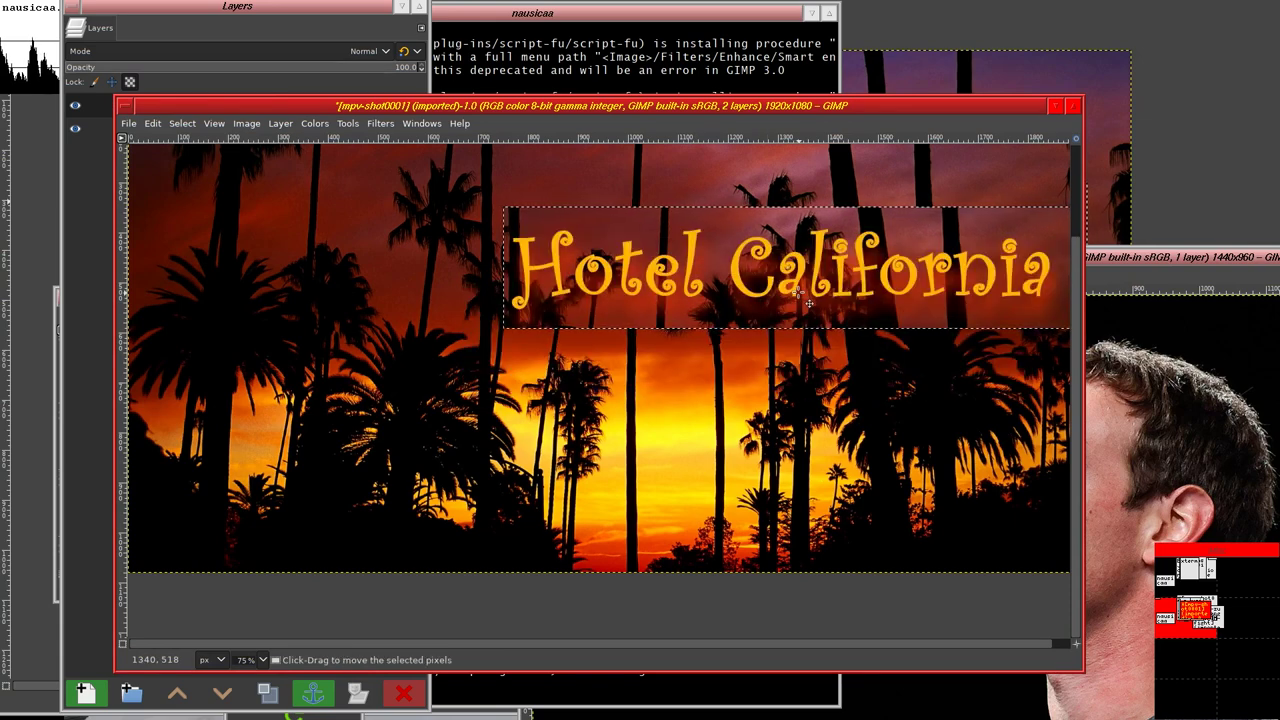
- Hide the selection outline and nudge the title two steps left and two steps up
key("ctrl+shift+a")
key("Left")
key("Left")
key("Left")
key("Left")
key("Left")
key("Left")
key("Left")
key("Left")
key("Left")
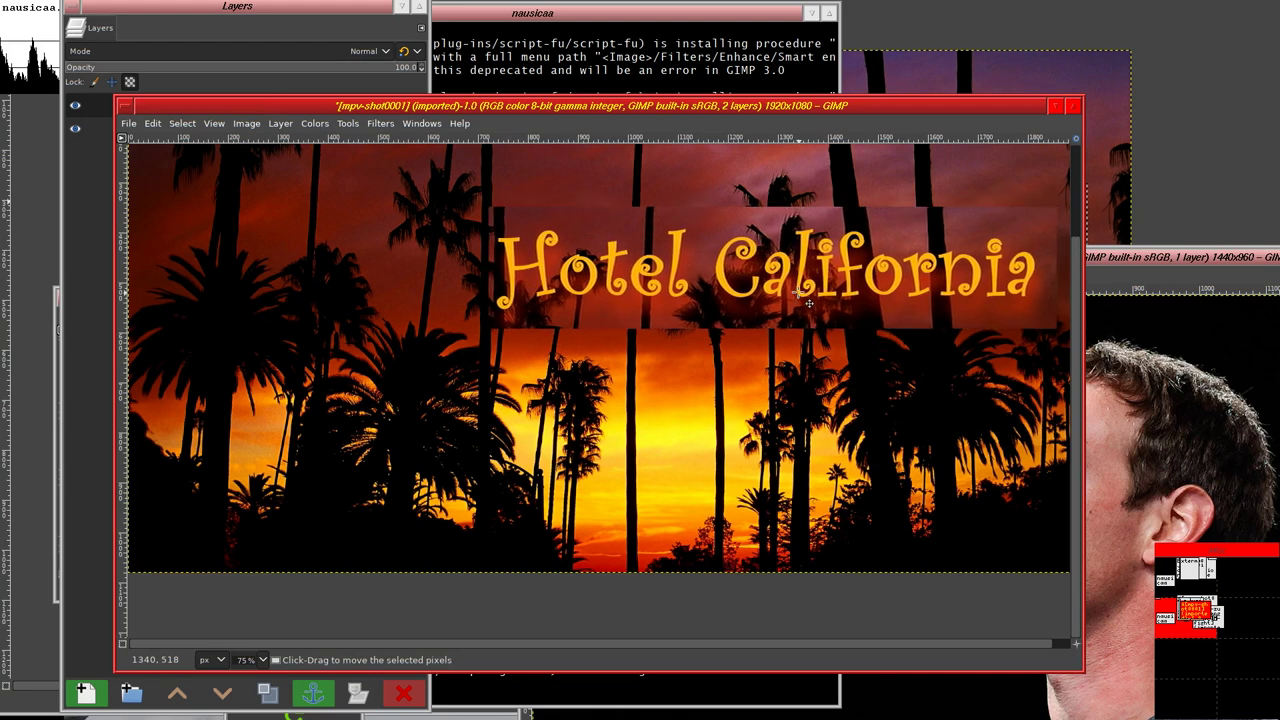
key("Left")
key("Left")
key("Left")
key("Left")
key("Left")
key("Left")
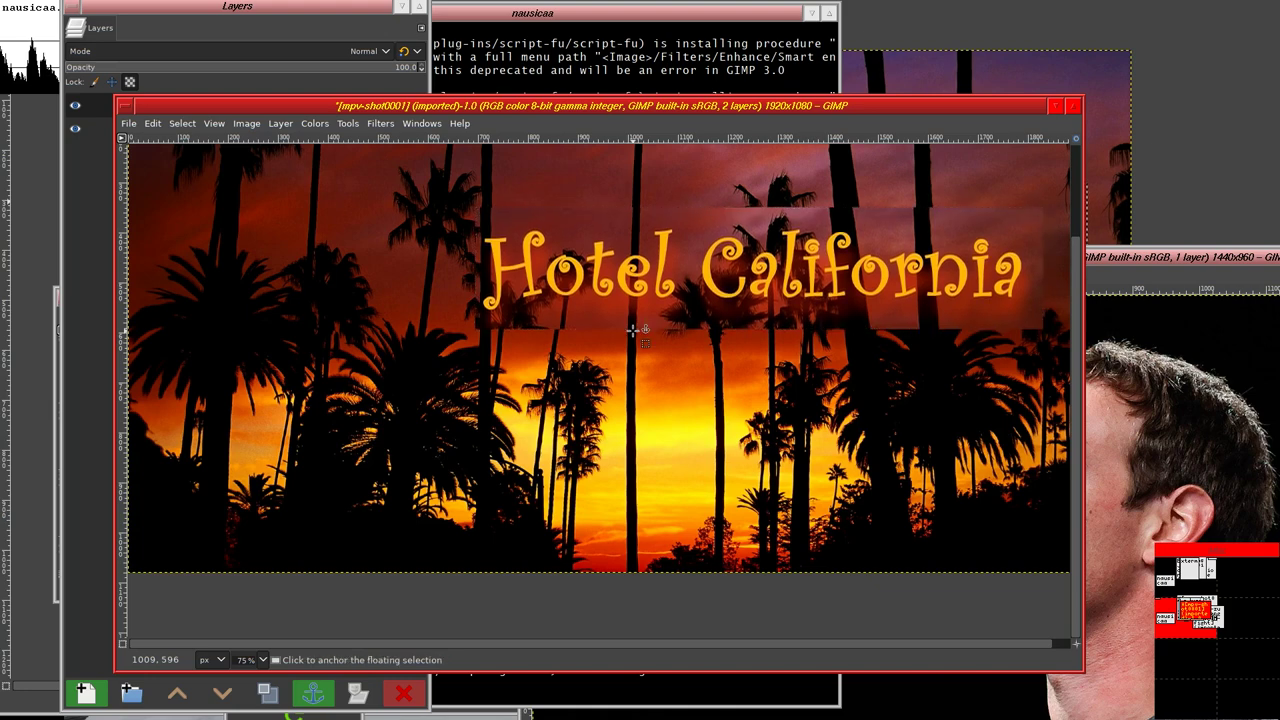
key("Up")
key("Up")
key("Up")
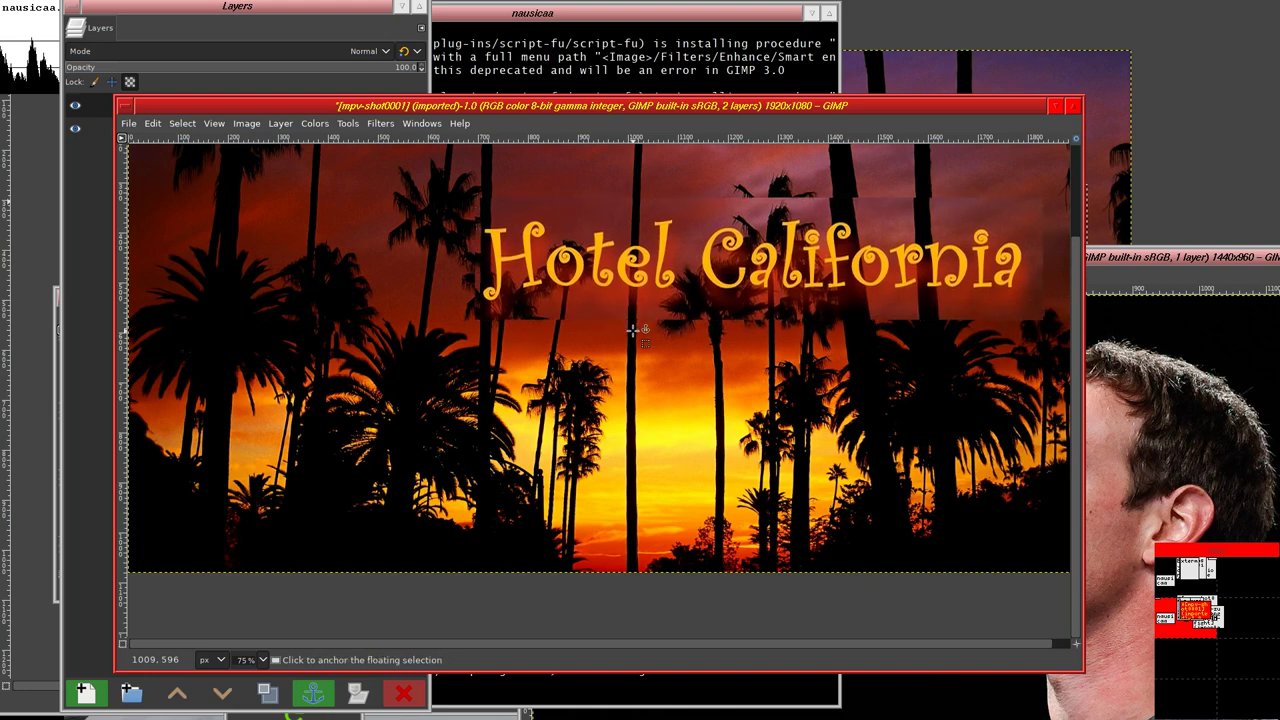
key("Up")
key("Up")
key("Up")
key("Up")
key("Up")
key("Up")
key("Up")
key("Up")
key("Up")
key("Up")
key("Up")
key("Up")
key("Up")
key("Up")
key("Up")
key("Up")
key("Up")
key("Up")
key("Up")
key("Up")
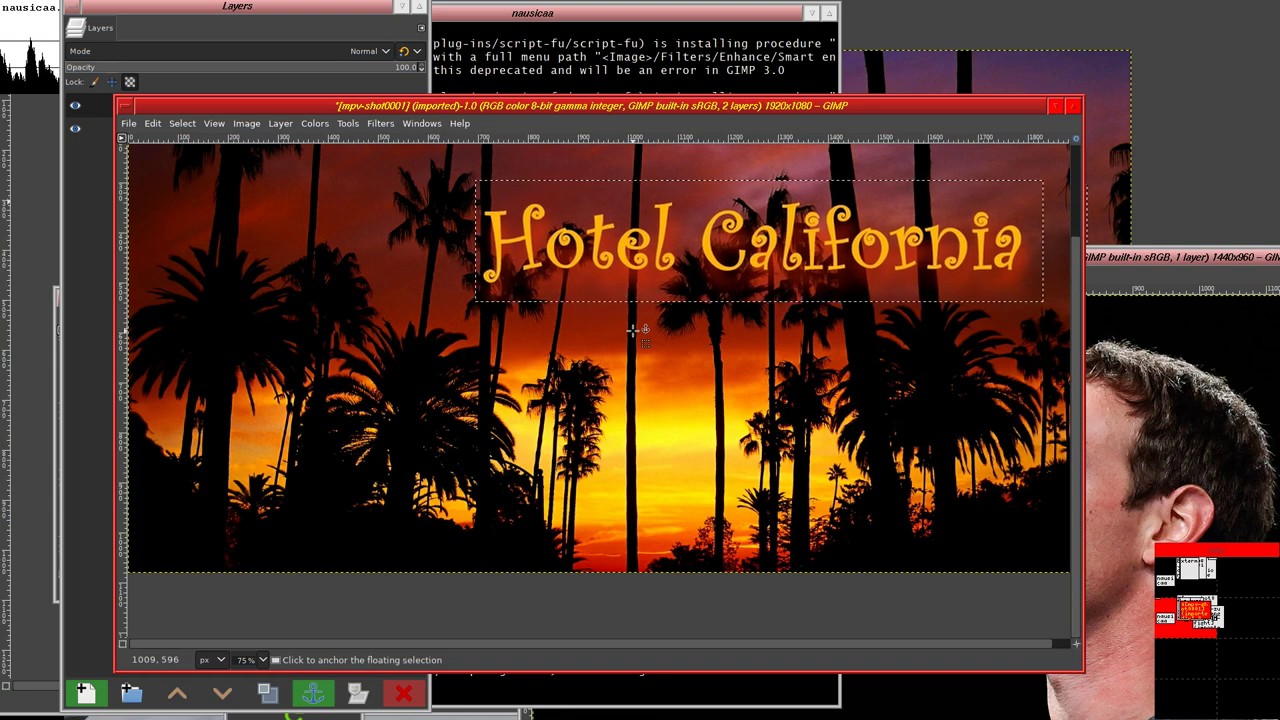
left_click(263, 660)
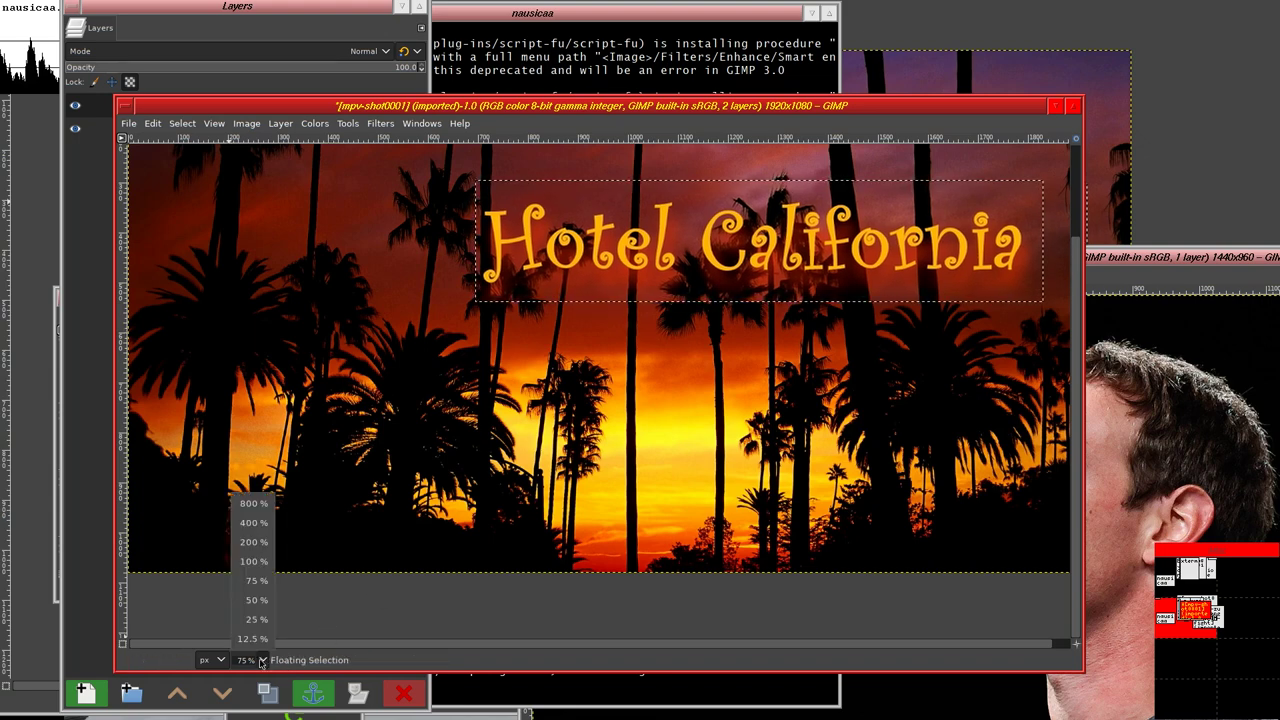
- View the palm-tree image at 100% zoom and bring the Layers list forward
left_click(248, 563)
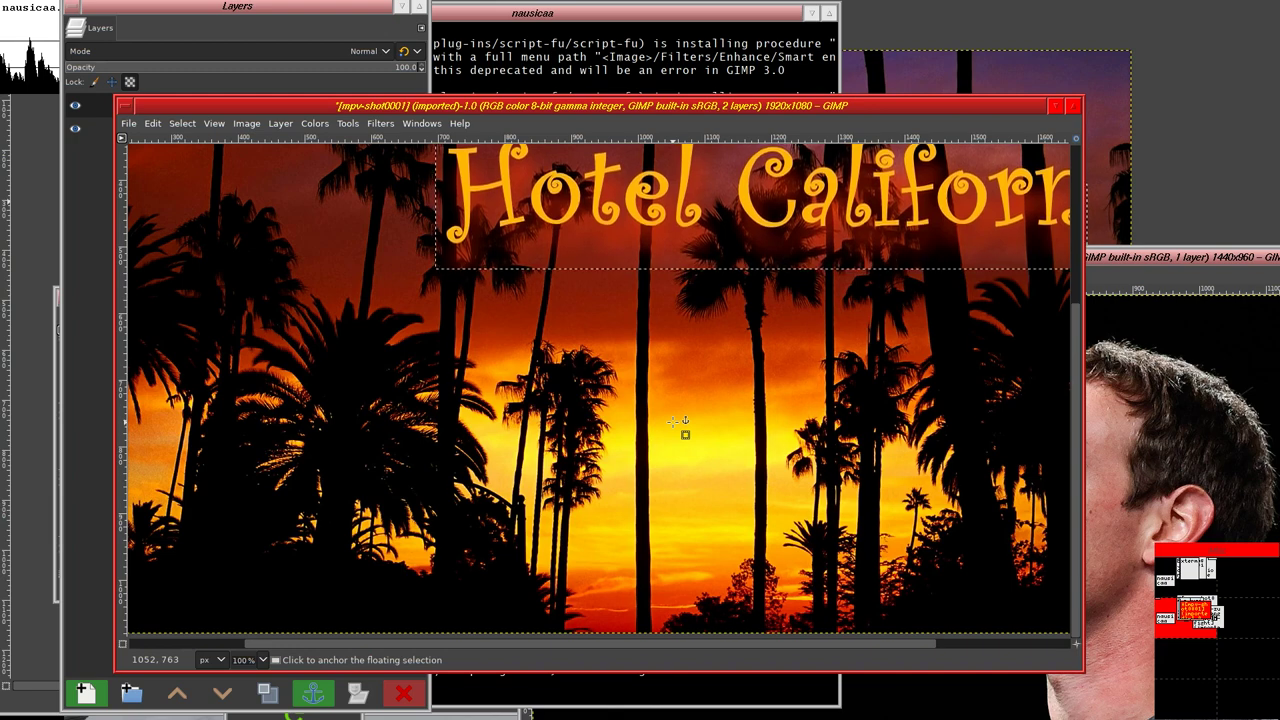
scroll(673, 421, "up", 3)
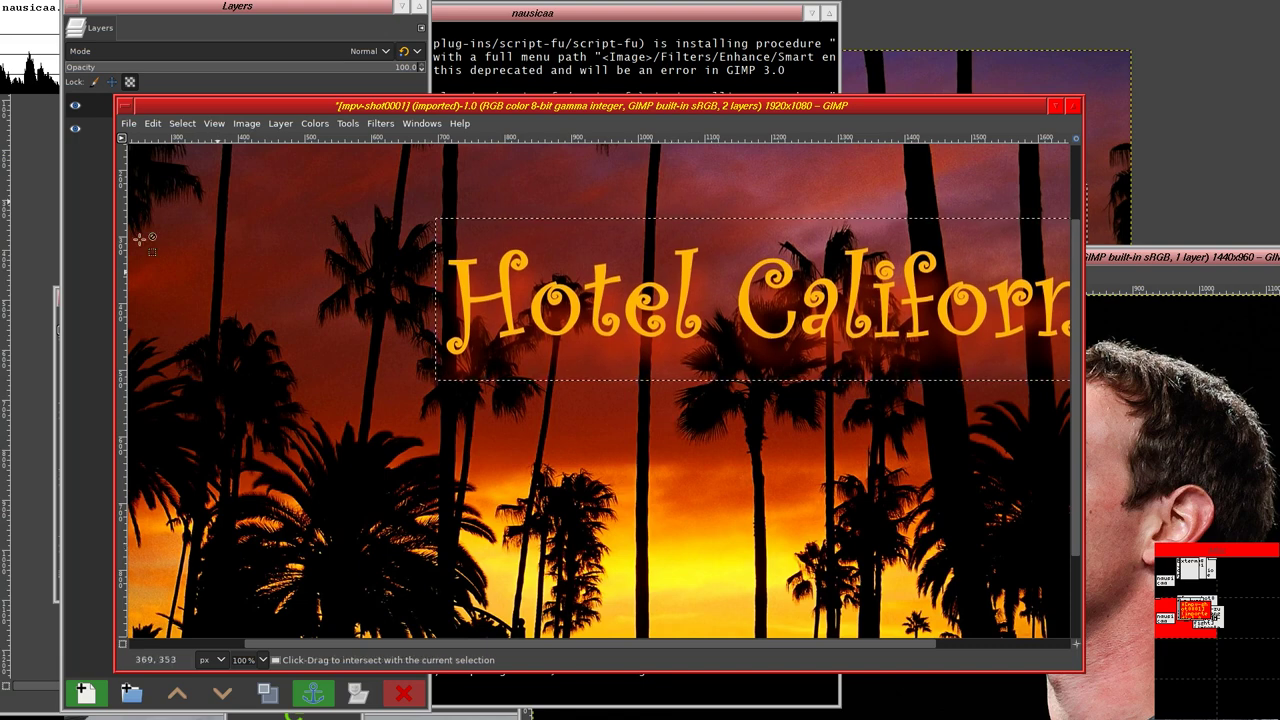
left_click(97, 214)
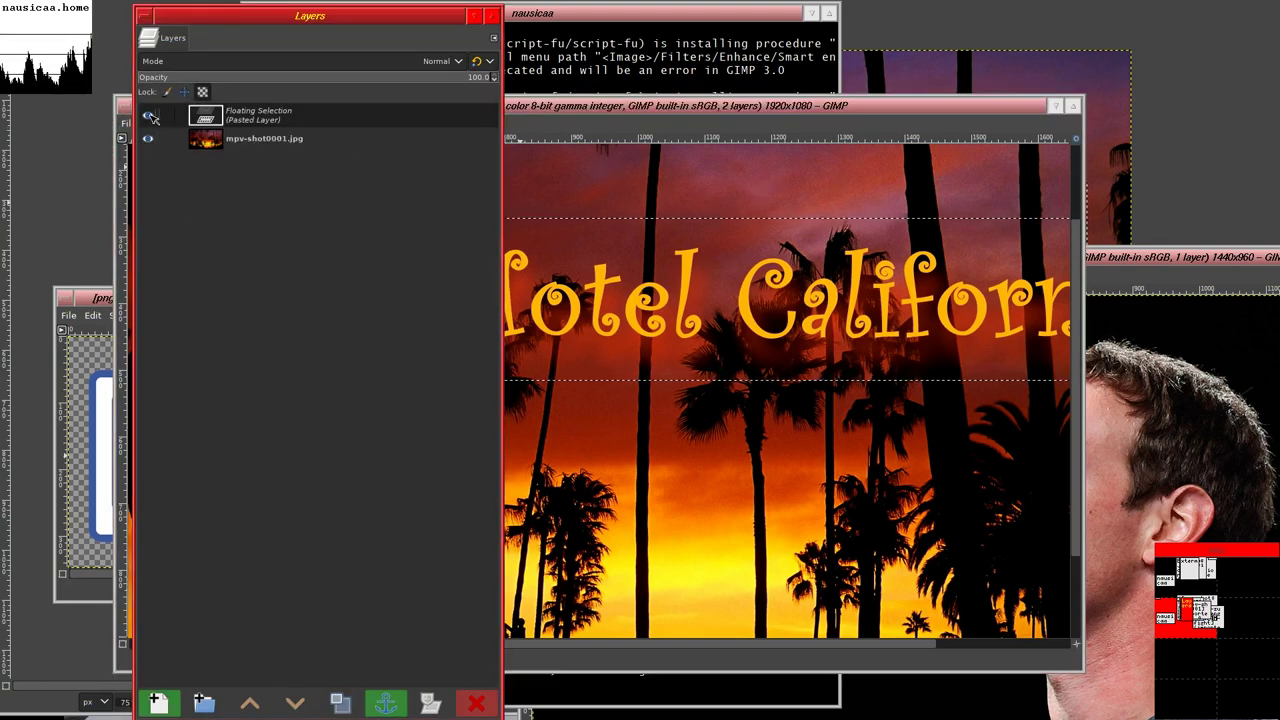
- Toggle the floating title's visibility repeatedly, leave it hidden, and start a new portrait layer
left_click(149, 116)
left_click(150, 117)
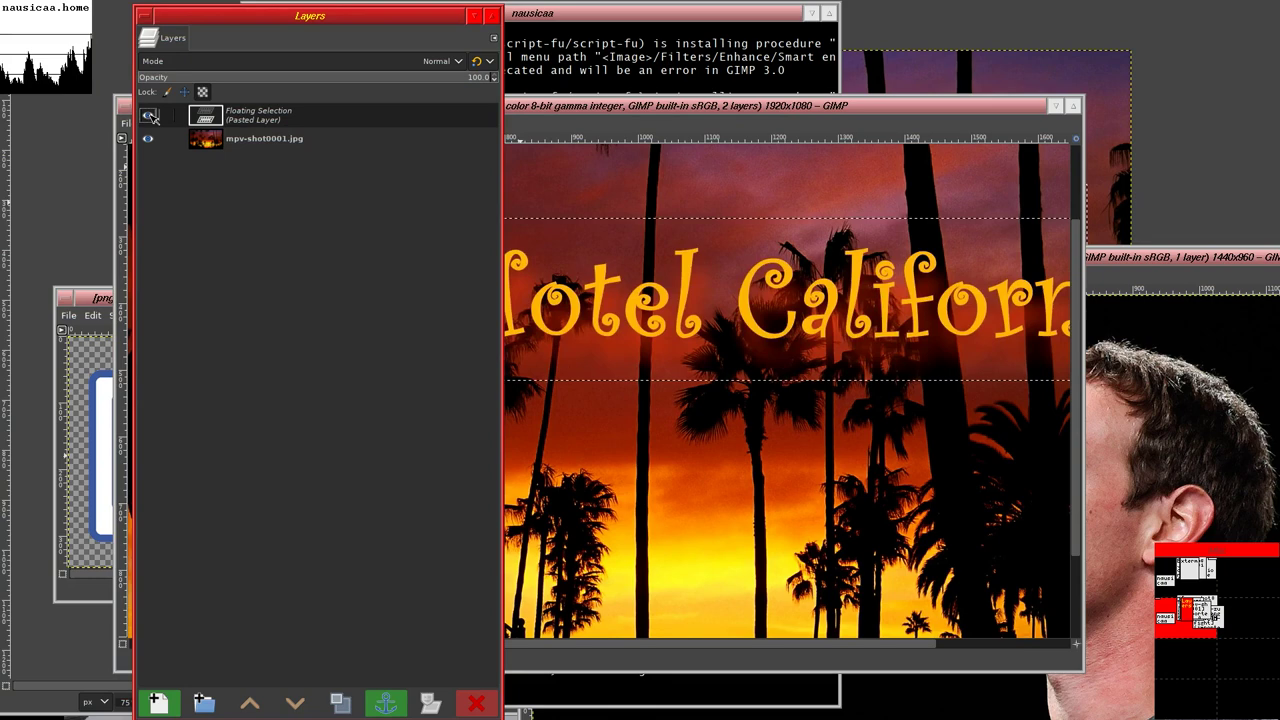
left_click(150, 117)
left_click(150, 117)
left_click(150, 117)
left_click(150, 117)
left_click(150, 117)
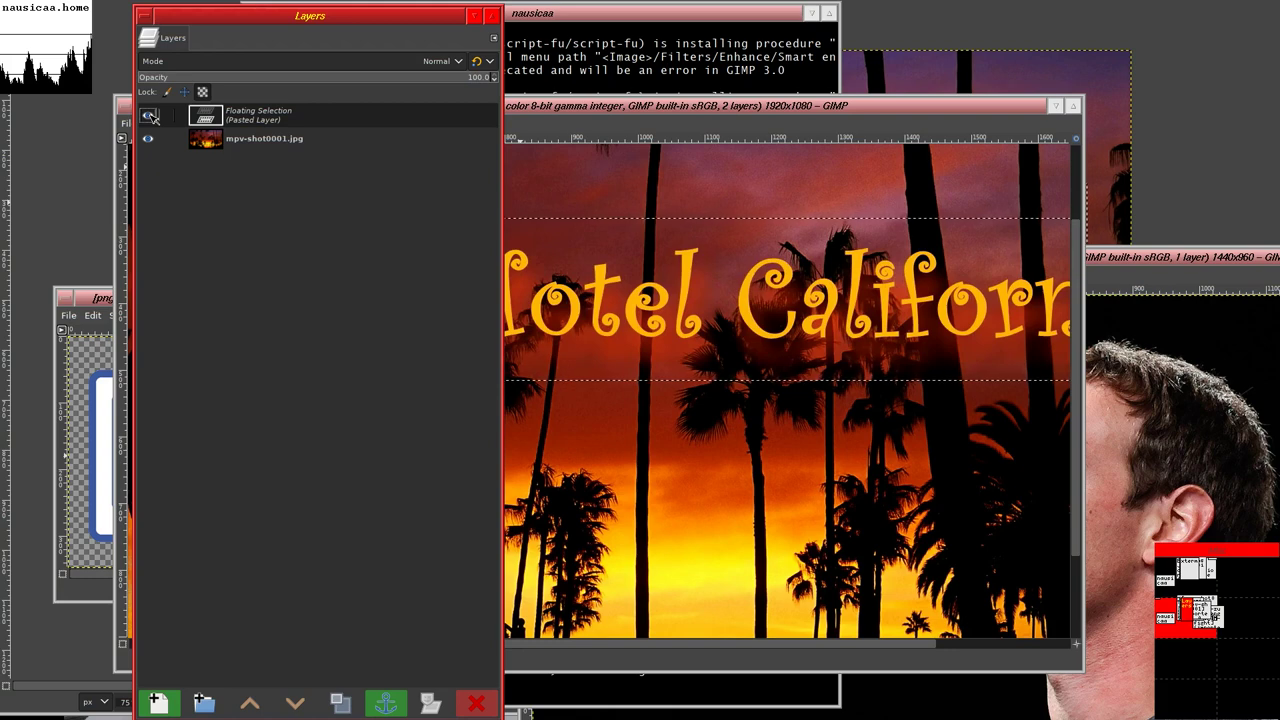
left_click(150, 117)
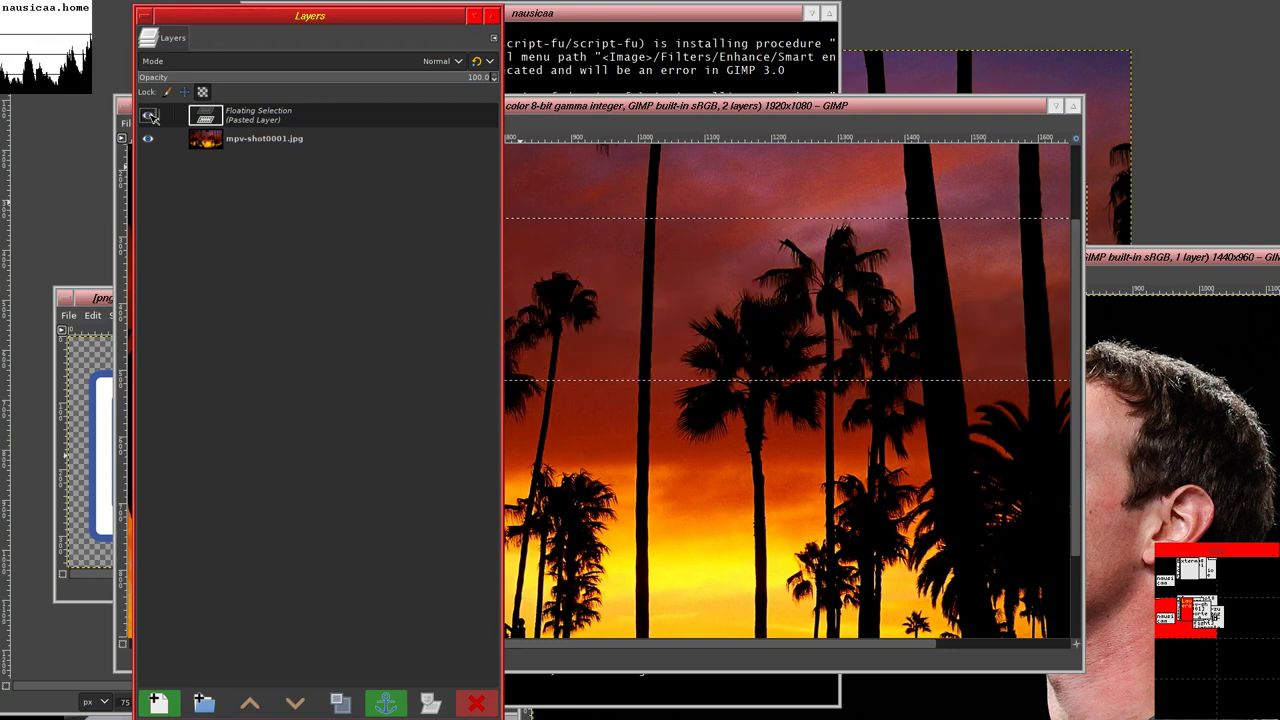
left_click(150, 117)
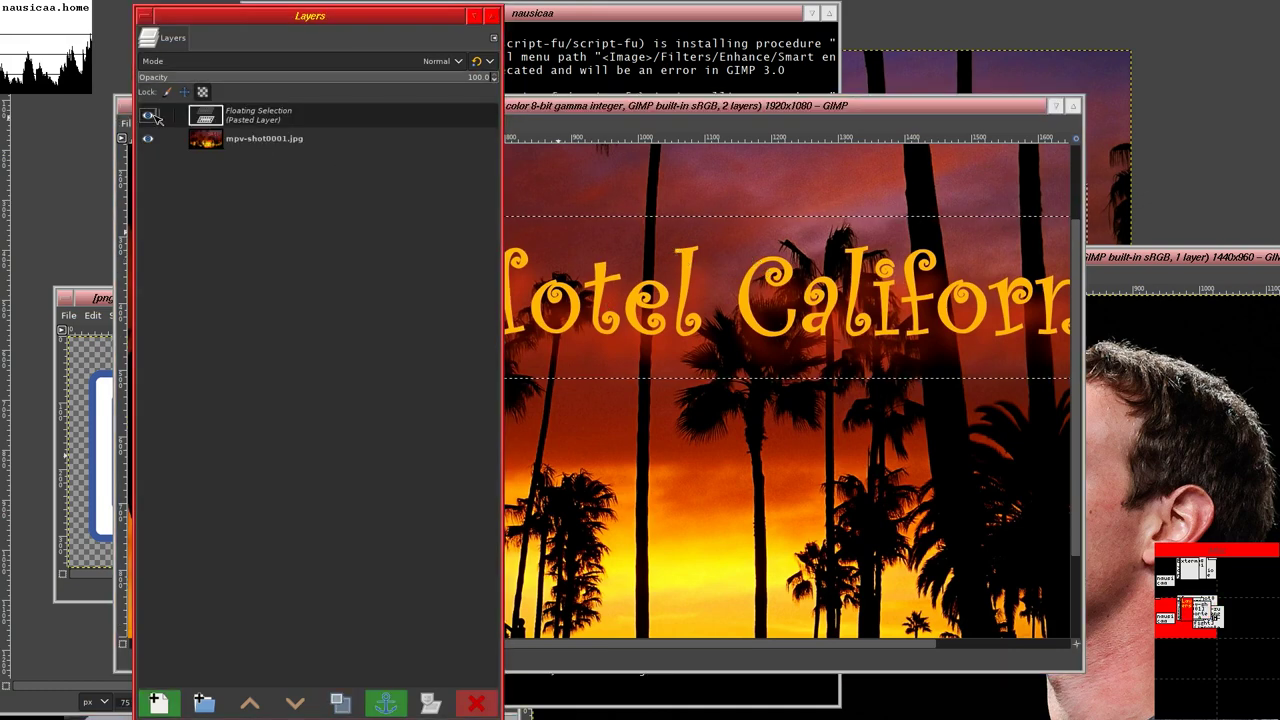
left_click(150, 117)
left_click(150, 117)
left_click(160, 703)
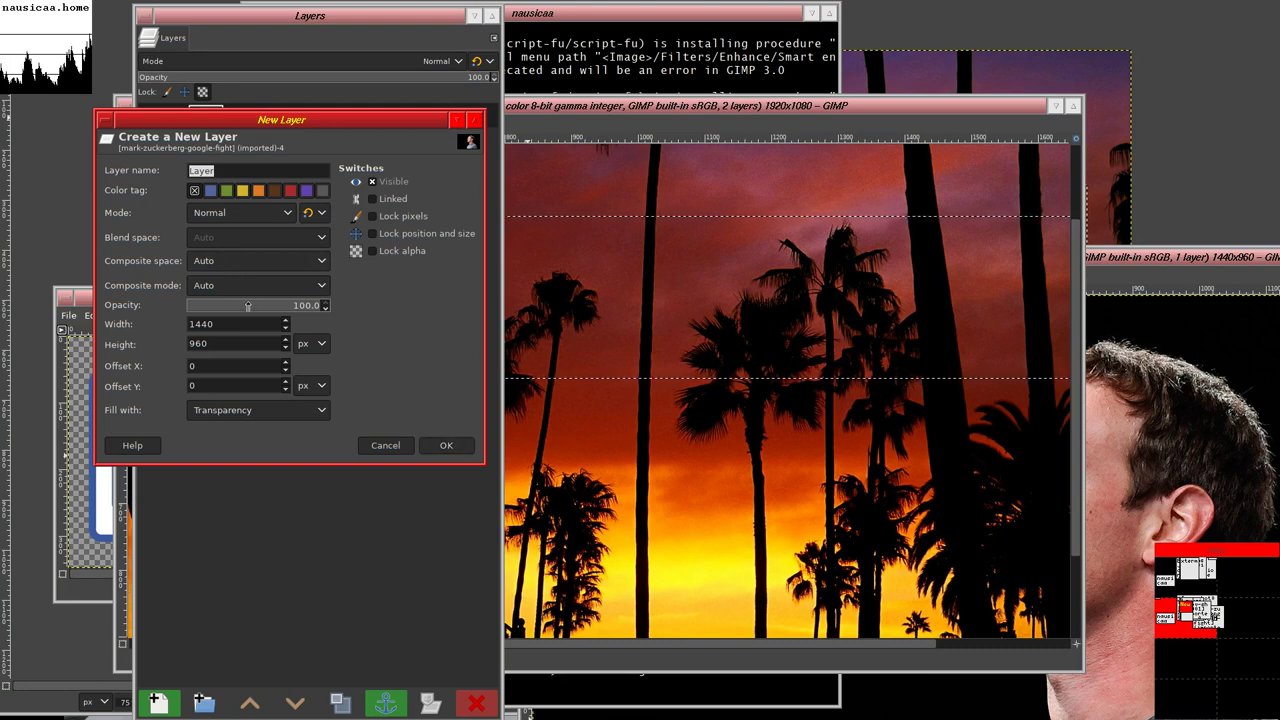
- Add the transparent new layer, convert the floating title to a Pasted Layer, and edit its attributes
left_click(249, 306)
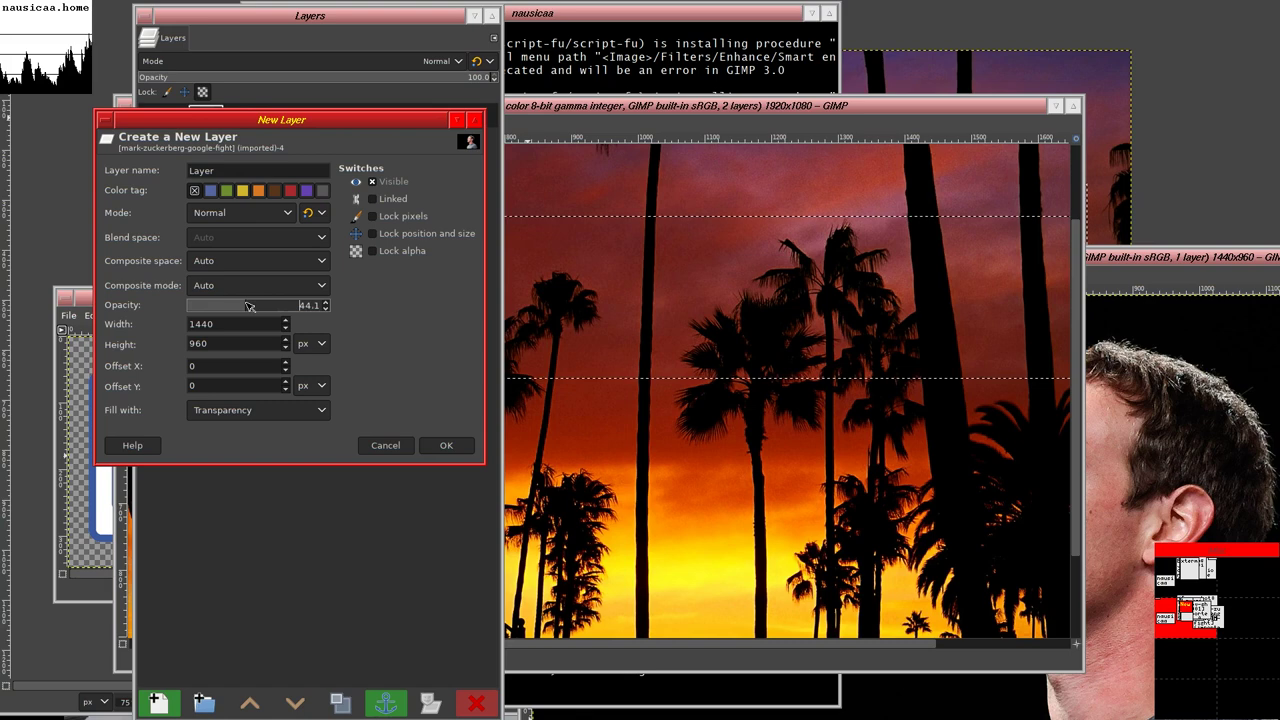
left_click(447, 449)
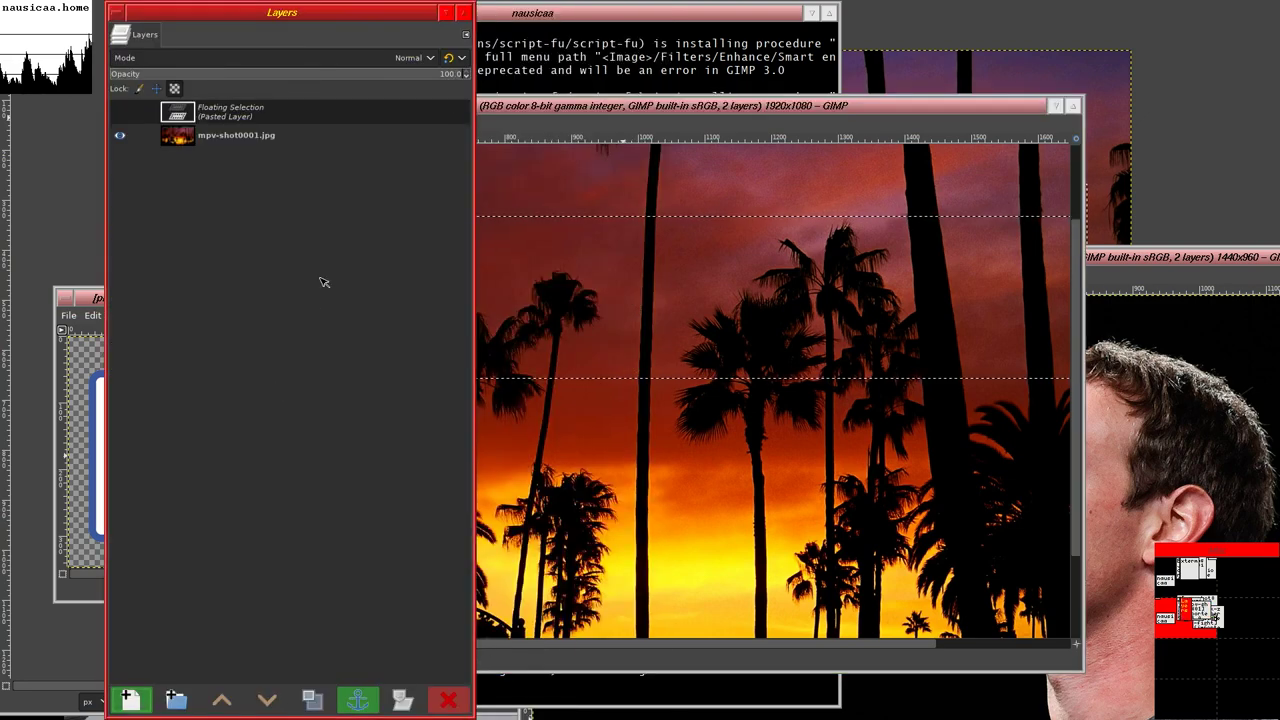
left_click(196, 697)
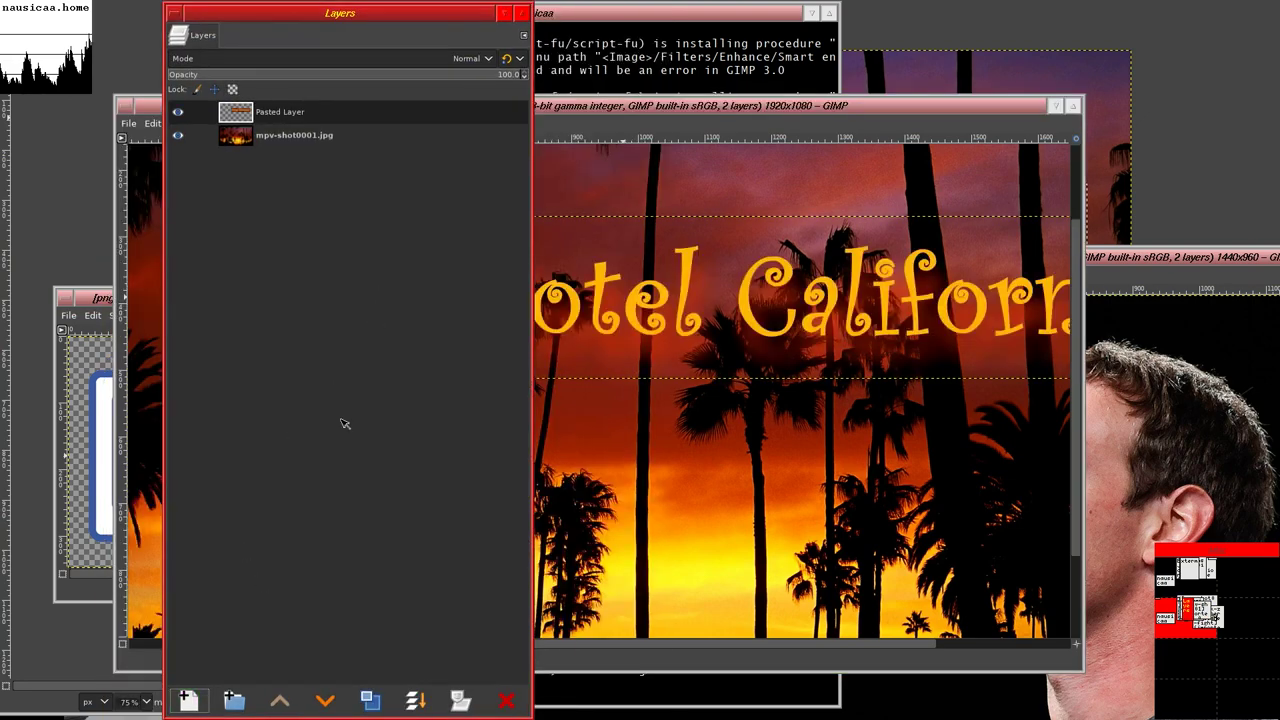
right_click(224, 120)
left_click(232, 130)
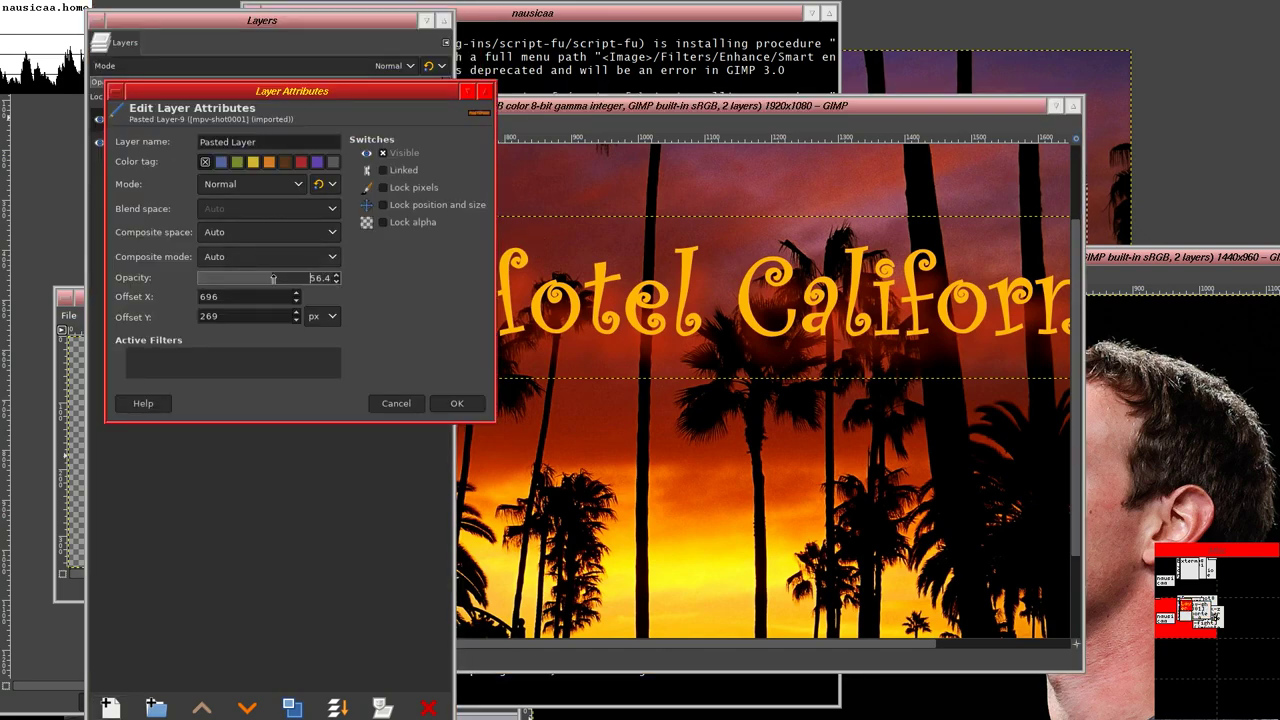
- Apply 56.4 opacity to the Pasted Layer, then reselect it after checking the background layer
left_click(452, 404)
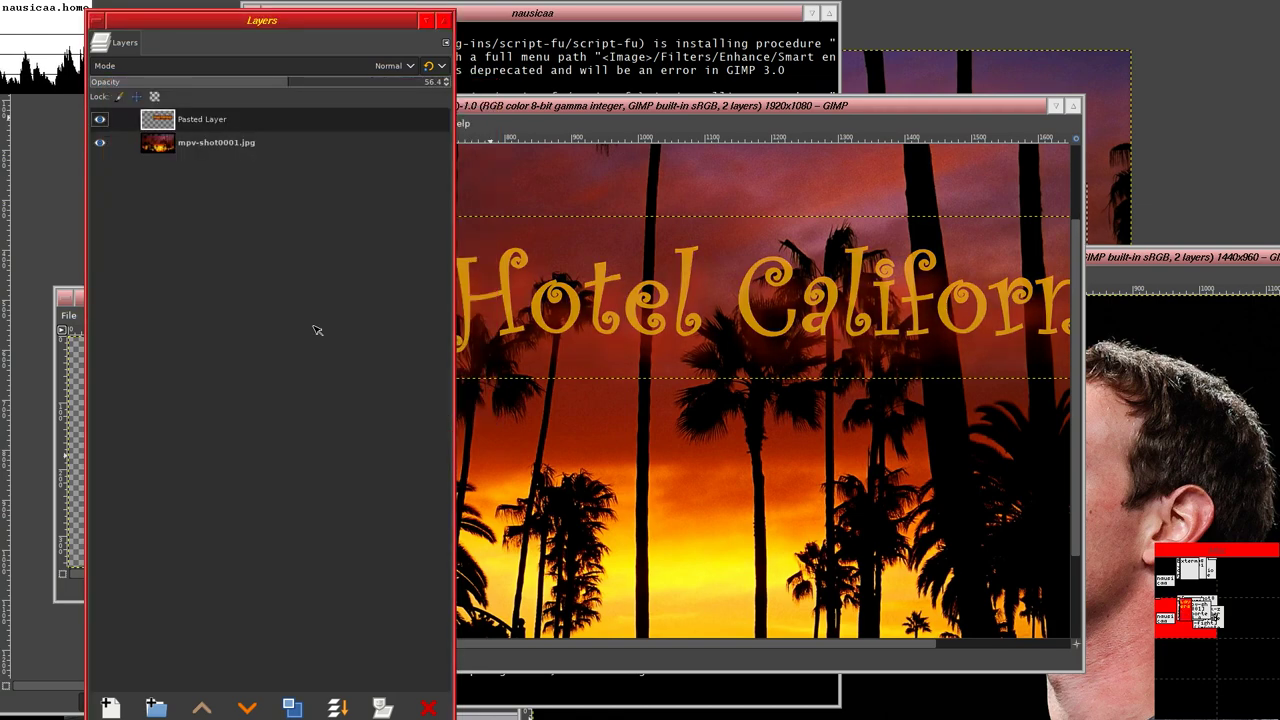
left_click(187, 142)
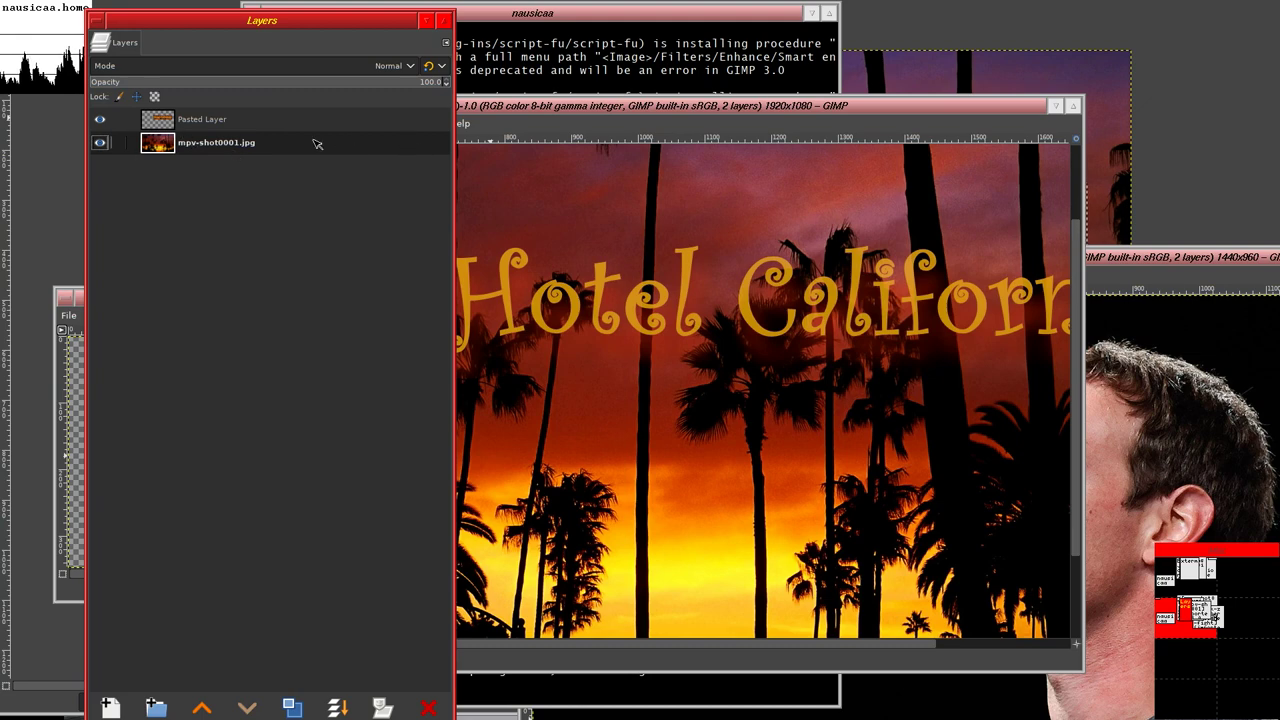
left_click(224, 121)
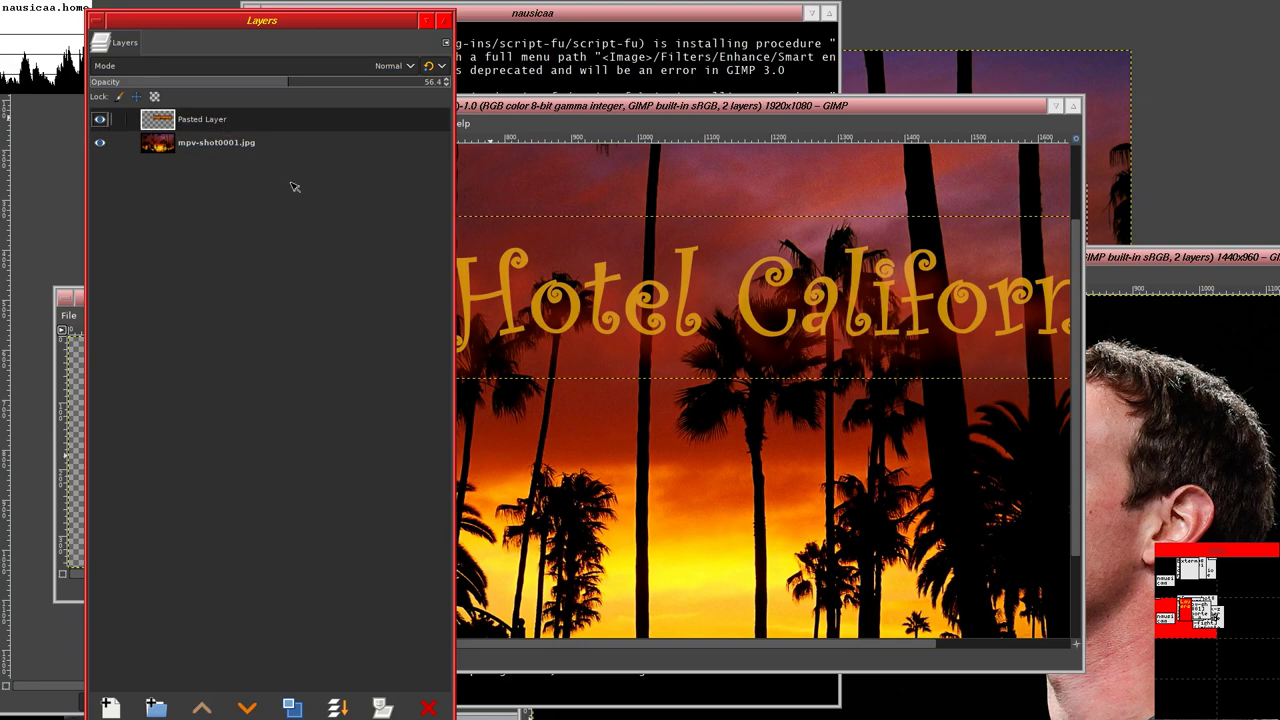
left_click(246, 123)
- Toggle Show Layer Boundary off and back on, then bring the Layers list forward
left_click(216, 126)
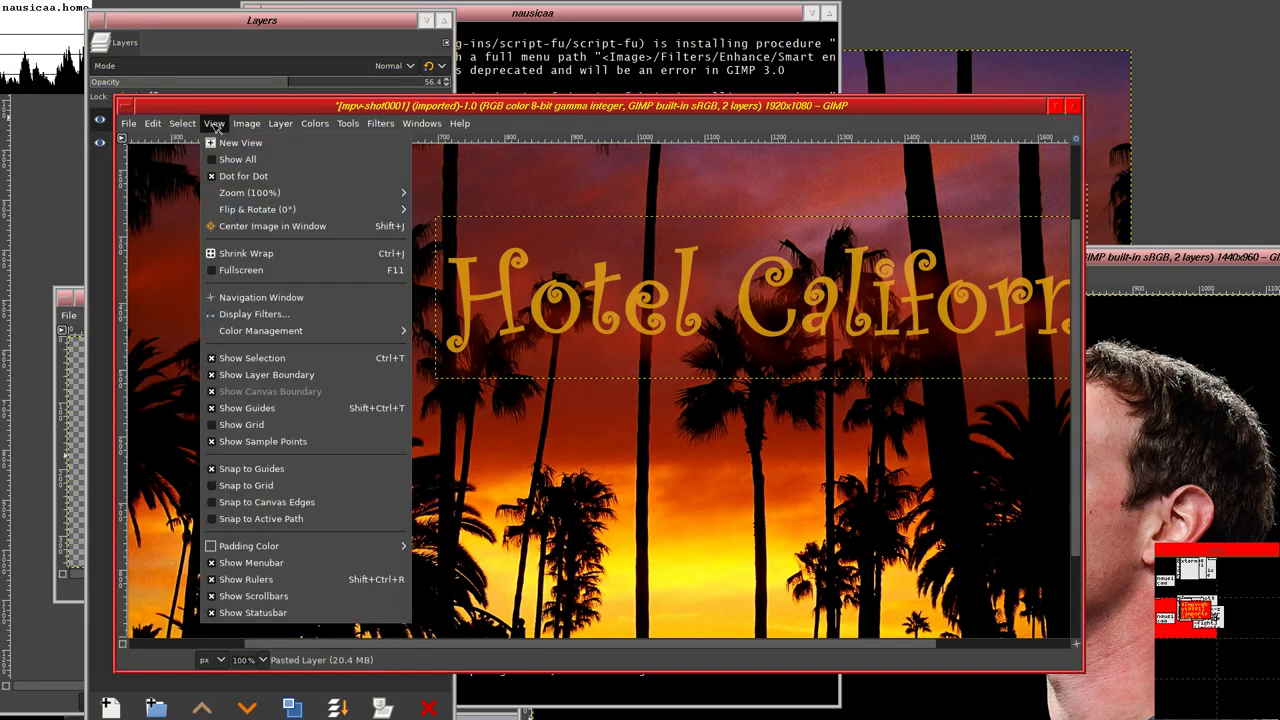
left_click(257, 377)
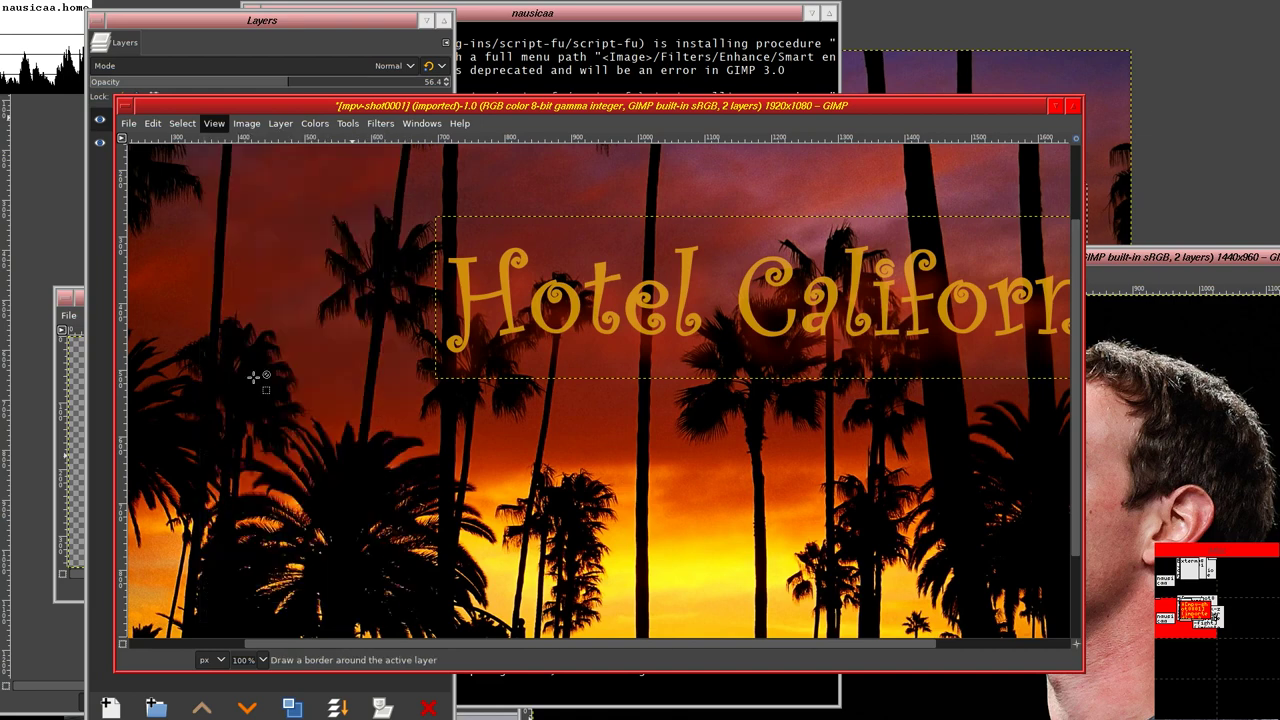
left_click(212, 124)
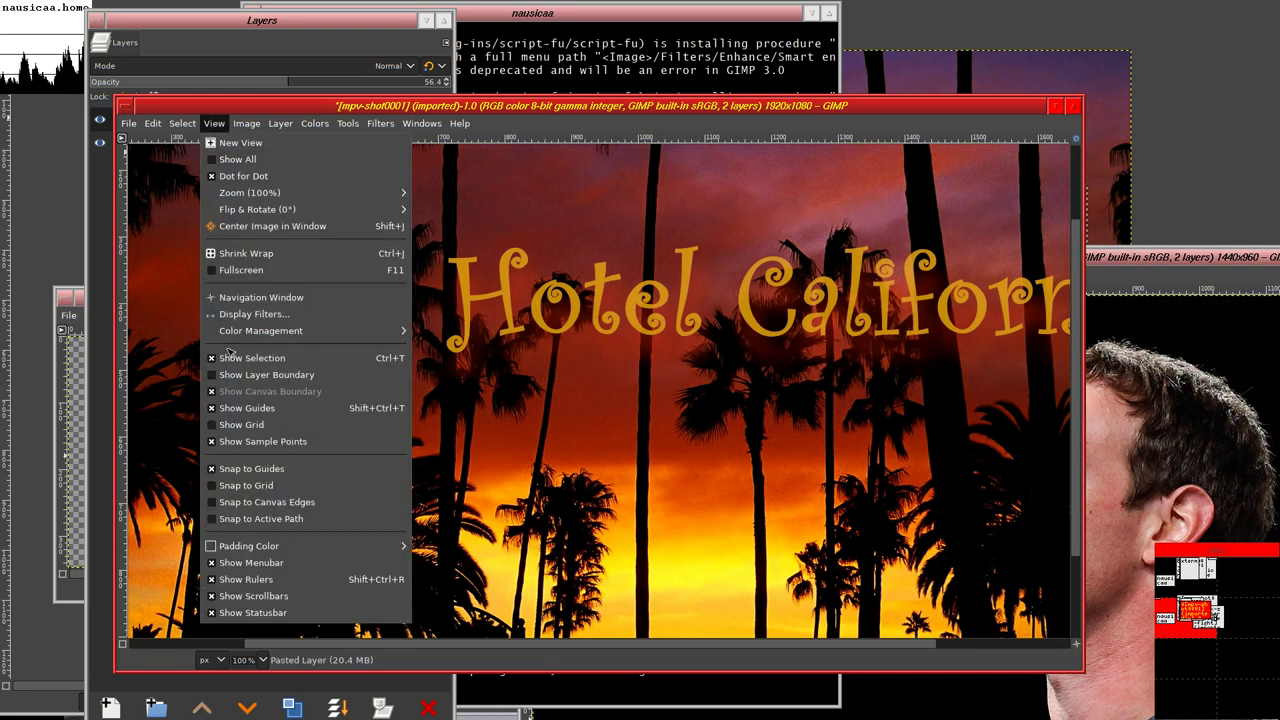
left_click(252, 376)
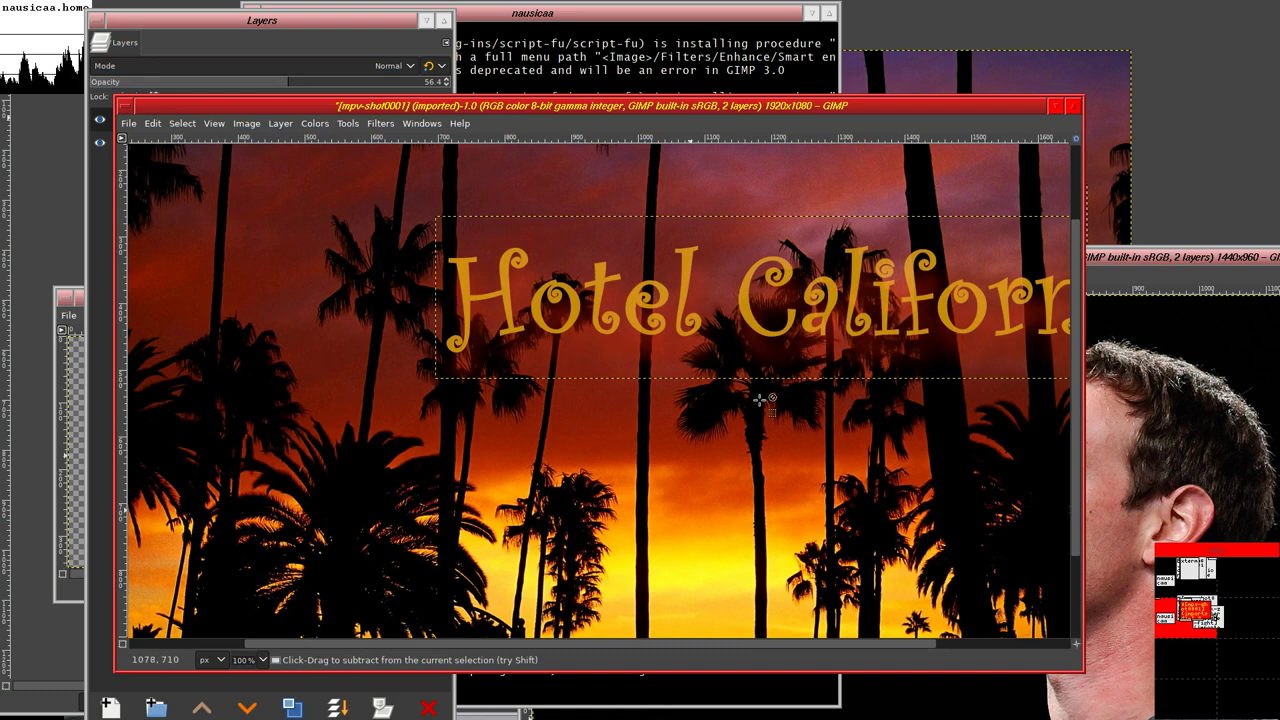
left_click_drag(313, 429, 410, 442)
left_click(133, 317)
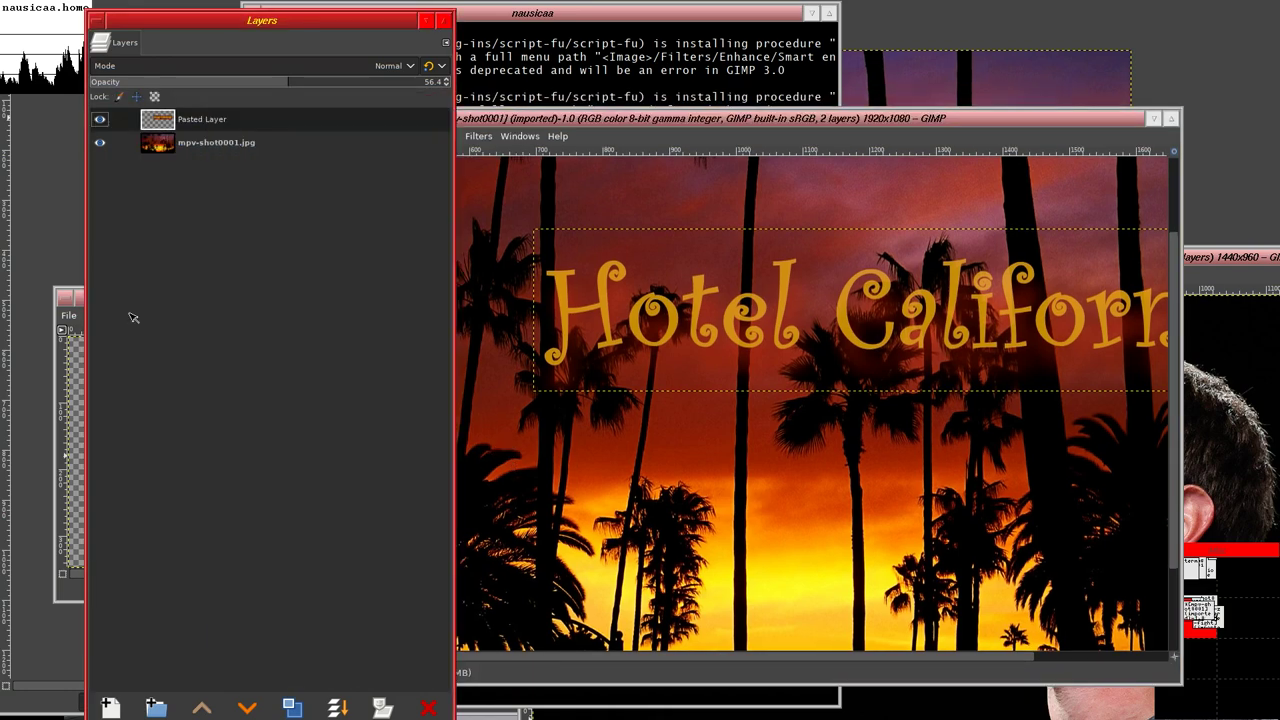
- Set the Pasted Layer's opacity back to 100 and bring mpv-shot0002 forward
right_click(178, 119)
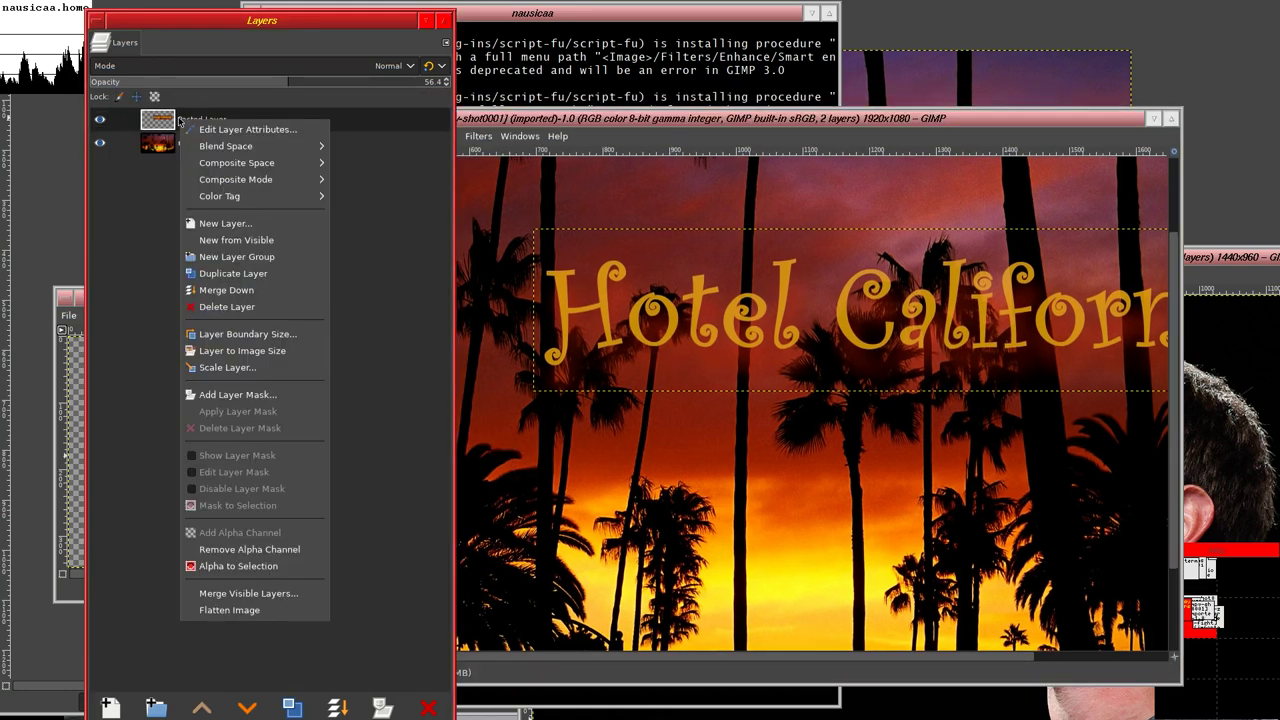
left_click(261, 134)
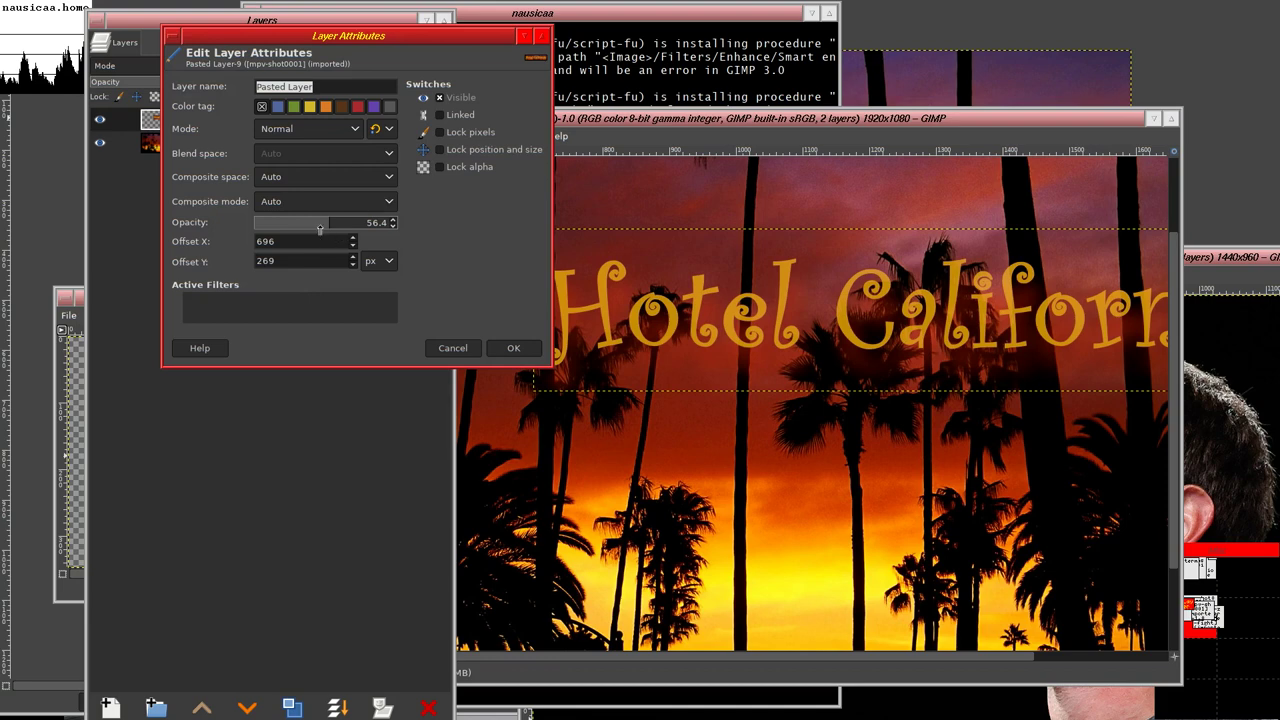
left_click_drag(320, 228, 404, 222)
left_click(513, 348)
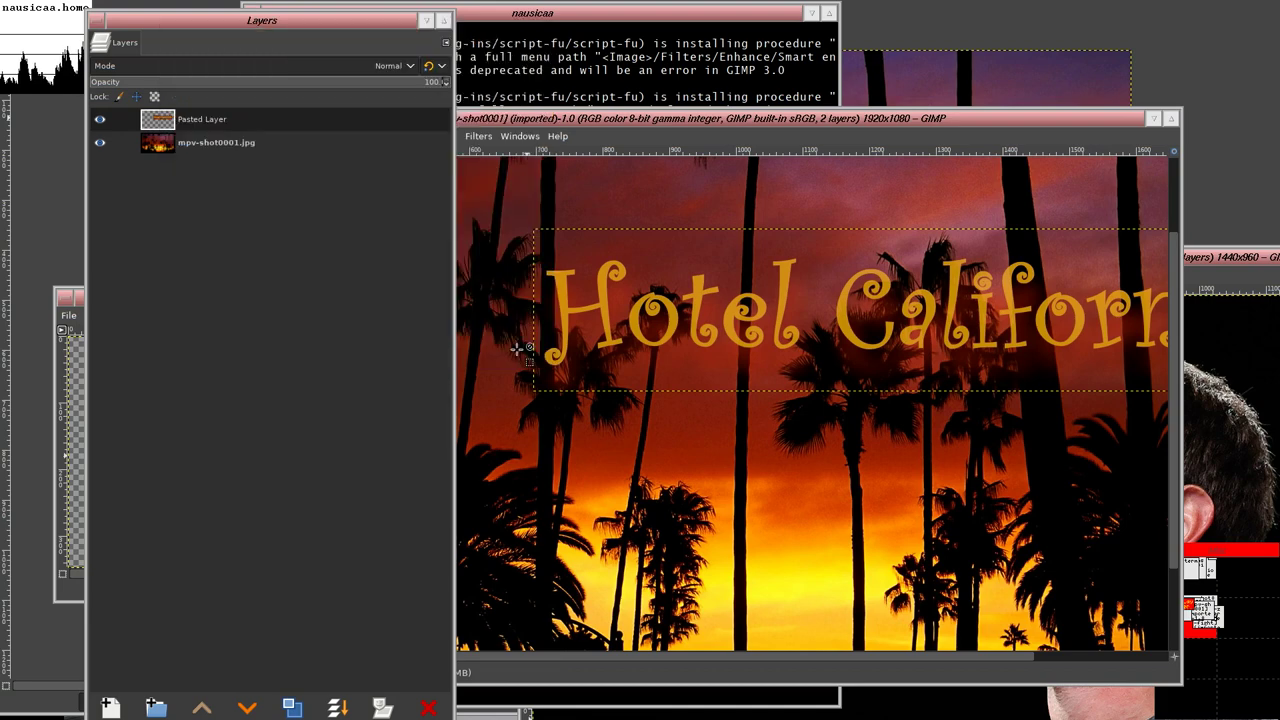
left_click_drag(737, 457, 604, 447)
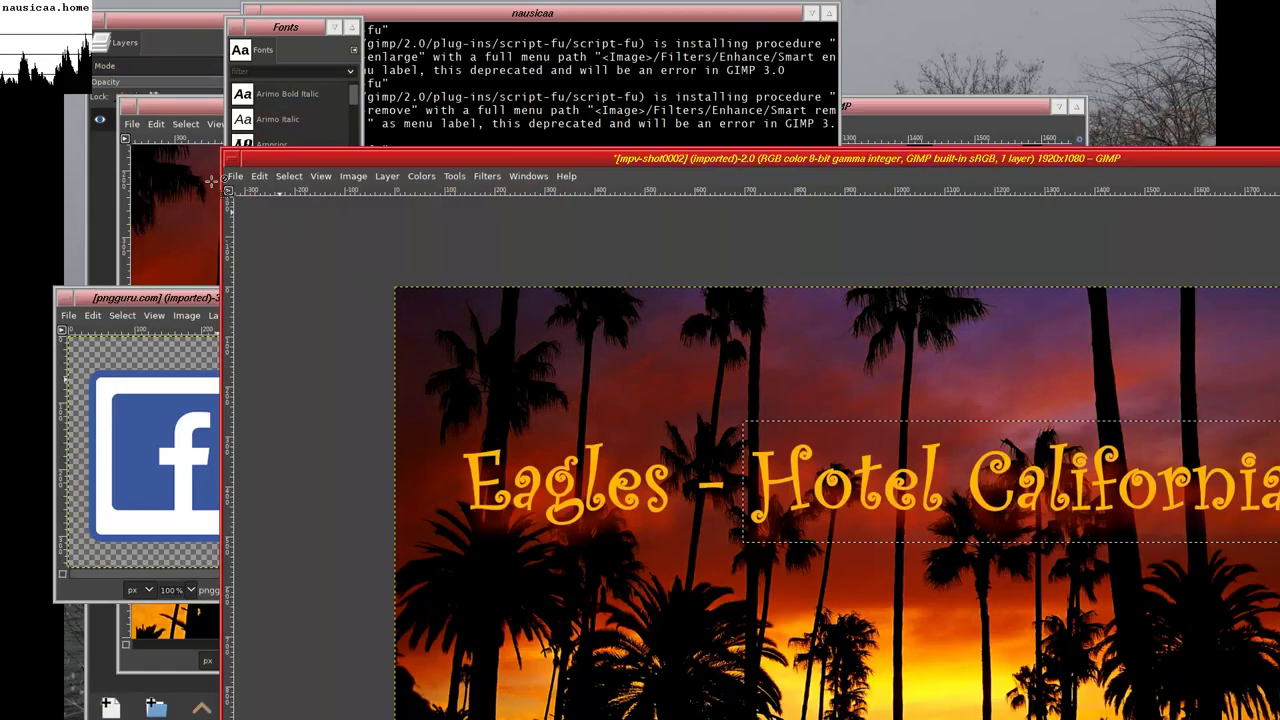
- Close the mpv-shot0002 screenshot and discard its unsaved changes
left_click(234, 176)
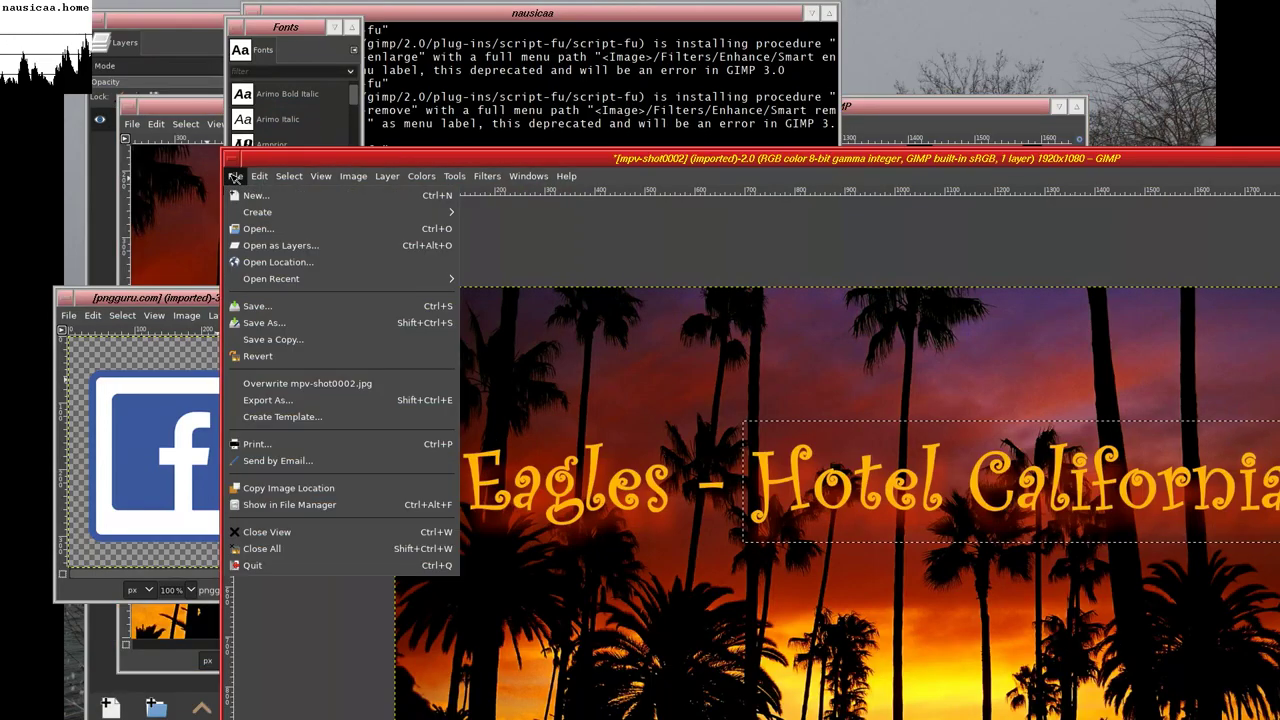
left_click(352, 538)
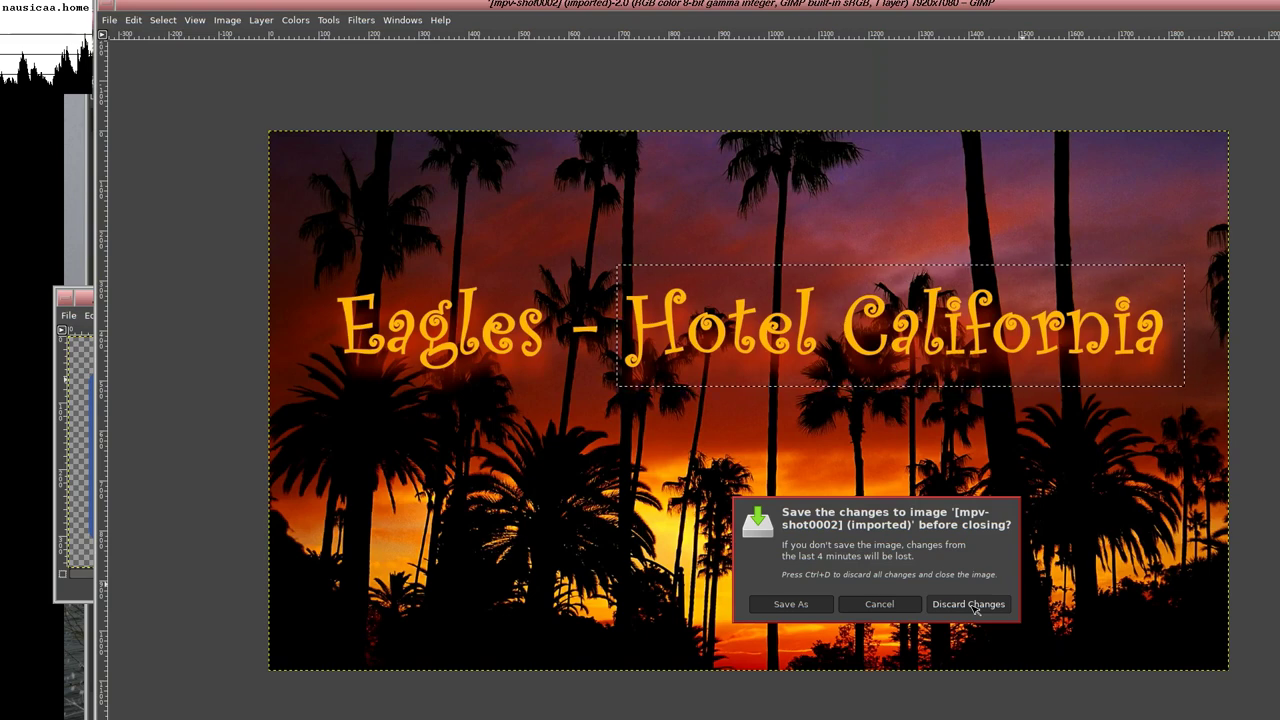
left_click(968, 604)
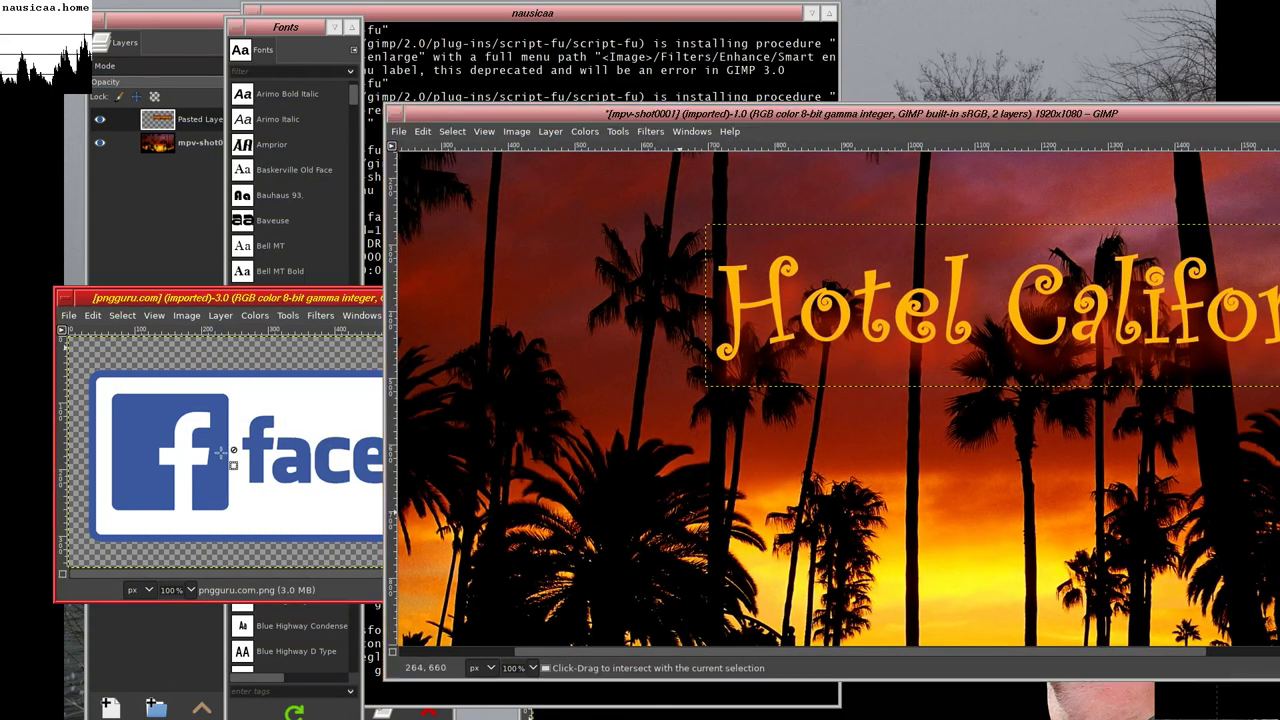
- Select the whole pngguru.com Facebook logo image and copy it
left_click(340, 490)
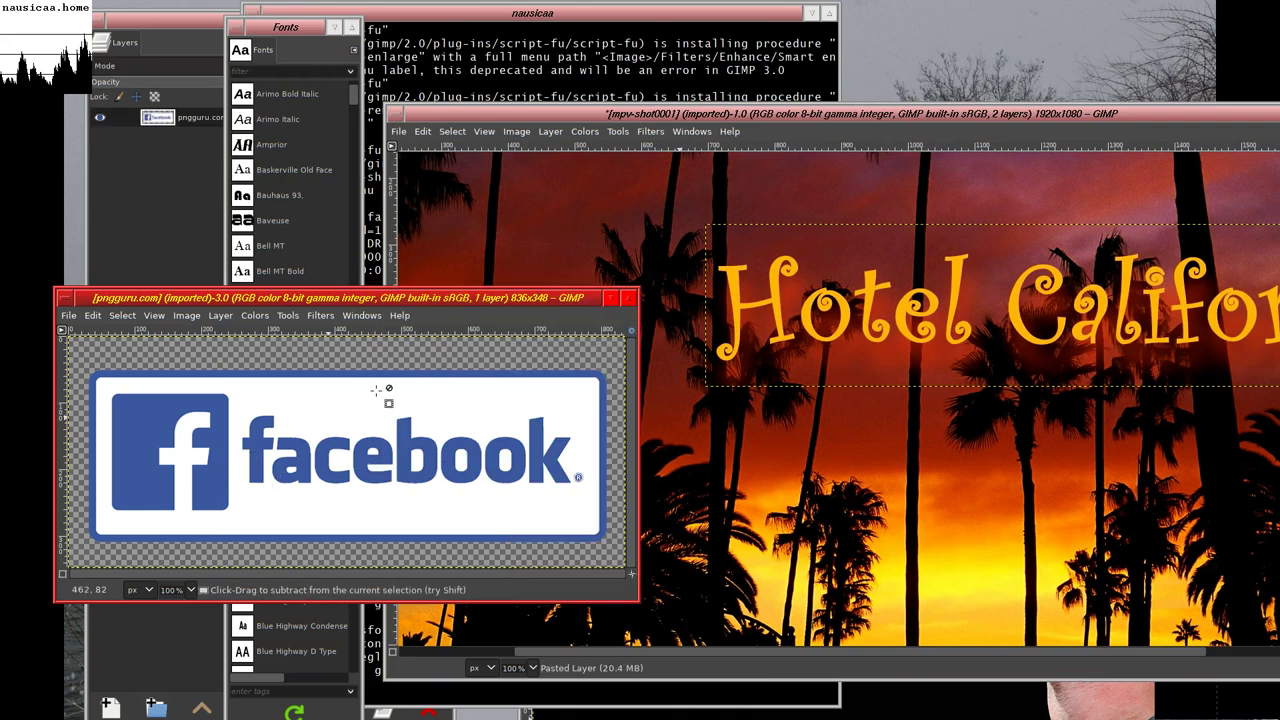
left_click(122, 316)
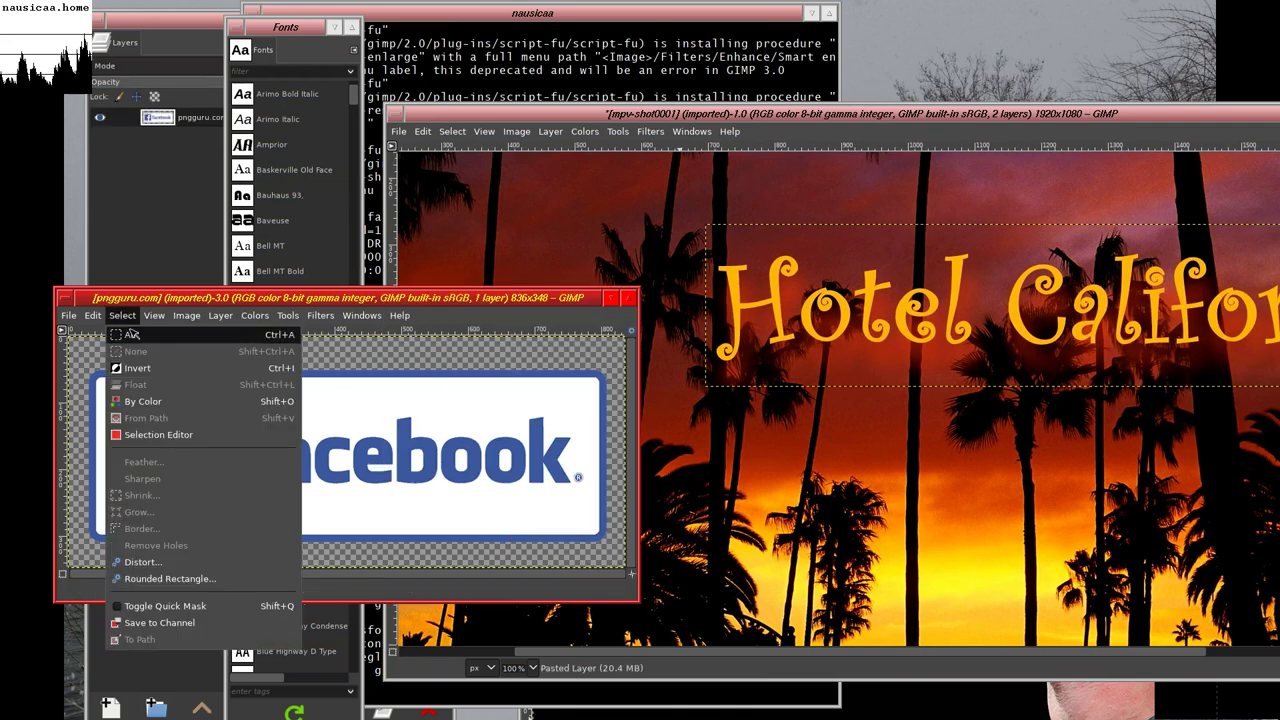
left_click(130, 334)
key("ctrl+c")
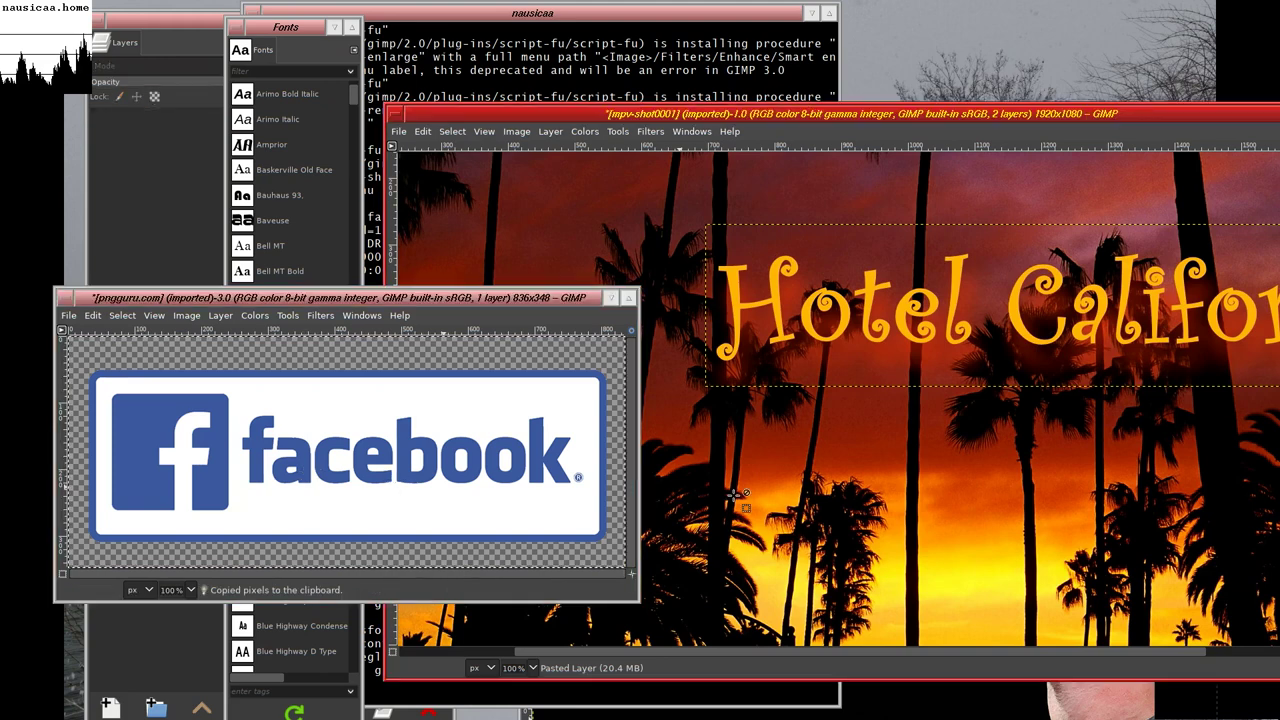
- Clear the sunset image's selection and paste the Facebook logo onto it
left_click(503, 325)
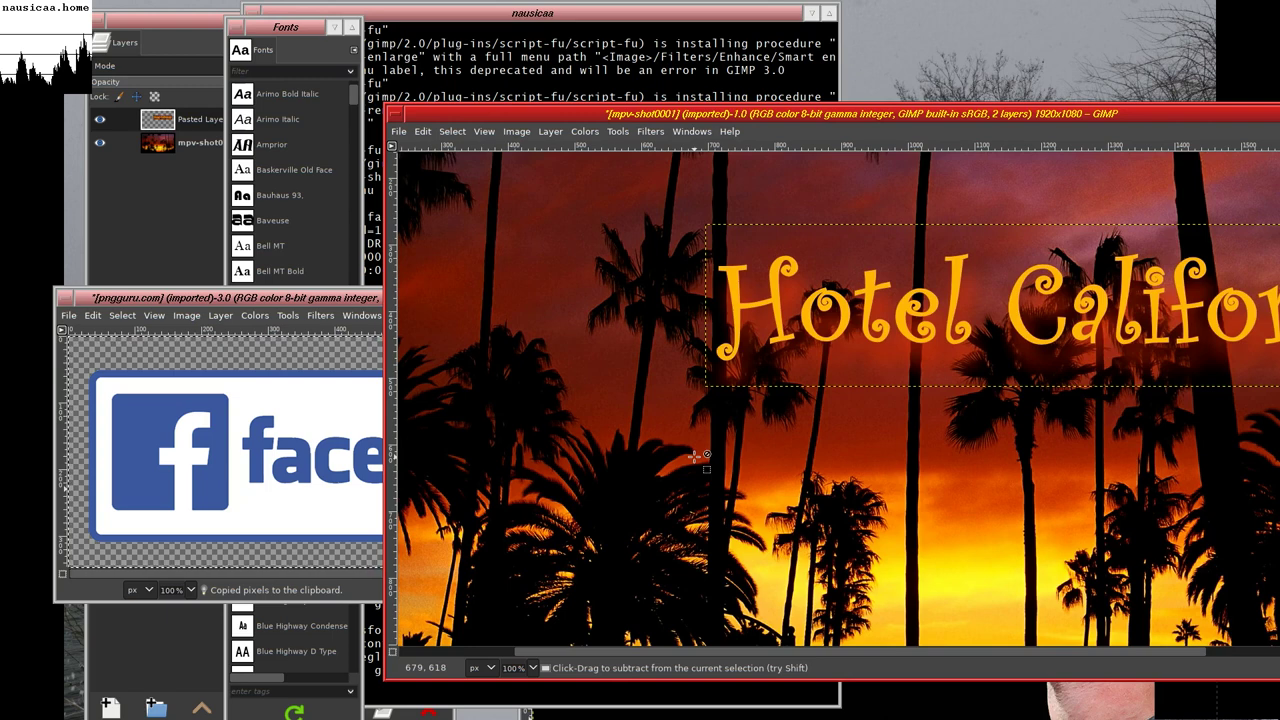
left_click(453, 133)
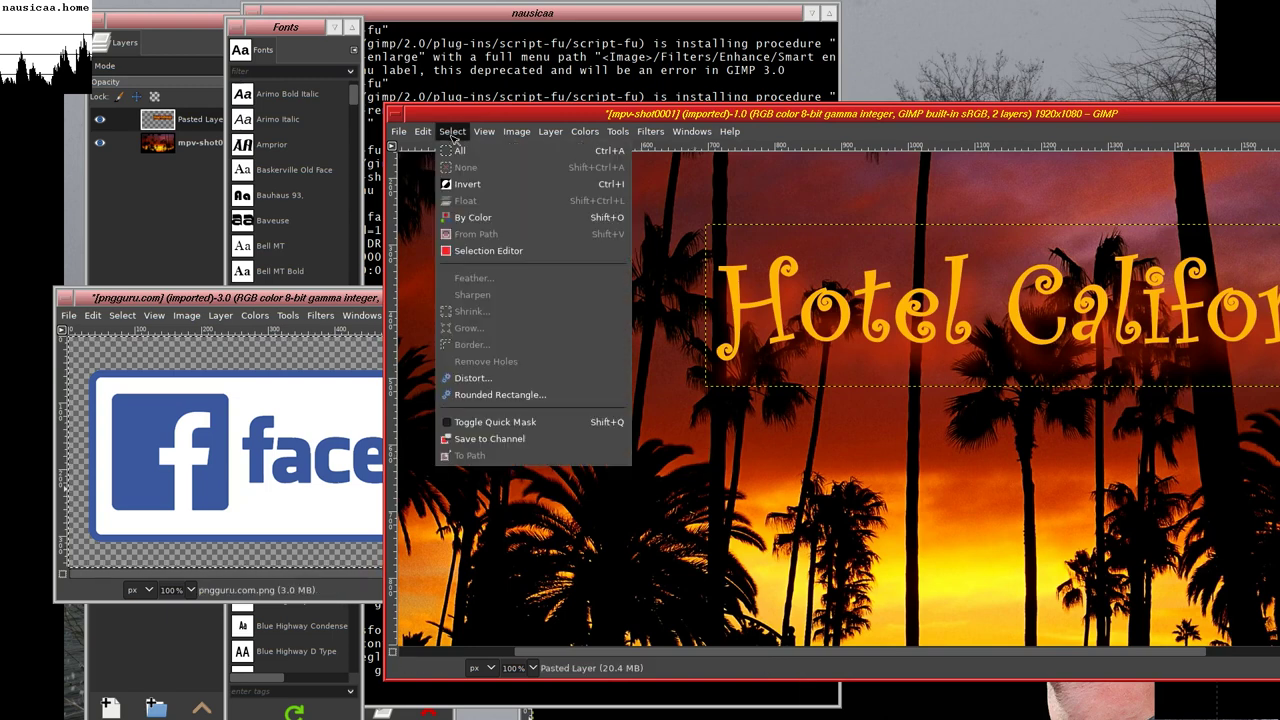
left_click(185, 145)
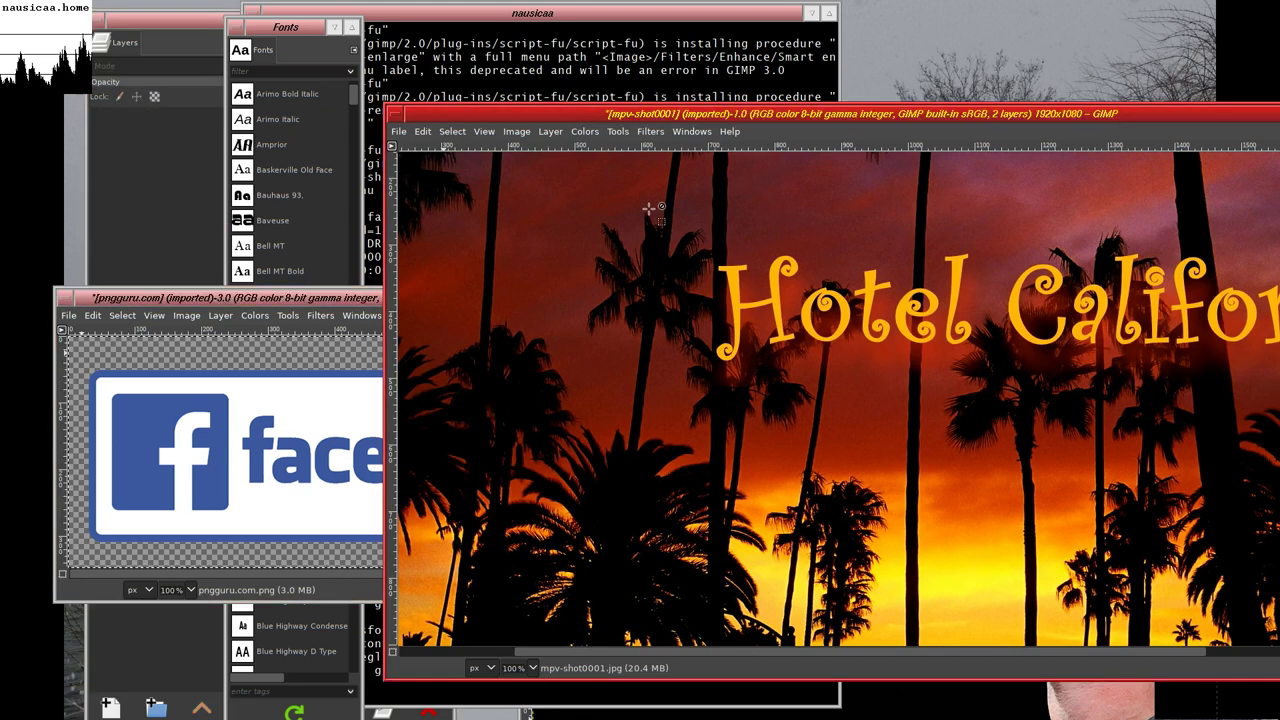
left_click(200, 214)
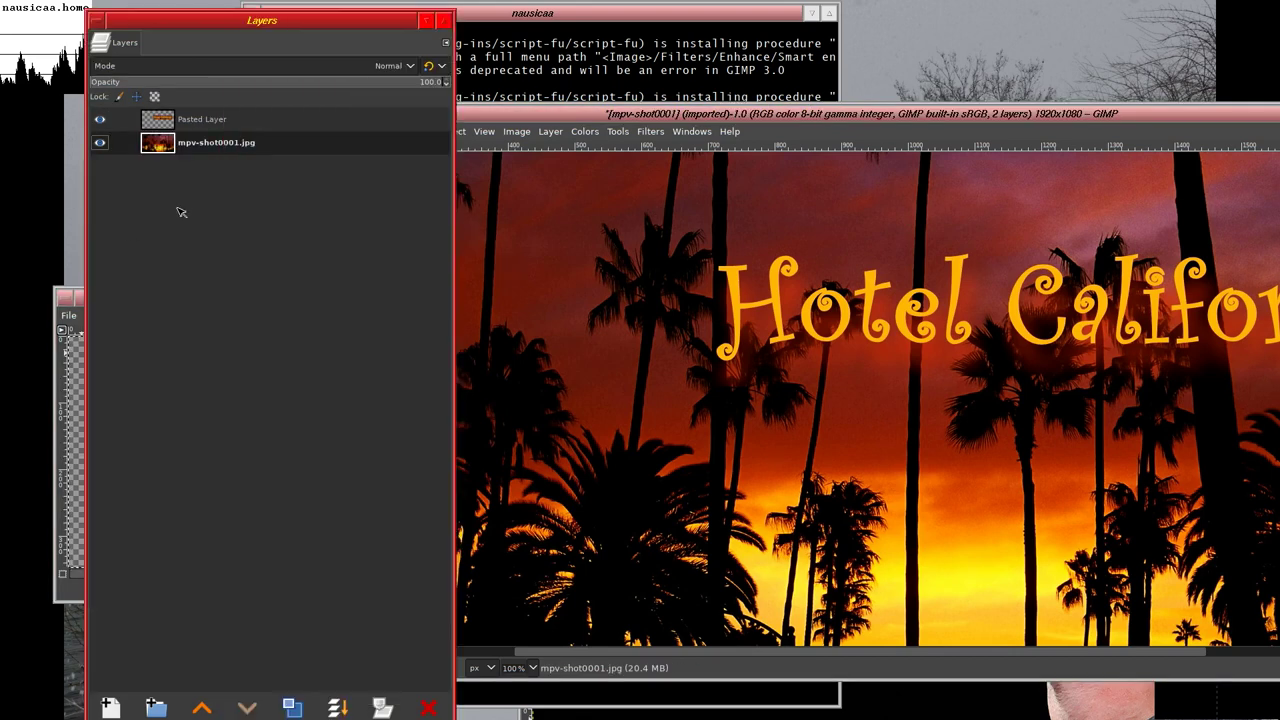
left_click_drag(352, 232, 752, 128)
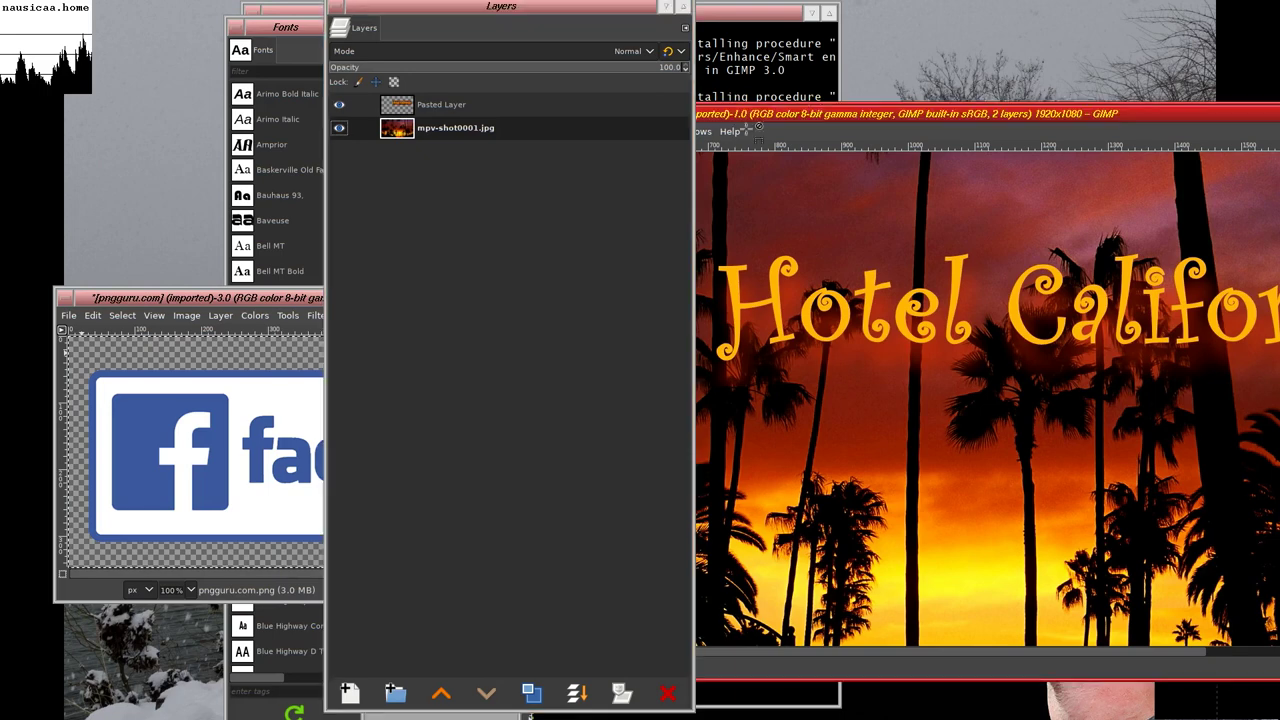
left_click(760, 120)
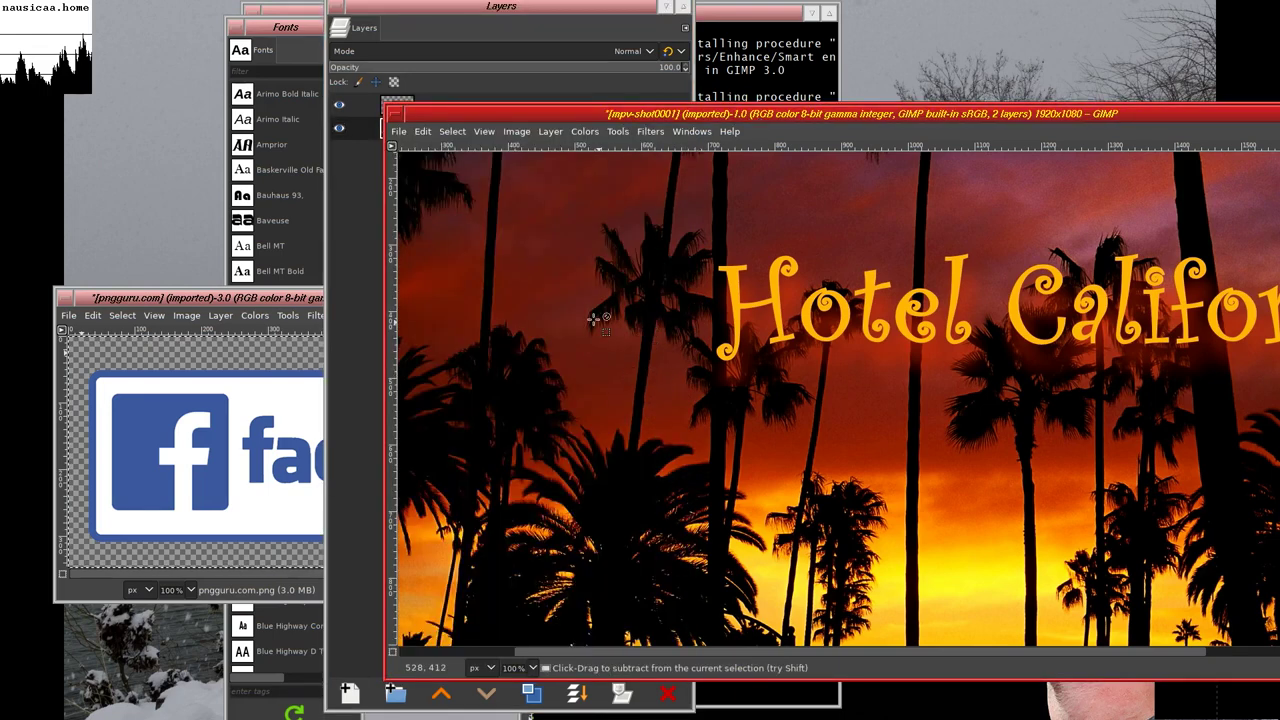
left_click(423, 131)
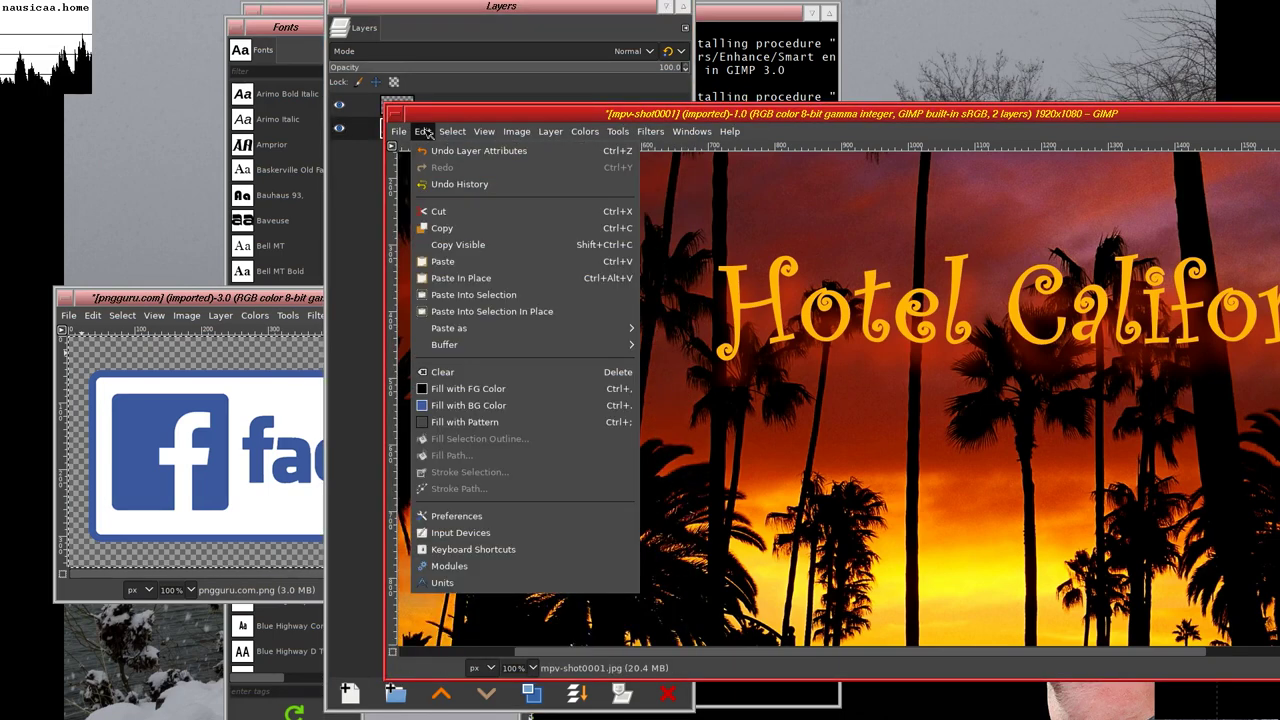
left_click(474, 263)
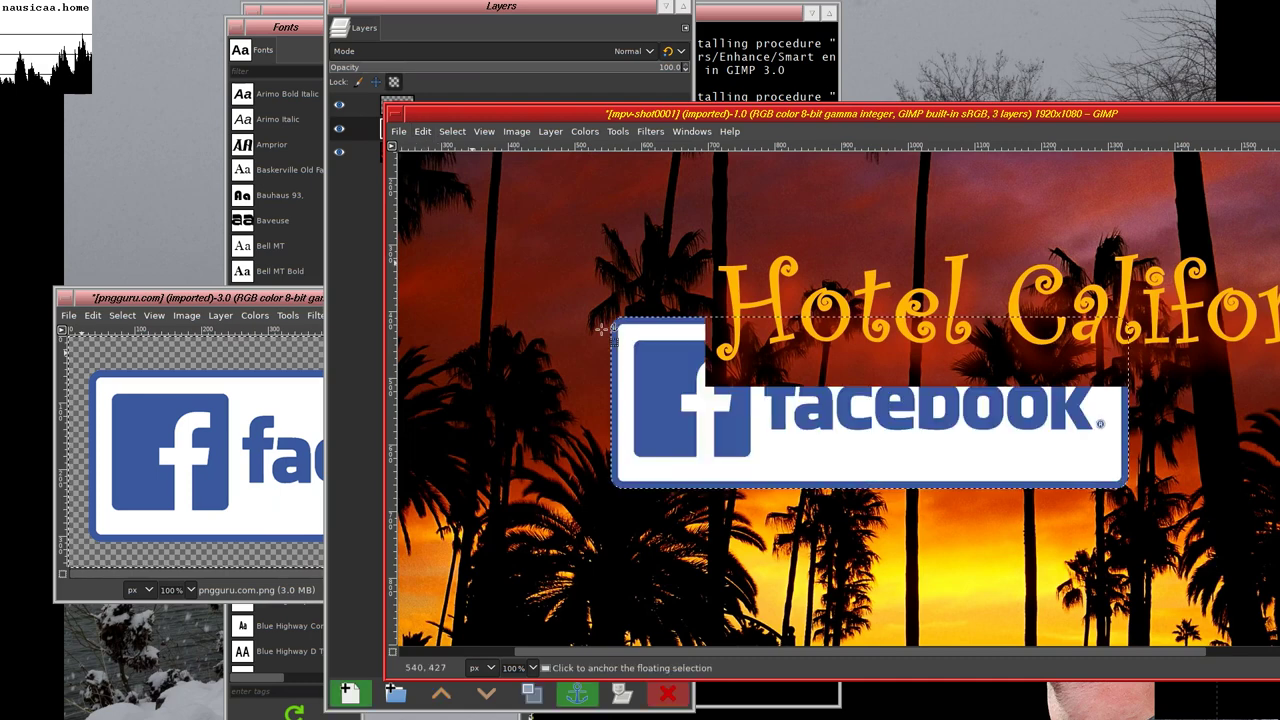
- Move the floating Facebook logo up toward the top-left of the sunset image
left_click_drag(600, 271, 433, 242)
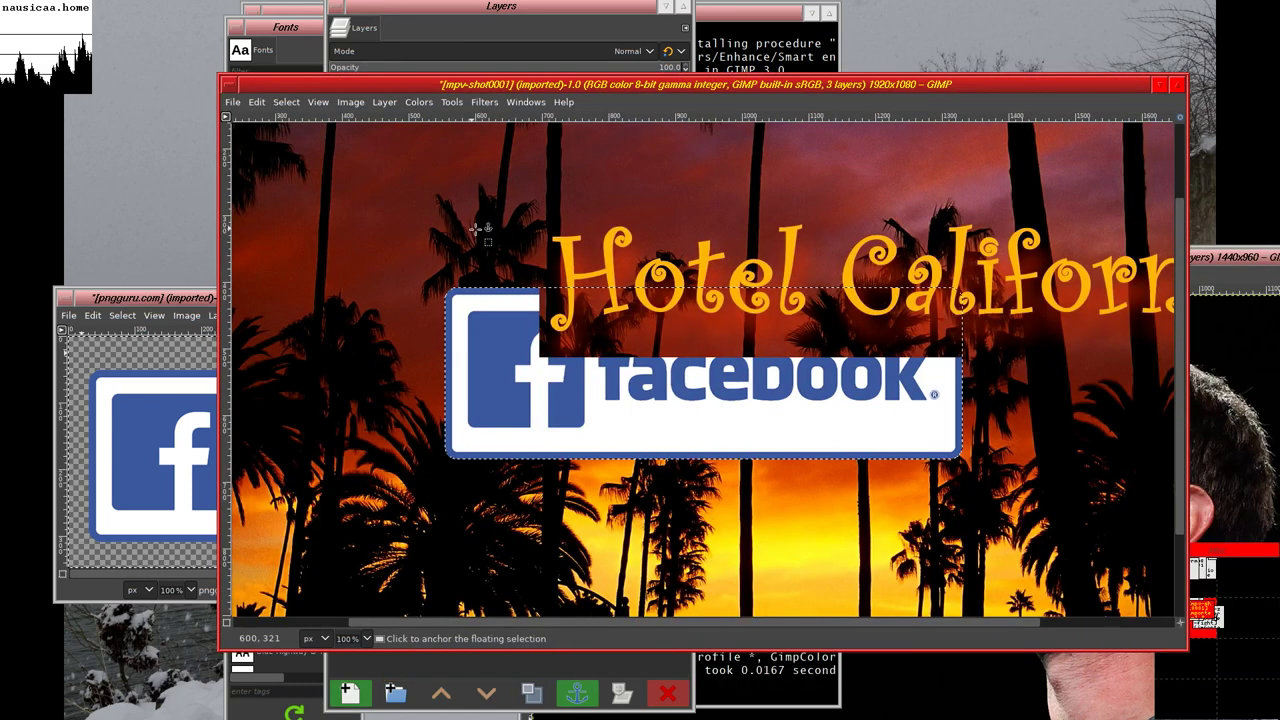
left_click_drag(705, 397, 444, 322)
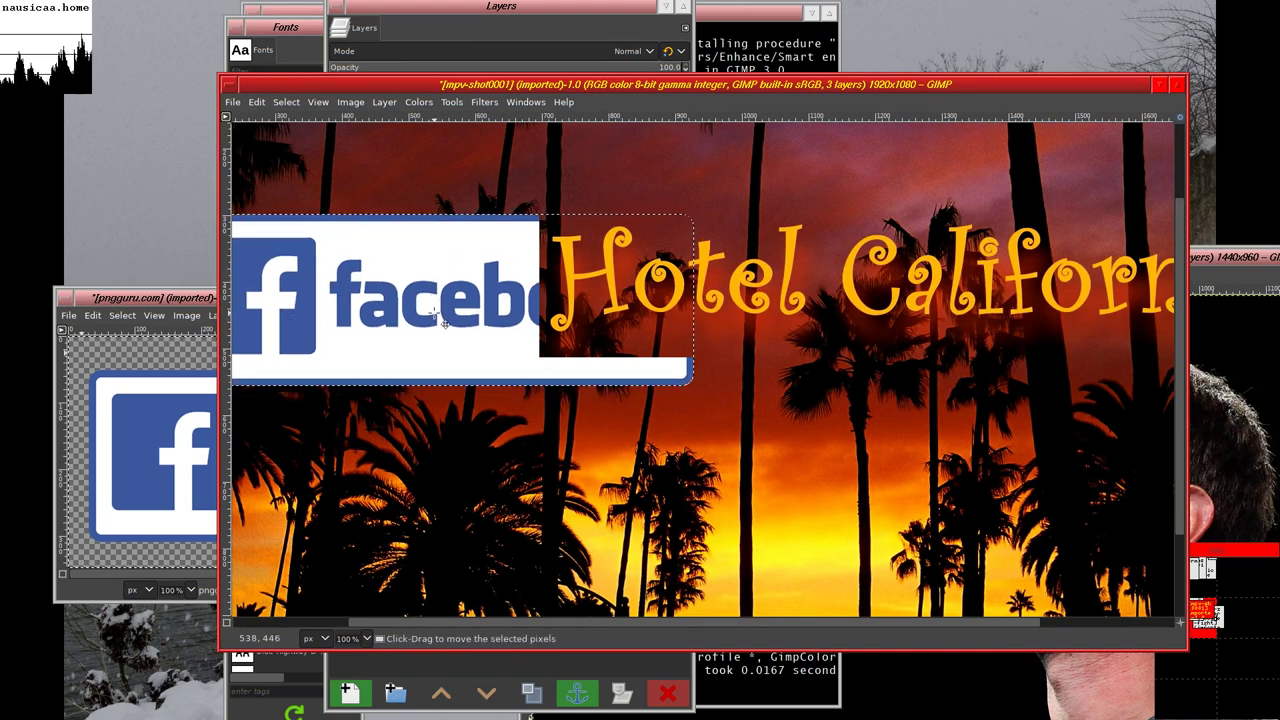
left_click_drag(700, 84, 932, 83)
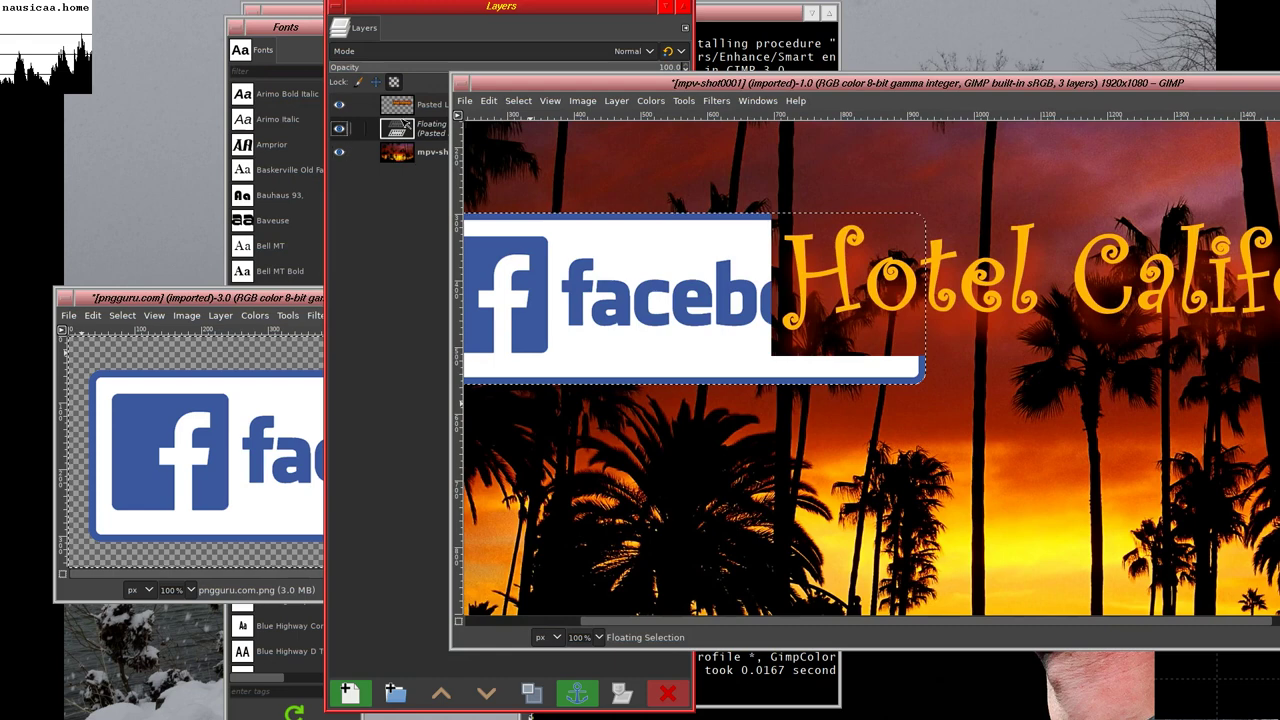
left_click_drag(414, 280, 340, 273)
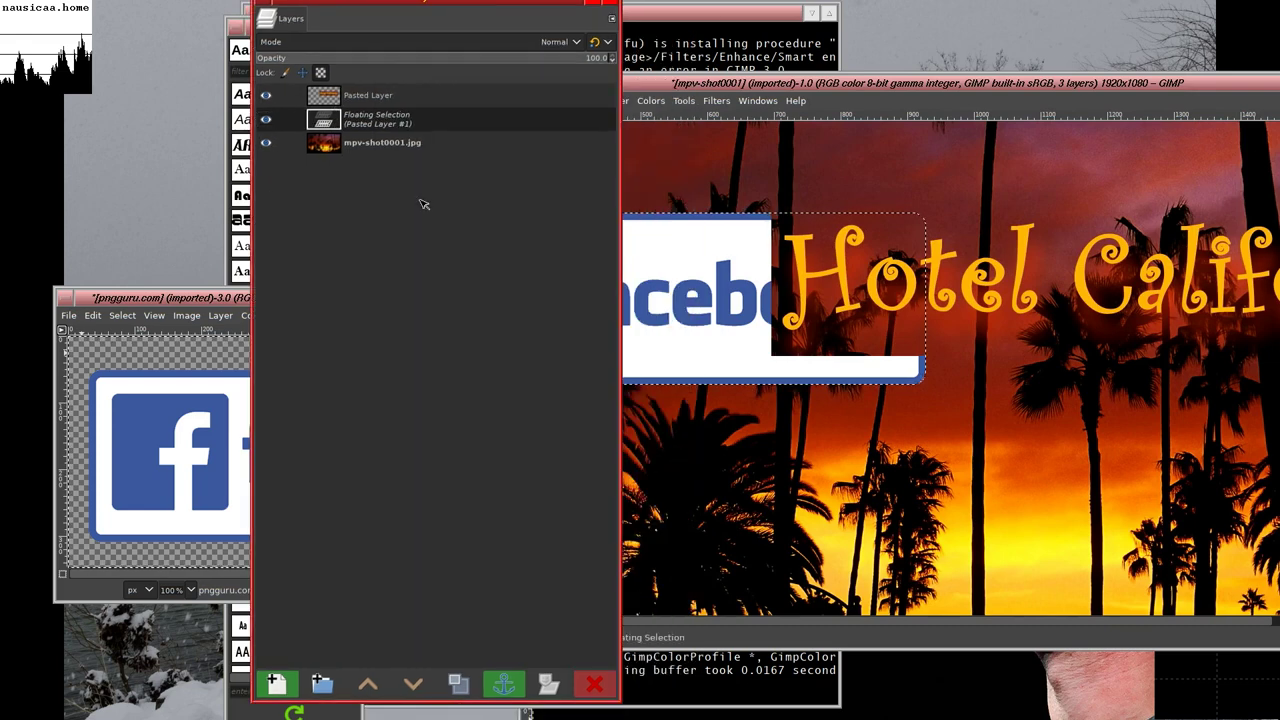
left_click_drag(424, 204, 403, 232)
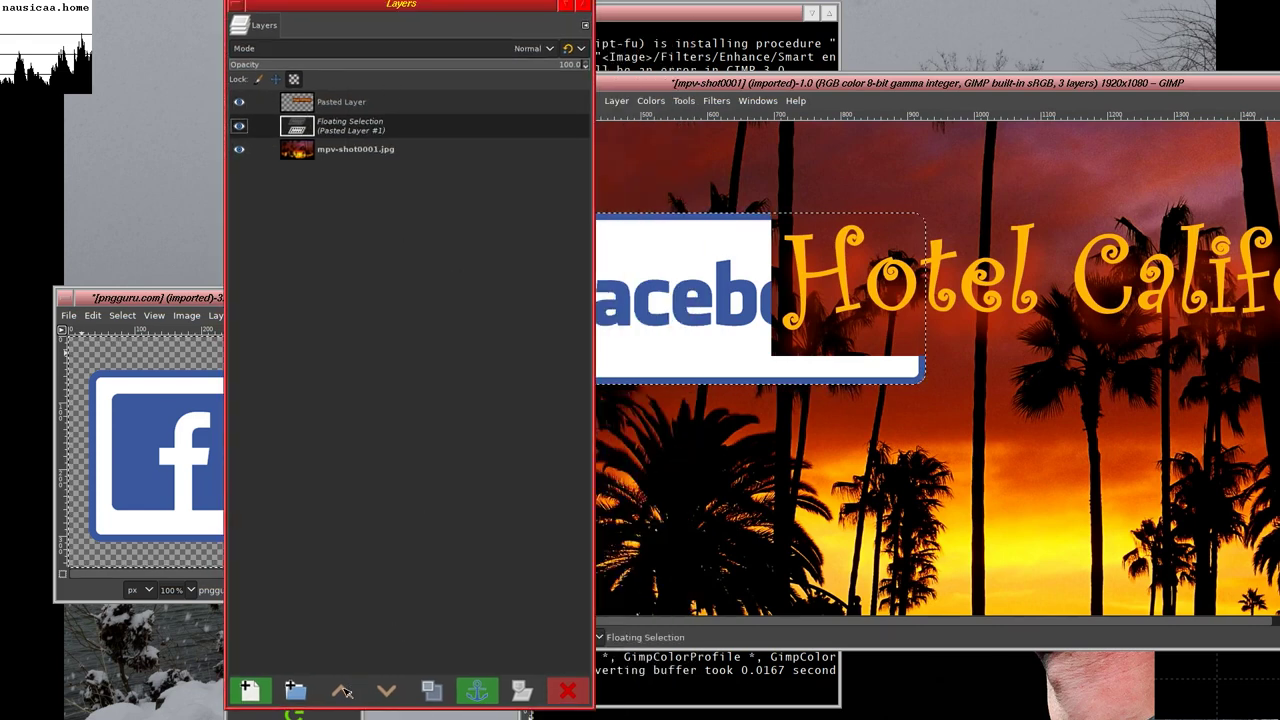
left_click_drag(396, 446, 347, 460)
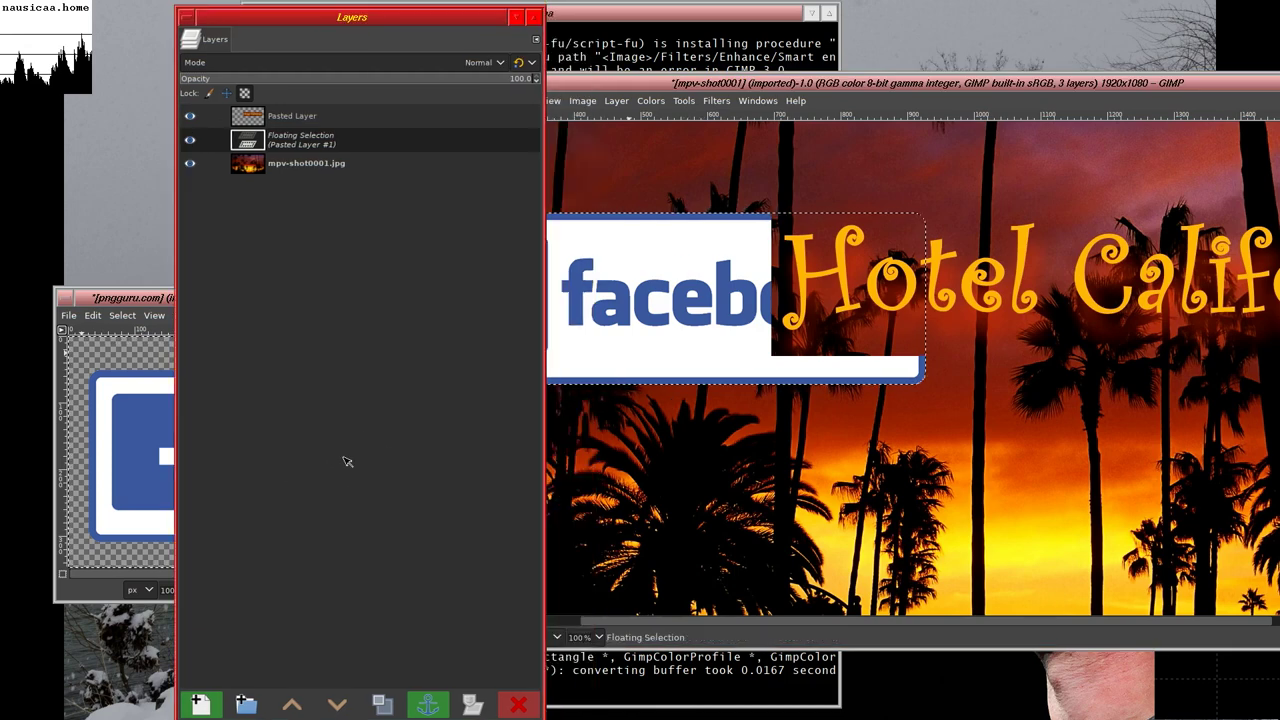
- Make the floating logo its own Pasted Layer #1, keeping mpv-shot0001.jpg at the bottom
left_click(200, 704)
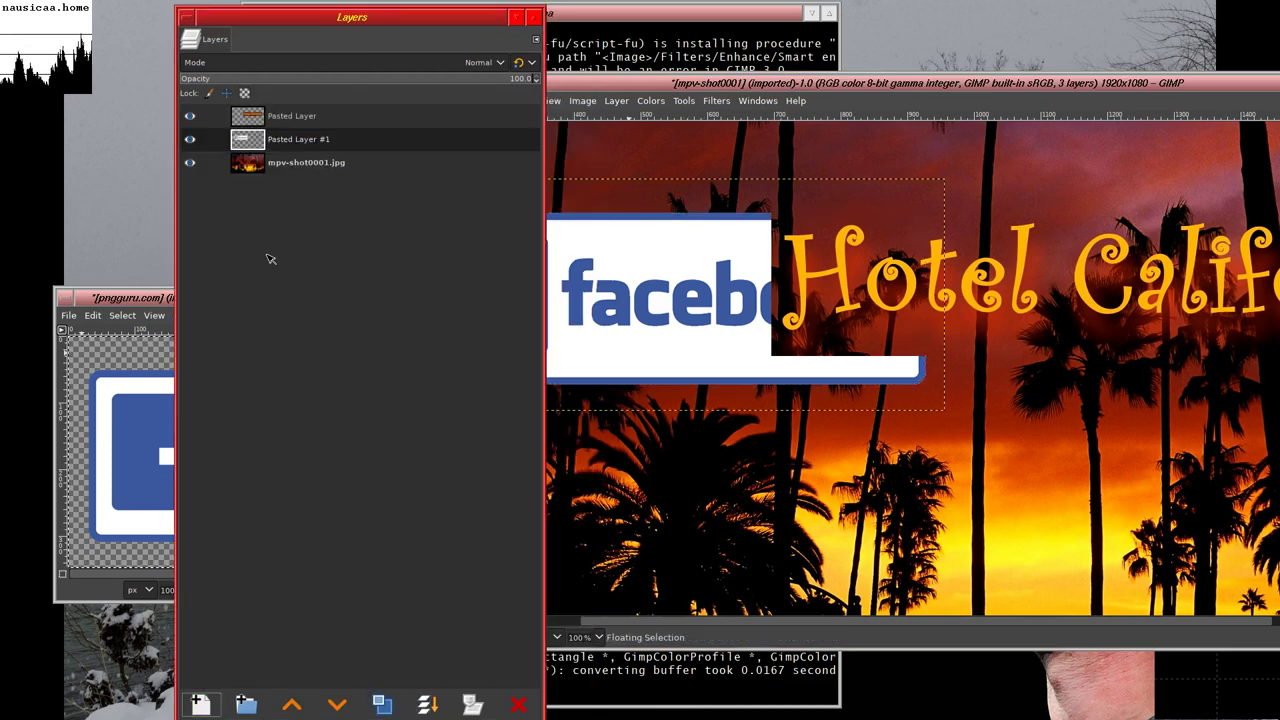
left_click_drag(300, 162, 355, 116)
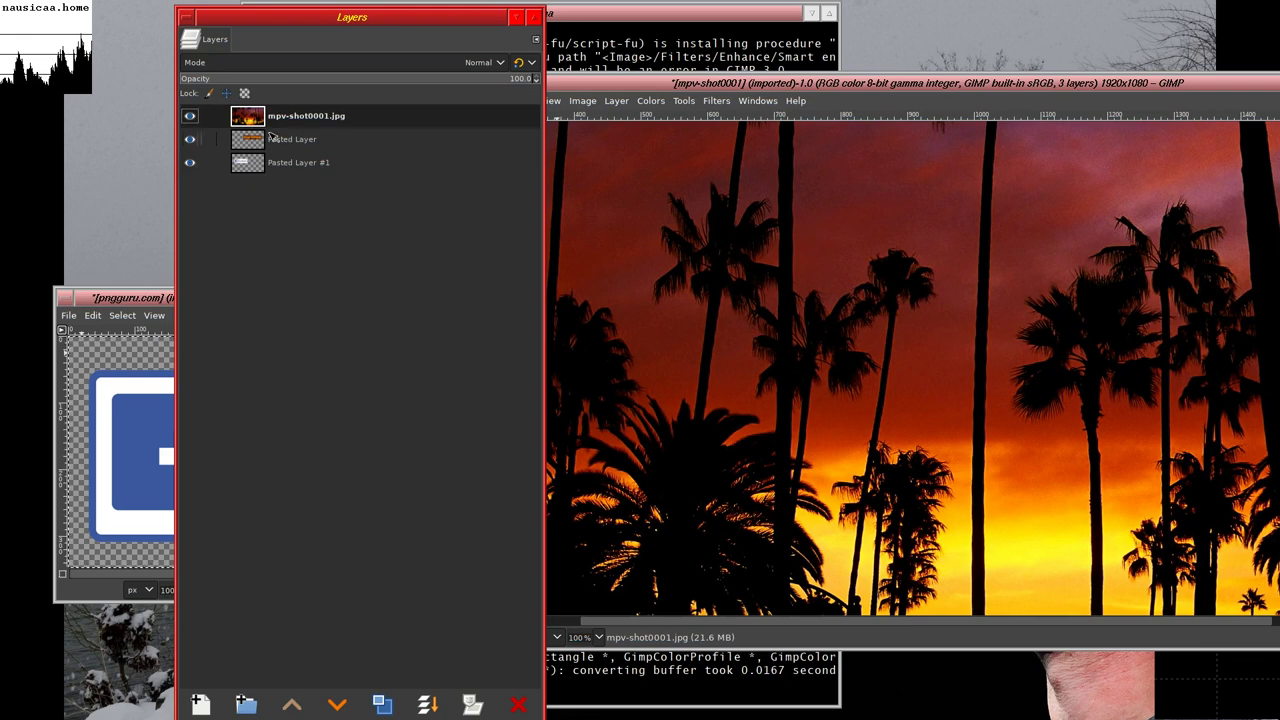
mouse_move(262, 118)
left_mouse_down()
mouse_move(258, 172)
mouse_move(253, 116)
left_mouse_up()
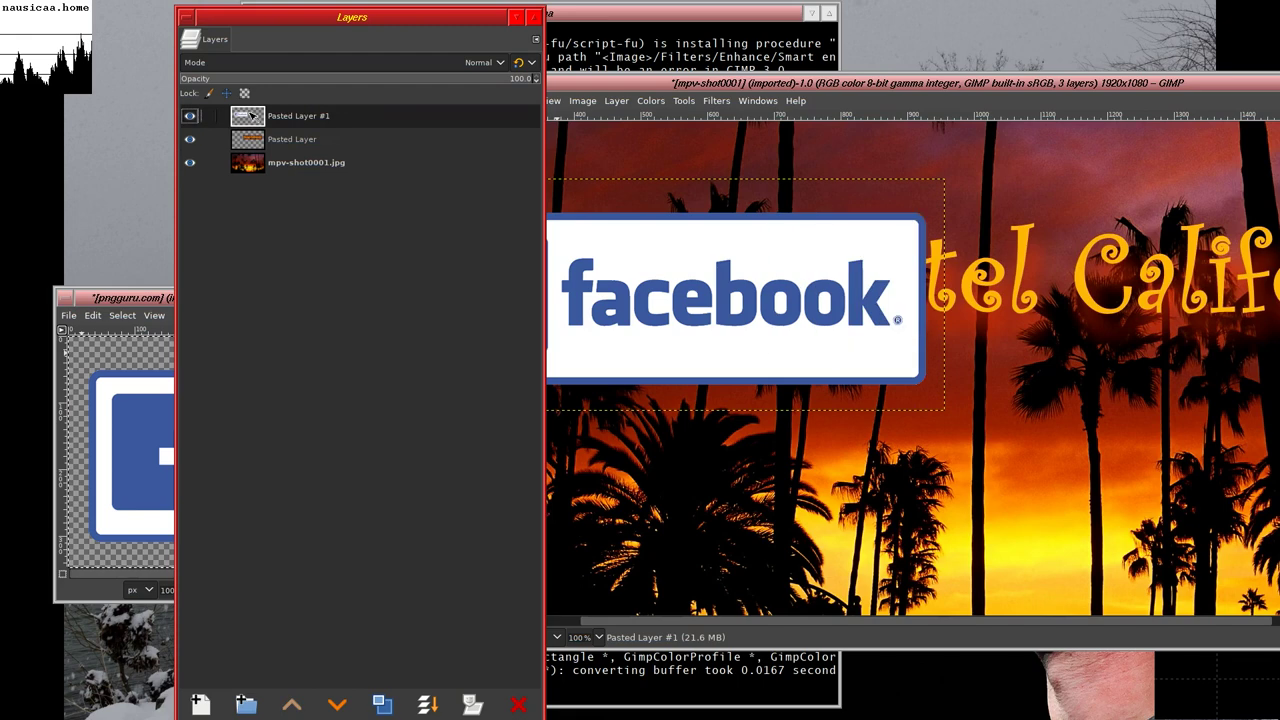
left_click_drag(748, 523, 568, 498)
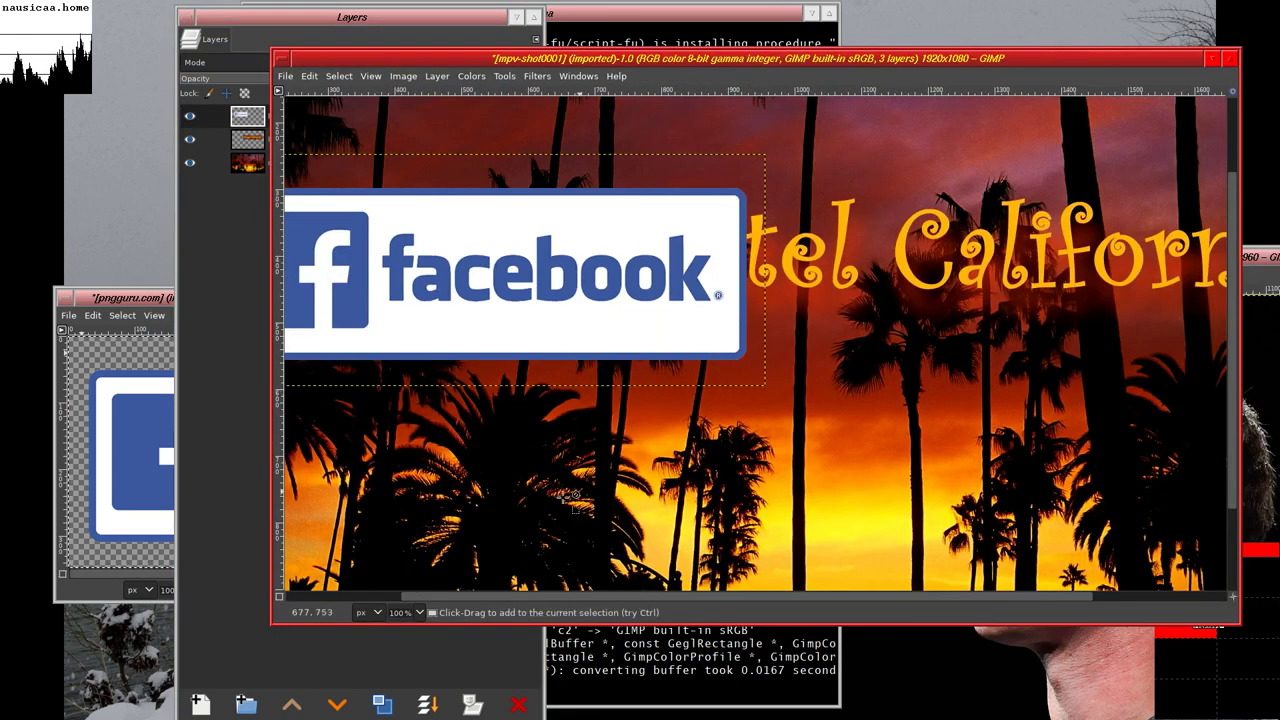
left_click(420, 613)
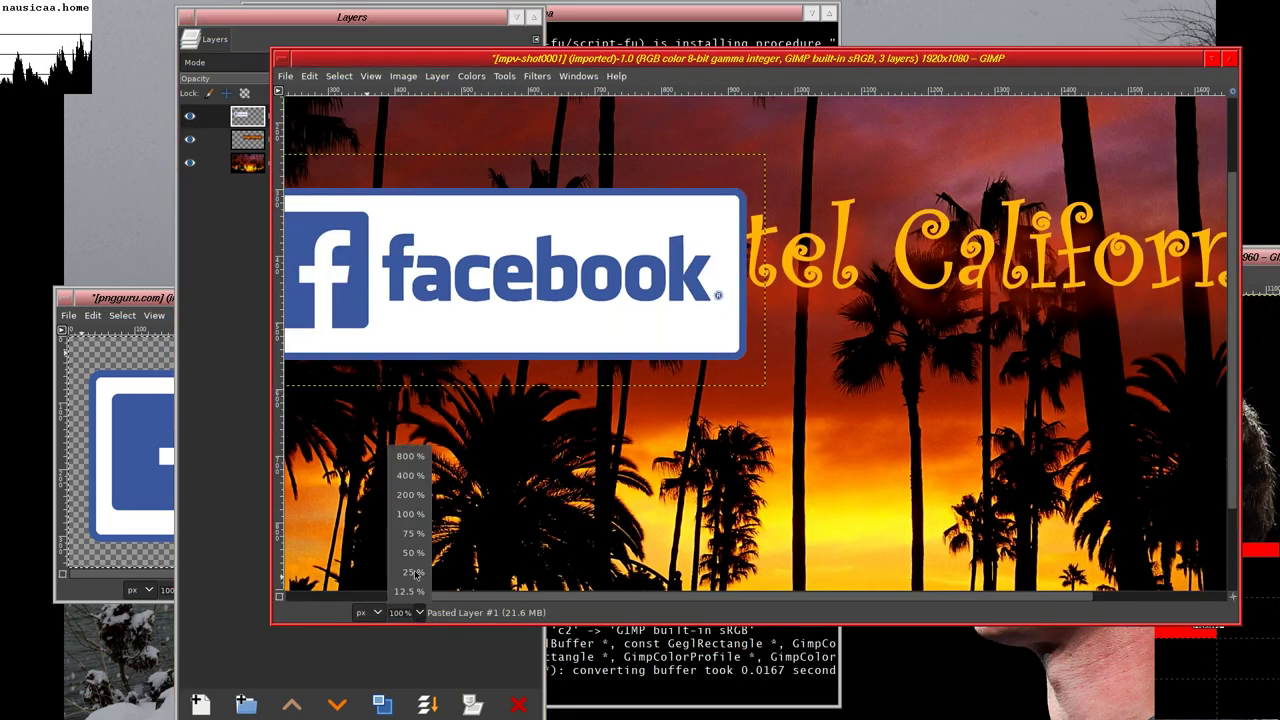
- At 75% zoom, start scaling the Facebook logo layer and move it up-left
left_click(408, 534)
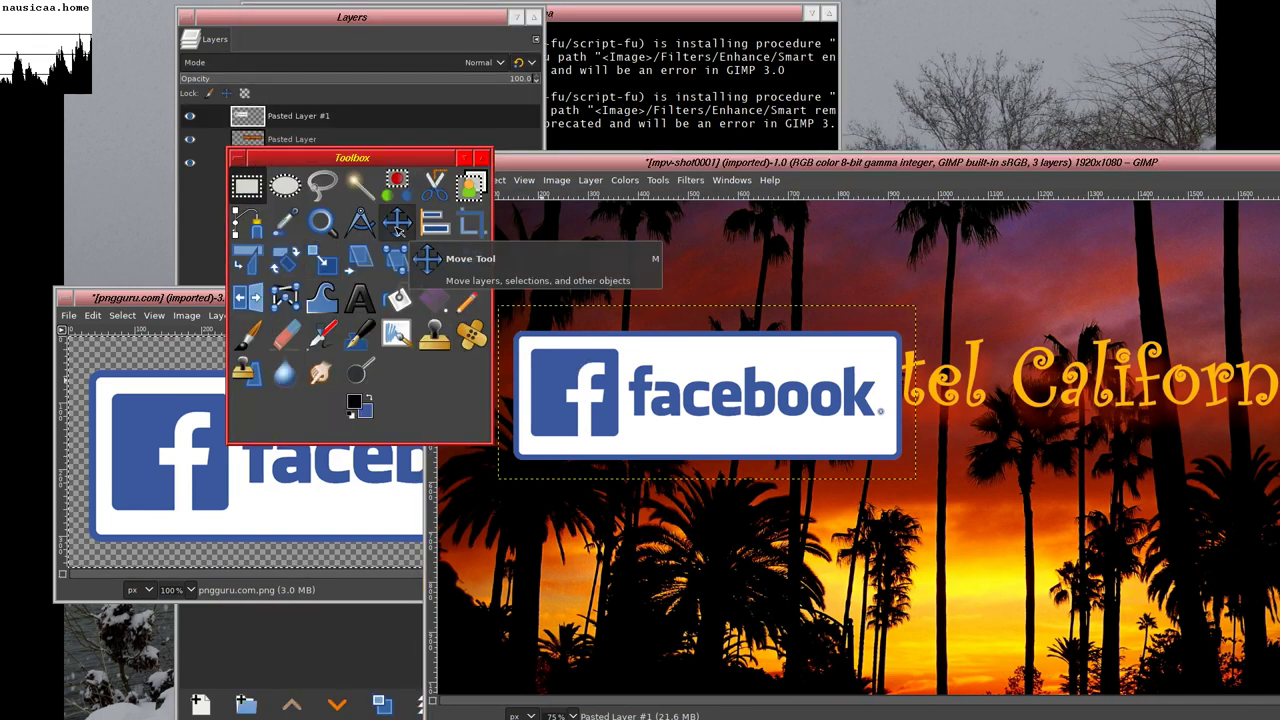
left_click(326, 262)
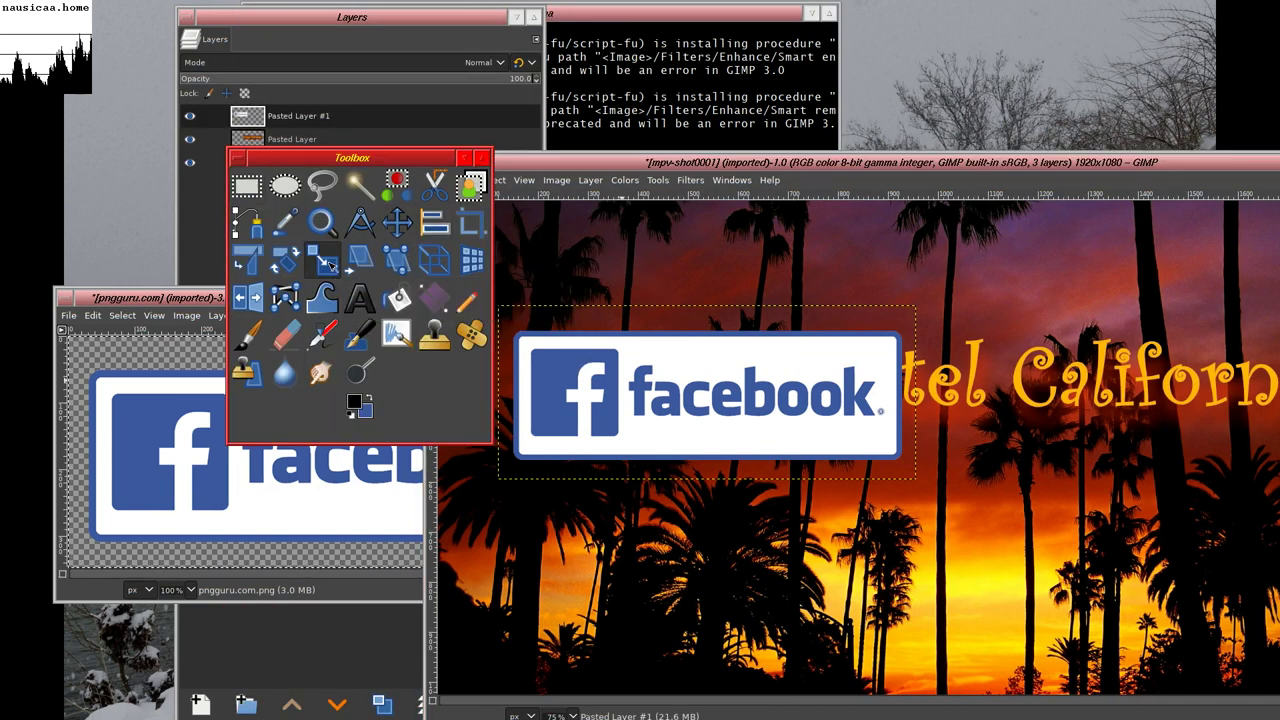
left_click_drag(420, 421, 305, 435)
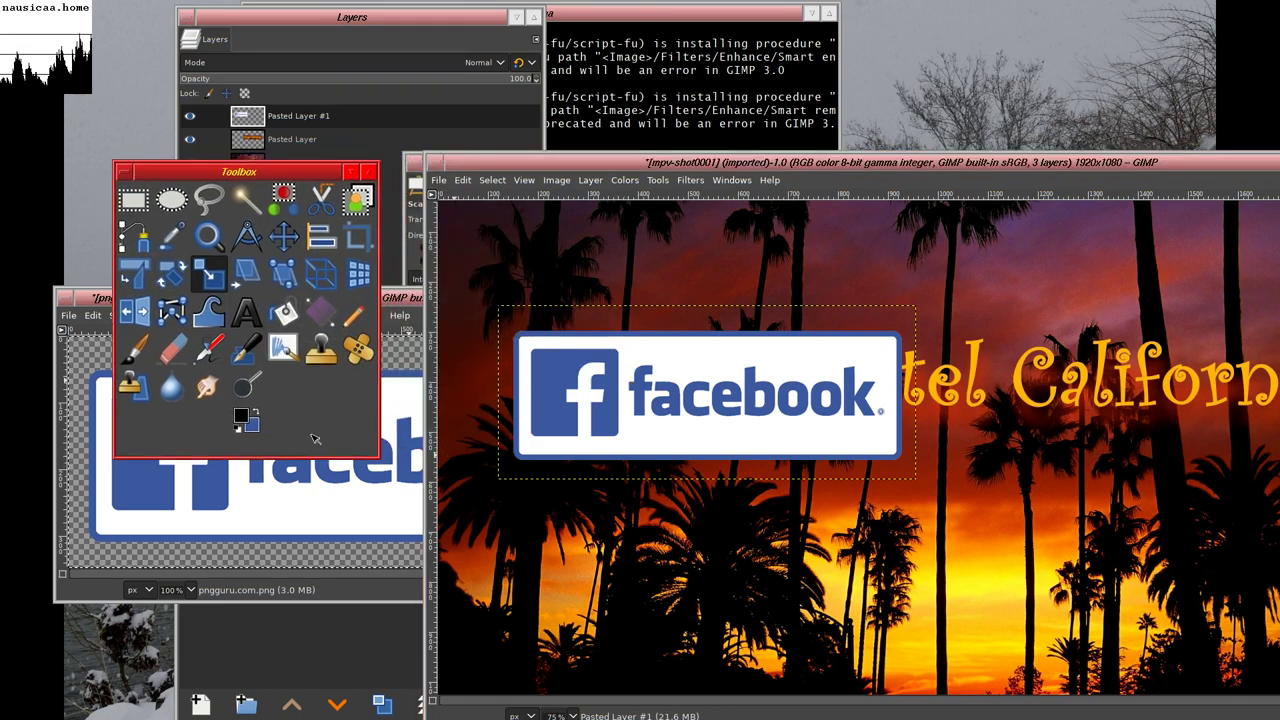
left_click(730, 400)
left_click_drag(929, 258, 882, 212)
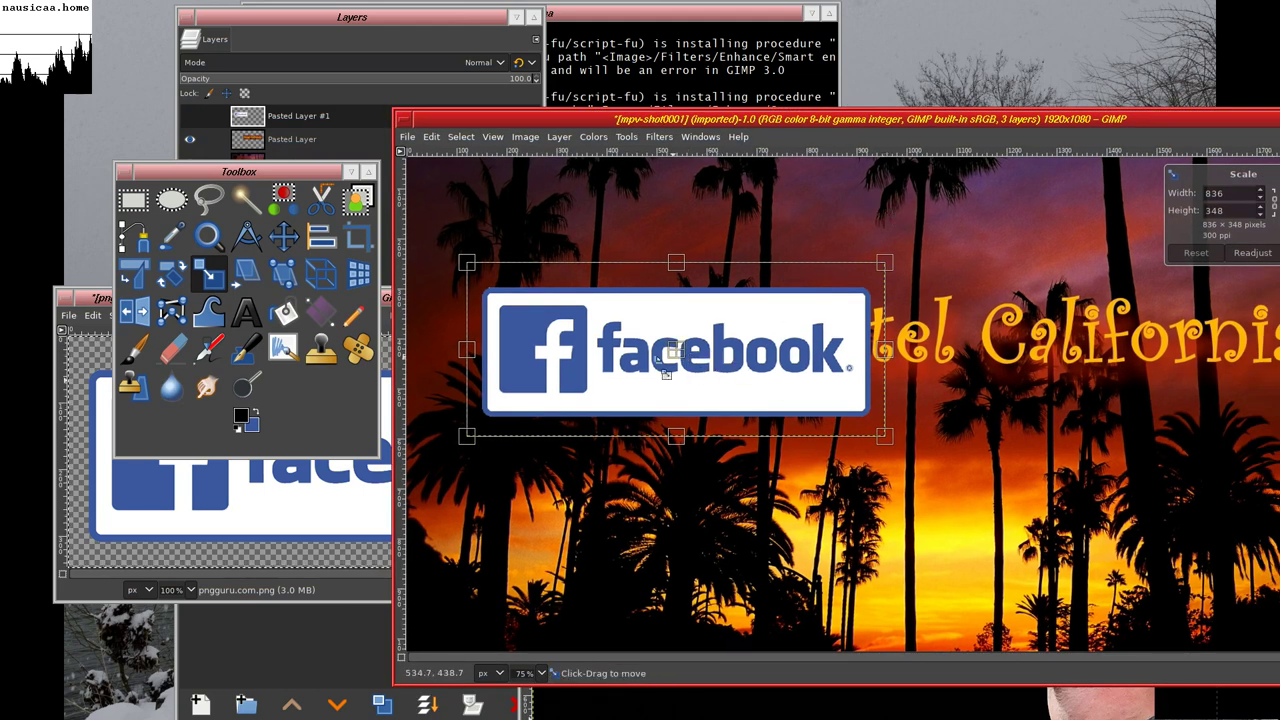
left_click_drag(676, 350, 611, 333)
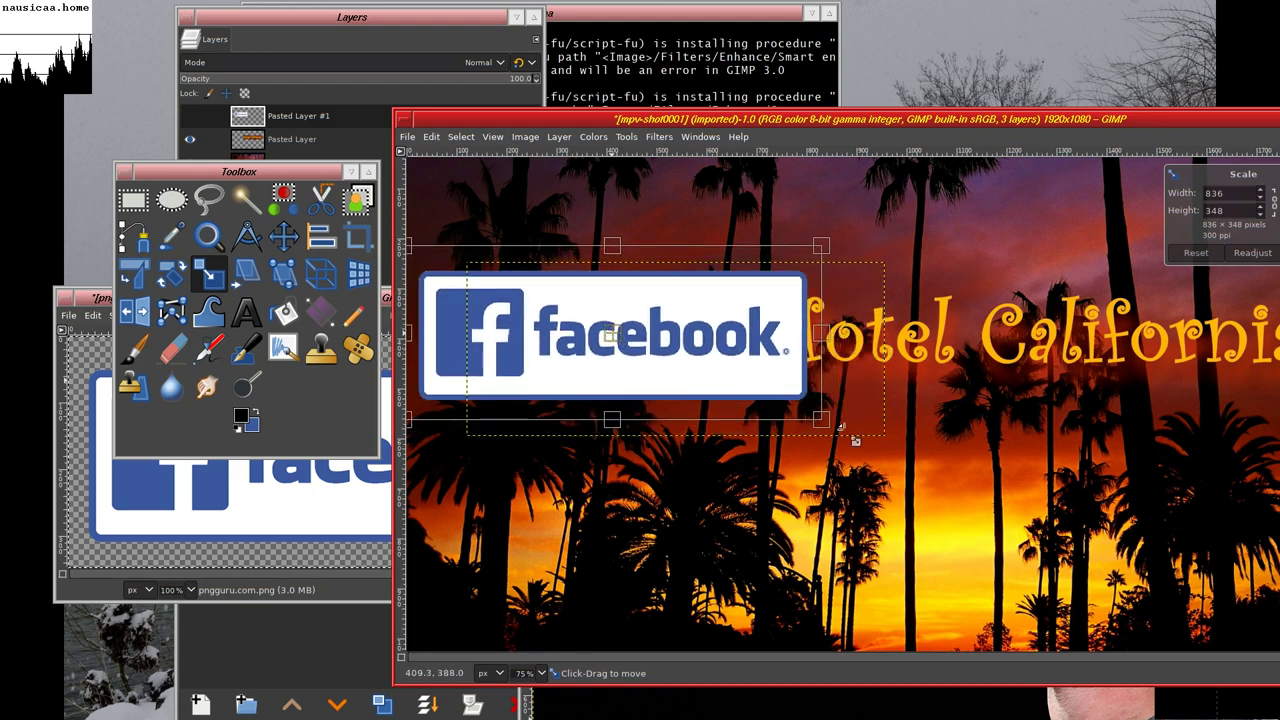
left_click_drag(821, 420, 766, 427)
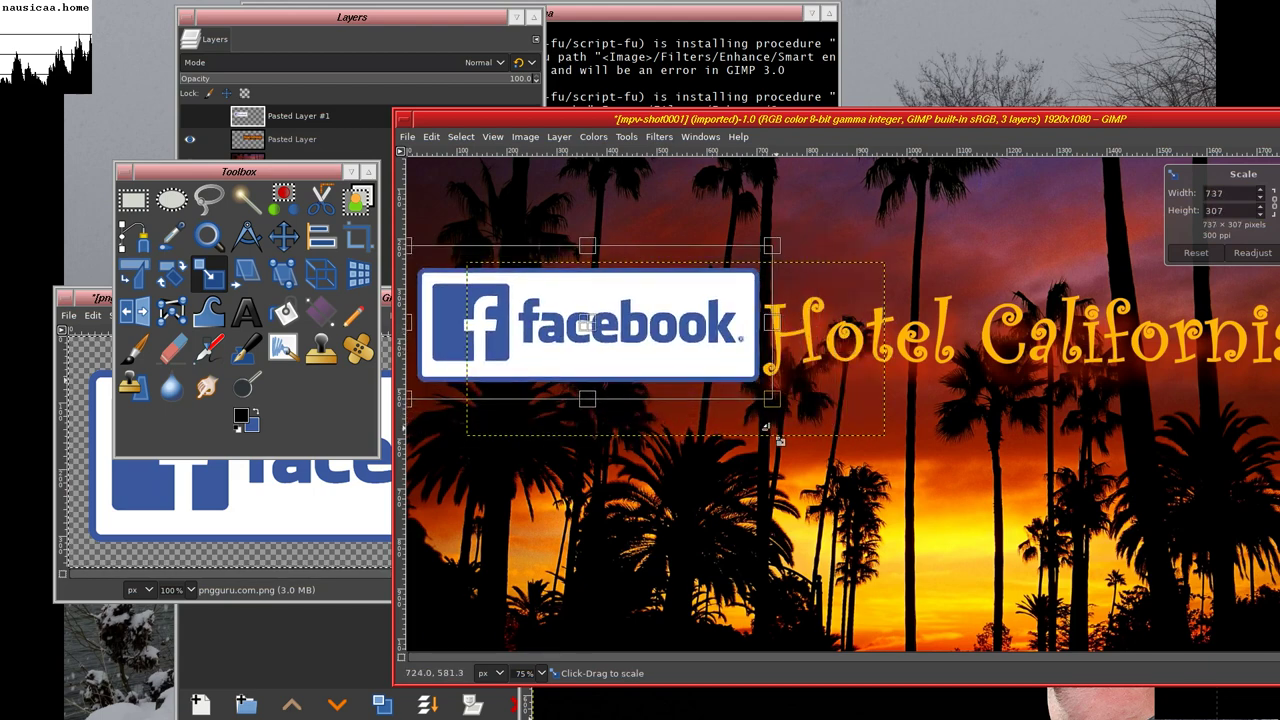
- Refine the logo to 674×280 just left of the title and apply the scale
left_click_drag(587, 324, 581, 342)
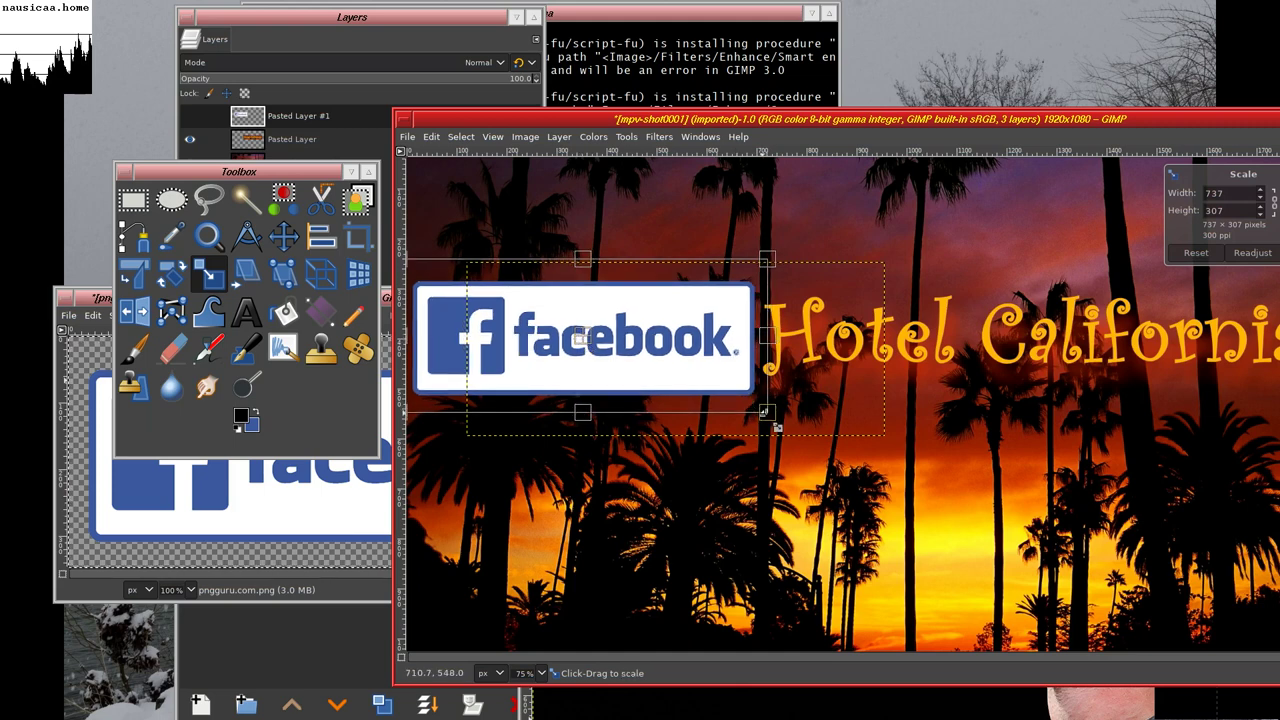
left_click_drag(766, 411, 734, 409)
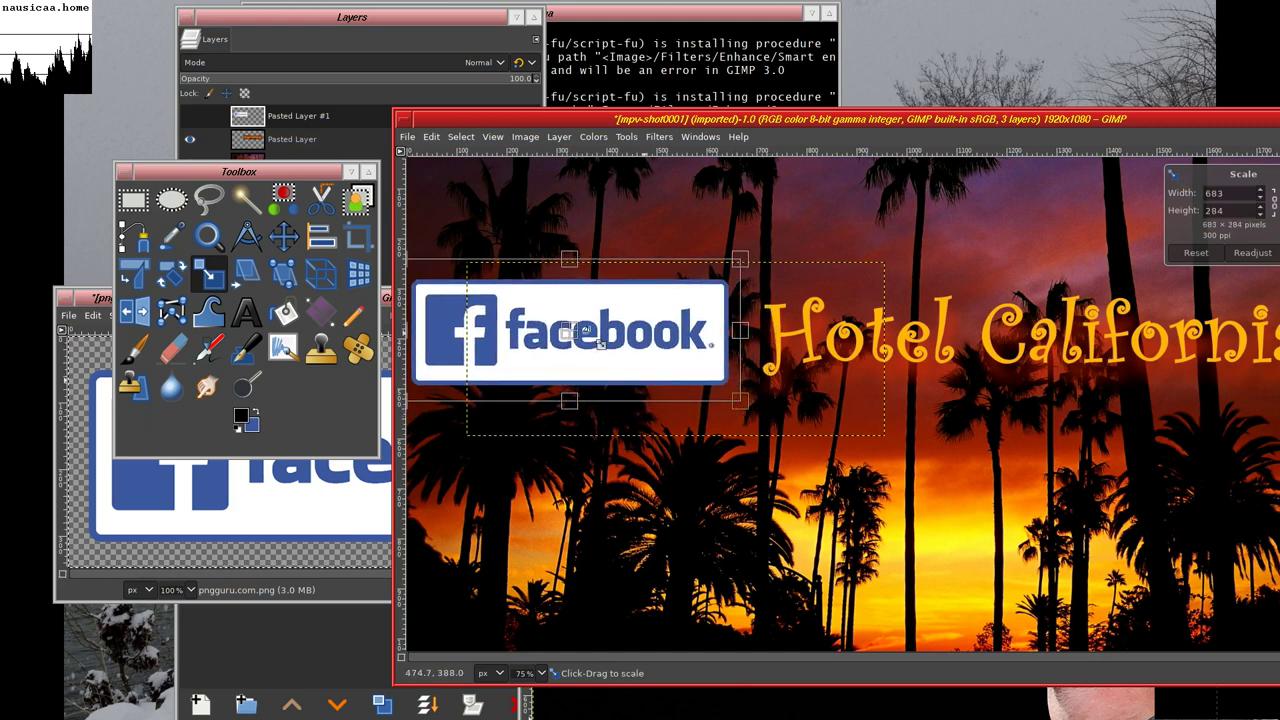
left_click_drag(576, 338, 586, 348)
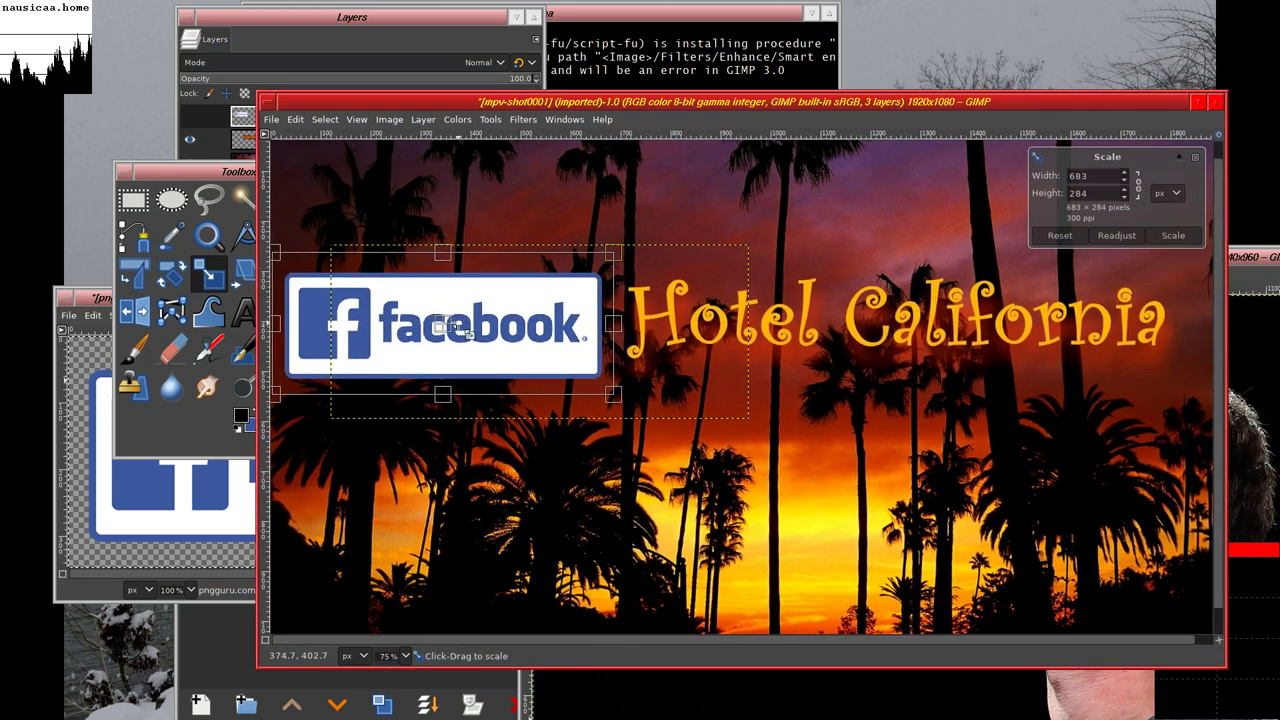
left_click_drag(454, 336, 450, 333)
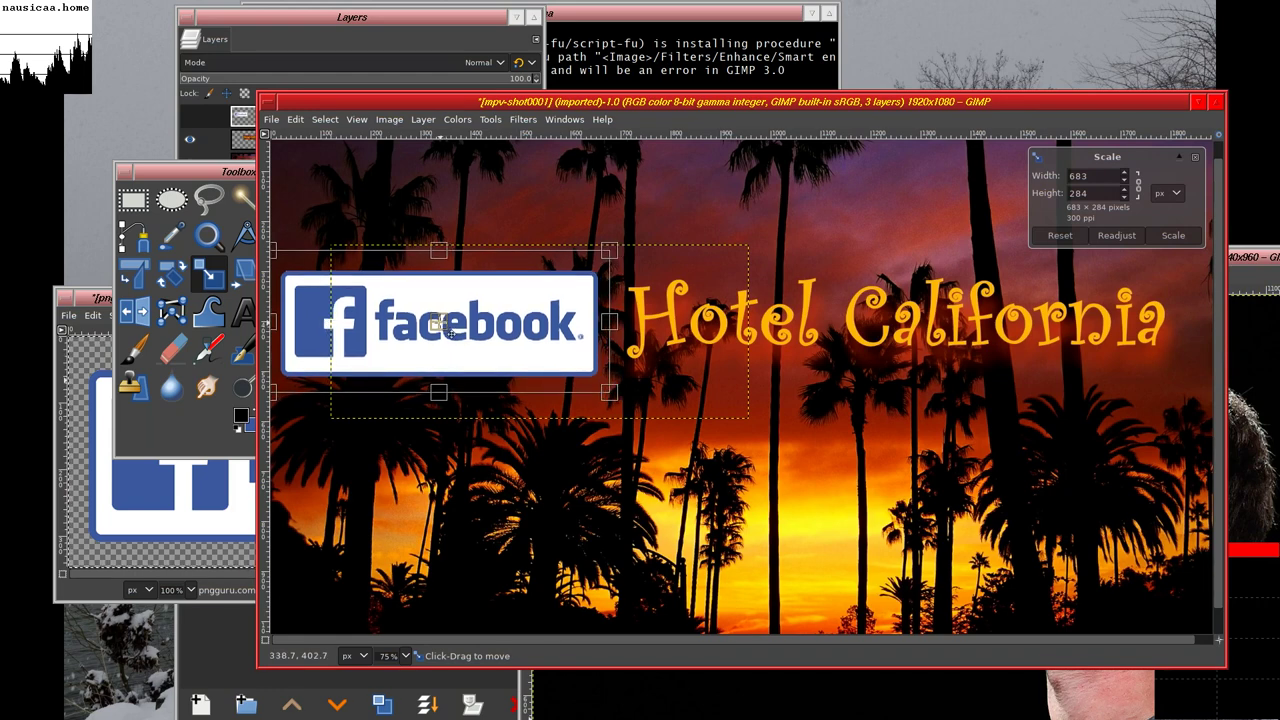
left_click_drag(618, 404, 614, 400)
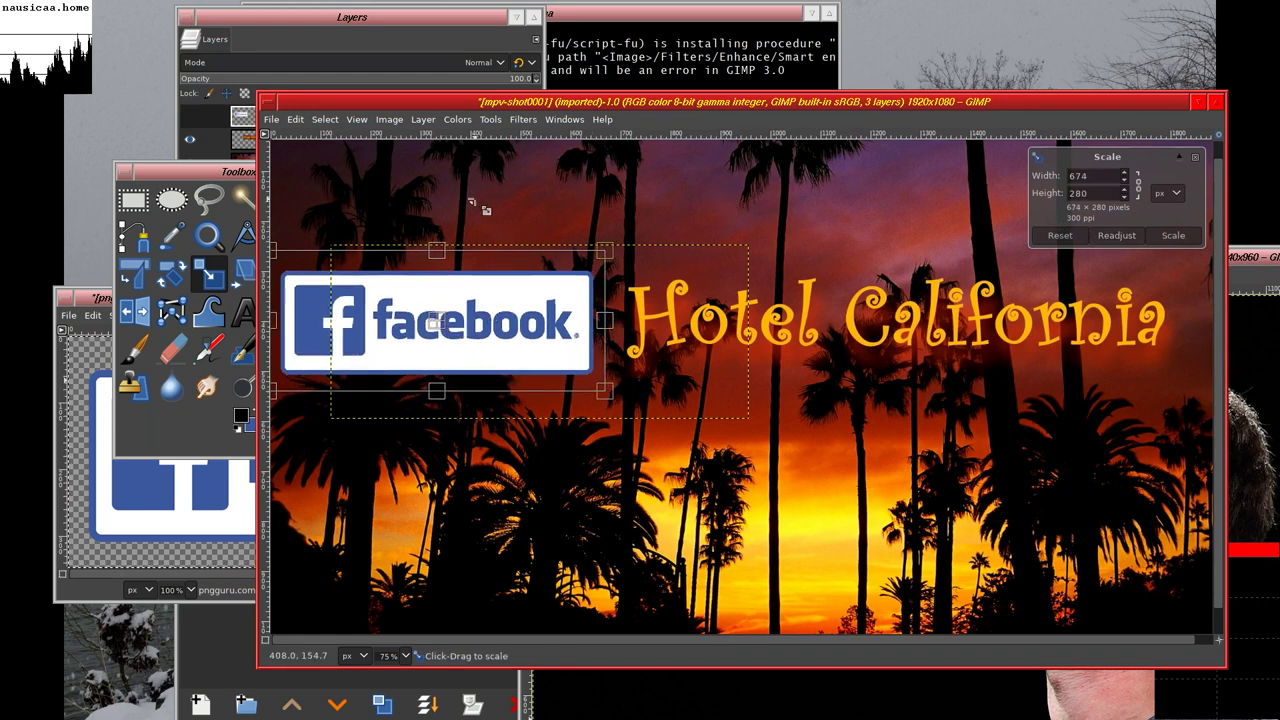
left_click(1175, 236)
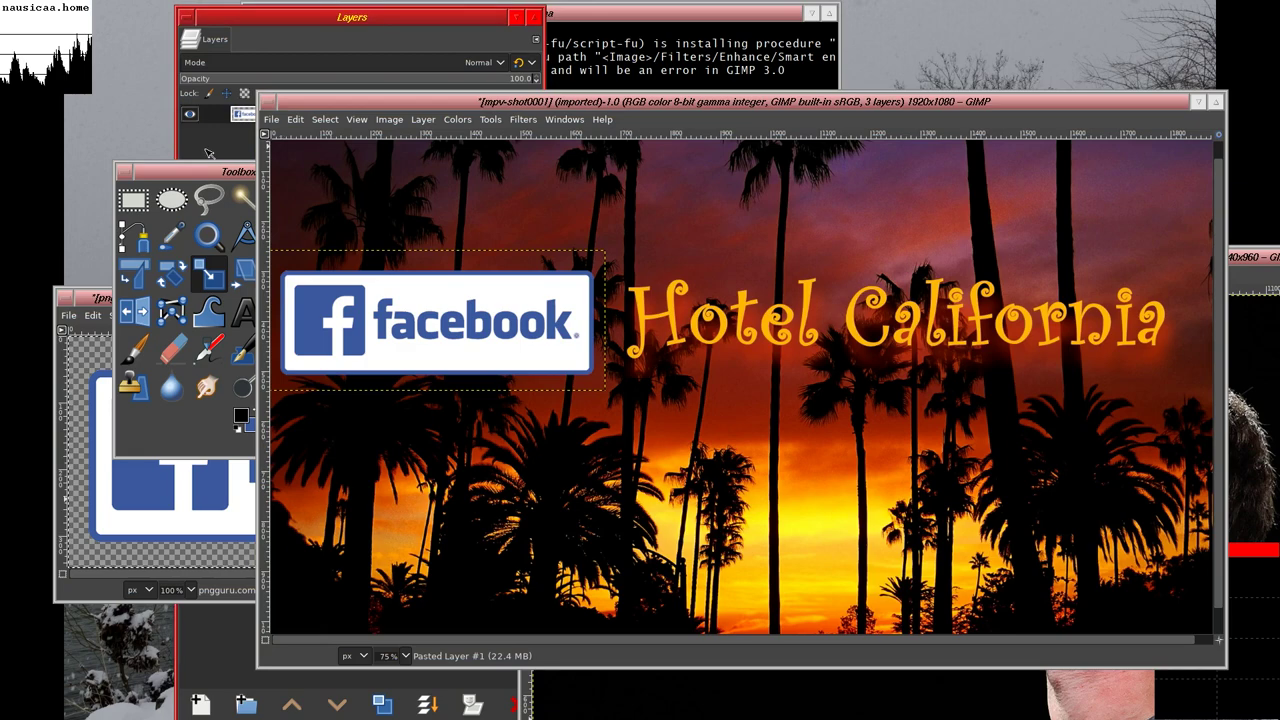
- Close the pngguru.com Facebook logo image without saving
left_click(80, 299)
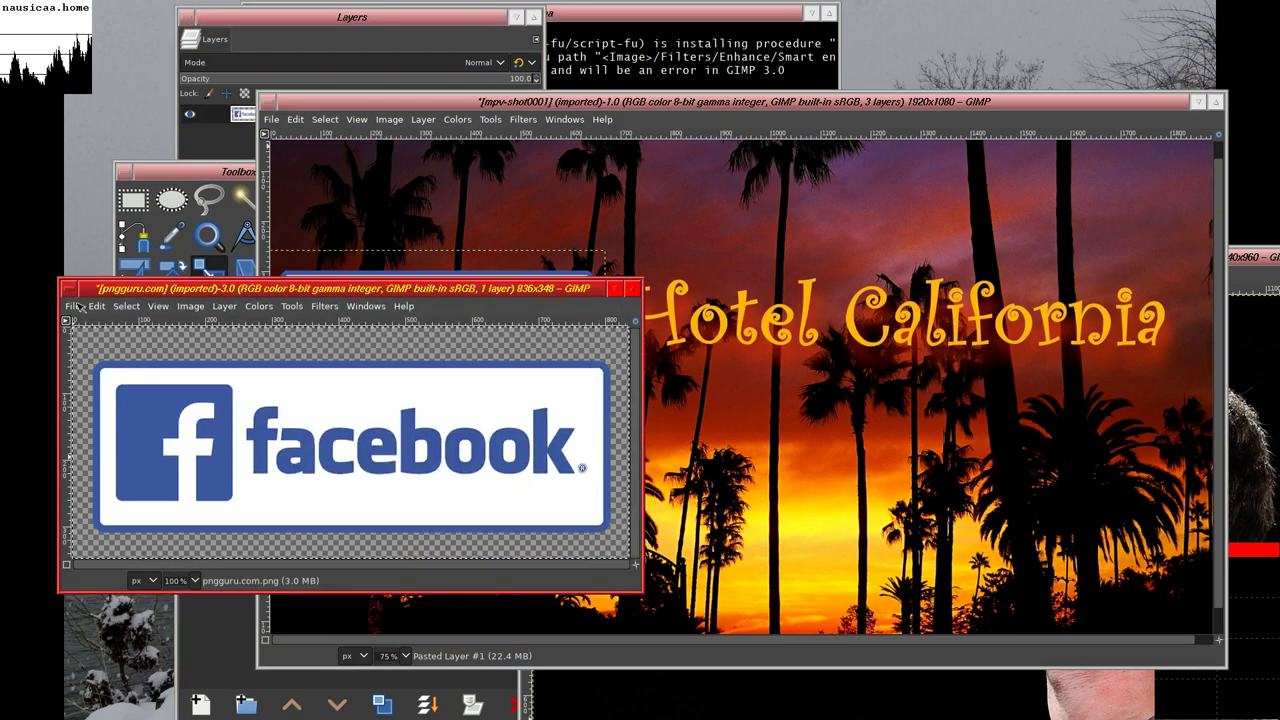
left_click(76, 306)
left_click(176, 660)
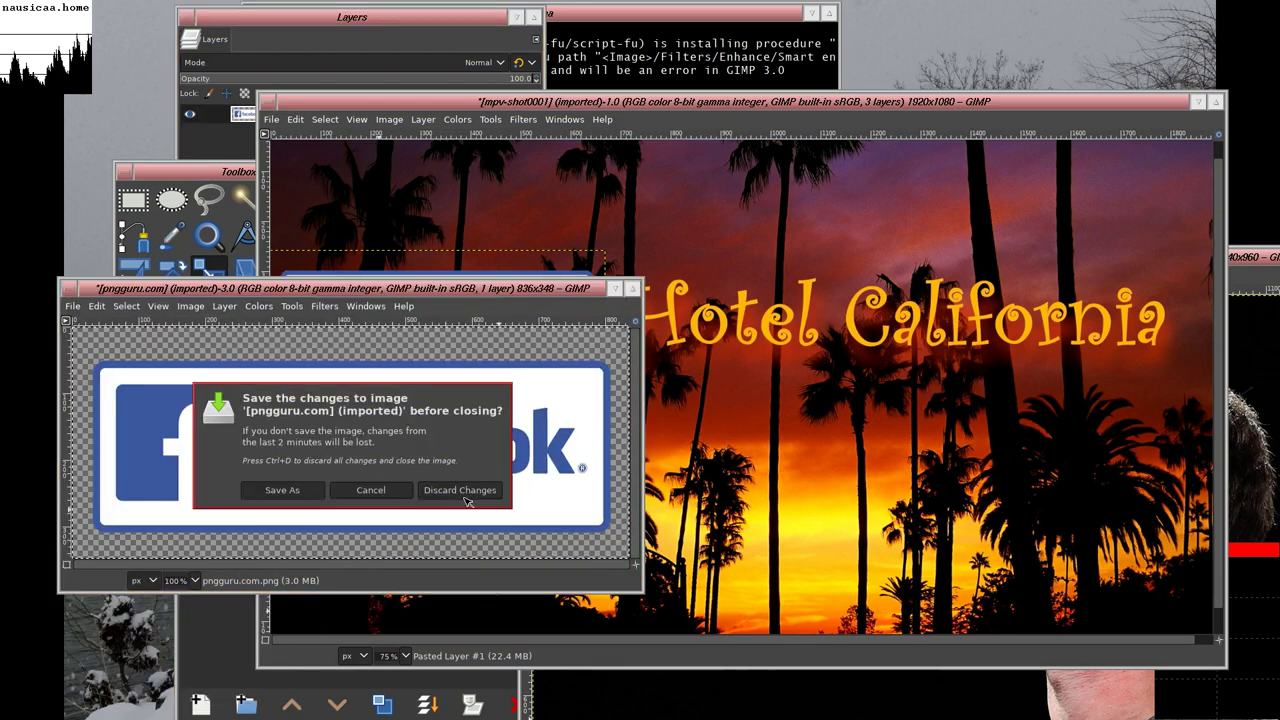
left_click(464, 497)
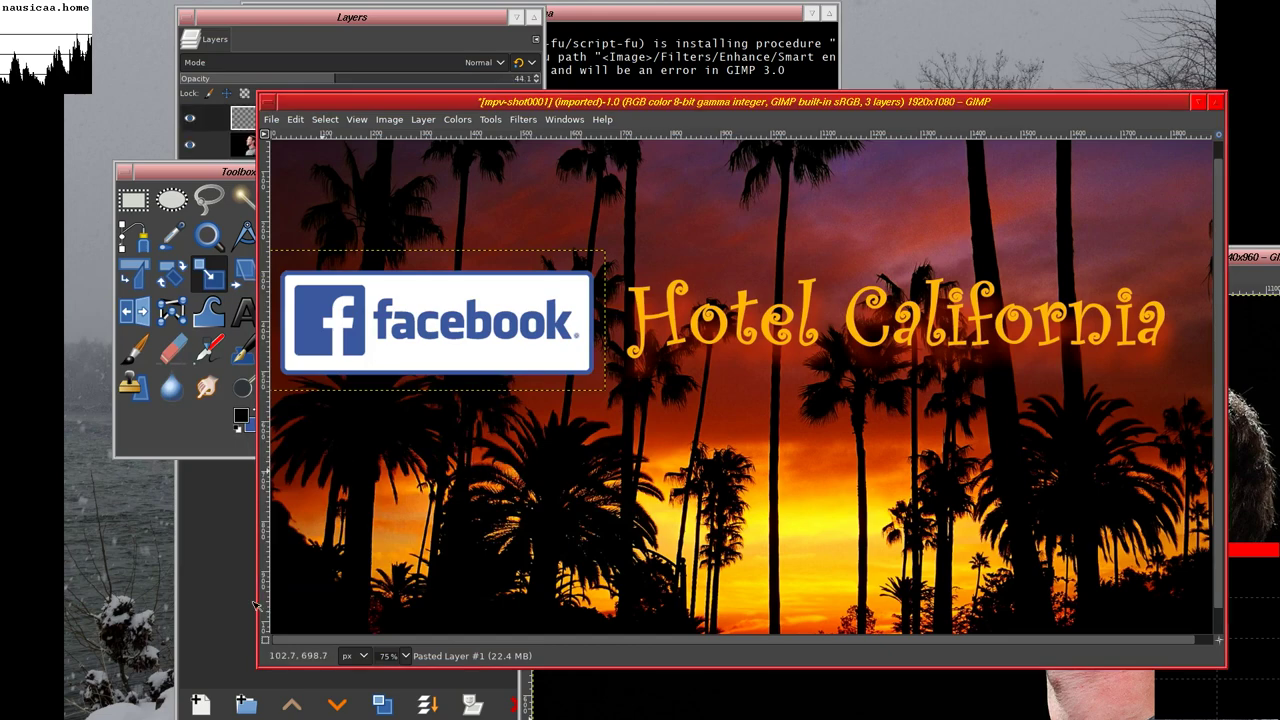
- Bring the Hotel California composition back to the front after a glance at the Zuckerberg photo
mouse_move(457, 529)
left_mouse_down()
mouse_move(834, 522)
mouse_move(380, 535)
left_mouse_up()
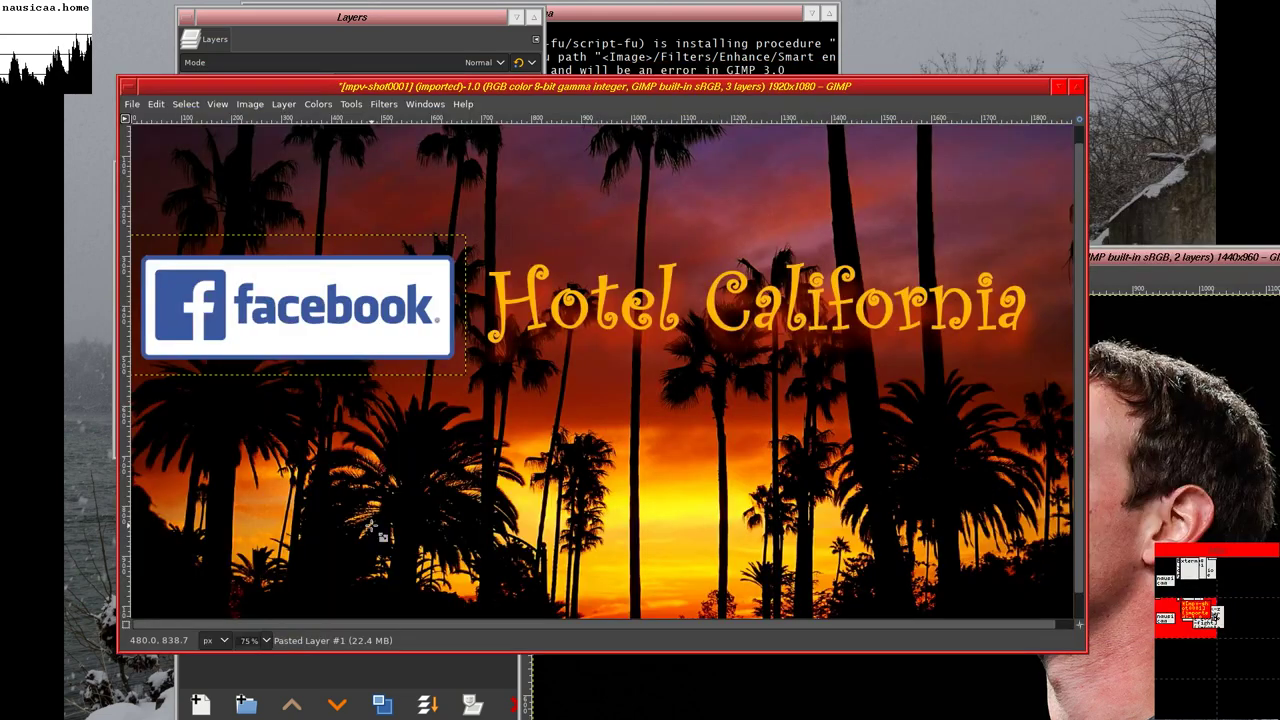
left_click(1175, 421)
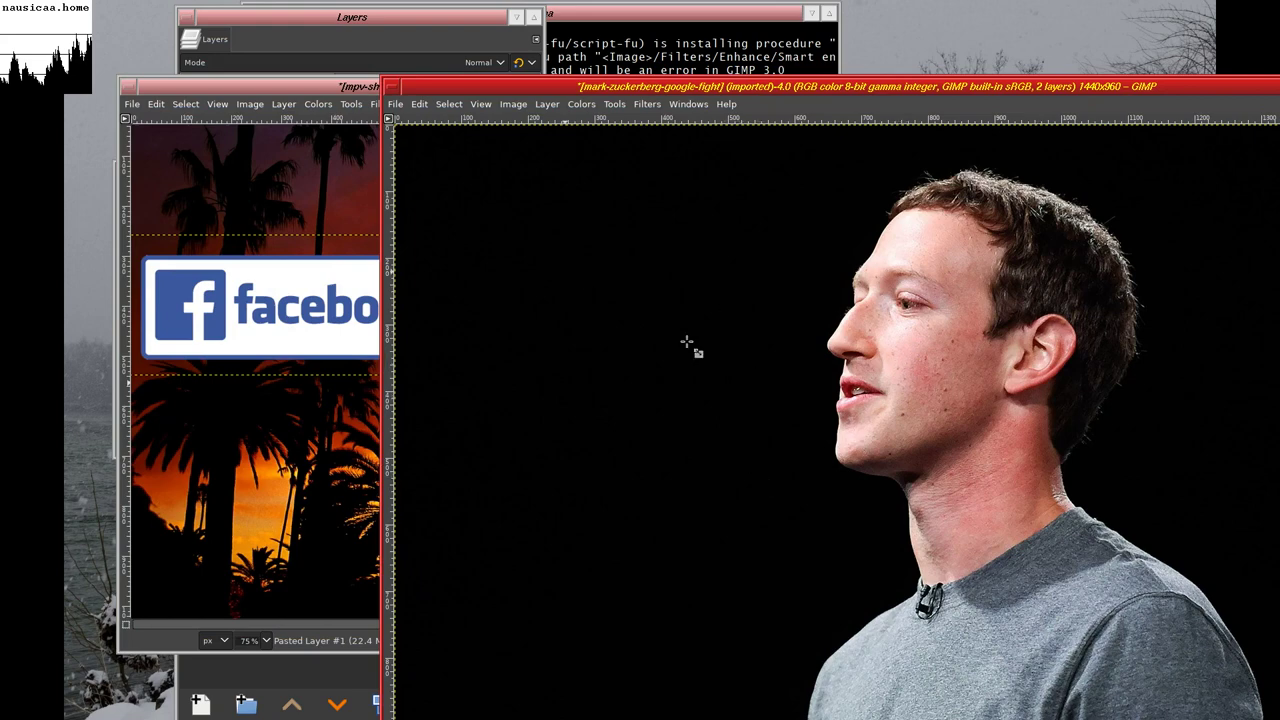
left_click_drag(680, 263, 903, 429)
left_click(515, 535)
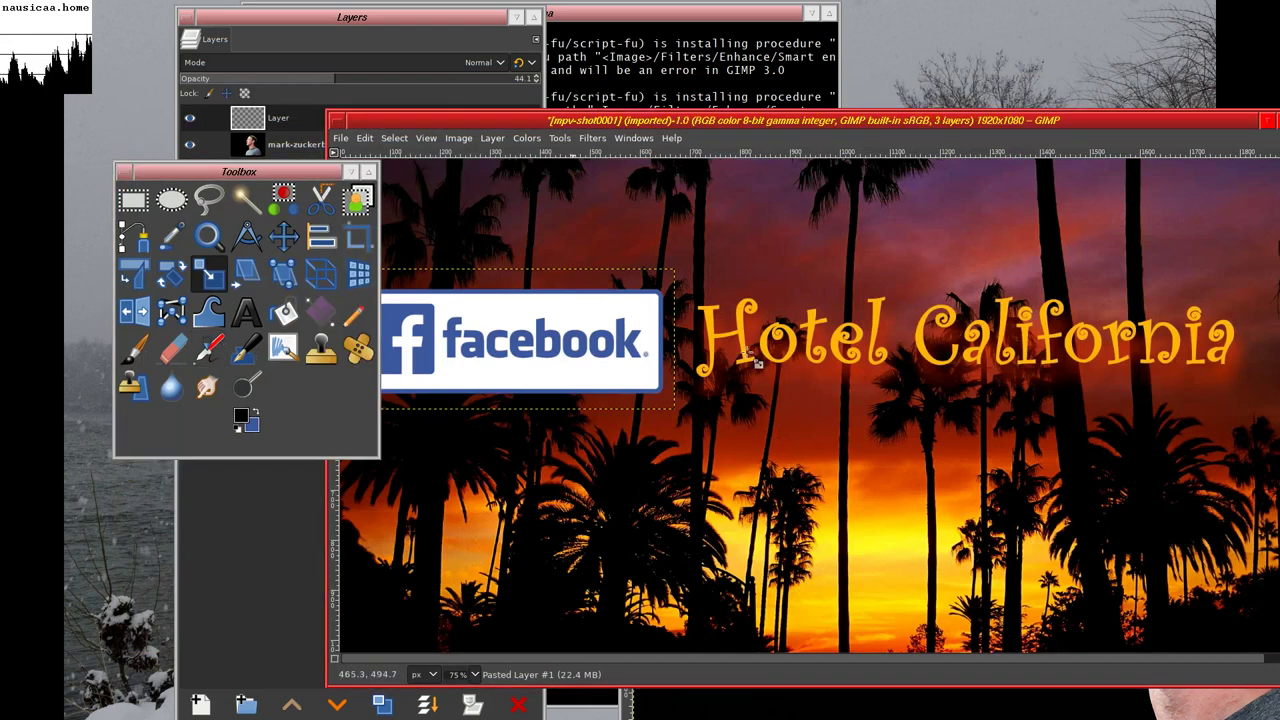
- Draw a text box above the Hotel California title with the Text tool
left_click(247, 312)
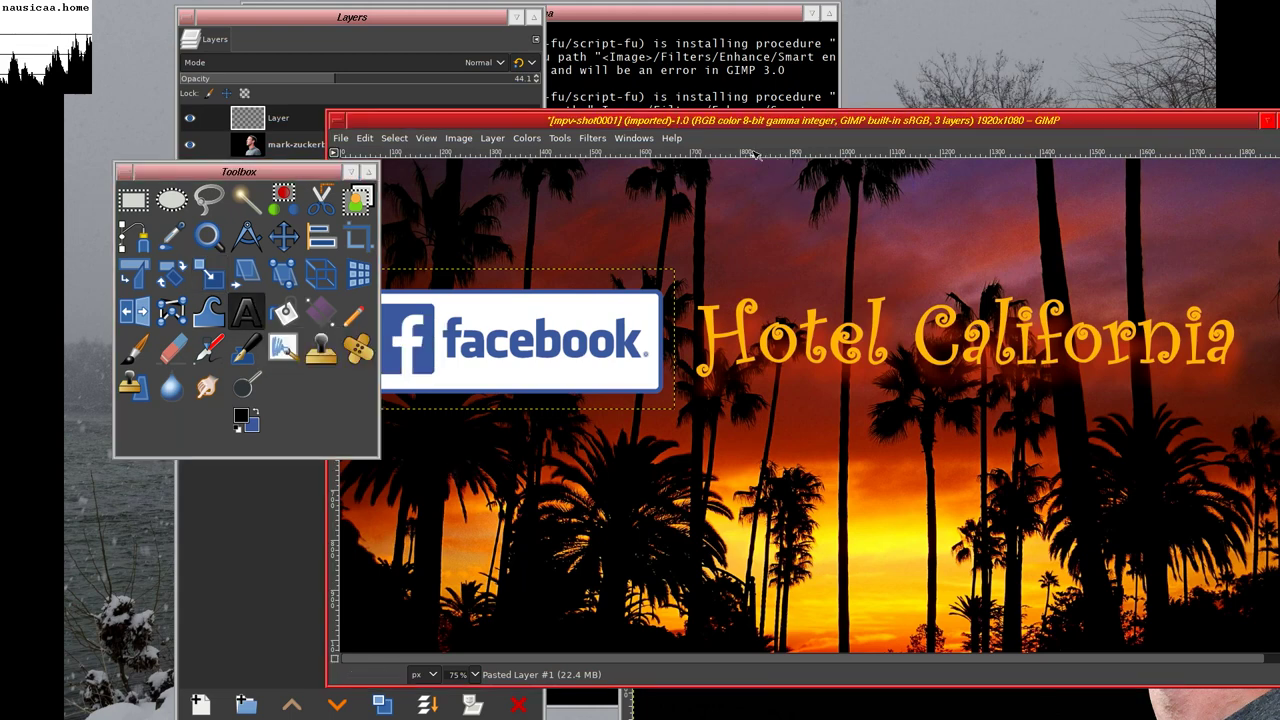
left_click_drag(820, 196, 1180, 266)
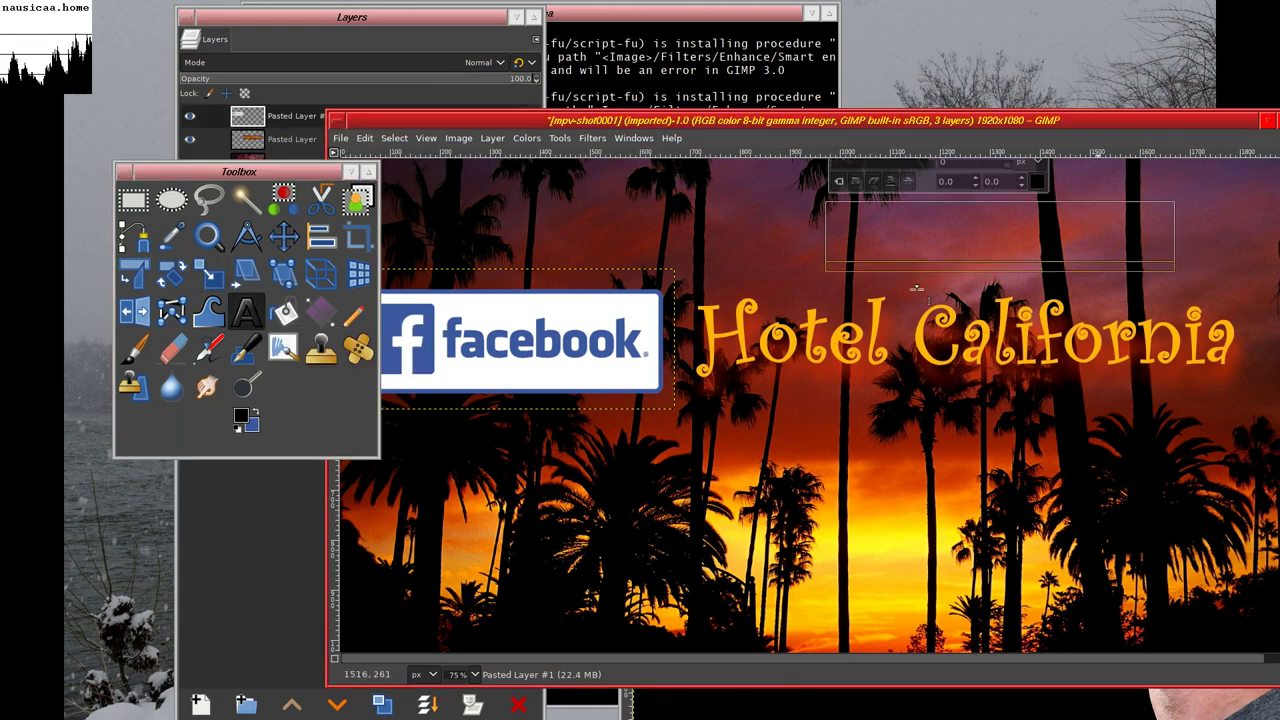
left_click_drag(700, 560, 791, 597)
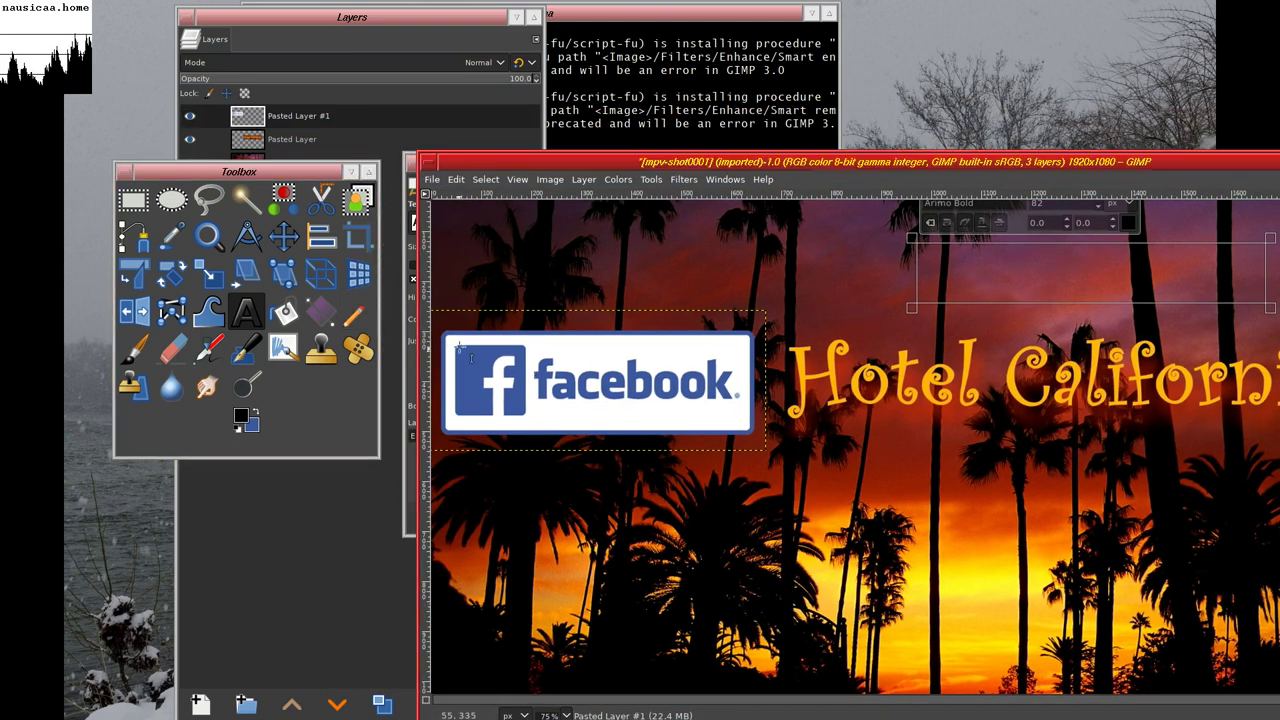
left_click(410, 365)
left_click_drag(453, 367, 250, 370)
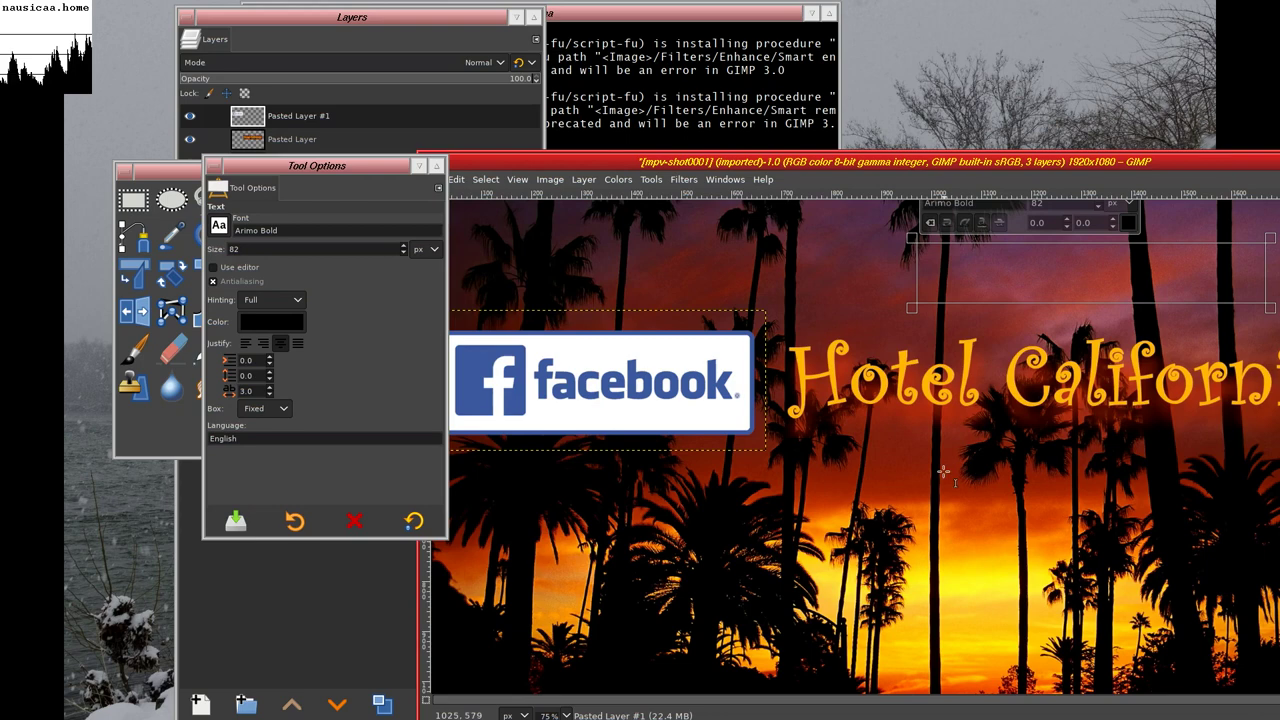
left_click_drag(959, 447, 899, 352)
left_click_drag(312, 430, 265, 432)
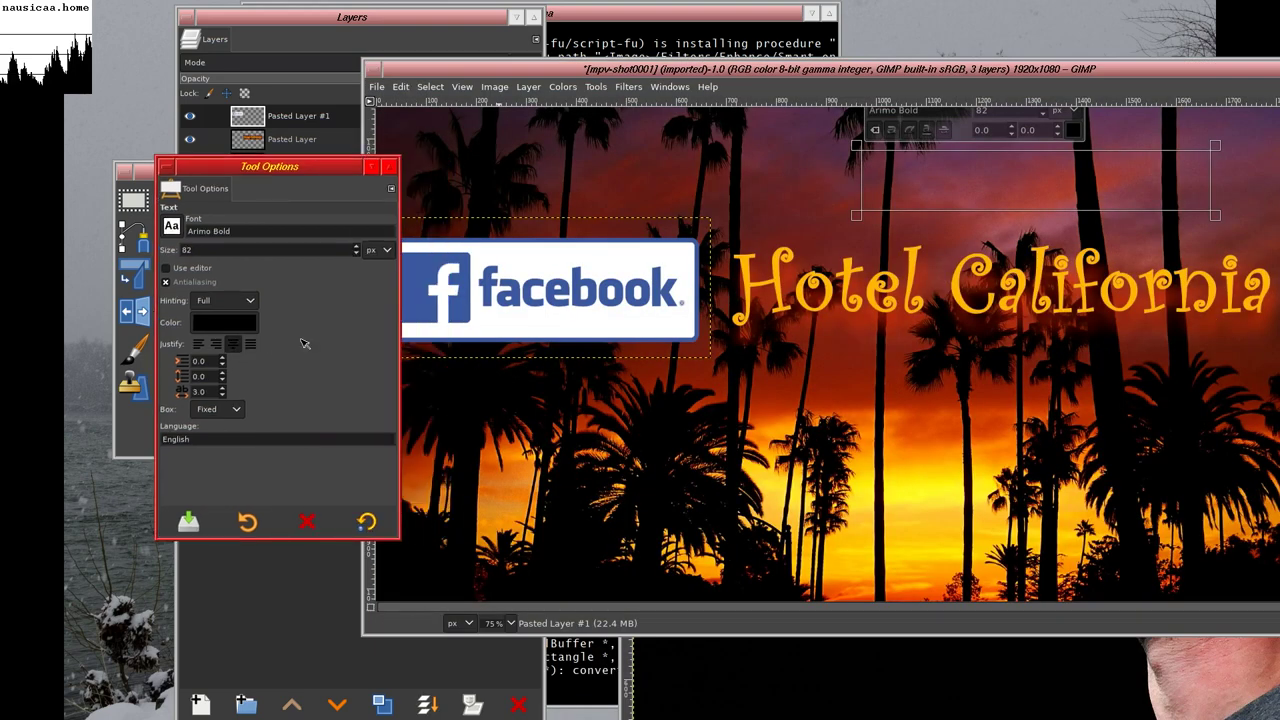
- Set the text colour to the sampled Facebook blue and type 'édition'
left_click(234, 323)
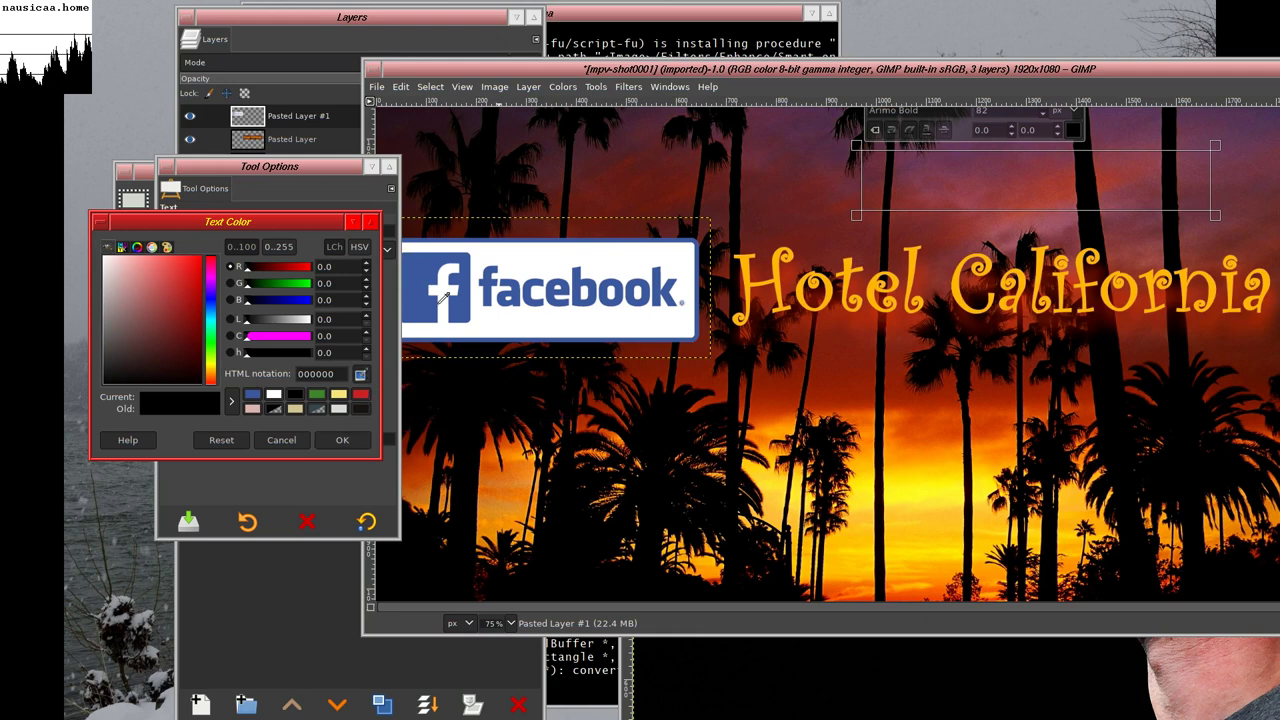
left_click(412, 282)
left_click(342, 440)
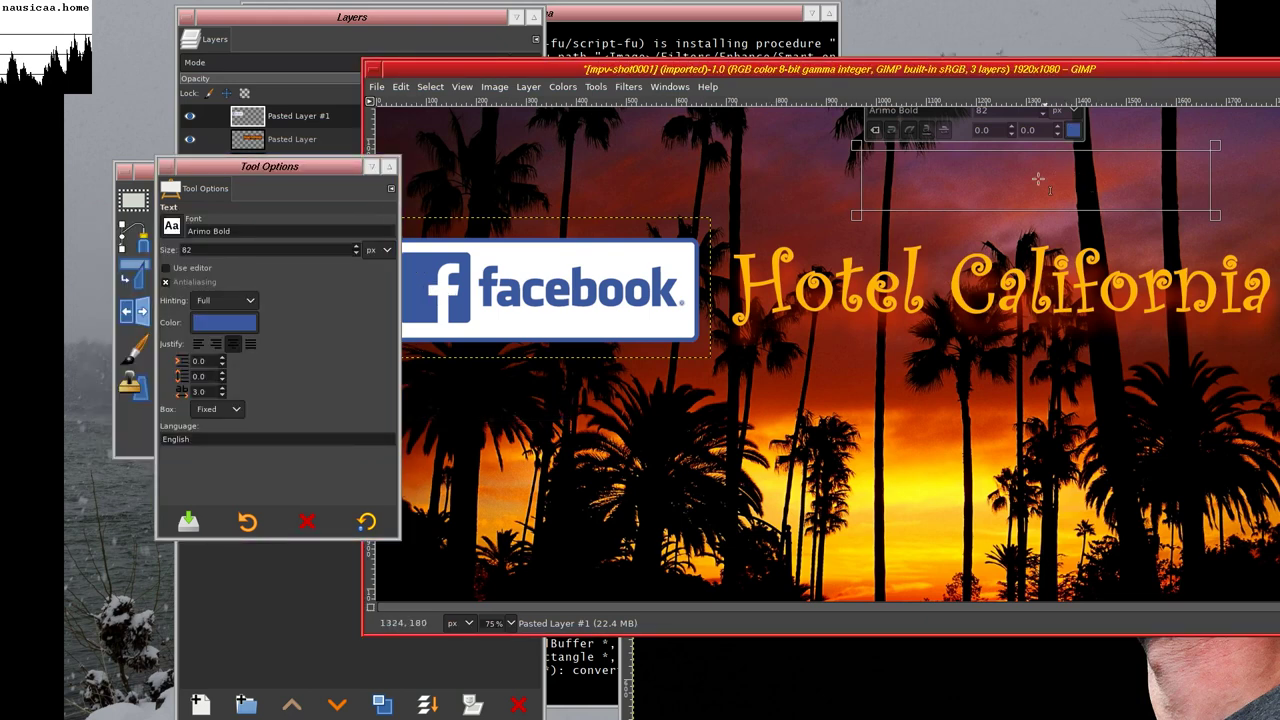
type("édiot")
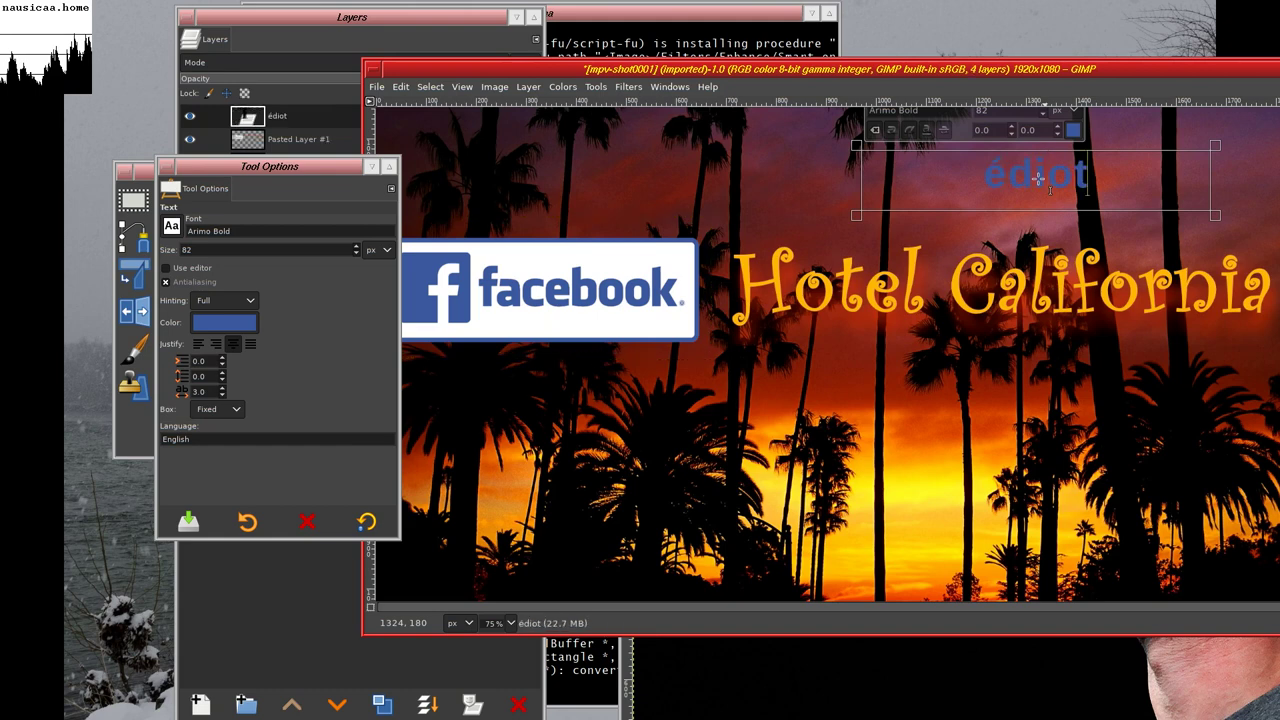
key("BackSpace")
key("BackSpace")
type("tion")
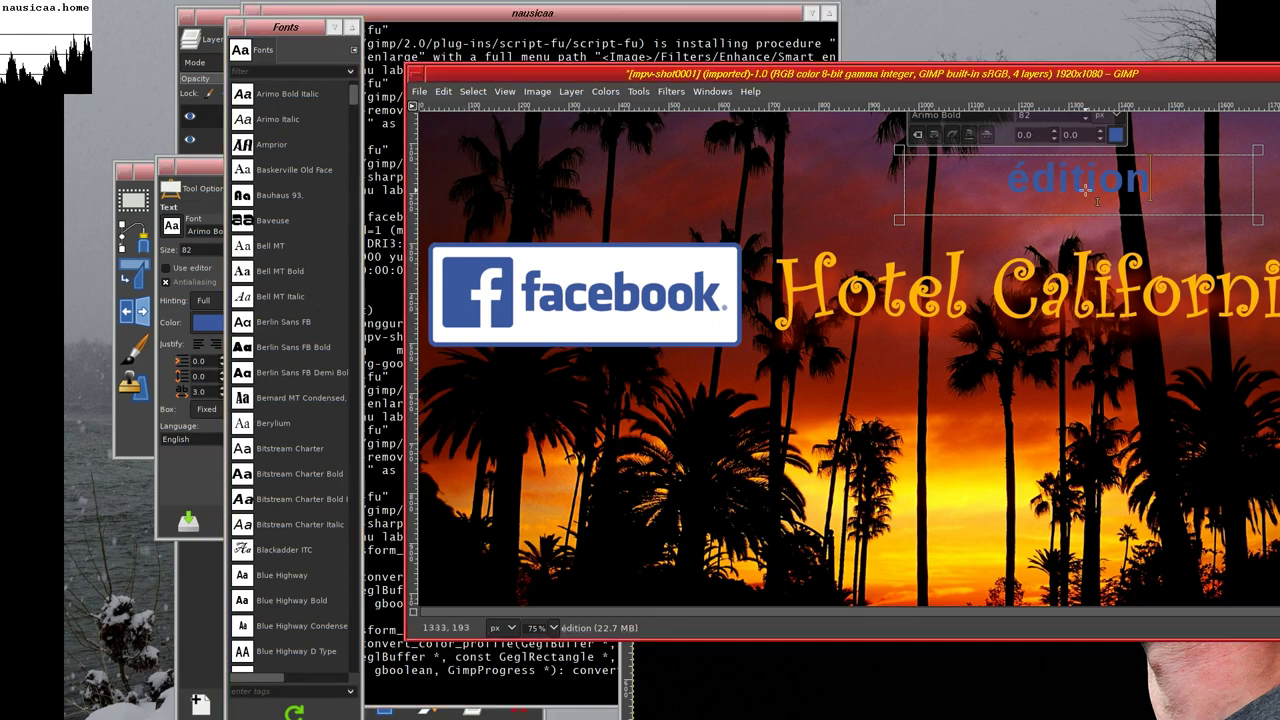
- Set the text font to Berlin Sans FB Demi Bold after comparing it with Berlin Sans FB Bold
left_click(287, 350)
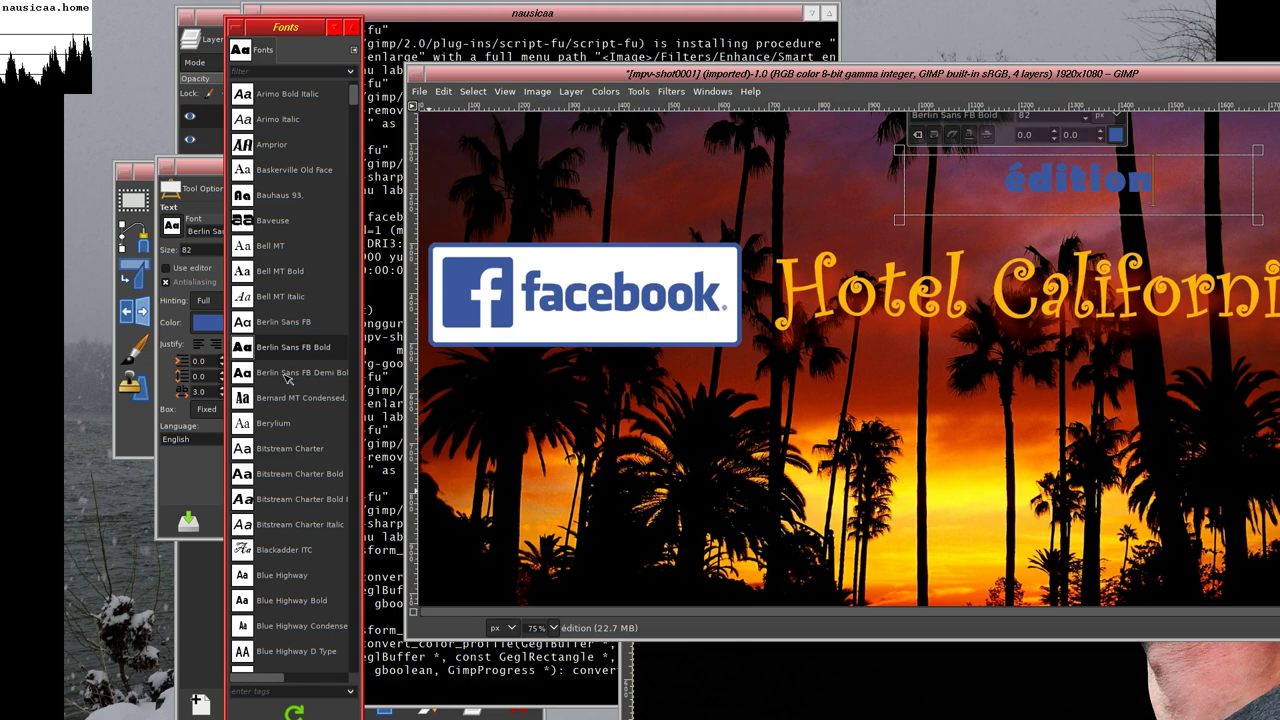
left_click(287, 374)
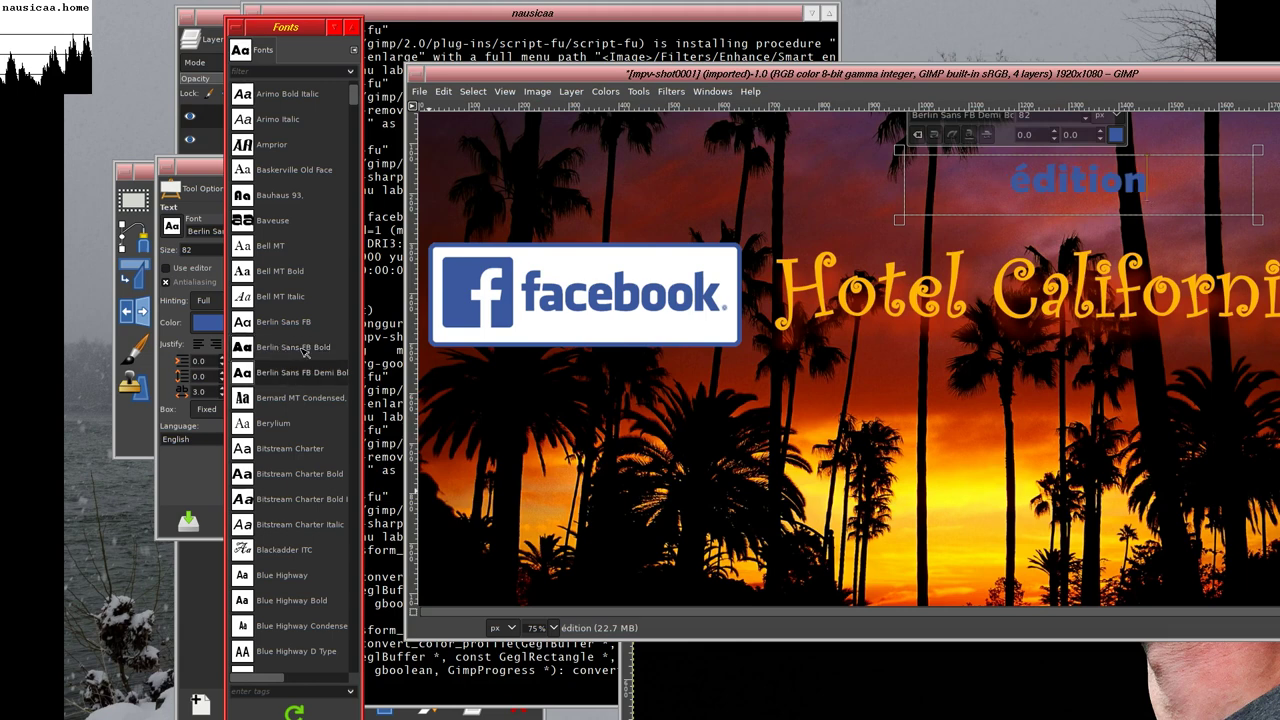
left_click(305, 349)
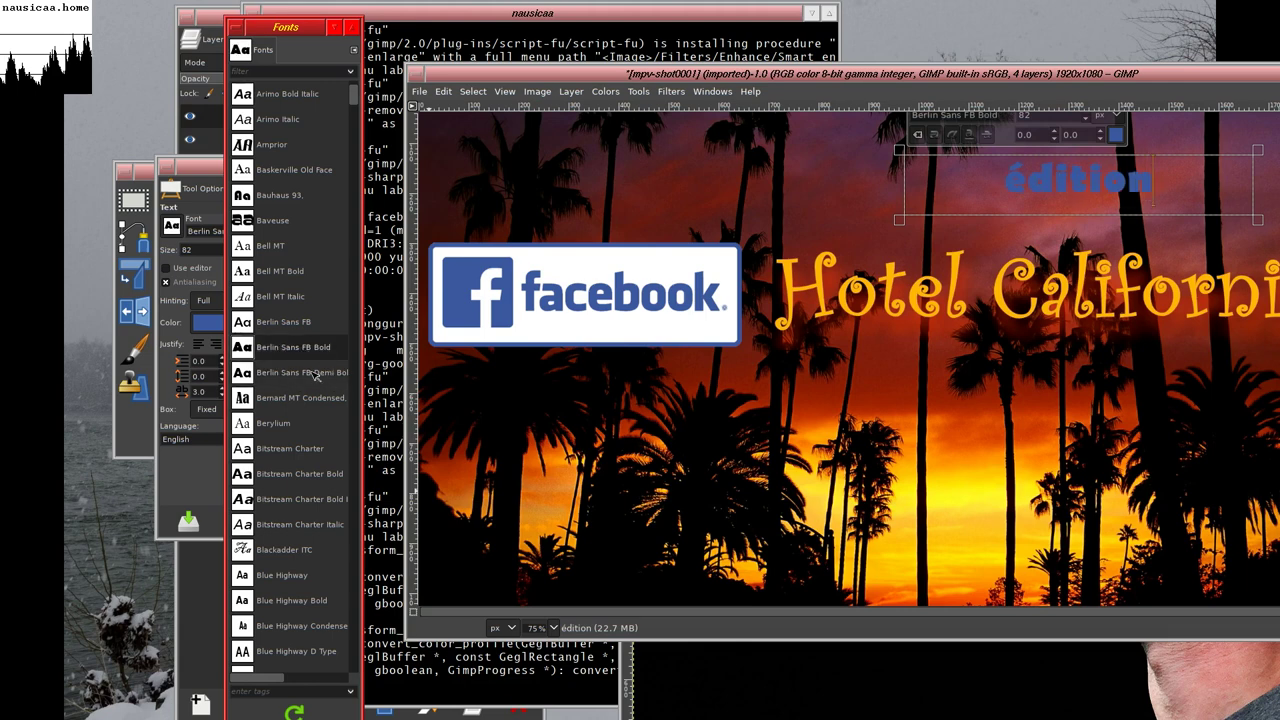
left_click(315, 375)
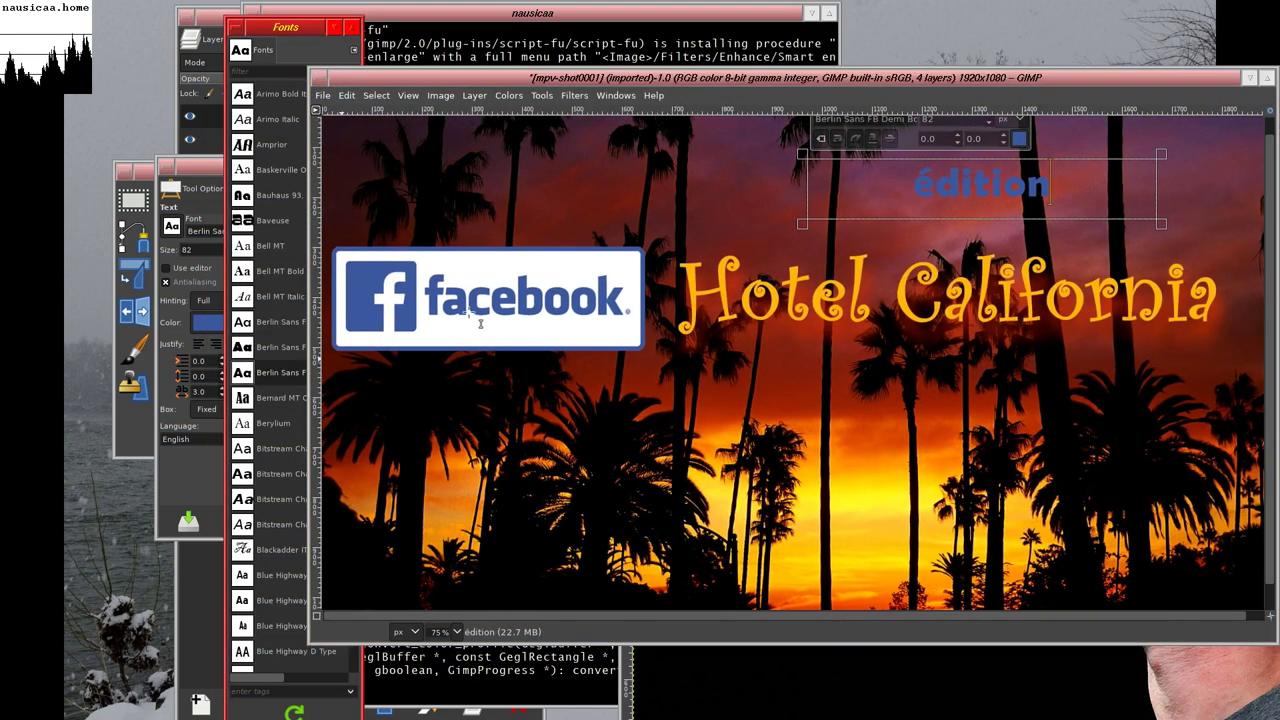
left_click(877, 165)
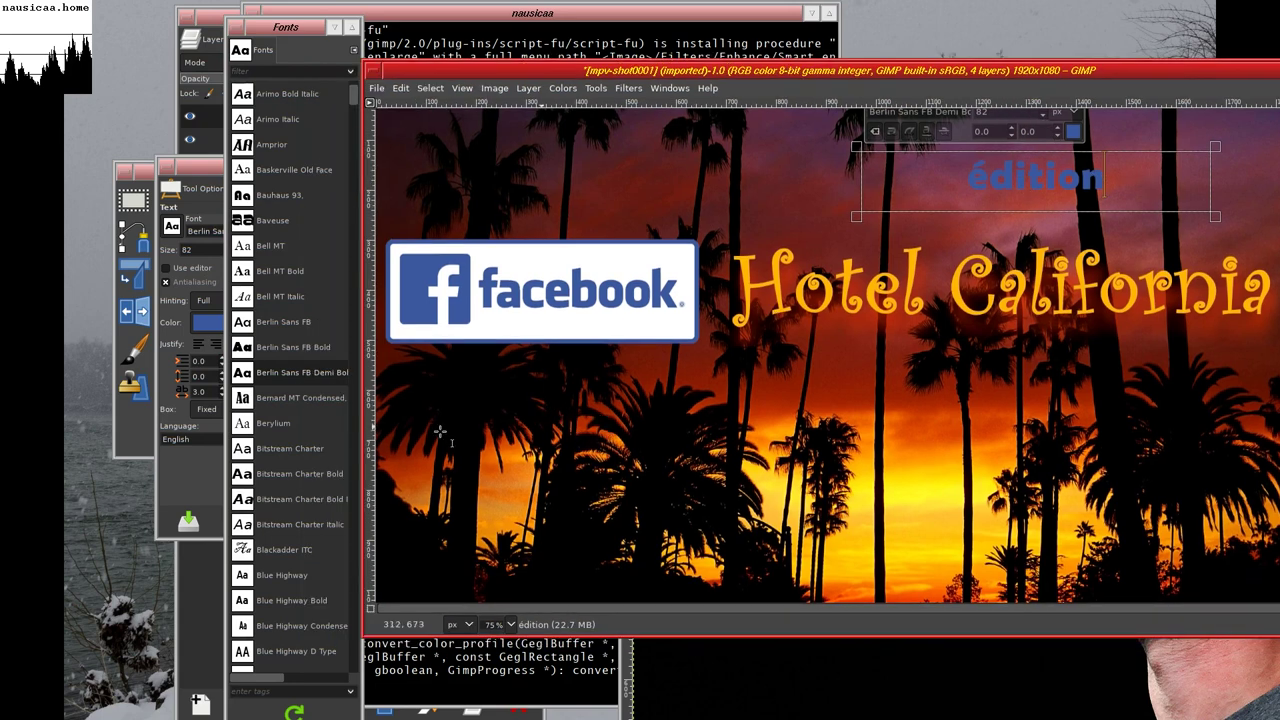
left_click(278, 370)
left_click(194, 392)
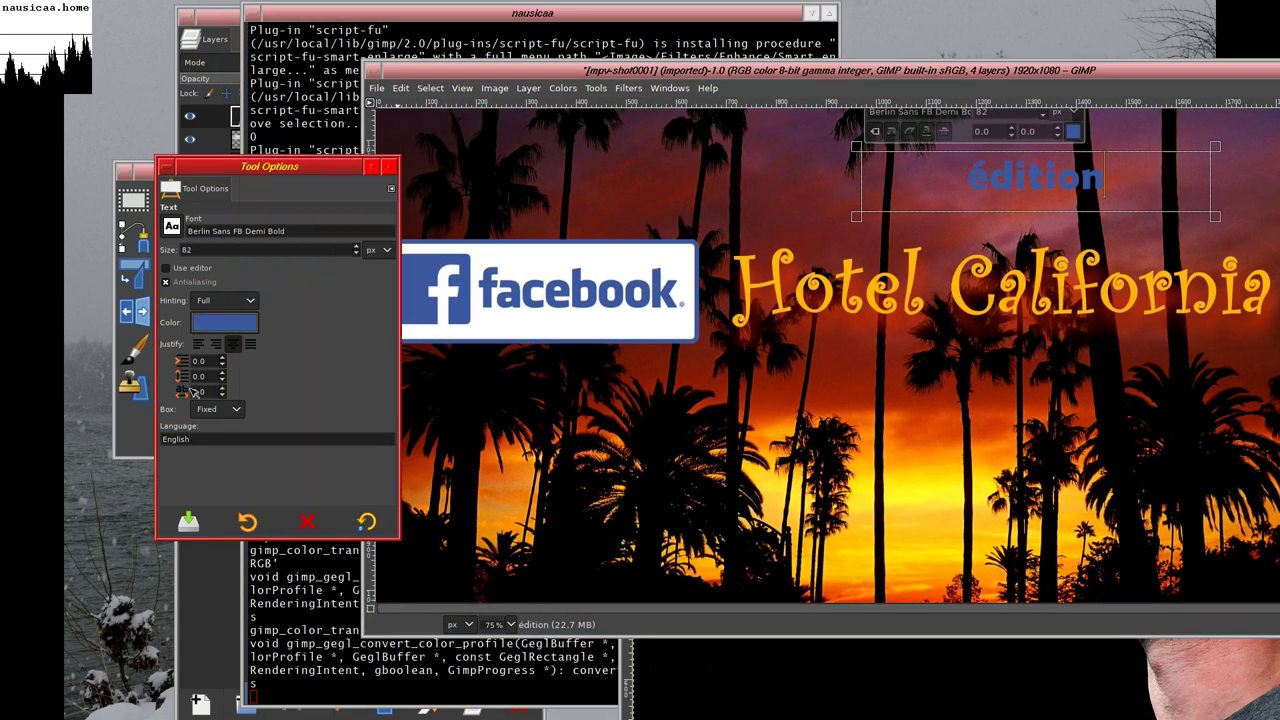
- Raise the édition text size from 82 to 86 px
left_click(356, 246)
left_click(356, 246)
left_click(356, 246)
left_click(358, 247)
left_click(714, 364)
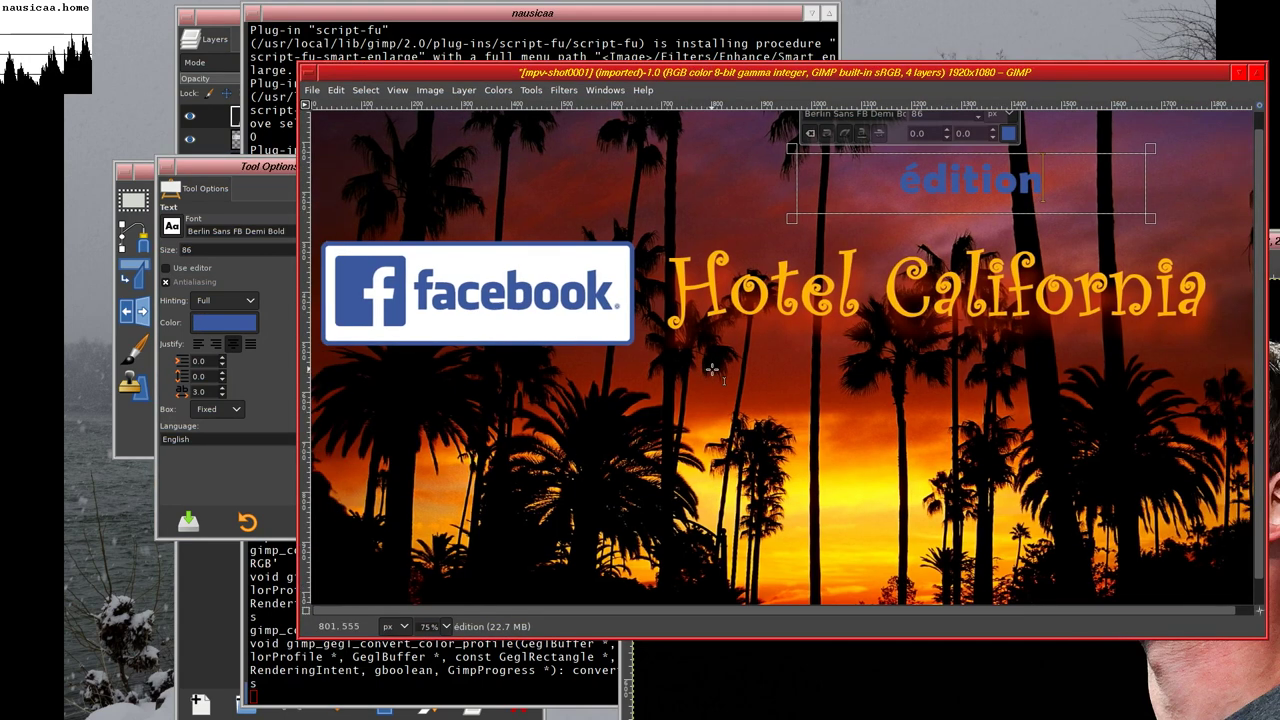
left_click(215, 478)
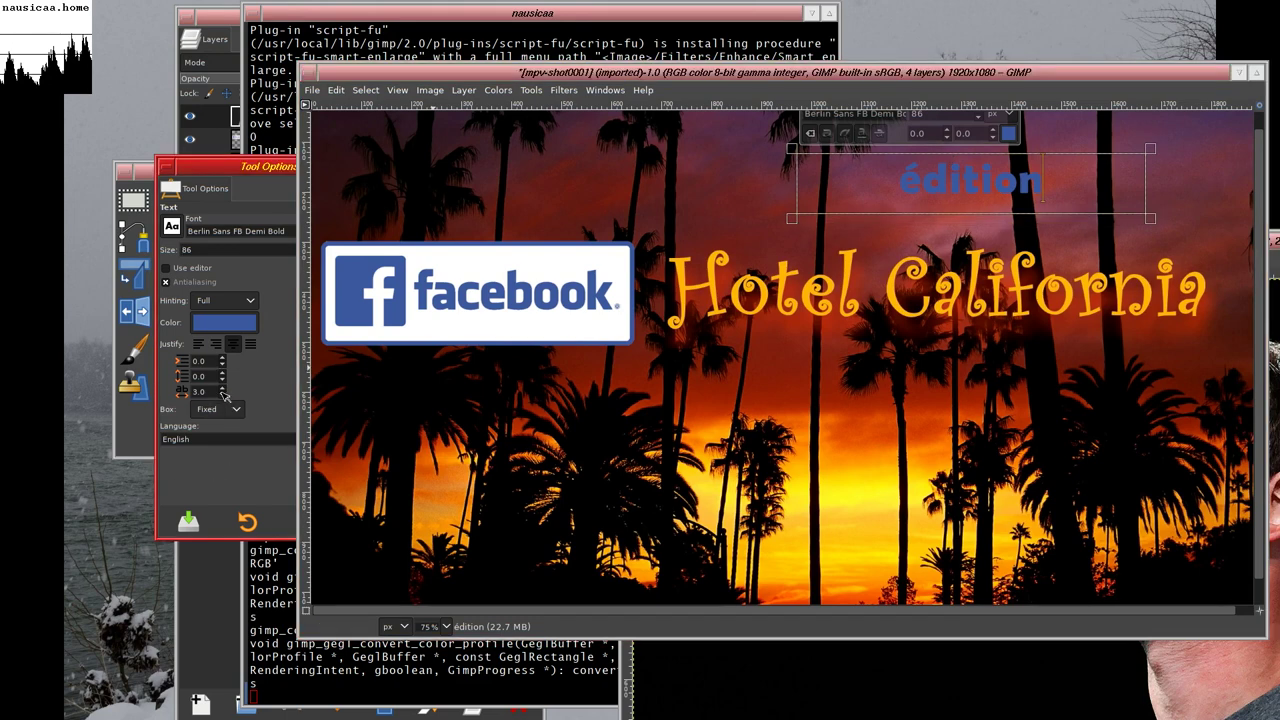
scroll(223, 395, "down", 3)
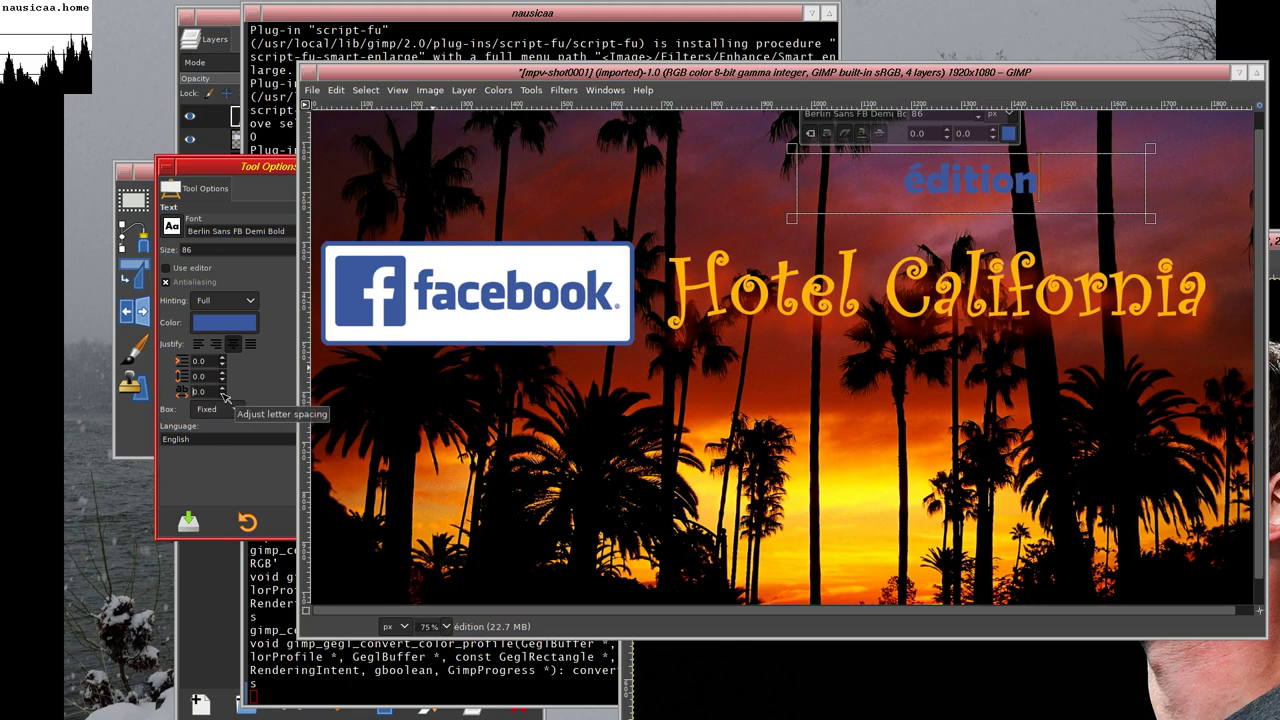
scroll(223, 391, "up", 1)
scroll(223, 391, "up", 1)
scroll(224, 393, "up", 1)
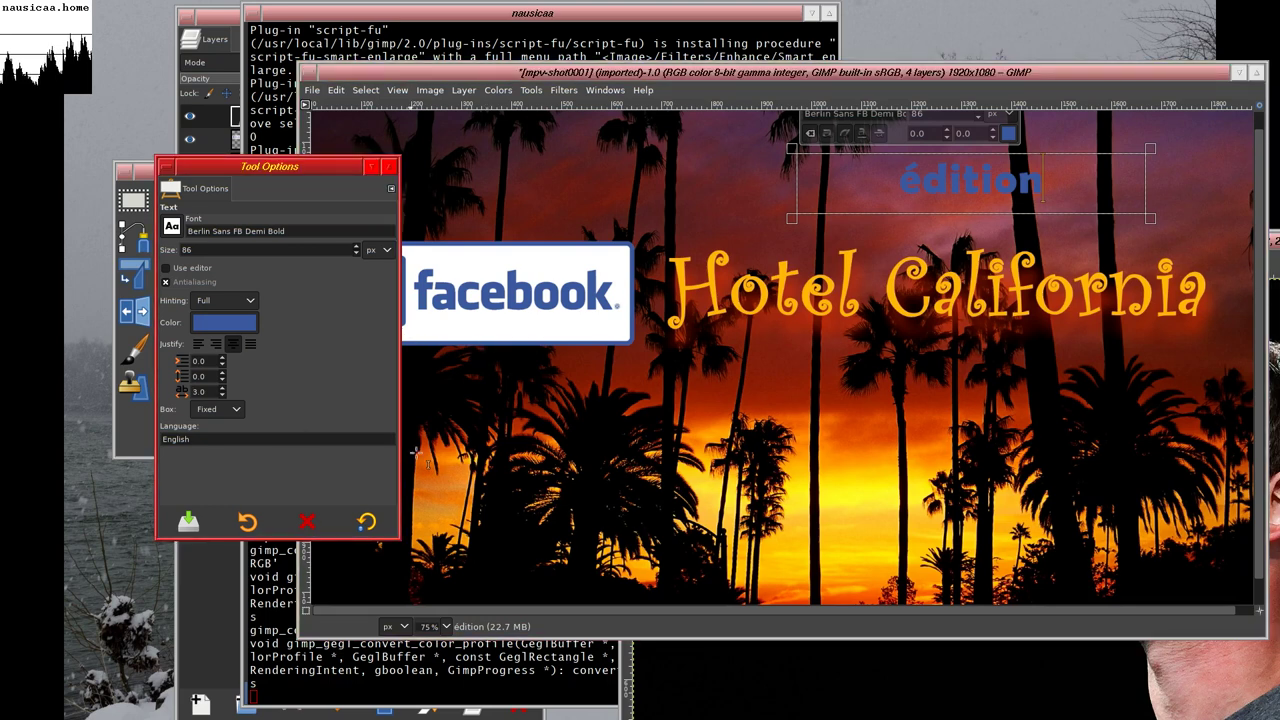
left_click_drag(260, 415, 453, 438)
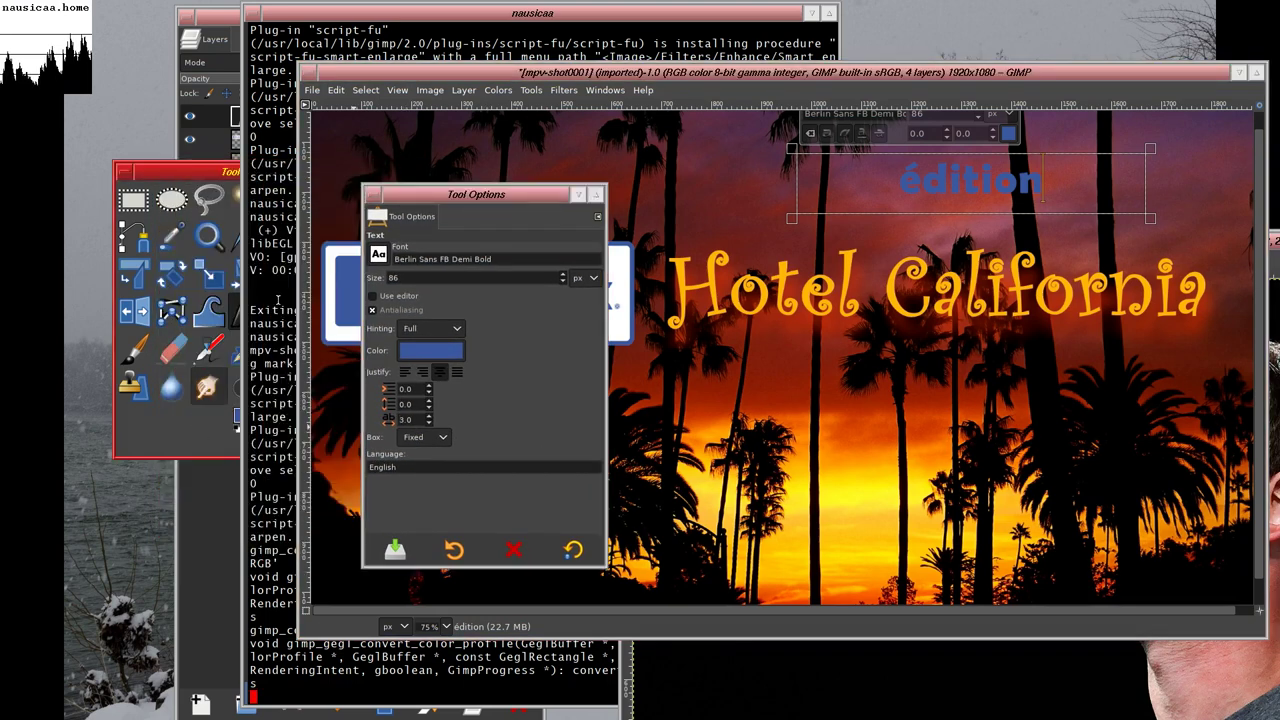
- Nudge the édition text slightly lower, moving only the active layer
left_click(197, 433)
left_click(284, 236)
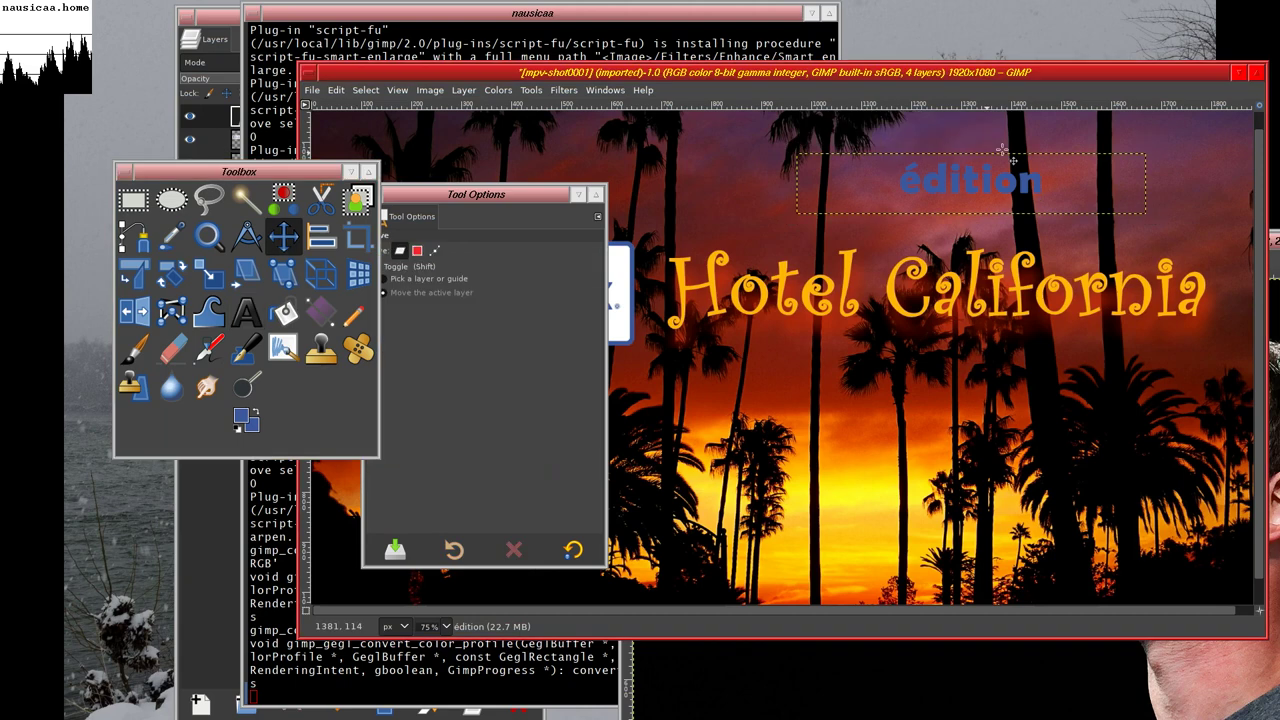
left_click_drag(966, 184, 966, 210)
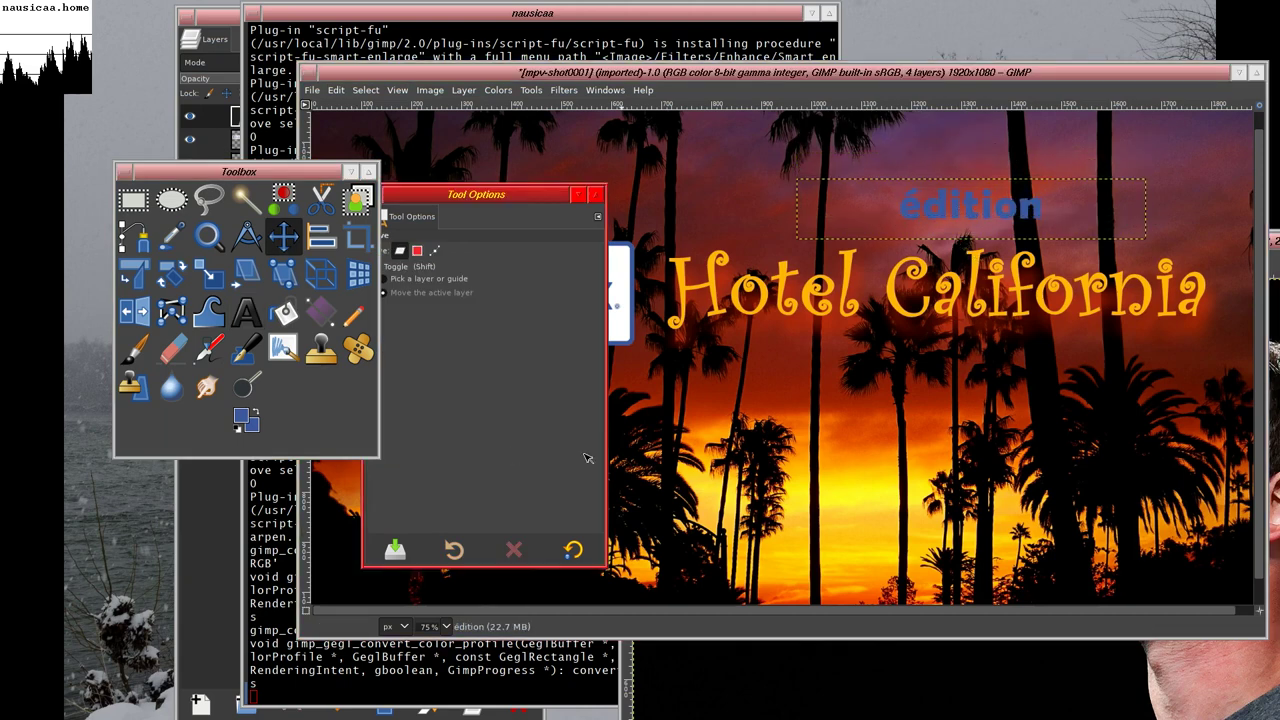
key("shift")
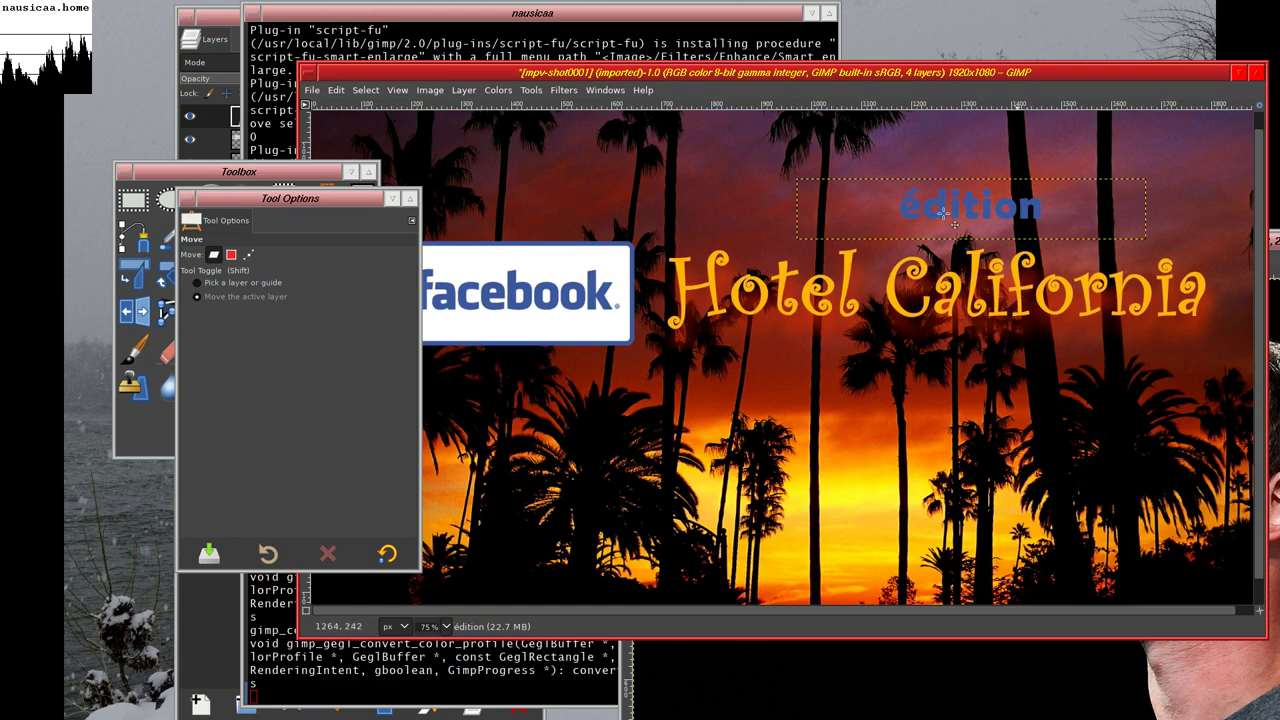
- Bring the Layers list to the front and shift it slightly left
left_click_drag(290, 198, 413, 204)
left_click(191, 580)
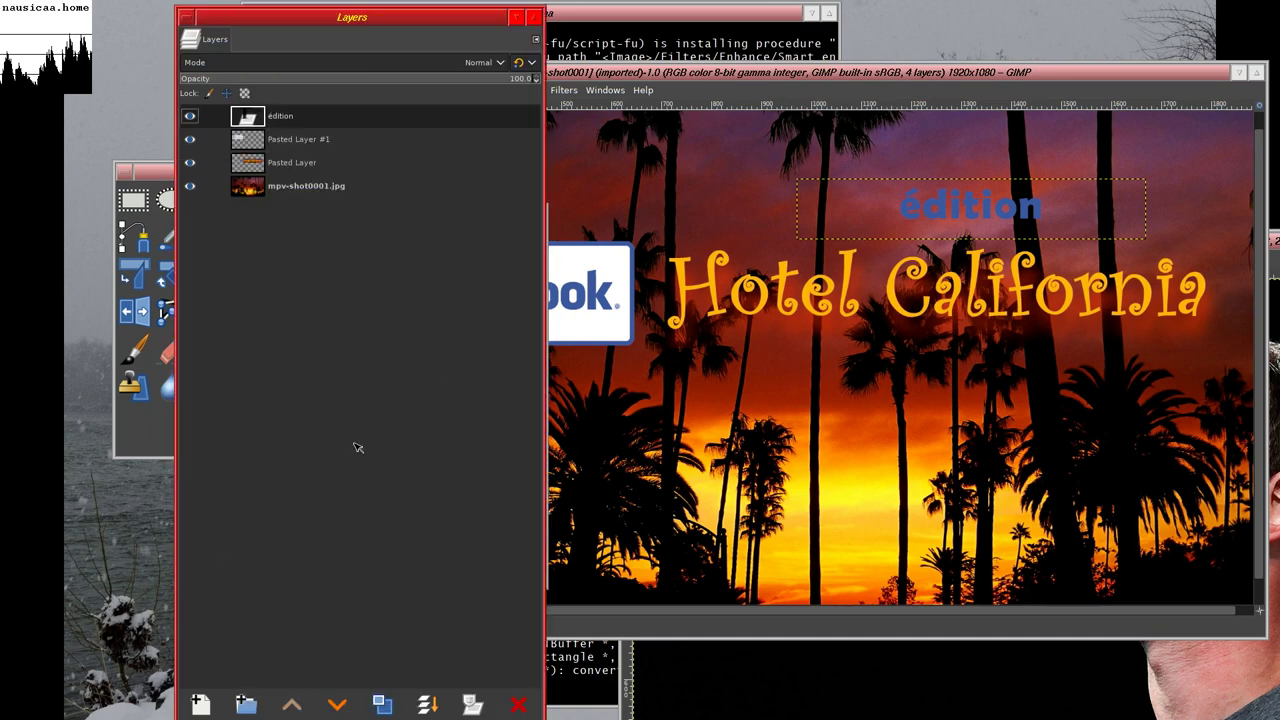
left_click_drag(403, 374, 346, 375)
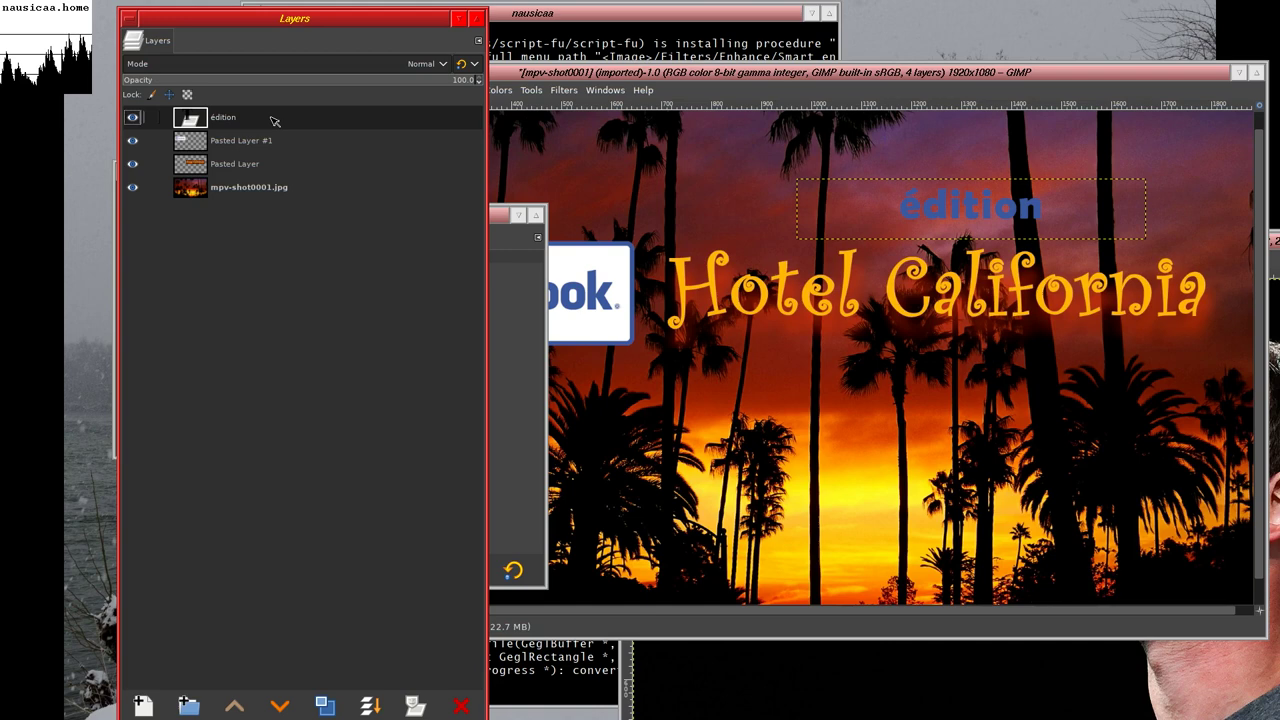
- Turn the édition layer's letter shapes into a selection with Alpha to Selection
right_click(270, 121)
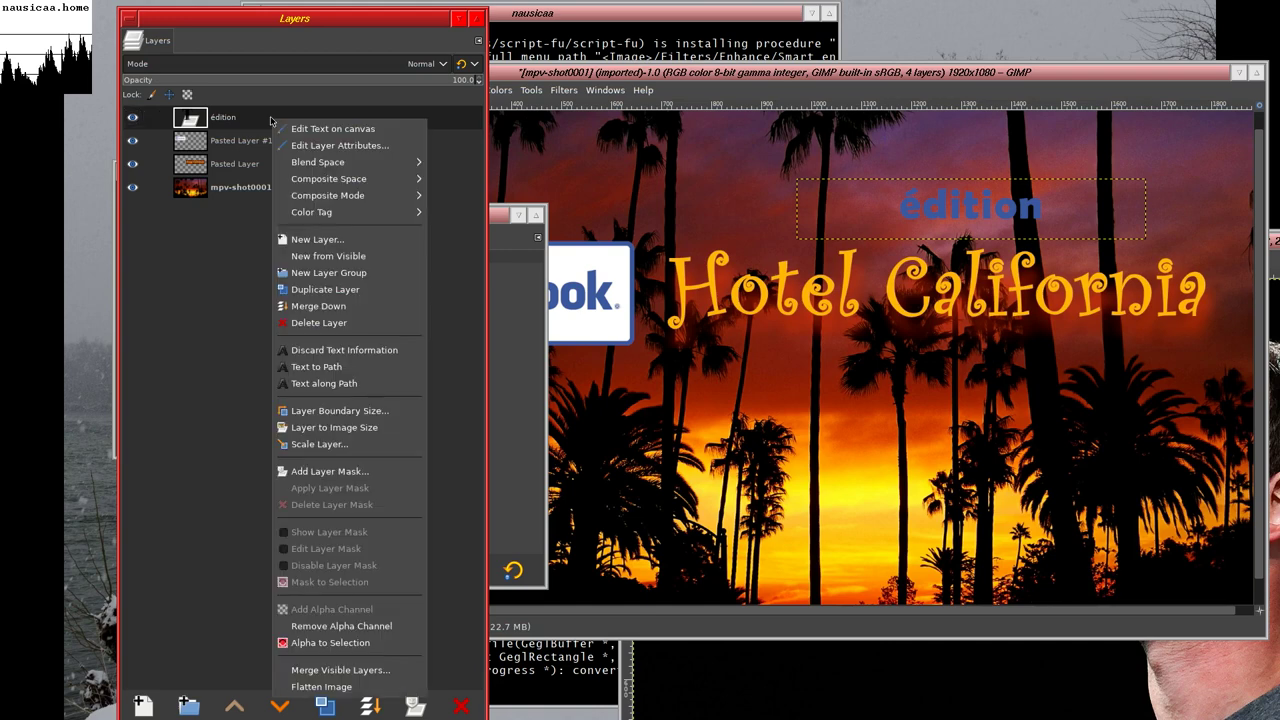
left_click(361, 643)
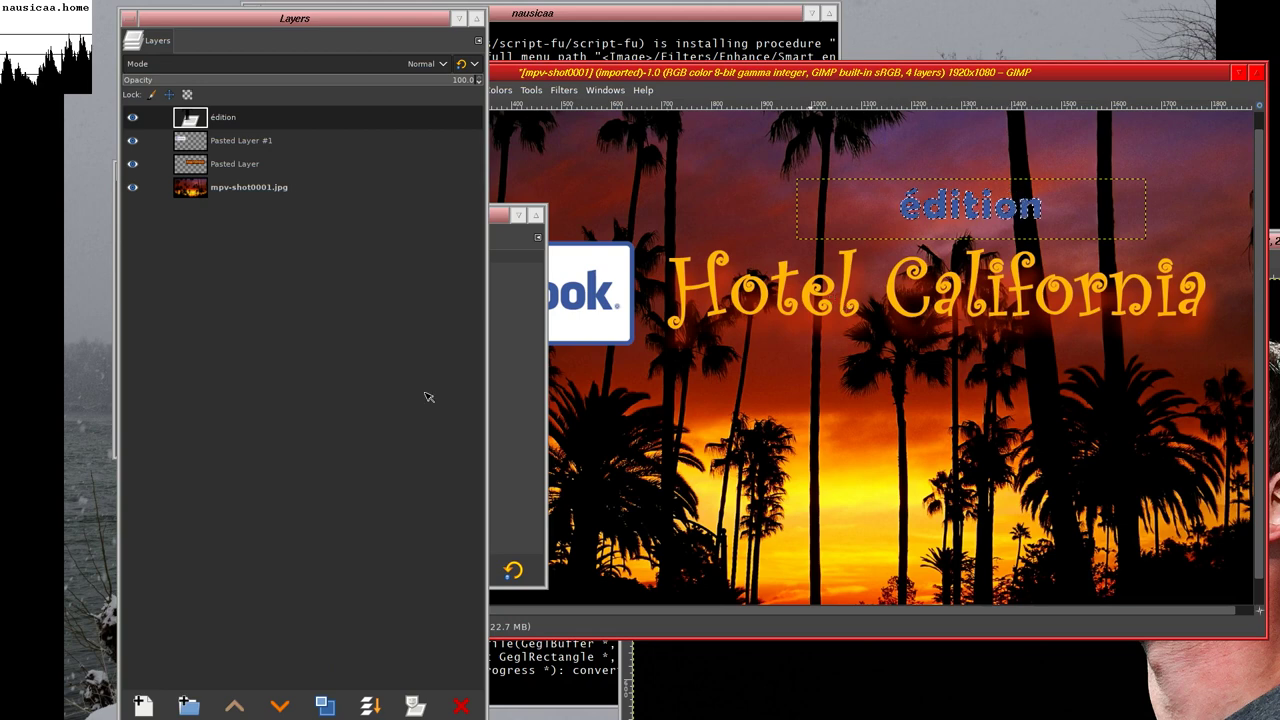
left_click_drag(405, 442, 368, 446)
mouse_move(462, 404)
left_mouse_down()
mouse_move(517, 446)
mouse_move(564, 449)
left_mouse_up()
- Add a transparent layer named 'Layer' at 100 opacity, placed just below the édition layer
left_click(324, 488)
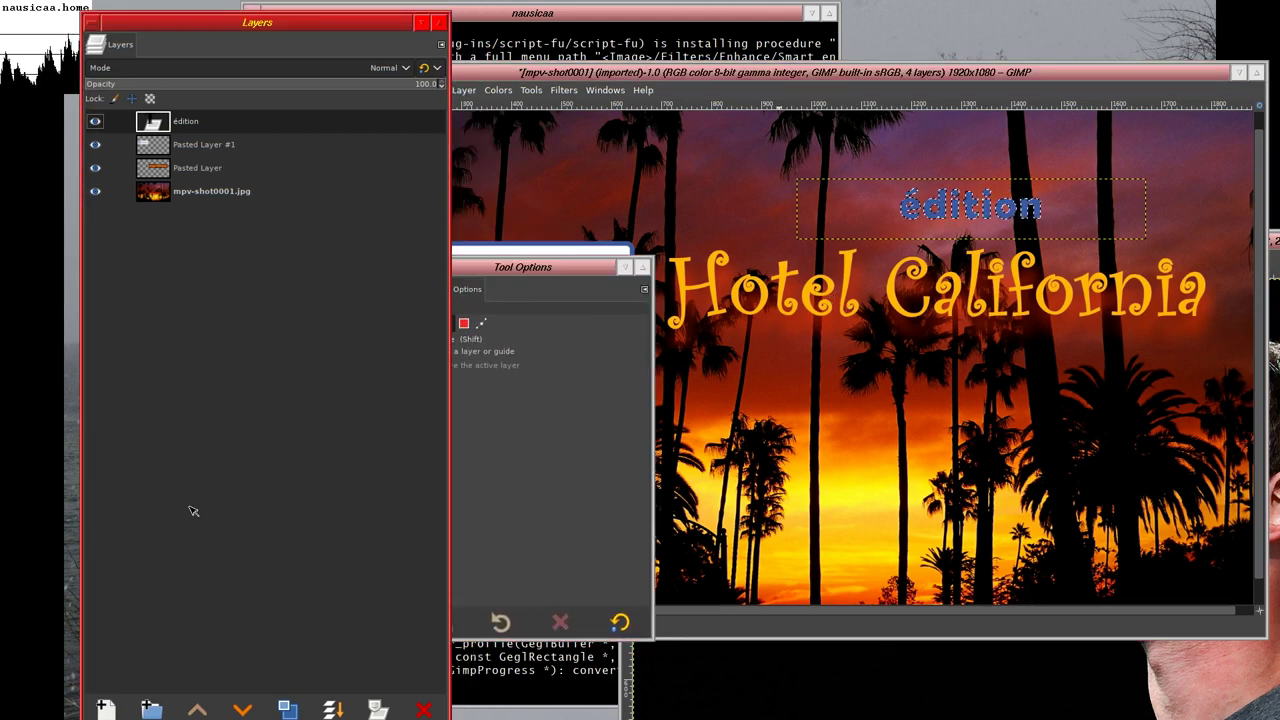
left_click_drag(193, 511, 255, 455, "alt")
left_click(167, 655)
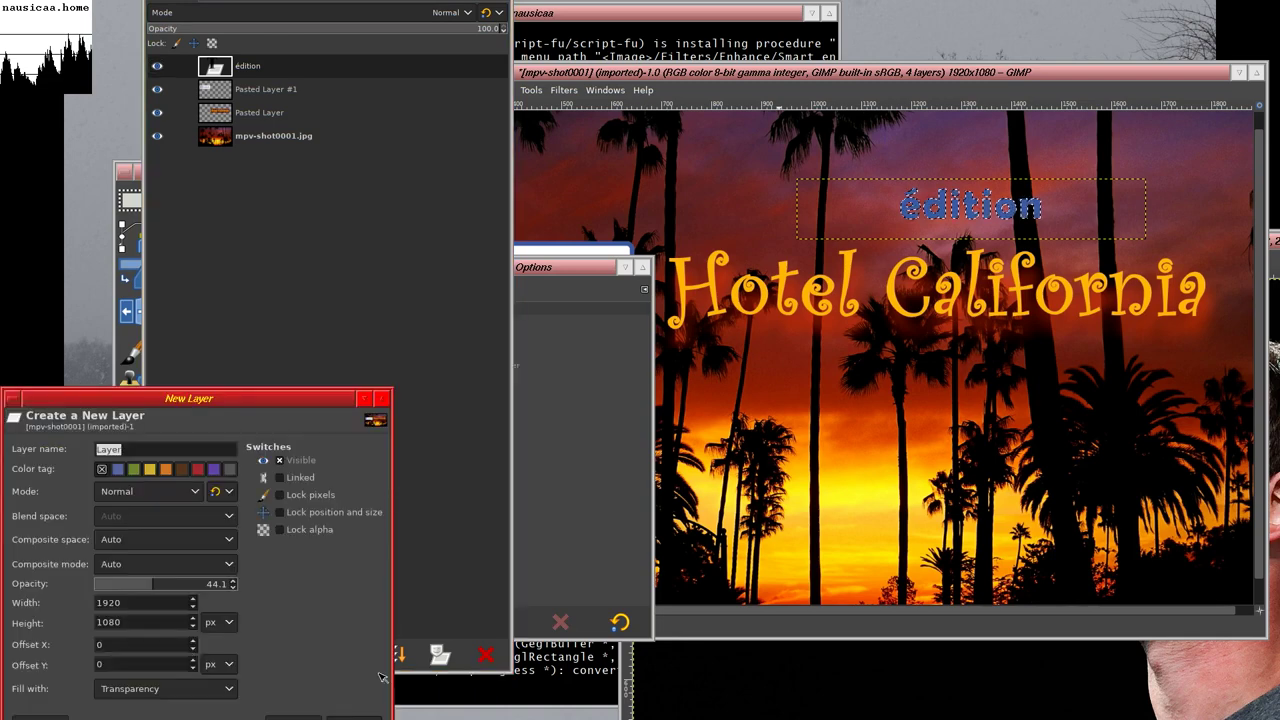
left_click_drag(334, 642, 379, 557, "alt")
left_click(187, 499)
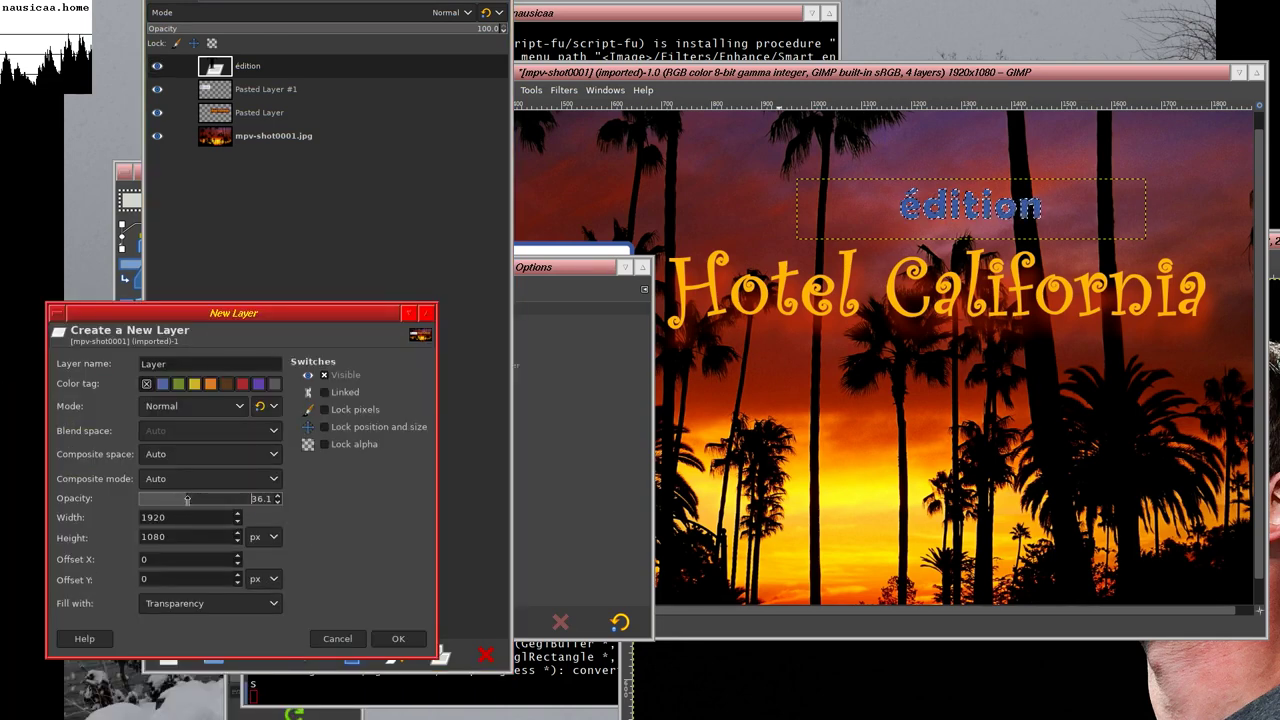
left_click_drag(187, 499, 282, 499)
left_click(400, 640)
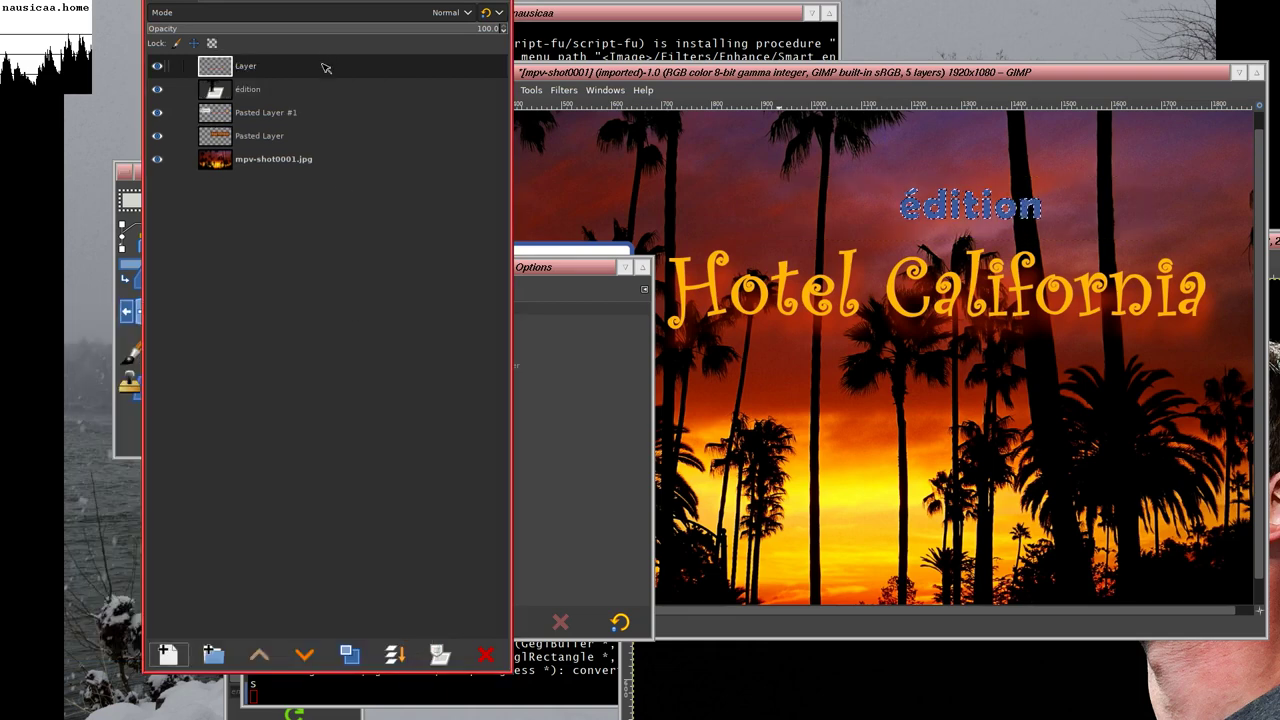
left_click_drag(325, 67, 330, 104)
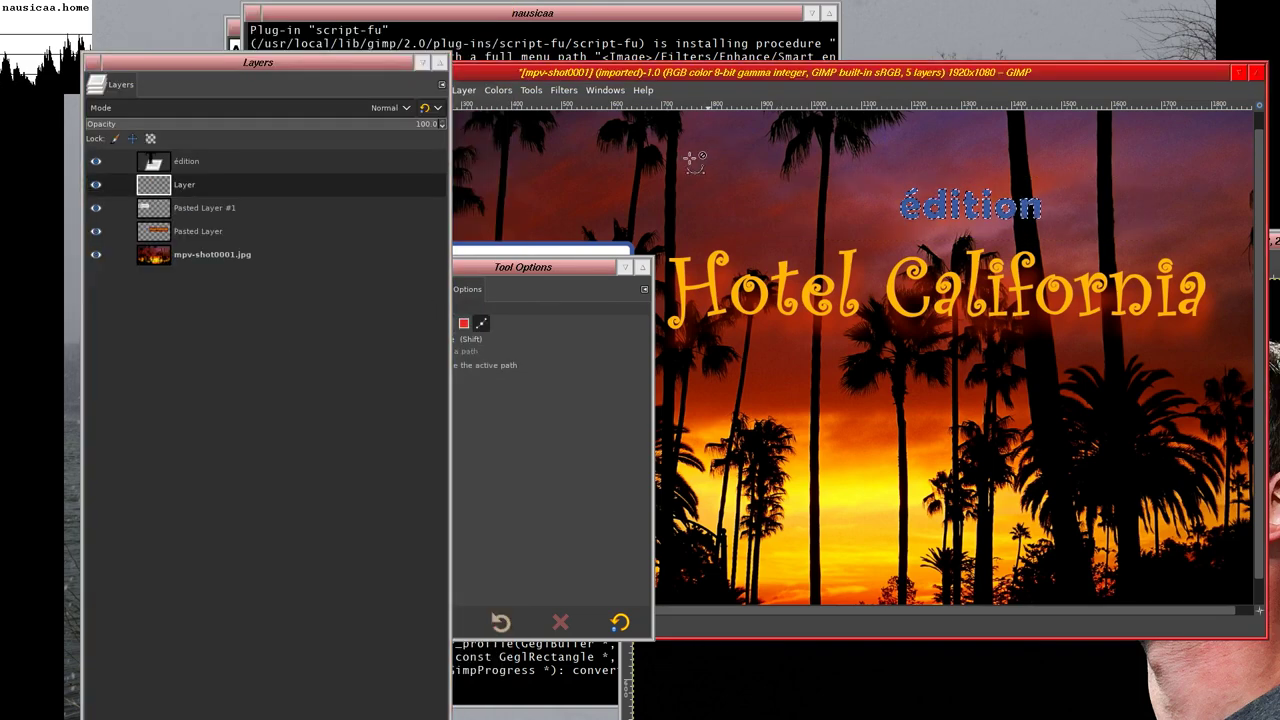
- Grow the selection around the édition letters by 10 px
left_click(693, 160)
left_click(372, 90)
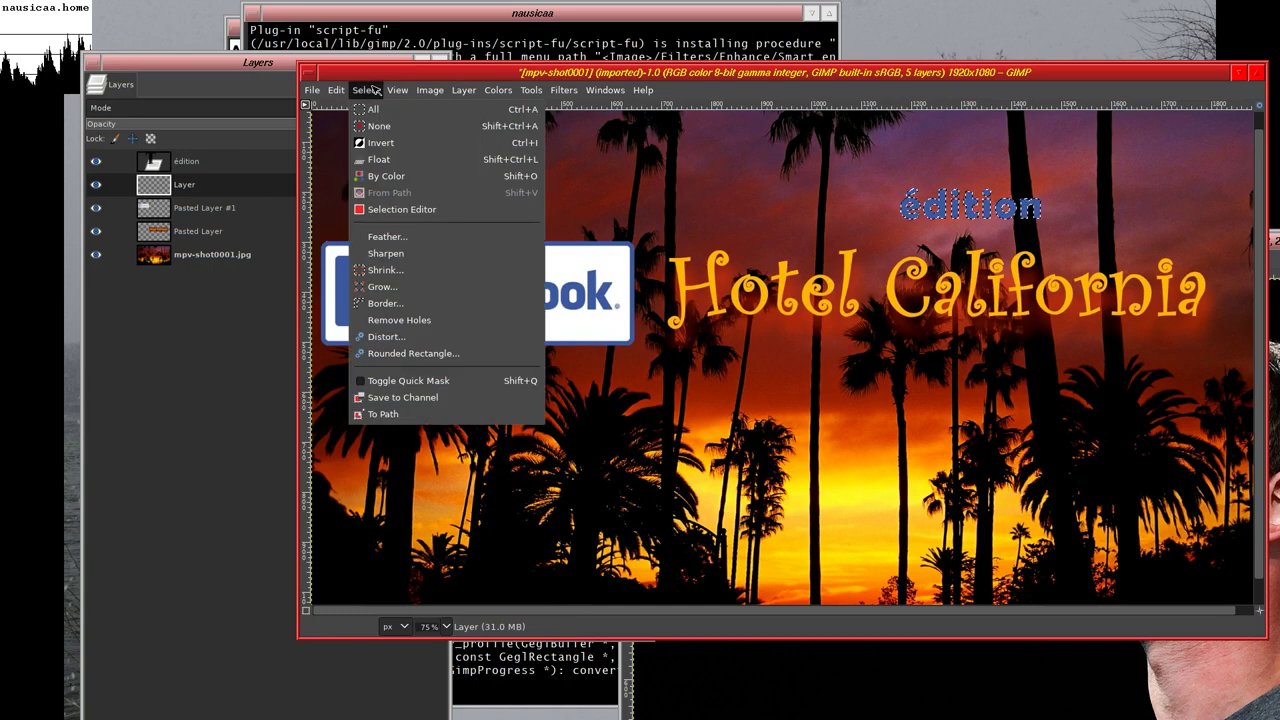
left_click(429, 287)
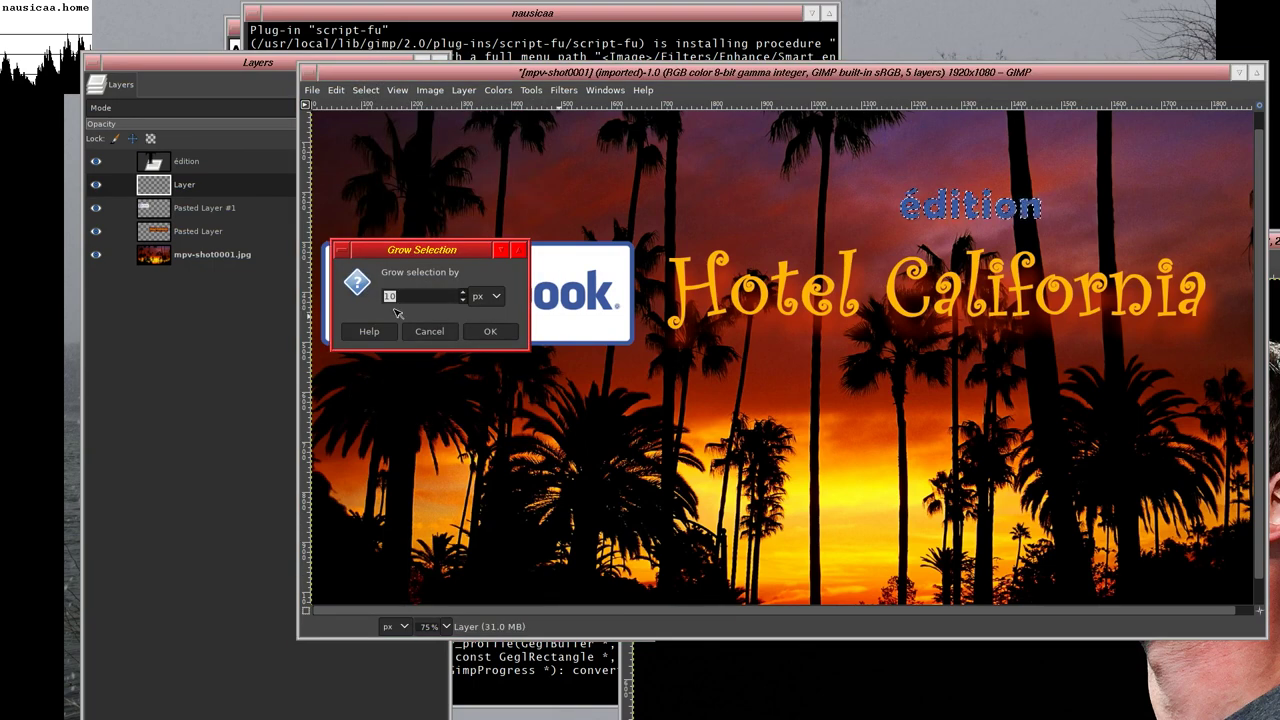
left_click(491, 332)
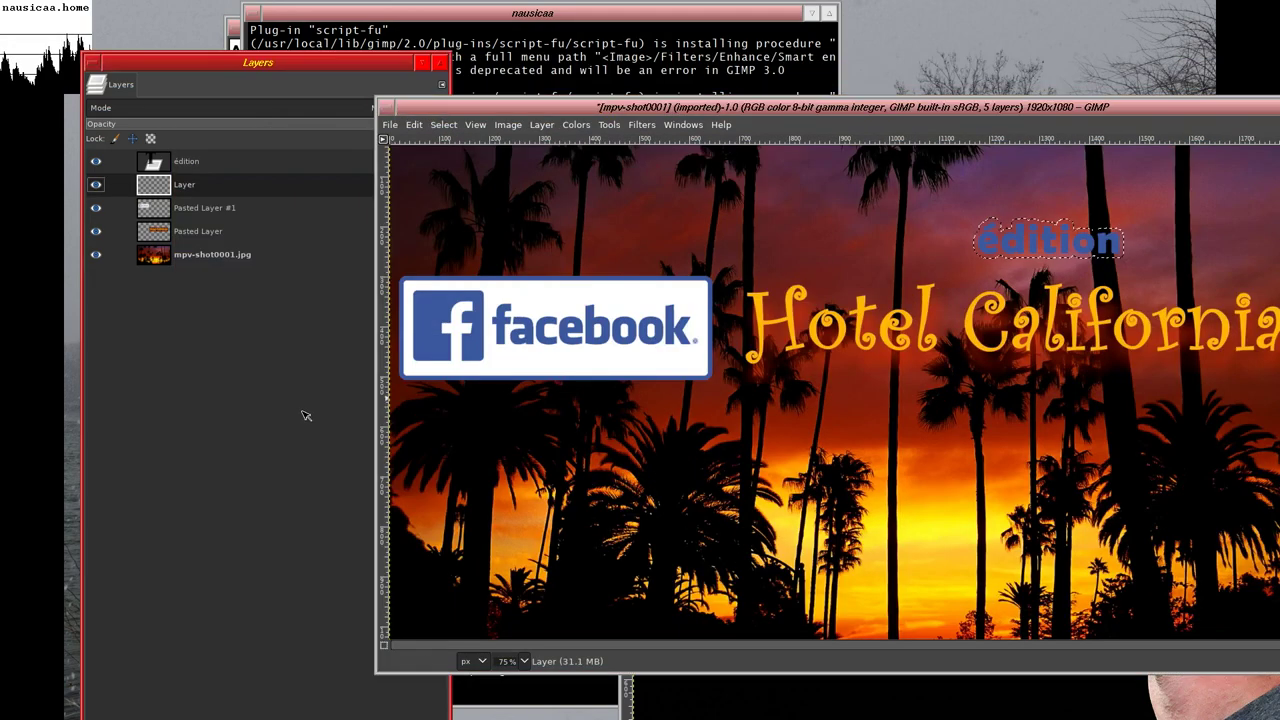
key("ctrl+b")
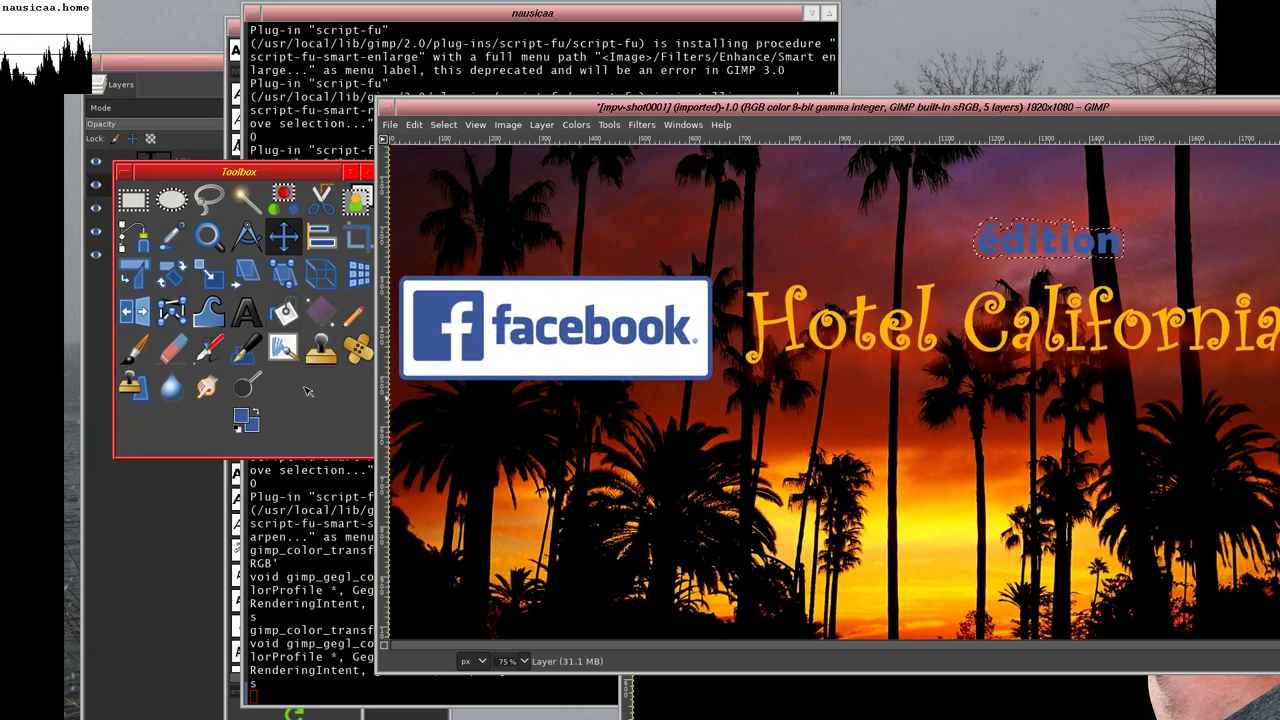
- Fill the grown édition selection with white (ffffff) and bring the portrait photo forward
left_click(255, 427)
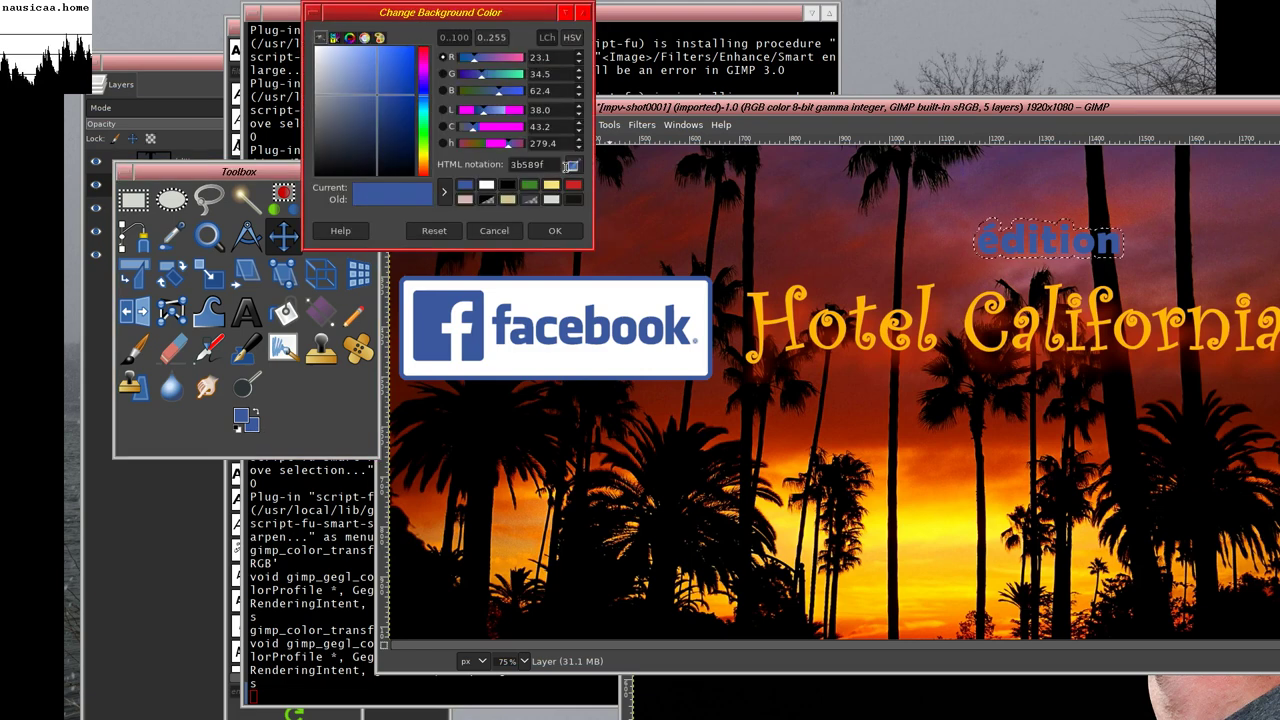
left_click(554, 230)
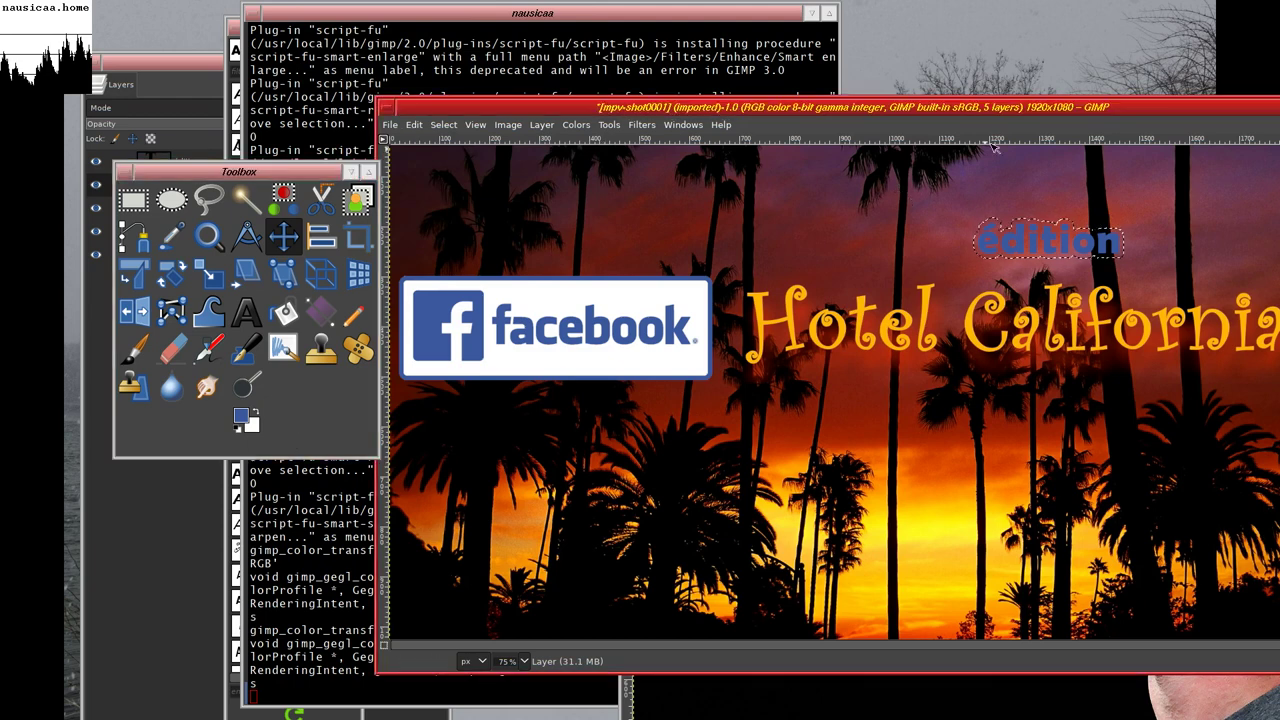
mouse_move(257, 428)
left_mouse_down()
mouse_move(414, 448)
mouse_move(1090, 236)
mouse_move(1070, 245)
left_mouse_up()
left_click_drag(1068, 457, 903, 448)
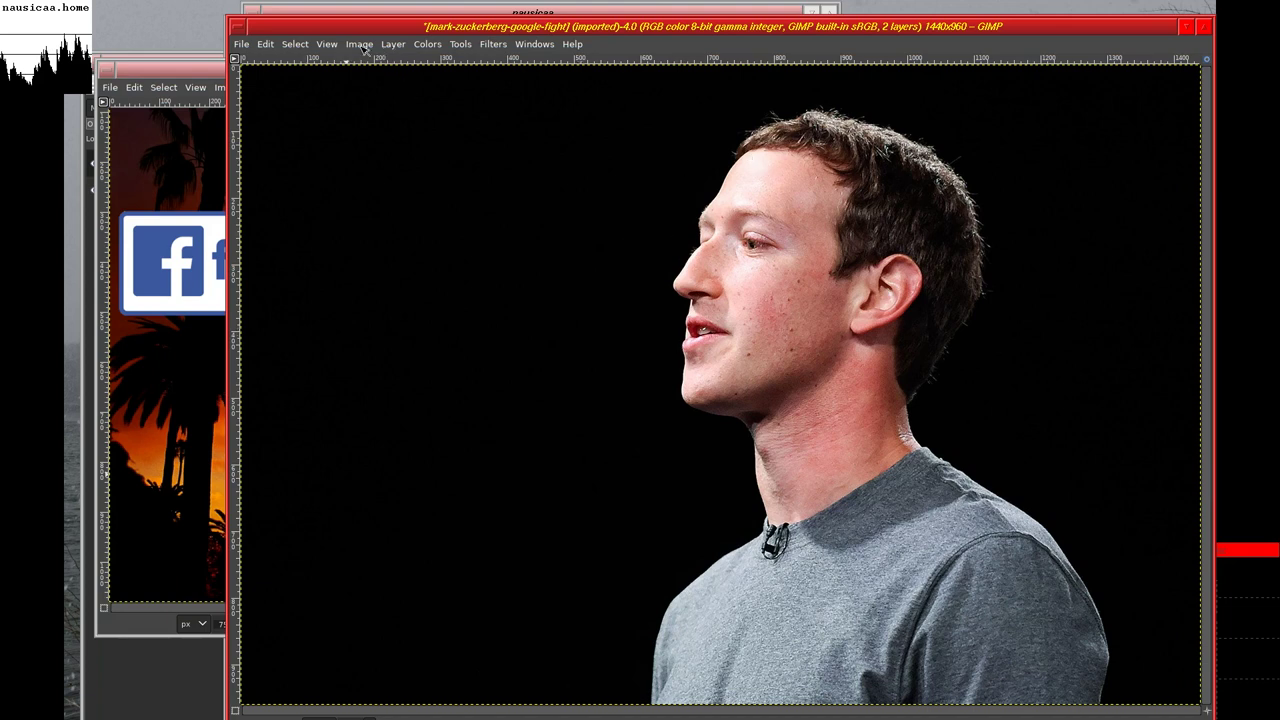
- Flip the portrait image horizontally so the man faces right
left_click(361, 46)
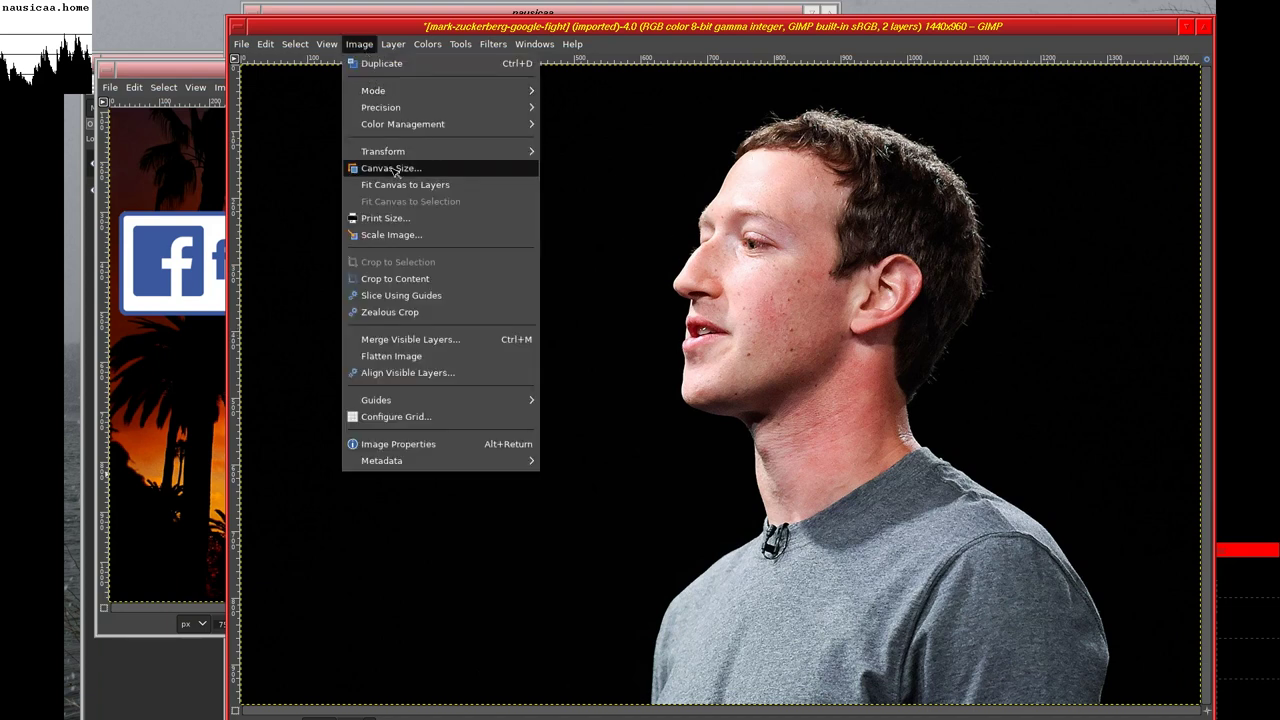
mouse_move(383, 151)
left_click(620, 151)
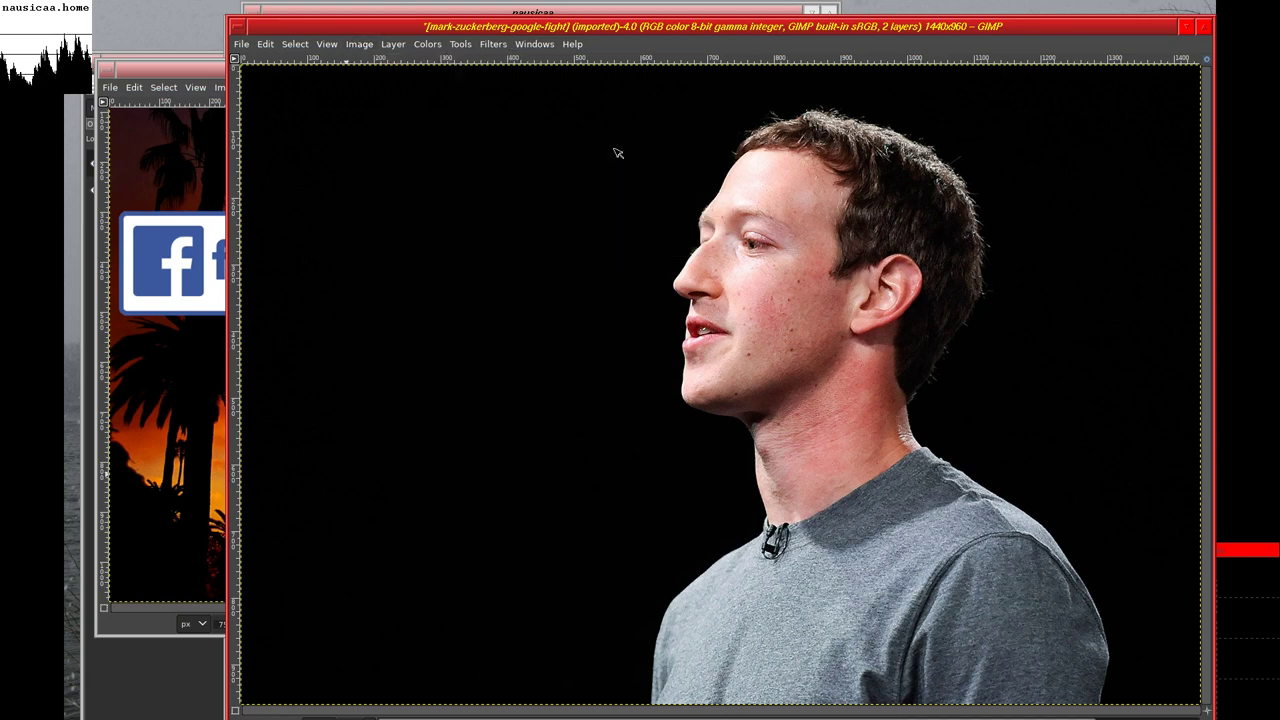
left_click(294, 45)
left_click(294, 46)
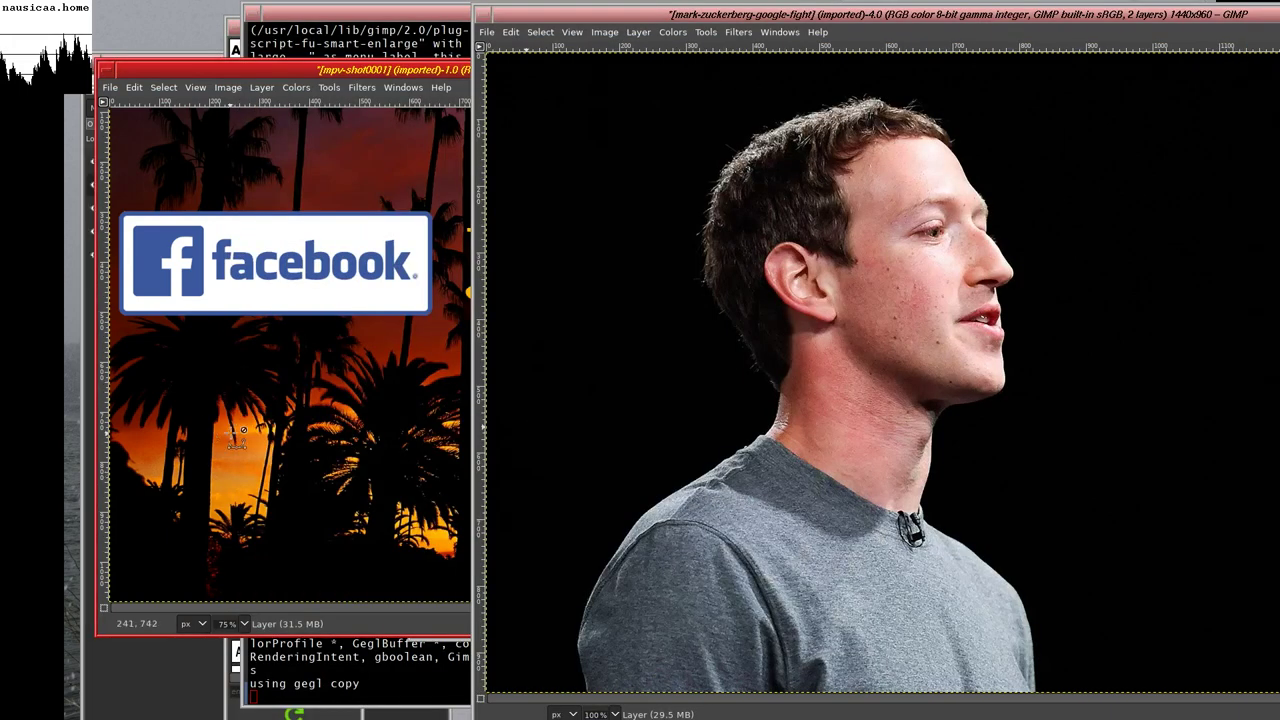
key("Tab")
- Draw a rectangle selection around the man and copy it
left_click(133, 200)
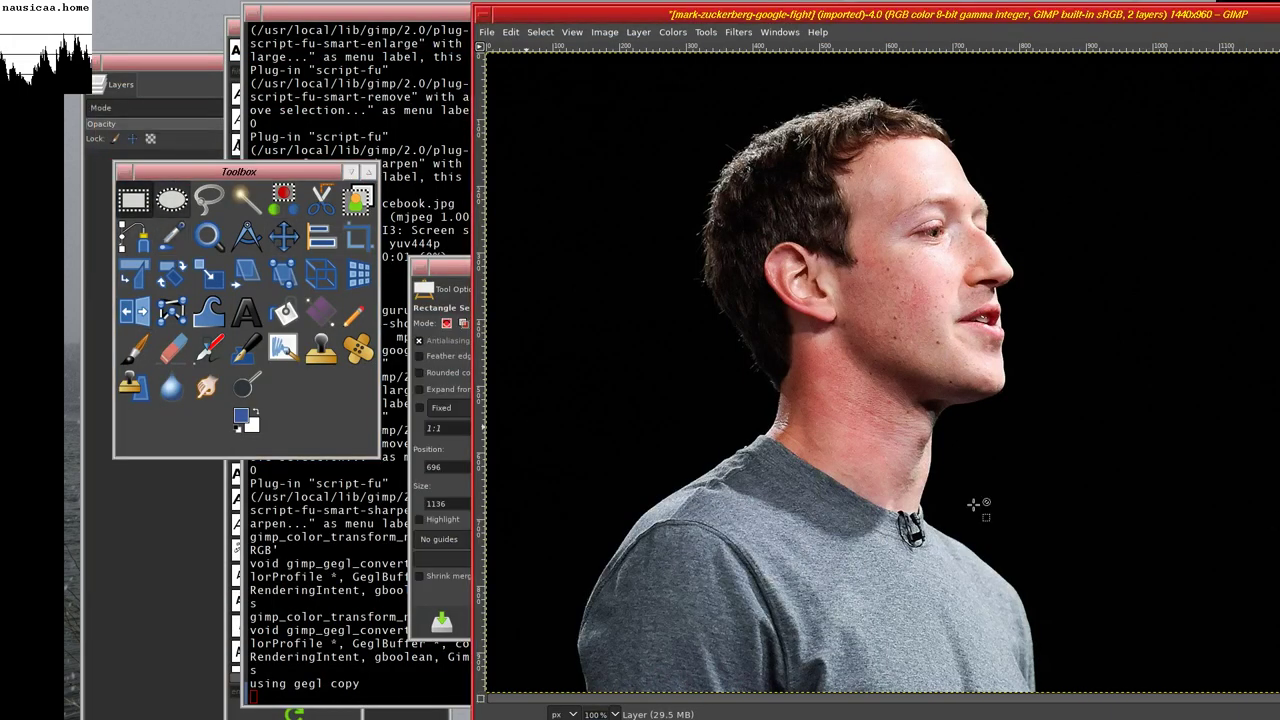
left_click_drag(900, 678, 572, 47)
left_click_drag(461, 20, 288, 38)
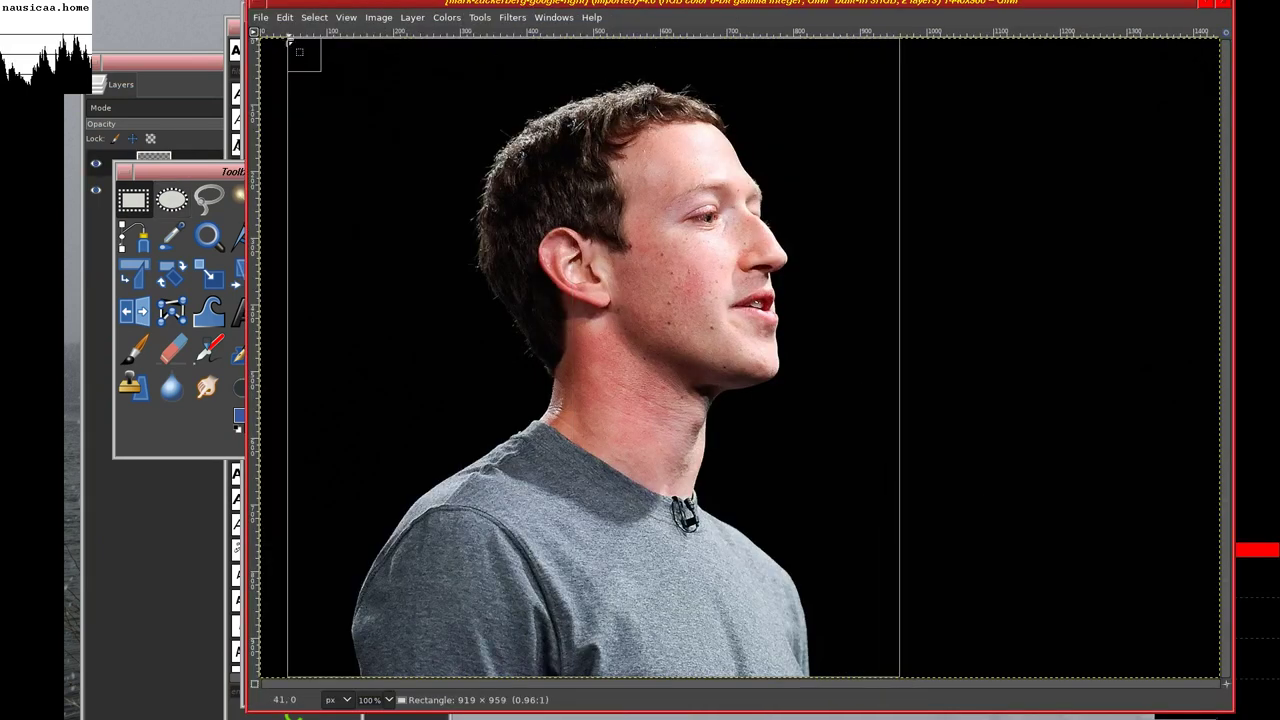
left_click_drag(309, 663, 318, 668)
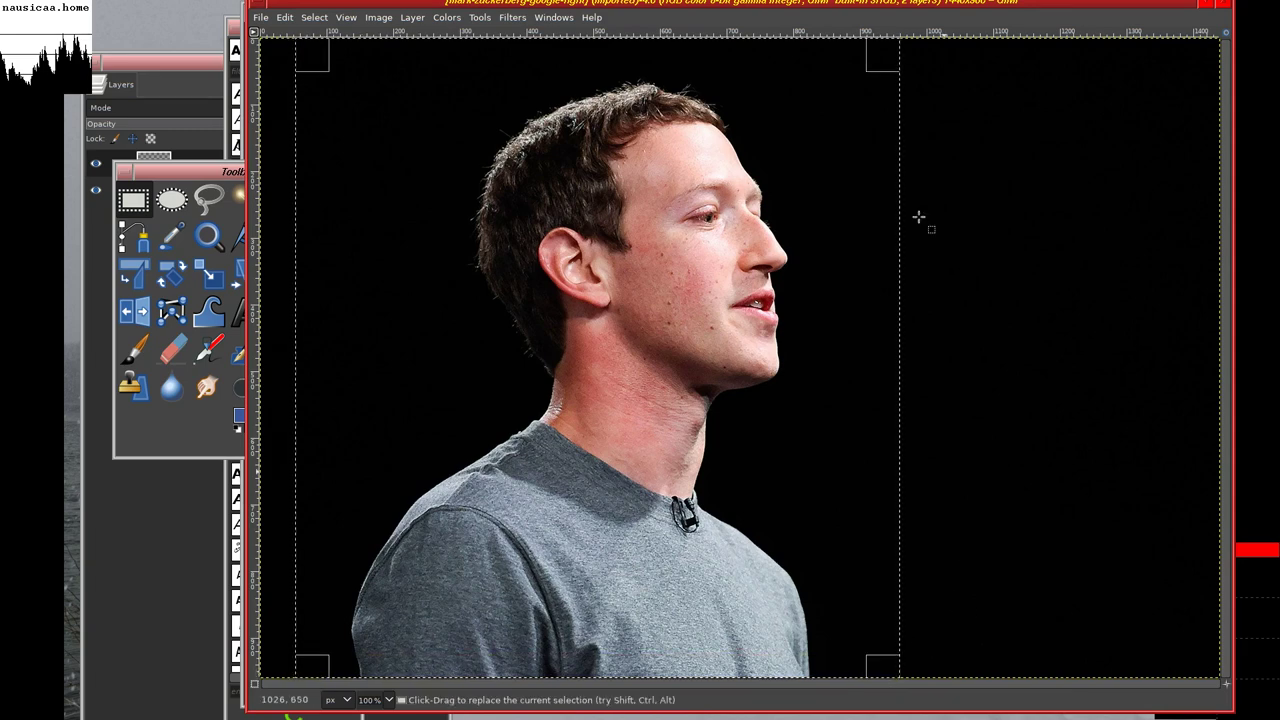
left_click_drag(885, 58, 880, 44)
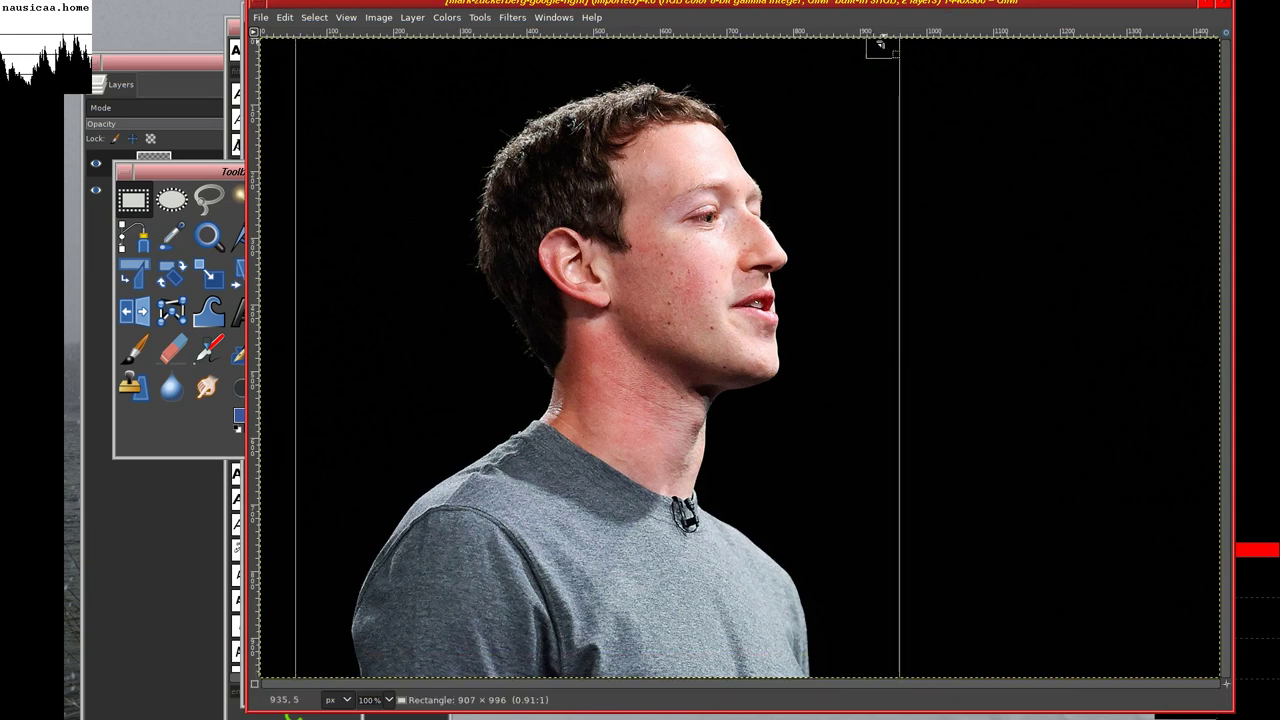
left_click_drag(880, 663, 851, 671)
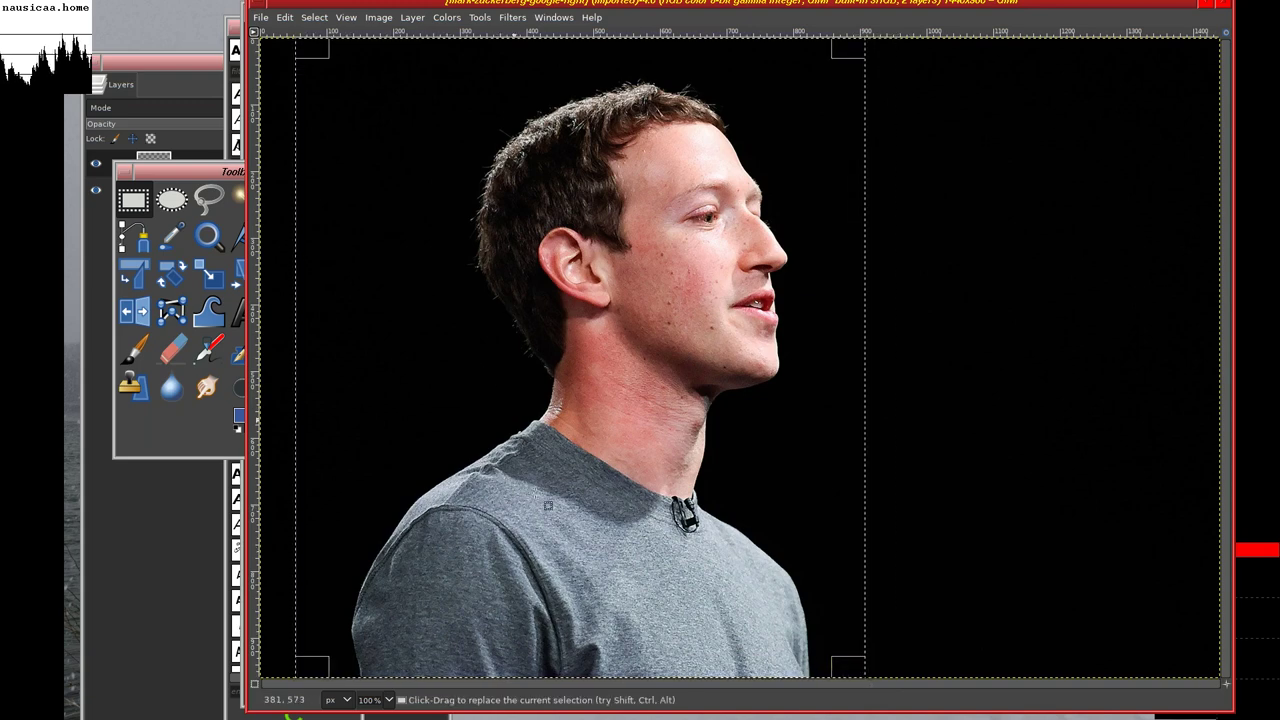
key("ctrl")
key("ctrl+c")
- Paste the copied portrait above mpv-shot0001.jpg in the thumbnail as Pasted Layer #2
left_click(171, 630)
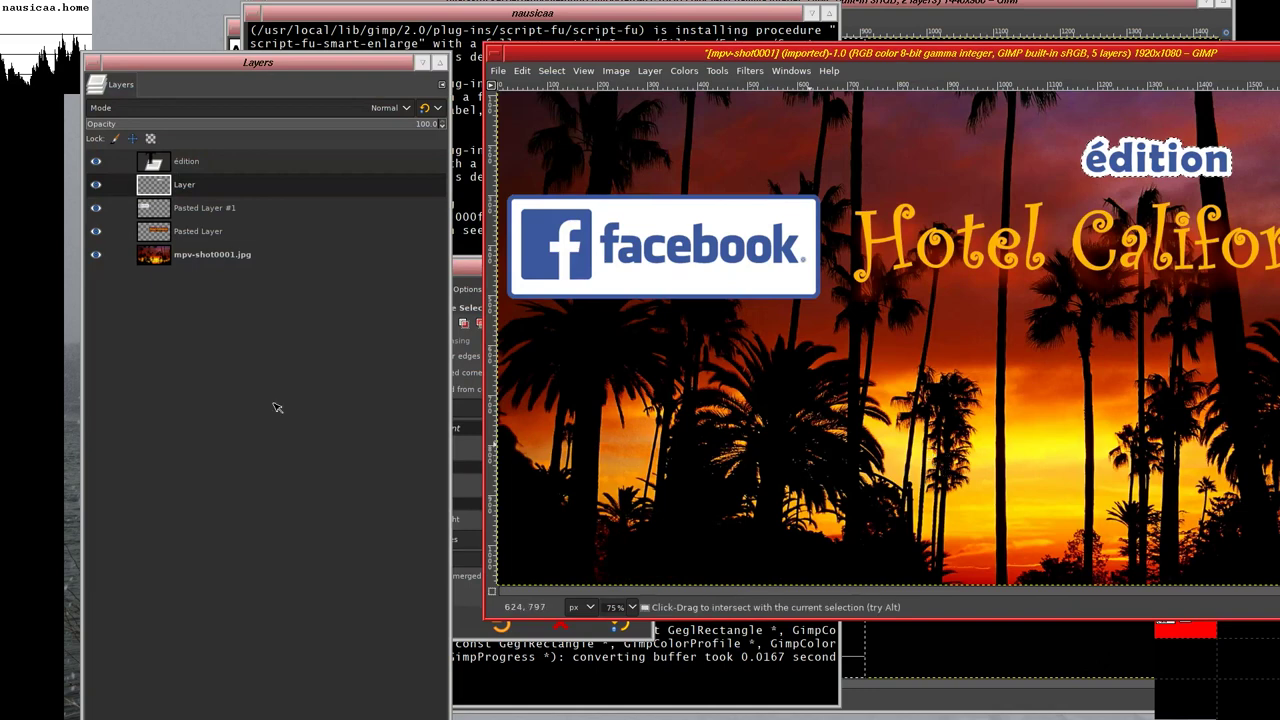
left_click(251, 257)
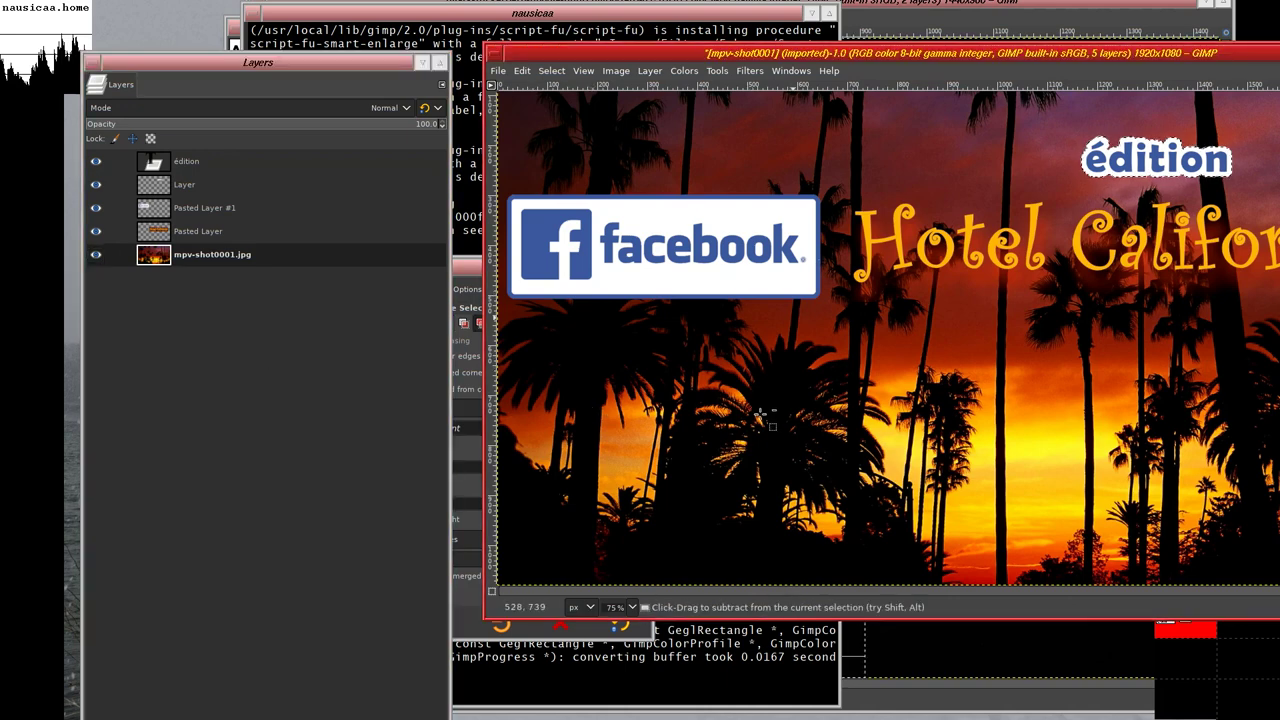
key("ctrl+v")
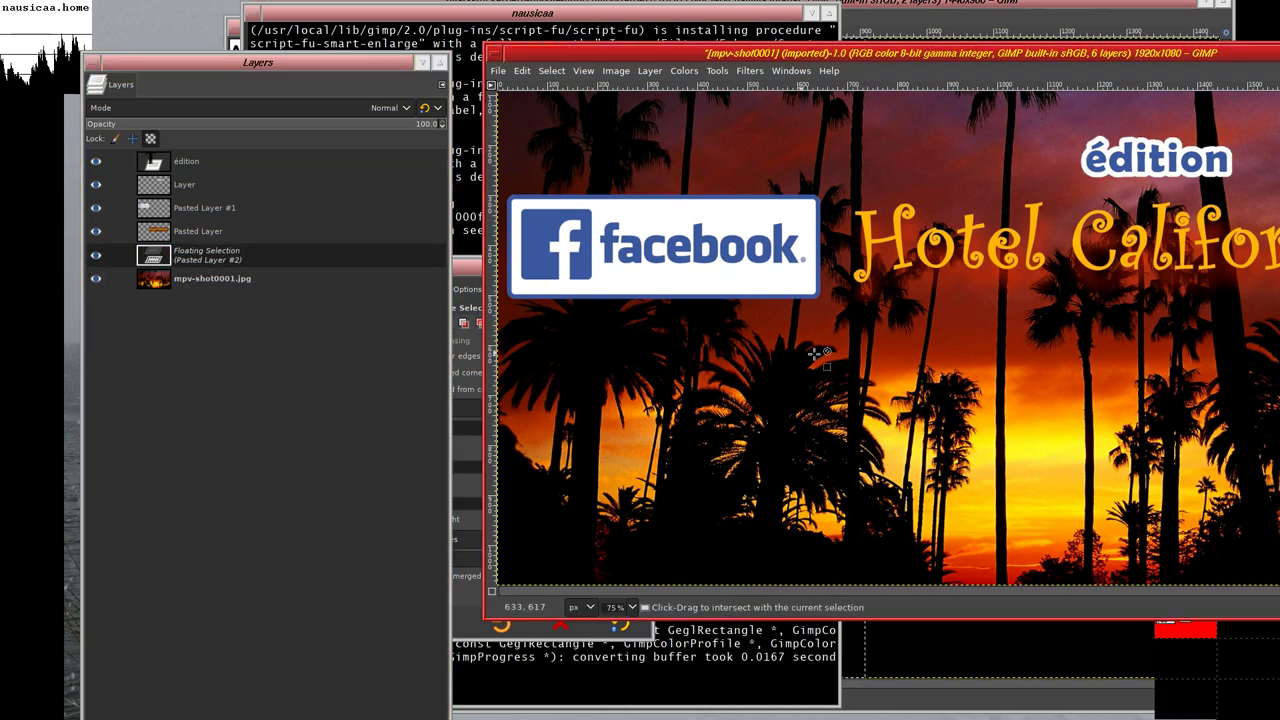
left_click_drag(815, 352, 524, 359)
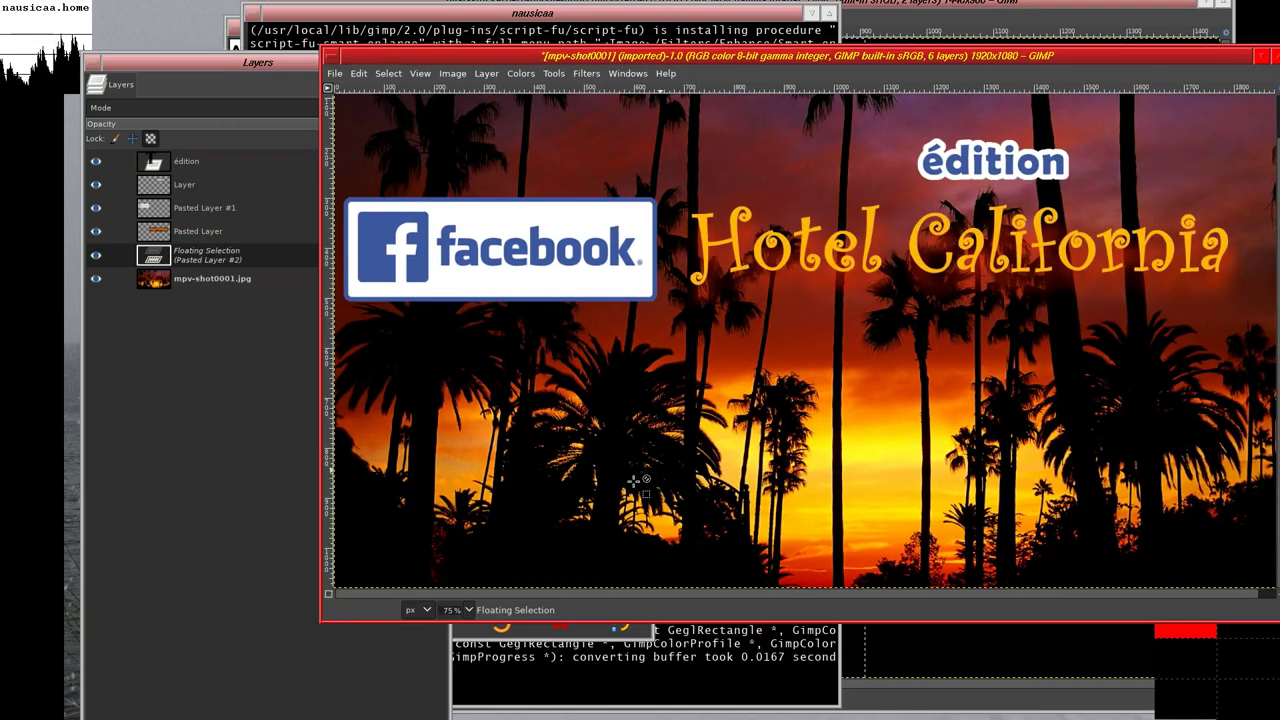
left_click_drag(620, 455, 748, 455)
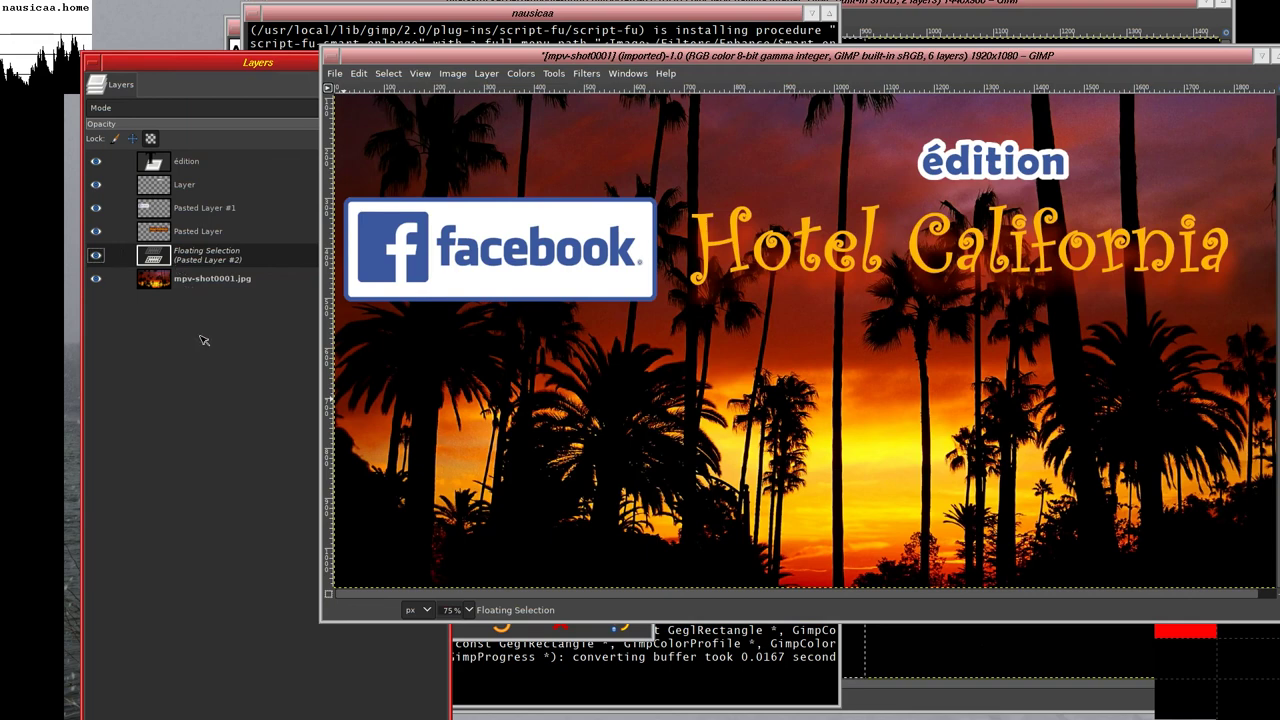
left_click(125, 640)
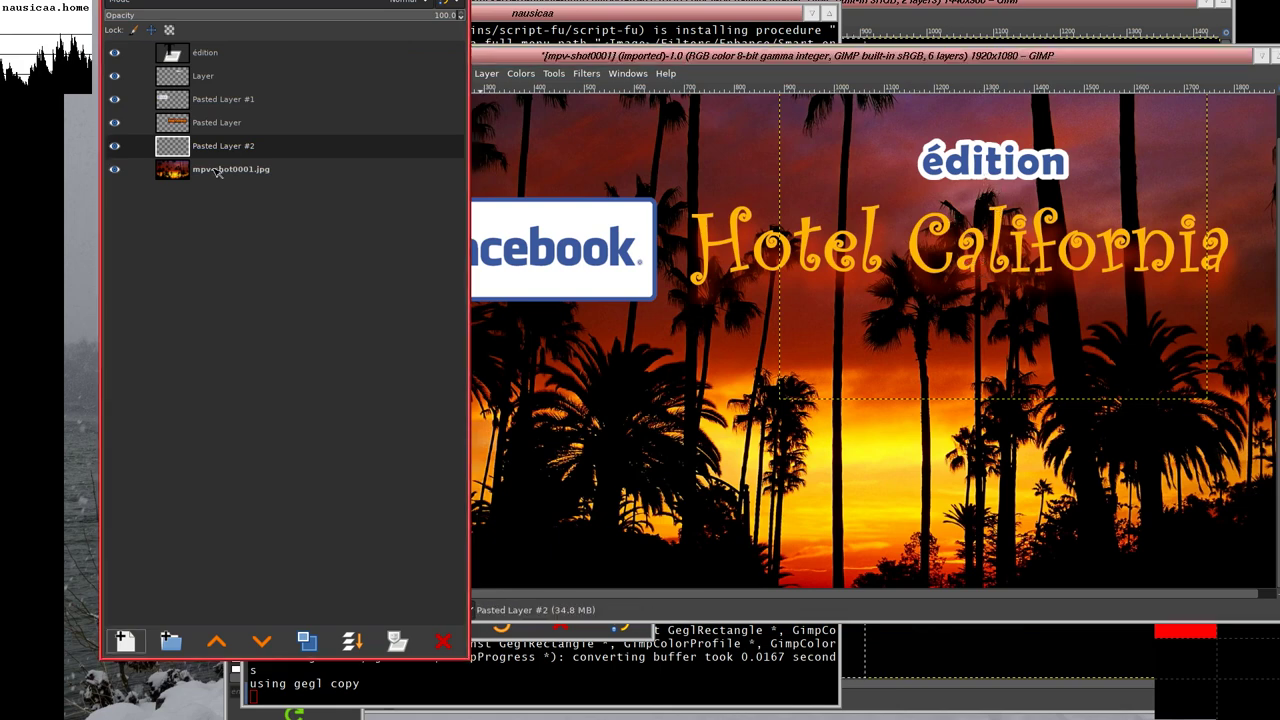
- Delete Pasted Layer #2 from the thumbnail and return to the portrait photo
left_click(116, 127)
left_click(115, 123)
right_click(194, 150)
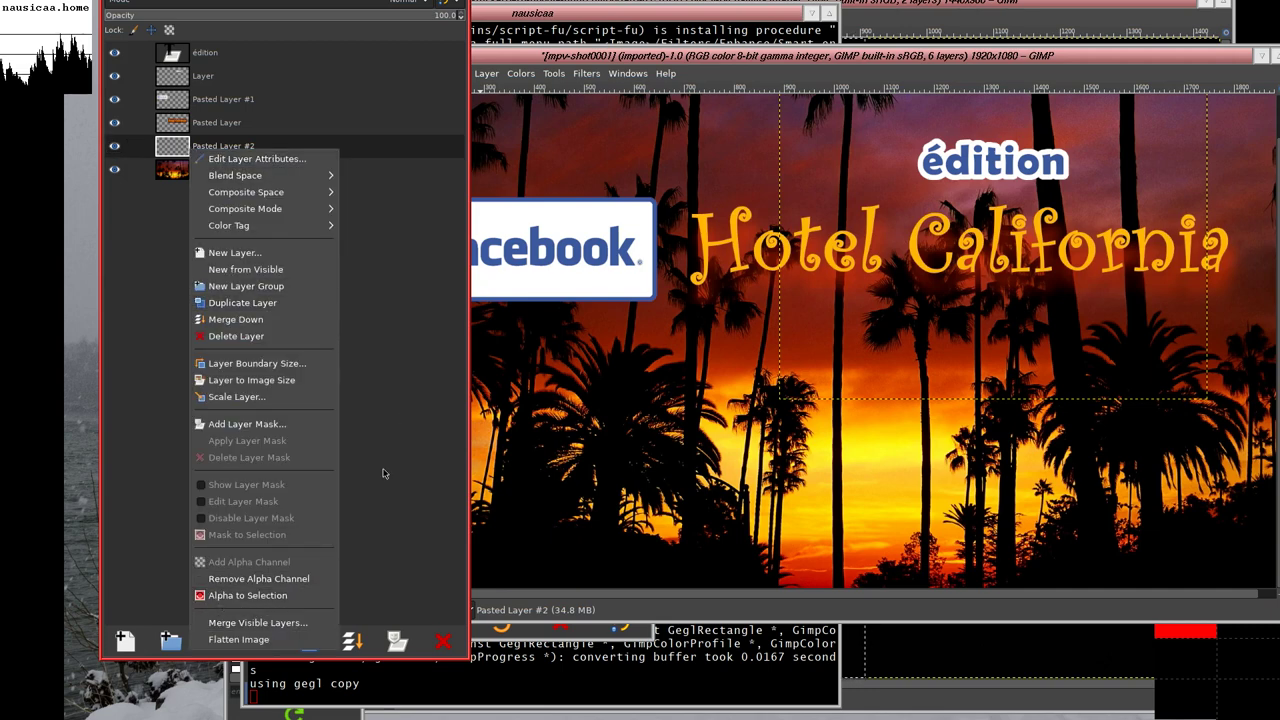
left_click(270, 336)
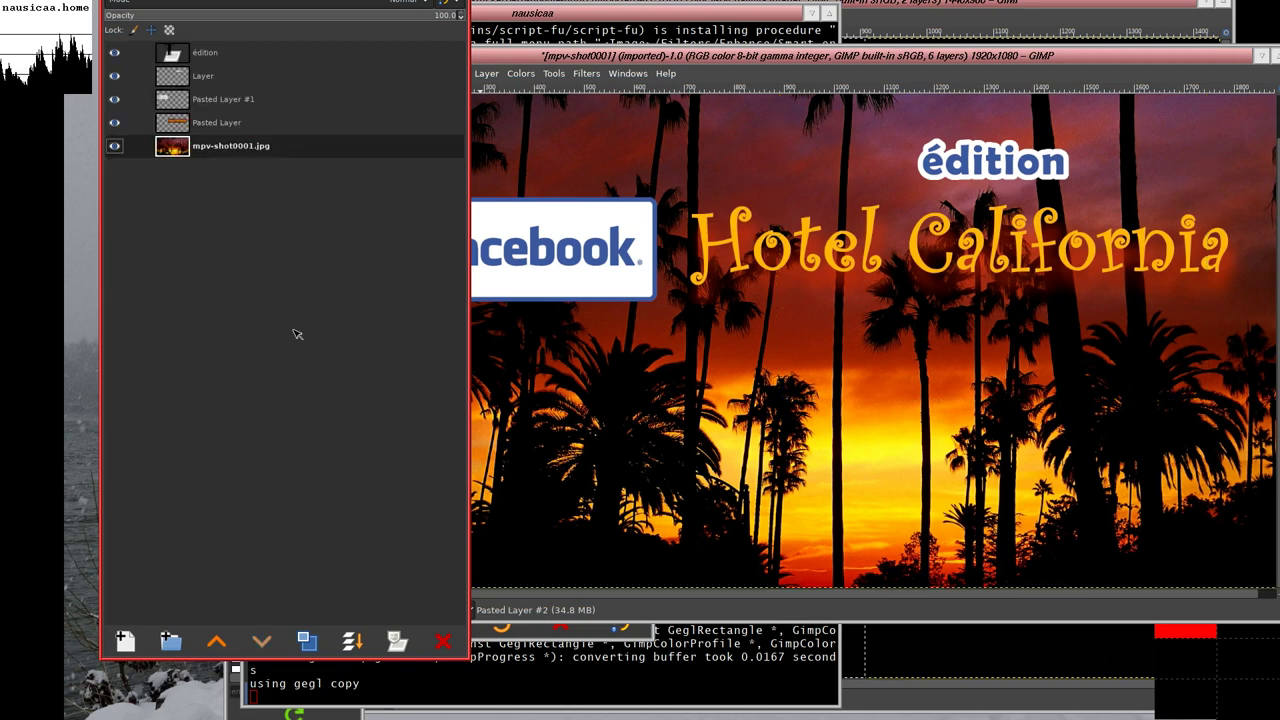
key("alt+Tab")
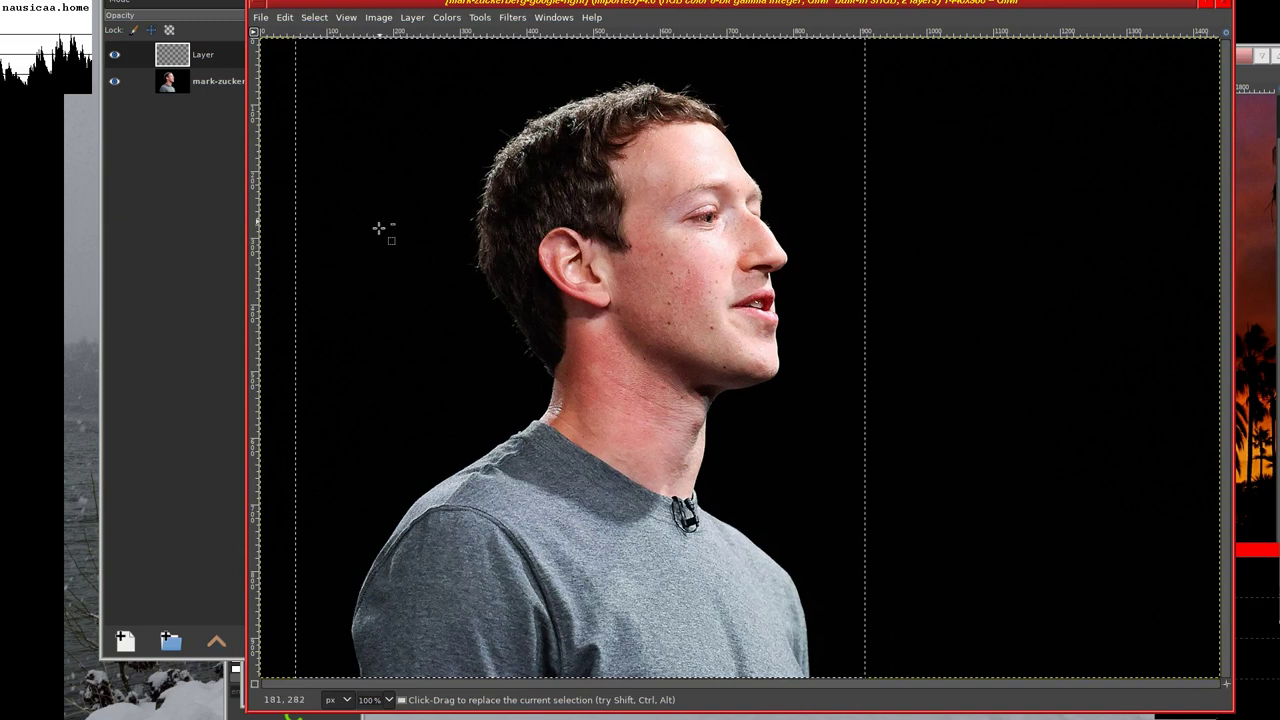
- Delete the portrait photo's empty top layer and copy its remaining pixels
right_click(161, 56)
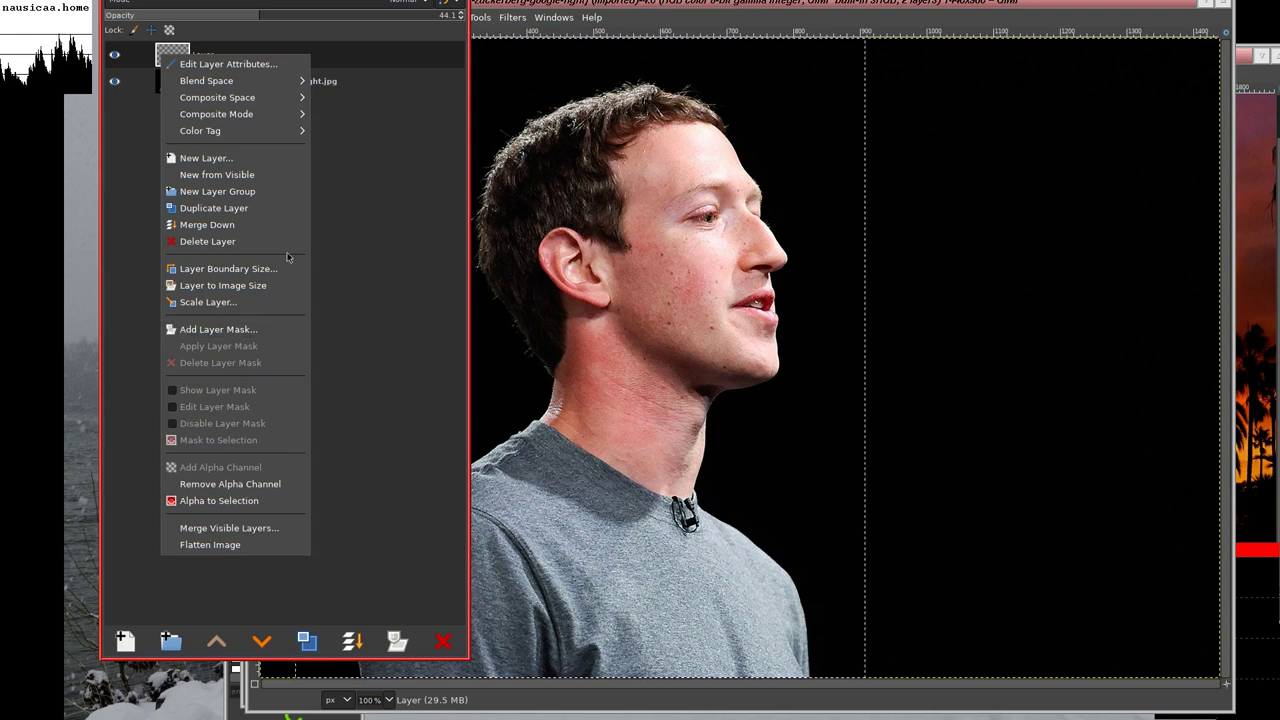
left_click(228, 243)
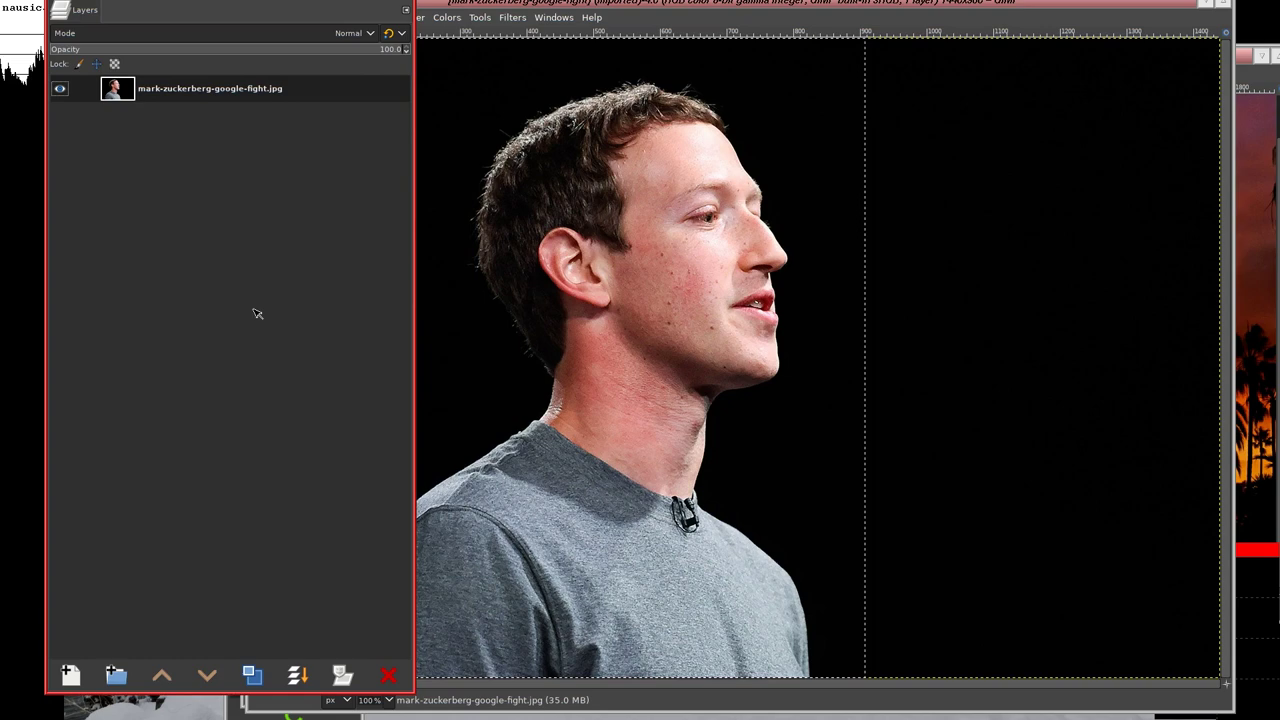
left_click(555, 355)
key("ctrl+c")
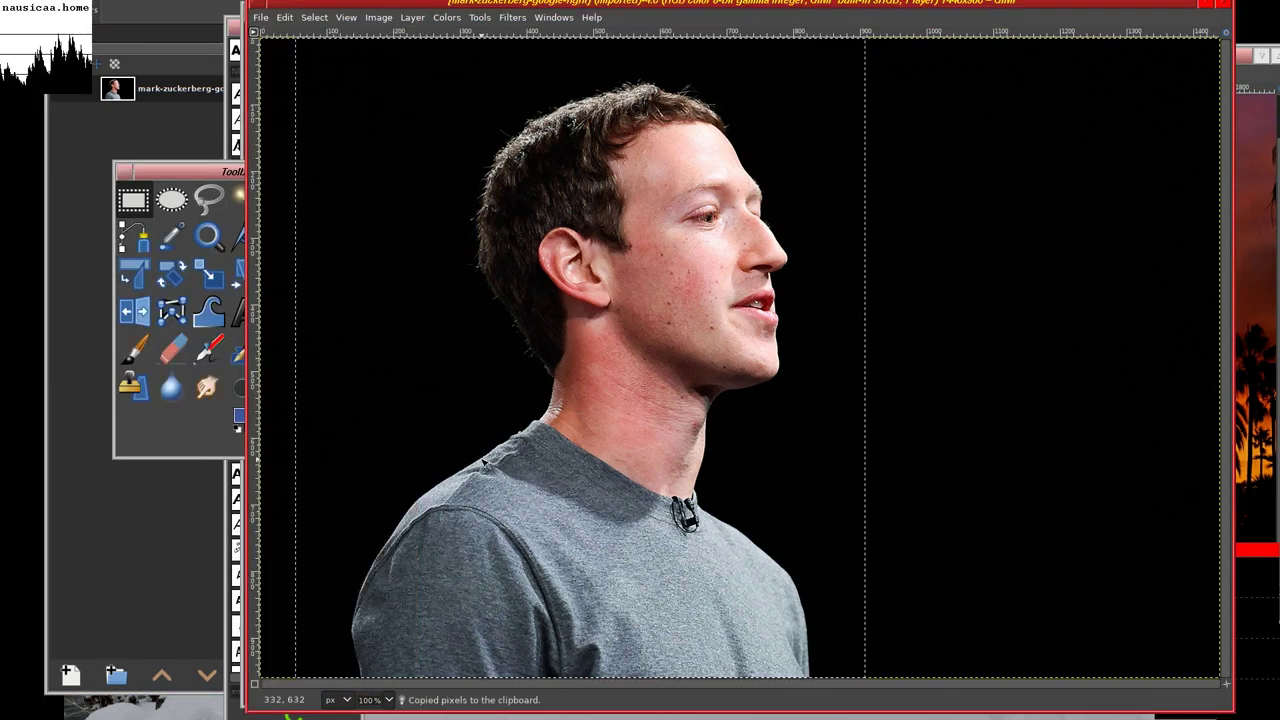
key("alt+Tab")
key("alt+Tab")
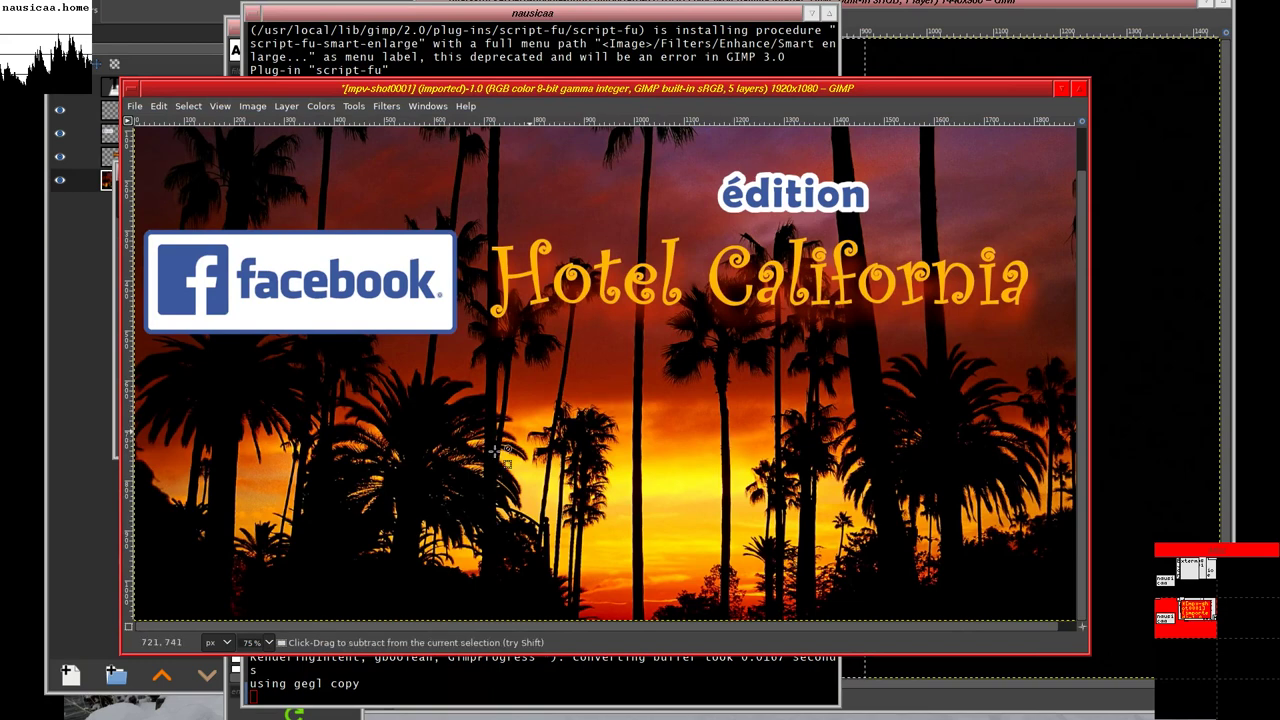
- Paste the portrait as Pasted Layer #2 and stack it above the title banner layer
key("ctrl+v")
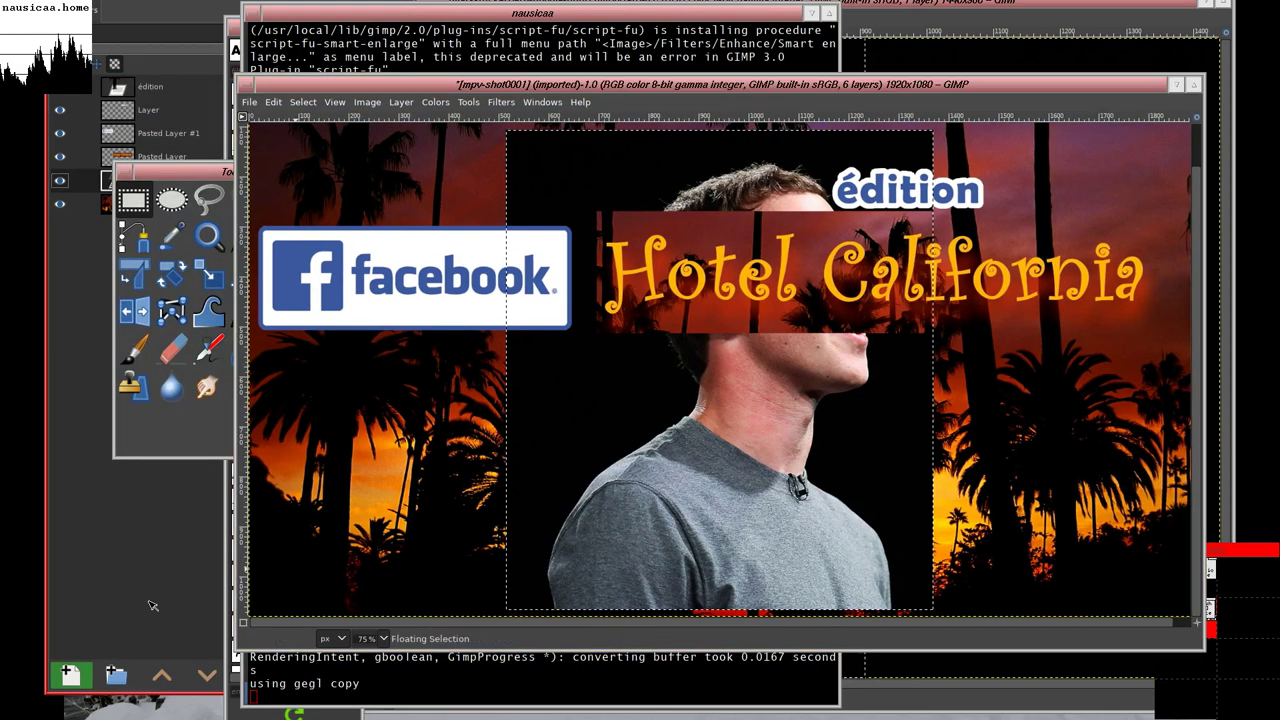
key("ctrl+l")
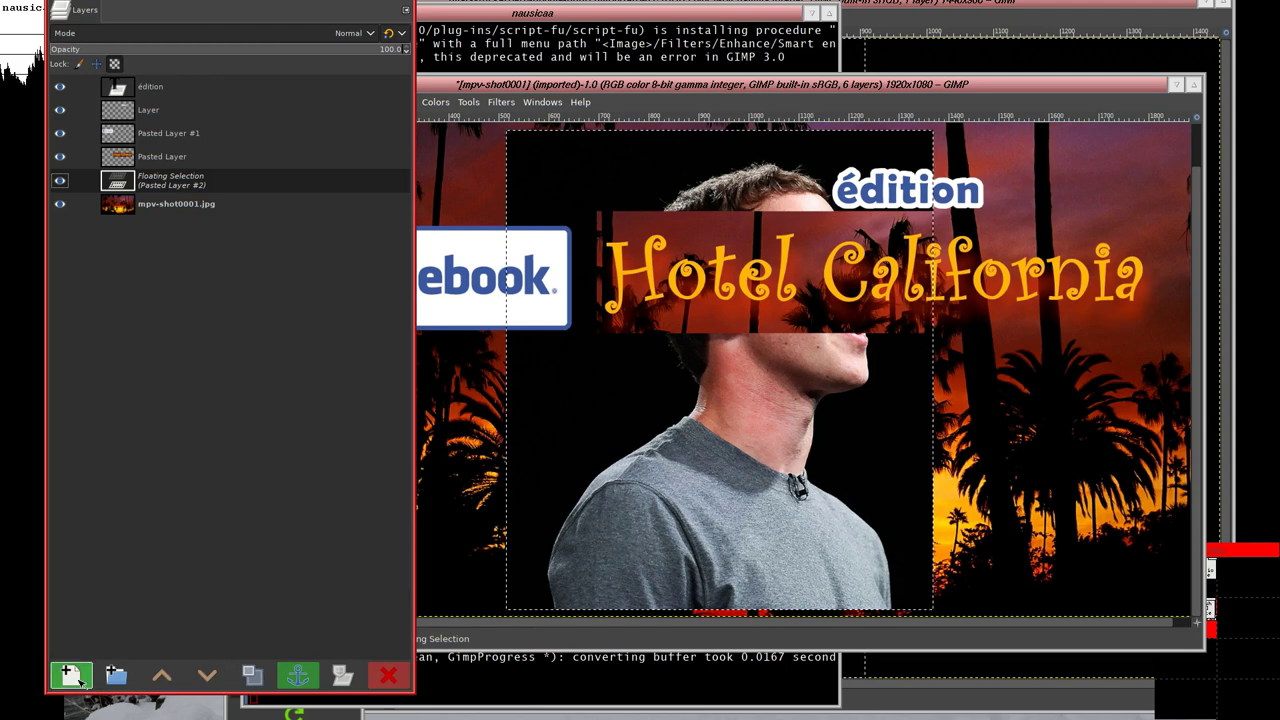
left_click(70, 676)
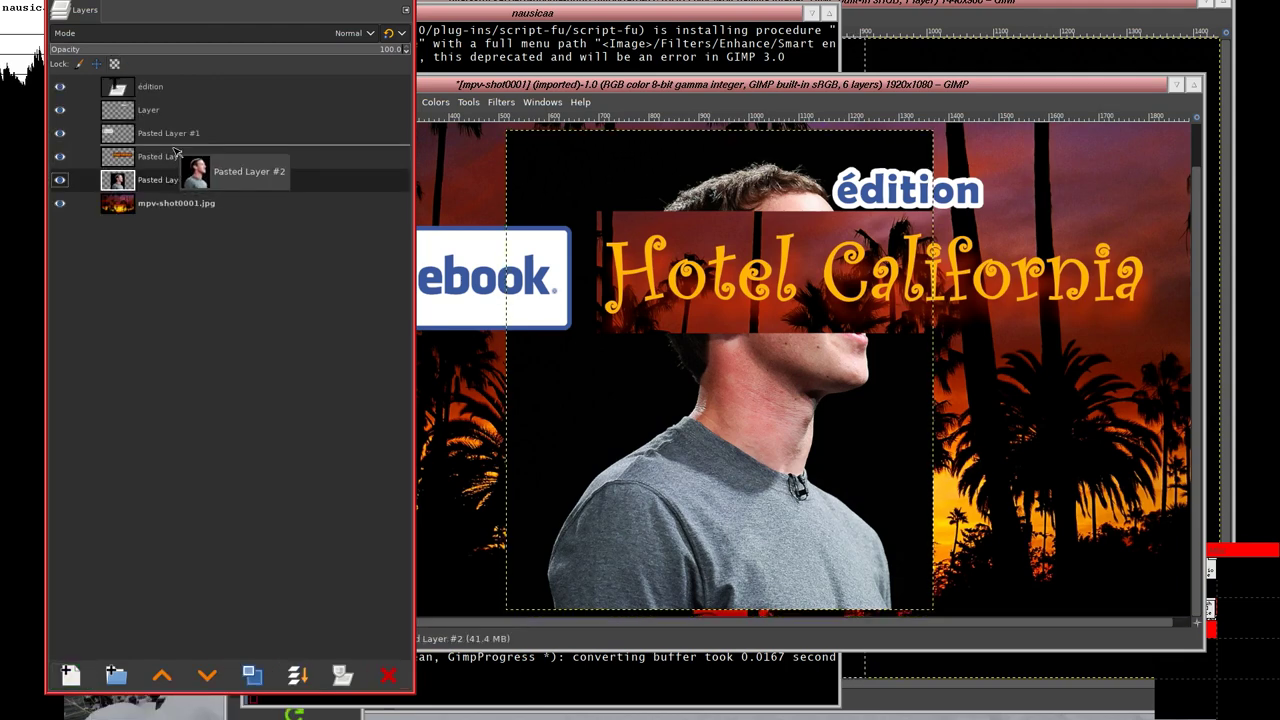
left_click_drag(176, 183, 180, 152)
left_click(723, 381)
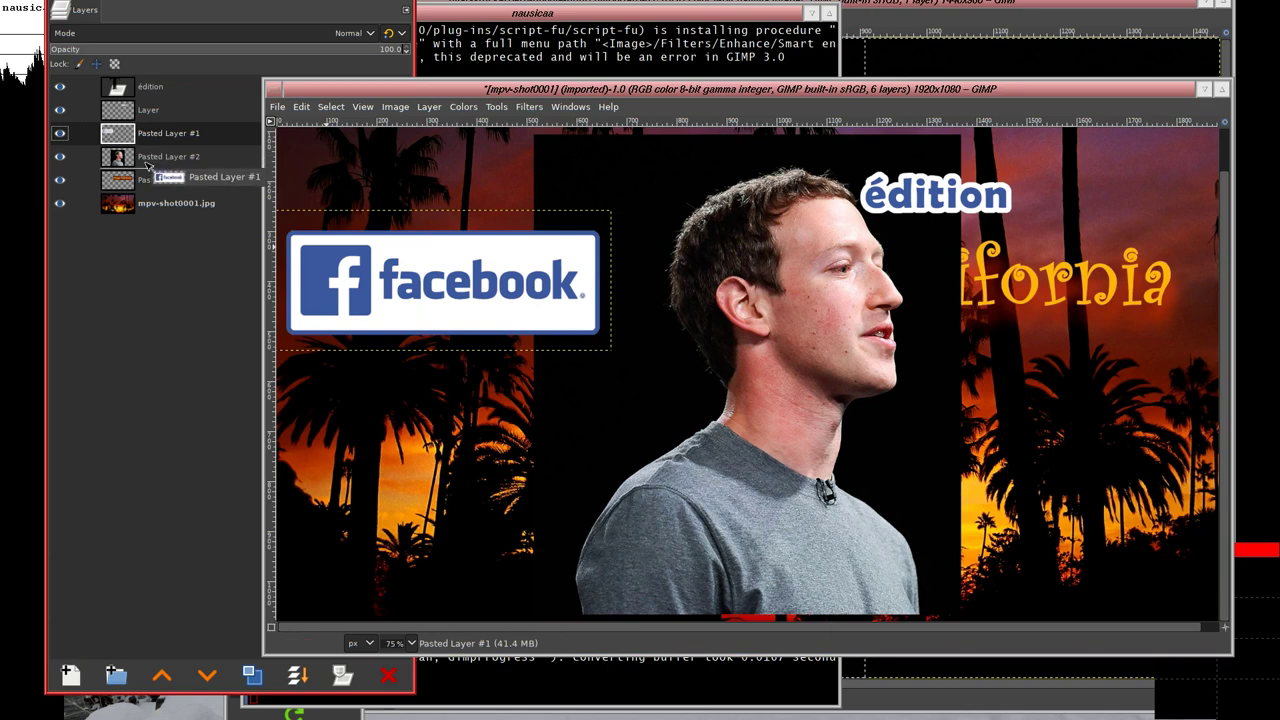
- Place the Facebook logo layer beneath the portrait layer, undoing an accidental logo move
left_click_drag(160, 136, 152, 170)
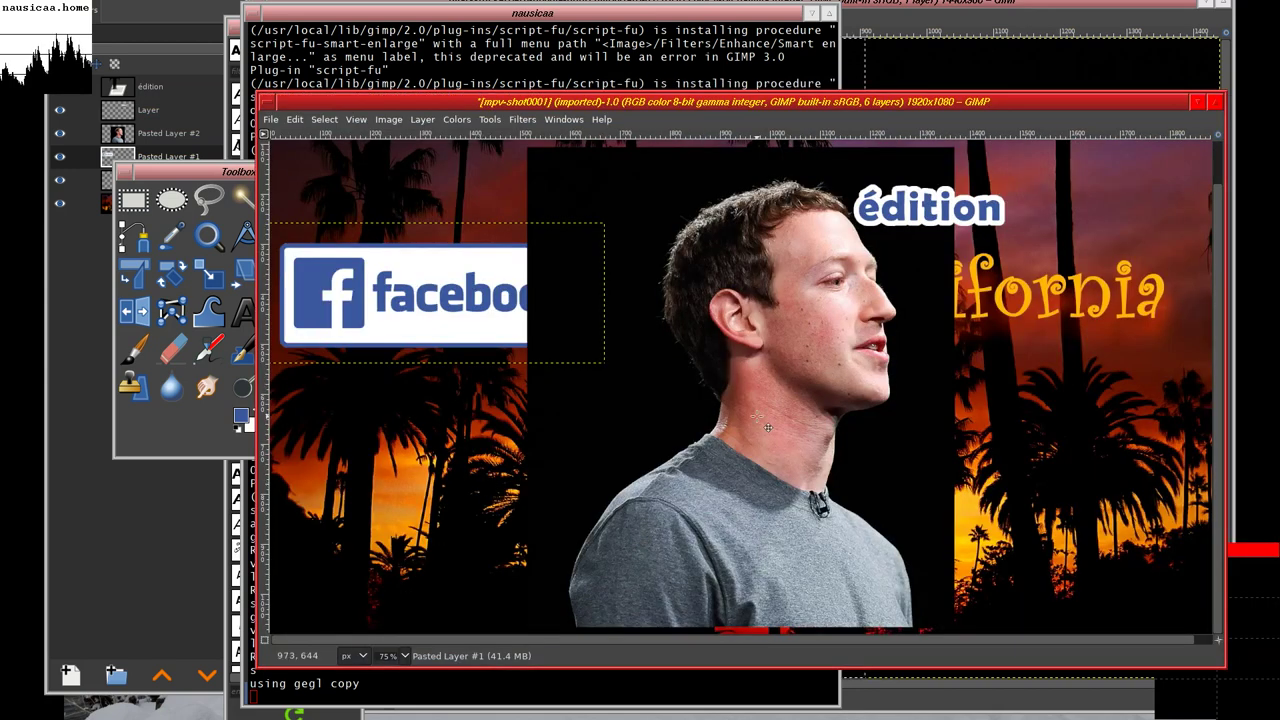
left_click_drag(767, 427, 547, 491)
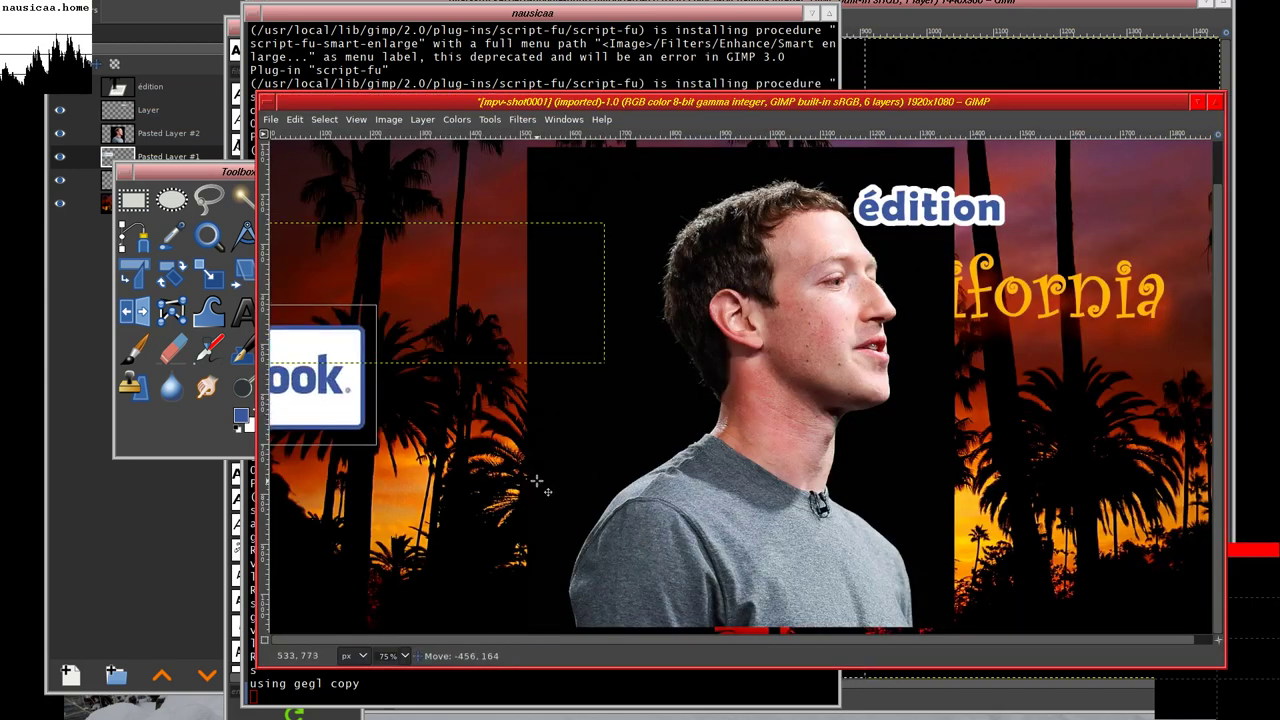
left_click(295, 119)
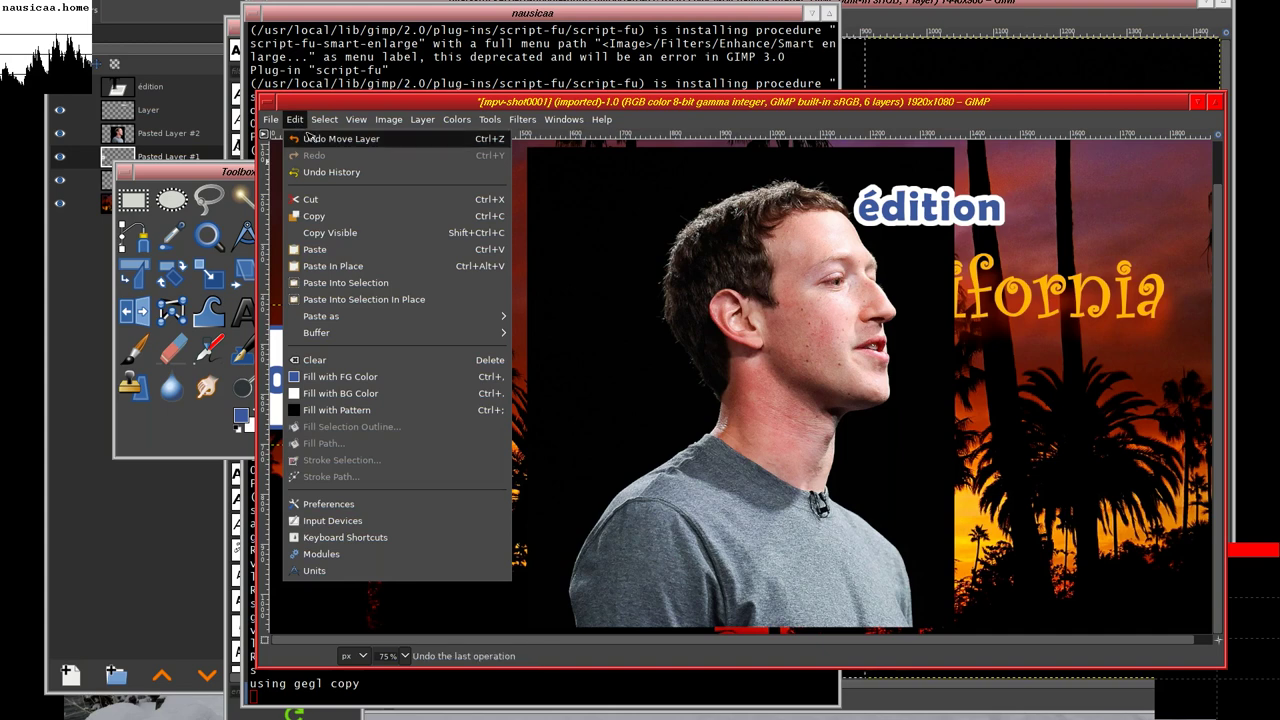
left_click(330, 138)
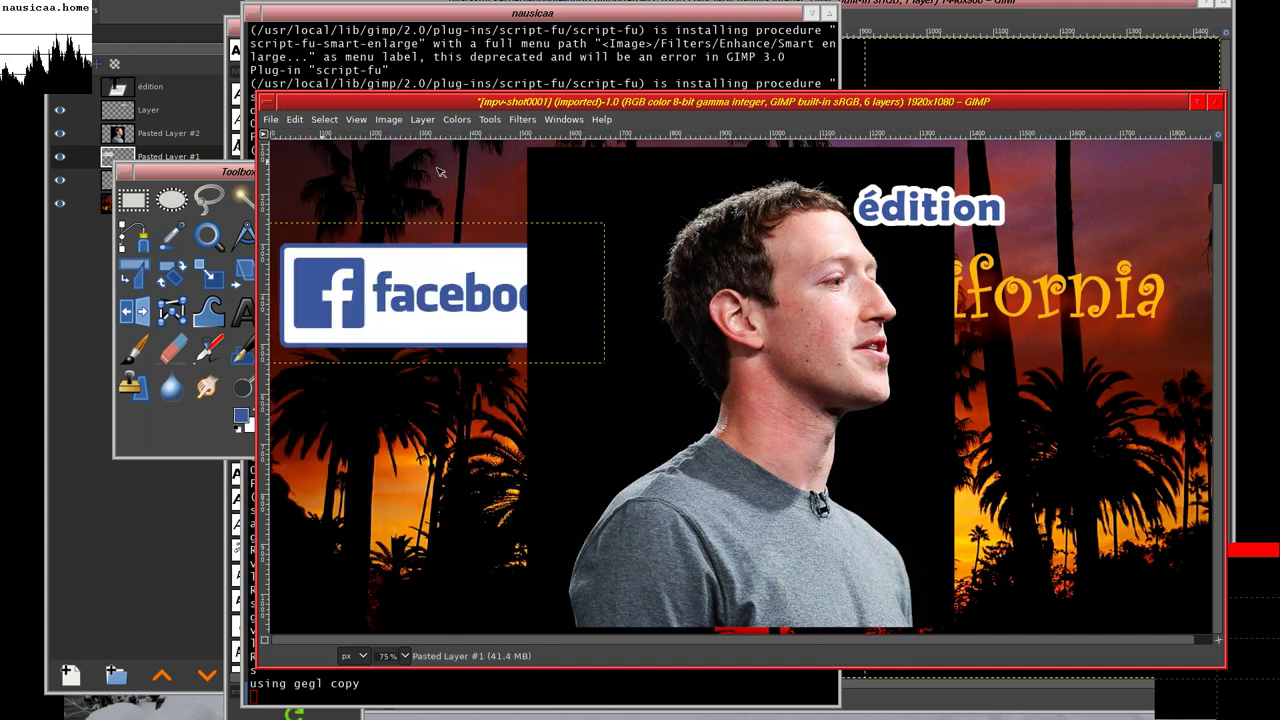
- Move the portrait layer to the left side of the thumbnail over the Facebook logo
left_click(137, 143)
mouse_move(920, 360)
left_mouse_down()
mouse_move(543, 490)
mouse_move(640, 441)
left_mouse_up()
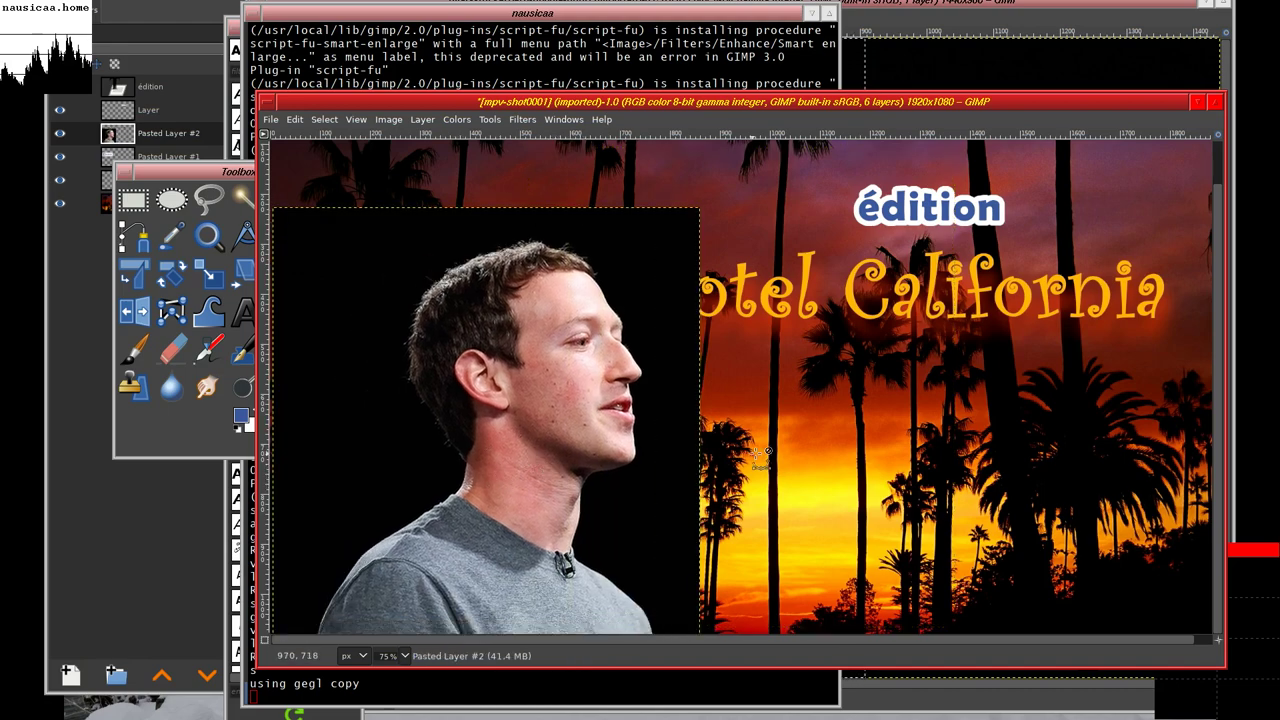
key("alt+Tab")
key("alt+Tab")
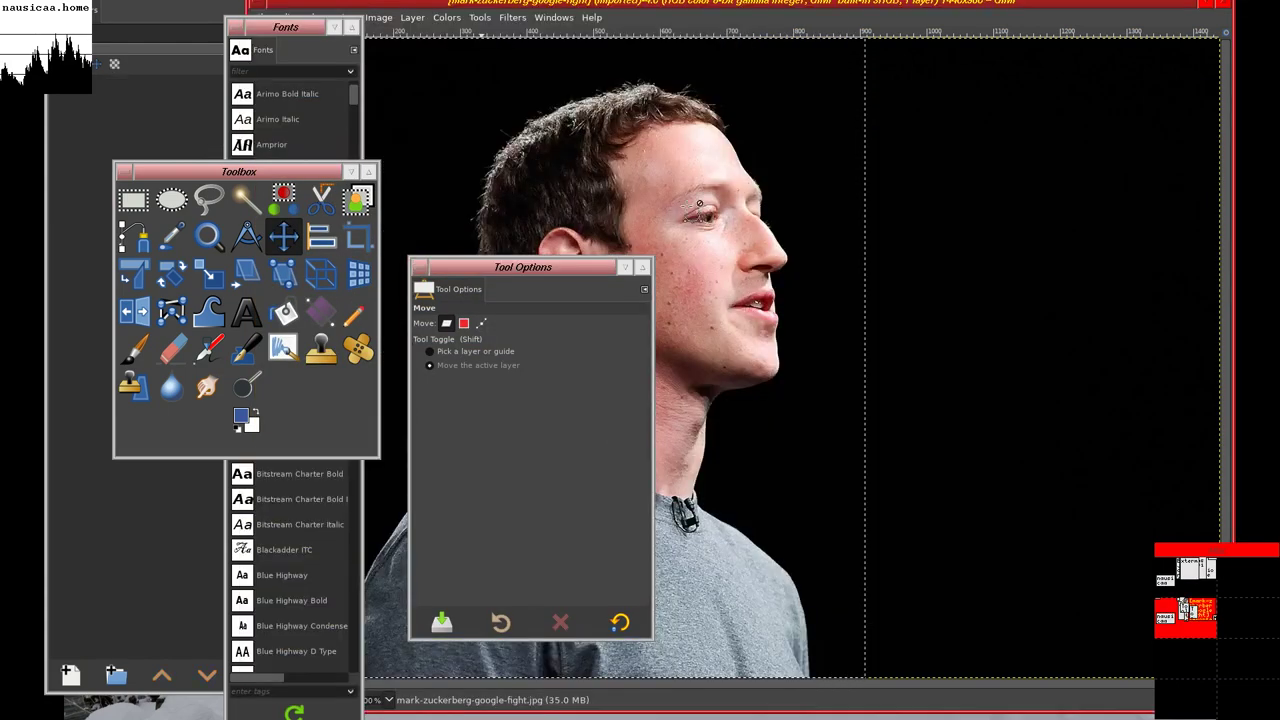
- Select the source photo's black background by colour, then close it discarding changes
left_click(699, 205)
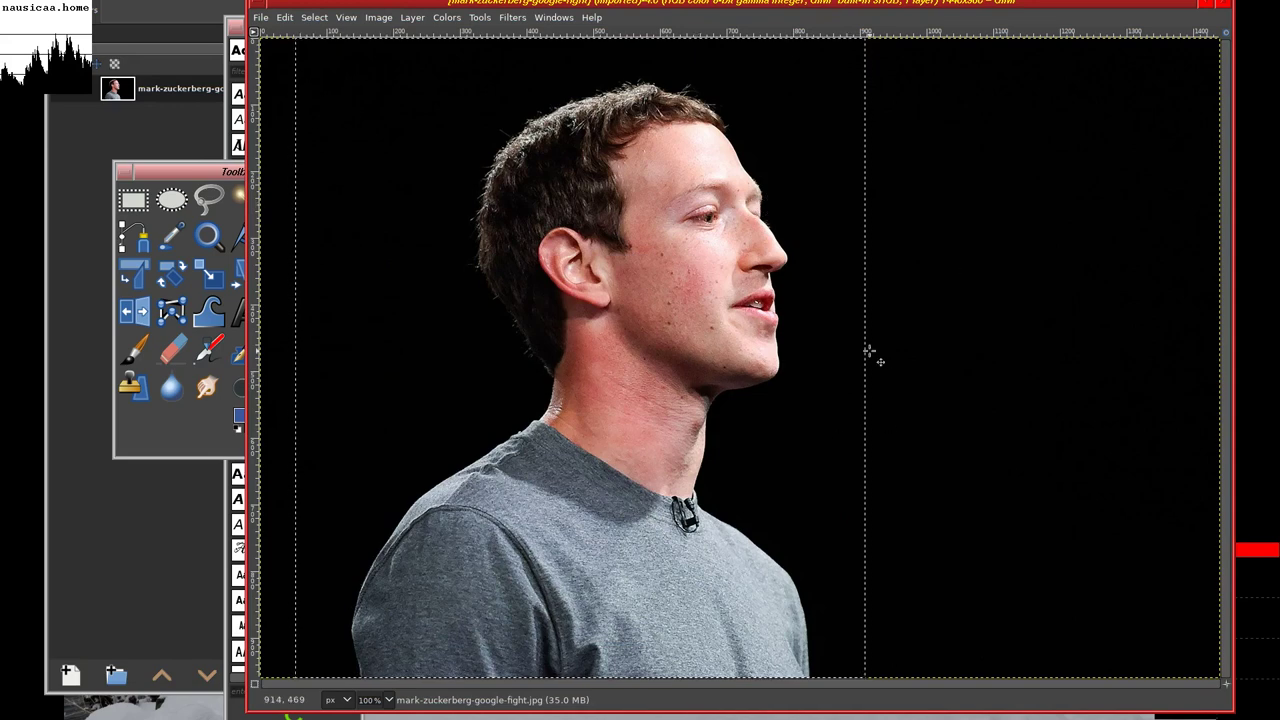
left_click(180, 171)
left_click(245, 200)
left_click(796, 124)
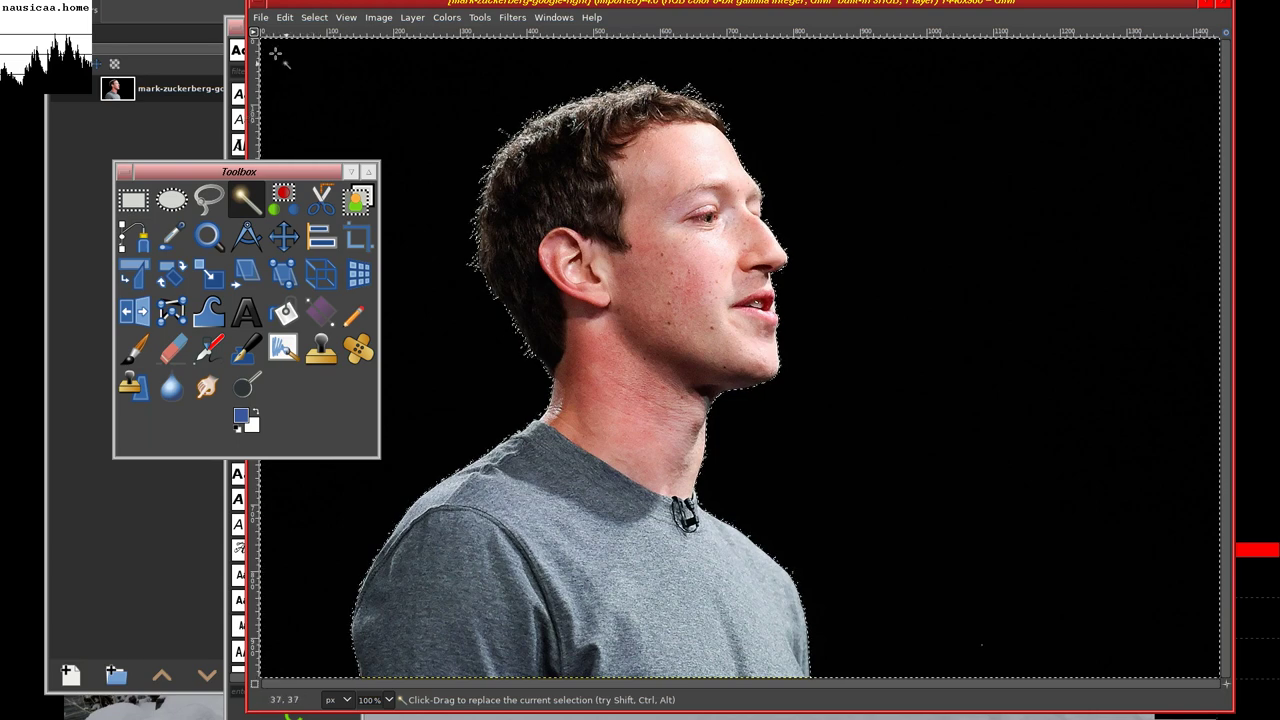
left_click(260, 17)
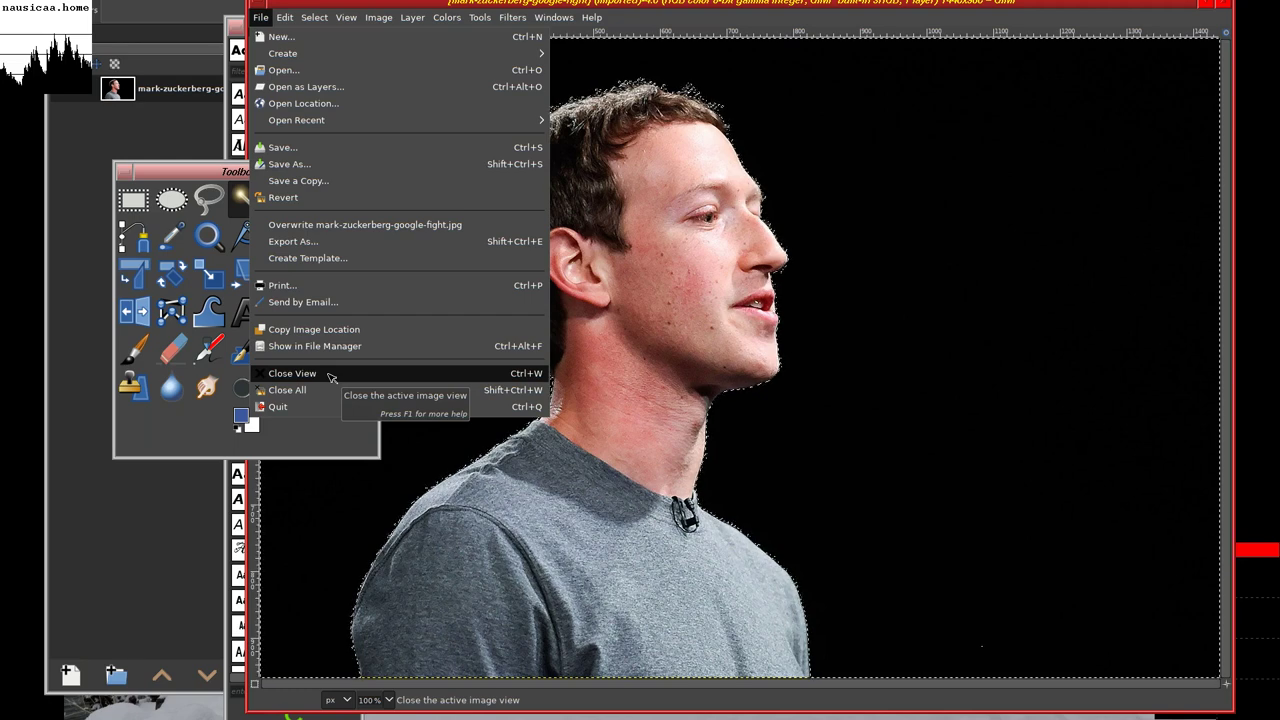
left_click(292, 373)
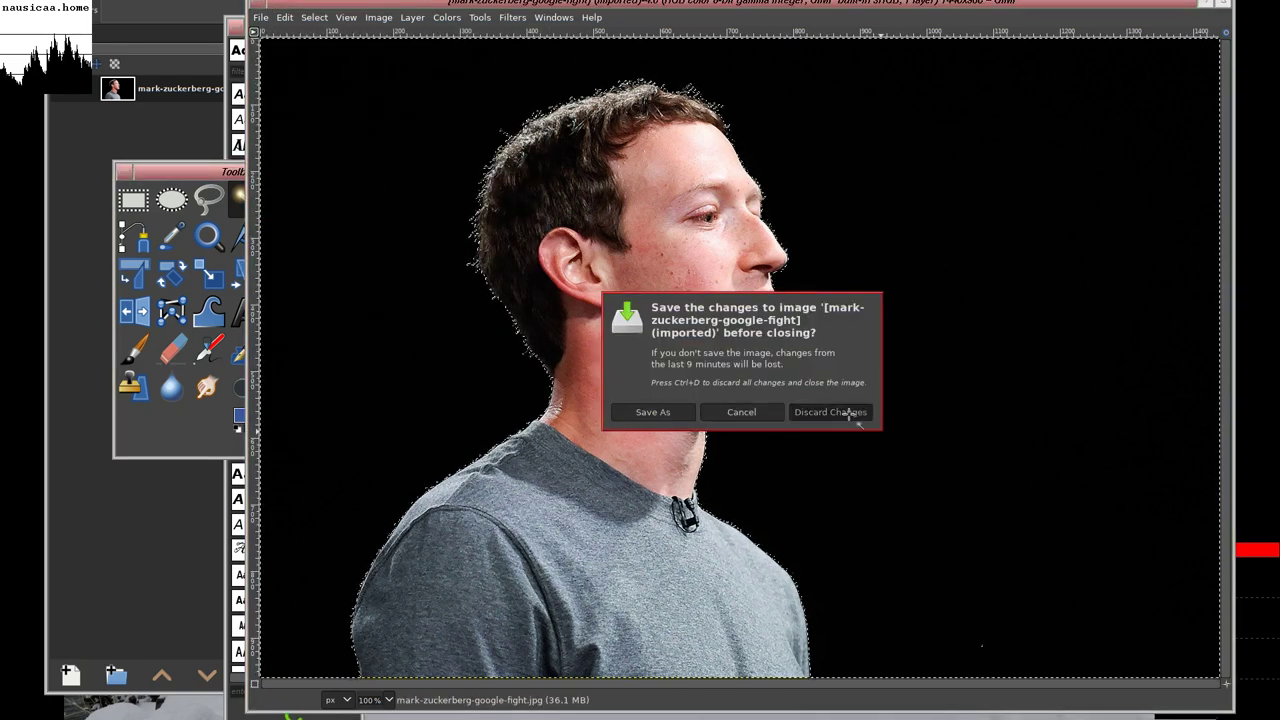
left_click(830, 412)
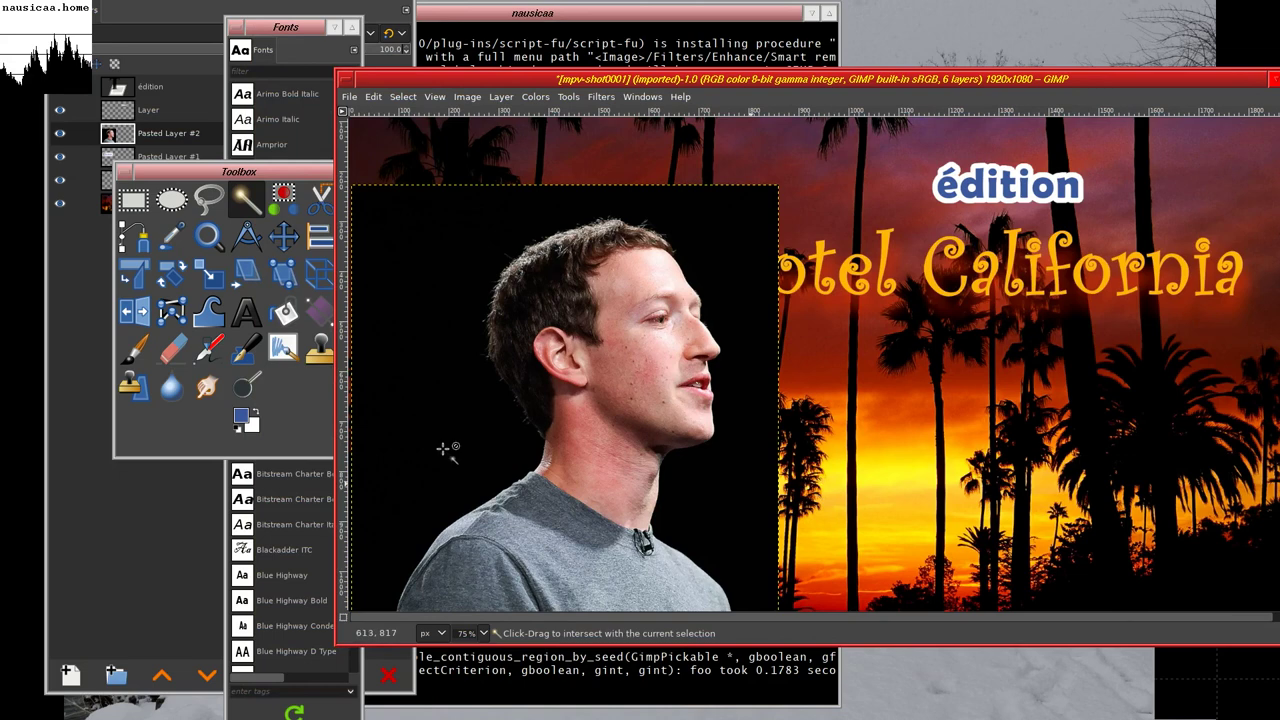
- Add a White (full opacity) layer mask to Pasted Layer #2
left_click_drag(289, 430, 343, 613)
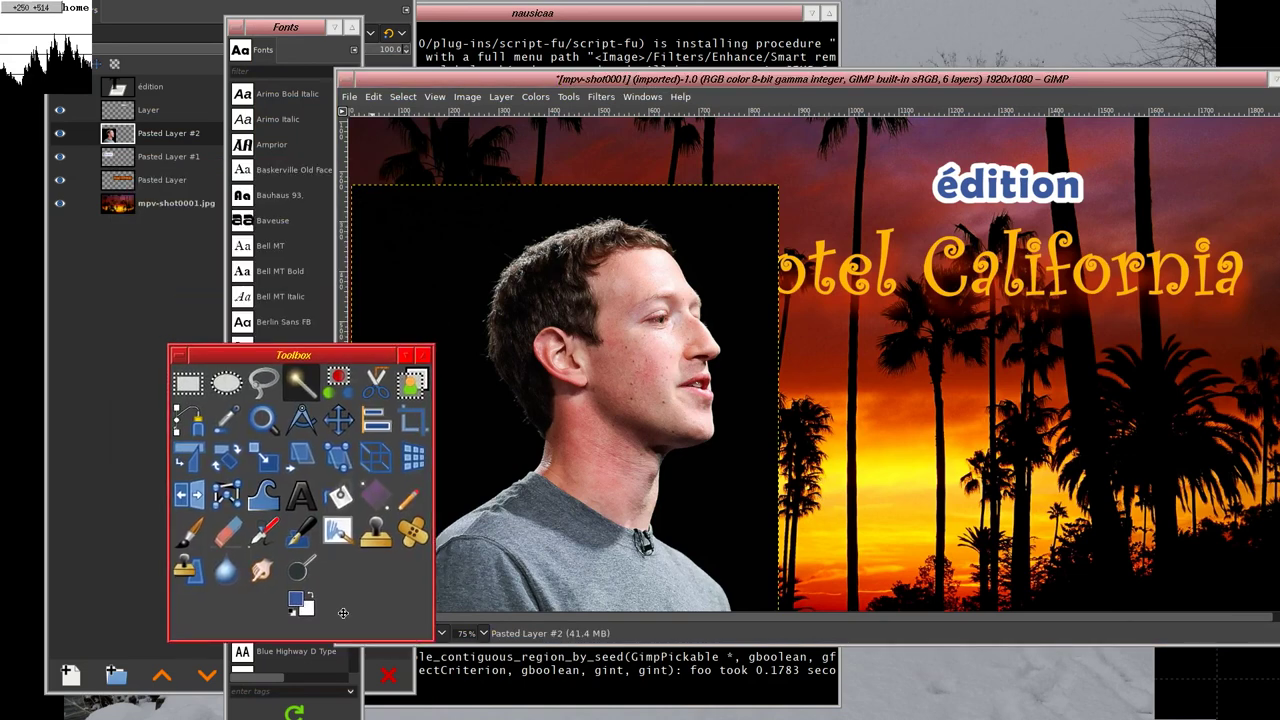
left_click(165, 150)
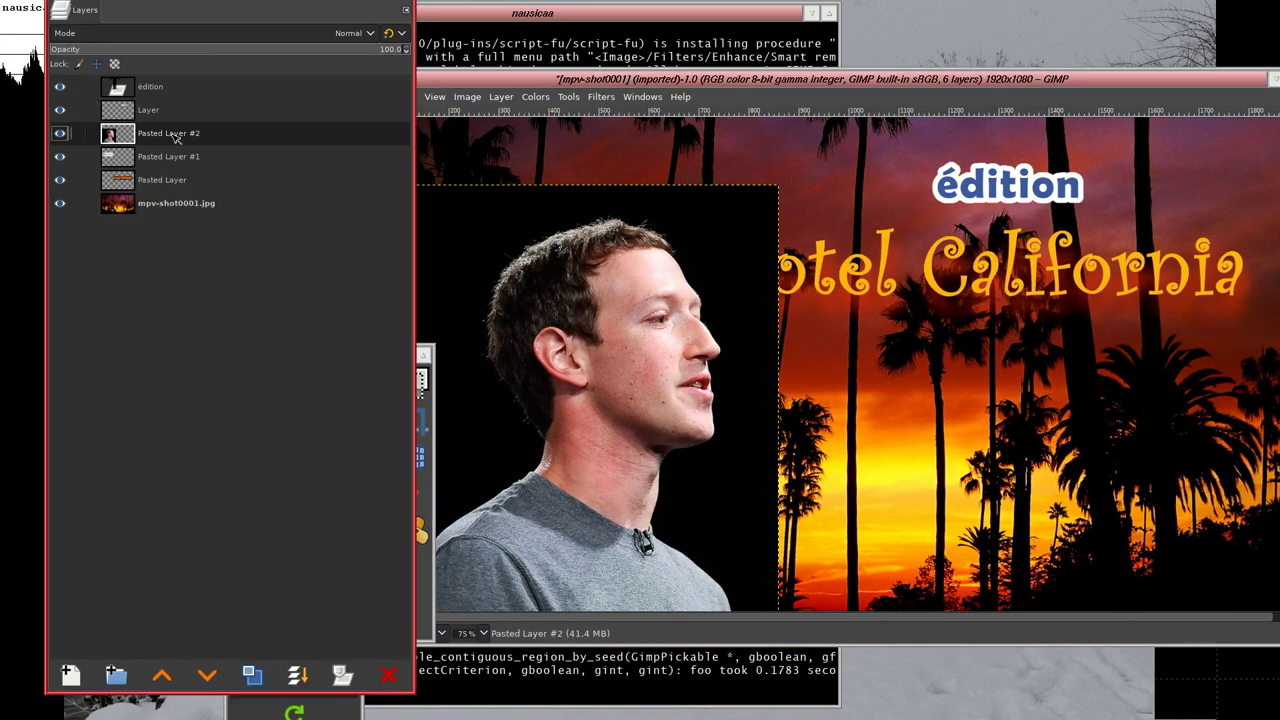
right_click(174, 137)
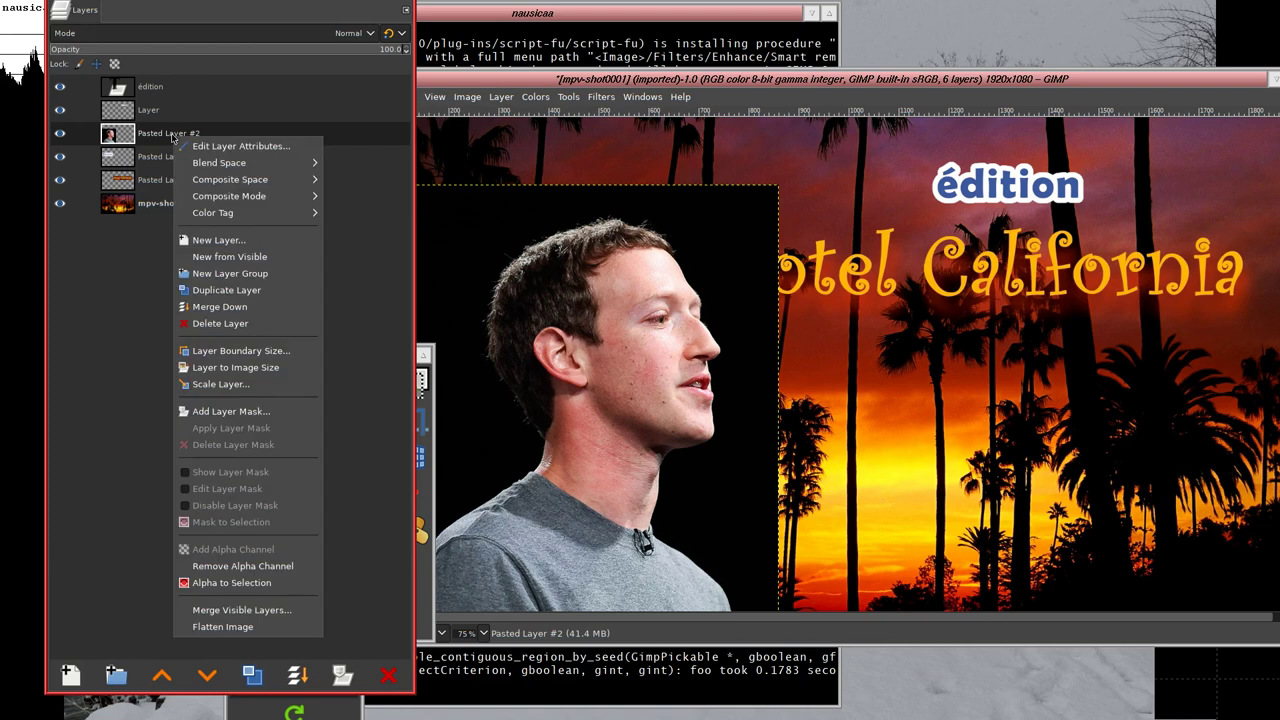
left_click(265, 412)
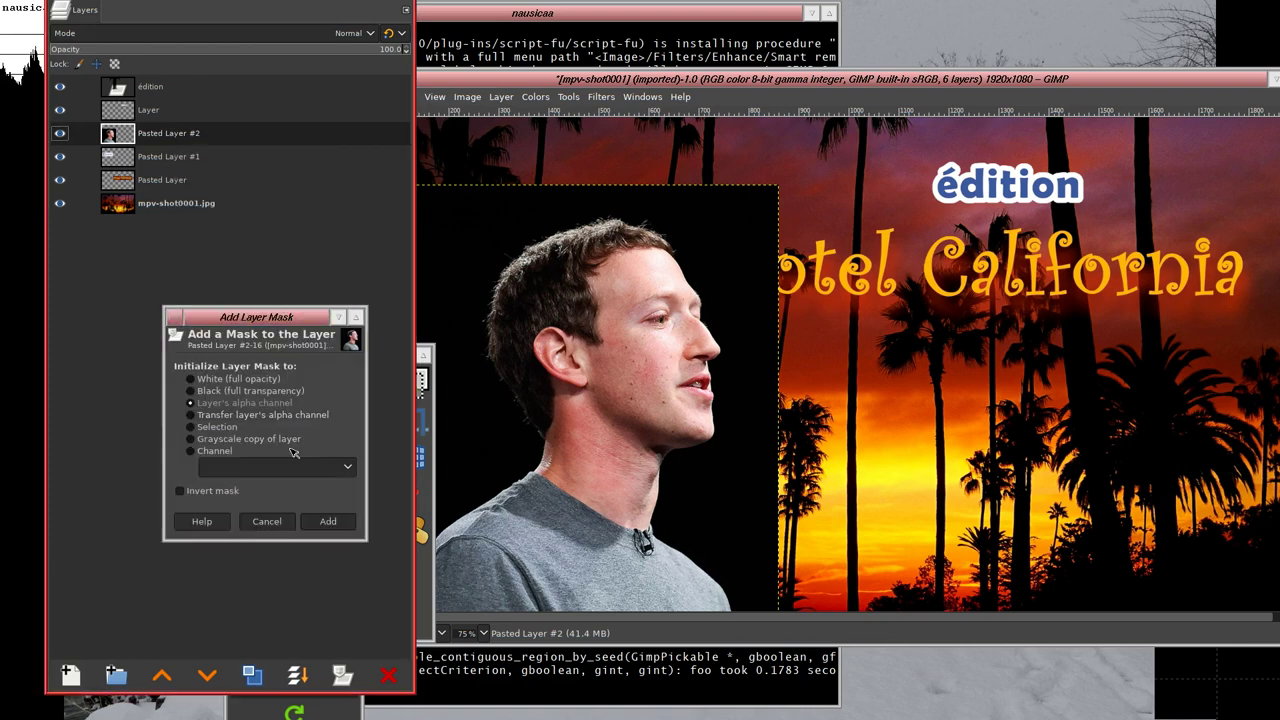
left_click(327, 522)
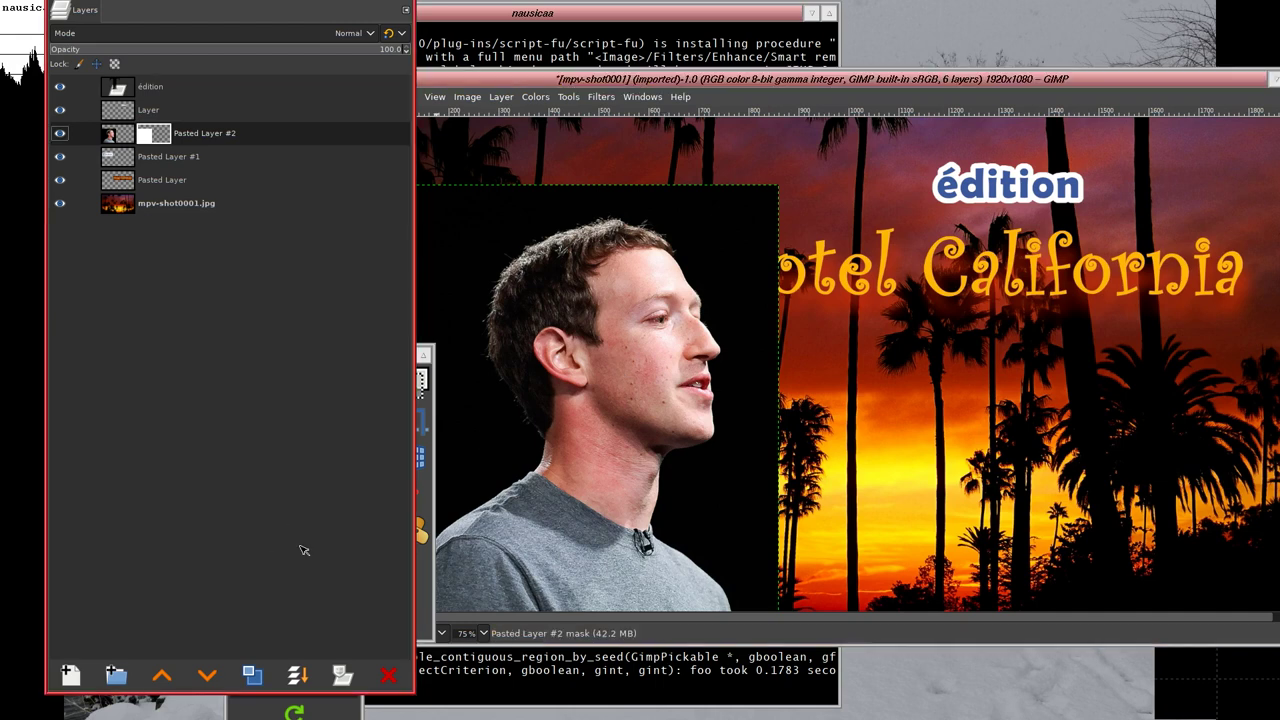
left_click_drag(300, 553, 228, 548)
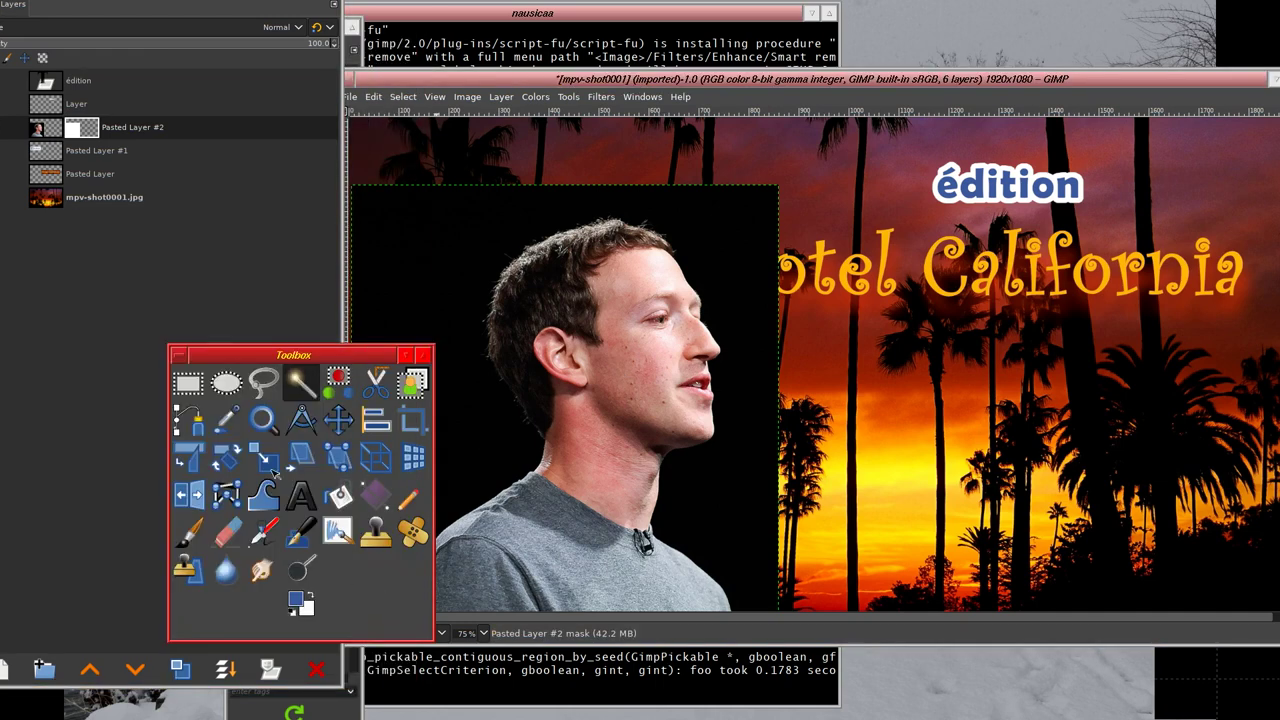
- Set the foreground colour to black and keep the background white
left_click_drag(345, 588, 268, 469)
left_click(224, 481)
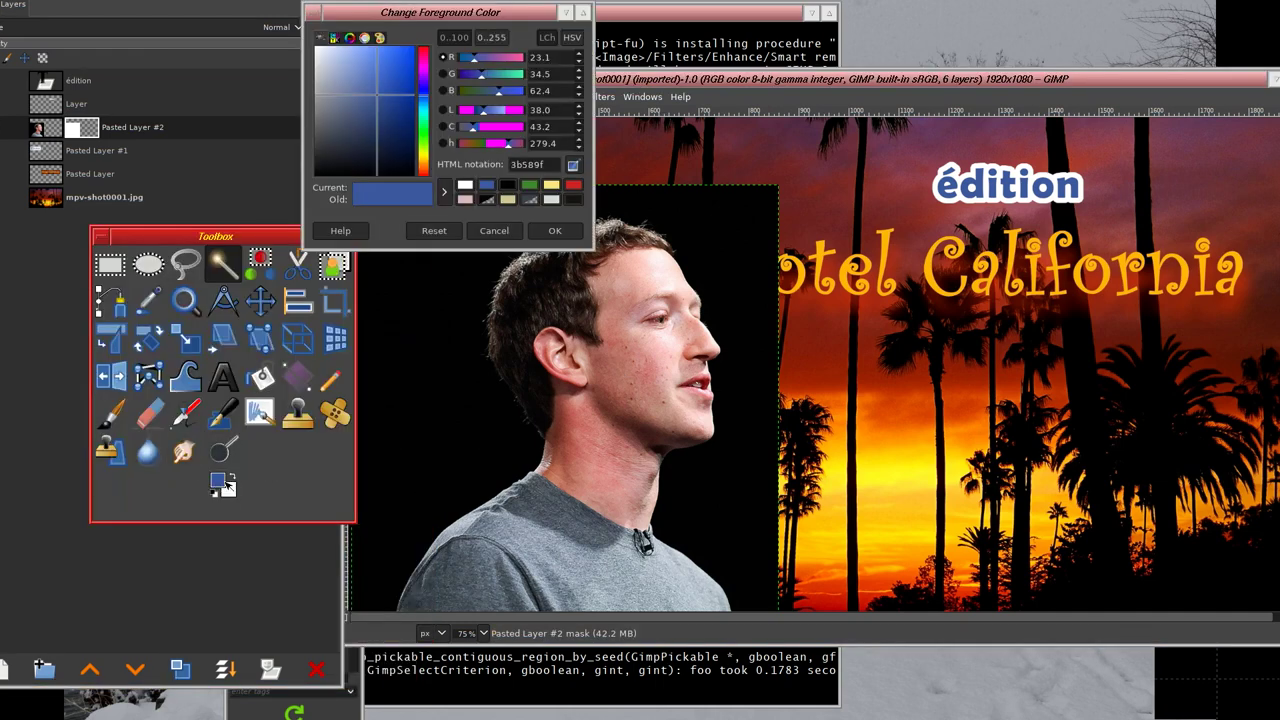
left_click(510, 187)
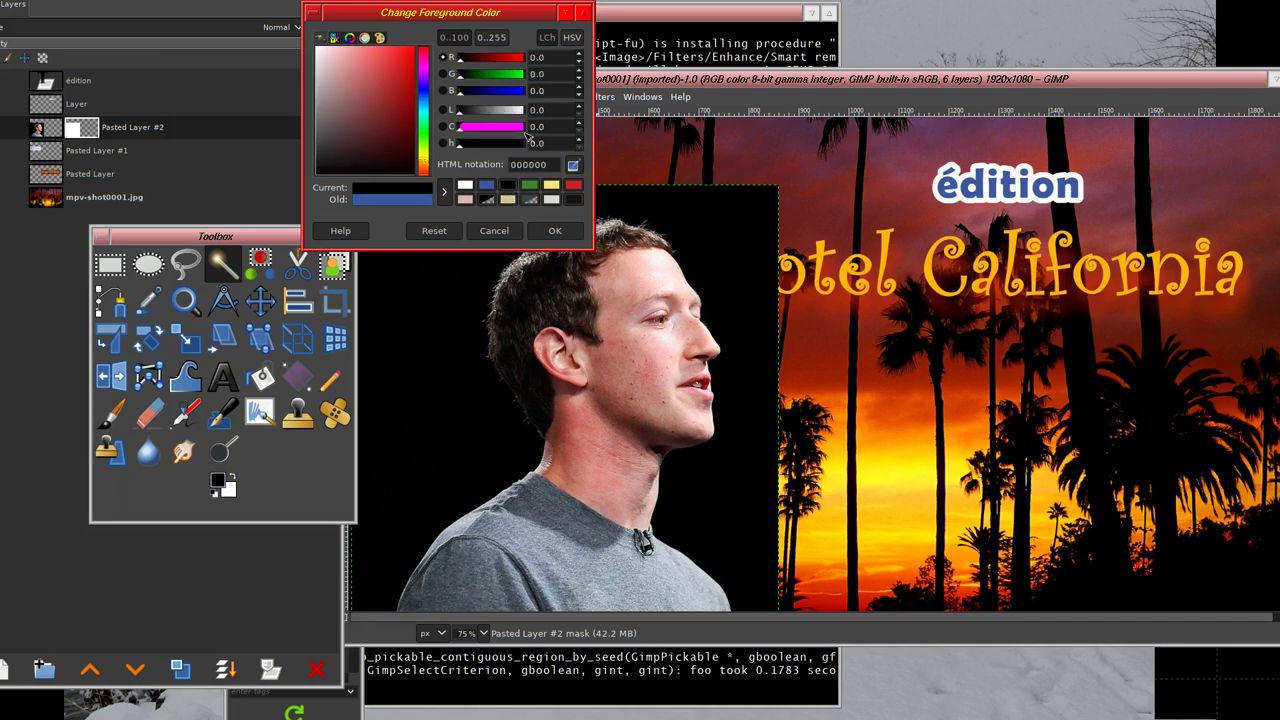
left_click(555, 230)
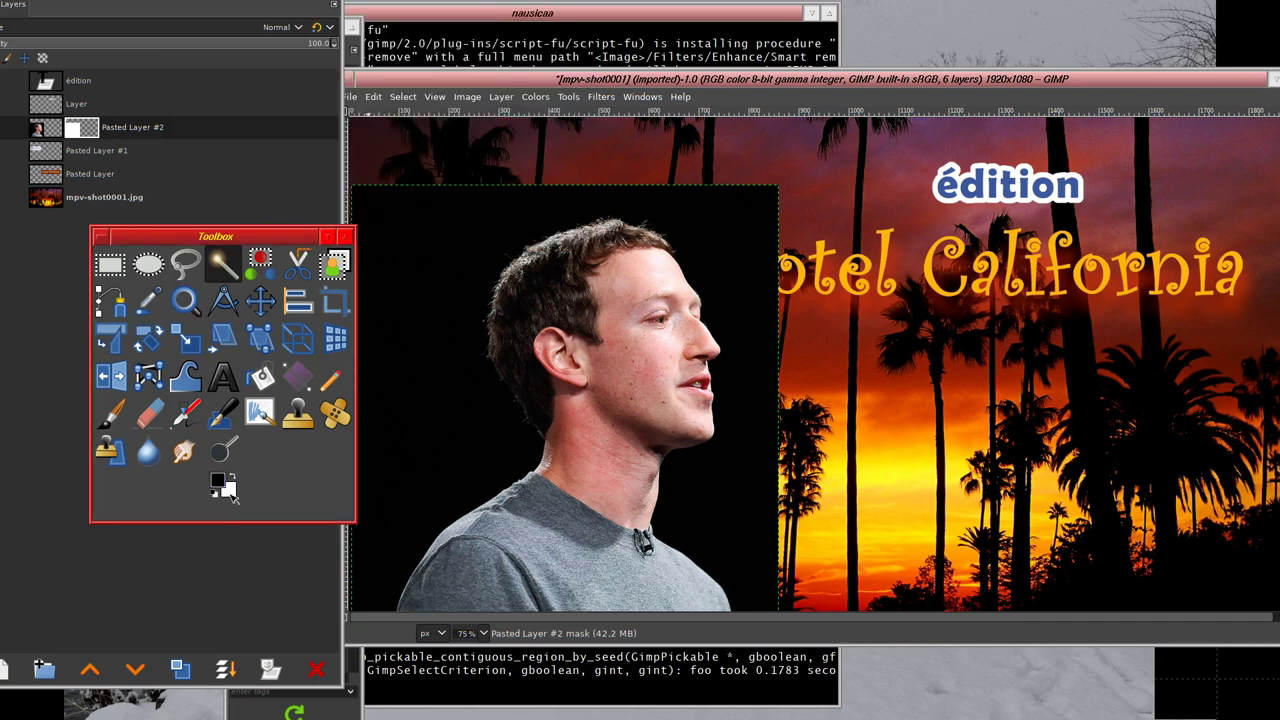
left_click(231, 492)
left_click(555, 230)
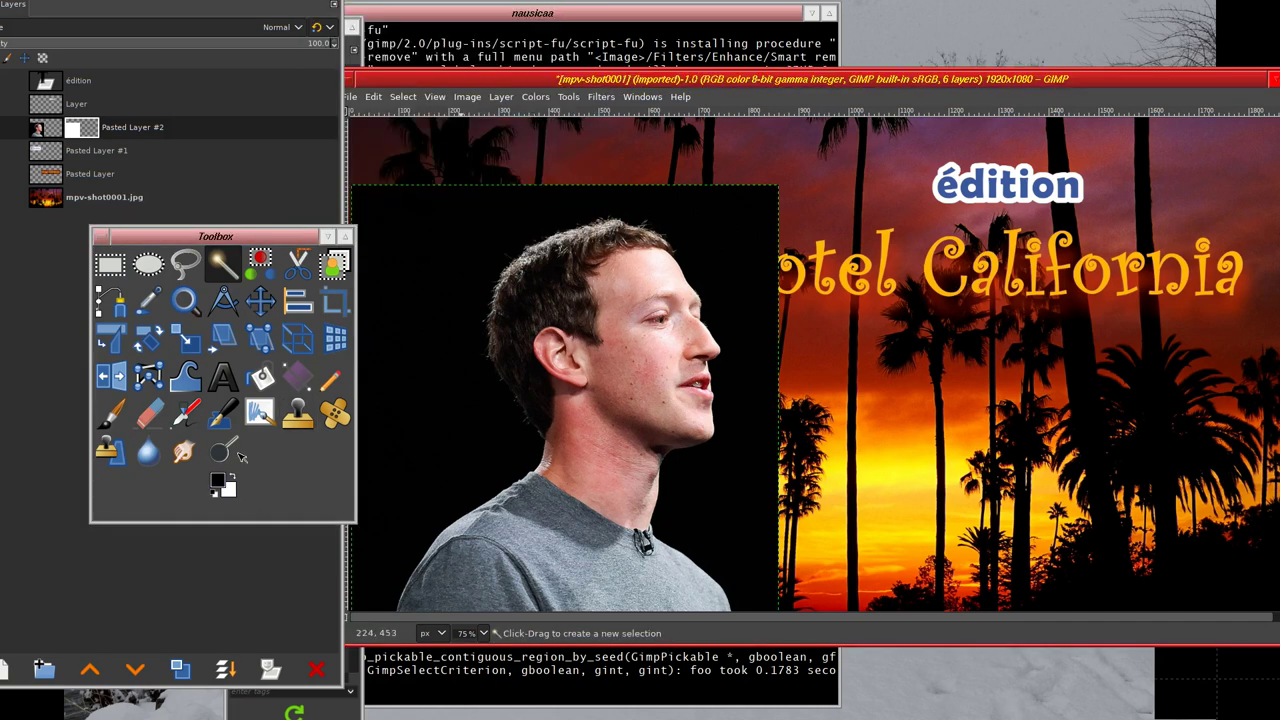
- Show the Fuzzy Select tool options beside the canvas, threshold 5.7
left_click_drag(288, 467, 262, 553)
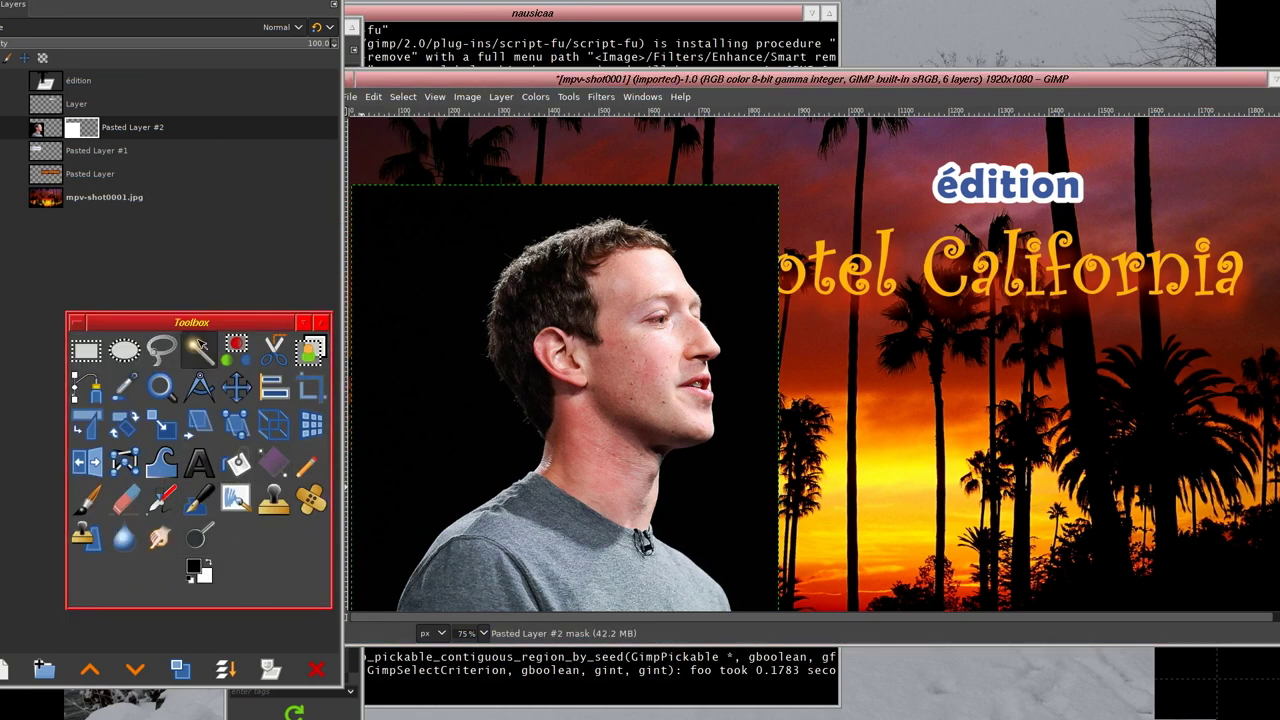
double_click(199, 347)
left_click_drag(530, 258, 197, 252)
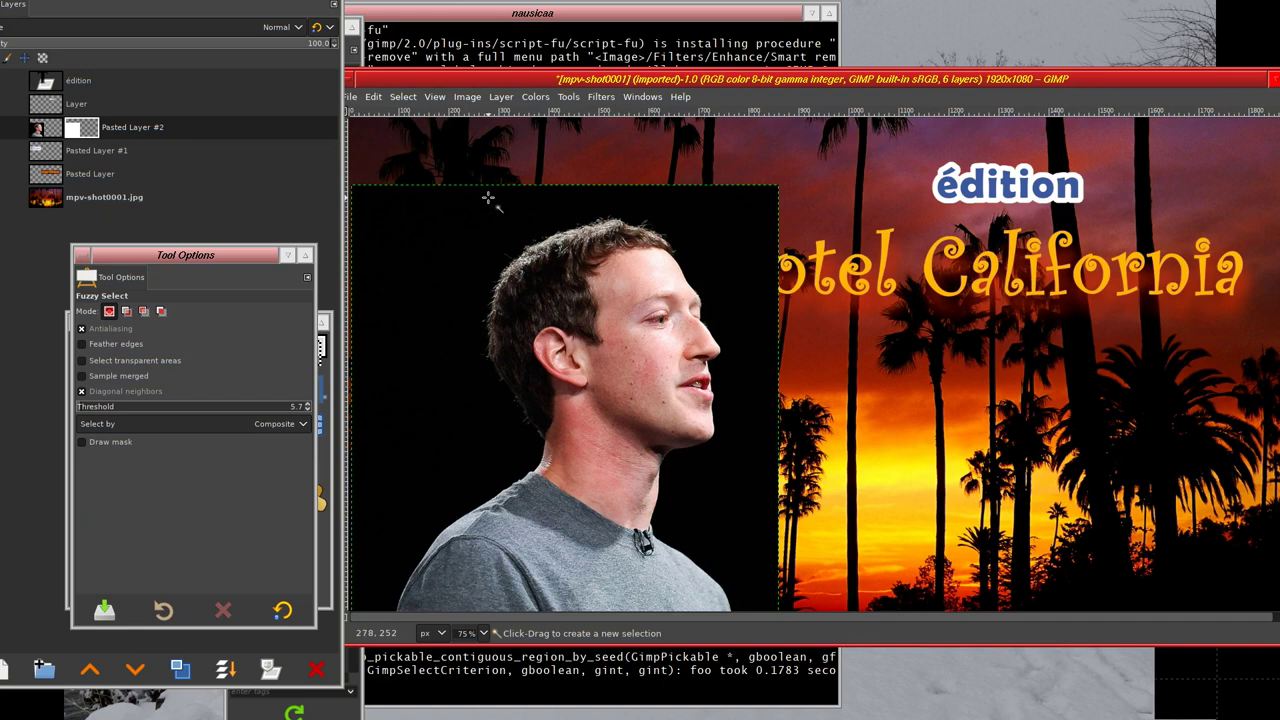
- Fuzzy-select the black background around the person on the portrait layer
left_click(45, 127)
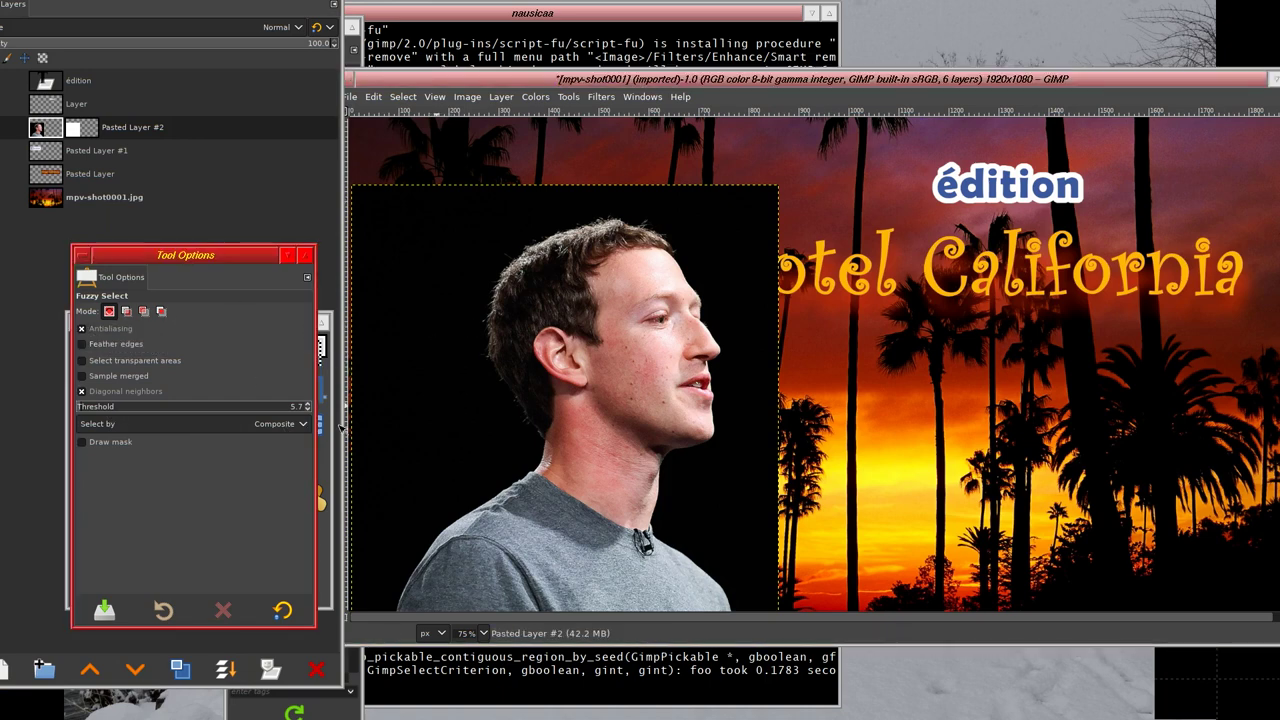
left_click(423, 406)
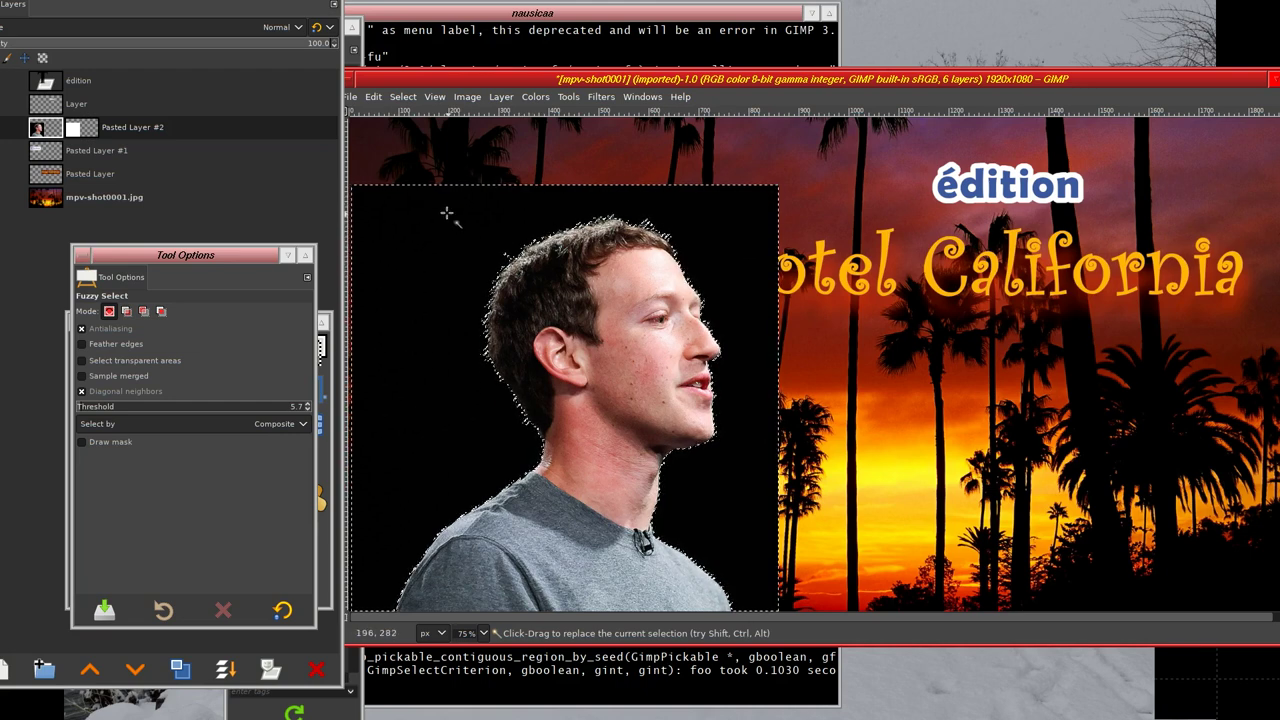
left_click_drag(251, 523, 881, 539)
- Fill the selection with black on the portrait's layer mask to hide the background
left_click(91, 129)
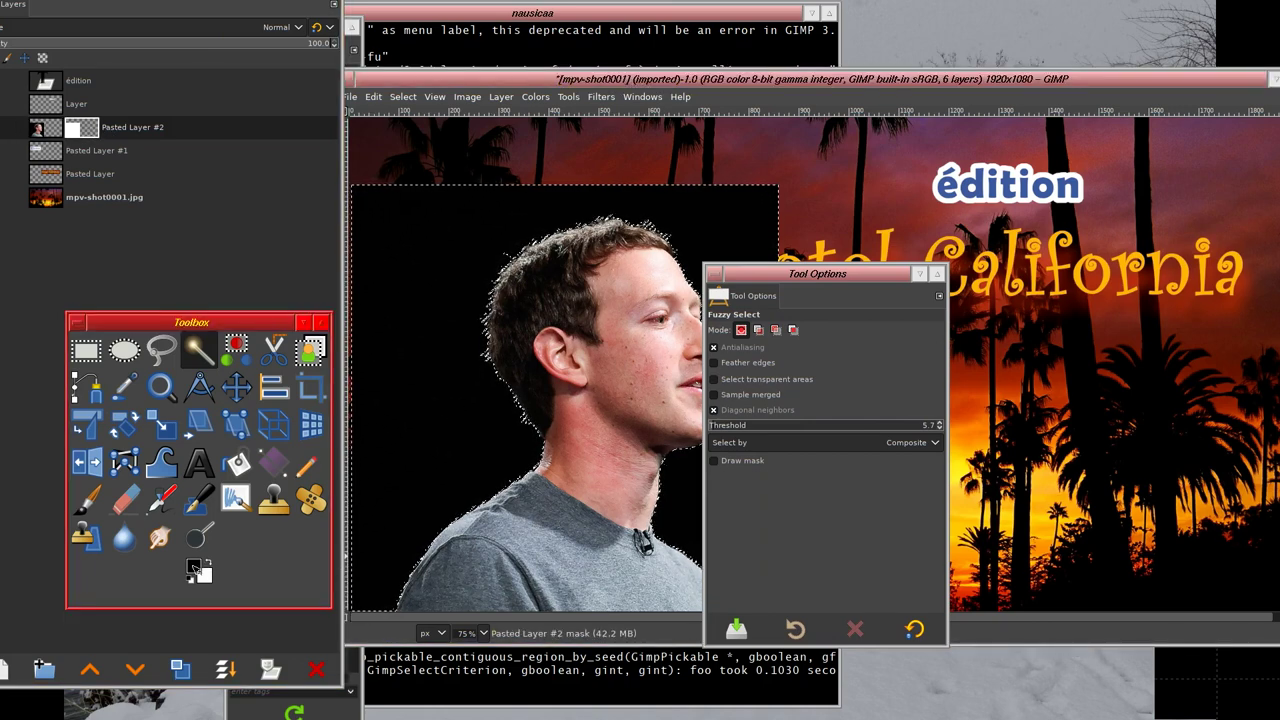
left_click_drag(194, 566, 428, 455)
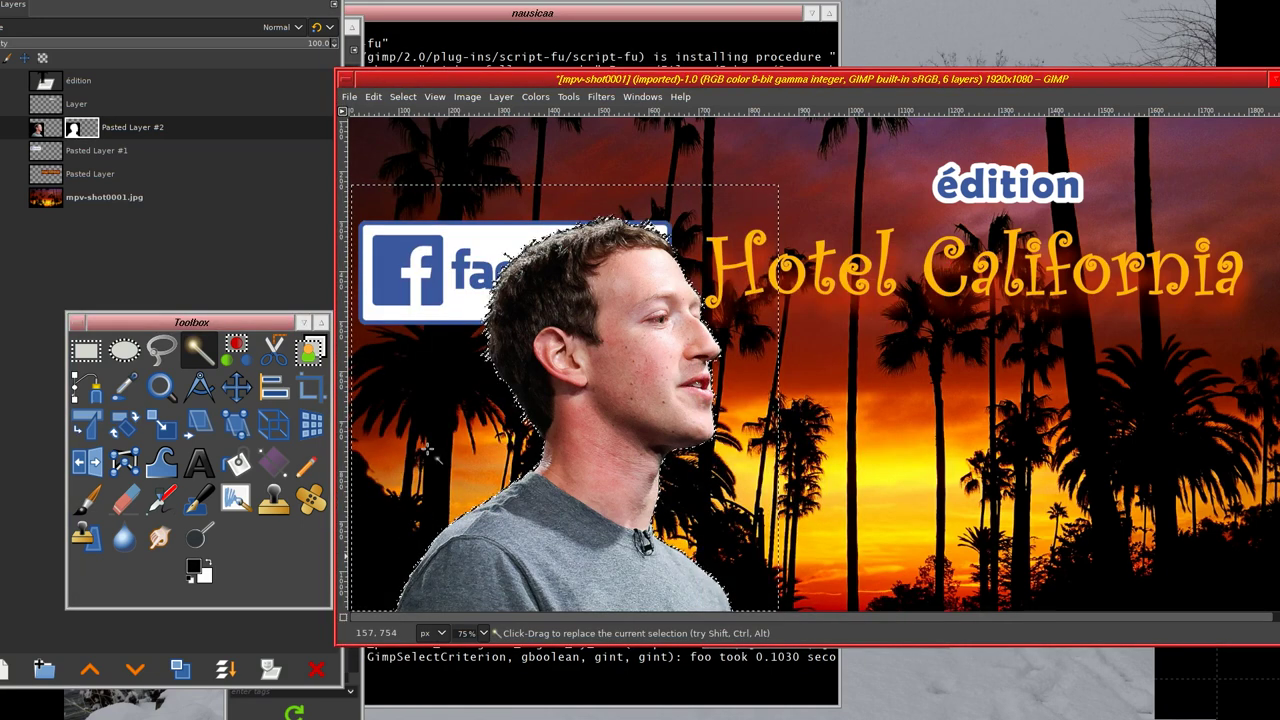
key("ctrl")
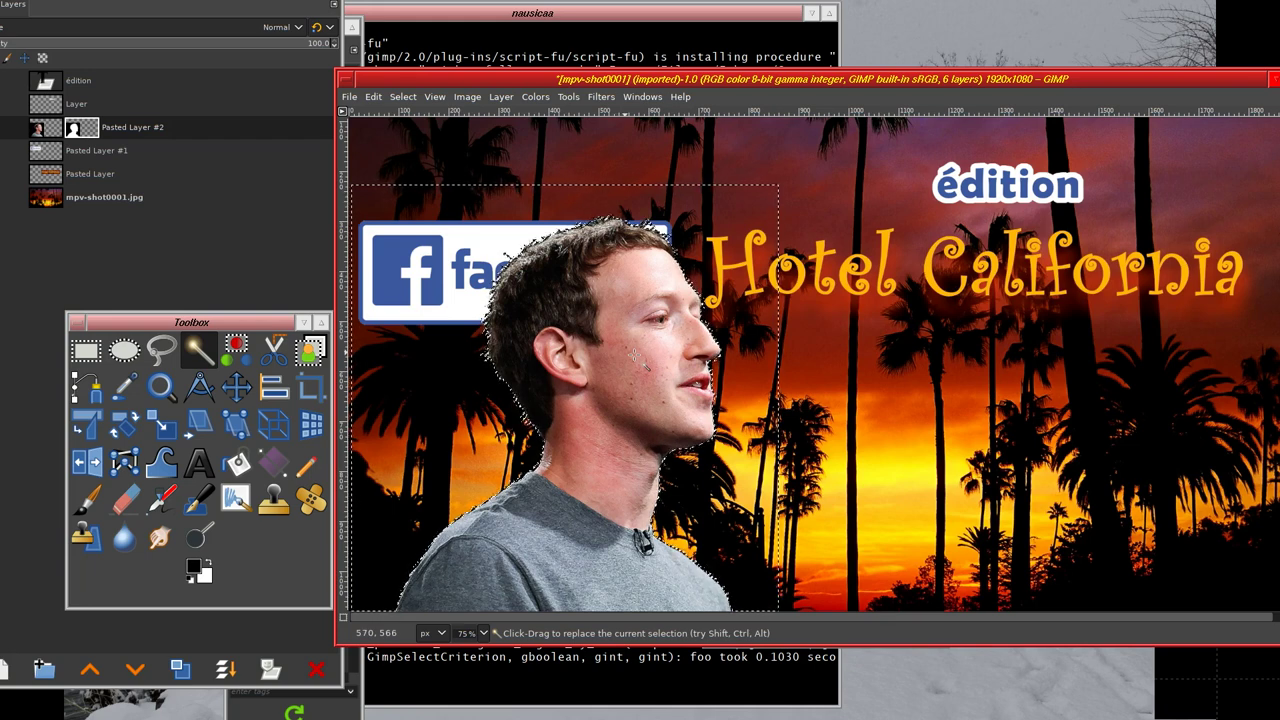
left_click(86, 500)
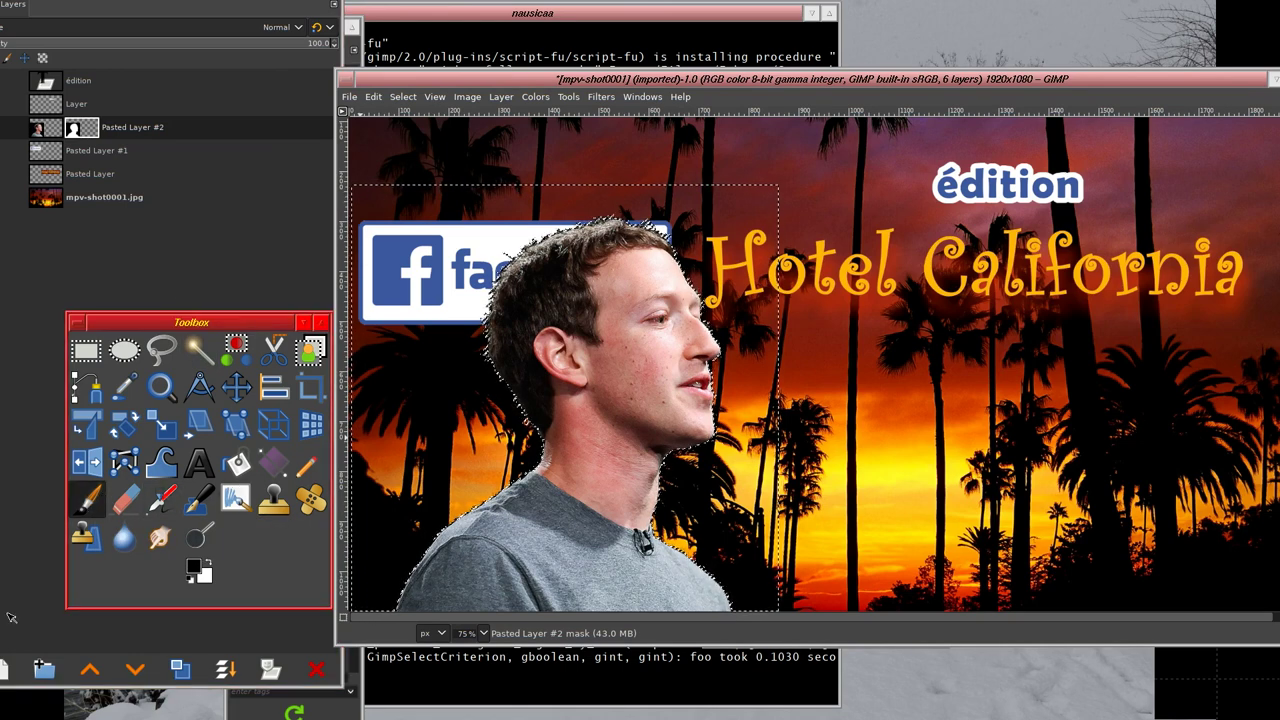
left_click_drag(45, 572, 100, 581)
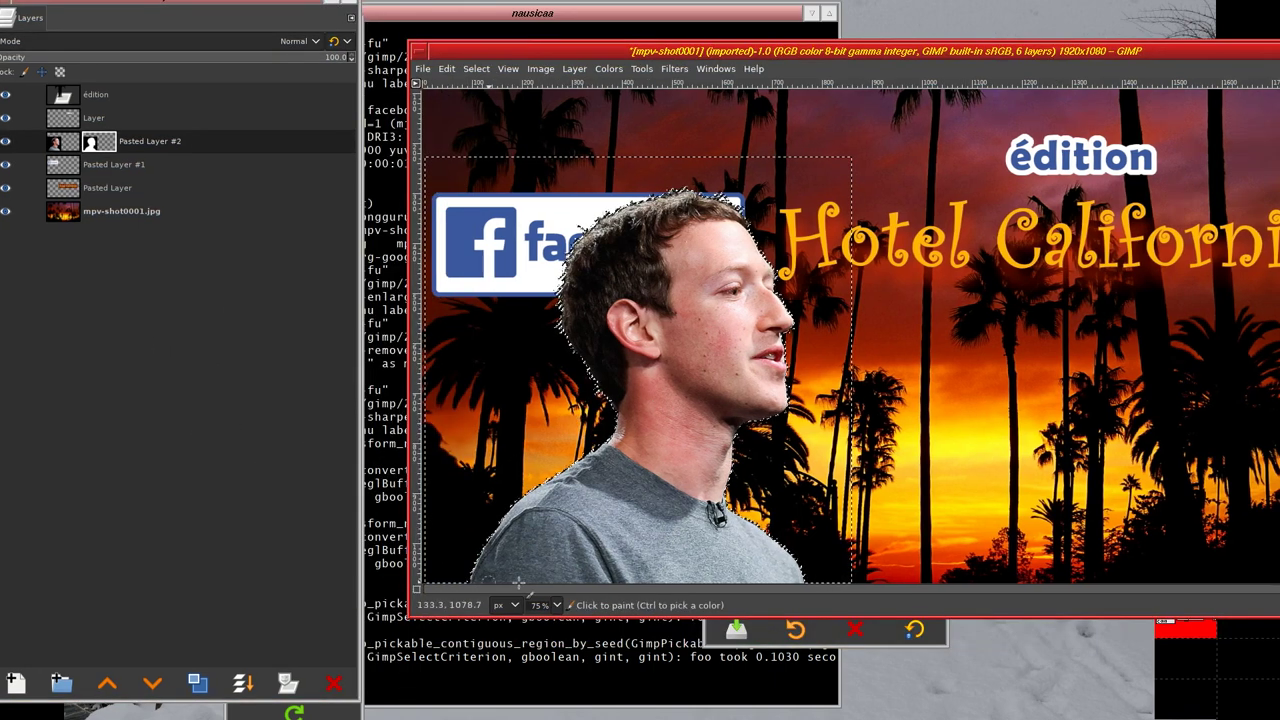
- Zoom to 200% and hide the mpv-shot0001.jpg and Pasted Layer palm-tree layers
left_click(557, 605)
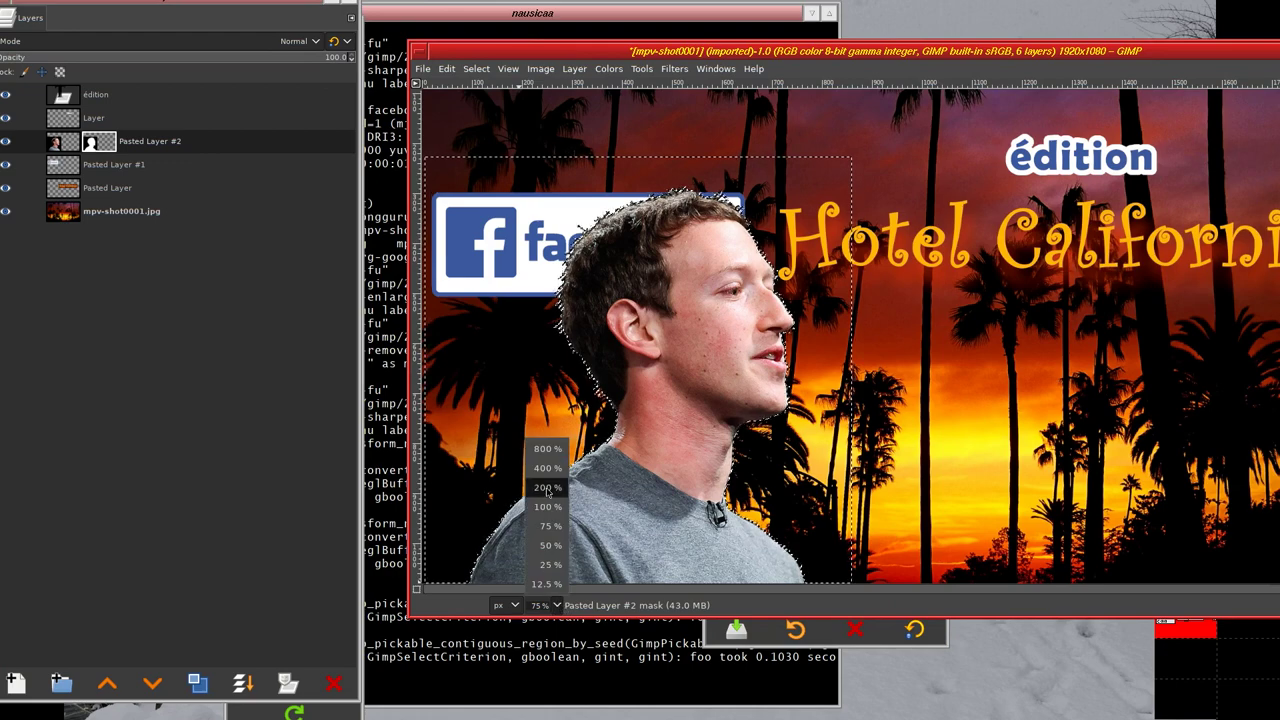
left_click(545, 517)
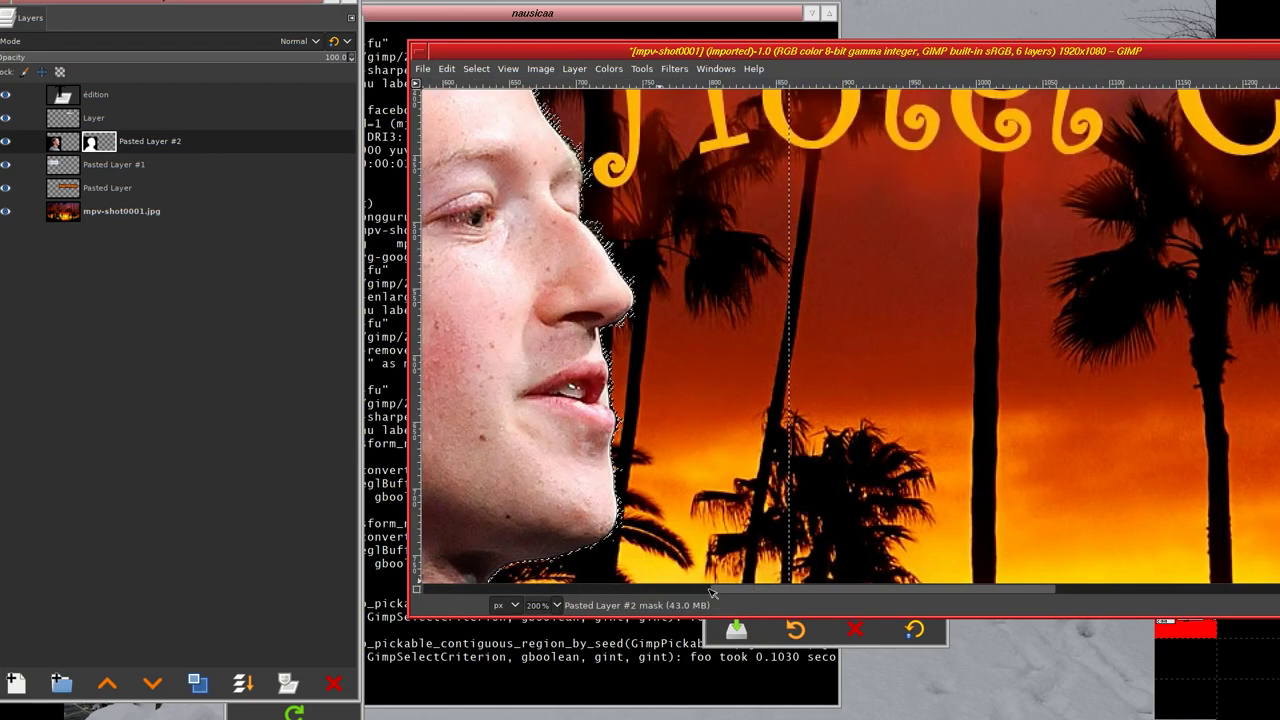
scroll(598, 565, "left", 10)
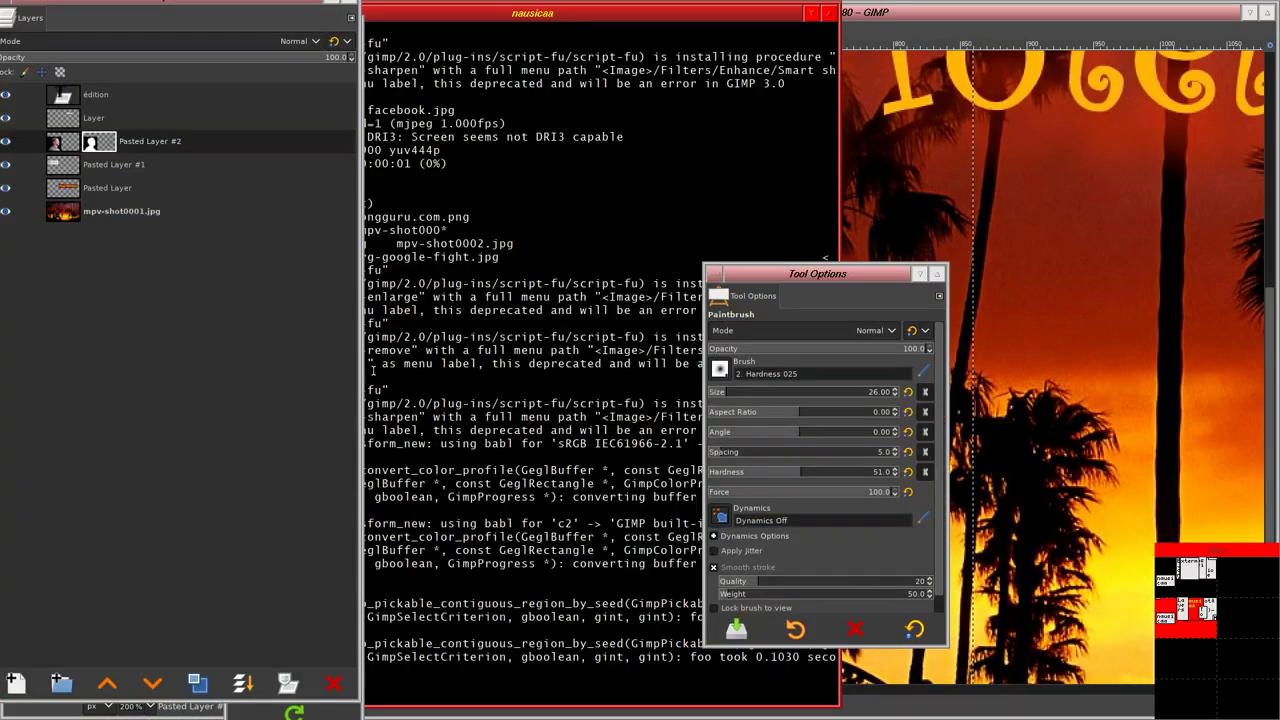
left_click(9, 212)
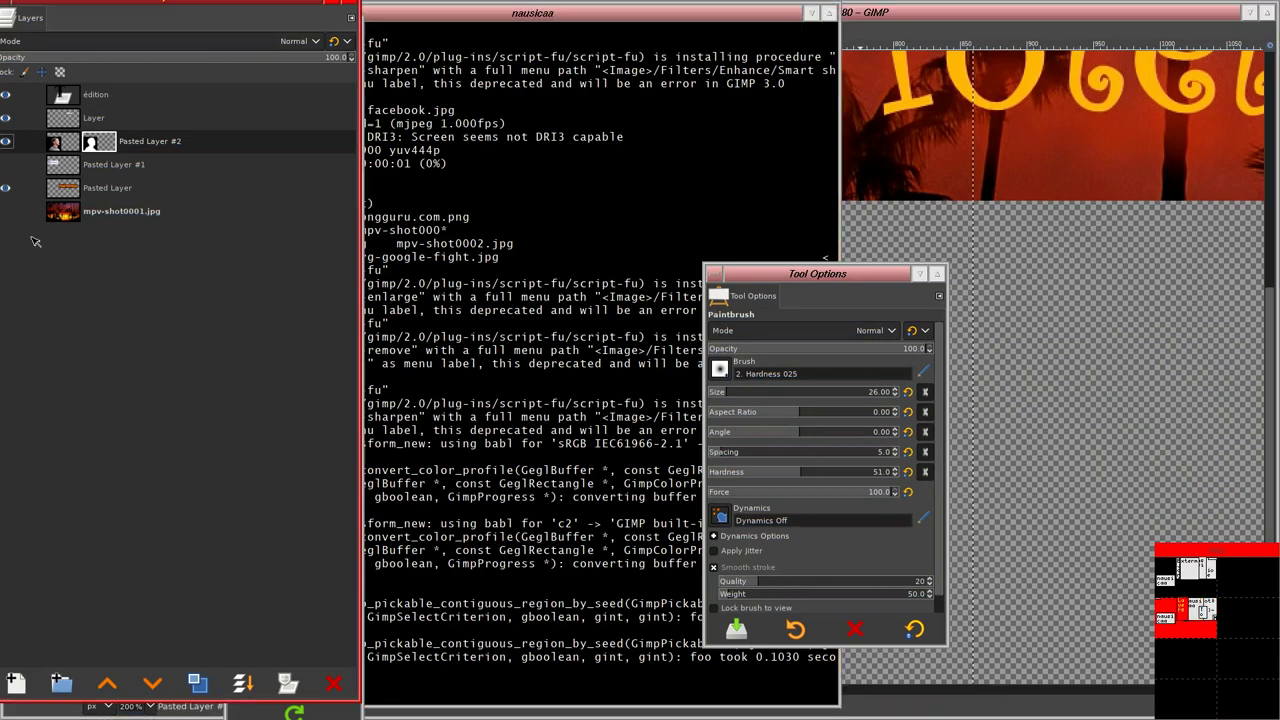
left_click(7, 187)
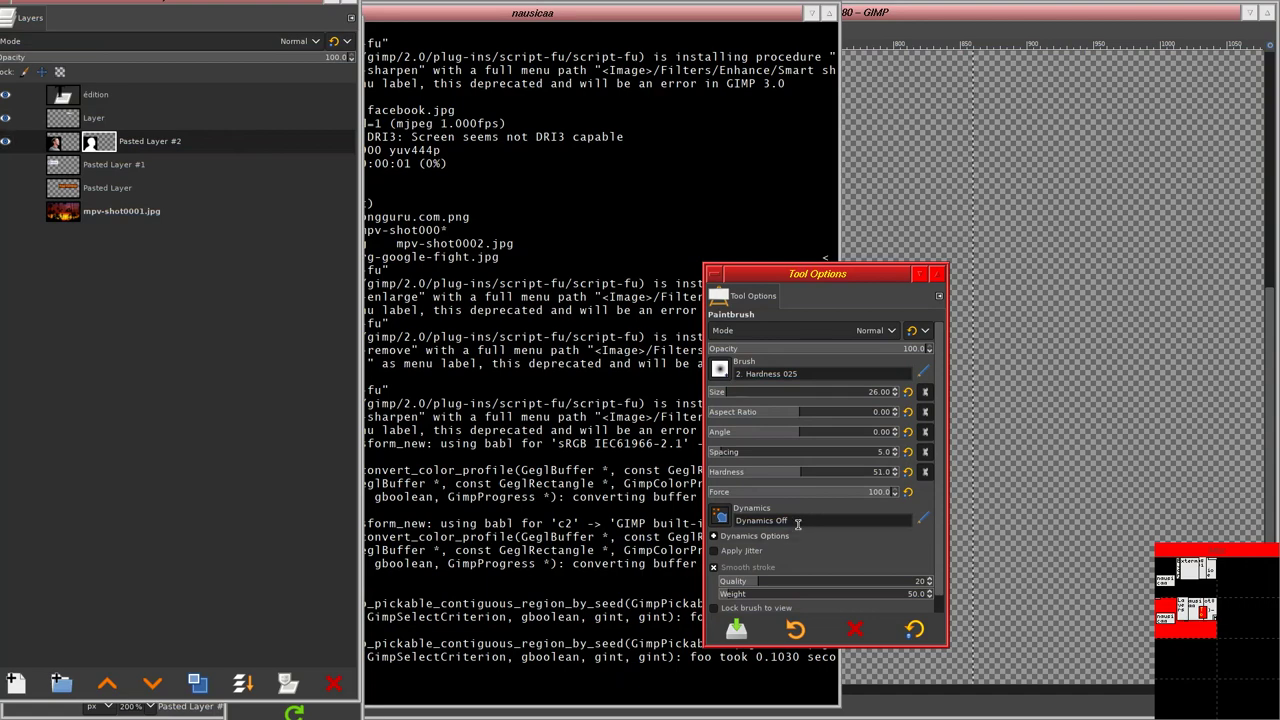
left_click_drag(798, 526, 318, 533)
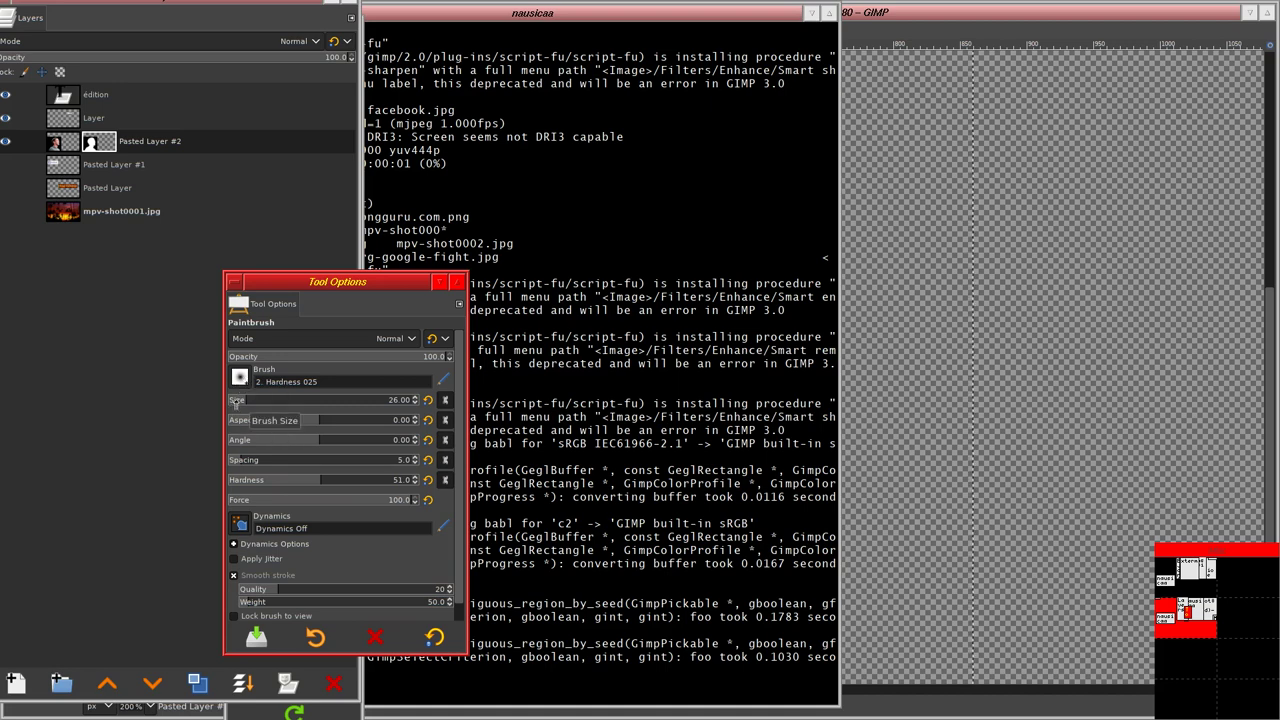
left_click(28, 40)
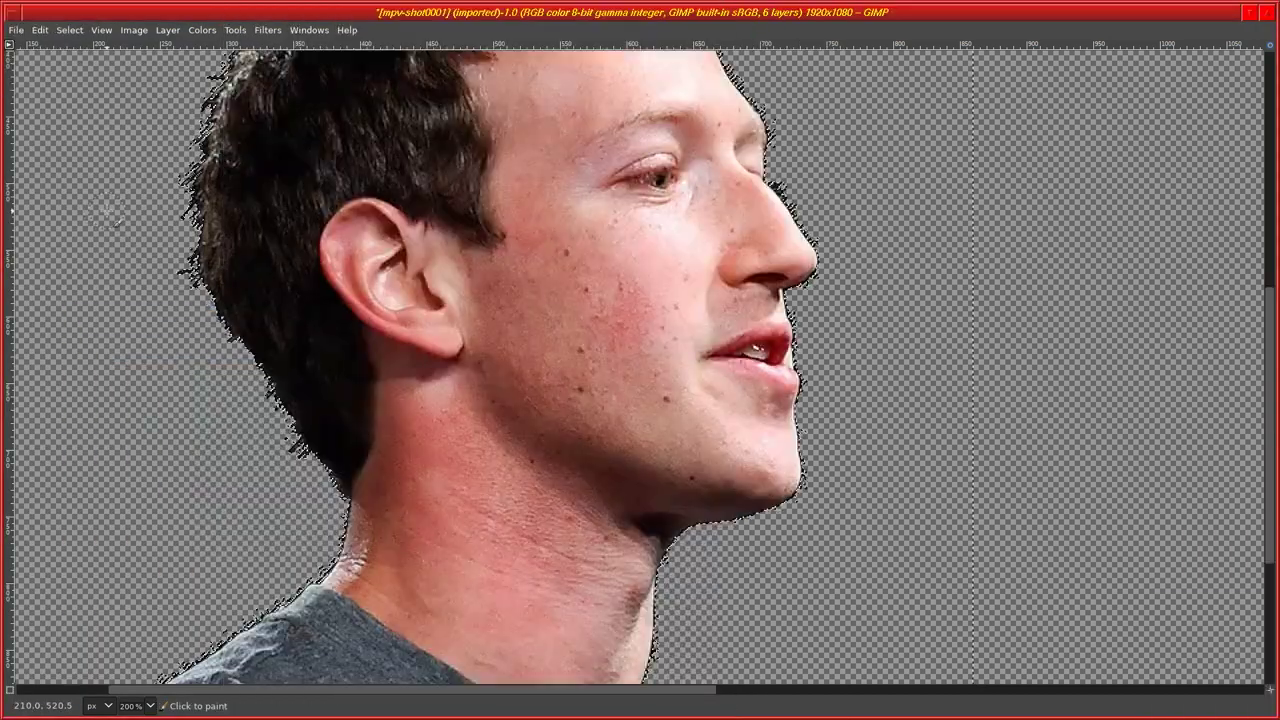
left_click(17, 30)
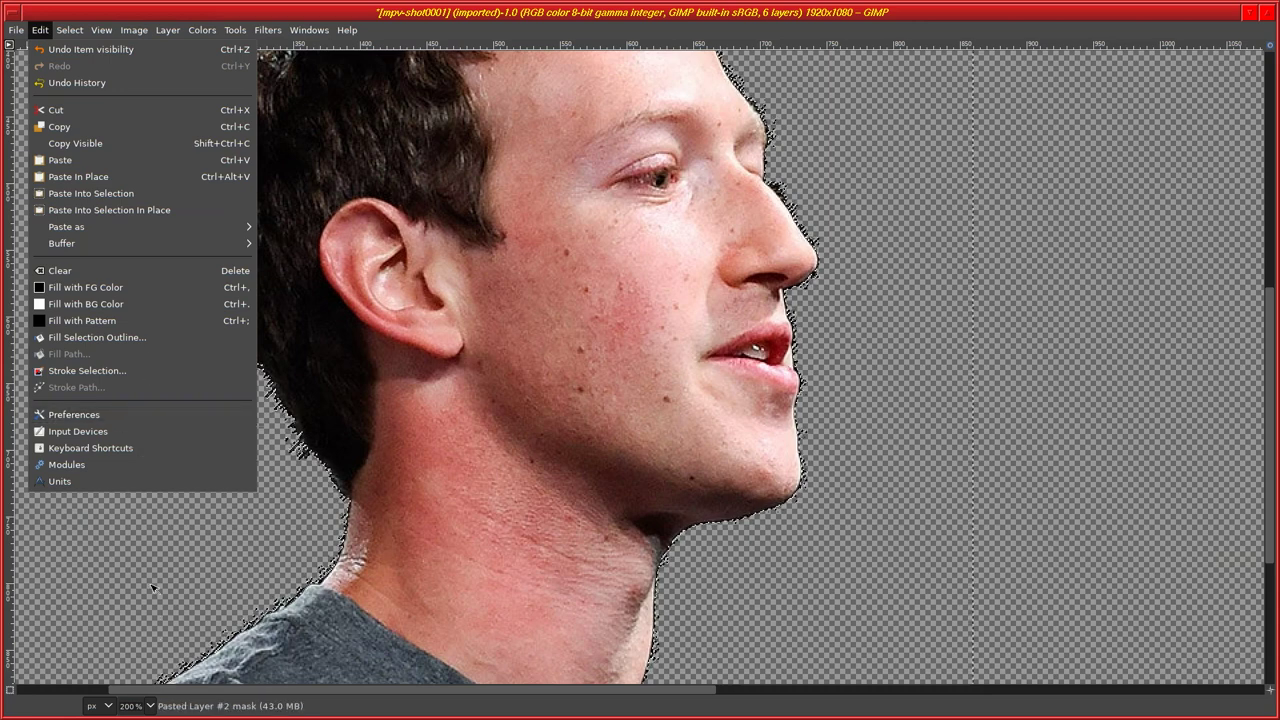
key("Escape")
key("Tab")
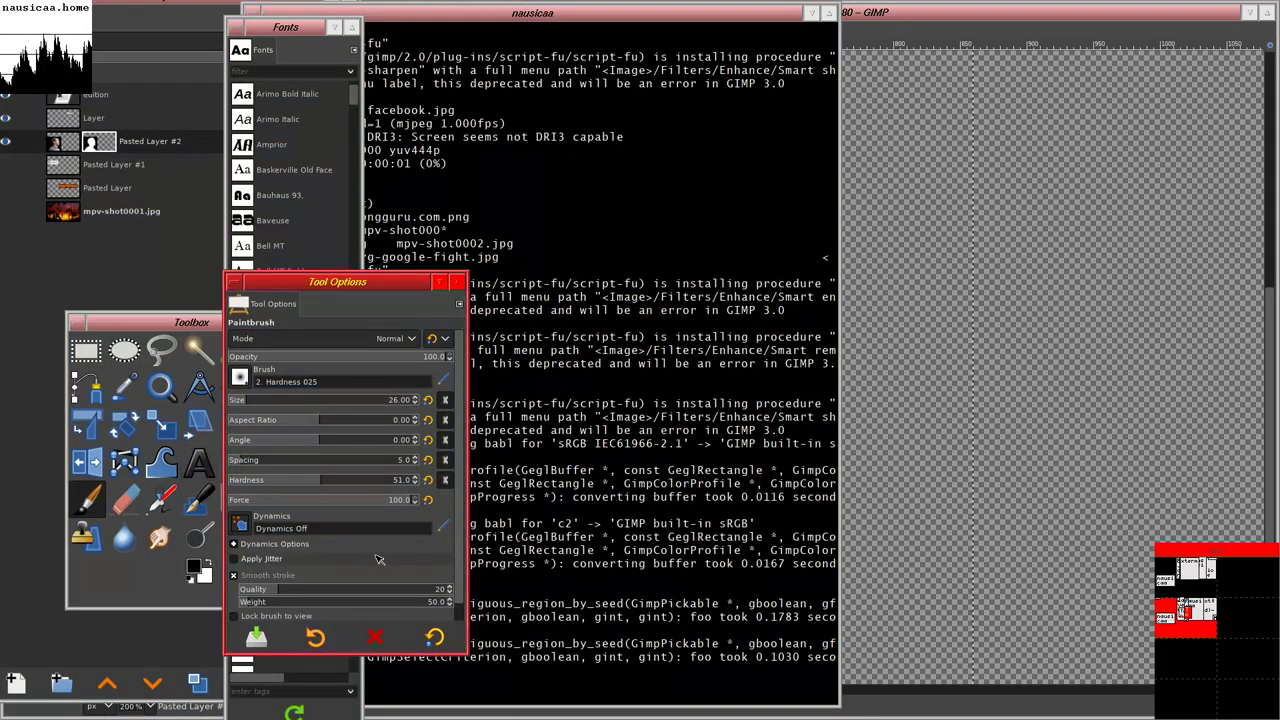
scroll(379, 559, "down", 1)
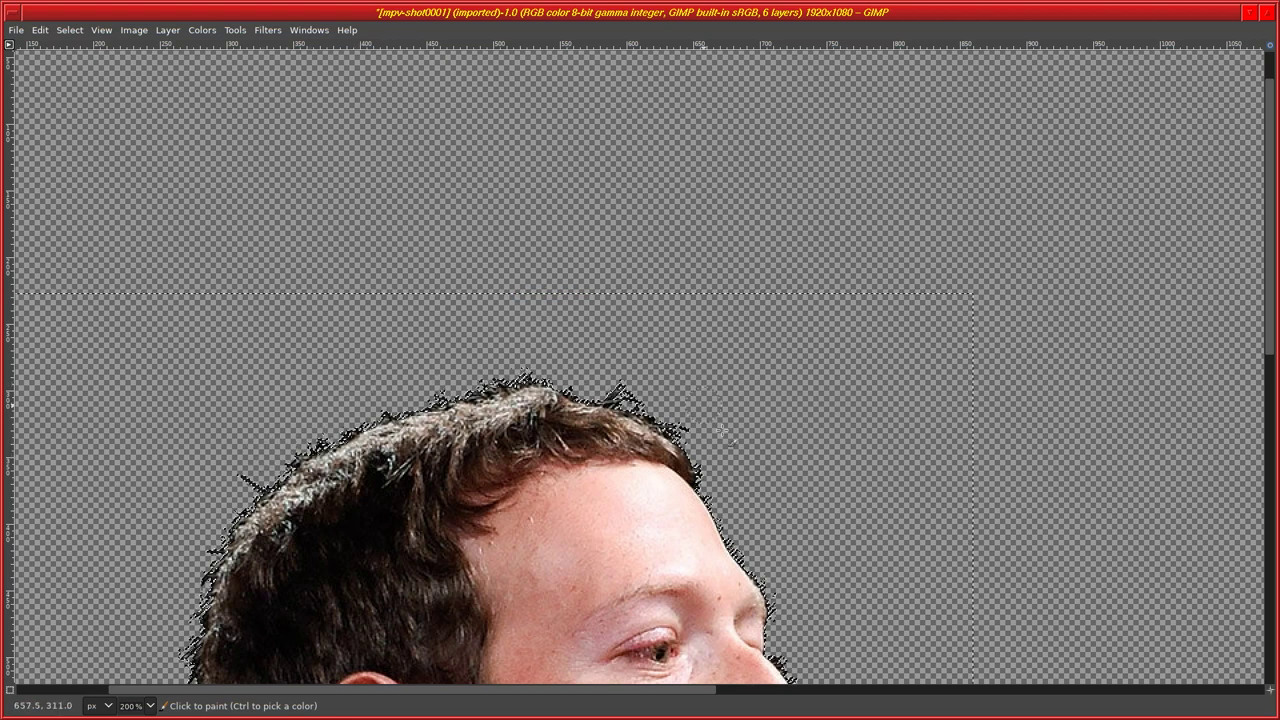
- Clear the selection and brush away stray dark pixels at the top and upper-left of the hair
left_click(69, 30)
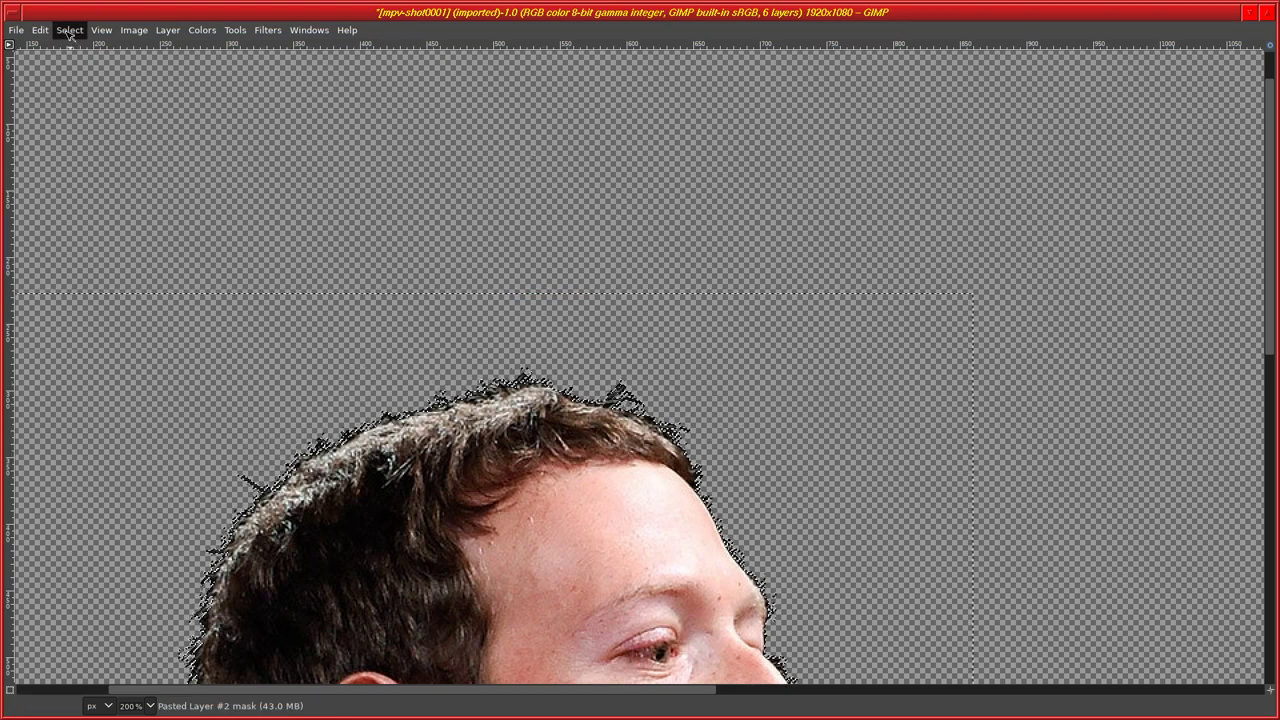
left_click(88, 66)
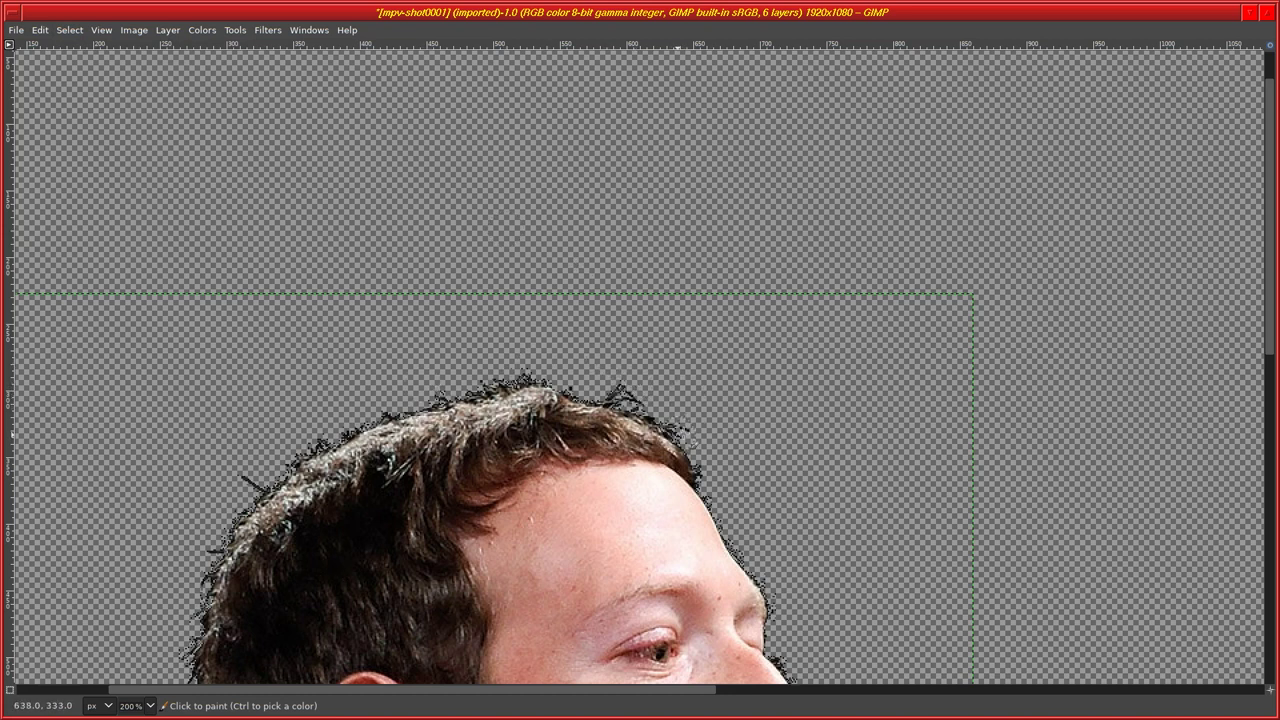
mouse_move(692, 432)
left_mouse_down()
mouse_move(597, 388)
mouse_move(509, 381)
mouse_move(304, 438)
mouse_move(300, 458)
mouse_move(258, 486)
left_mouse_up()
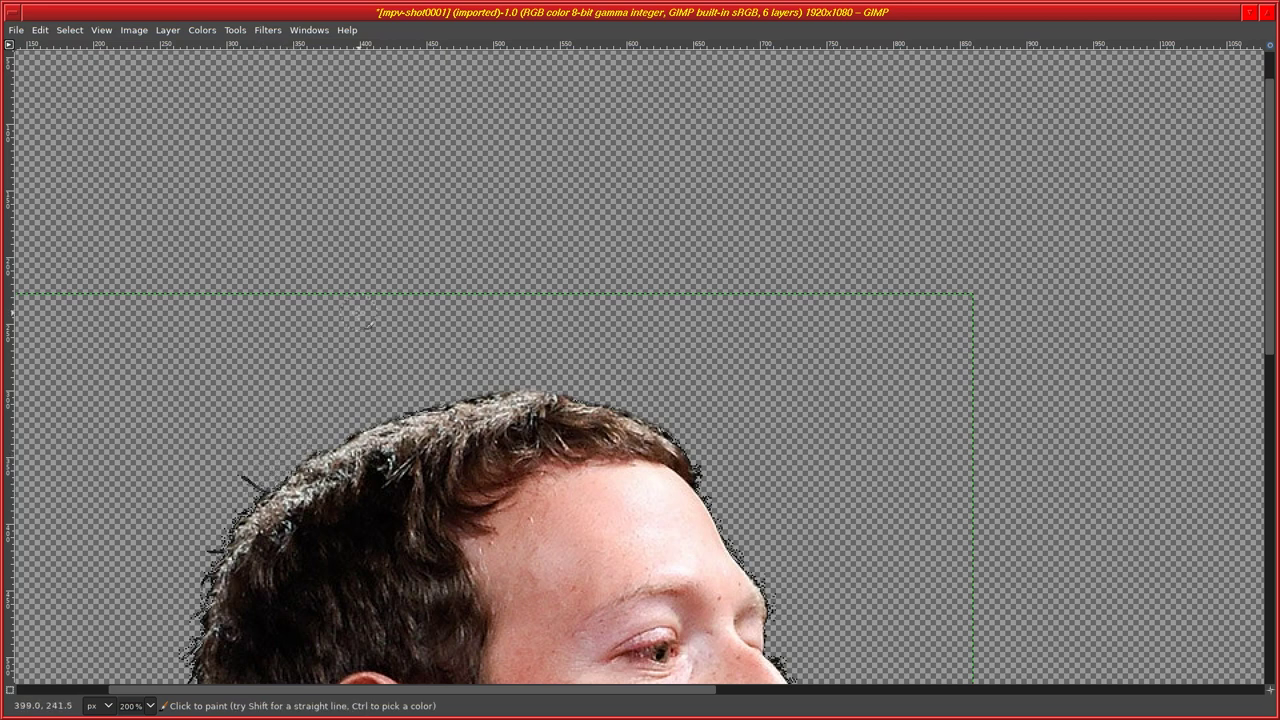
scroll(566, 243, "down", 3)
mouse_move(190, 320)
left_mouse_down()
mouse_move(235, 340)
mouse_move(252, 318)
mouse_move(262, 340)
mouse_move(272, 310)
left_mouse_up()
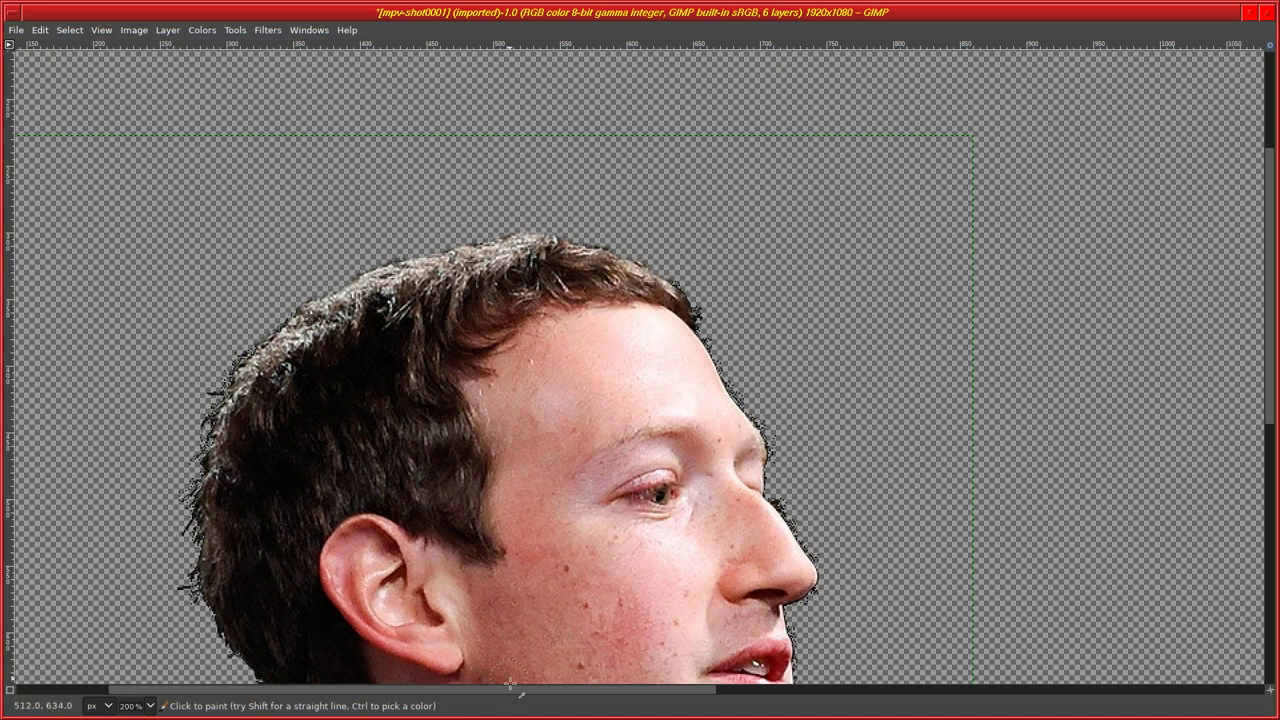
- Clean the dark fringe pixels along the hair's right edge on the mask
scroll(560, 610, "right", 2)
scroll(603, 553, "right", 3)
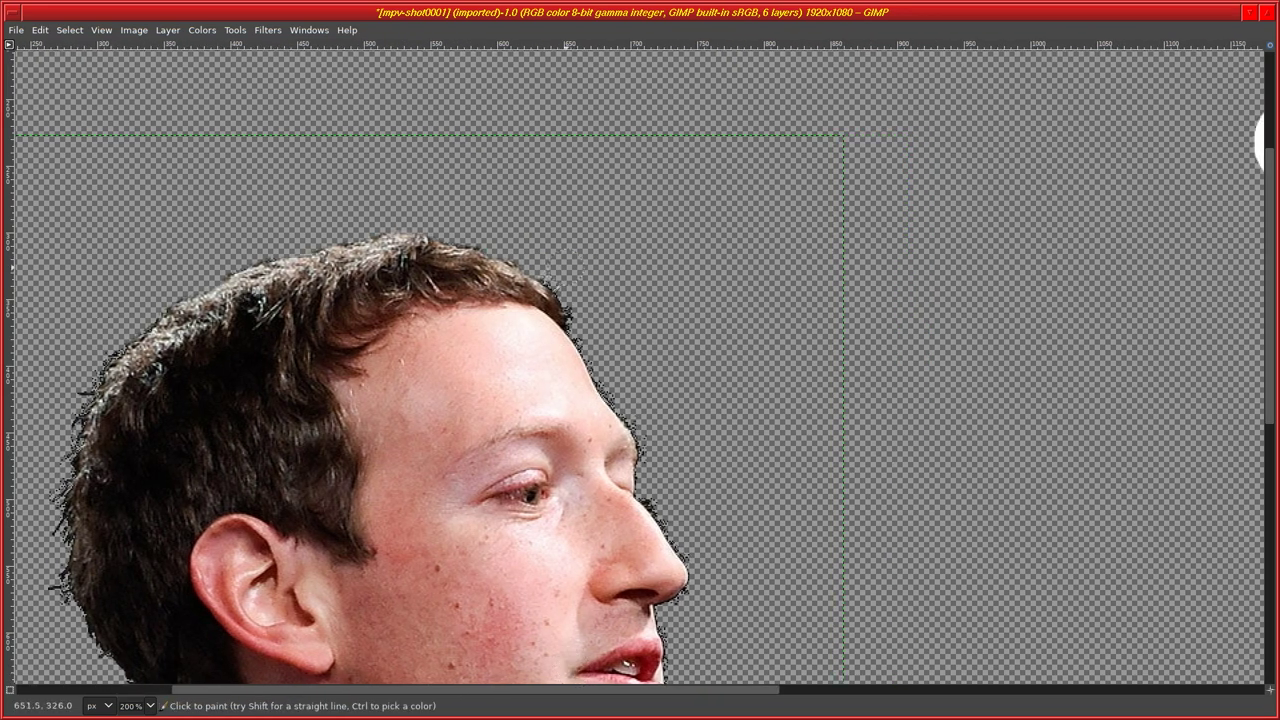
left_click_drag(546, 276, 590, 340)
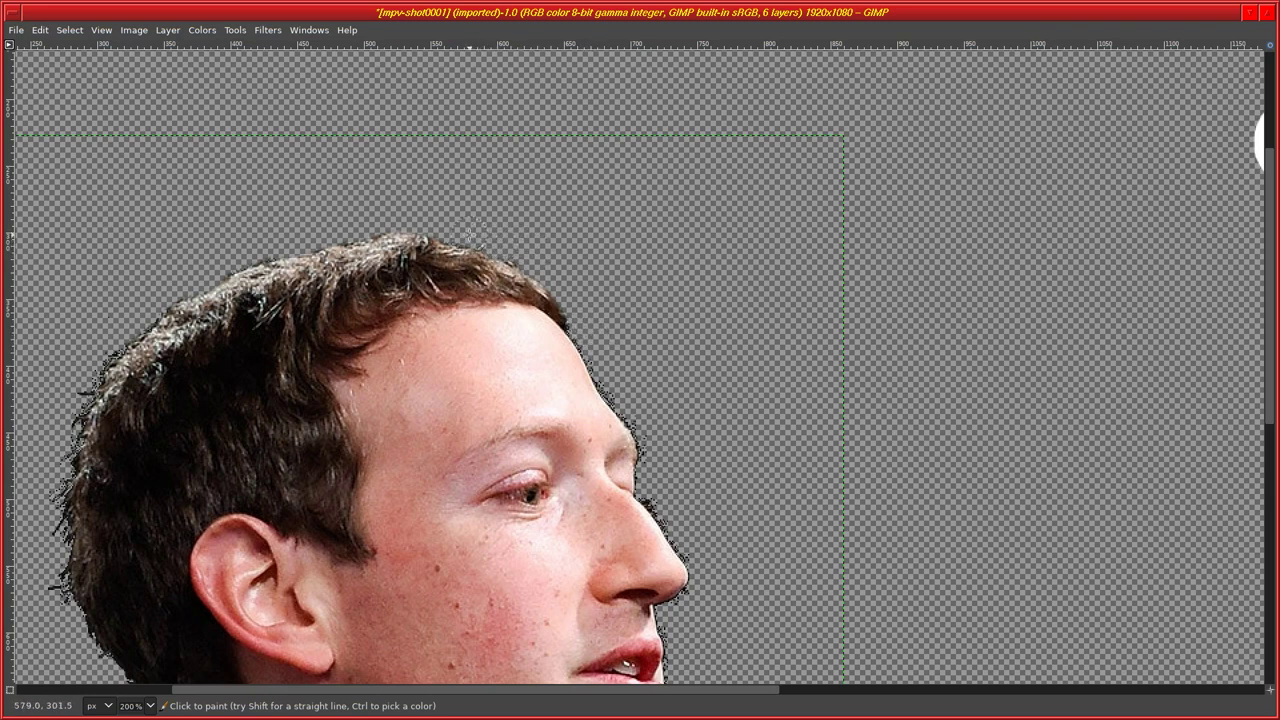
scroll(676, 334, "down", 3)
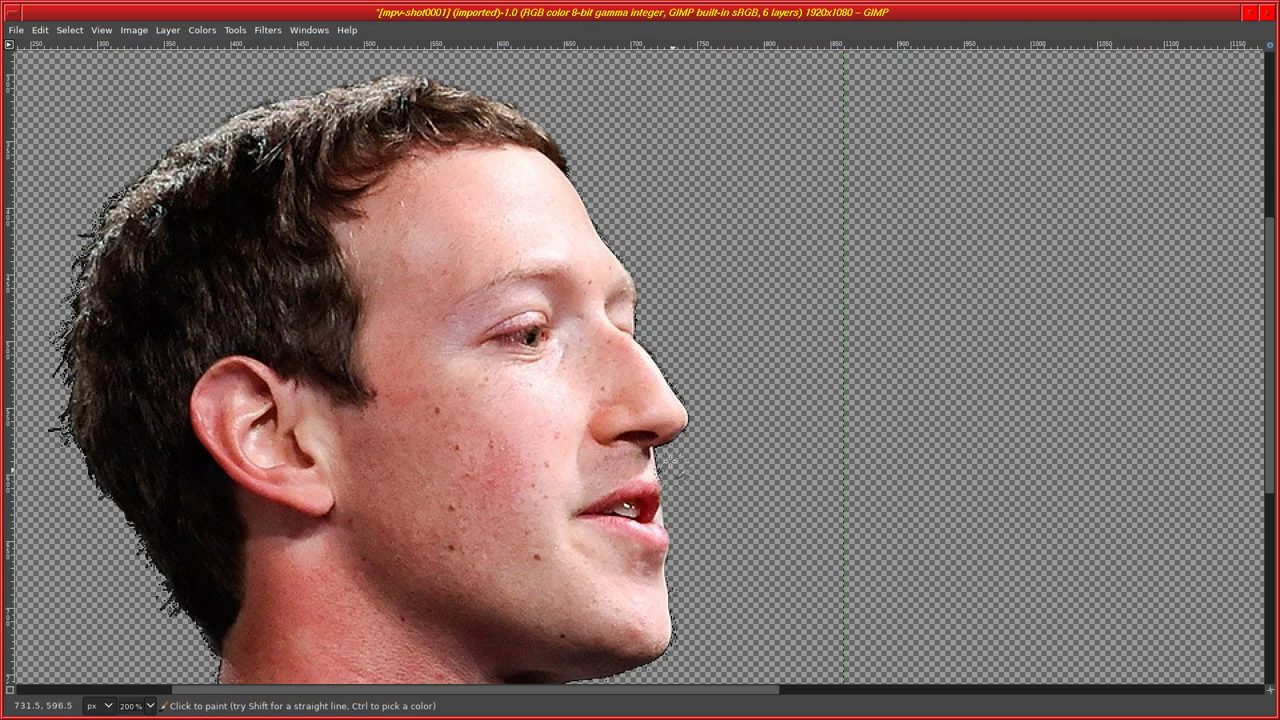
scroll(806, 574, "down", 5)
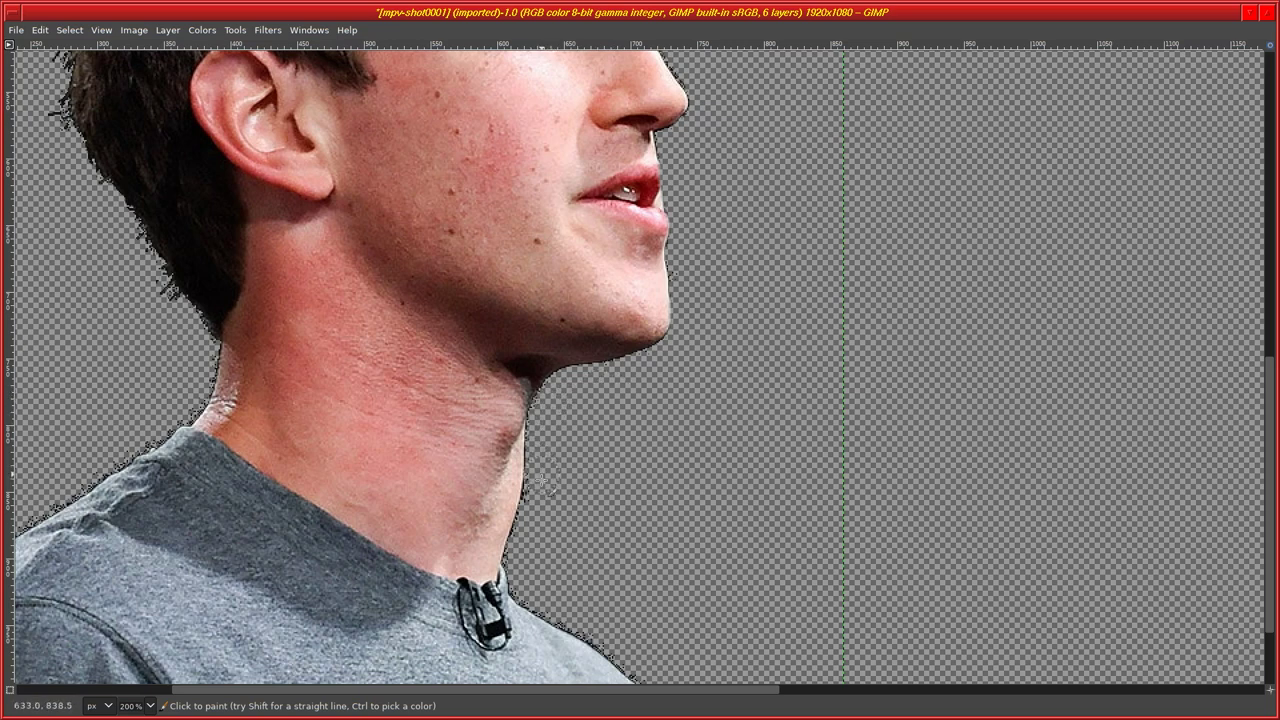
scroll(780, 516, "down", 2)
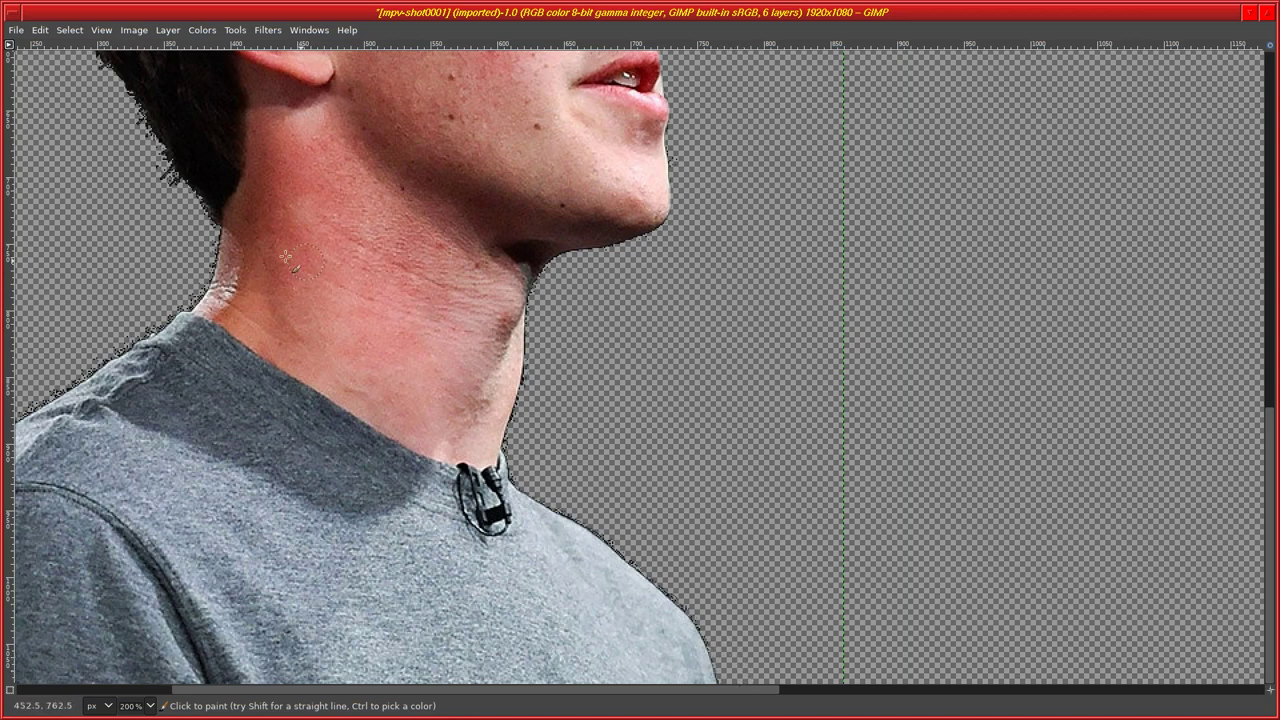
scroll(139, 256, "up", 10)
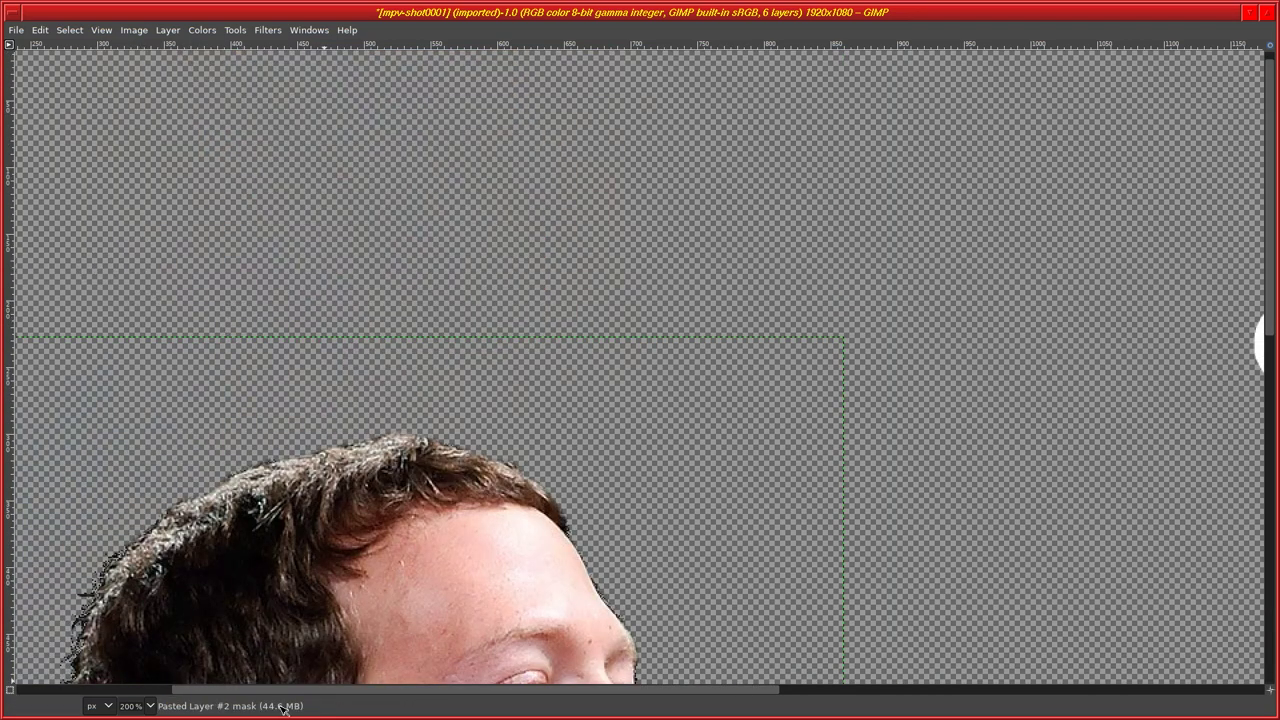
left_click_drag(281, 697, 120, 697)
- Erase the dark fringe along the hair and neck edges
scroll(383, 335, "down", 5)
scroll(383, 335, "down", 2)
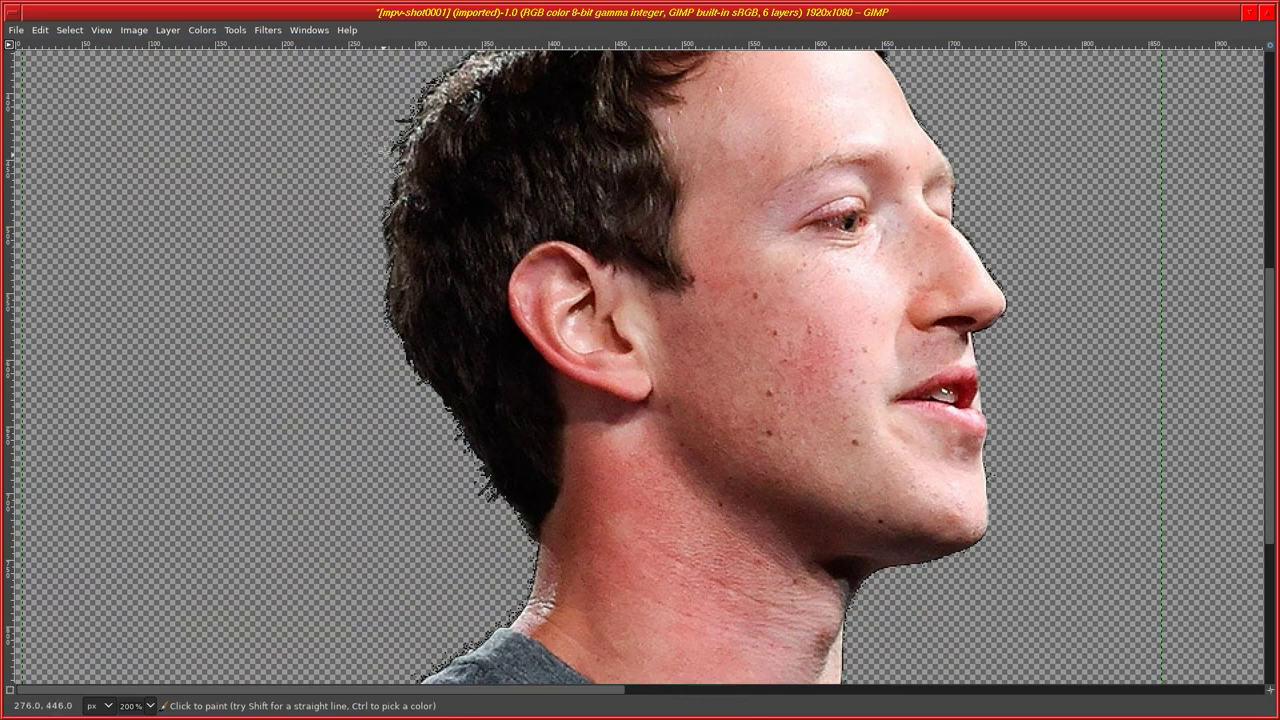
scroll(318, 235, "up", 5)
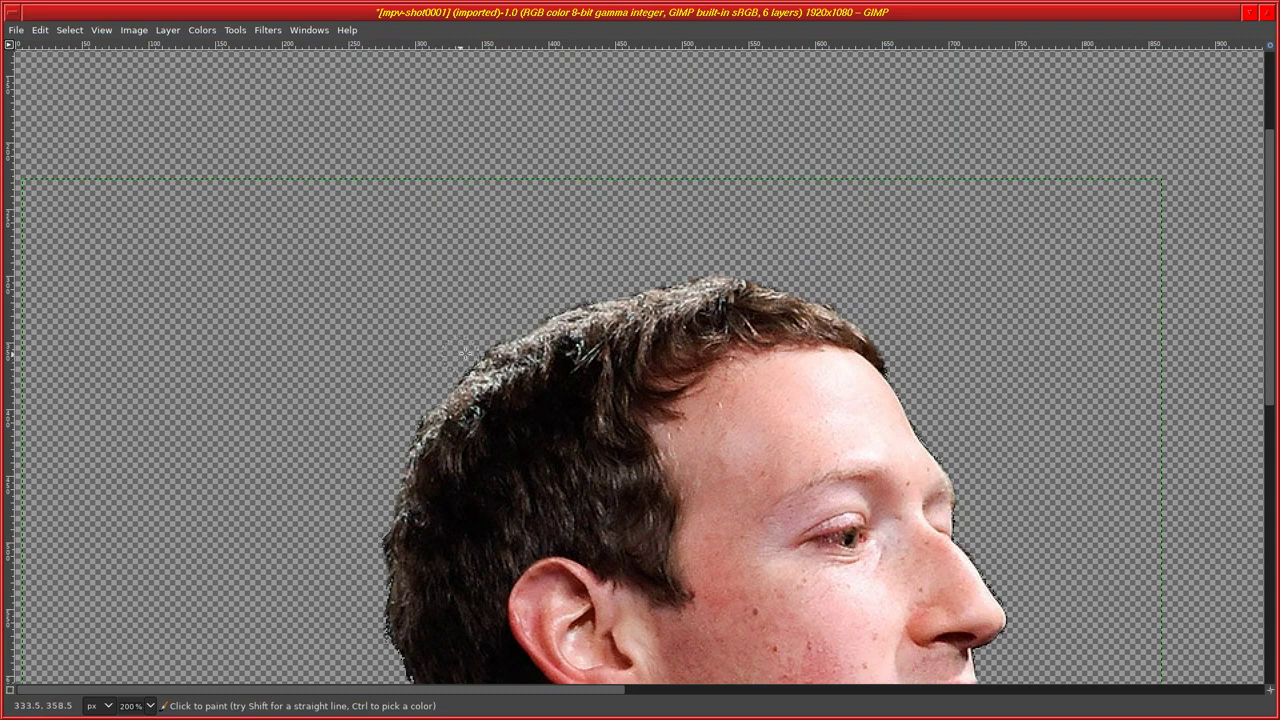
scroll(340, 300, "down", 8)
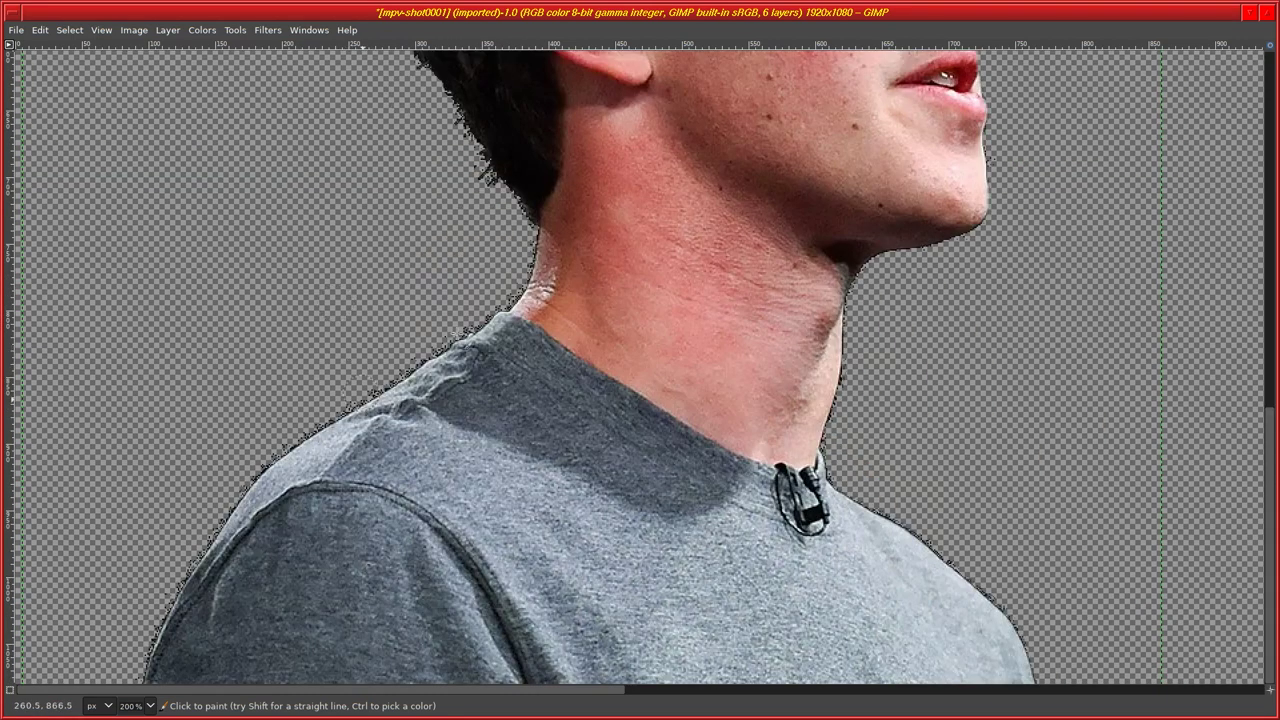
scroll(354, 250, "up", 2)
scroll(367, 529, "up", 4)
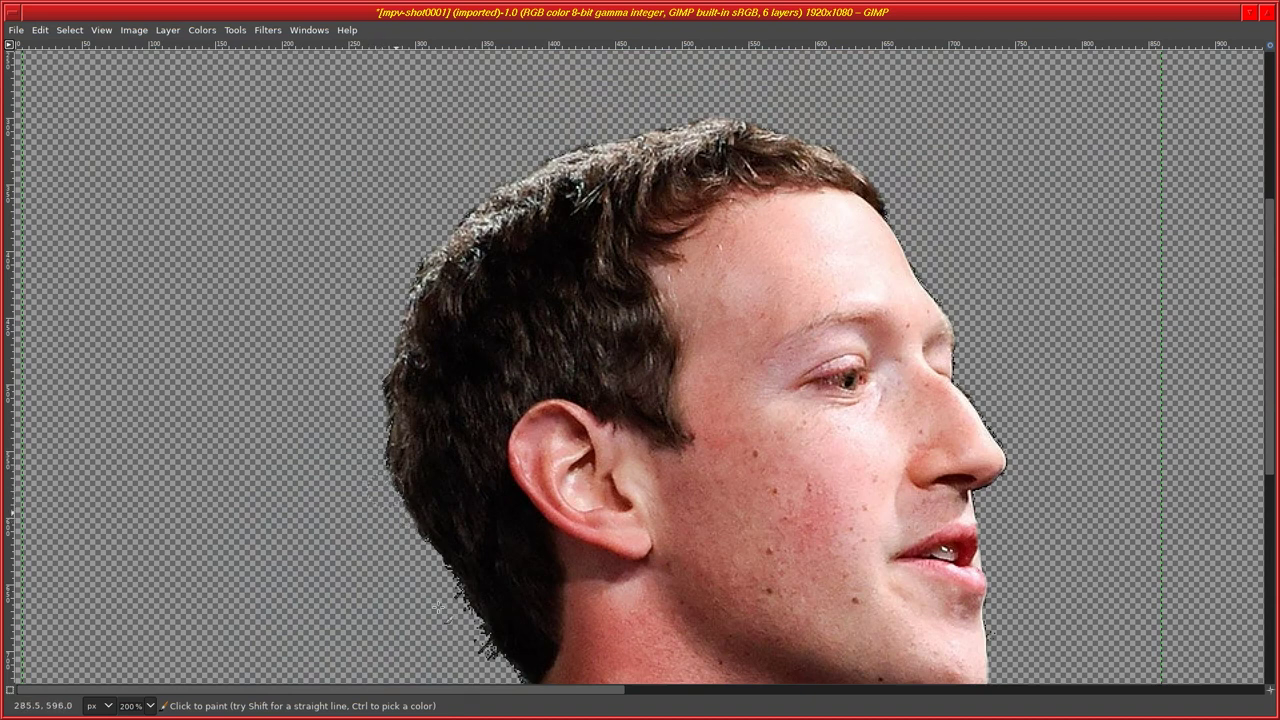
scroll(438, 607, "down", 5)
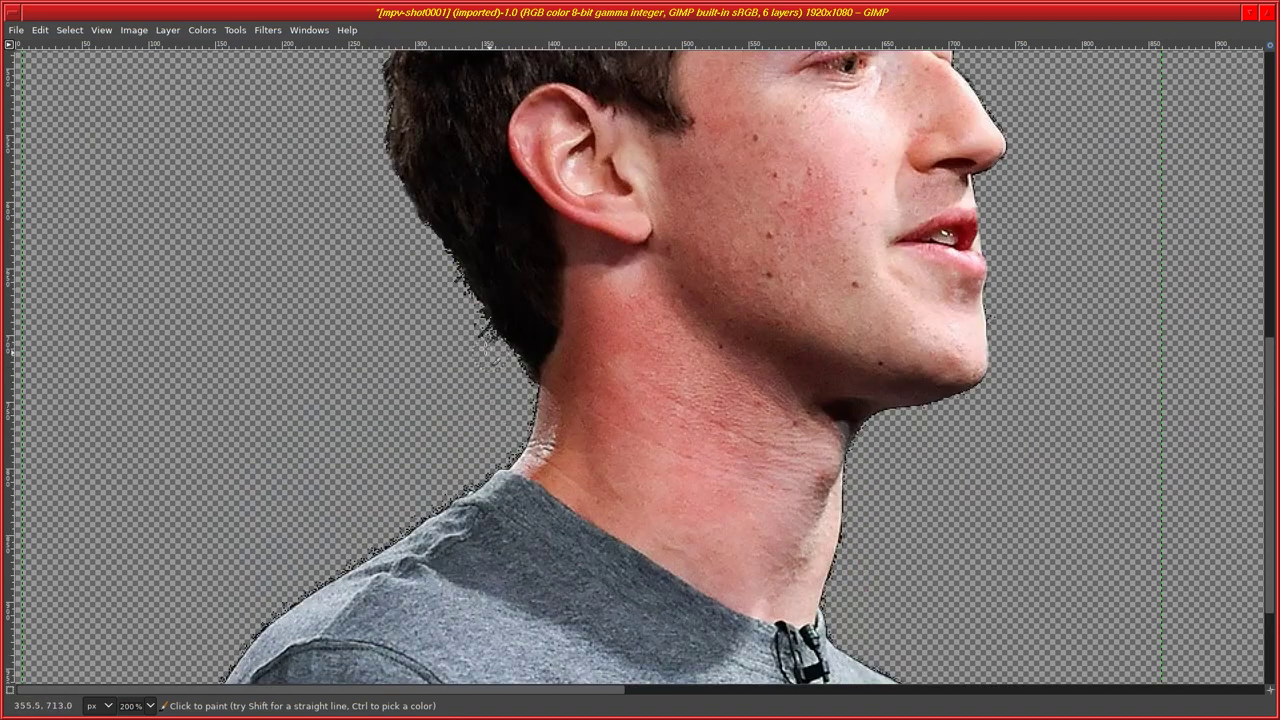
mouse_move(473, 318)
left_mouse_down()
mouse_move(500, 345)
mouse_move(400, 218)
left_mouse_up()
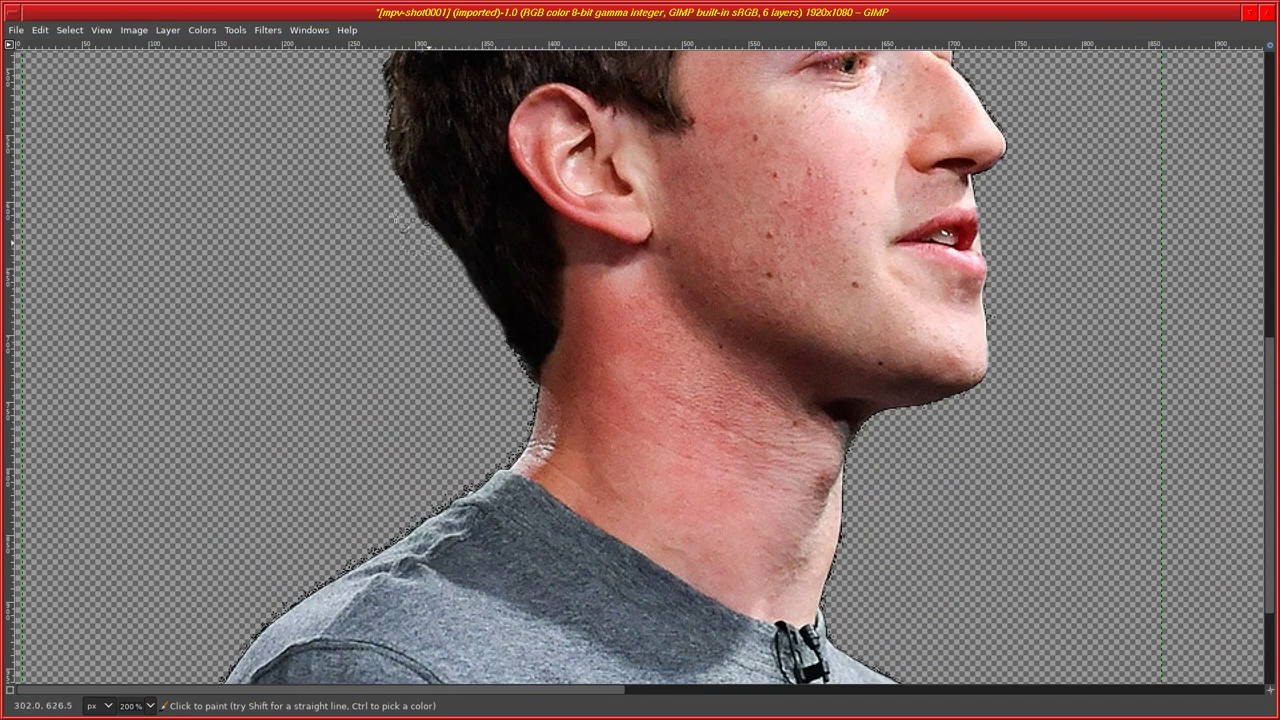
mouse_move(527, 412)
left_mouse_down()
mouse_move(530, 386)
mouse_move(492, 352)
mouse_move(508, 366)
left_mouse_up()
mouse_move(518, 430)
left_mouse_down()
mouse_move(530, 384)
mouse_move(494, 476)
mouse_move(530, 392)
mouse_move(448, 498)
mouse_move(462, 482)
left_mouse_up()
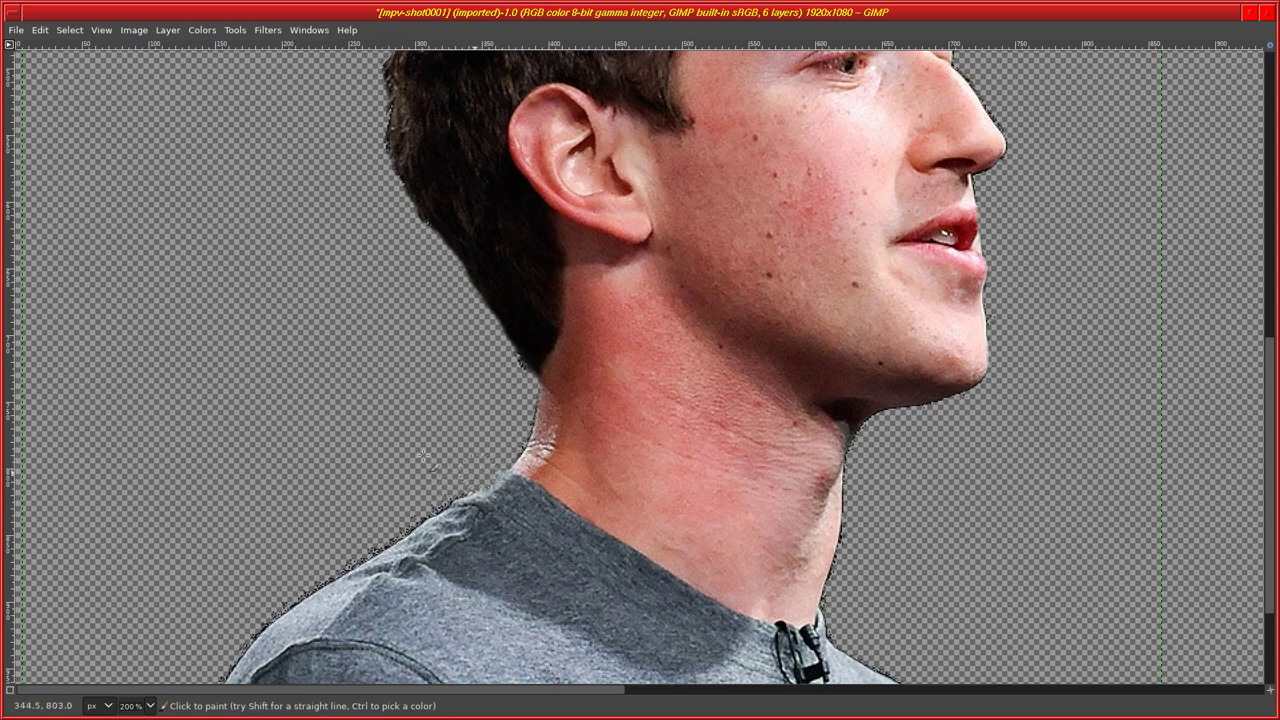
- Erase leftover fringe along the shirt collar, shoulder and the shirt's left edge
mouse_move(479, 470)
left_mouse_down()
mouse_move(430, 515)
mouse_move(345, 550)
left_mouse_up()
left_click_drag(514, 427, 474, 473)
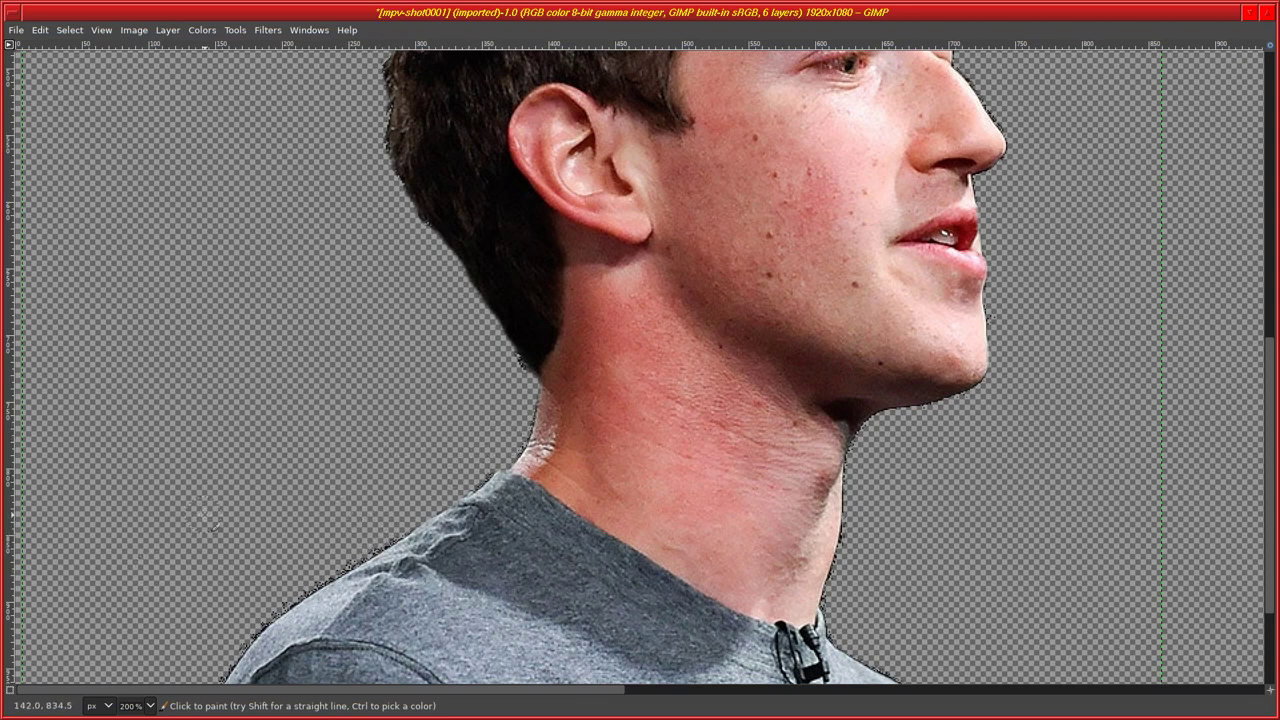
scroll(210, 520, "down", 3)
left_click_drag(349, 400, 261, 451)
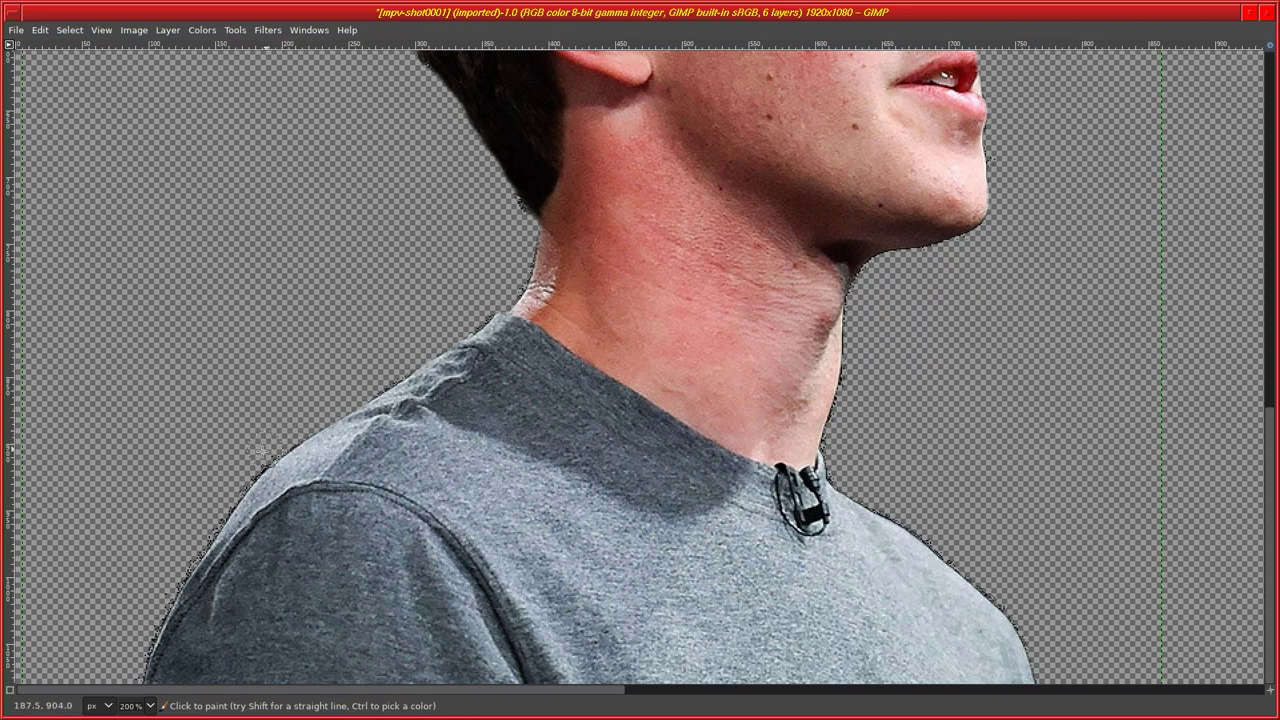
left_click_drag(261, 451, 232, 500)
left_click_drag(218, 502, 190, 553)
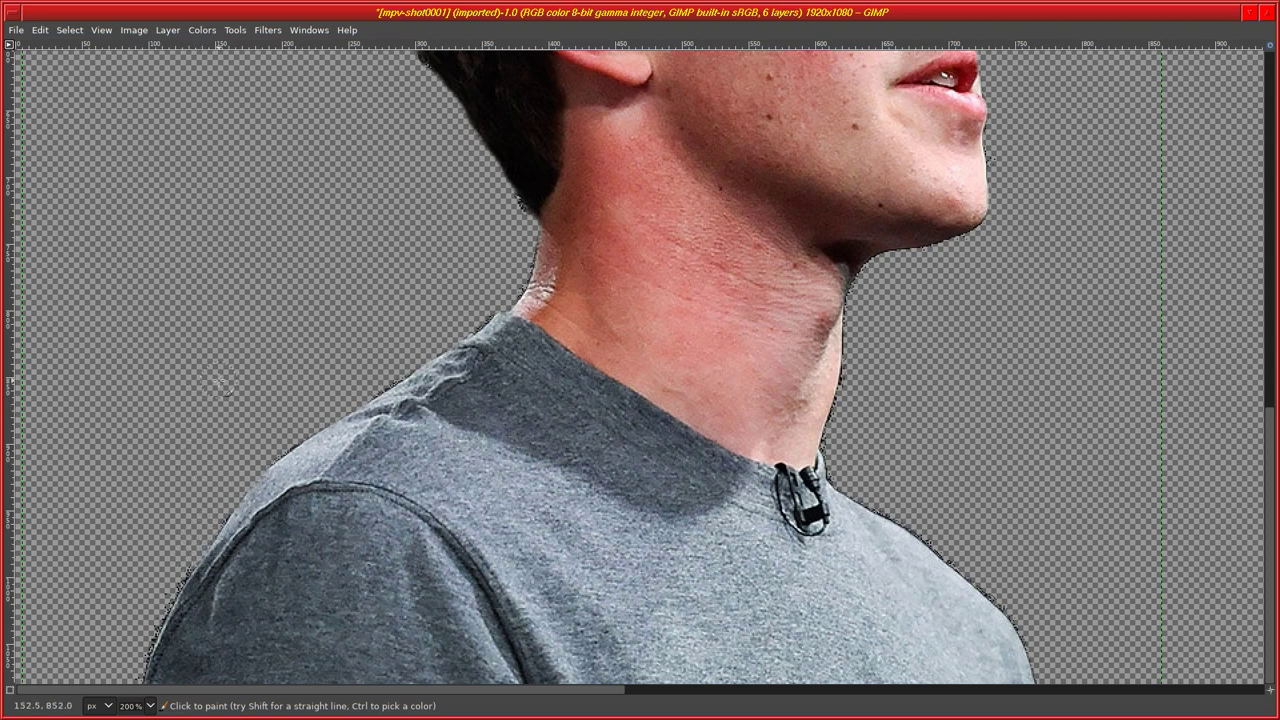
left_click_drag(132, 668, 198, 544)
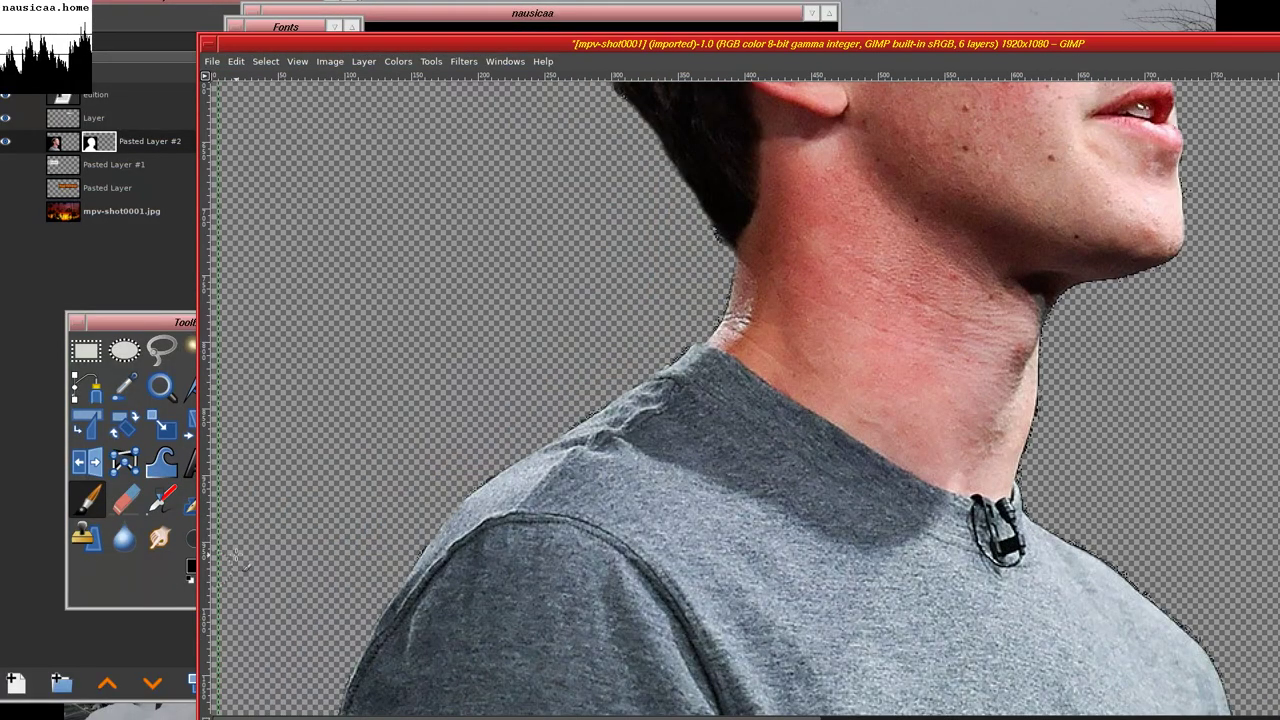
- Paint along the shoulder edge on the portrait's layer mask
left_click(152, 580)
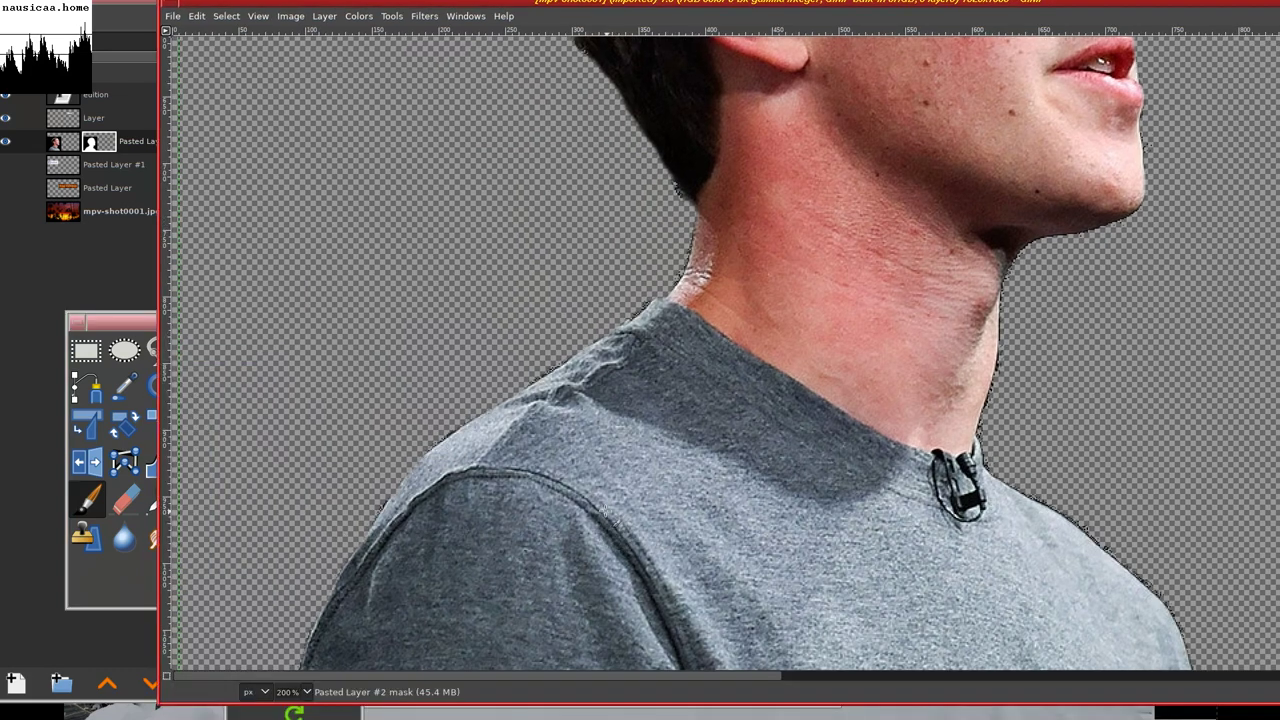
left_click_drag(408, 479, 495, 412)
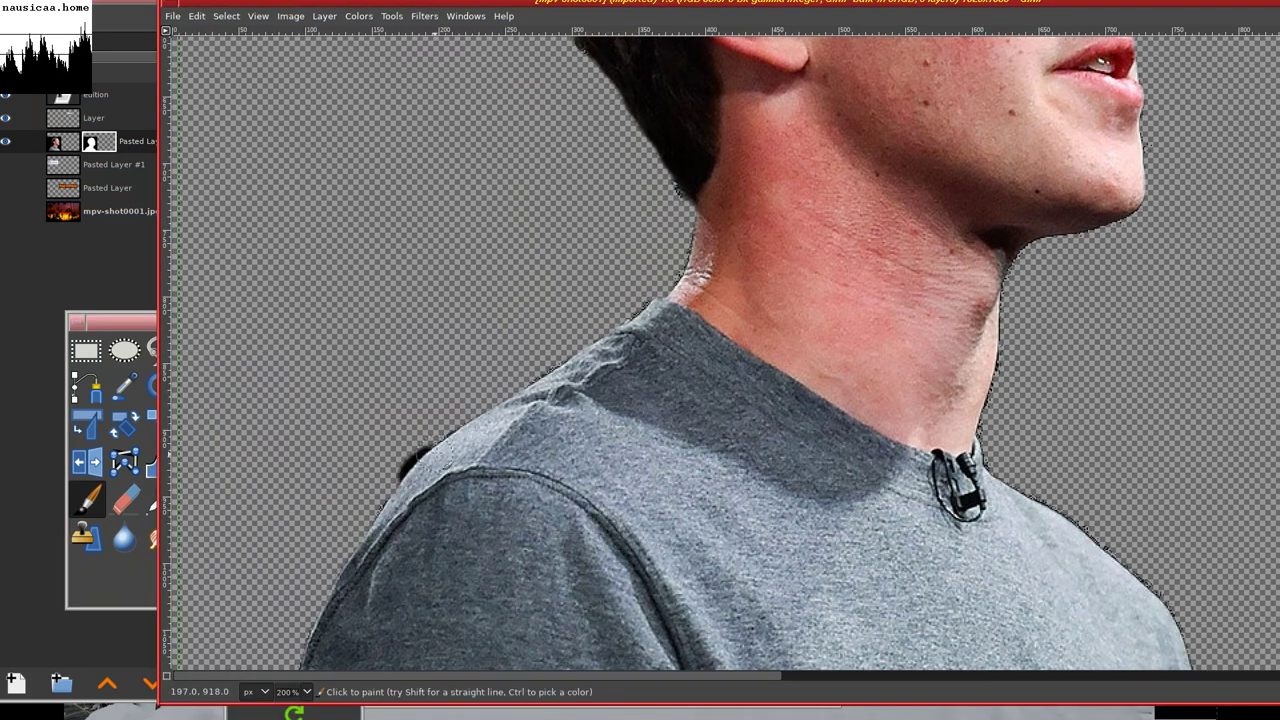
left_click_drag(347, 540, 477, 441)
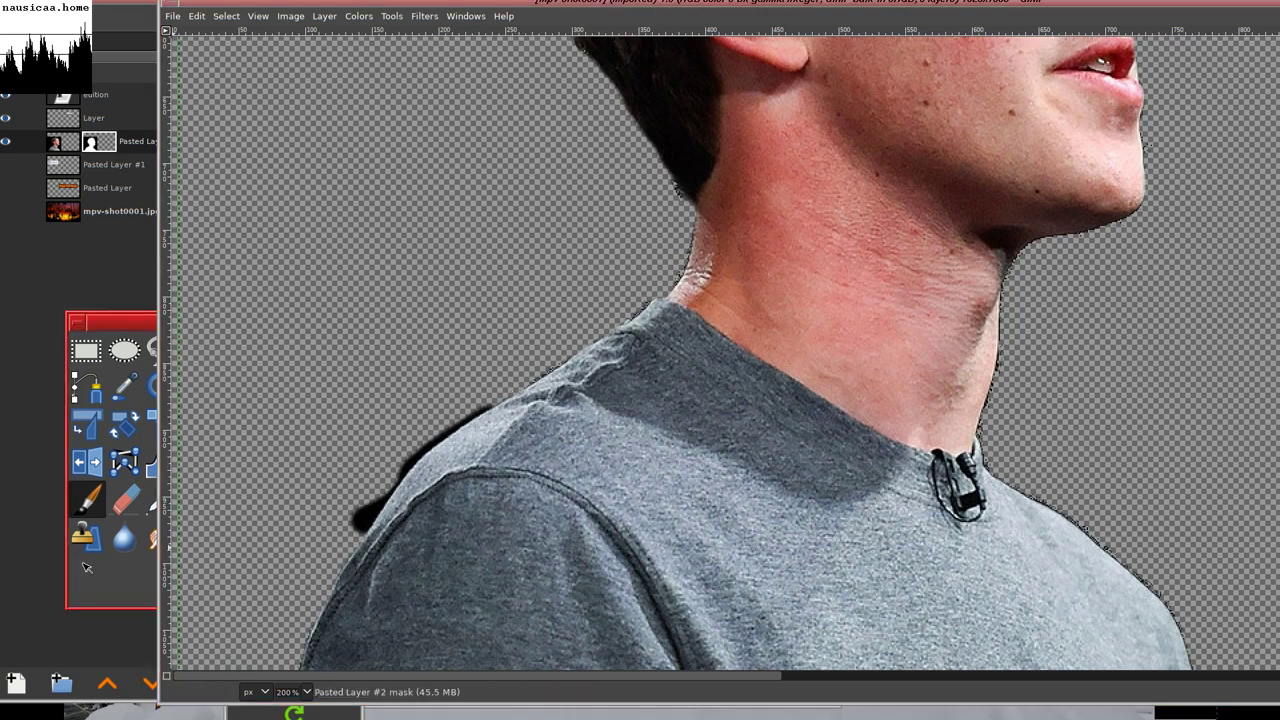
- Swap foreground/background colours, paint out the dark shadow blobs beside the shoulder, and hide the docks
left_click(209, 563)
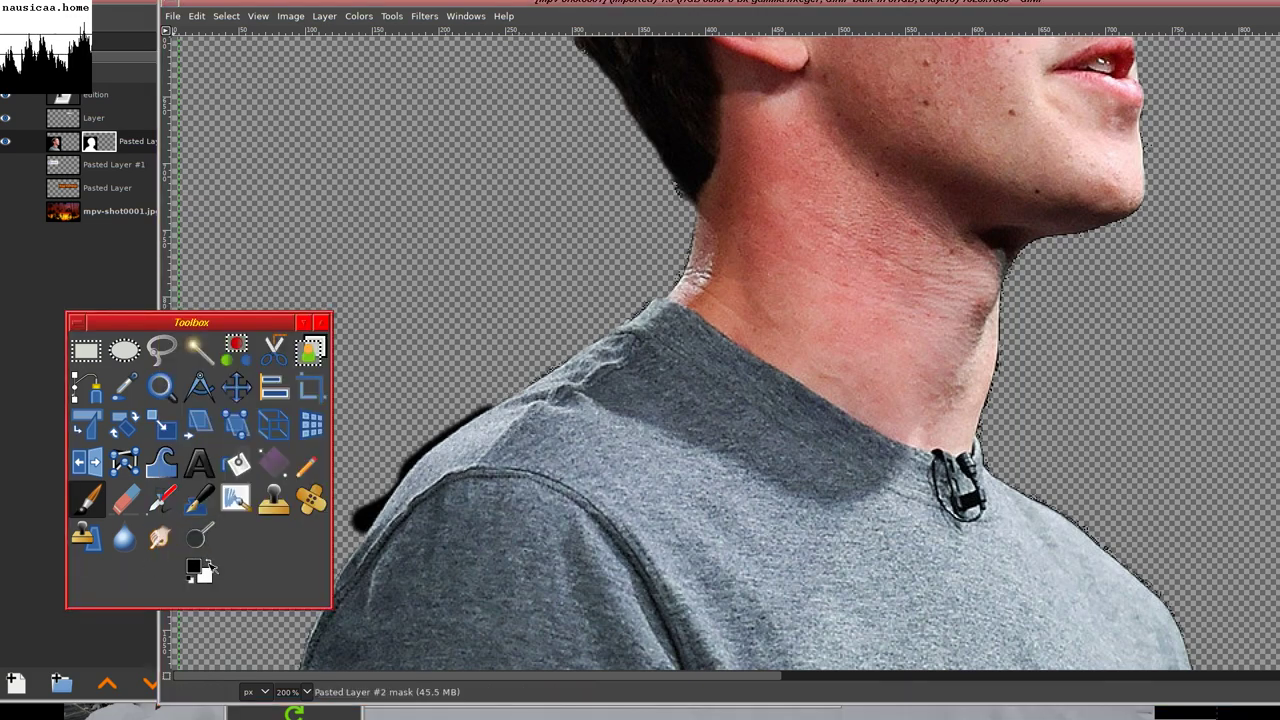
left_click_drag(307, 534, 267, 546)
left_click_drag(338, 517, 366, 513)
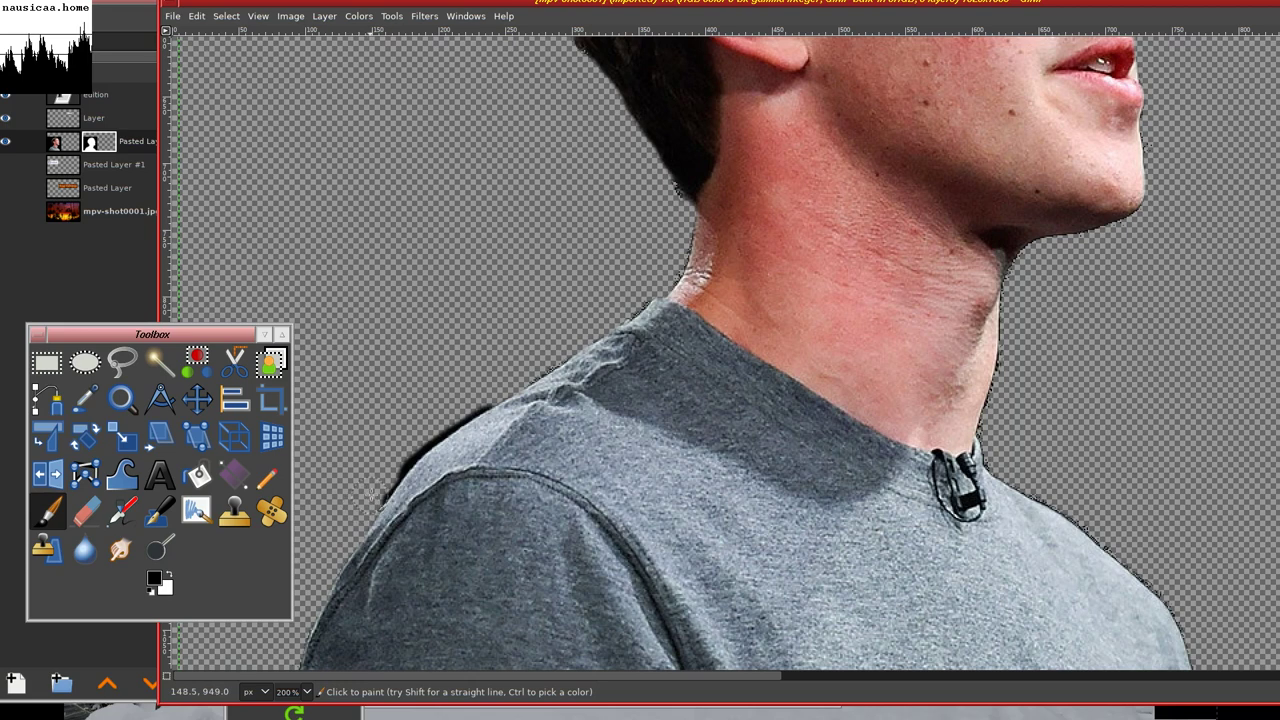
left_click_drag(390, 478, 457, 418)
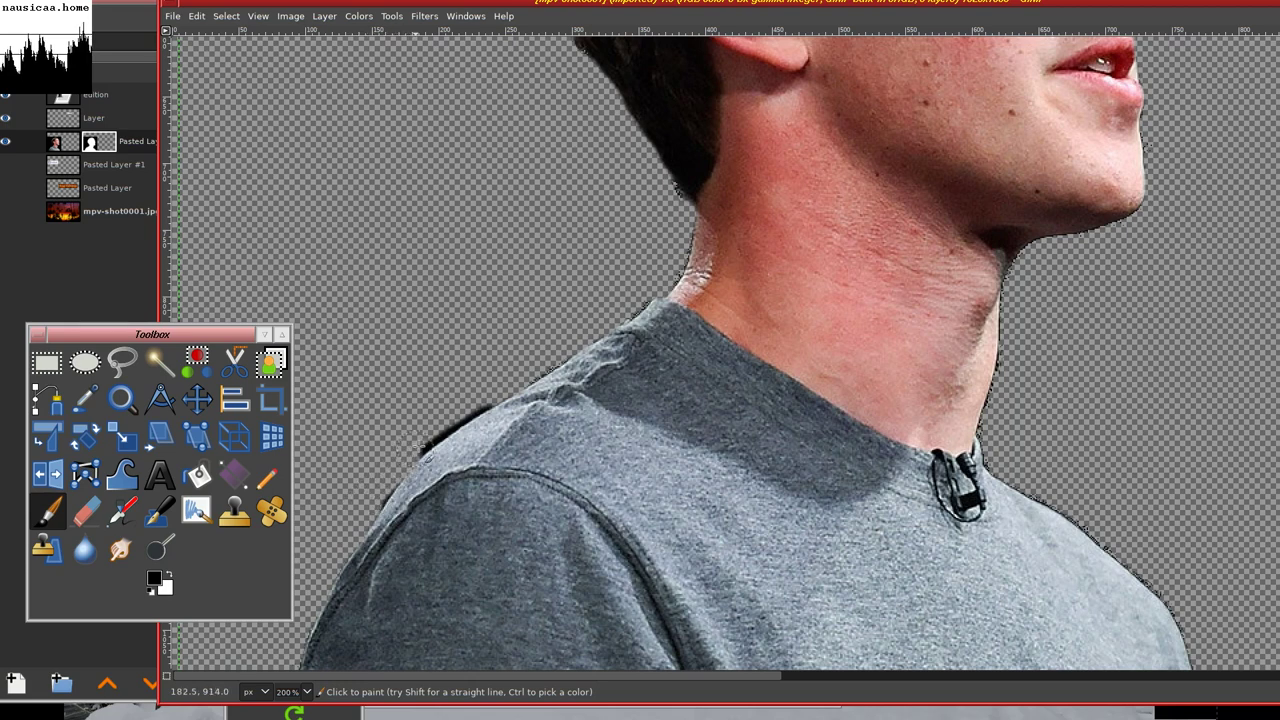
left_click_drag(457, 418, 500, 392)
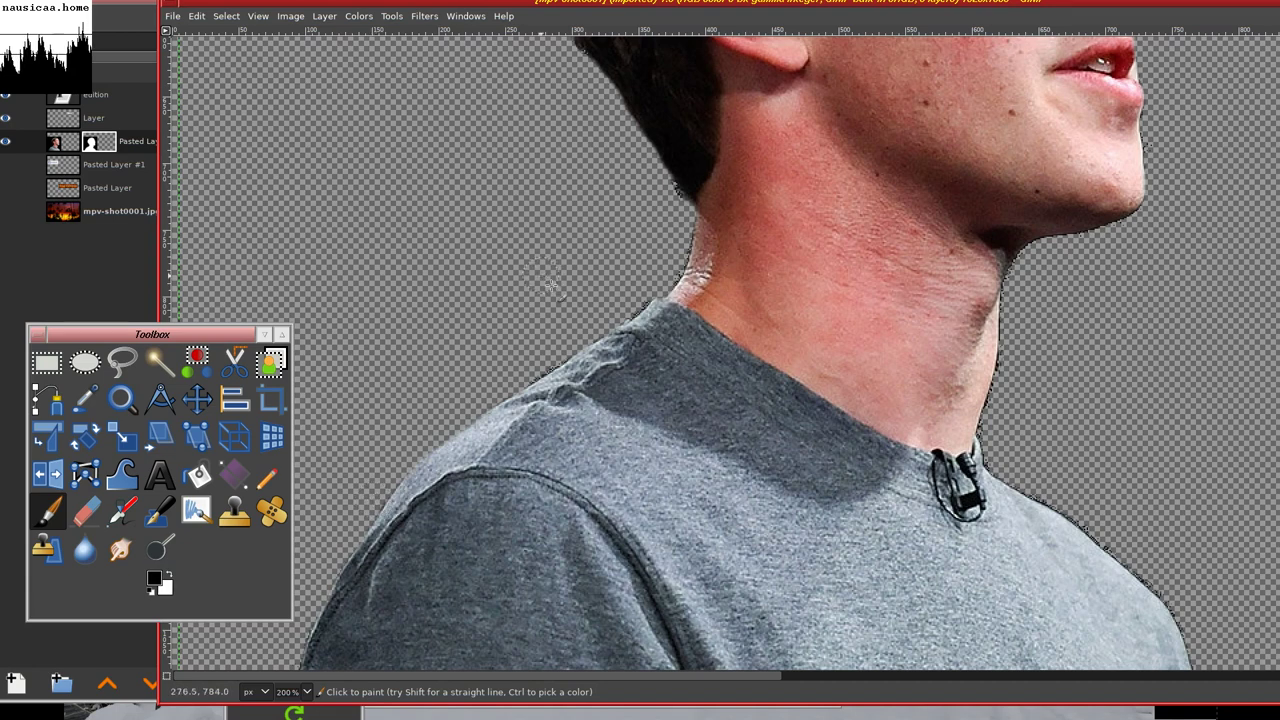
key("Tab")
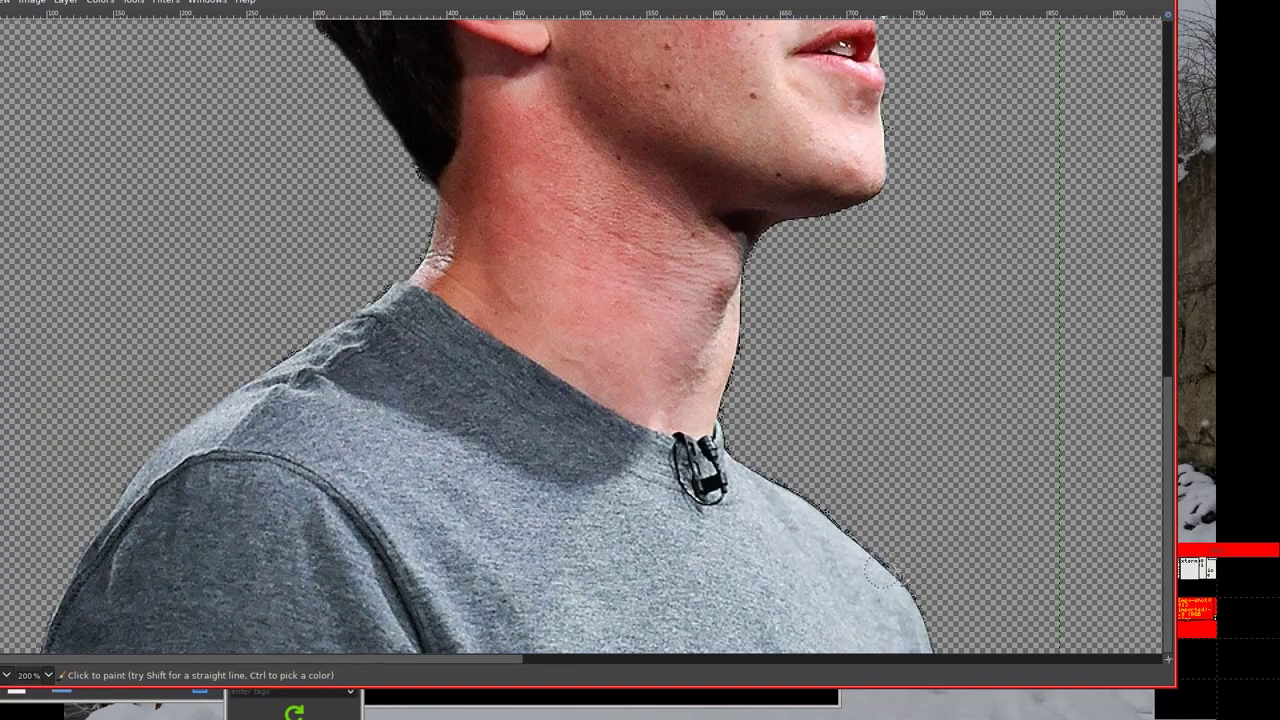
key("Tab")
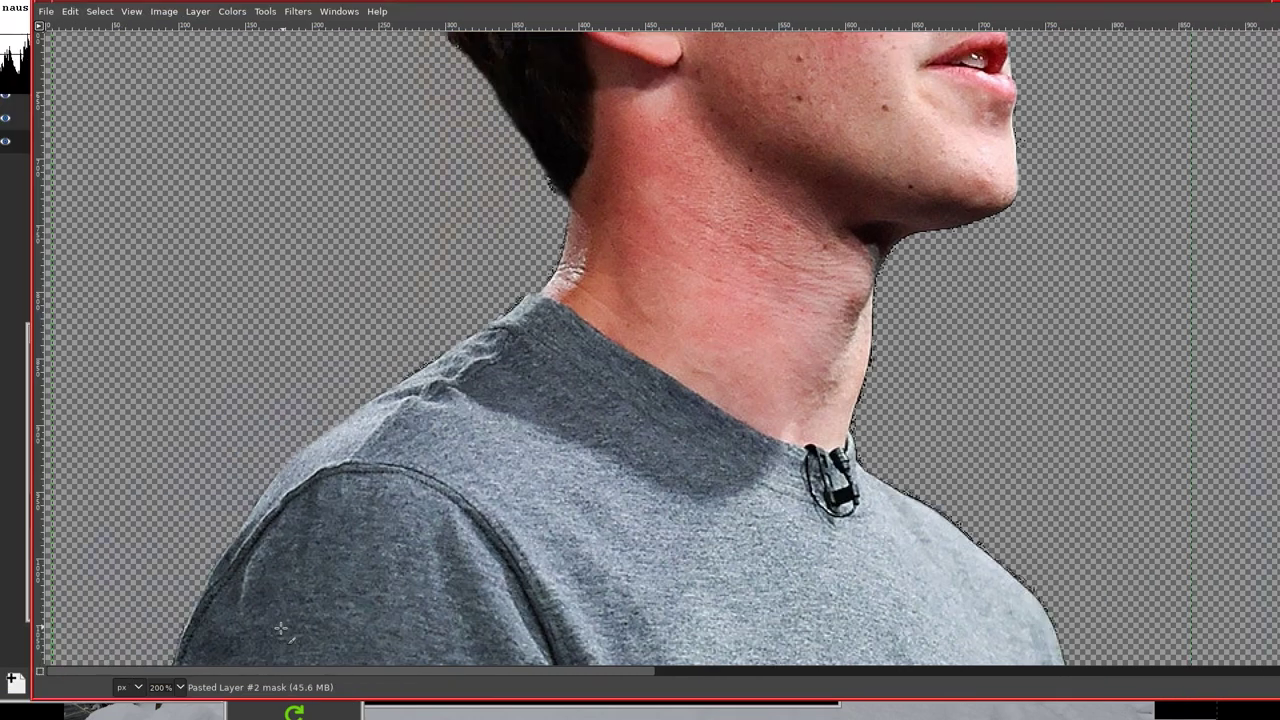
- At 100% zoom, make the sunset background, Hotel title and Facebook logo layers visible again
left_click(182, 687)
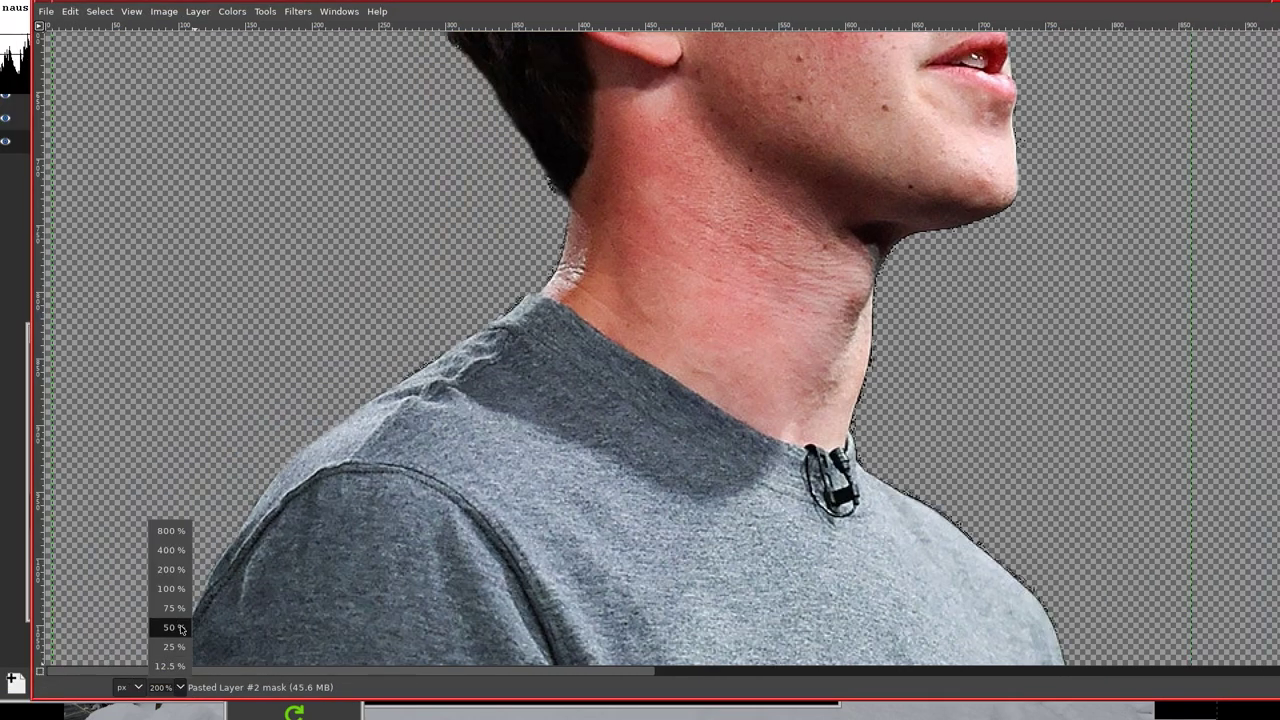
left_click(175, 591)
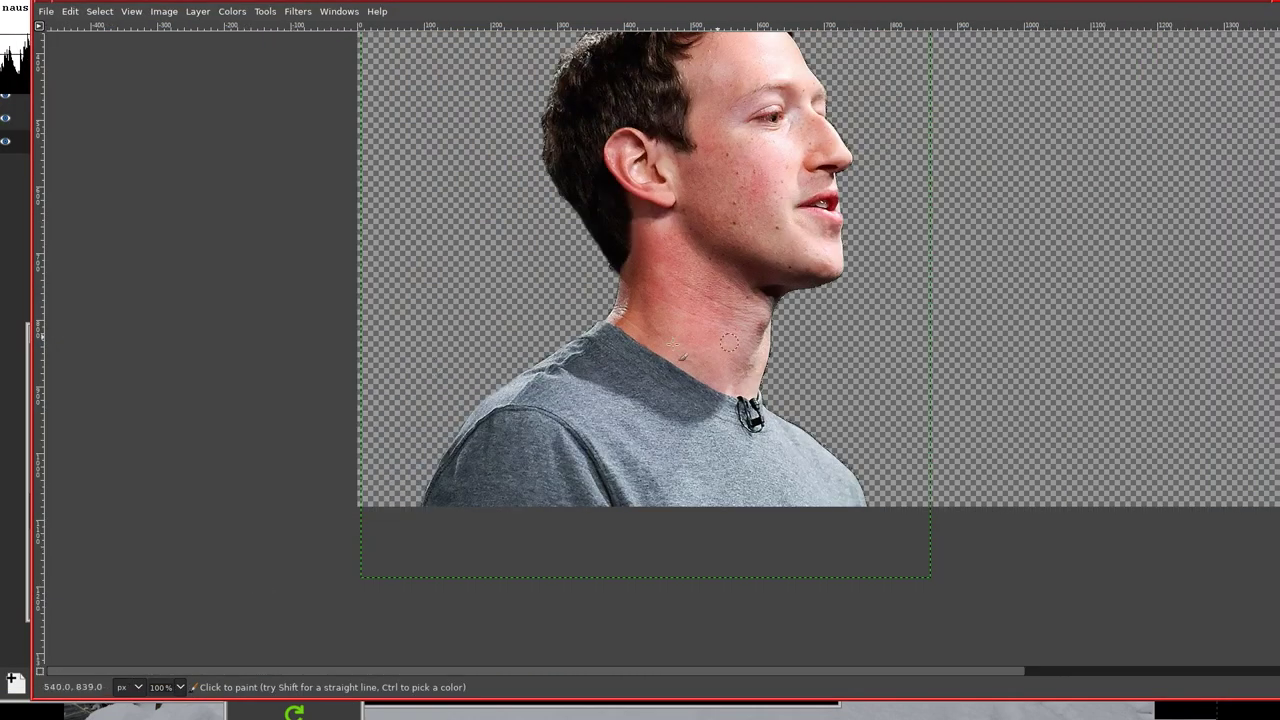
key("Tab")
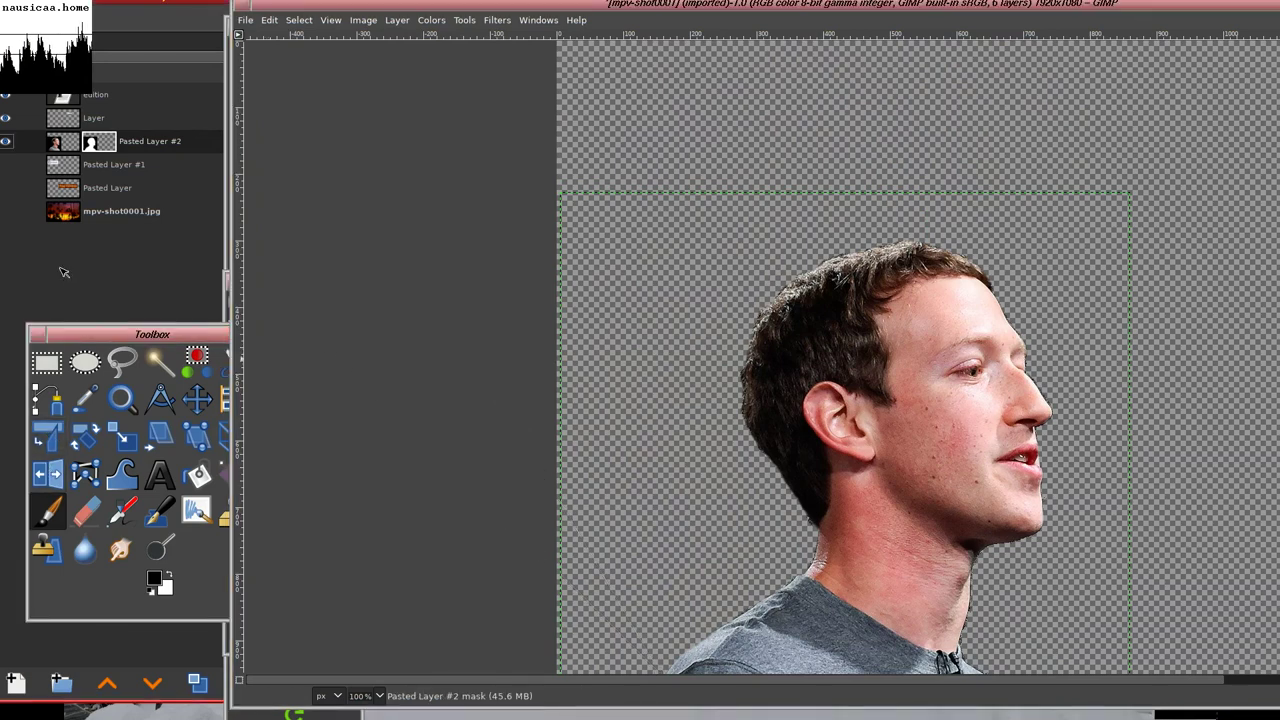
left_click(88, 268)
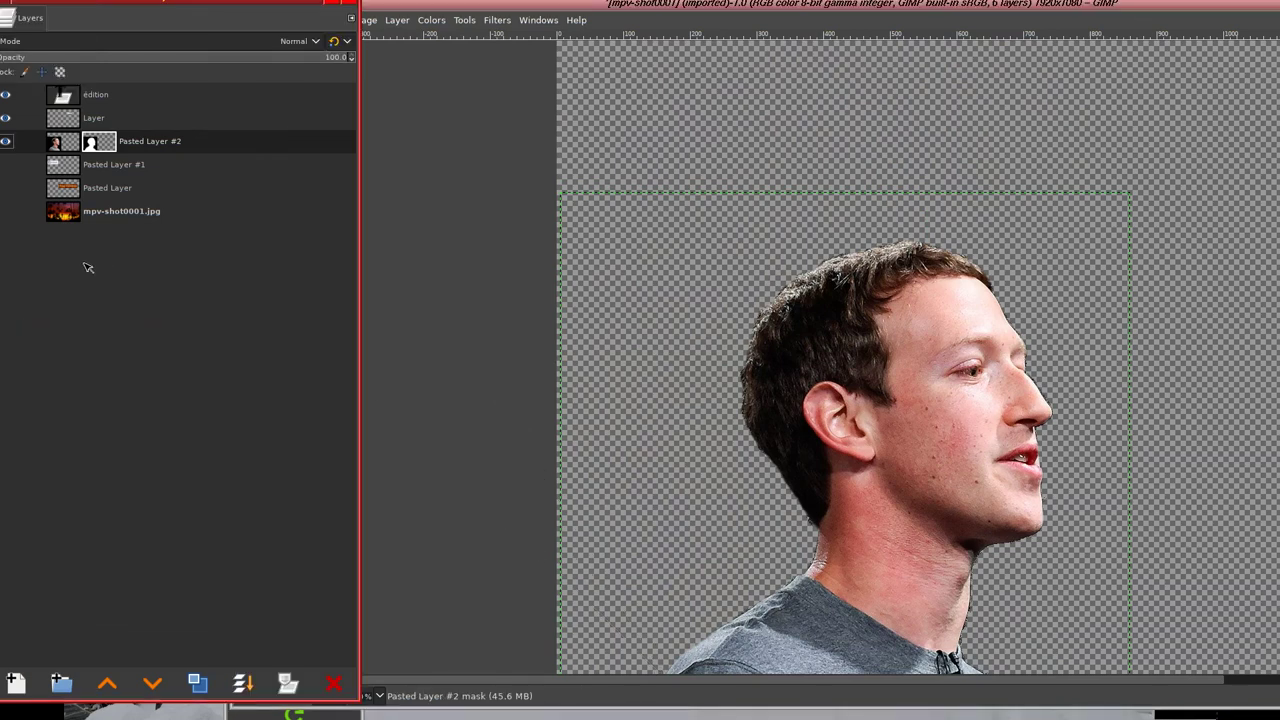
left_click(36, 206)
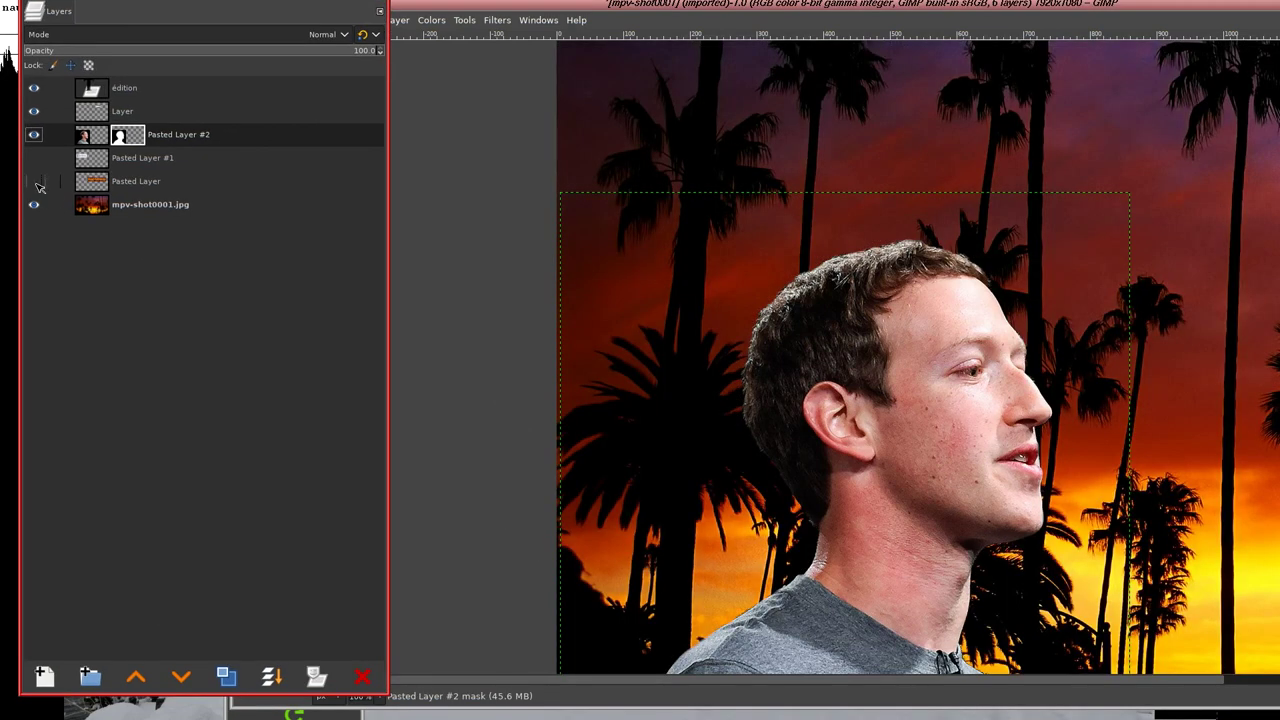
left_click(35, 182)
left_click(34, 158)
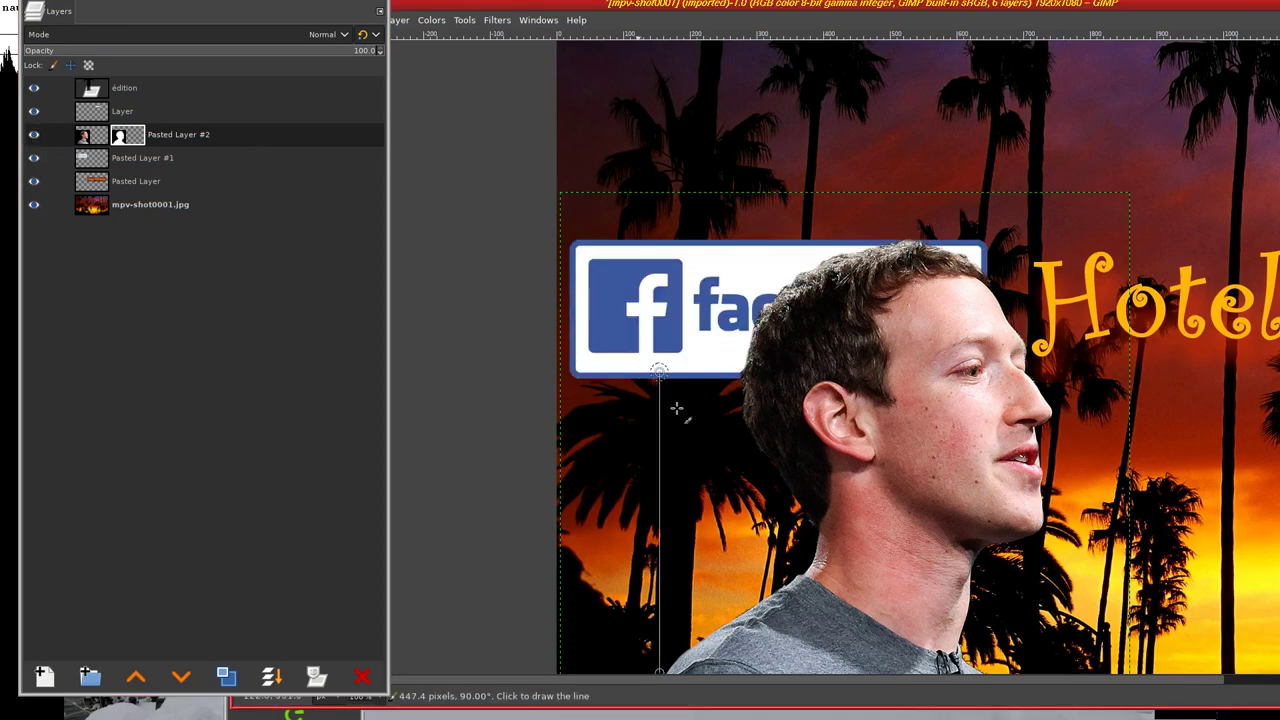
- Zoom out to 75% to see the whole composition and begin scaling the portrait layer
left_click_drag(505, 521, 357, 514)
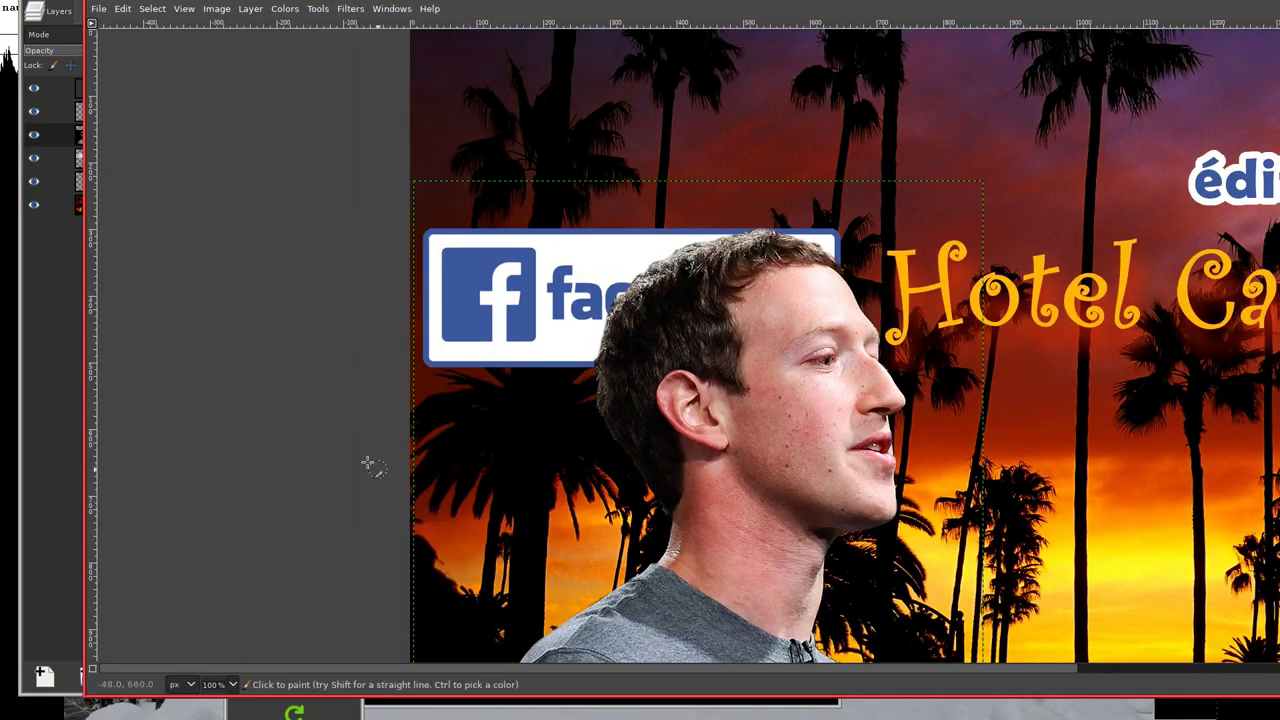
scroll(371, 457, "down", 2)
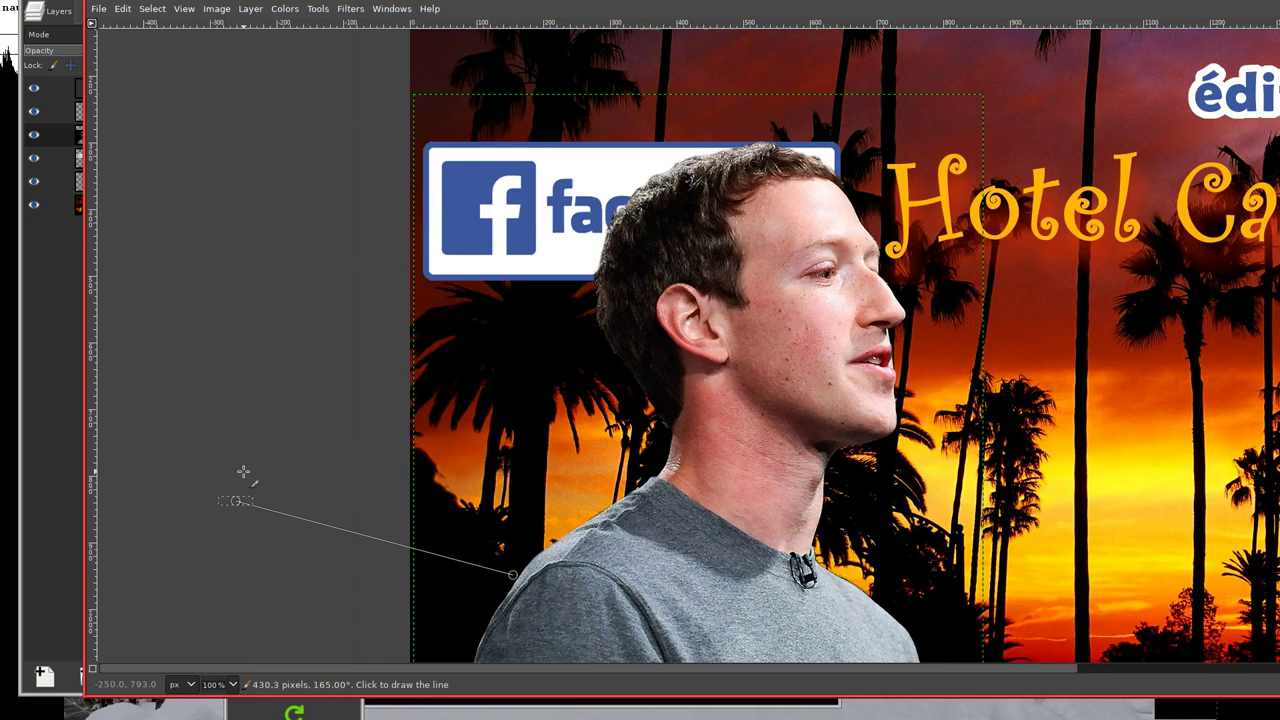
key("alt+Tab")
key("alt+Tab")
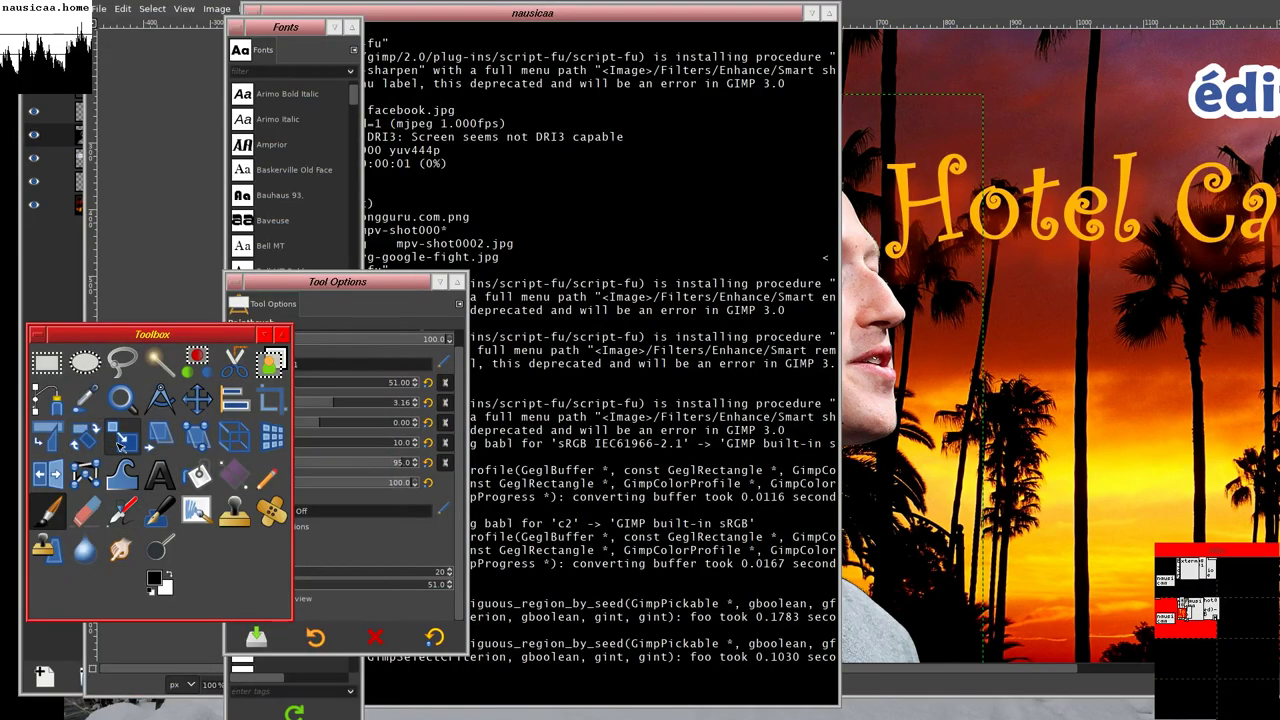
key("alt+Tab")
key("alt+Tab")
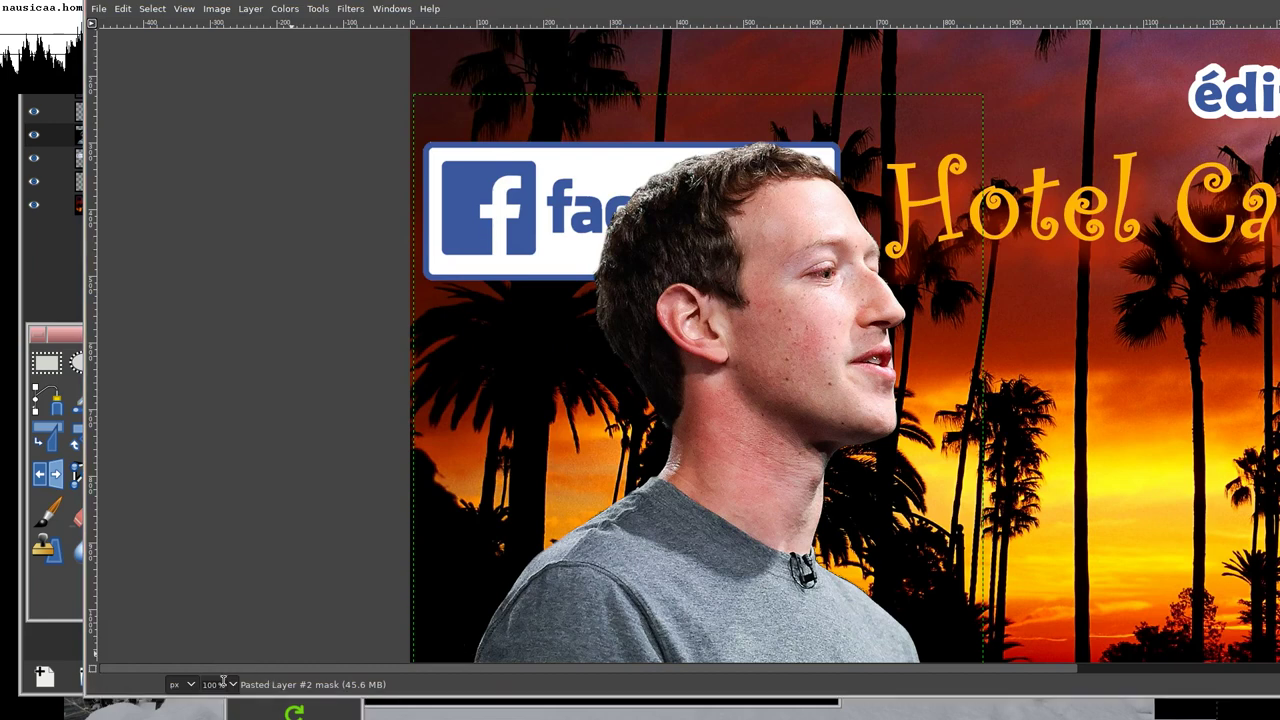
left_click(222, 684)
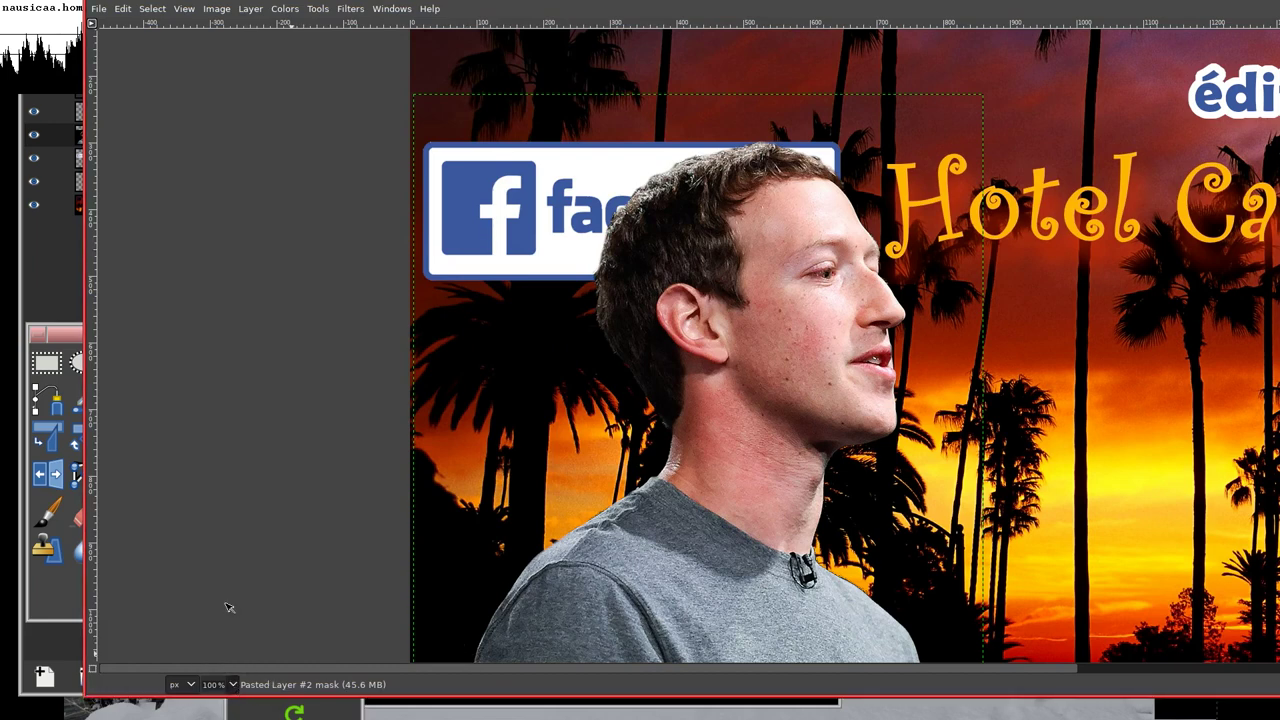
left_click(226, 605)
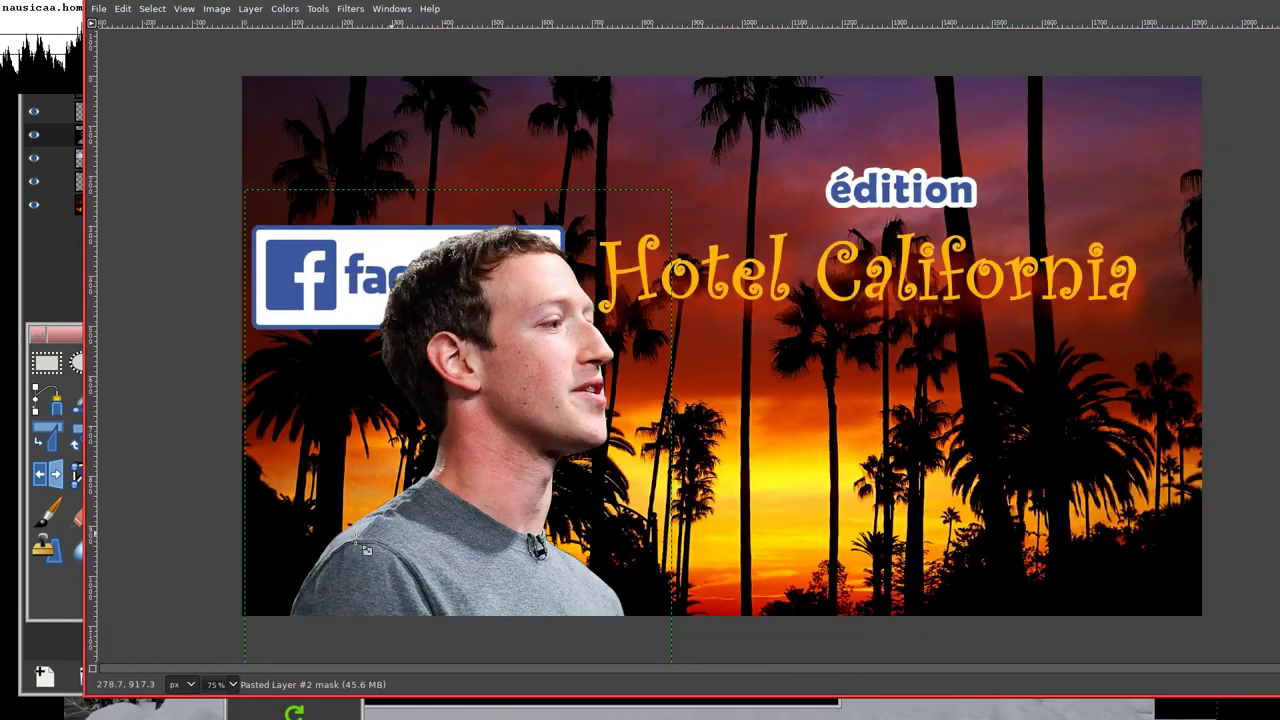
left_click(483, 431)
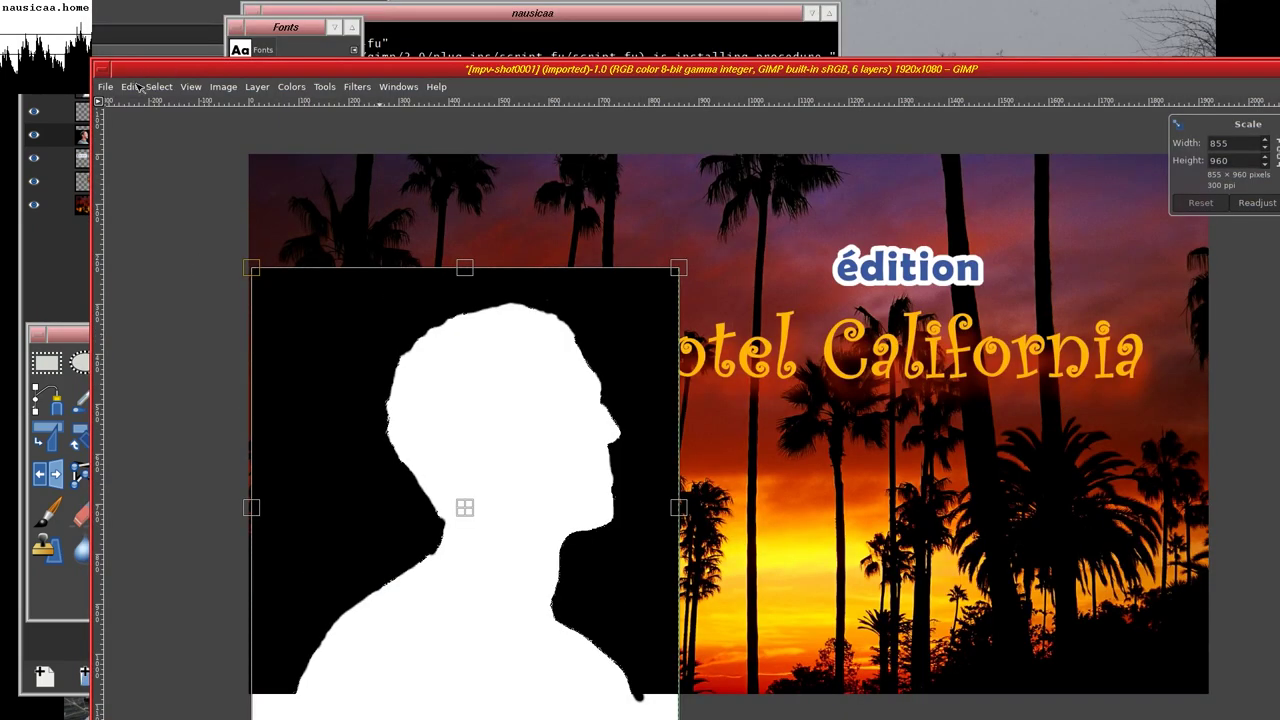
- Undo the last layer visibility change with Edit > Undo Item visibility, hiding the Facebook logo again
left_click(133, 87)
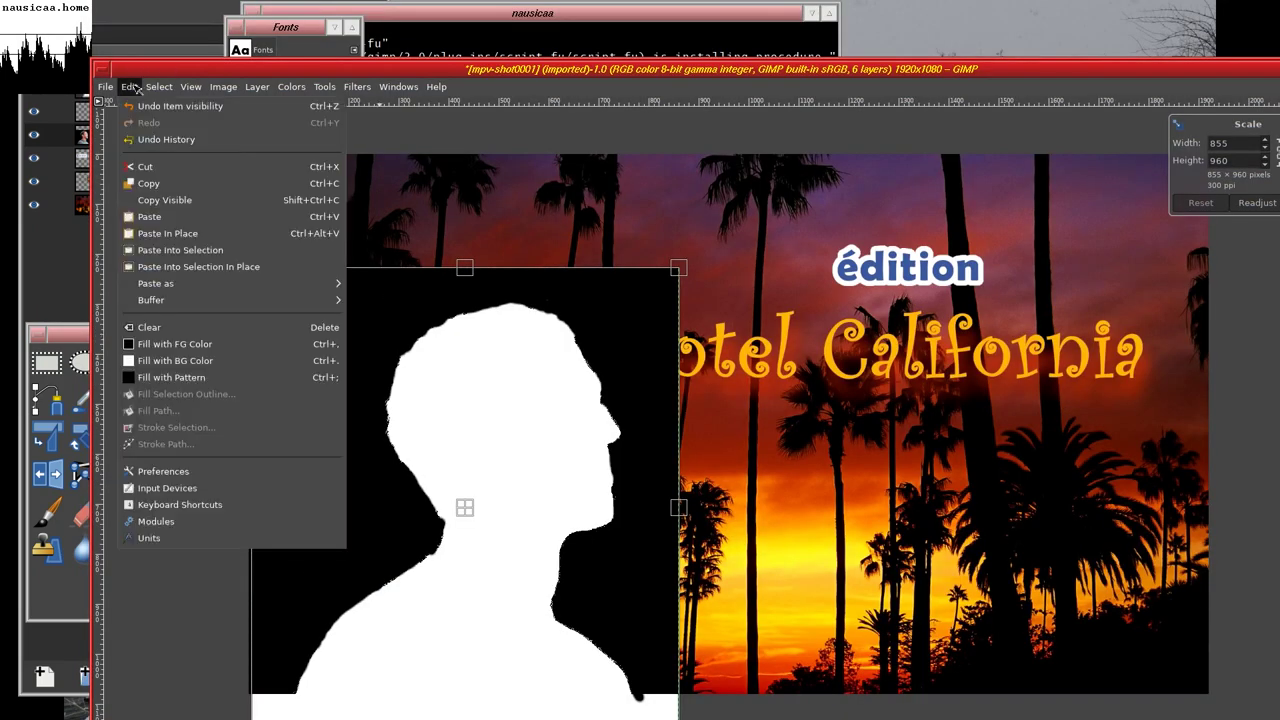
left_click(140, 106)
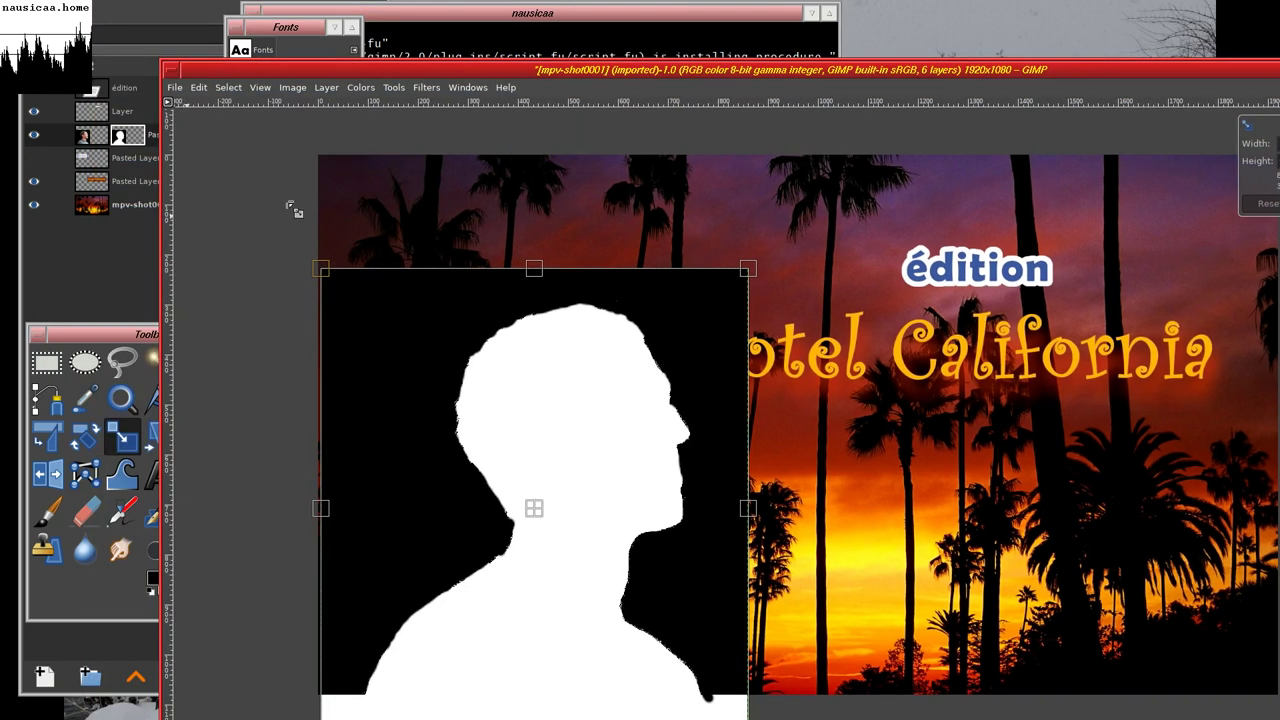
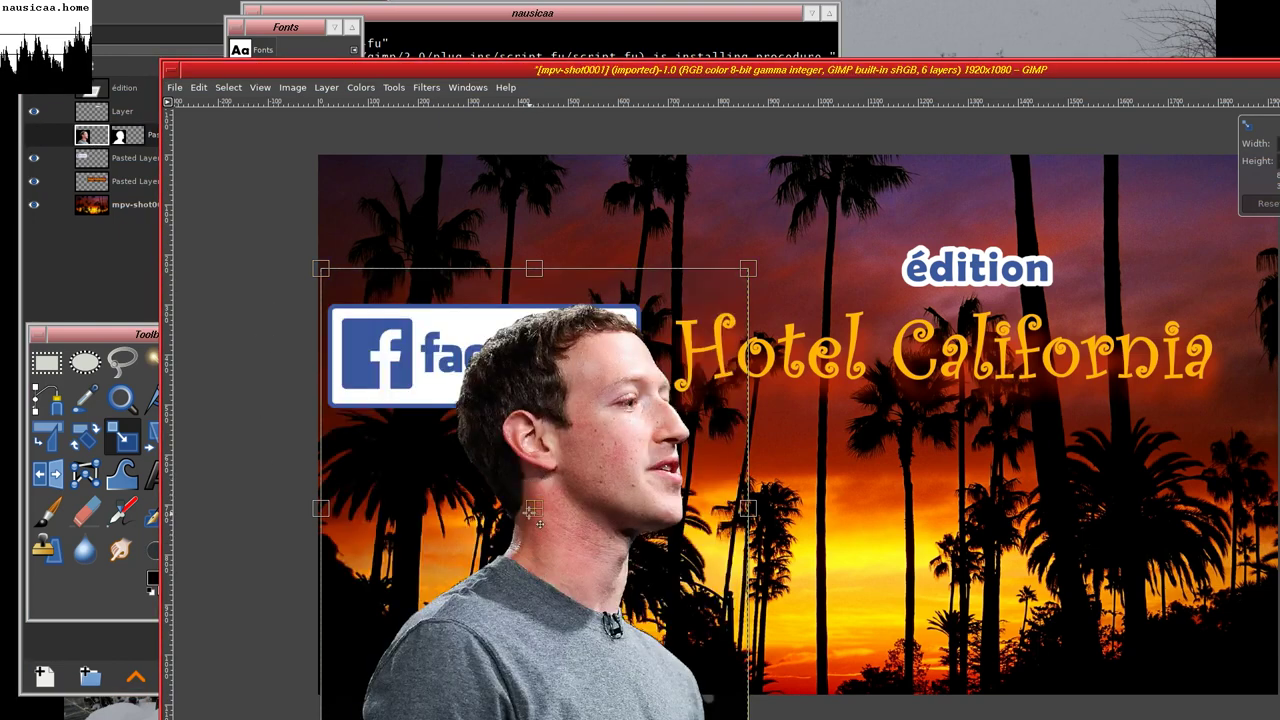
- Shrink the man's cutout to about 603×677 and position it at lower left, clear of the facebook logo
left_click_drag(499, 495, 398, 464)
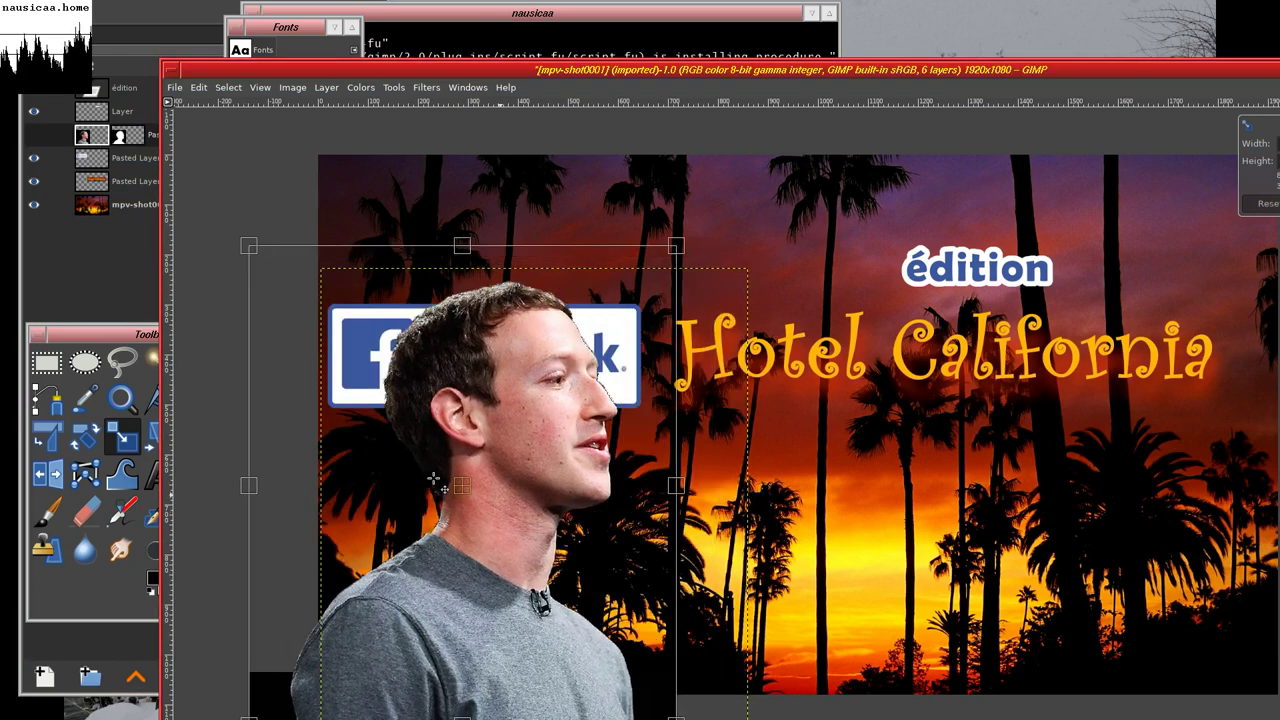
left_click_drag(661, 246, 600, 313)
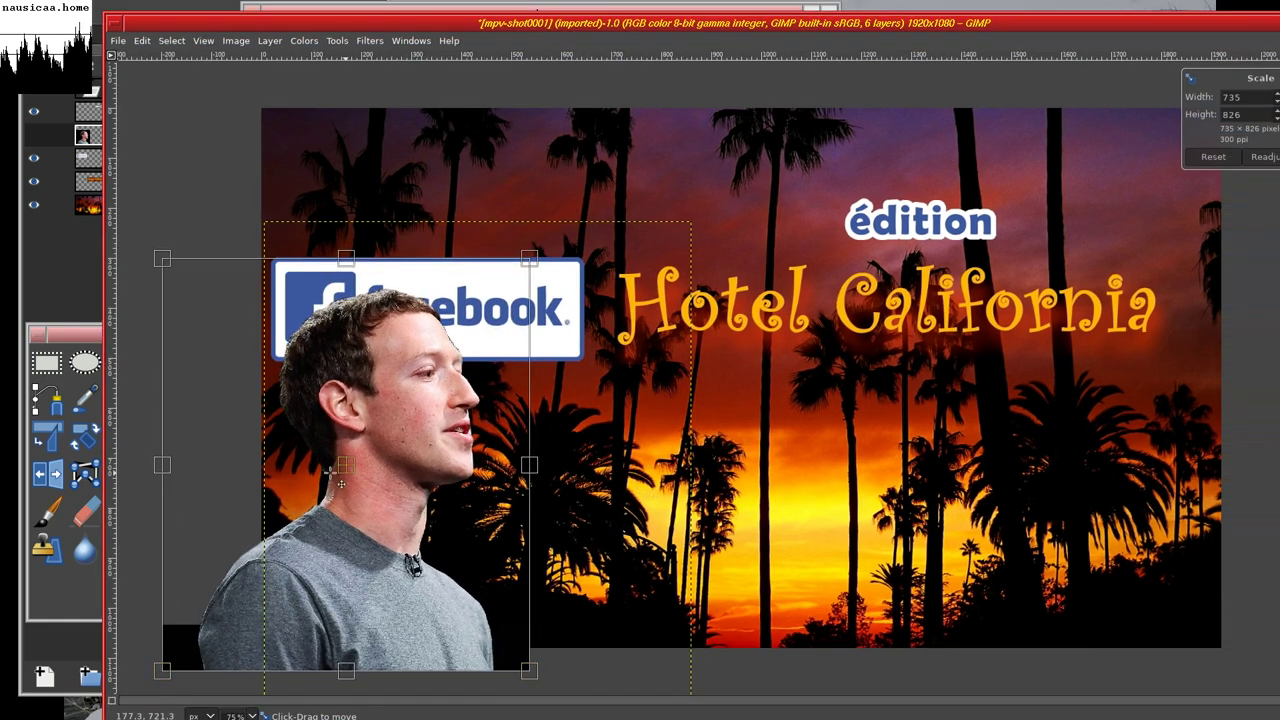
left_click_drag(362, 470, 445, 483)
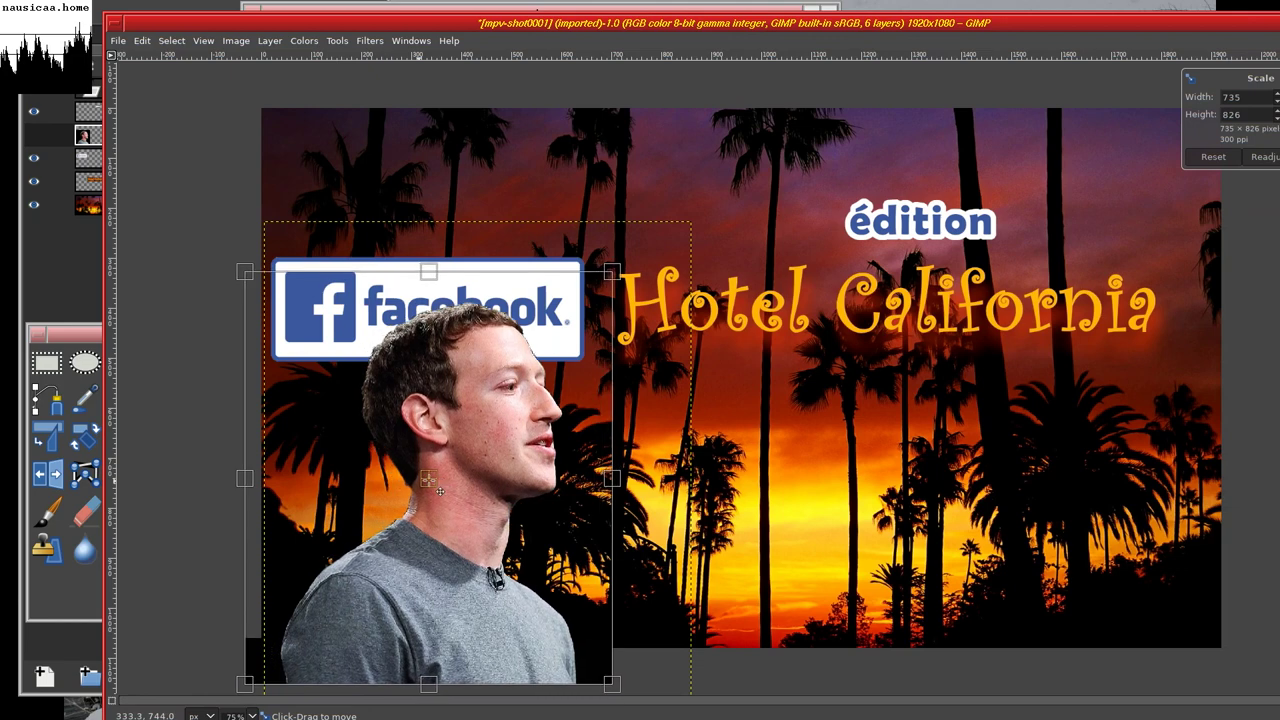
left_click_drag(607, 284, 603, 346)
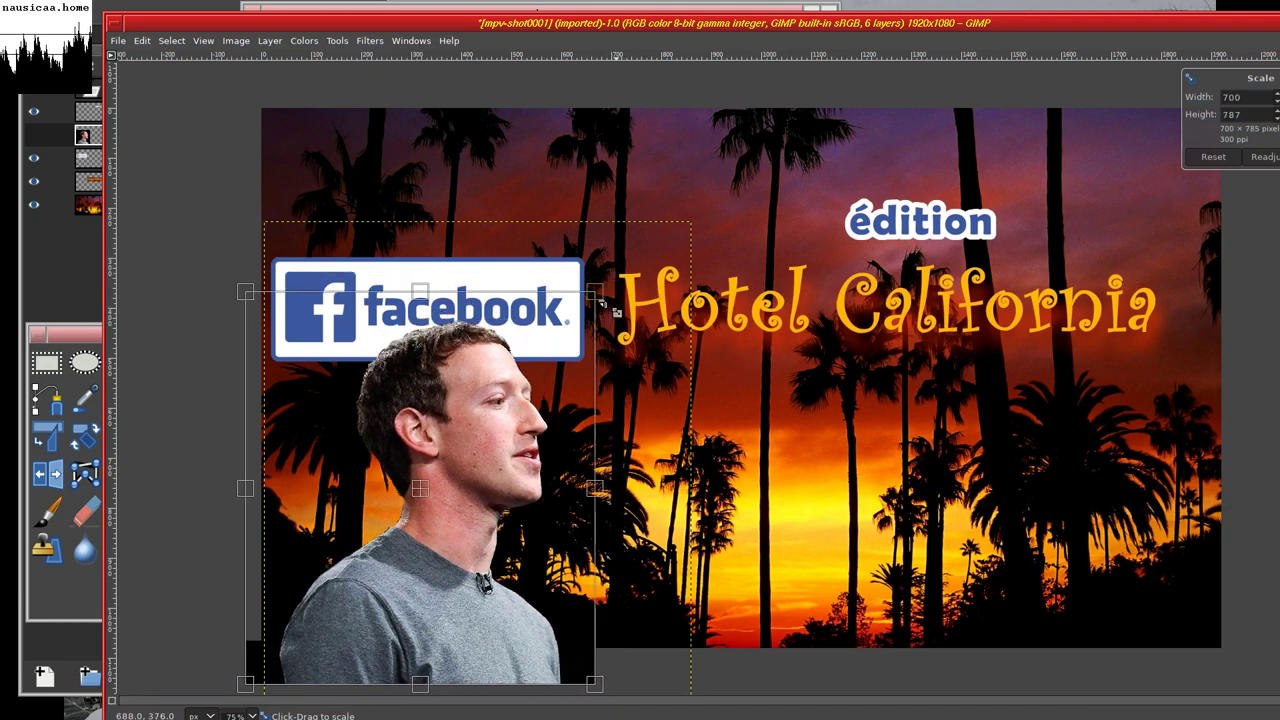
left_click_drag(418, 518, 438, 494)
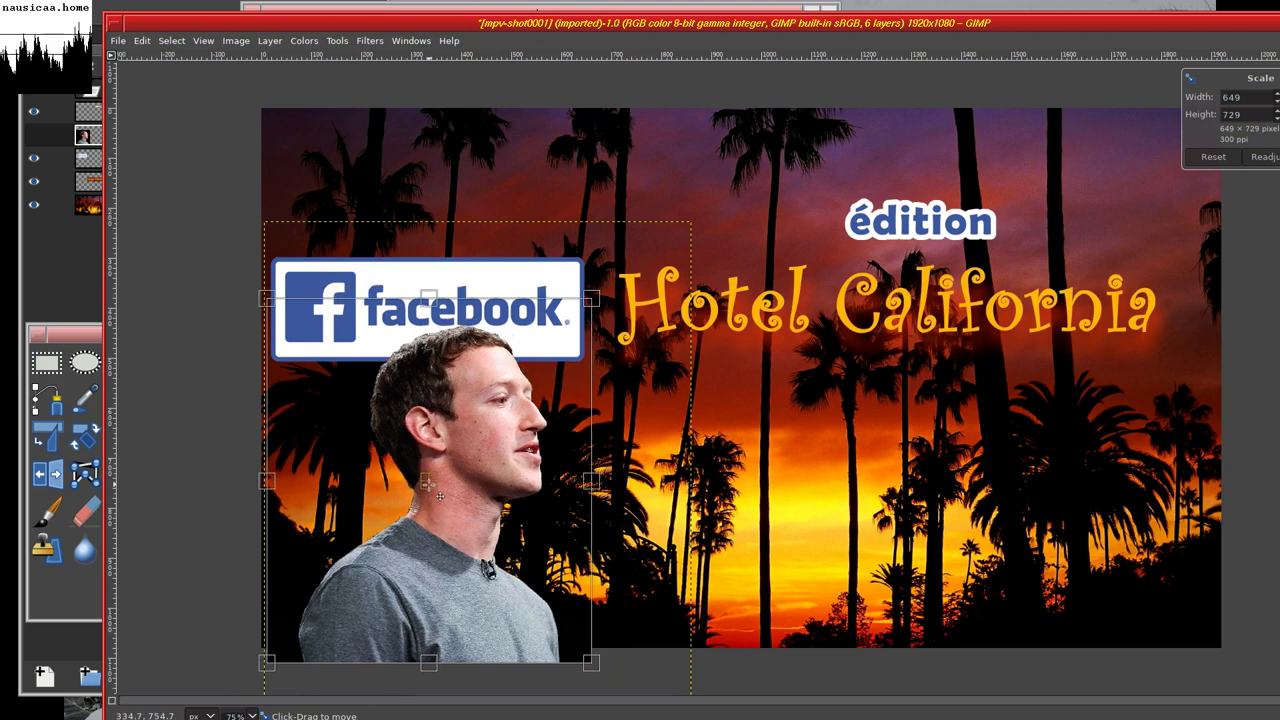
left_click_drag(602, 305, 590, 311)
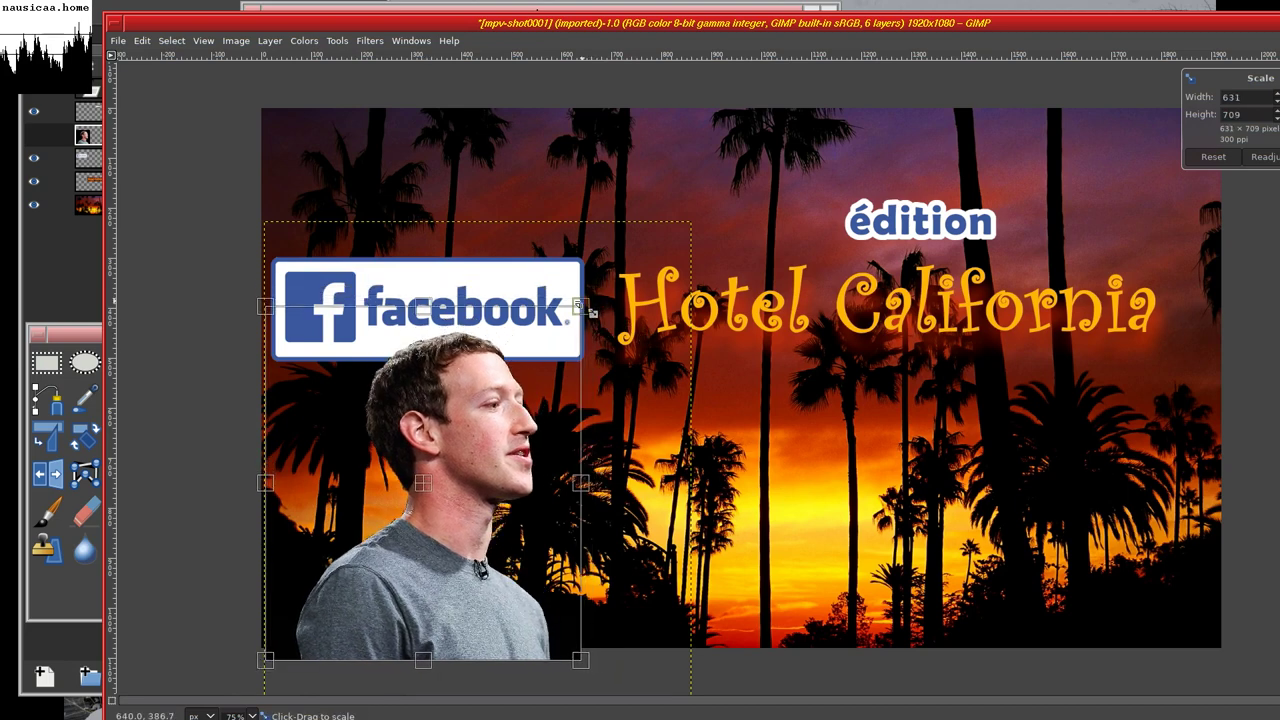
left_click_drag(433, 497, 426, 492)
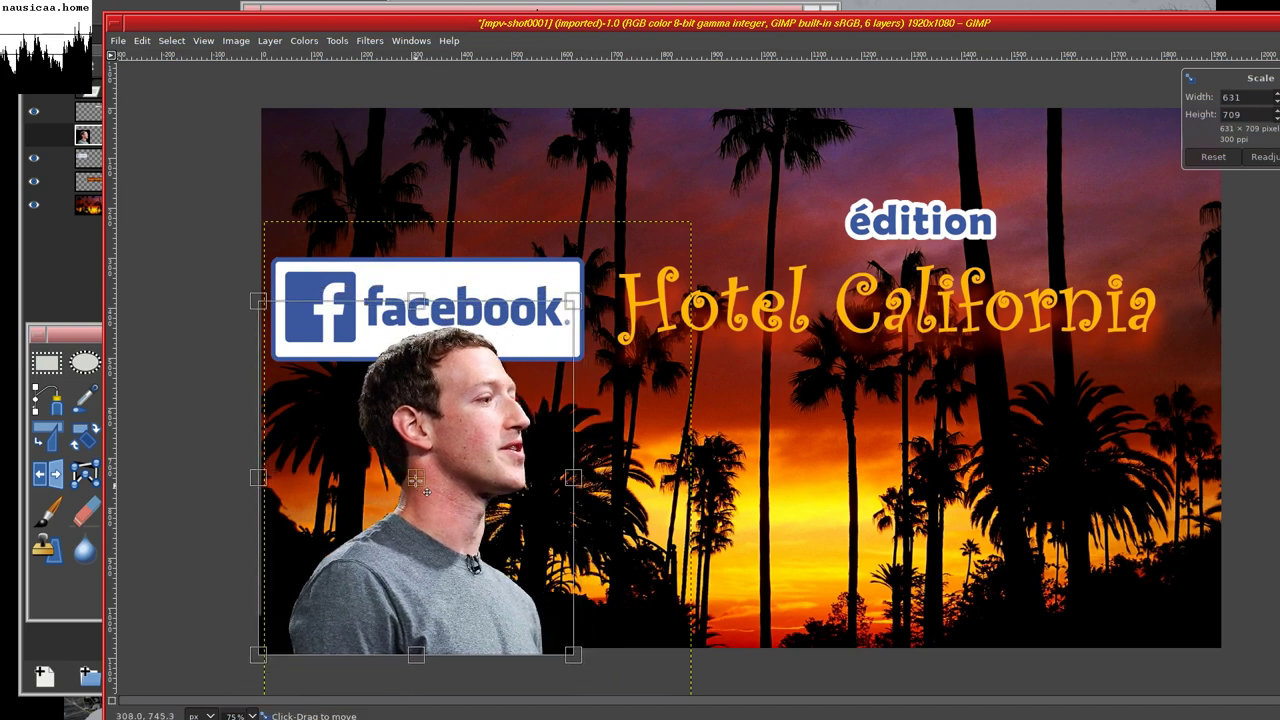
left_click_drag(591, 309, 578, 326)
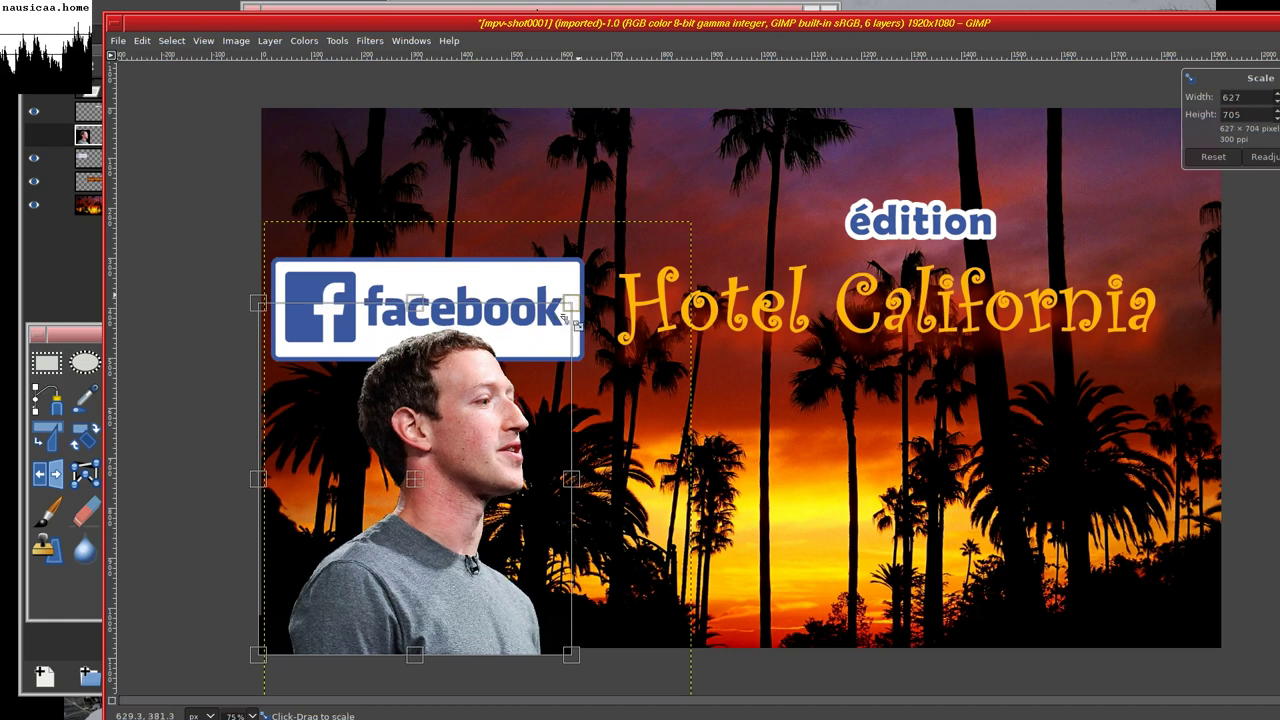
left_click_drag(416, 500, 423, 500)
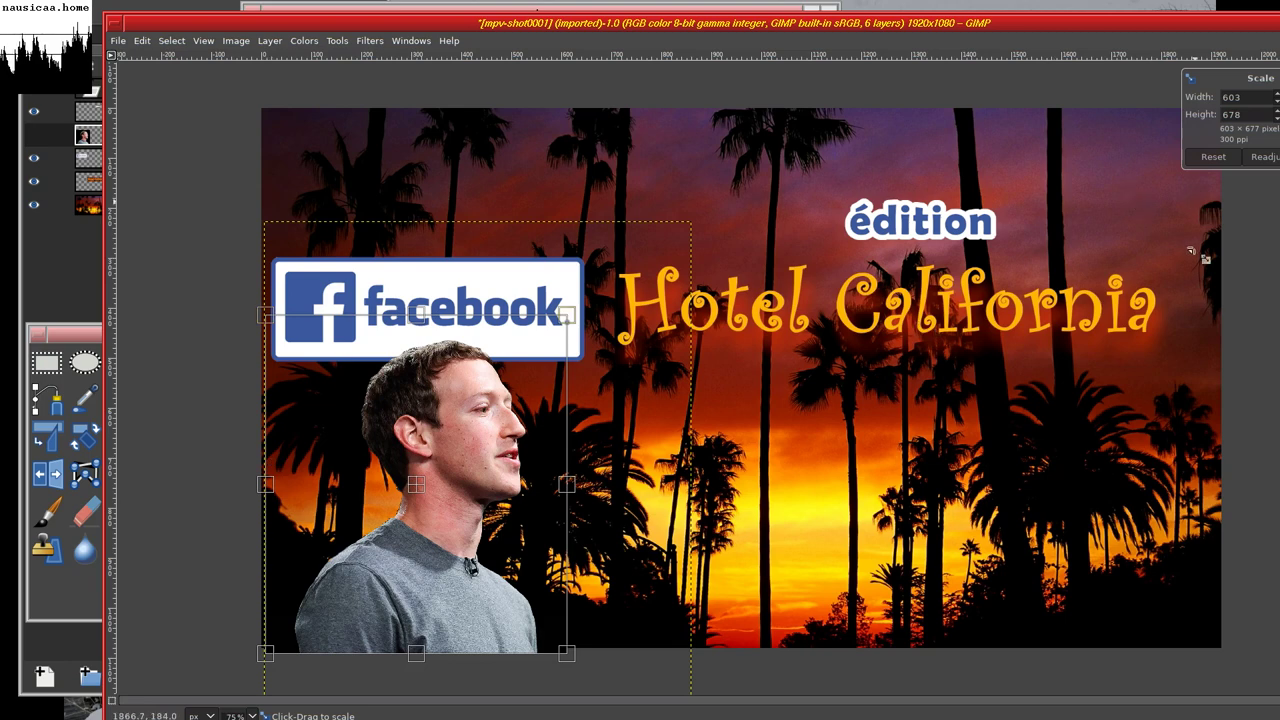
- Apply the 603×677 scale and bring the layers and tools panels back into view
left_click_drag(1175, 374, 1125, 380)
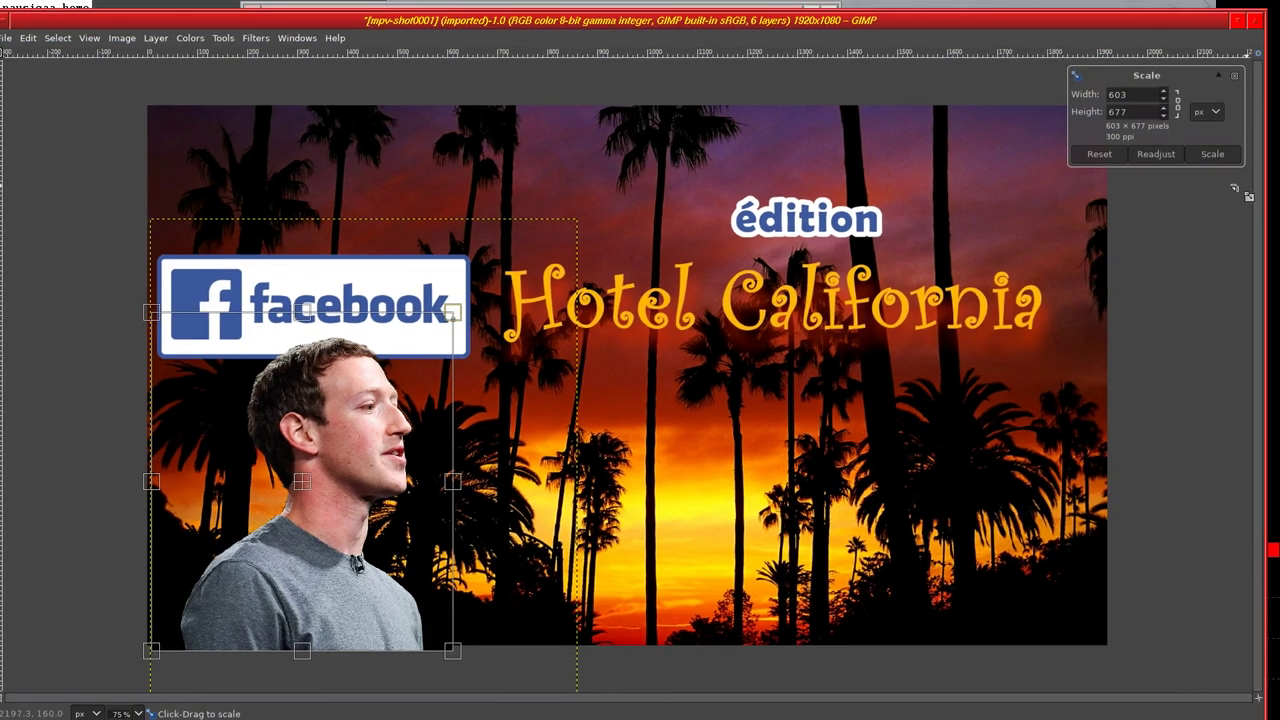
left_click(1232, 156)
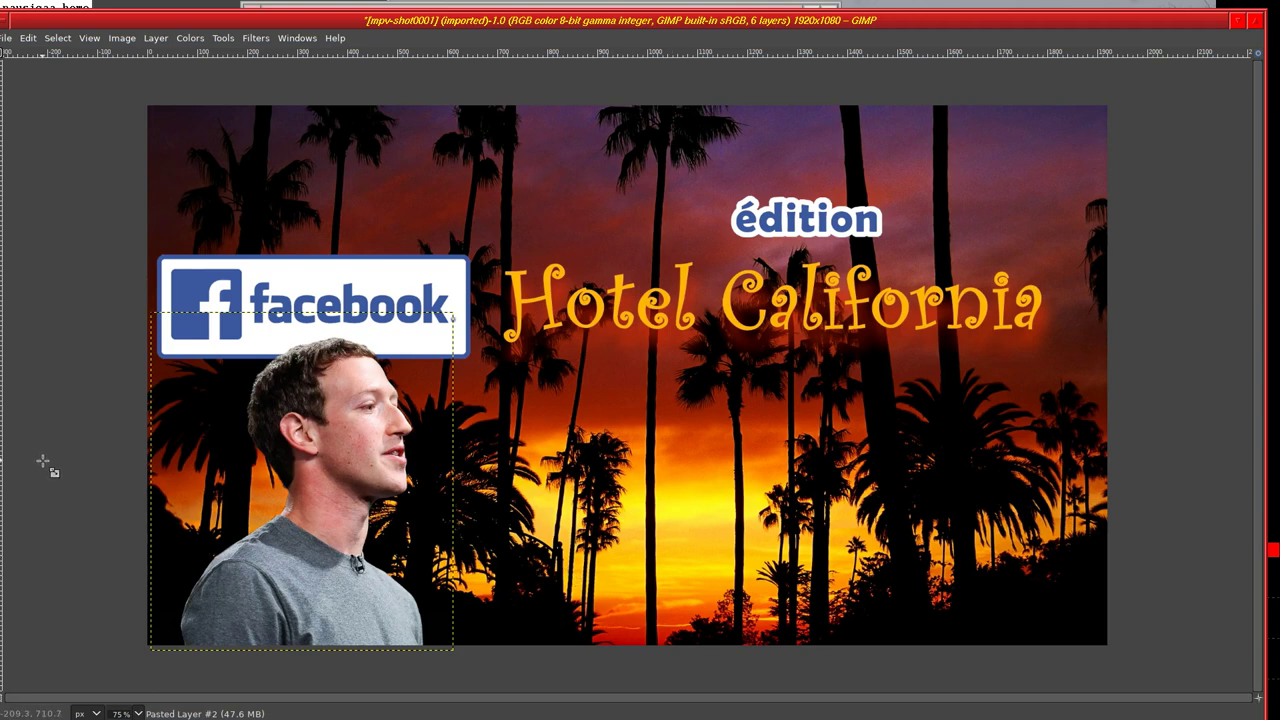
left_click_drag(43, 460, 255, 474)
left_click(90, 598)
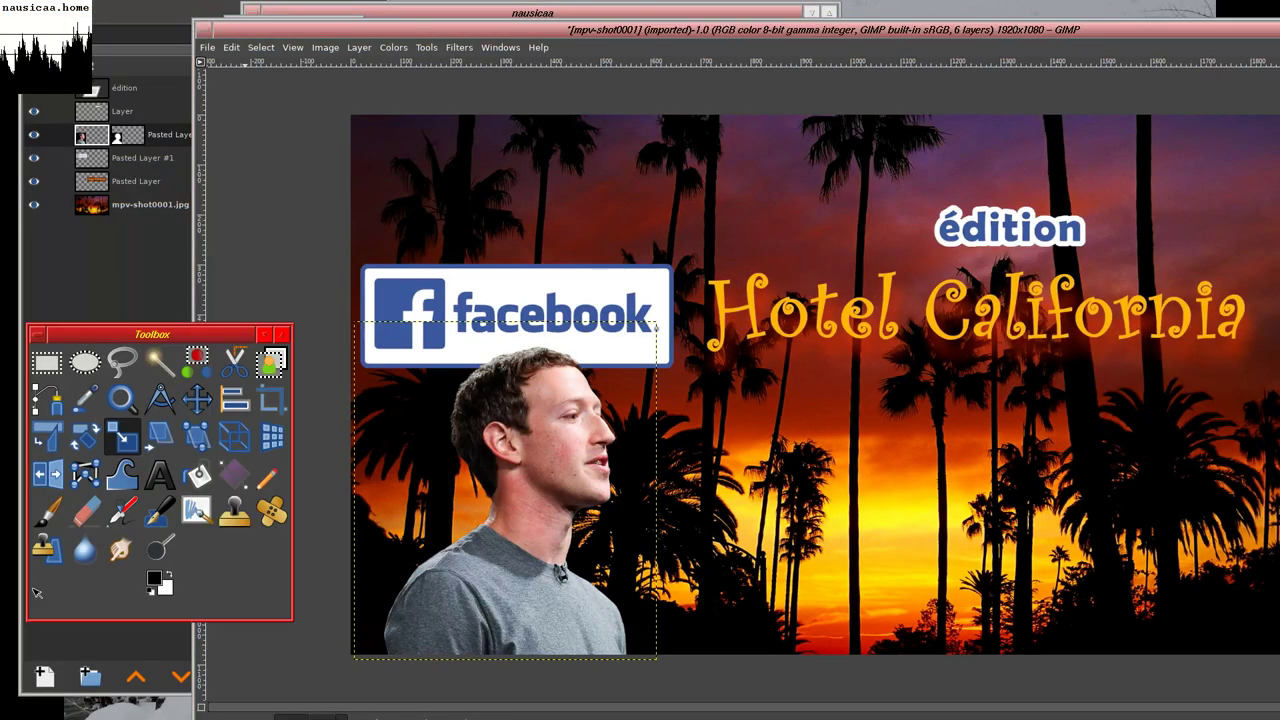
- Draw a text box below the Hotel California title, with Berlin Sans FB Demi Bold at 86 px
left_click(173, 478)
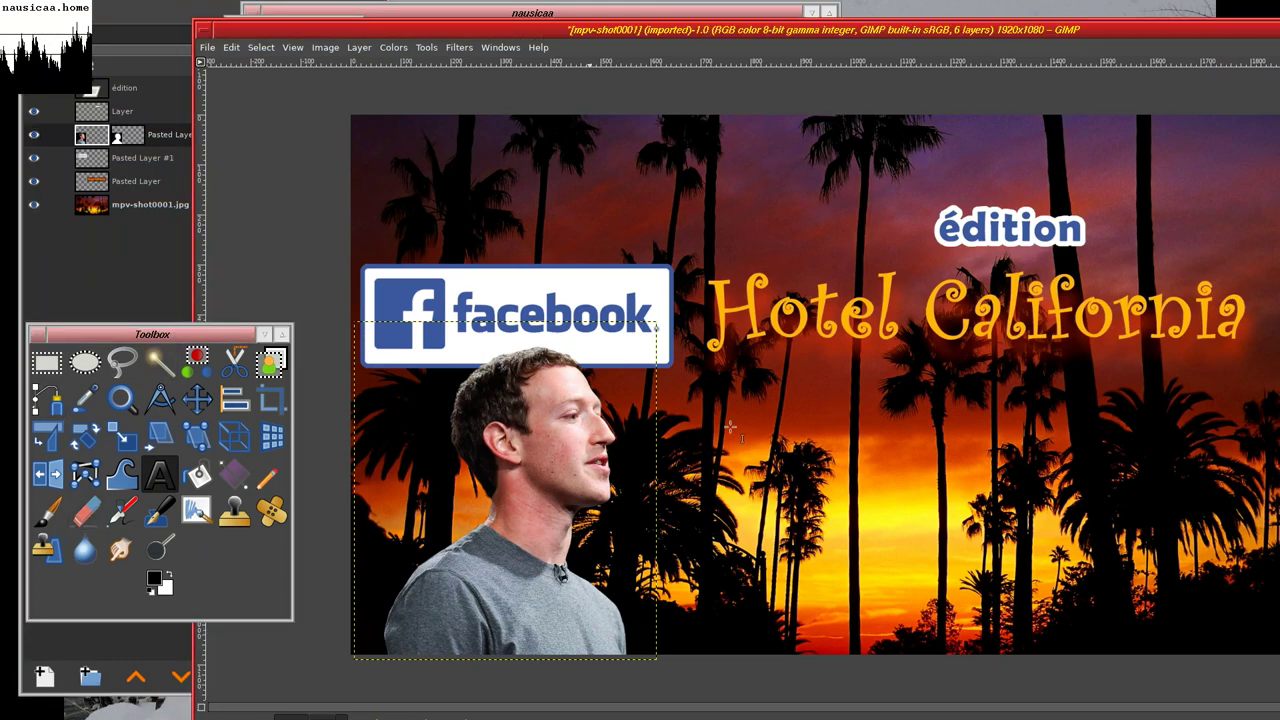
left_click_drag(830, 388, 1246, 560)
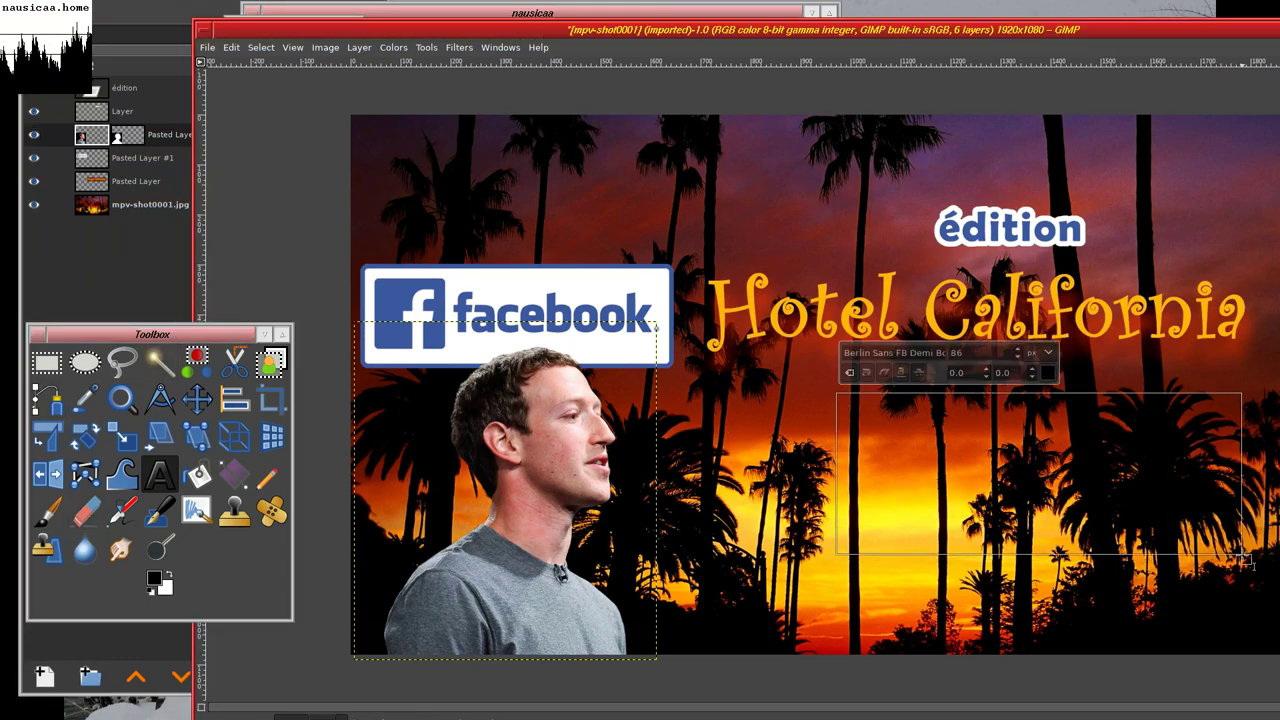
key("Tab")
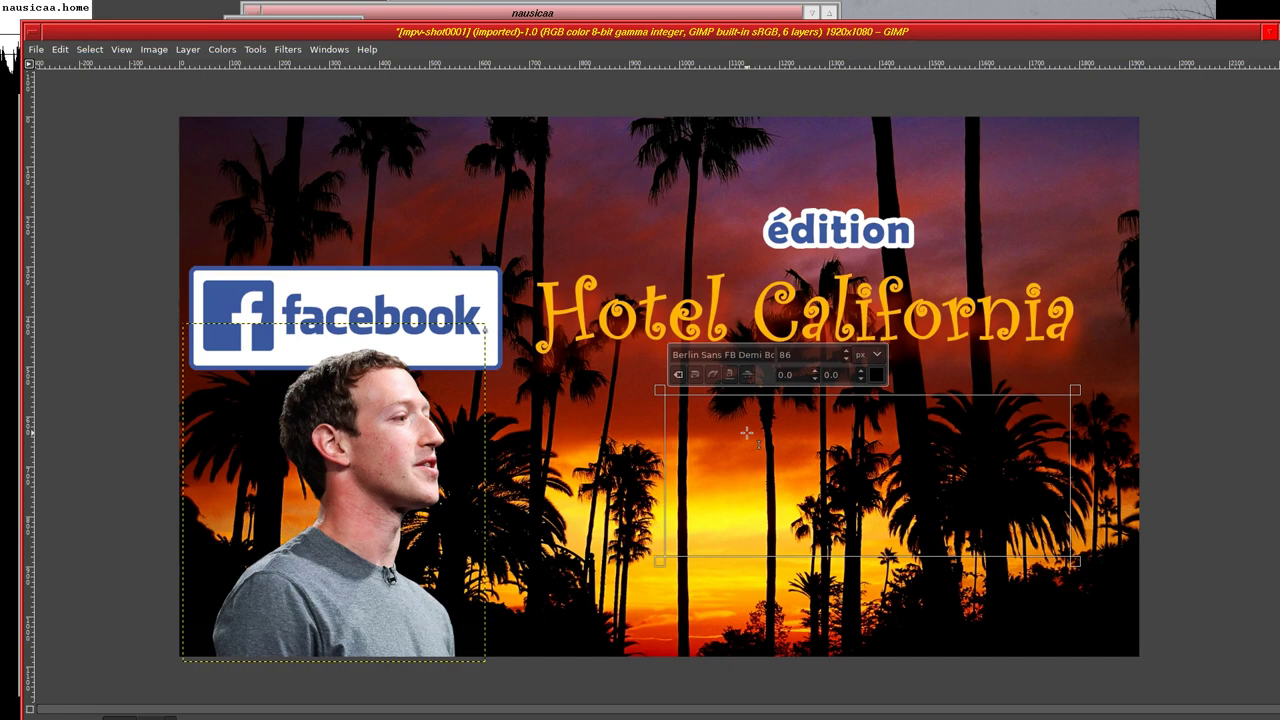
key("Tab")
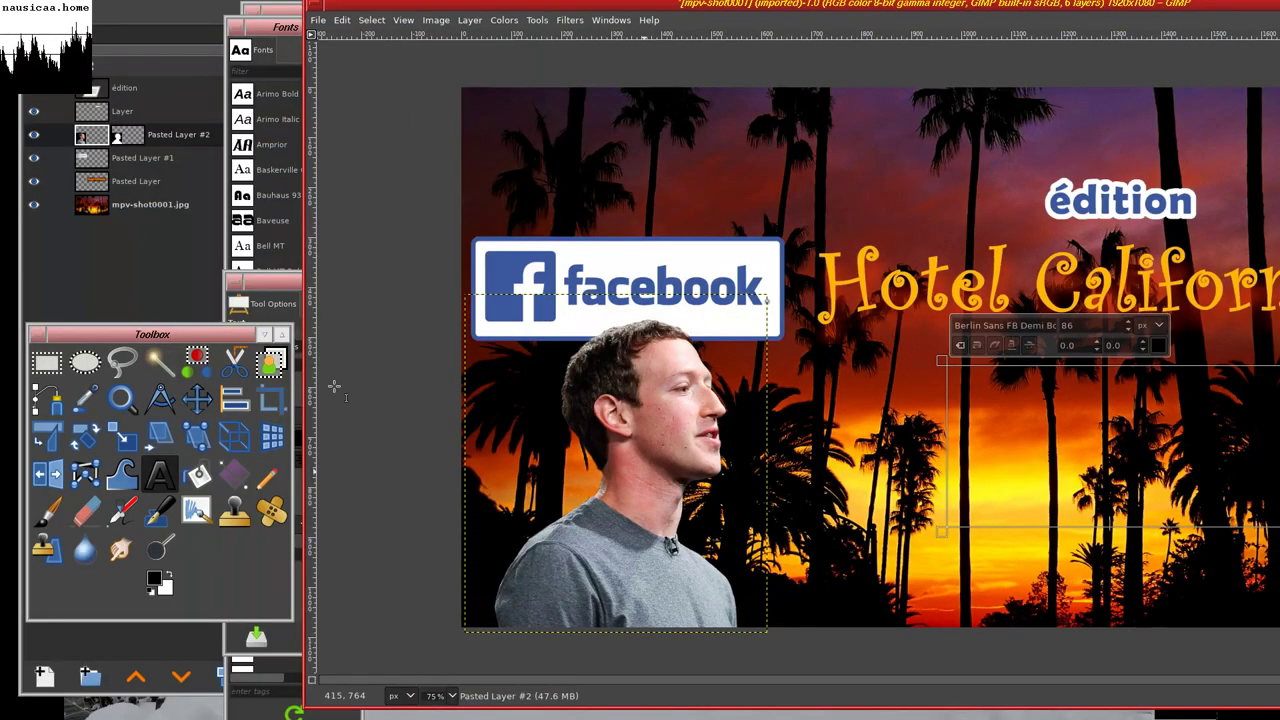
double_click(264, 283)
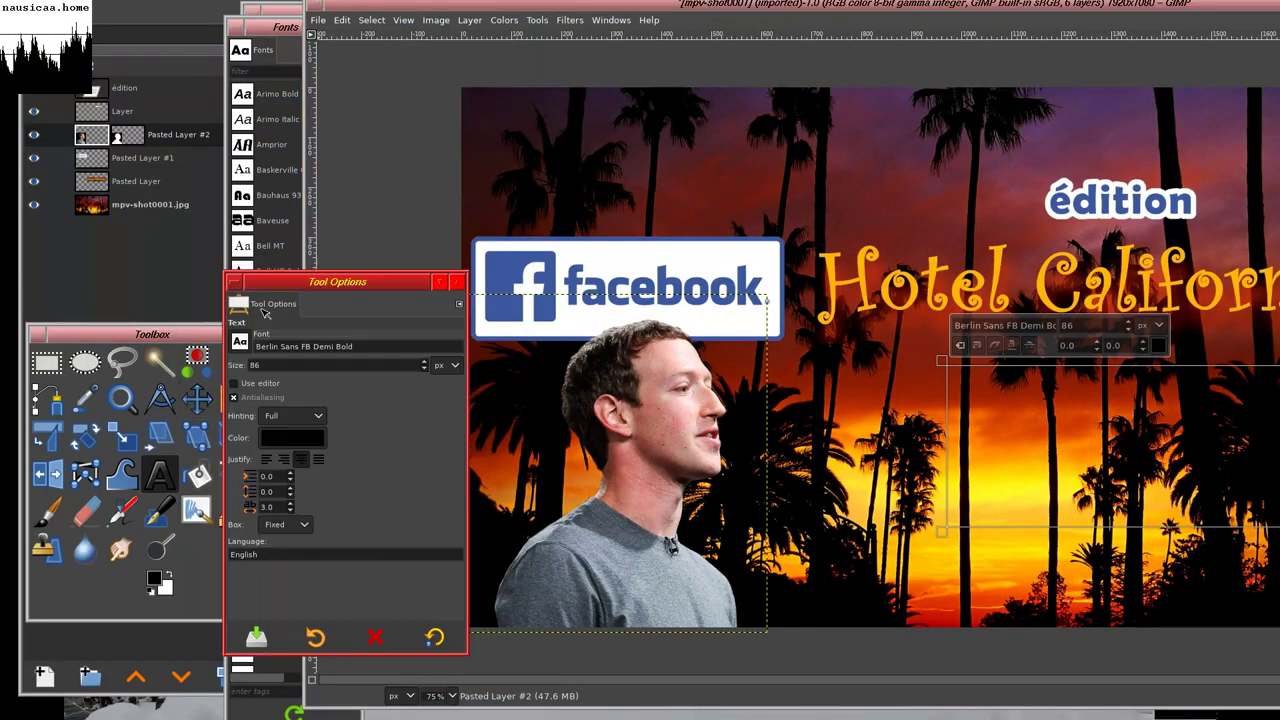
left_click_drag(338, 548, 117, 420)
key("Tab")
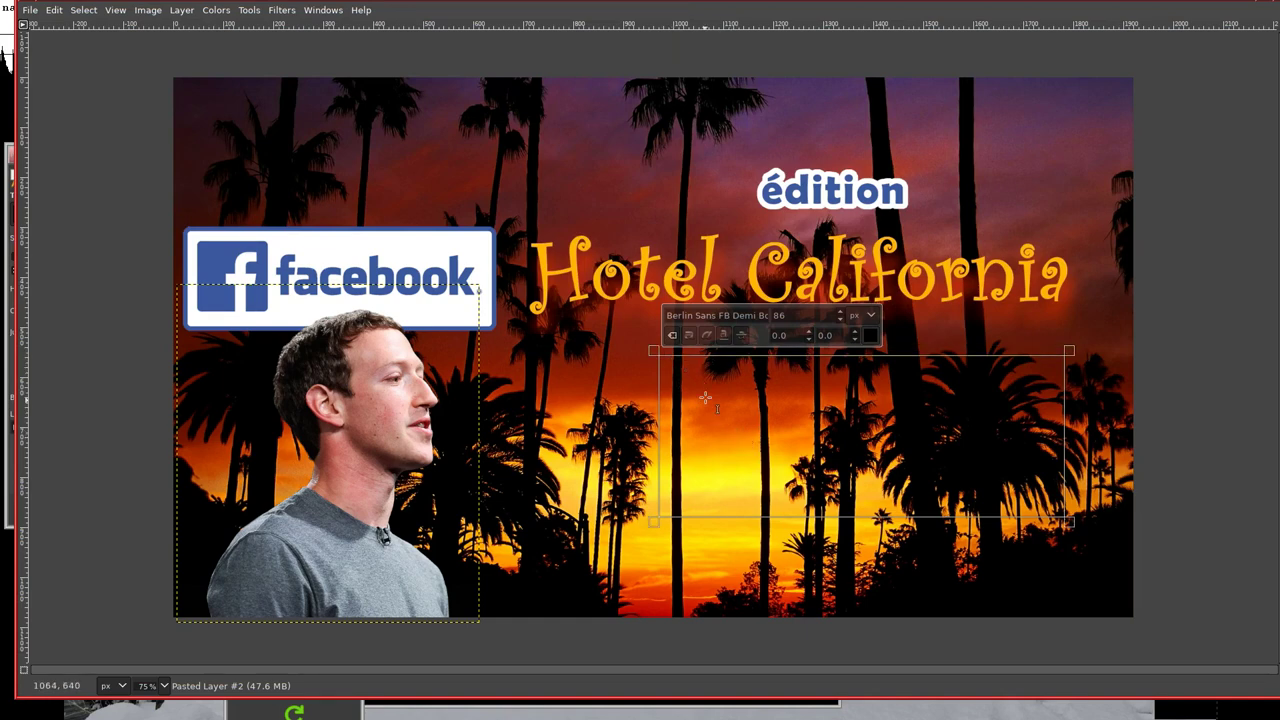
- Type the black French sentence 'Vous venez quand vous voulez, c'est nous qui décid…'
type("Vous venez quand vous voulez, c'est nous qui décid")
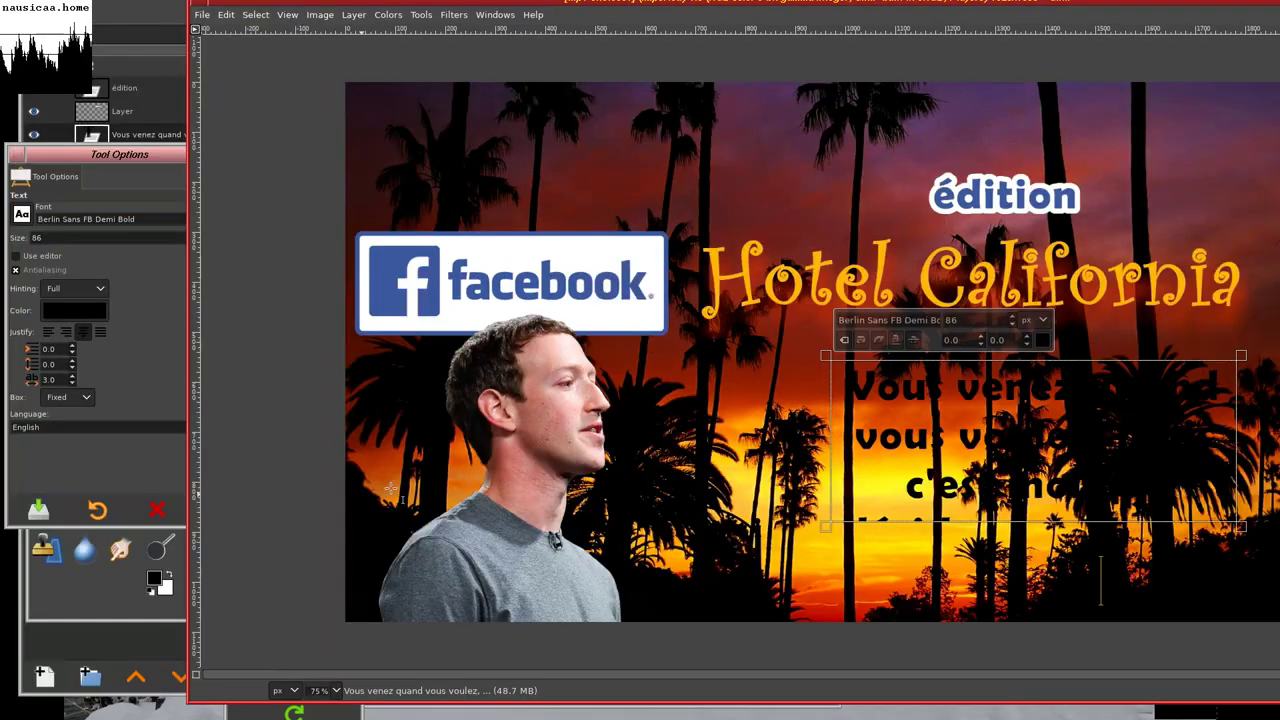
key("Tab")
left_click(86, 454)
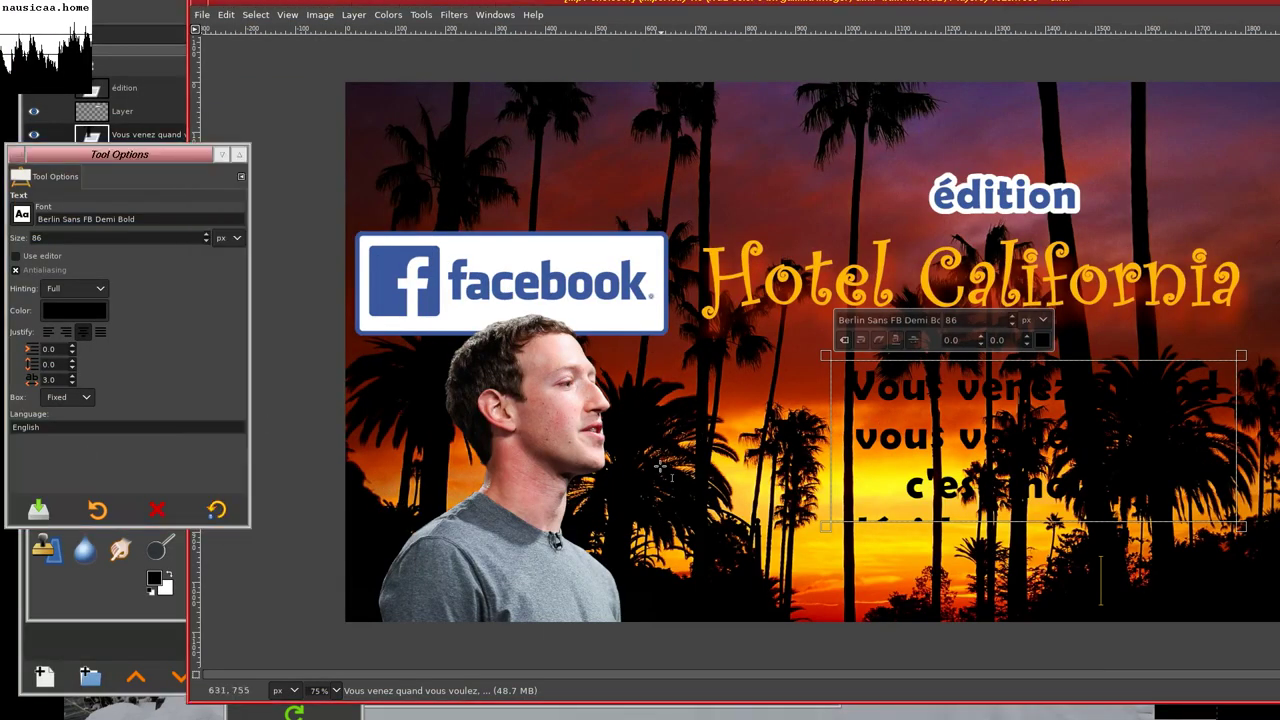
key("ctrl+b")
key("ctrl+l")
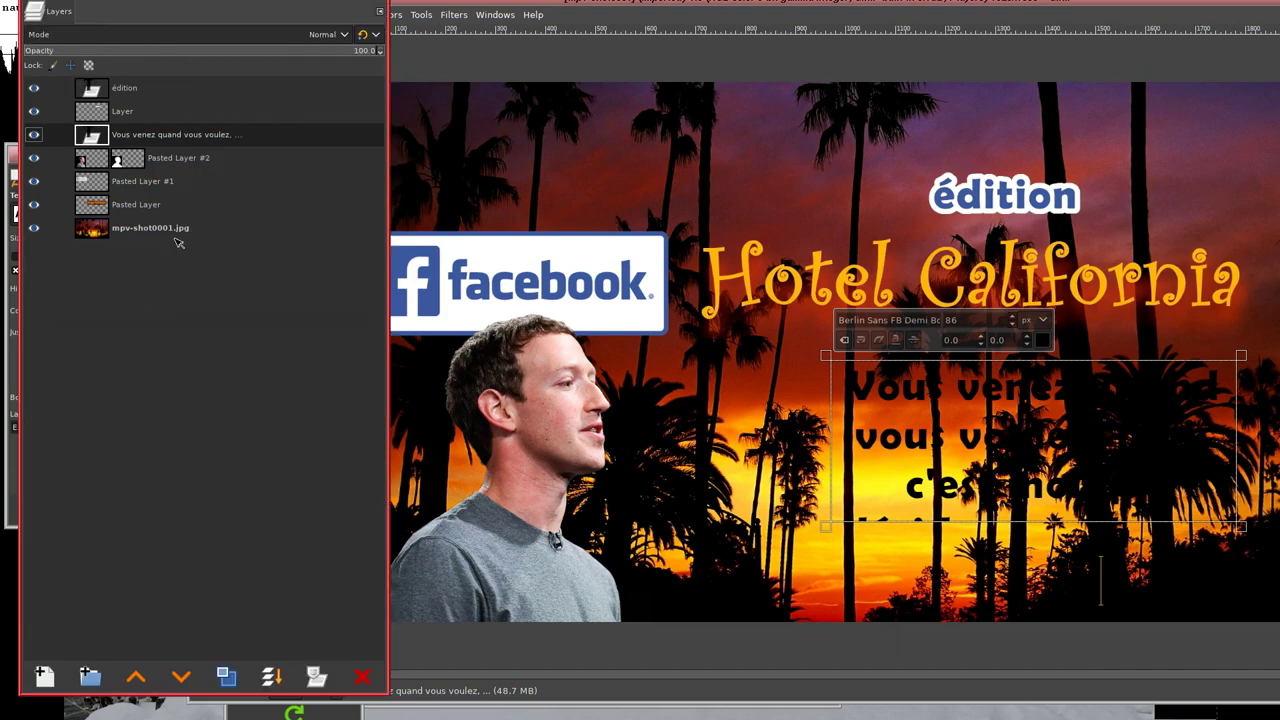
- Hide mpv-shot0001.jpg, widen the text box, and change the opening from 'Vous venez' to 'Venez'
left_click(34, 228)
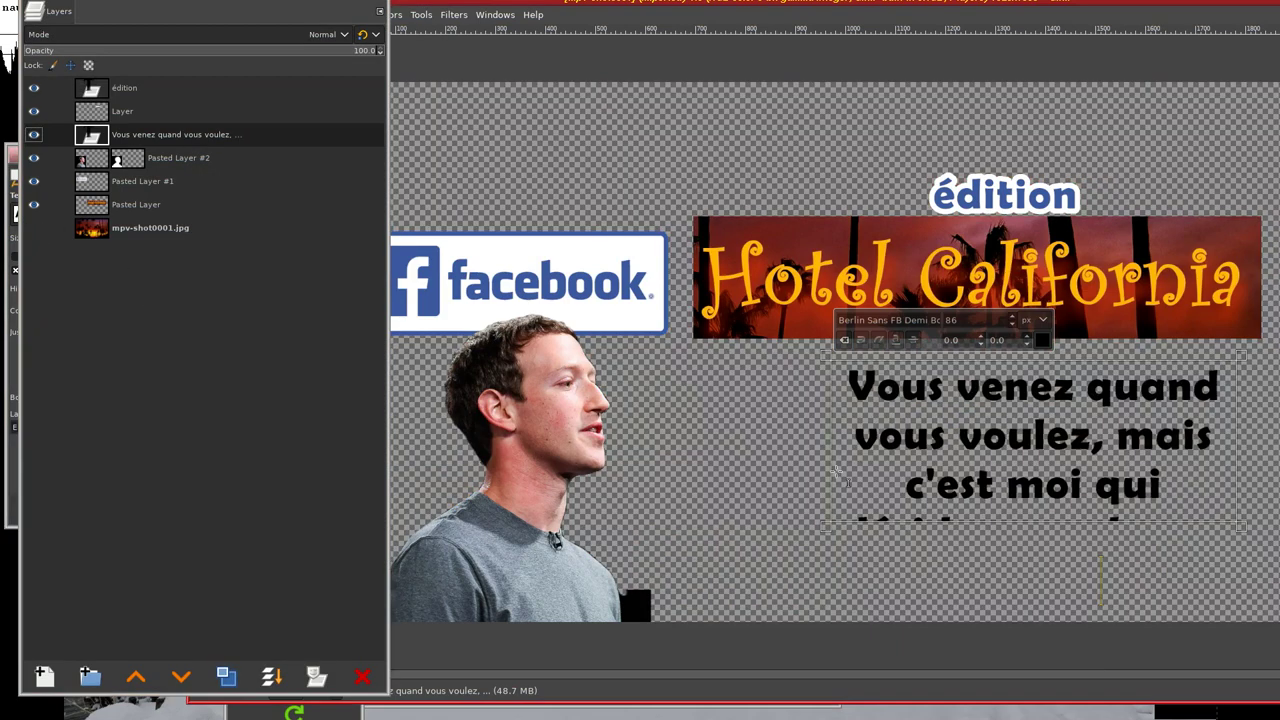
left_click(650, 518)
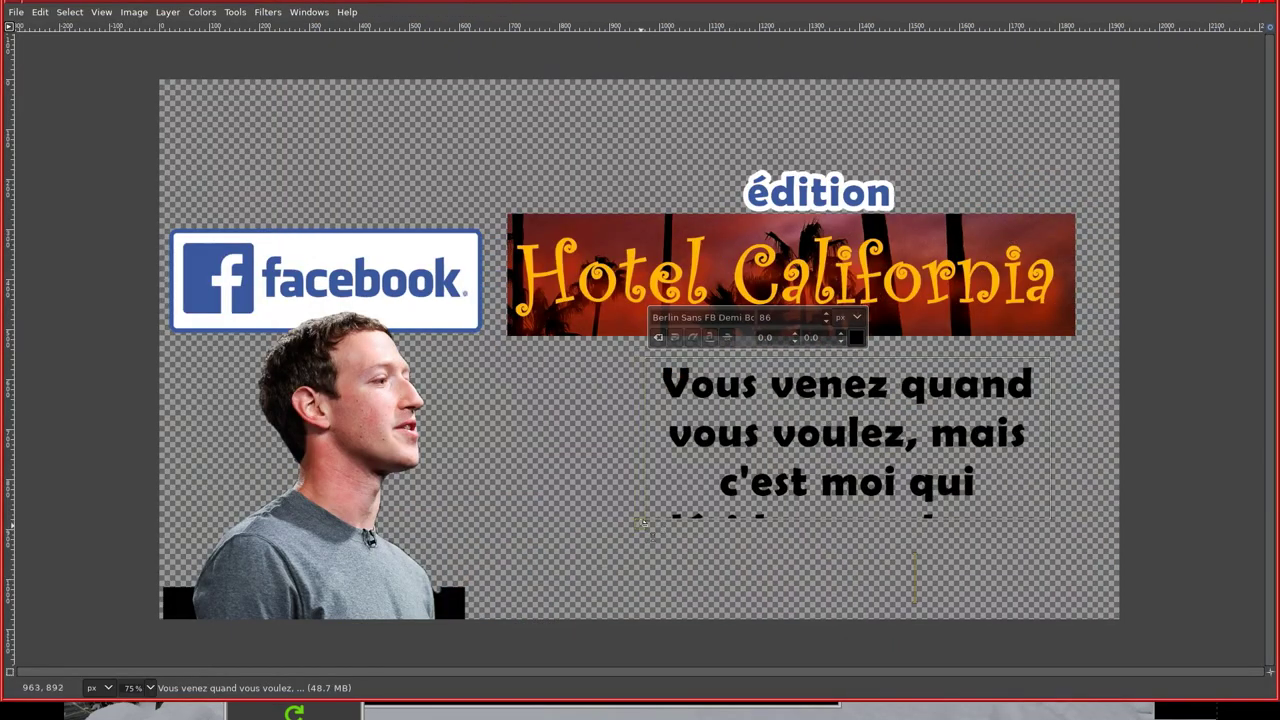
left_click_drag(644, 521, 617, 597)
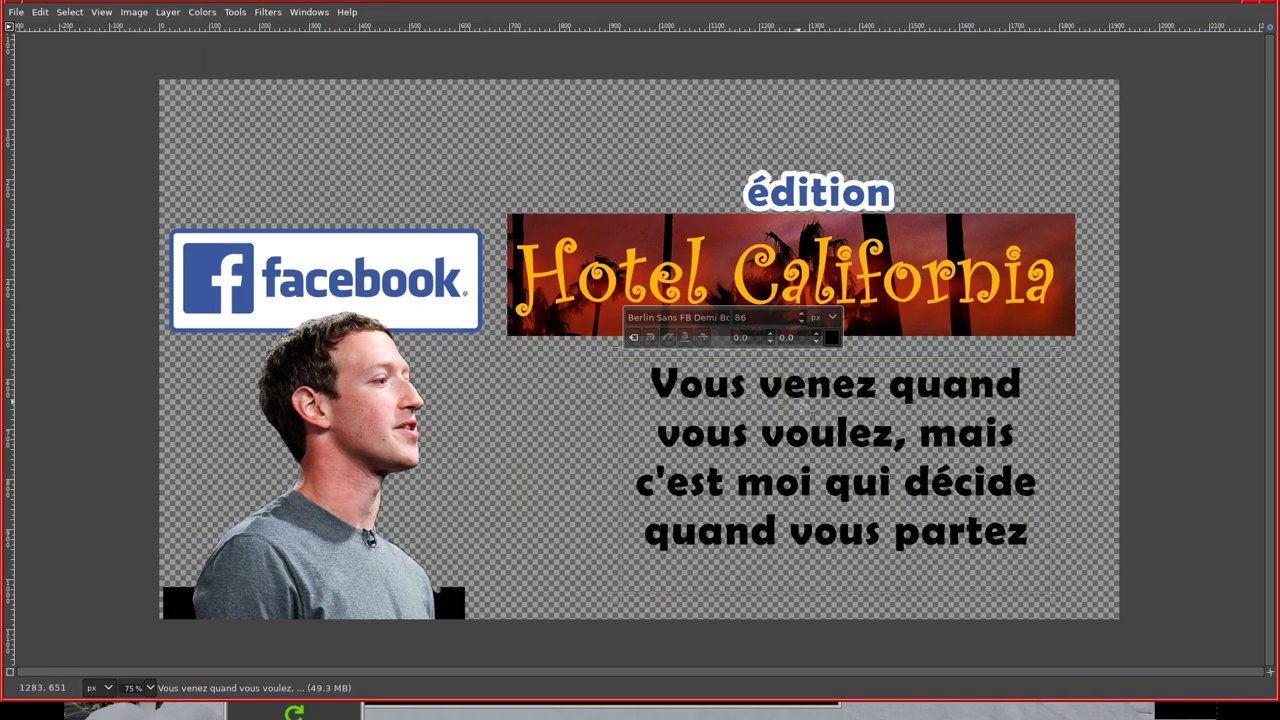
key("BackSpace")
key("BackSpace")
key("BackSpace")
key("BackSpace")
key("BackSpace")
key("BackSpace")
type("V")
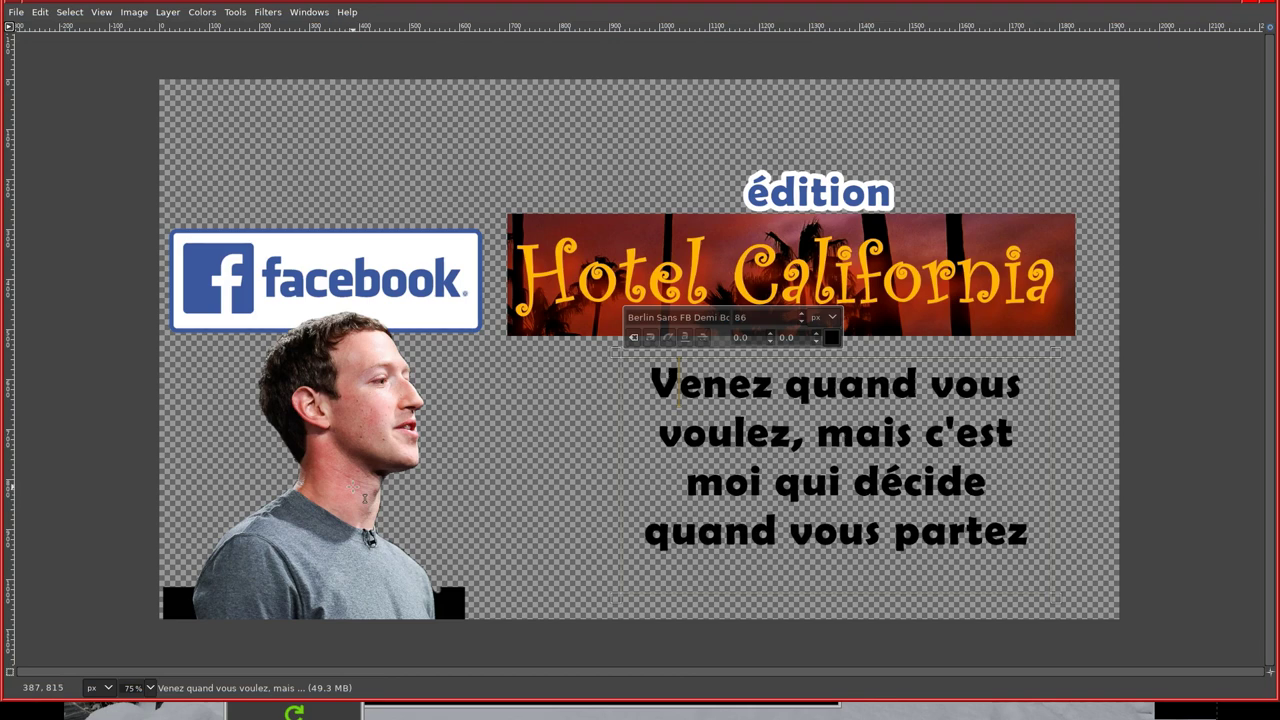
key("Tab")
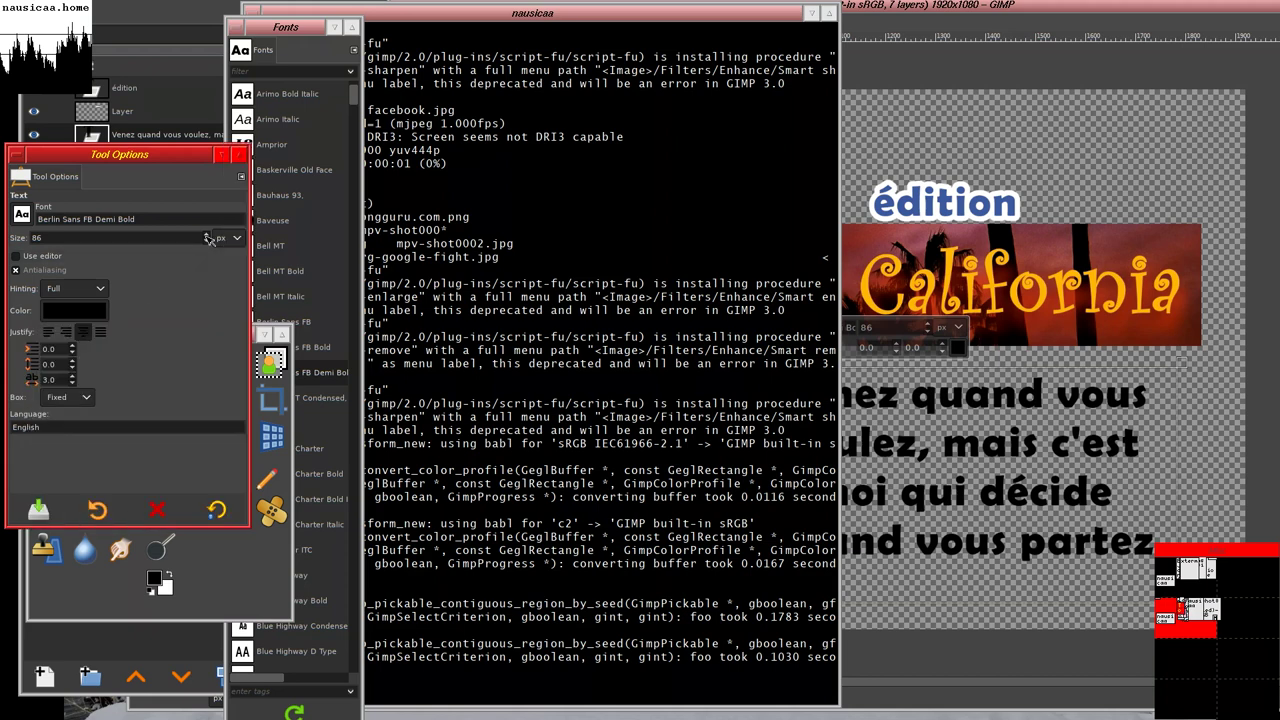
- Rebreak the speech text so 'moi' stands on its own line and 'vous partez' ends it
scroll(210, 244, "down", 2)
scroll(210, 244, "down", 2)
scroll(210, 244, "down", 3)
scroll(210, 244, "down", 2)
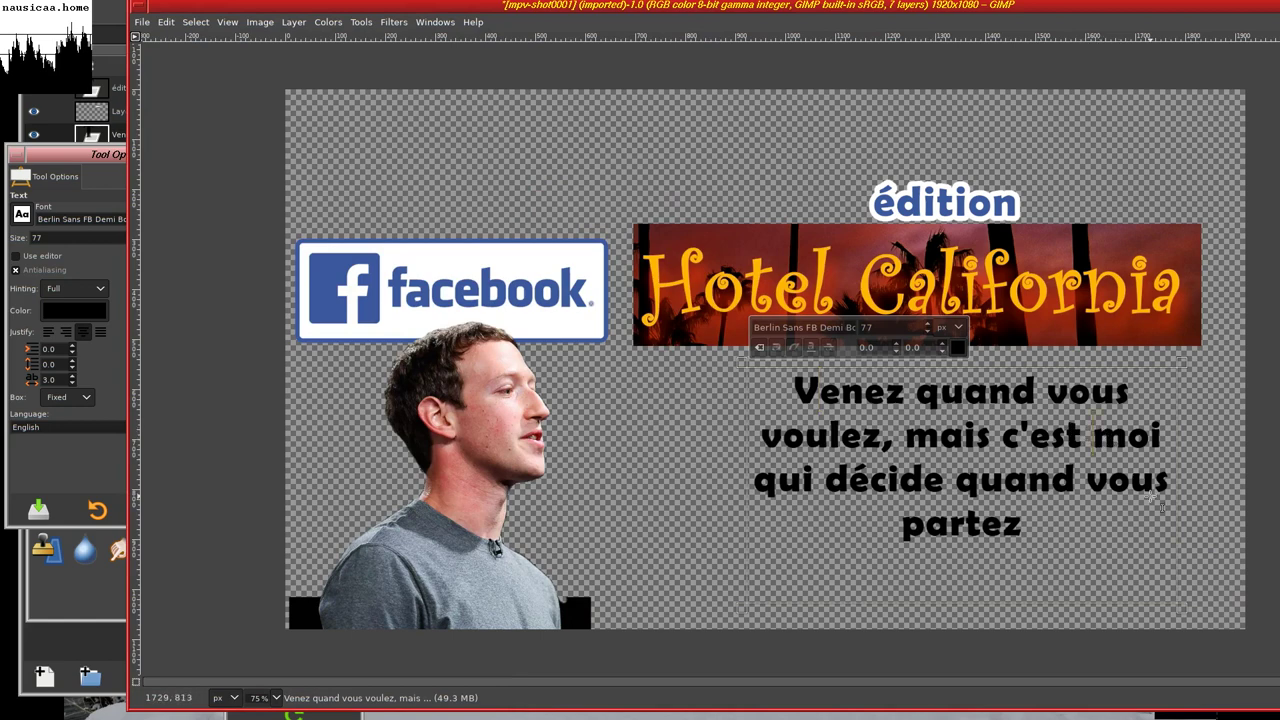
key("Return")
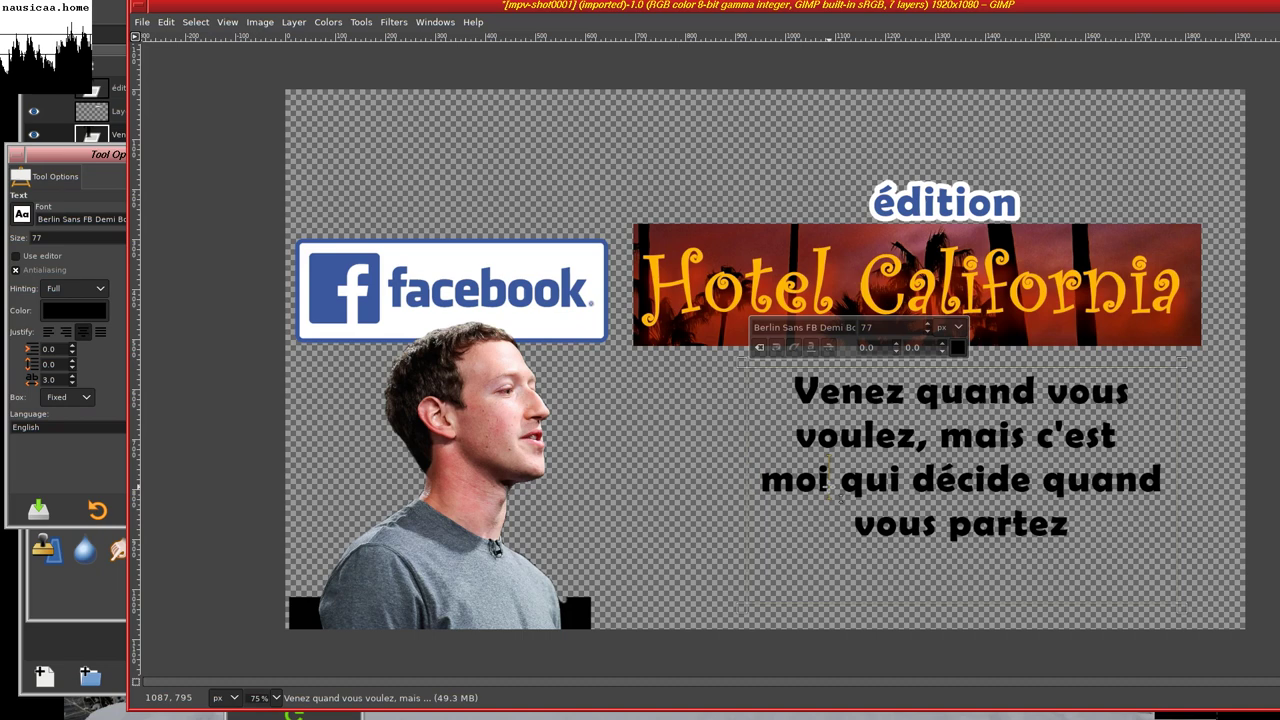
key("Return")
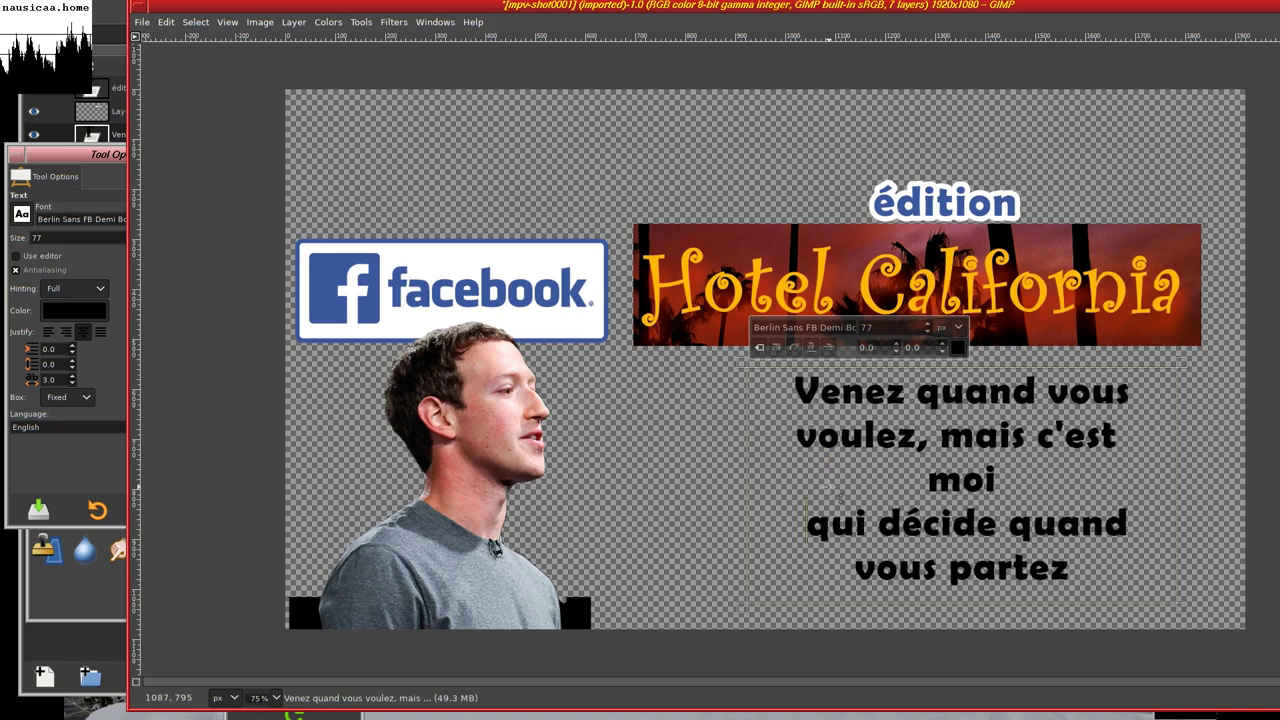
key("Delete")
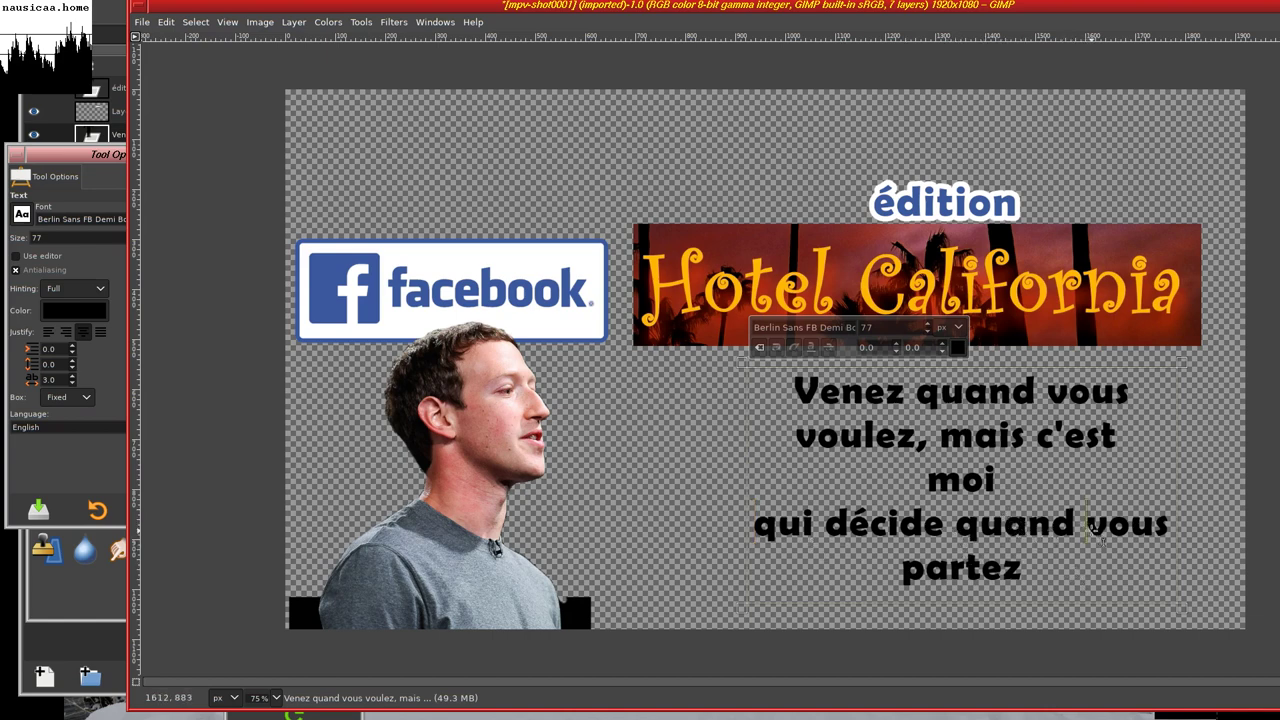
key("Return")
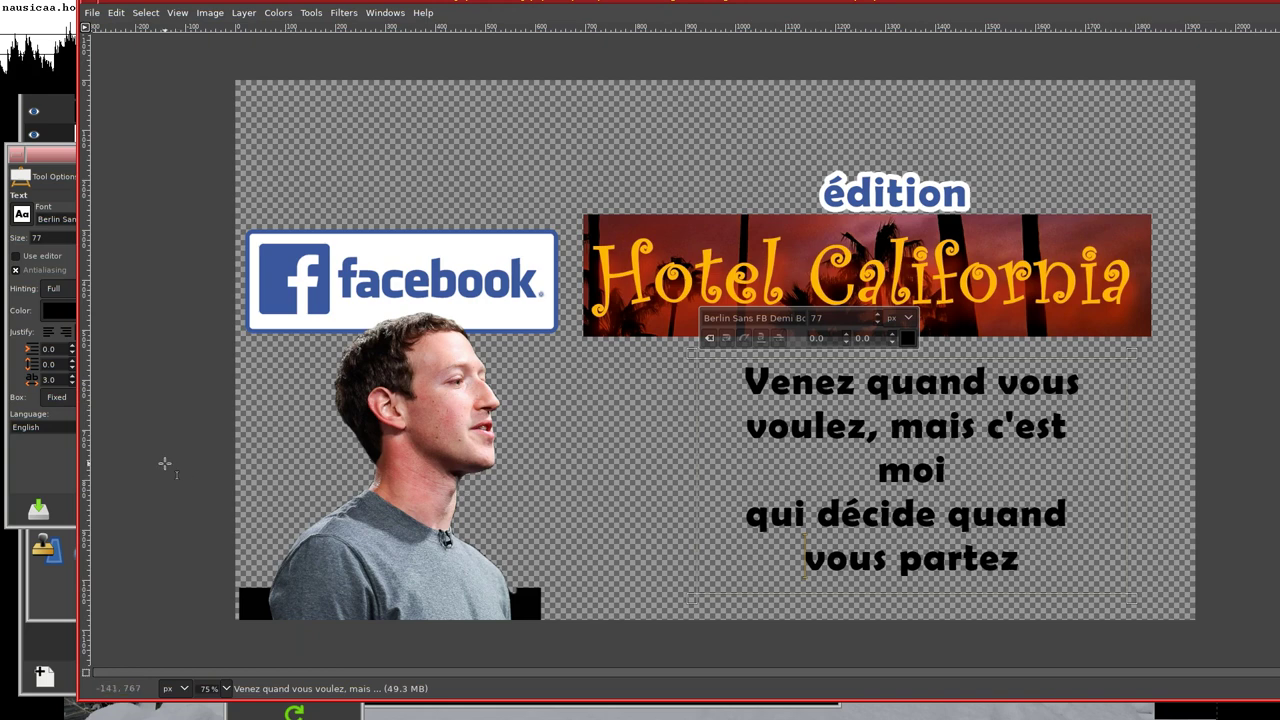
left_click(50, 470)
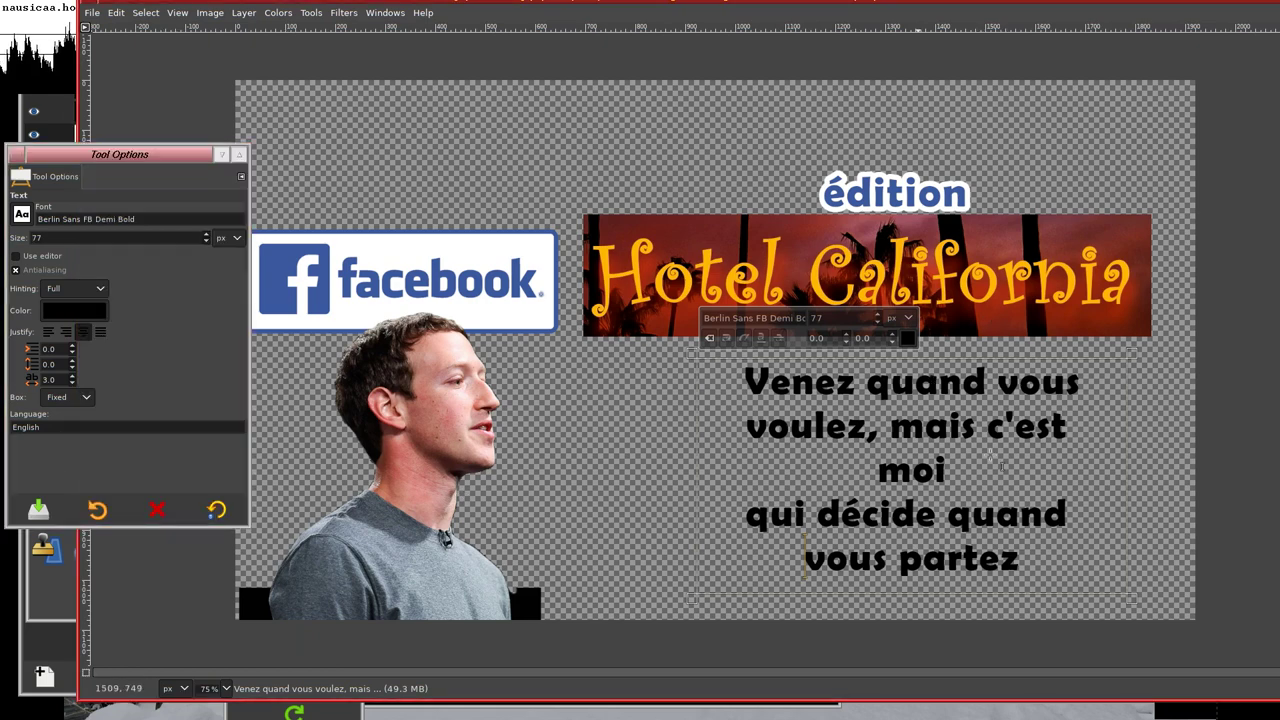
- Select the word 'moi' and set it in Berlin Sans FB Bold
double_click(905, 478)
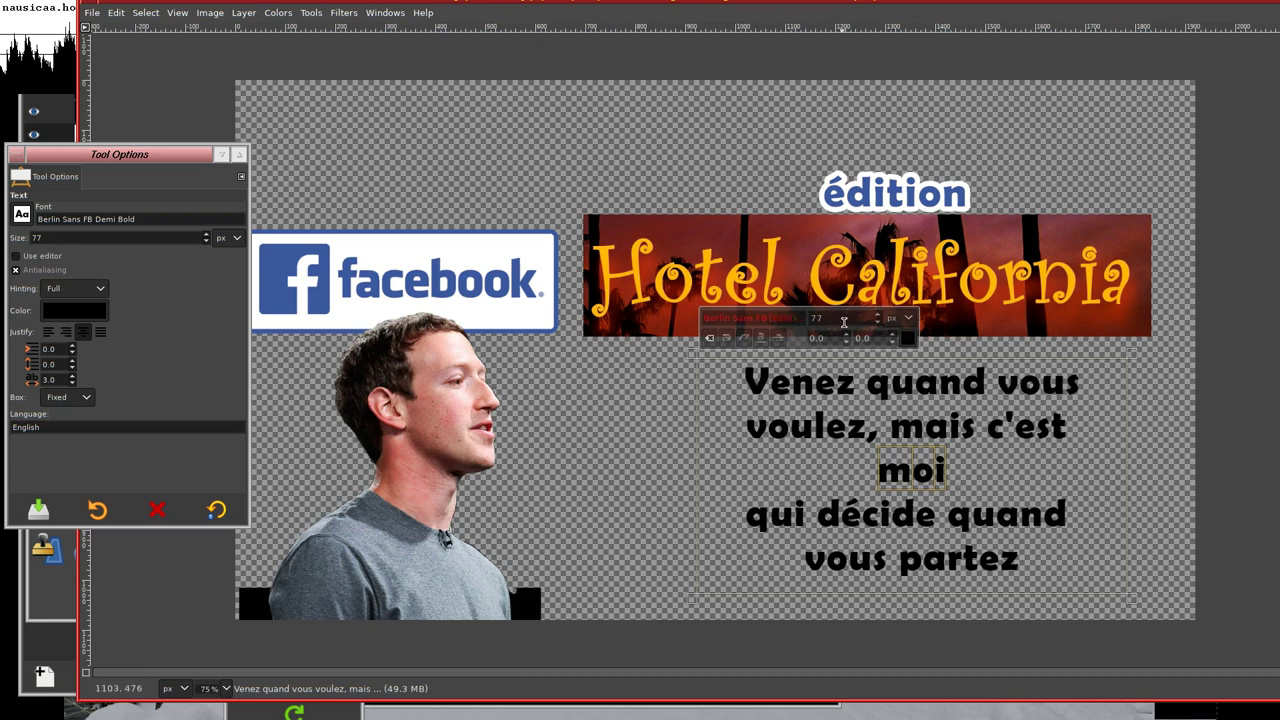
key("BackSpace")
left_click(128, 214)
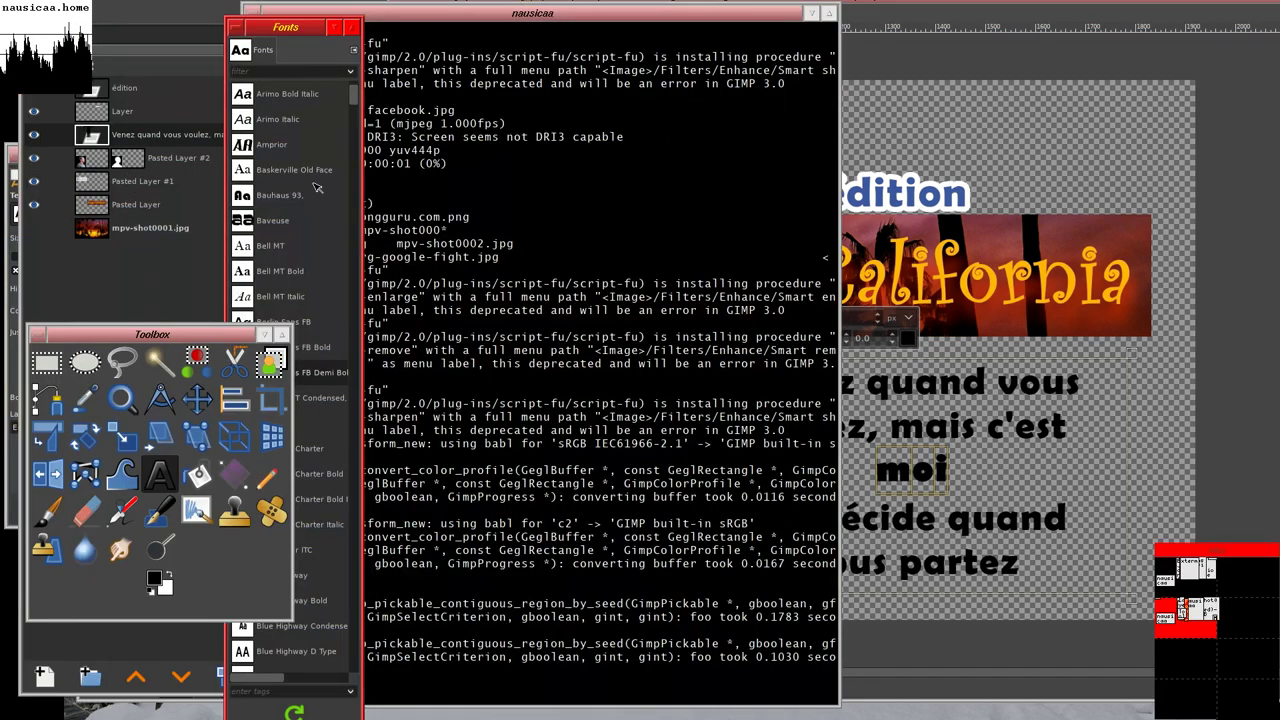
key("alt+Tab")
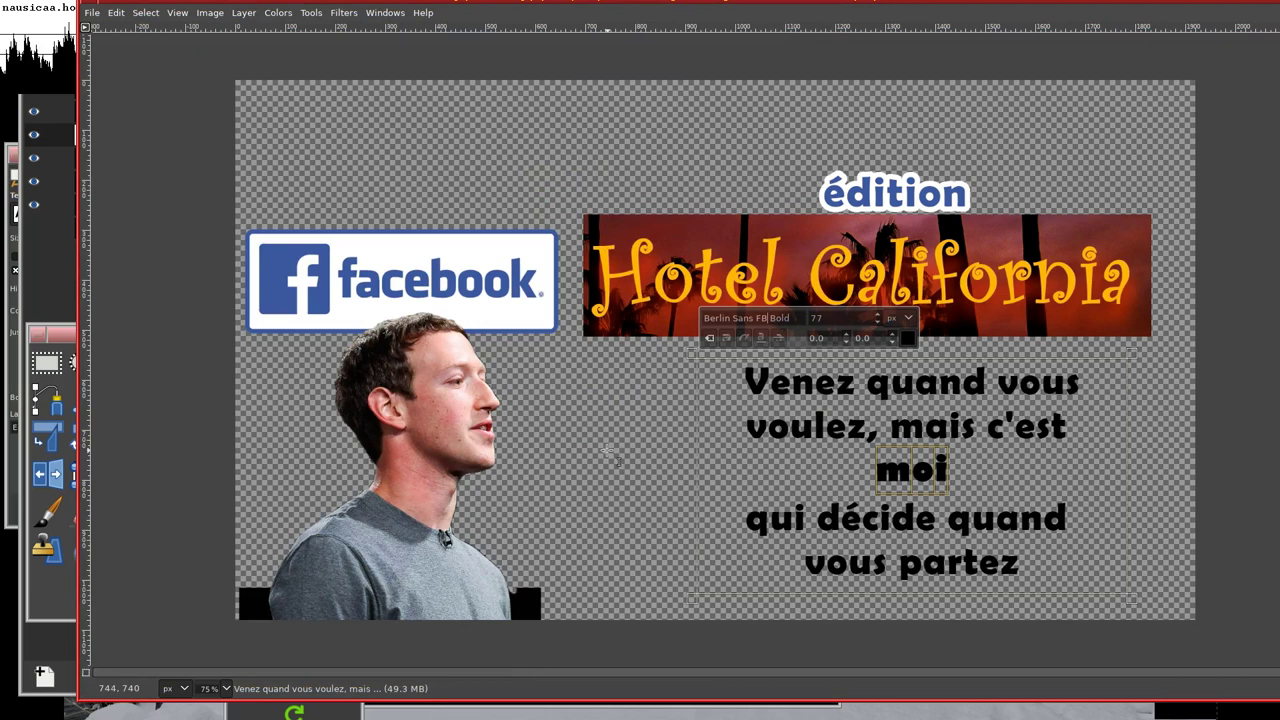
key("alt+Tab")
key("alt+Tab")
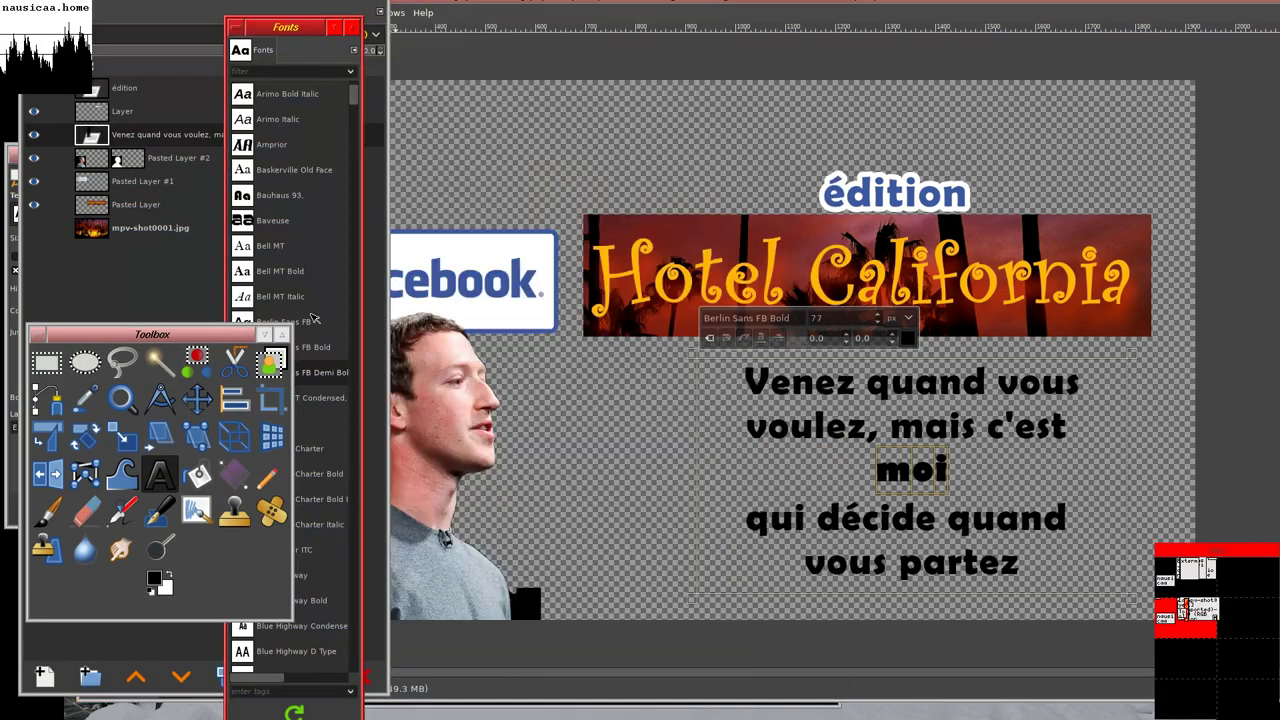
key("alt+Tab")
key("alt+Tab")
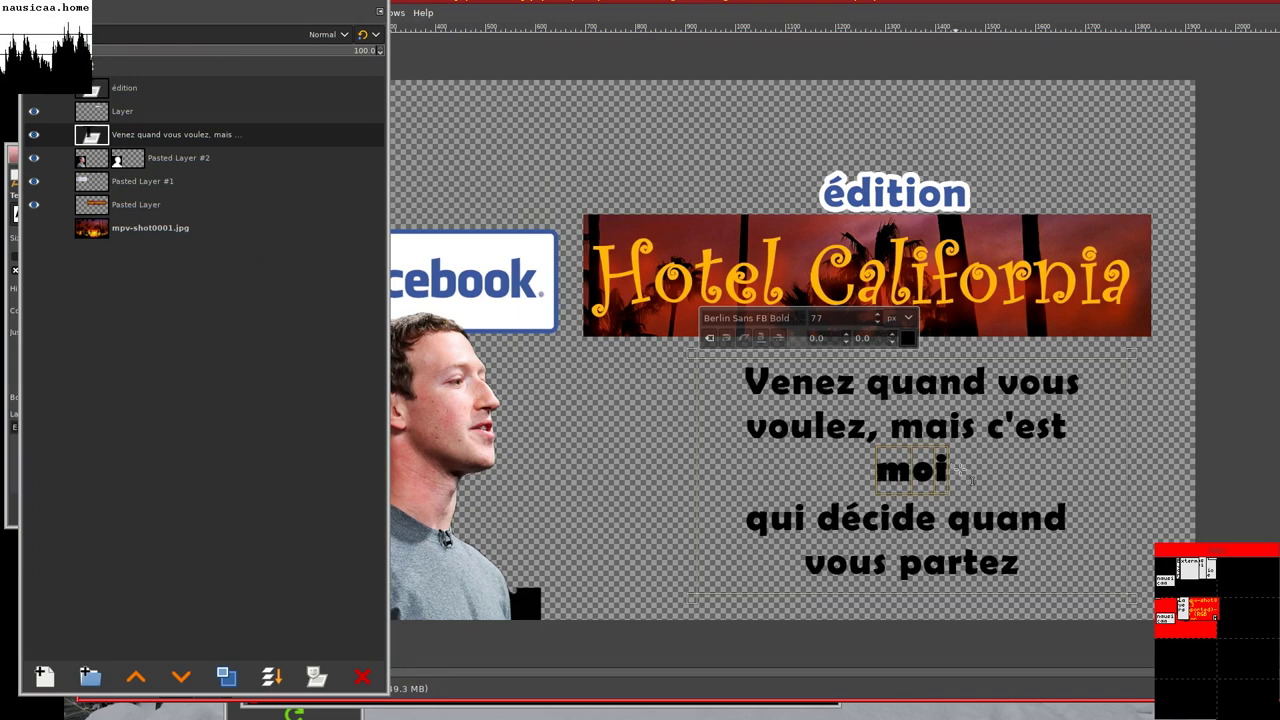
key("alt+Tab")
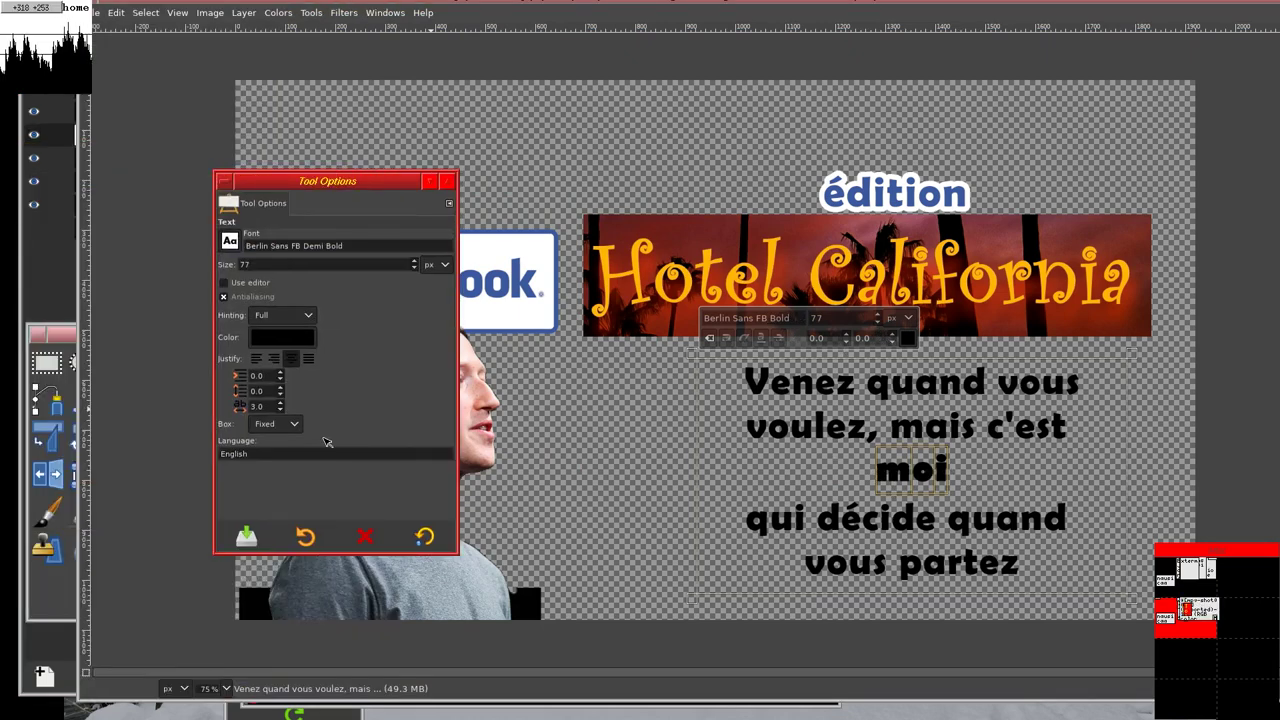
- In the text editor, give 'moi' size 83 and letter spacing 6.0
left_click(224, 282)
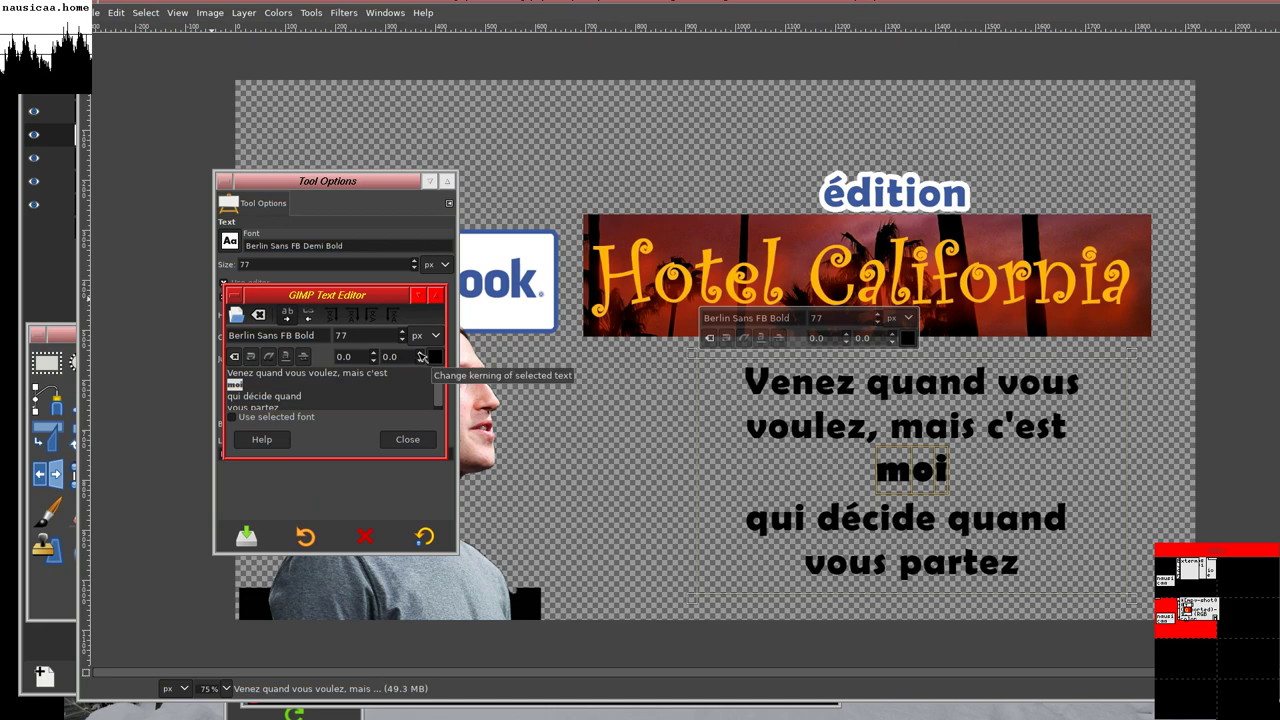
left_click(421, 353)
left_click(421, 353)
left_click(421, 353)
left_click(421, 353)
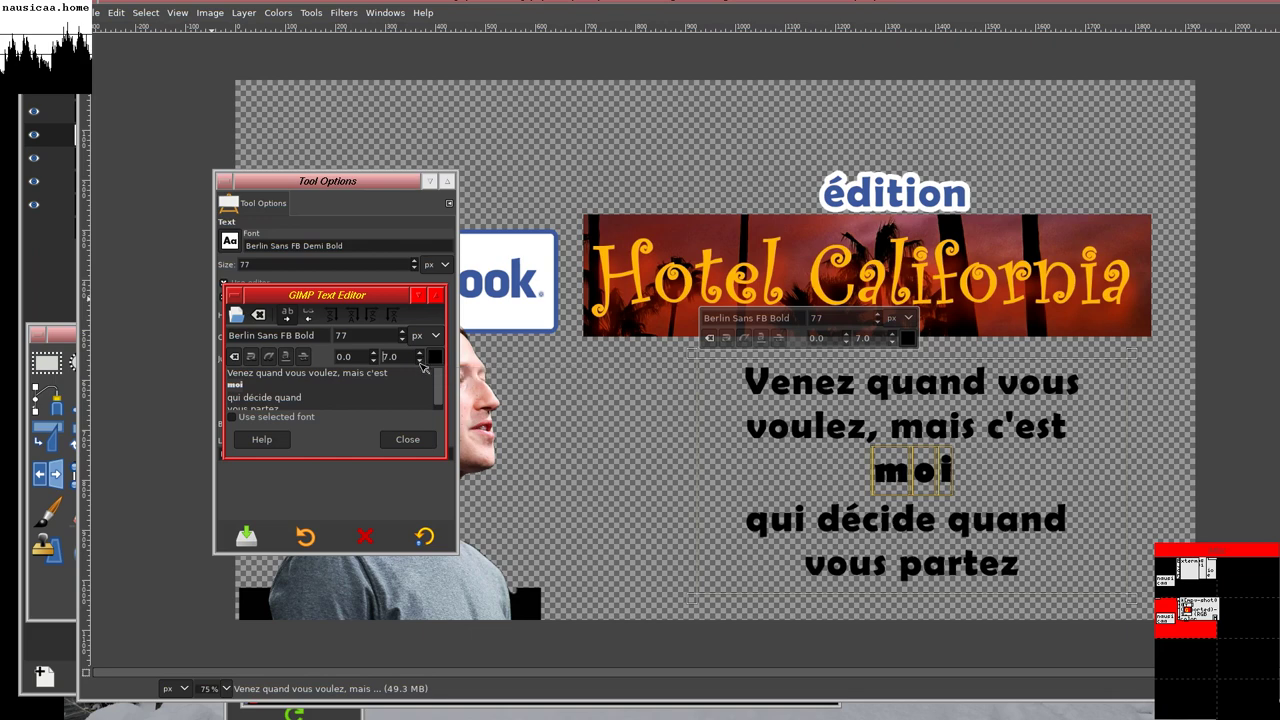
left_click(399, 332)
left_click(399, 332)
left_click(399, 332)
left_click(399, 332)
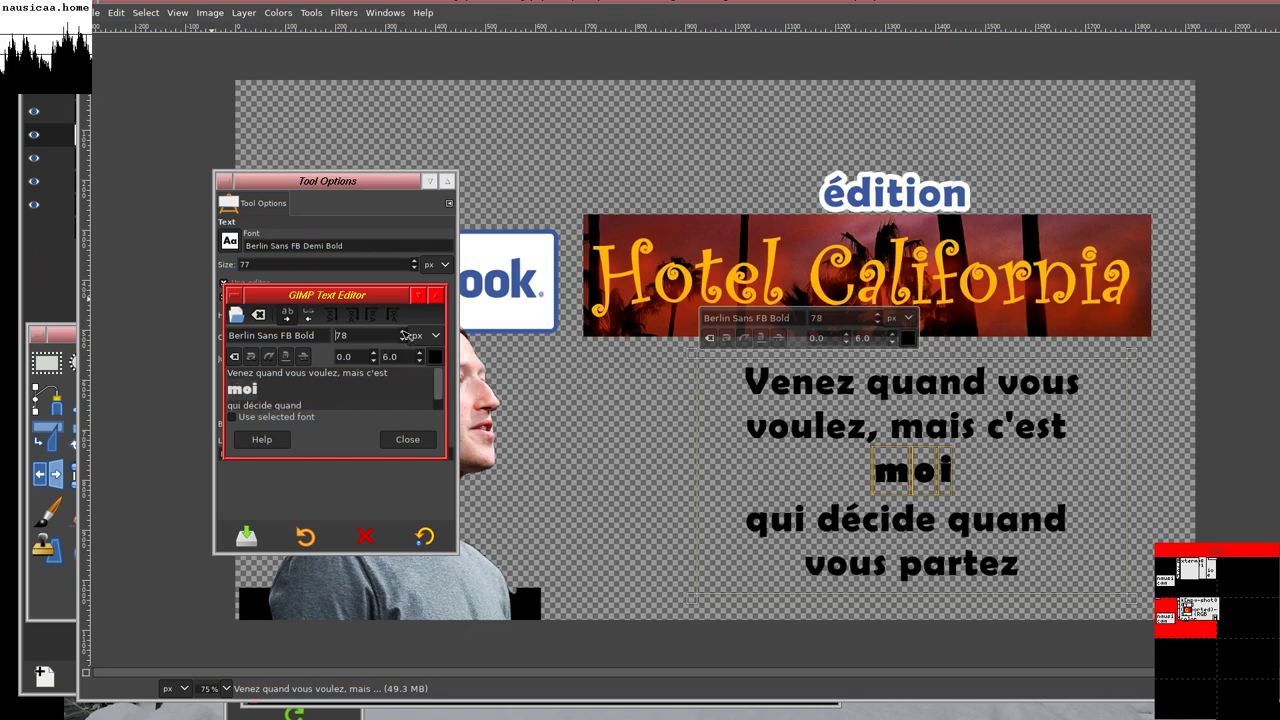
left_click(402, 332)
left_click(402, 332)
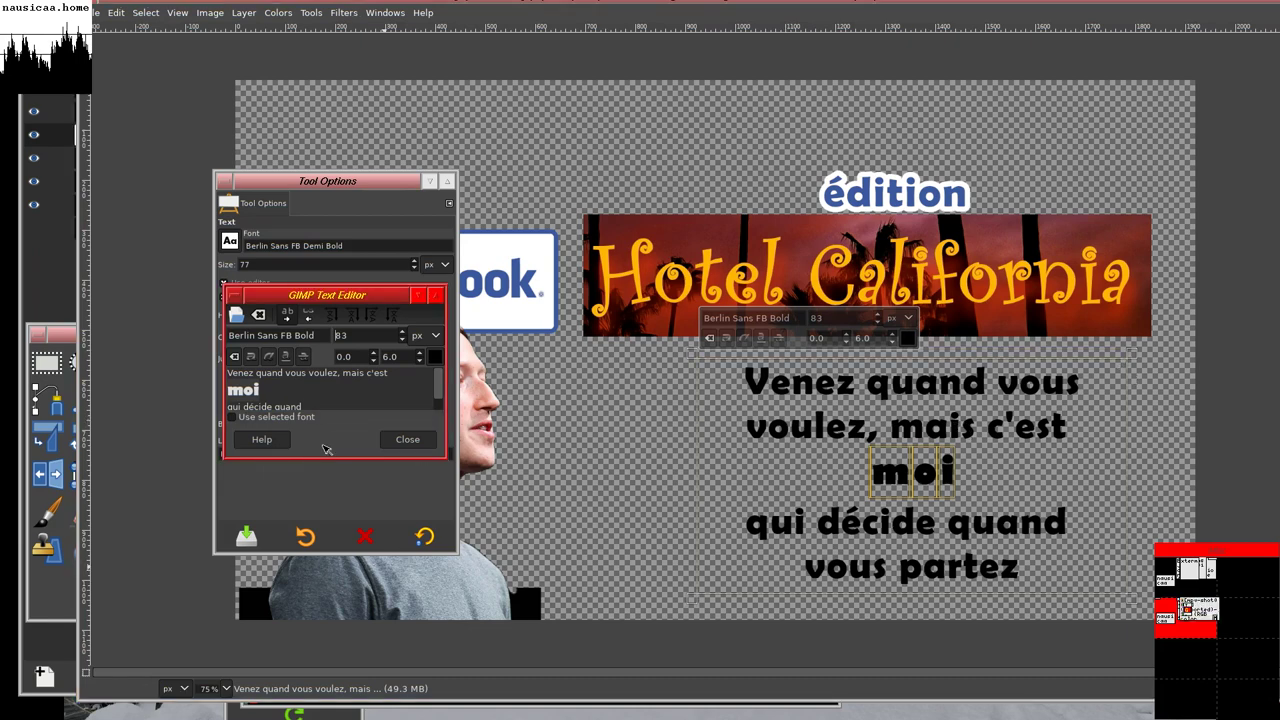
left_click(414, 444)
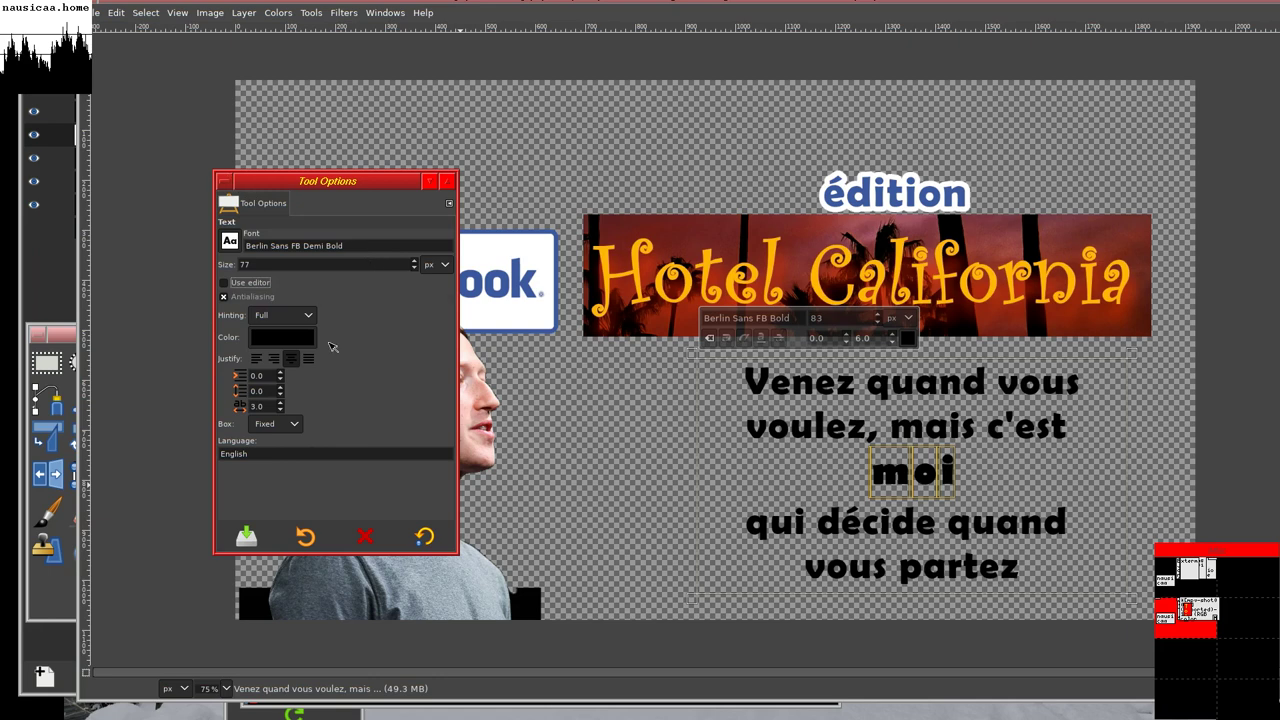
- Move the tool settings, toolbox and terminal windows aside and switch to Ellipse Select
left_click_drag(332, 347, 204, 252)
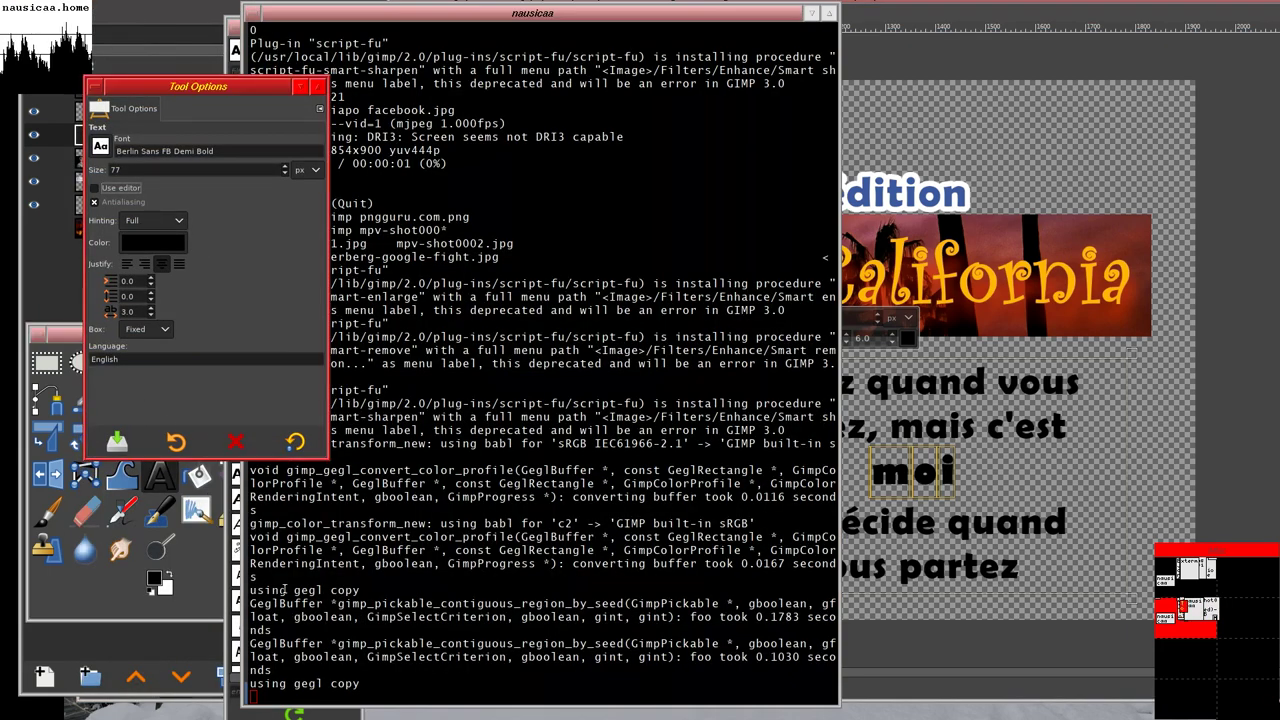
left_click_drag(214, 455, 370, 663)
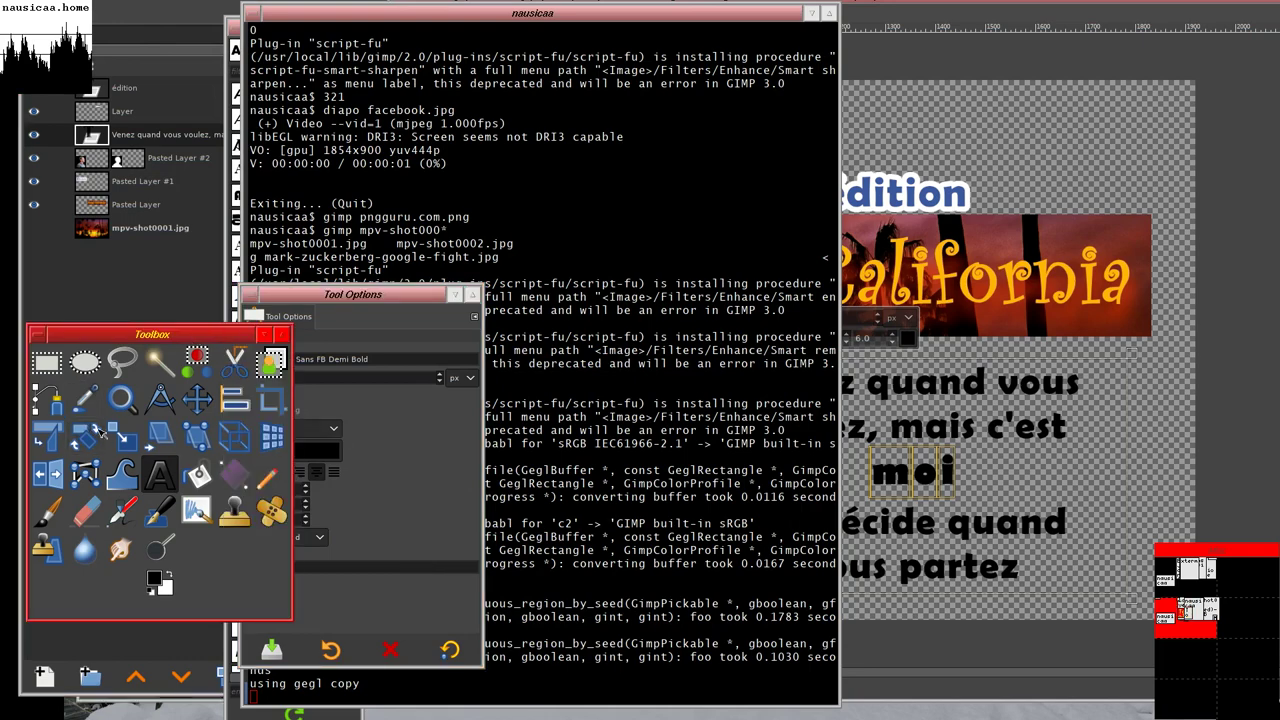
left_click_drag(150, 334, 597, 145)
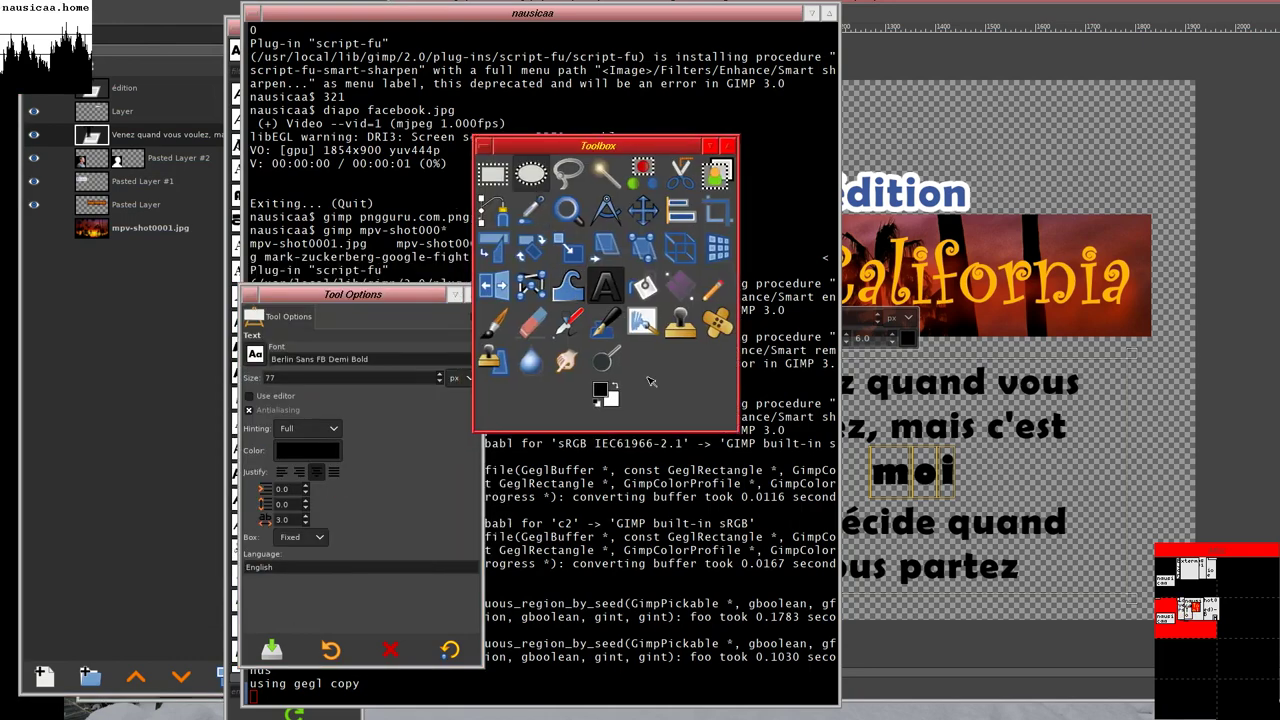
key("e")
left_click_drag(722, 568, 414, 566)
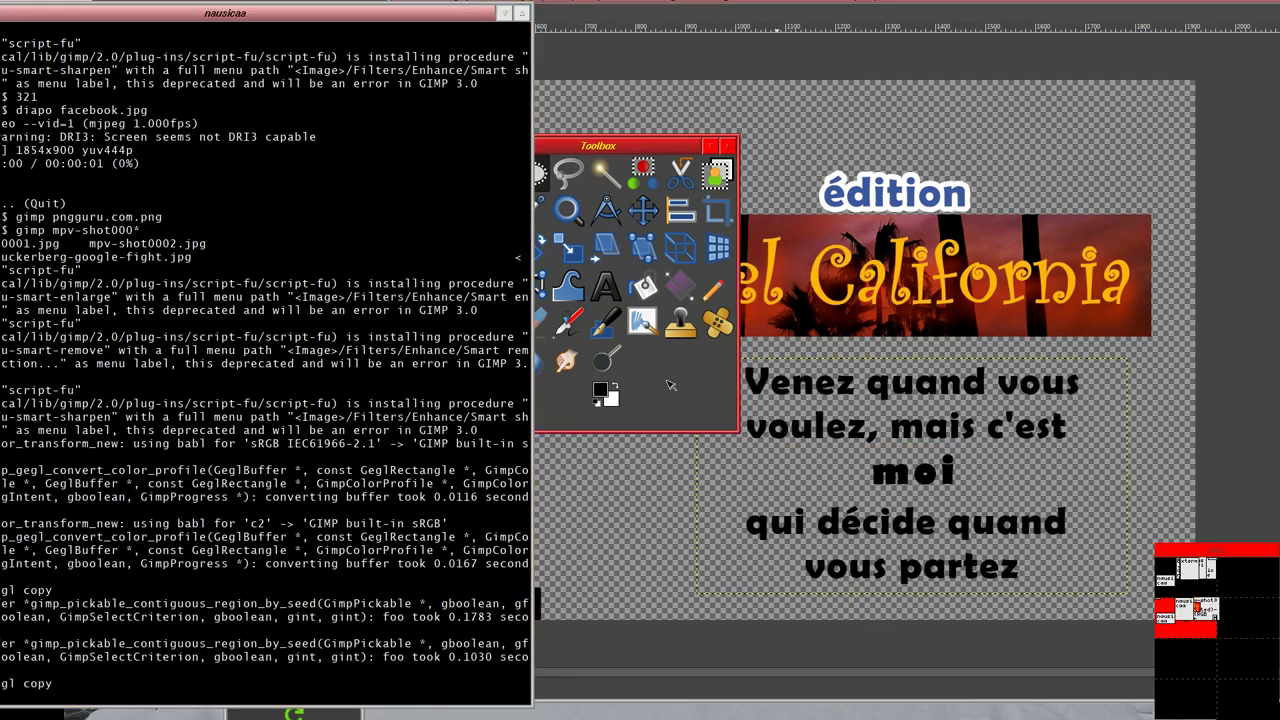
left_click_drag(649, 374, 283, 374)
- Draw a rectangular selection around the speech text block
left_click_drag(672, 354, 1128, 597)
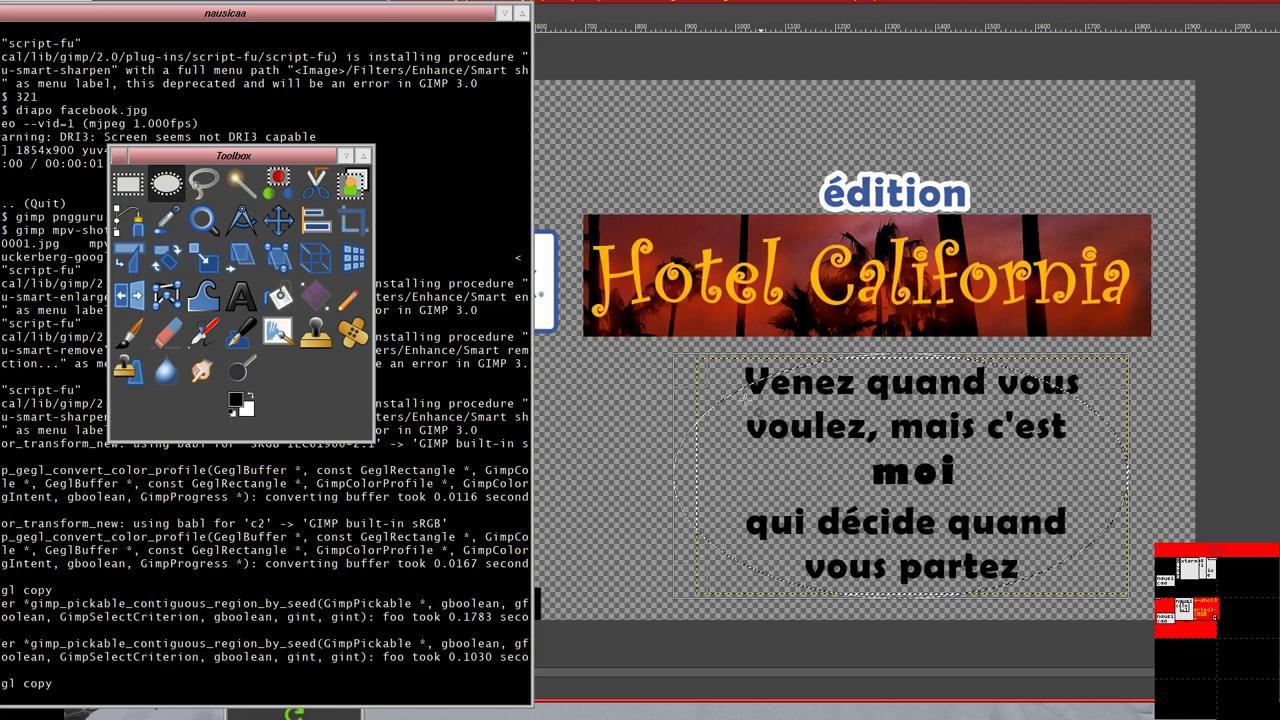
key("r")
left_click_drag(662, 360, 1124, 596)
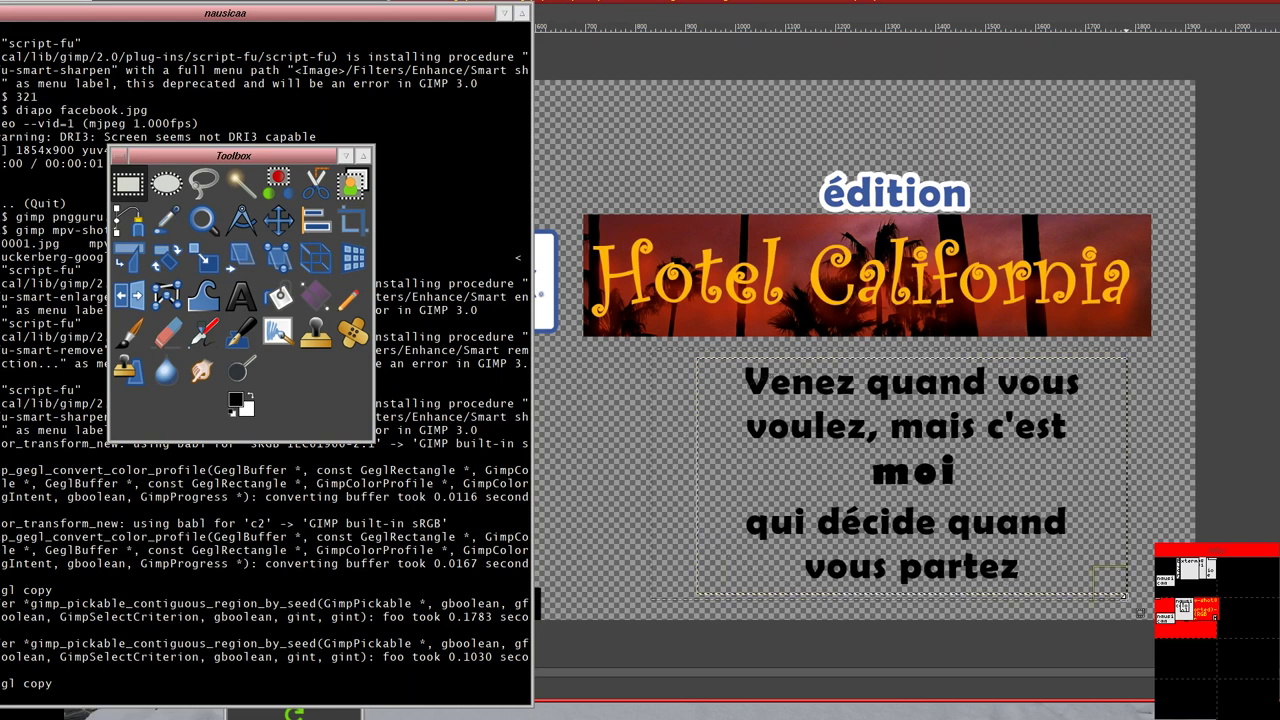
mouse_move(1122, 363)
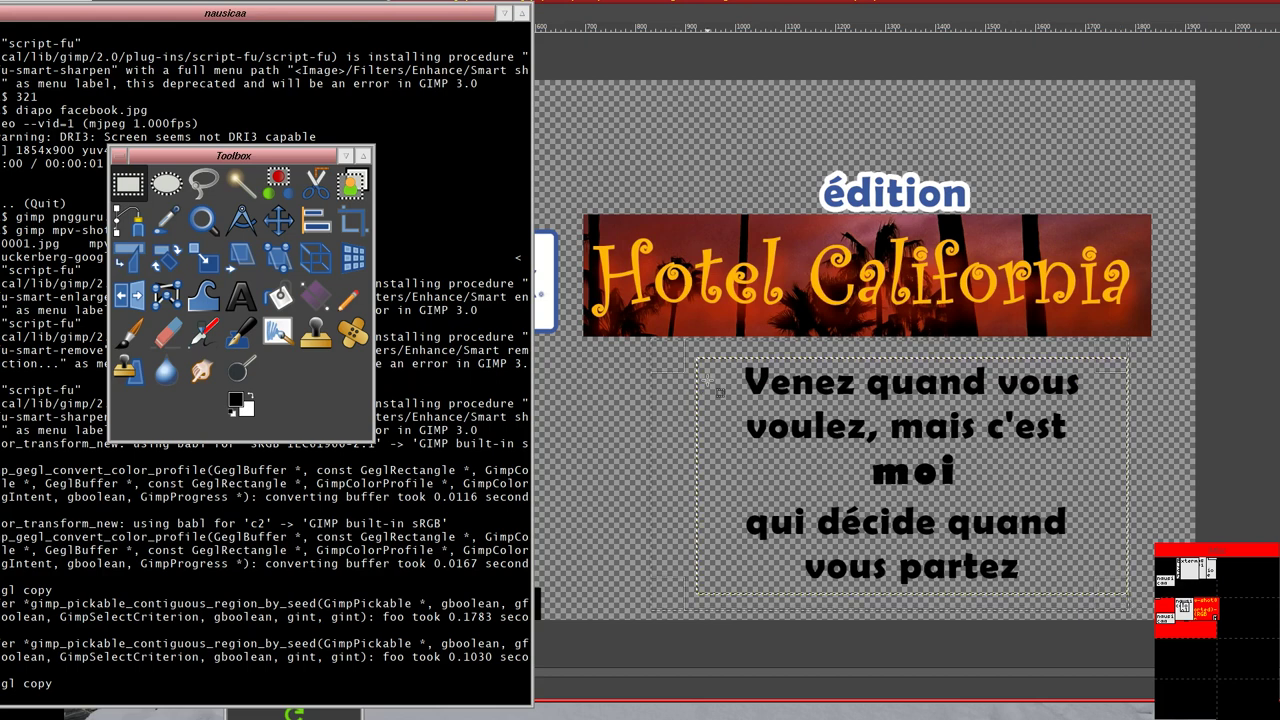
left_click_drag(240, 155, 330, 204)
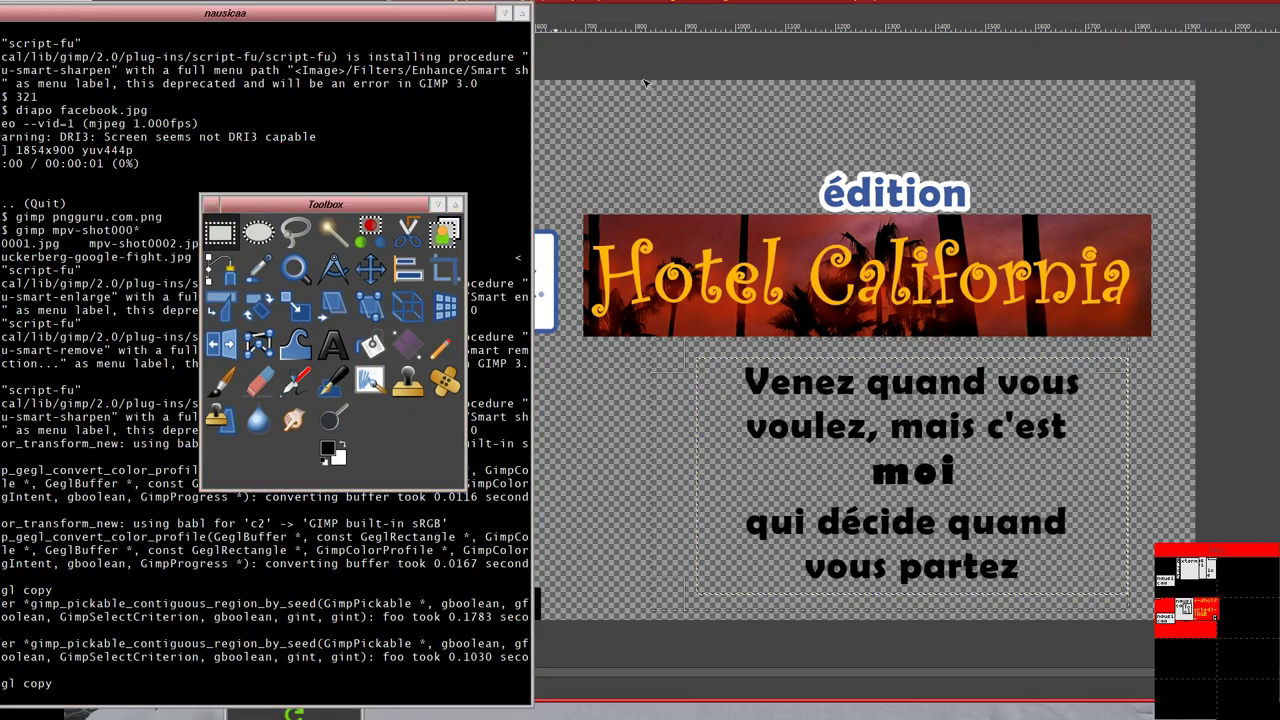
left_click(705, 120)
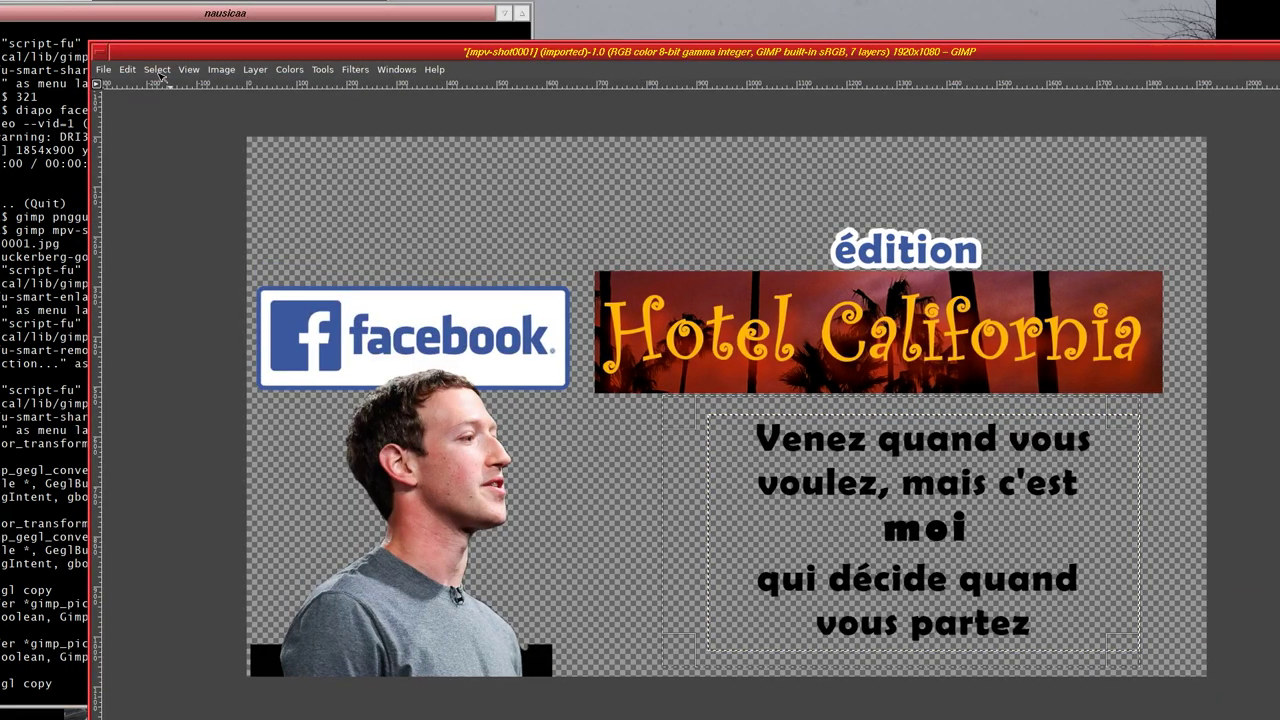
- Round the selection's corners with Rounded Rectangle at 50% radius and show the Layers list
left_click(157, 69)
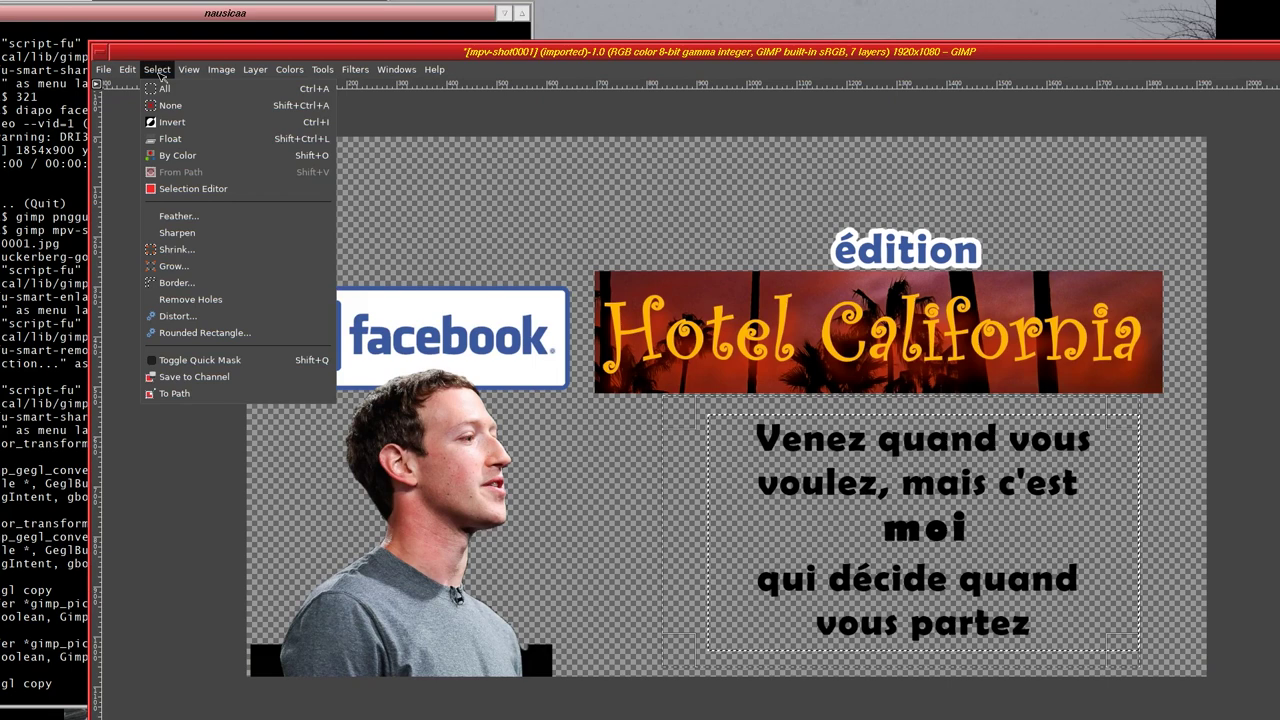
left_click(245, 338)
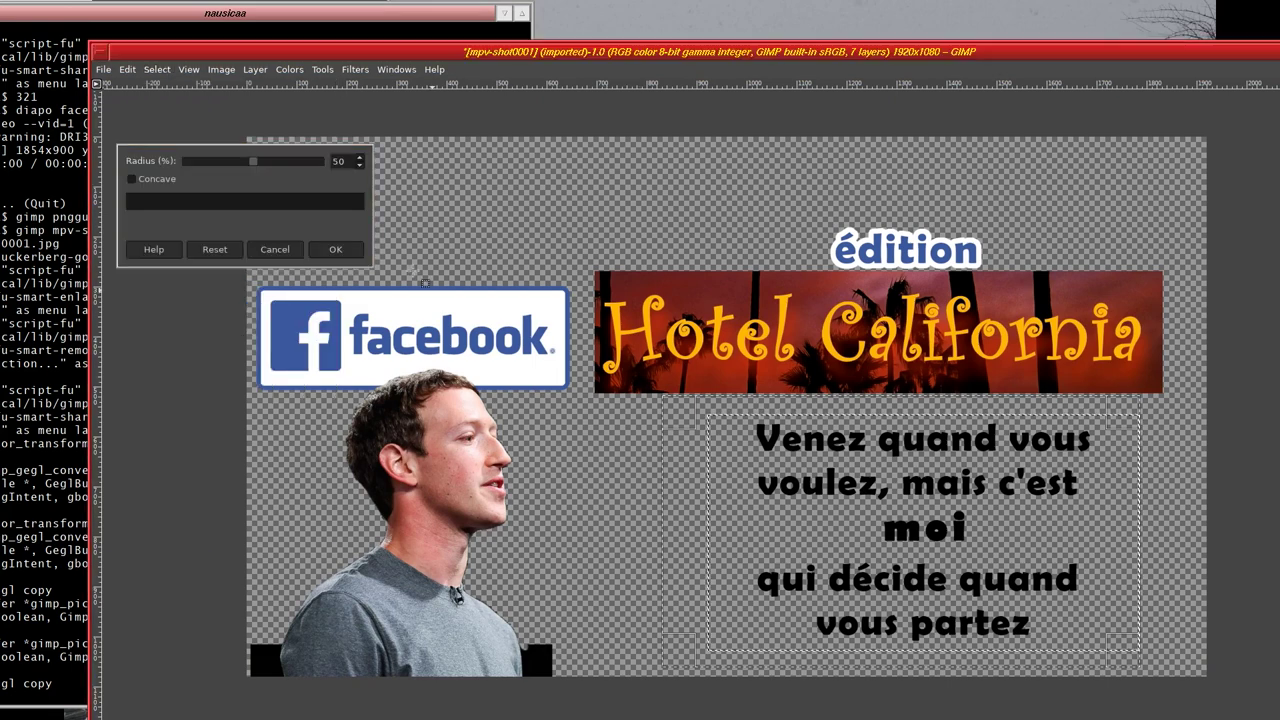
left_click(337, 251)
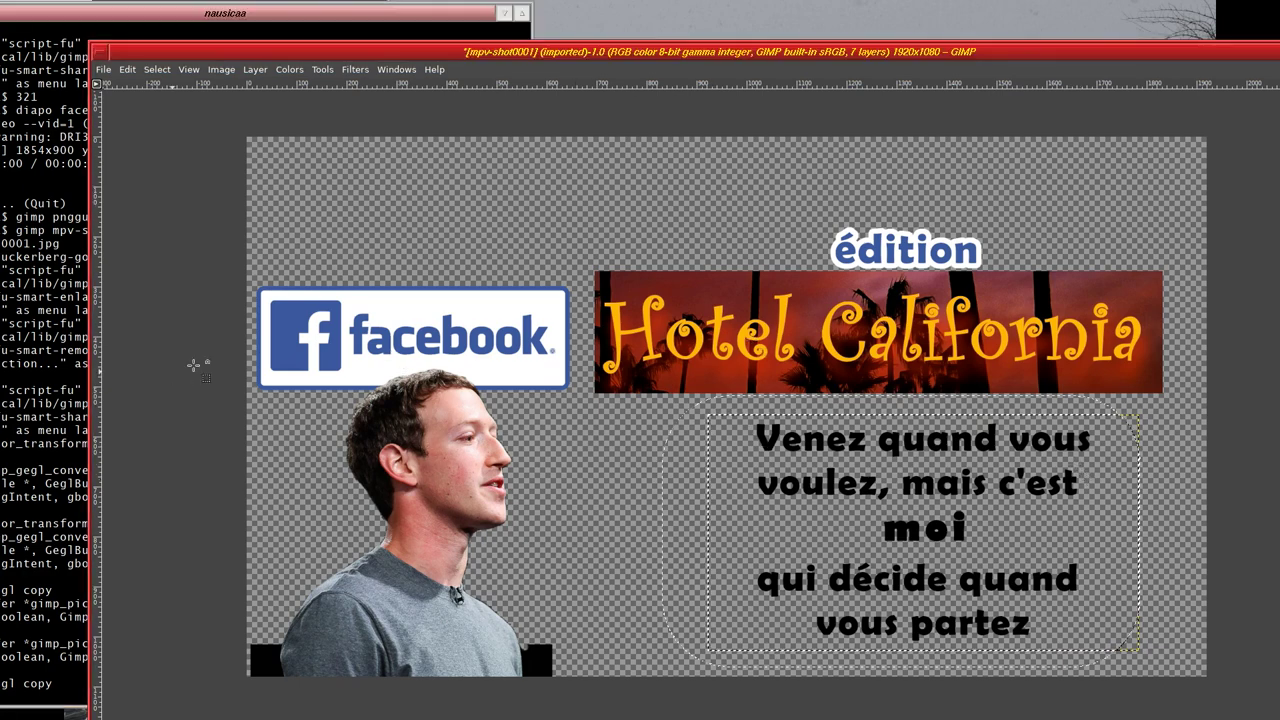
key("Tab")
key("ctrl+l")
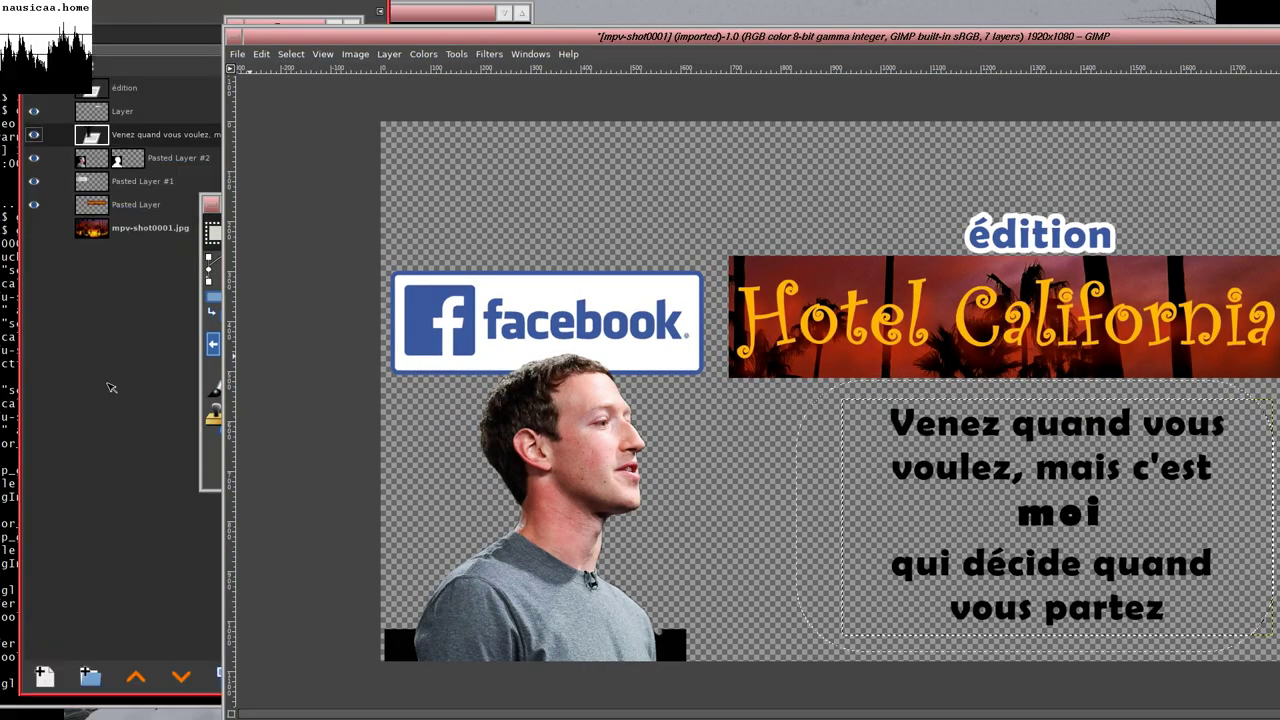
- Add a transparent layer under the speech text, fill the bubble white, and reshow the sunset background
left_click(40, 676)
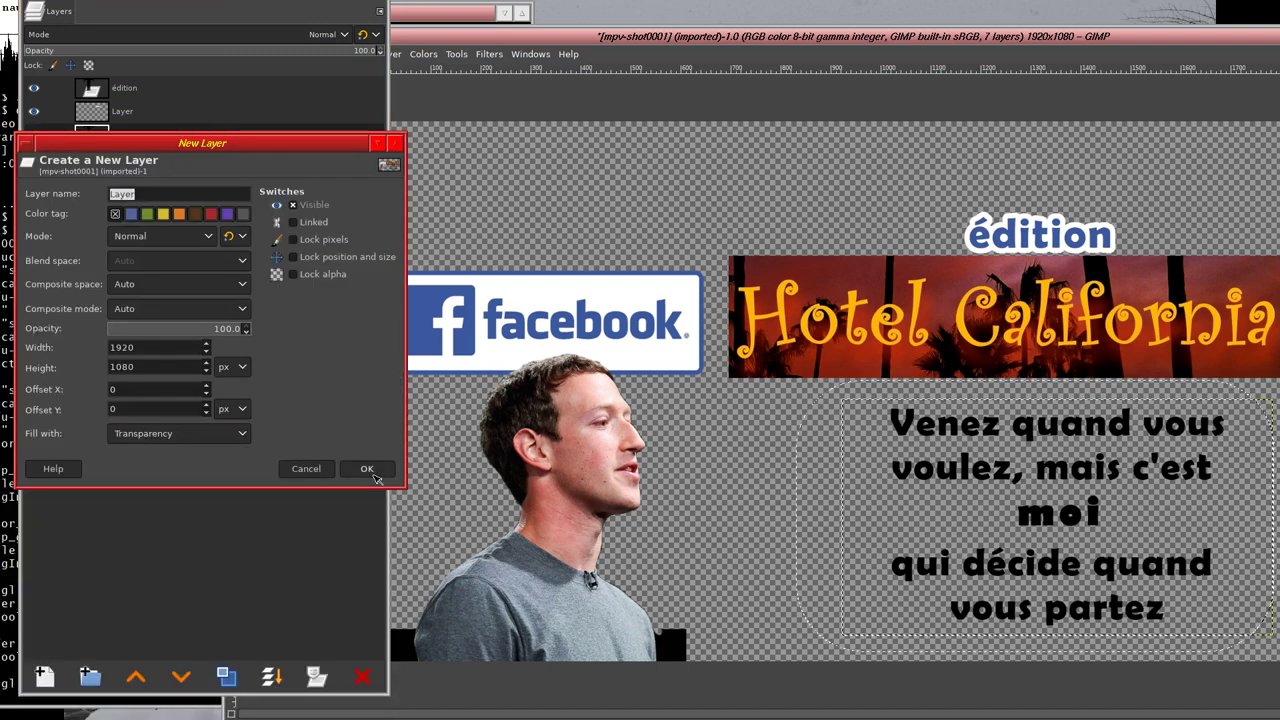
left_click(365, 467)
left_click_drag(130, 134, 140, 170)
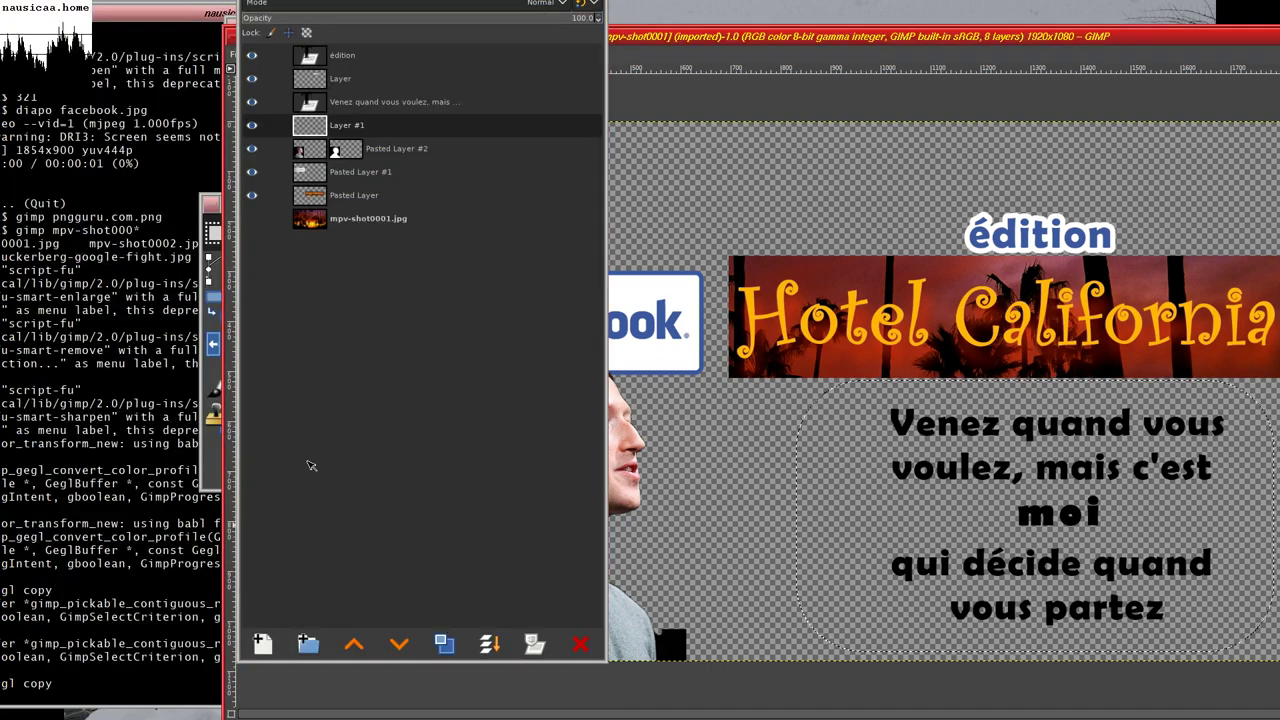
left_click(213, 453)
left_click_drag(395, 457, 298, 457)
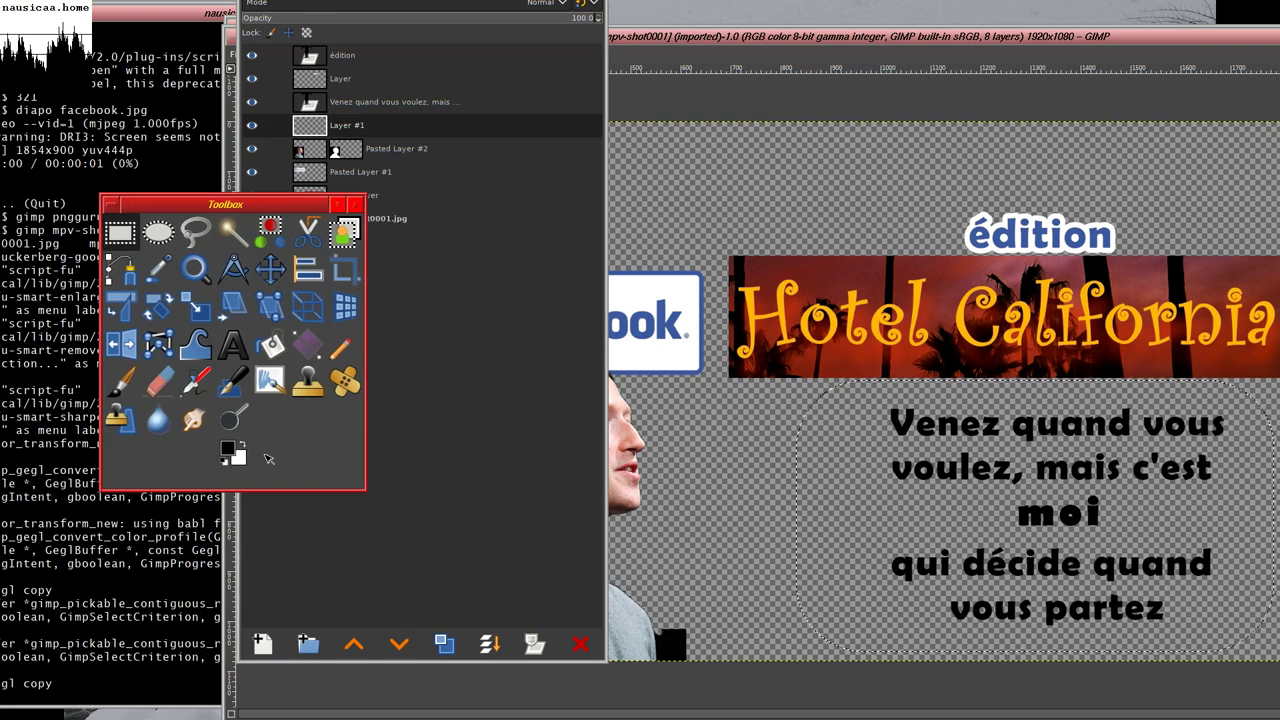
left_click(945, 490)
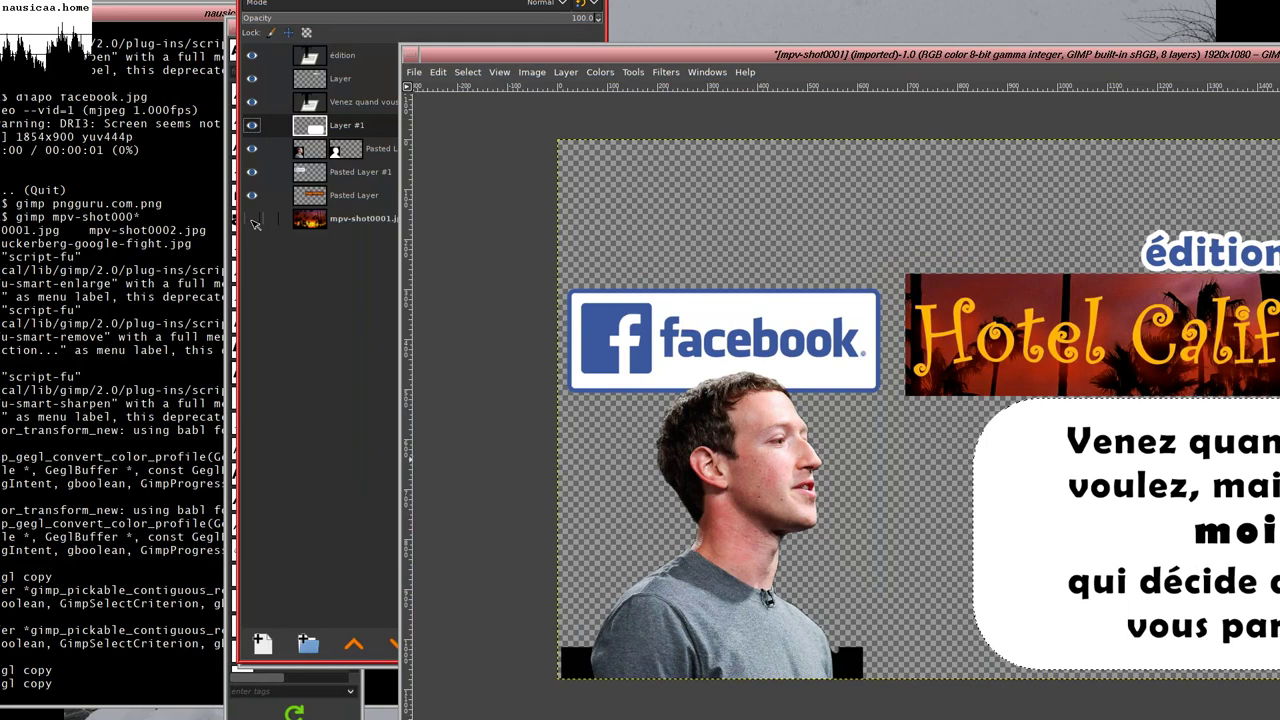
left_click(253, 219)
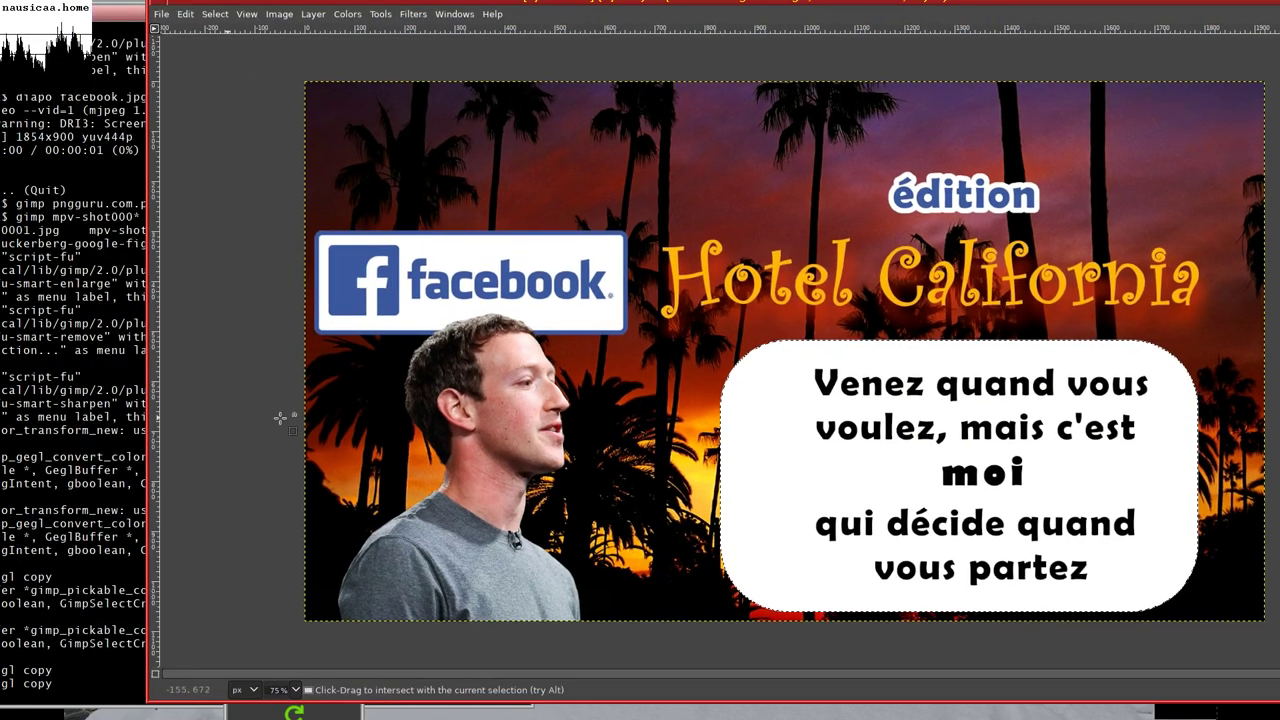
- Draw a three-point path tail from the bubble's left edge to the man's mouth, curving its lower edge
key("ctrl+b")
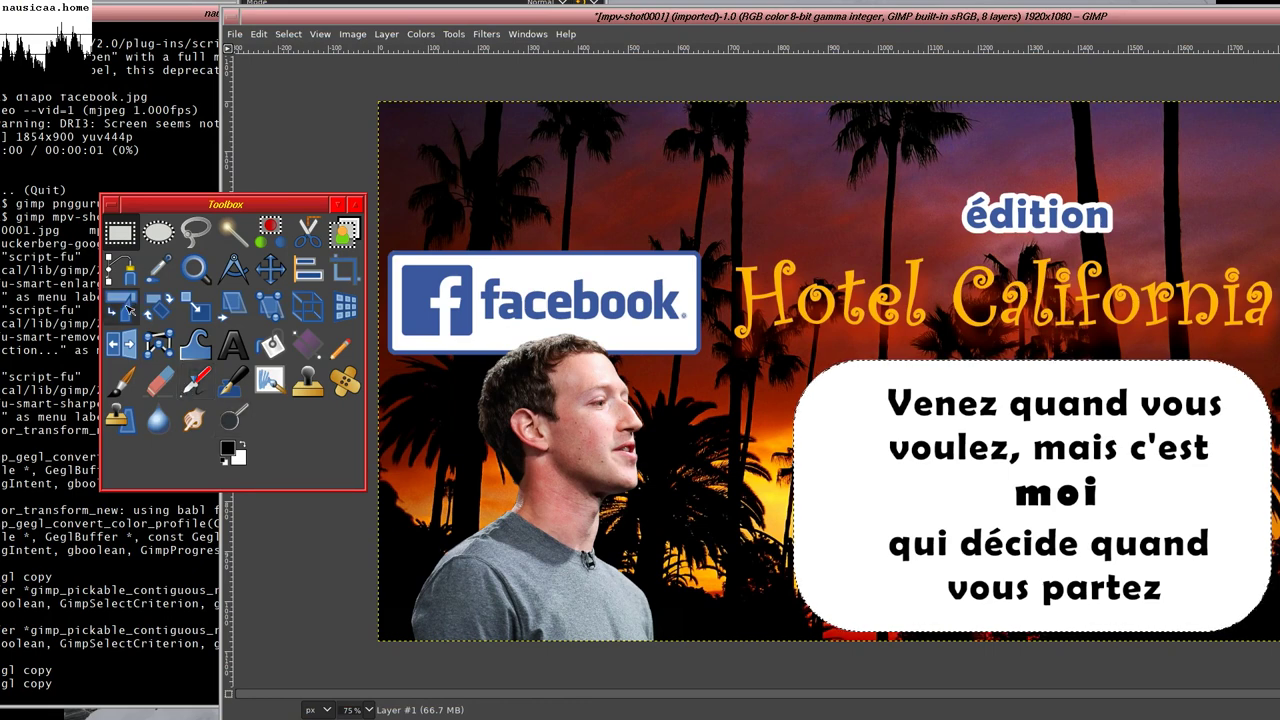
left_click(119, 272)
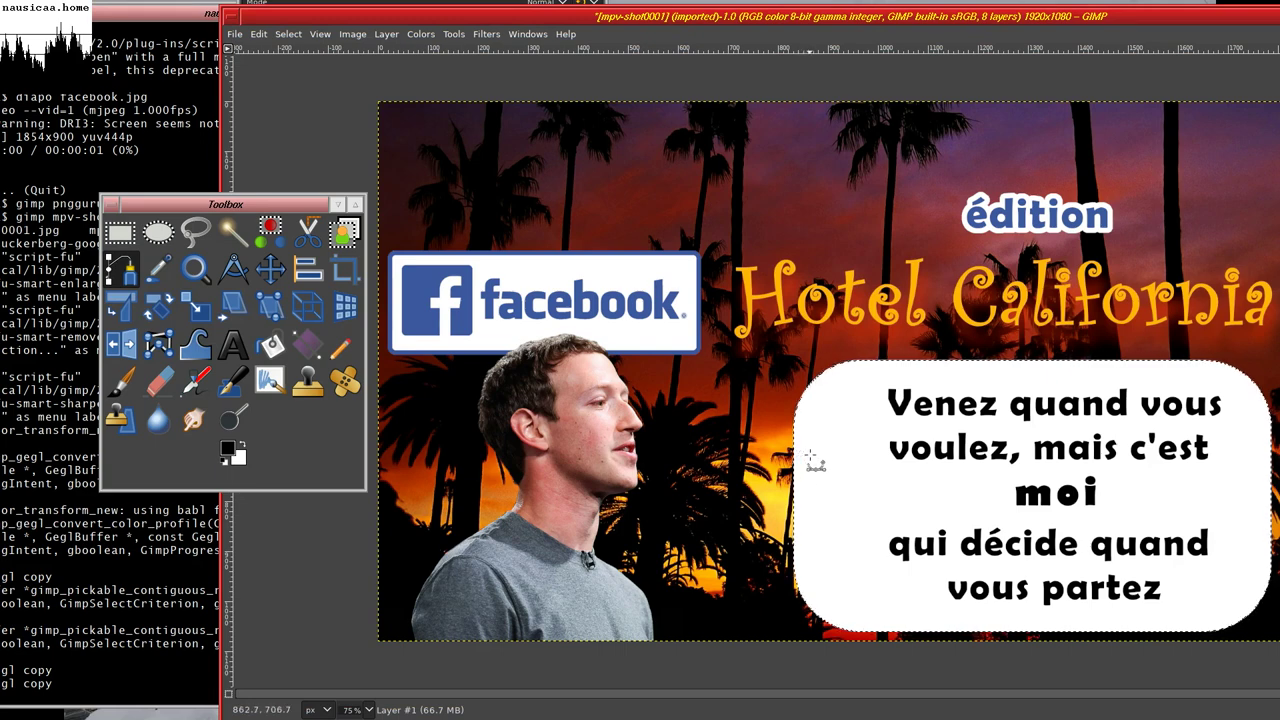
left_click(809, 451)
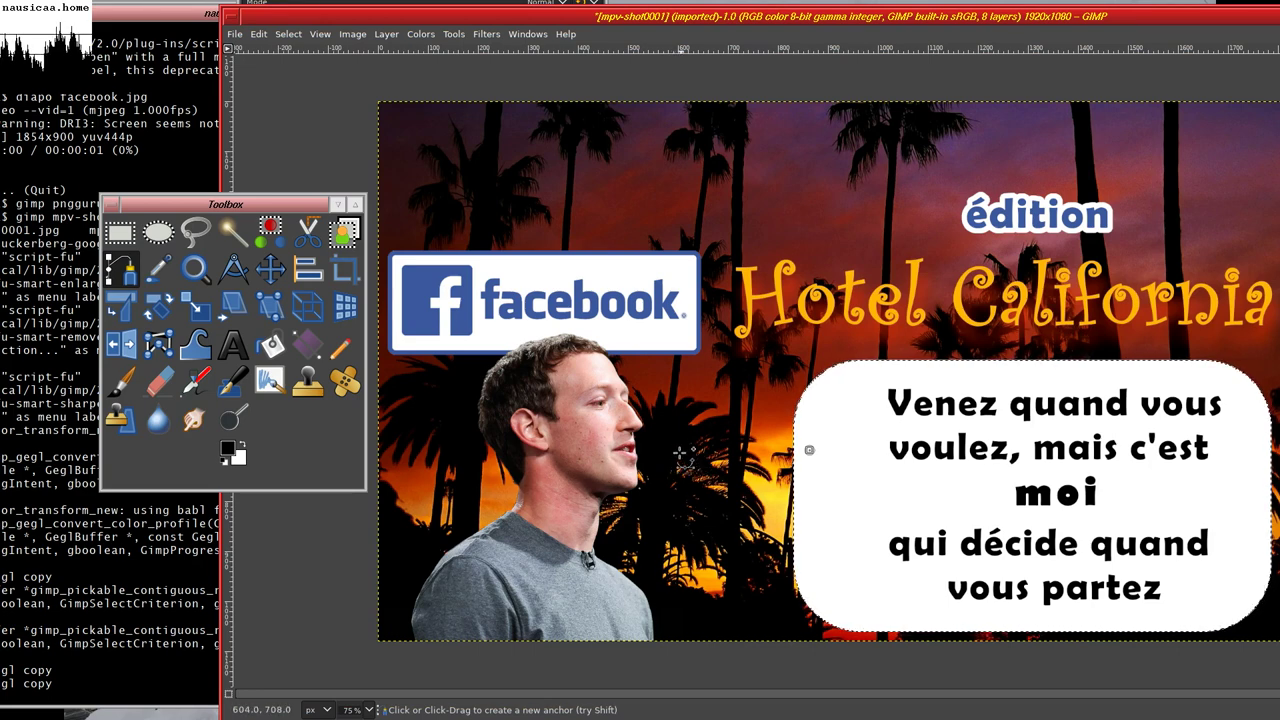
left_click(680, 453)
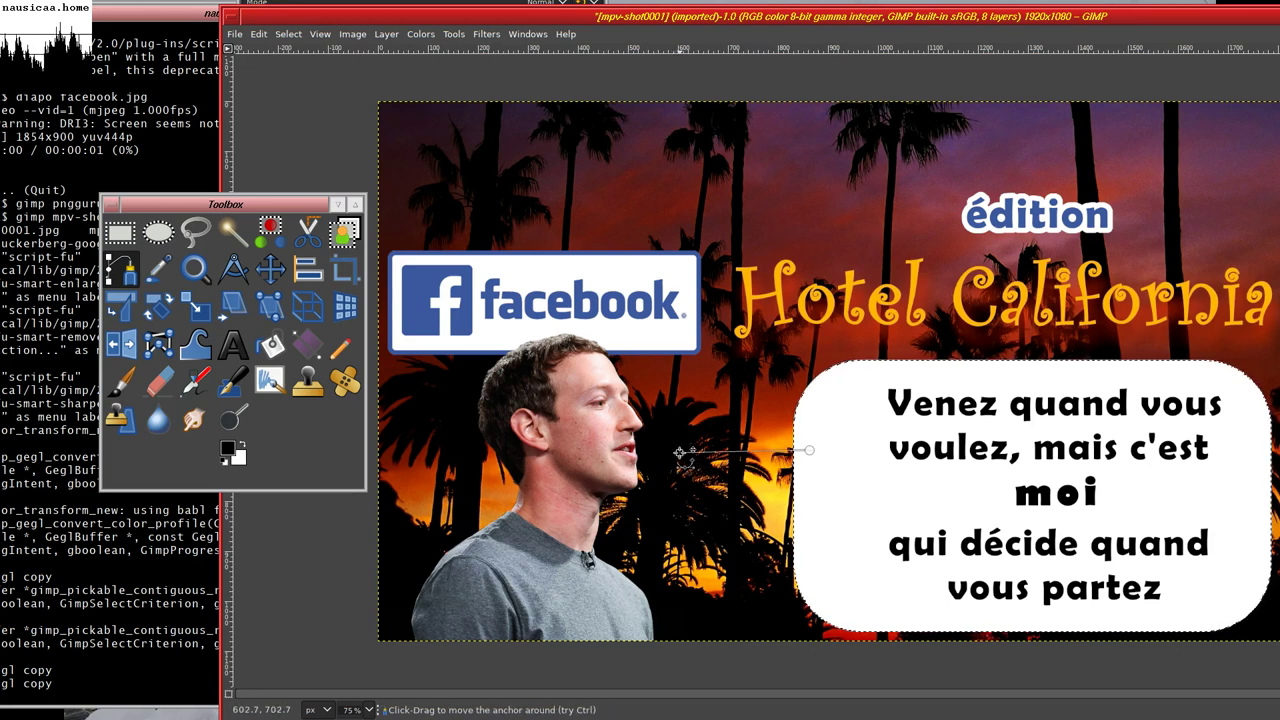
left_click(806, 501)
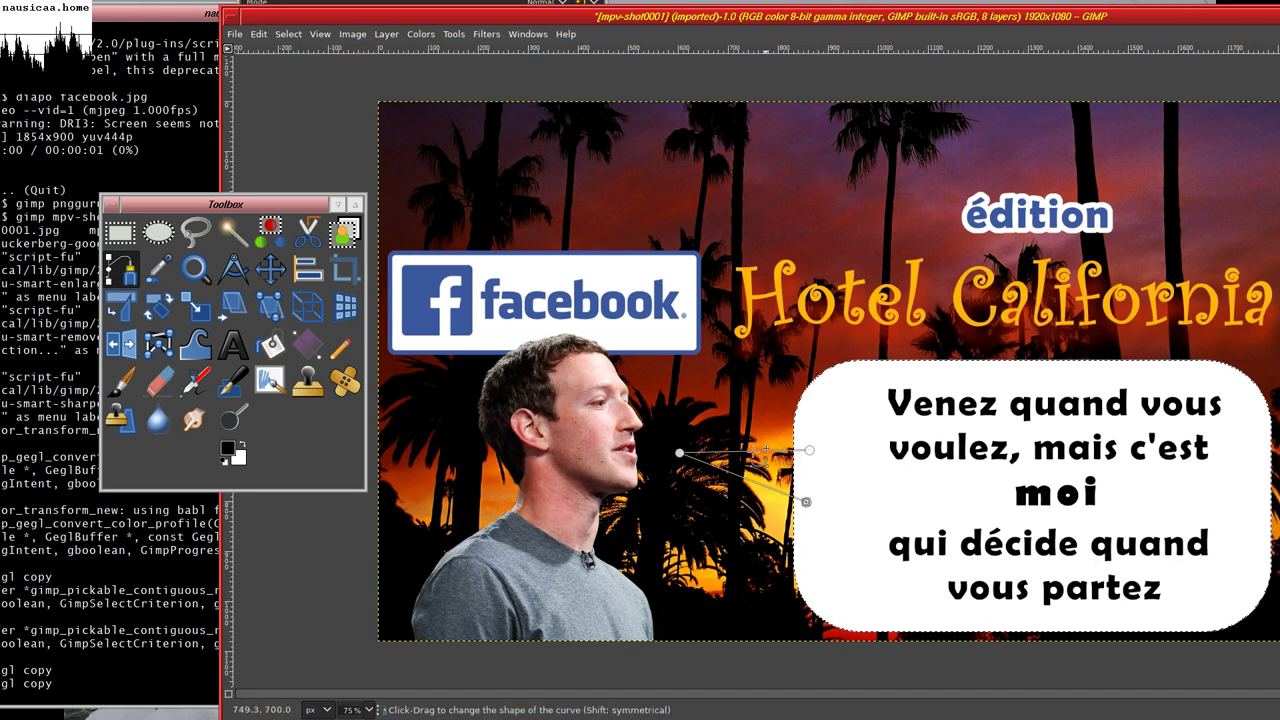
mouse_move(750, 449)
left_mouse_down()
mouse_move(738, 495)
mouse_move(806, 497)
left_mouse_up()
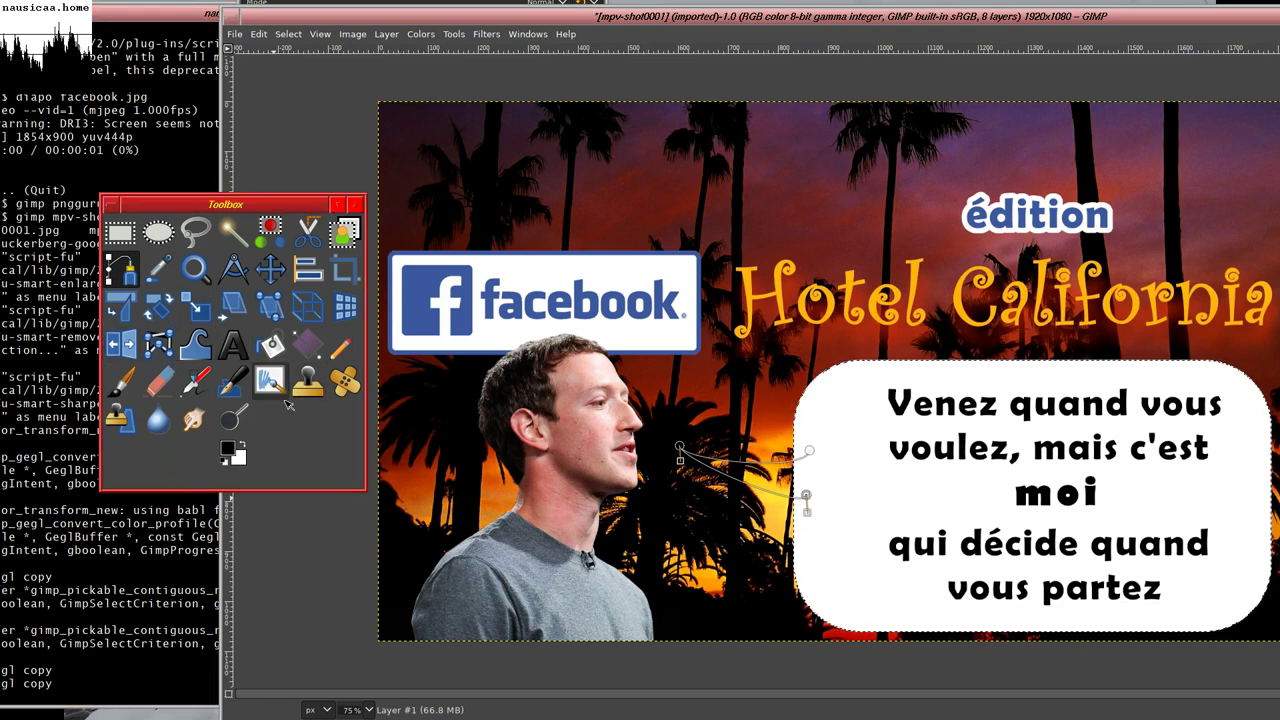
key("ctrl+l")
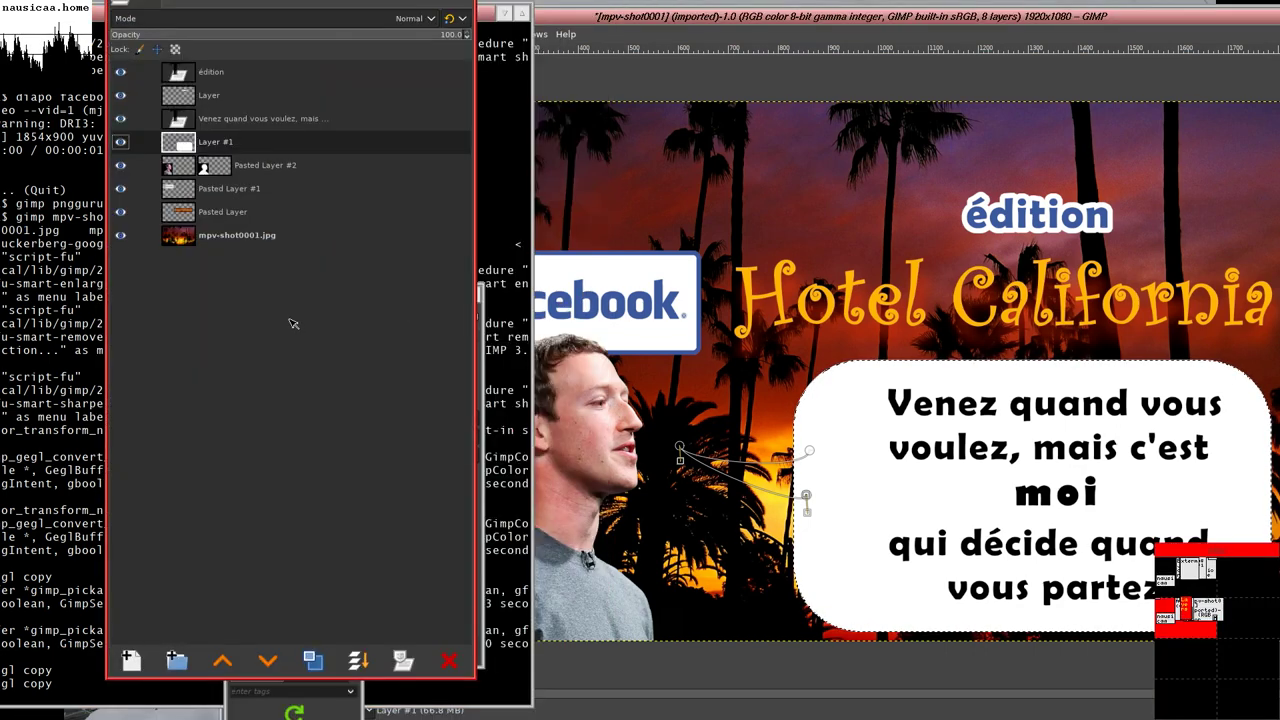
left_click(600, 150)
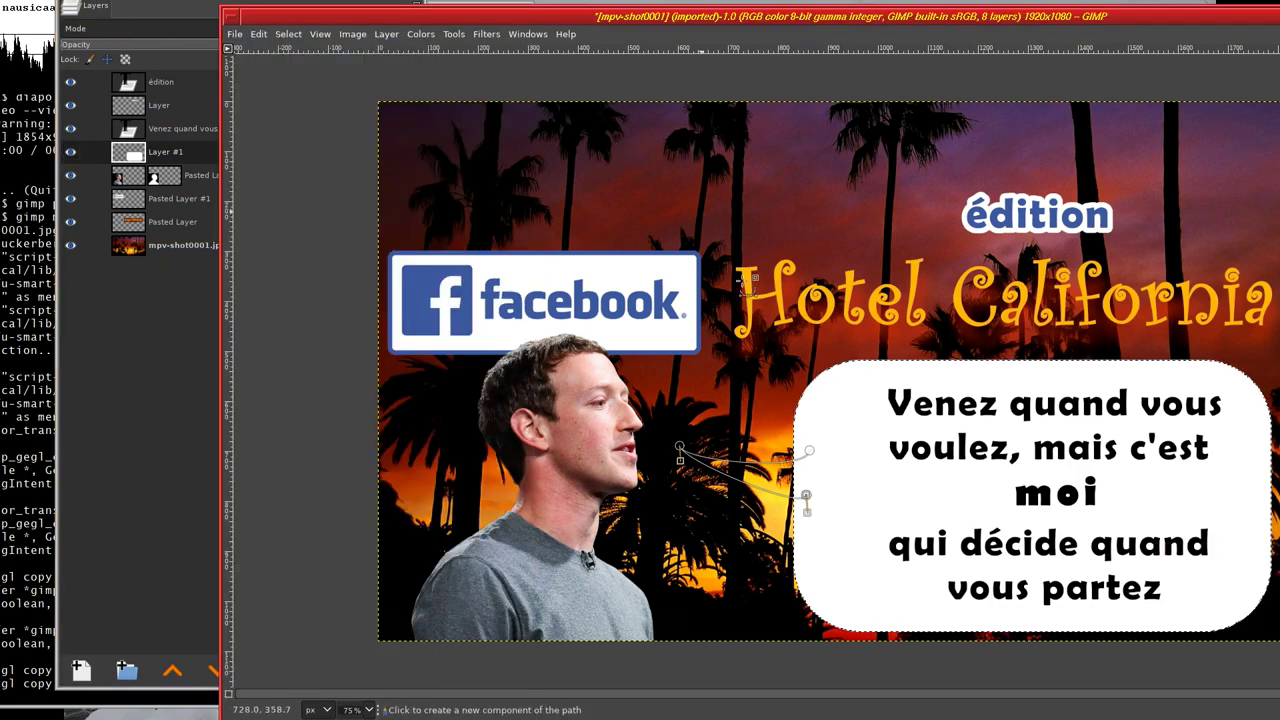
left_click(294, 35)
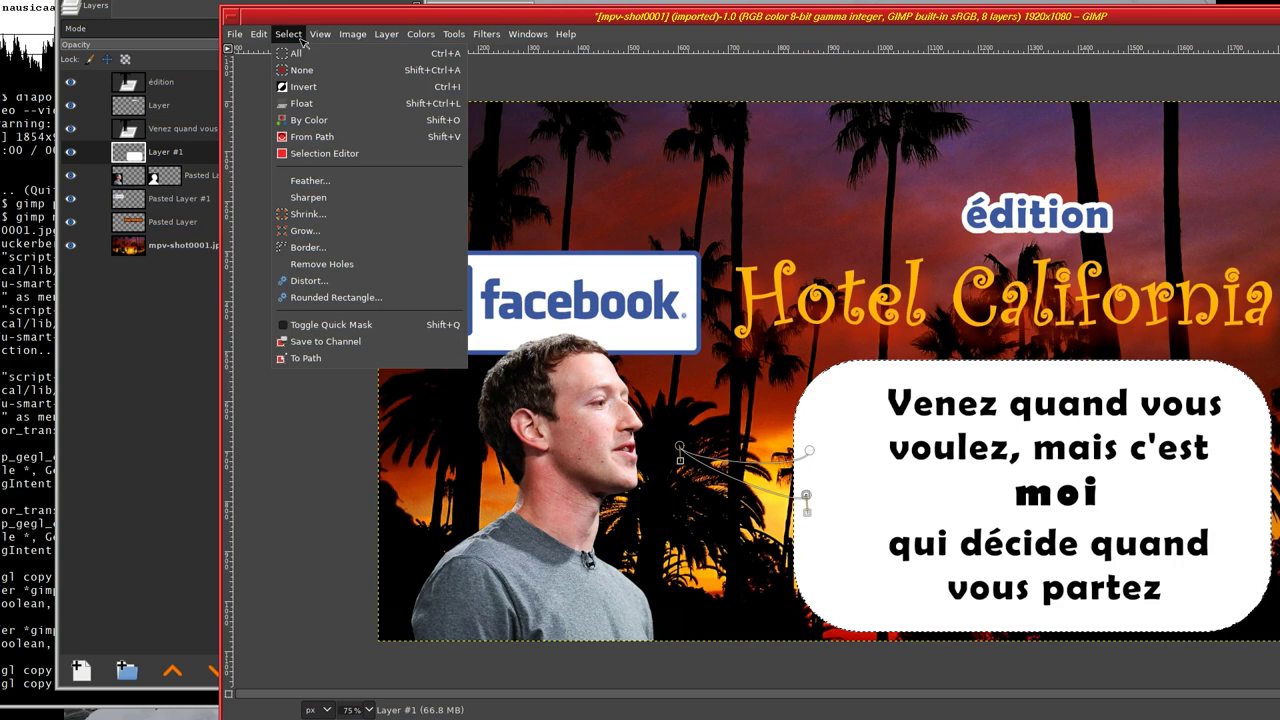
- Turn the tail path into a selection, fill it white, and smooth the join with the Paintbrush
left_click(333, 137)
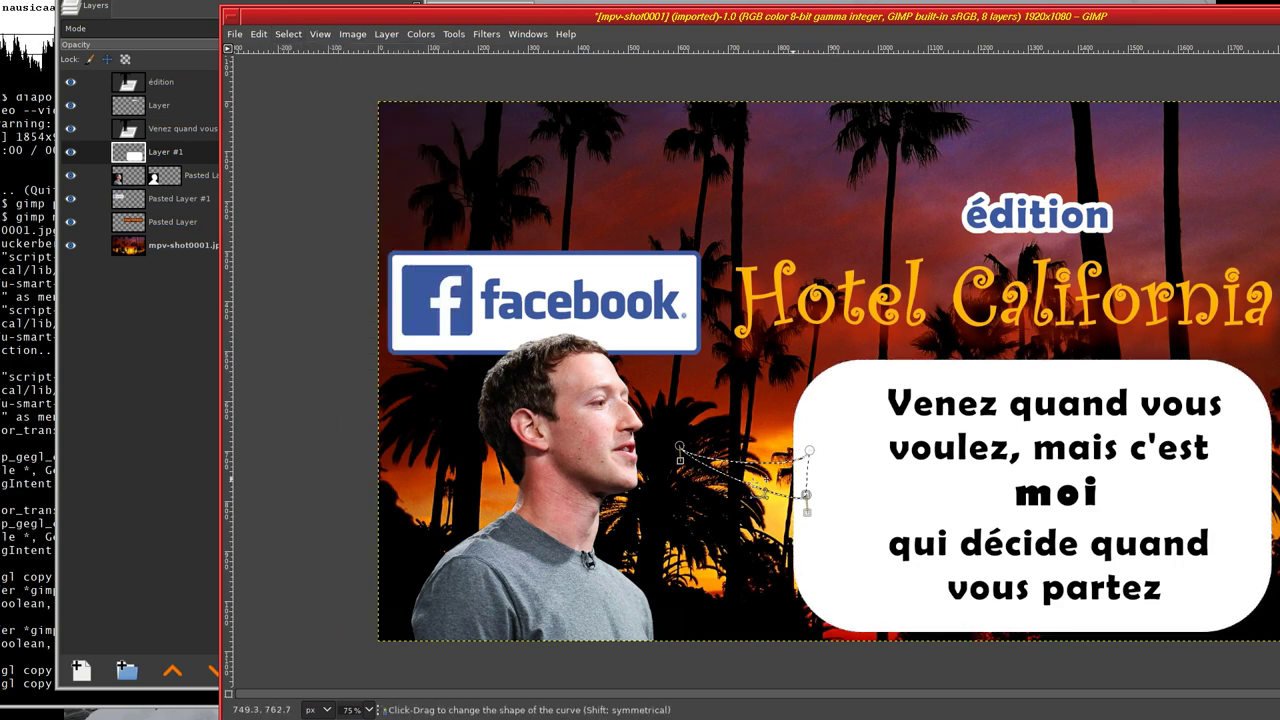
left_click_drag(263, 480, 322, 490)
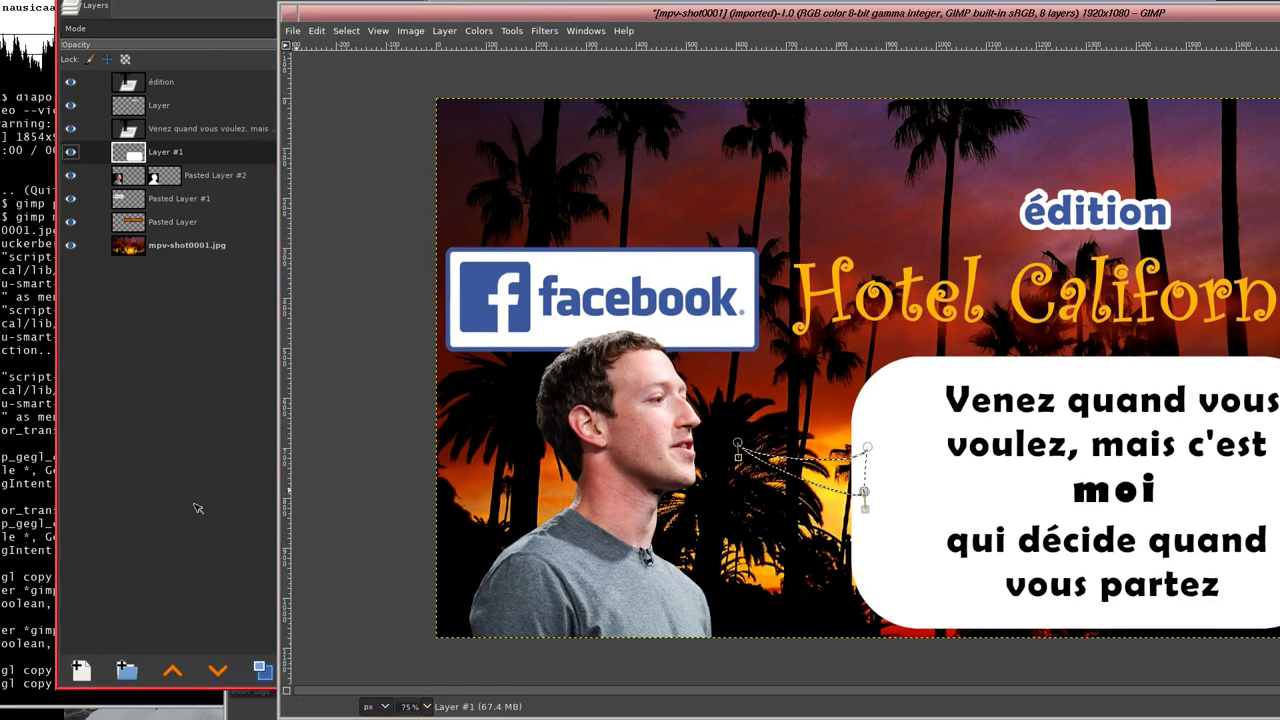
left_click(115, 445)
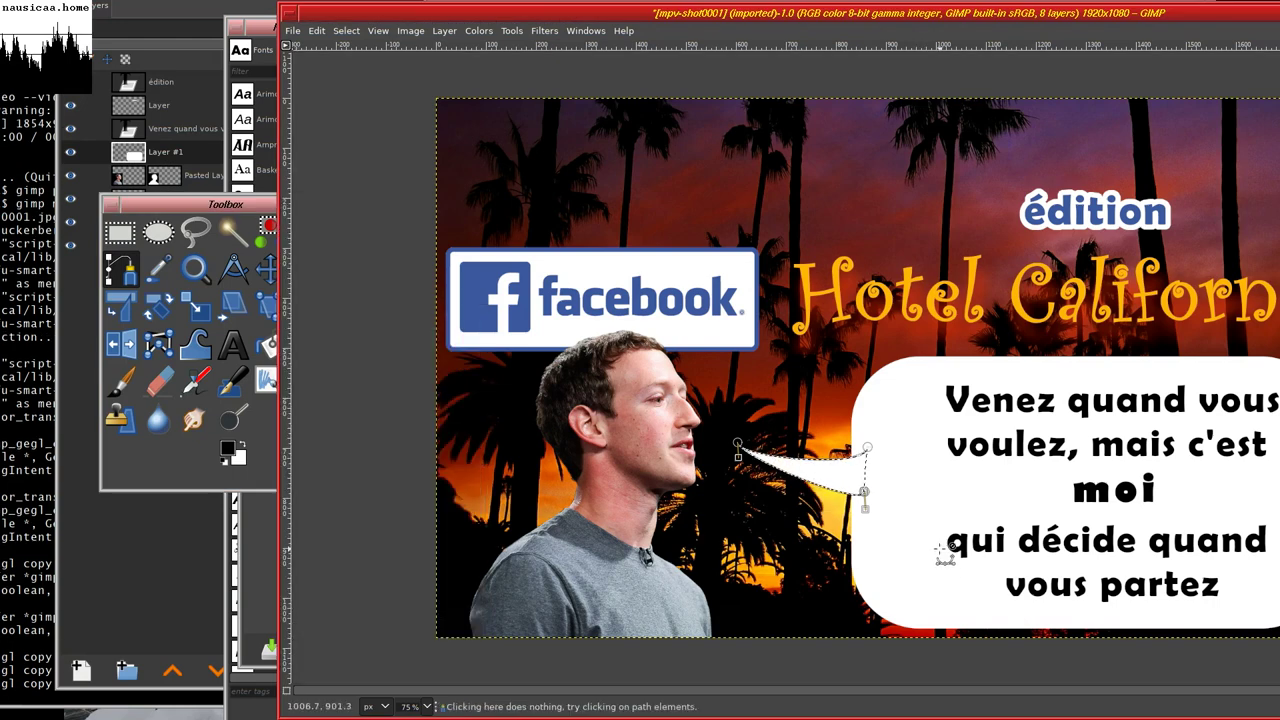
key("super+Up")
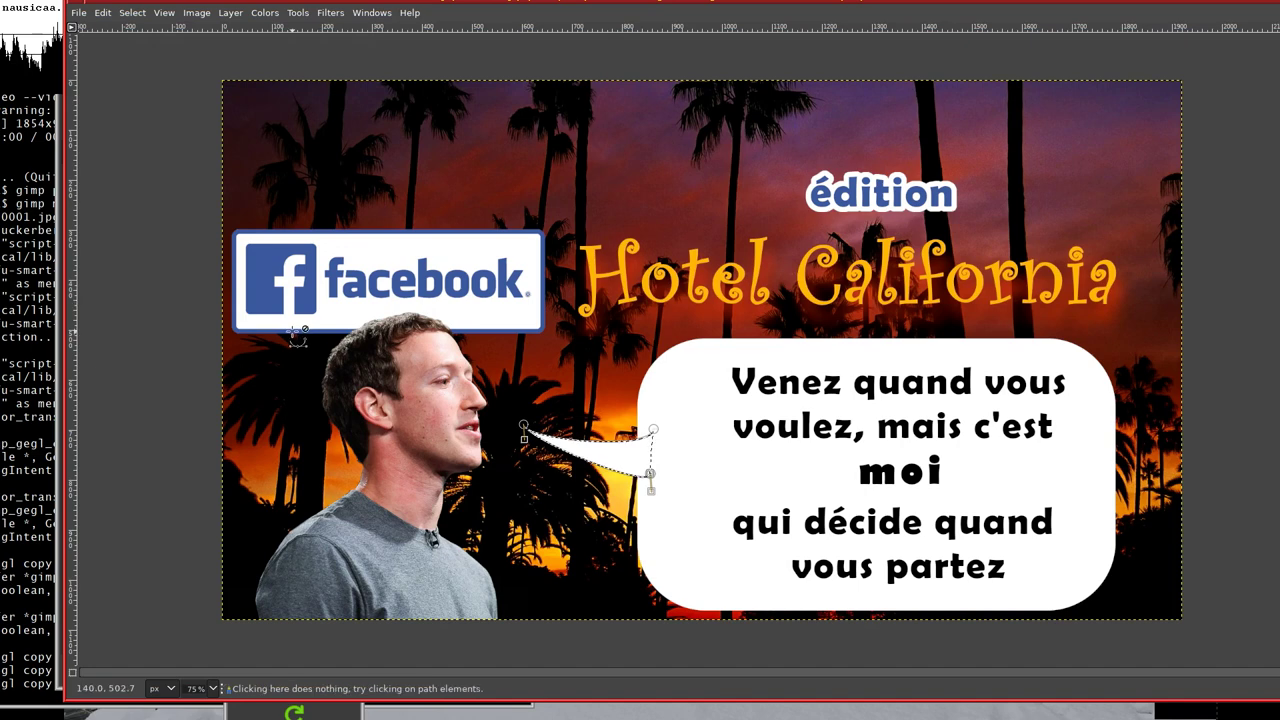
key("super+Down")
left_click(121, 380)
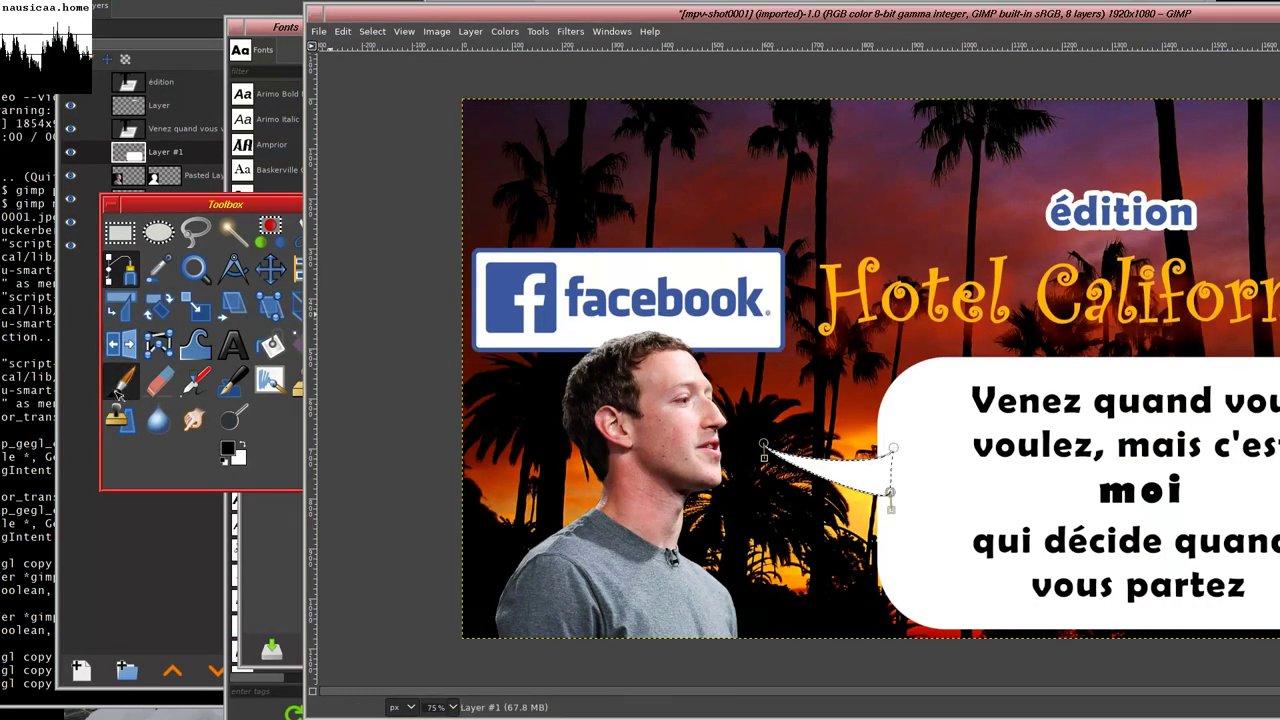
key("super+Up")
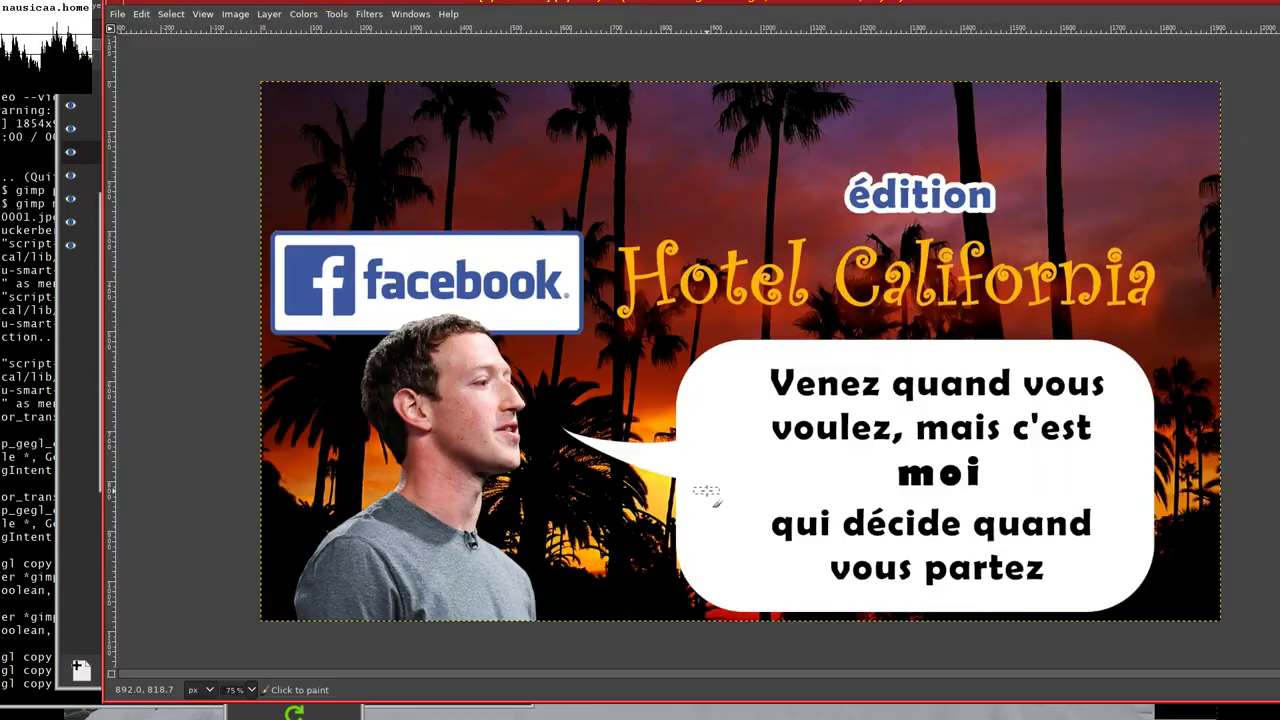
key("super+Down")
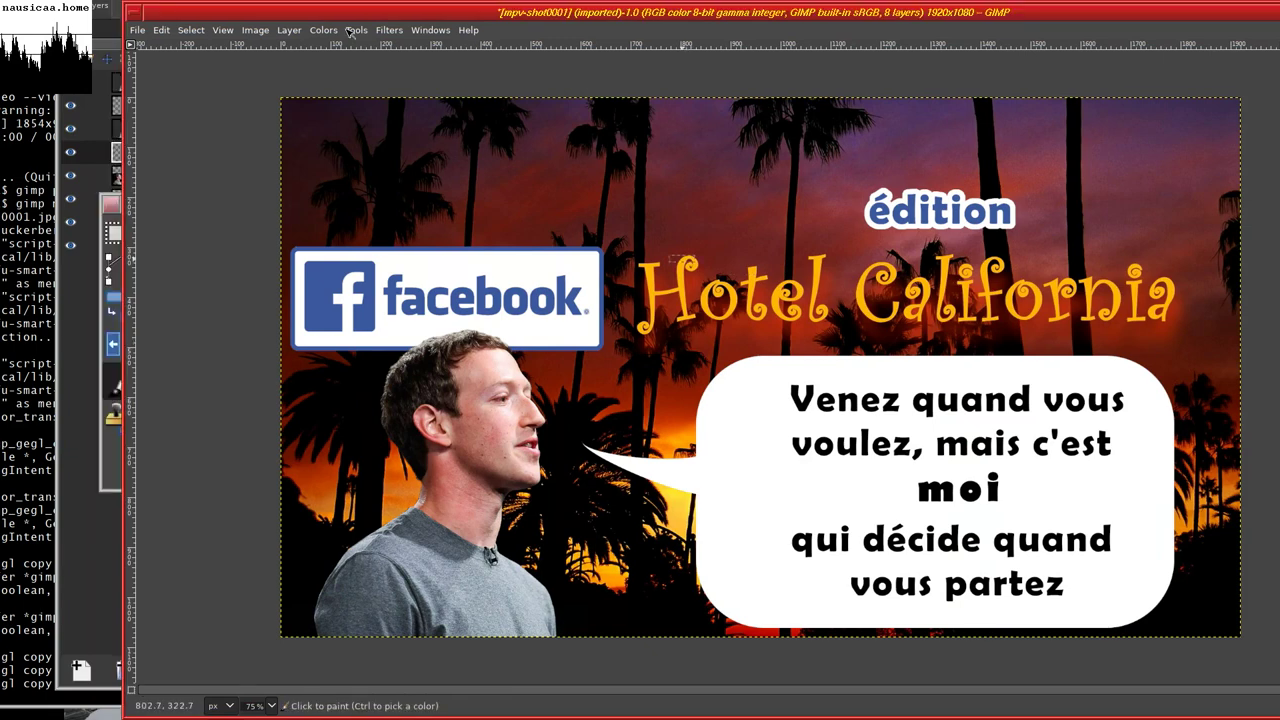
left_click(256, 31)
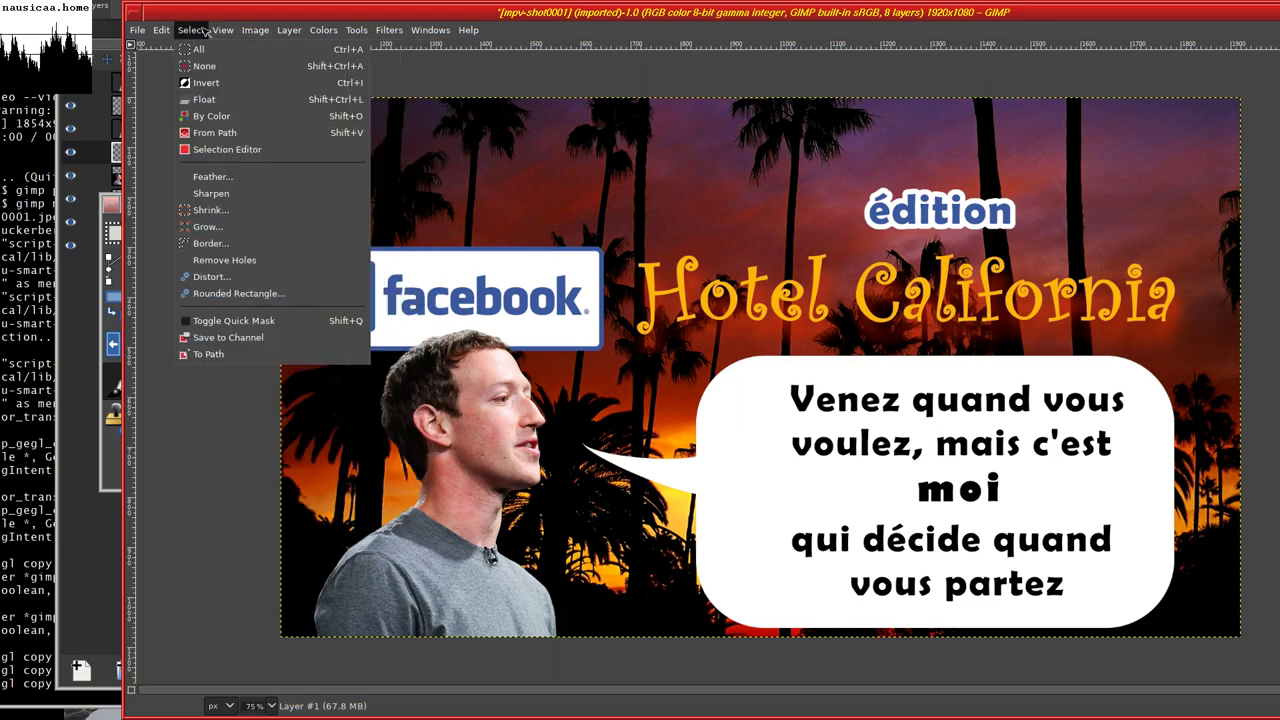
- Clear the selection and draw a rectangular selection over the man's head
left_click(207, 72)
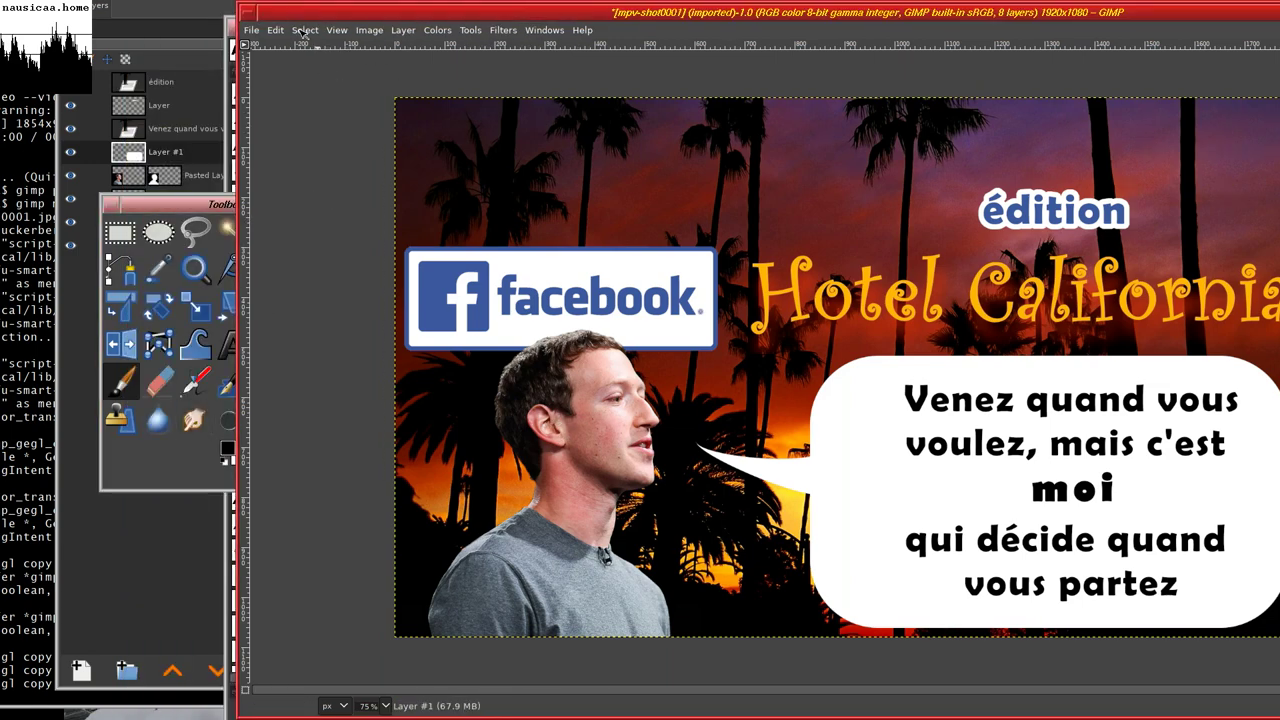
left_click(120, 232)
mouse_move(532, 181)
left_mouse_down()
mouse_move(575, 328)
mouse_move(862, 455)
left_mouse_up()
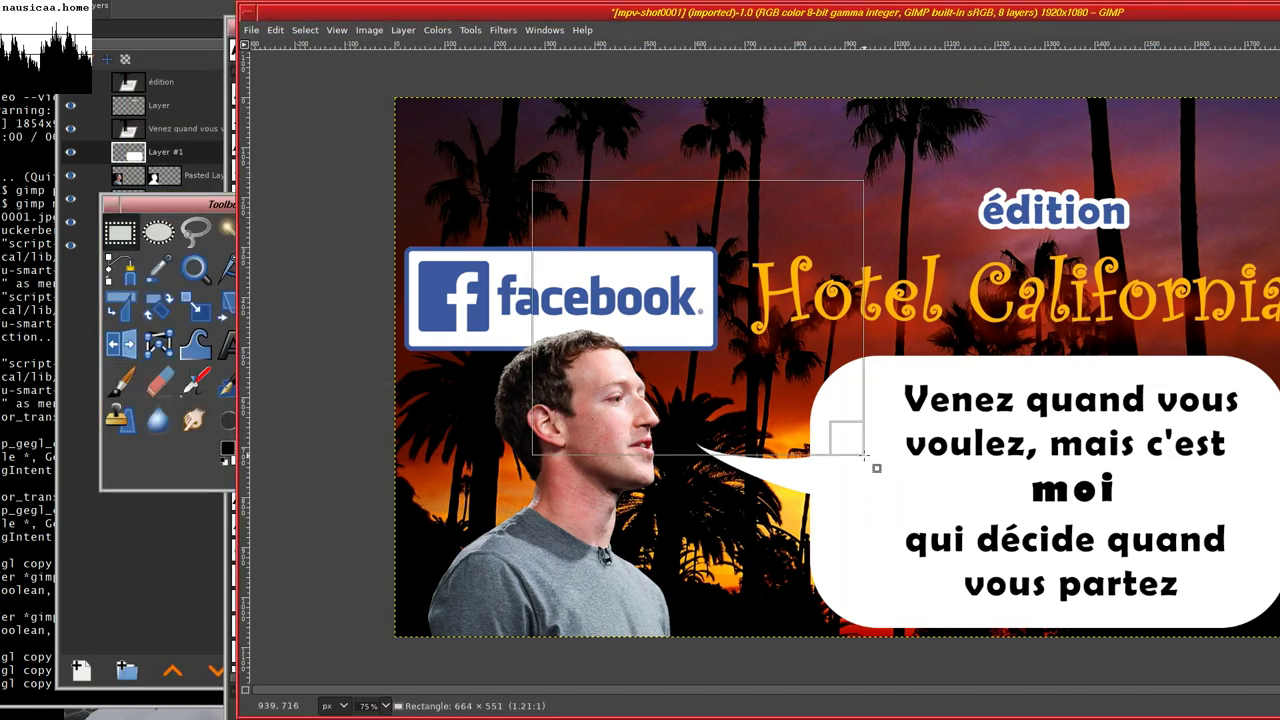
left_click(185, 485)
- Rearrange the tool palette and tool settings windows around the image
left_click(197, 310)
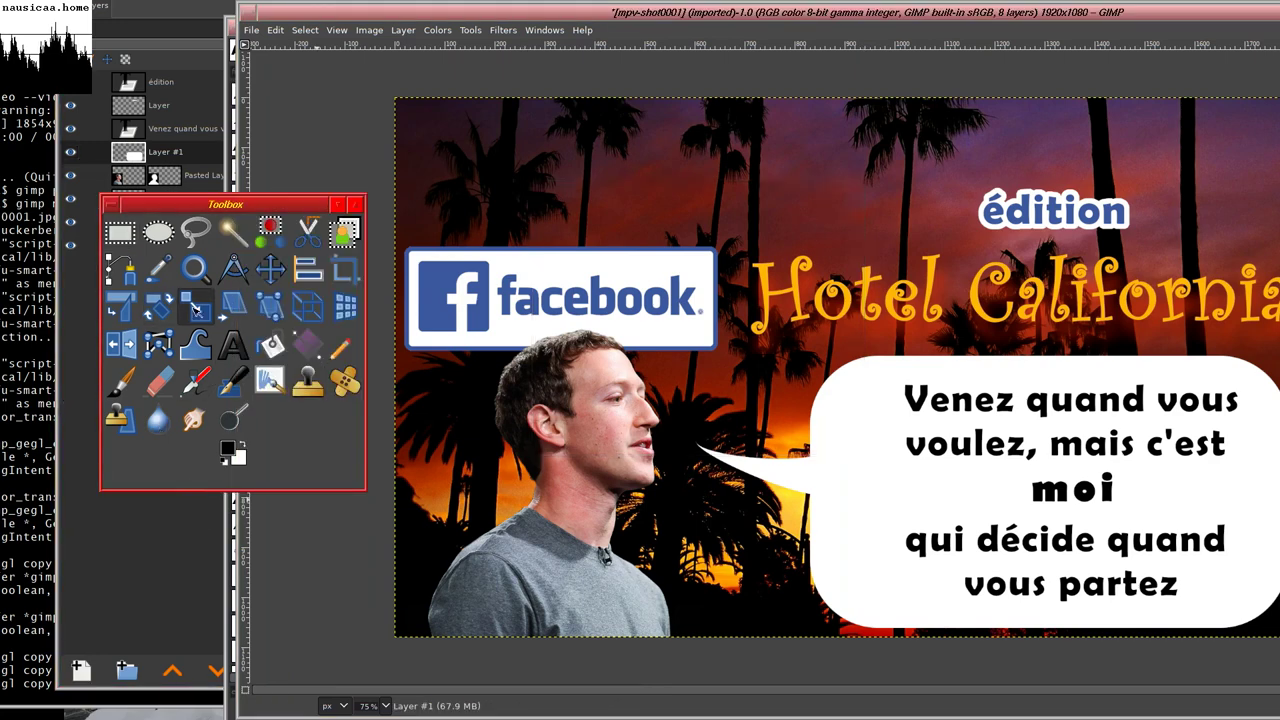
left_click_drag(326, 204, 418, 265)
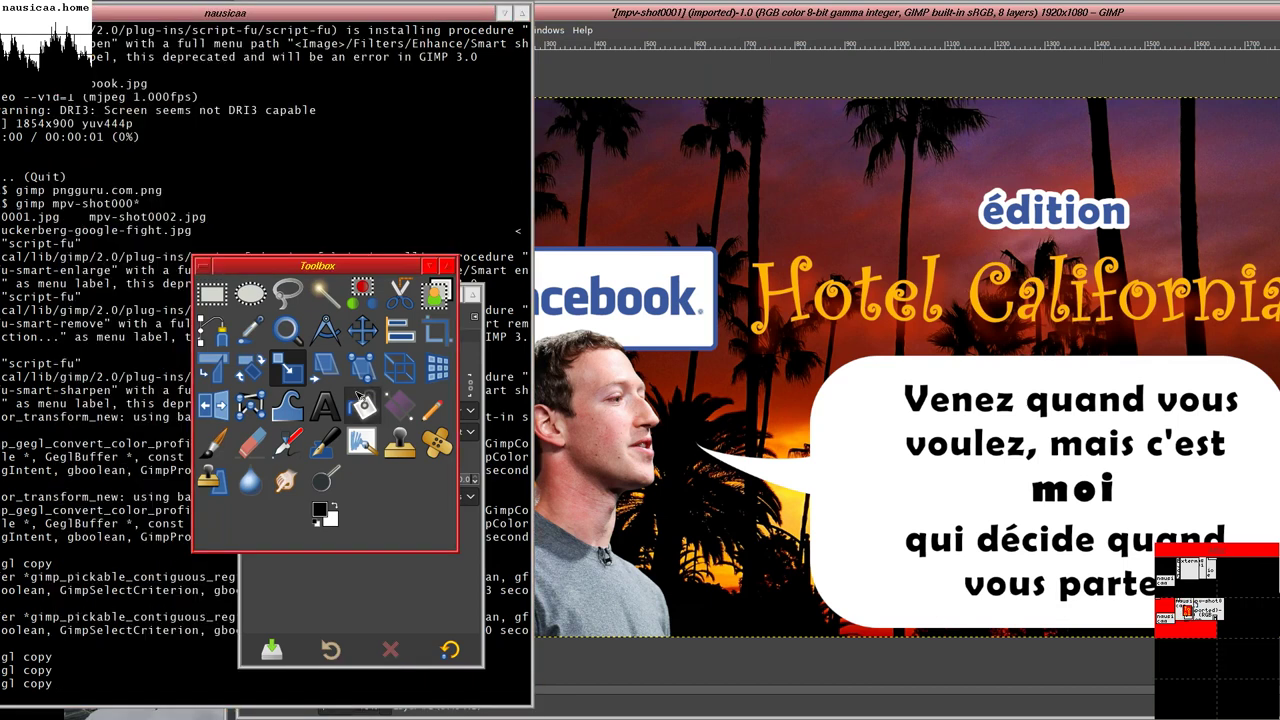
left_click_drag(330, 265, 248, 141)
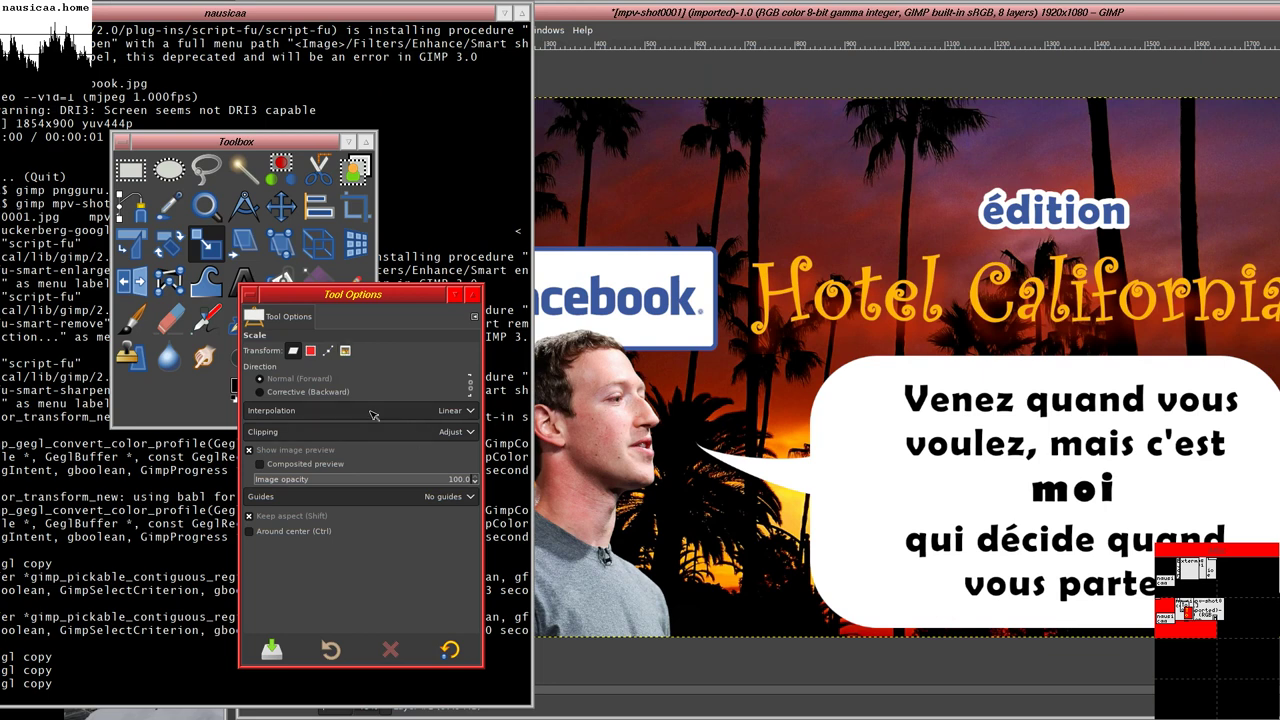
left_click_drag(379, 469, 416, 348)
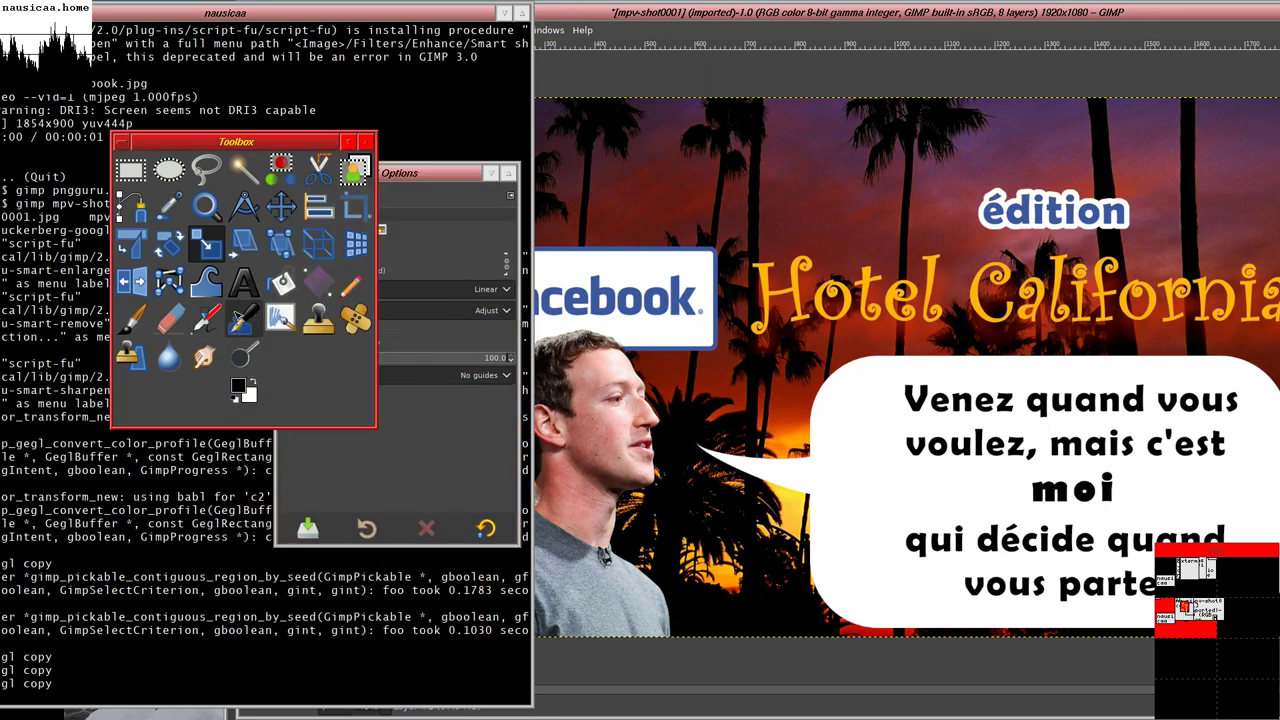
left_click_drag(236, 141, 158, 244)
mouse_move(459, 433)
left_mouse_down()
mouse_move(376, 401)
mouse_move(433, 459)
left_mouse_up()
- Nudge the speech bubble a few pixels right with the Move tool and arrow keys
key("F11")
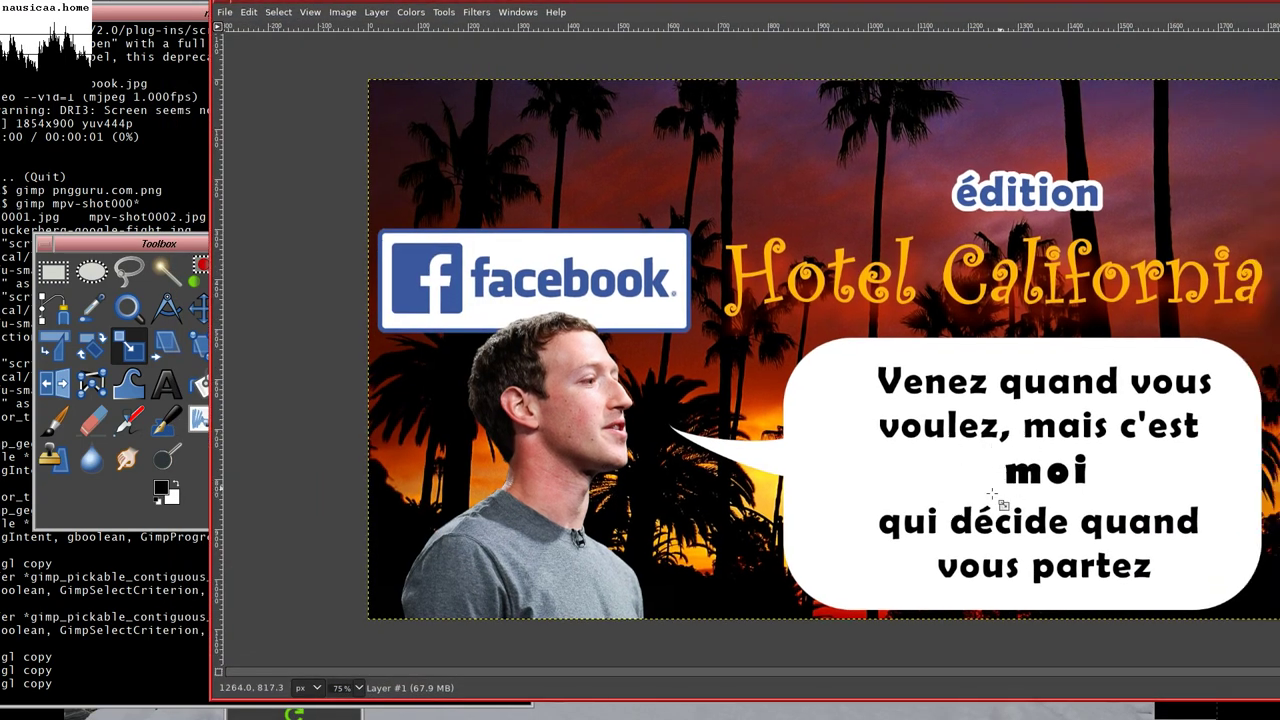
left_click(193, 465)
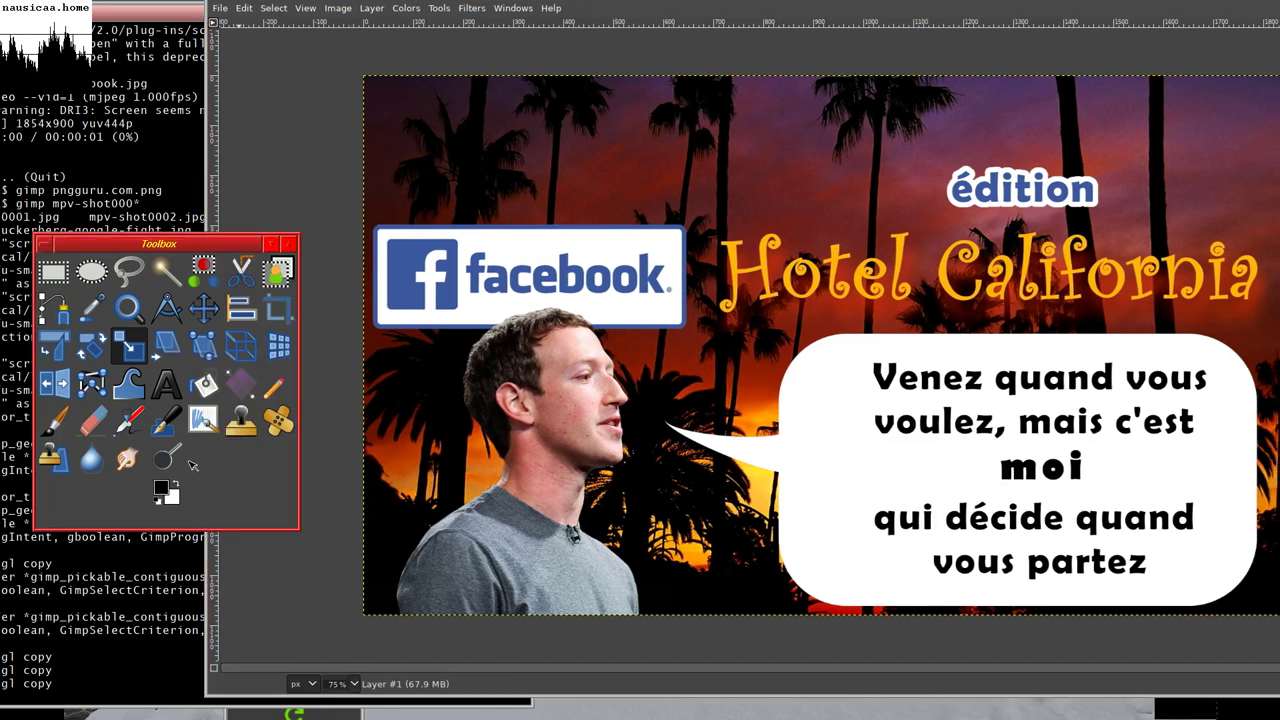
left_click(203, 309)
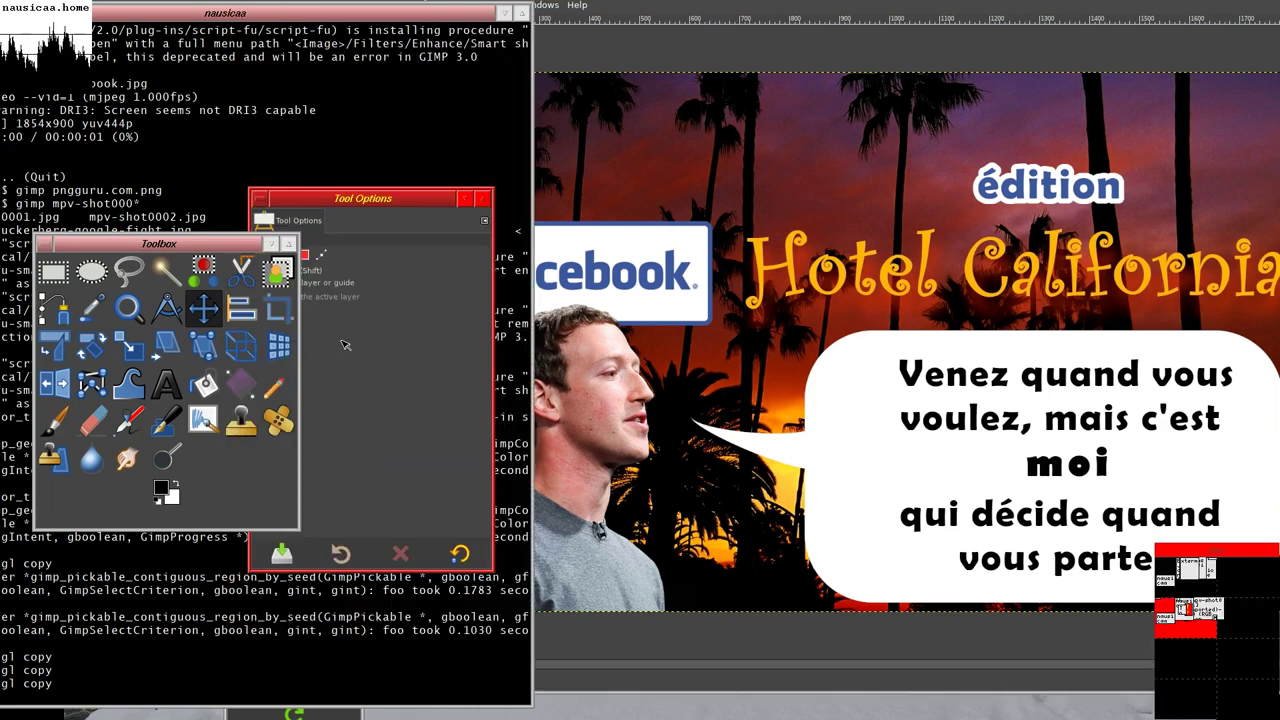
key("Tab")
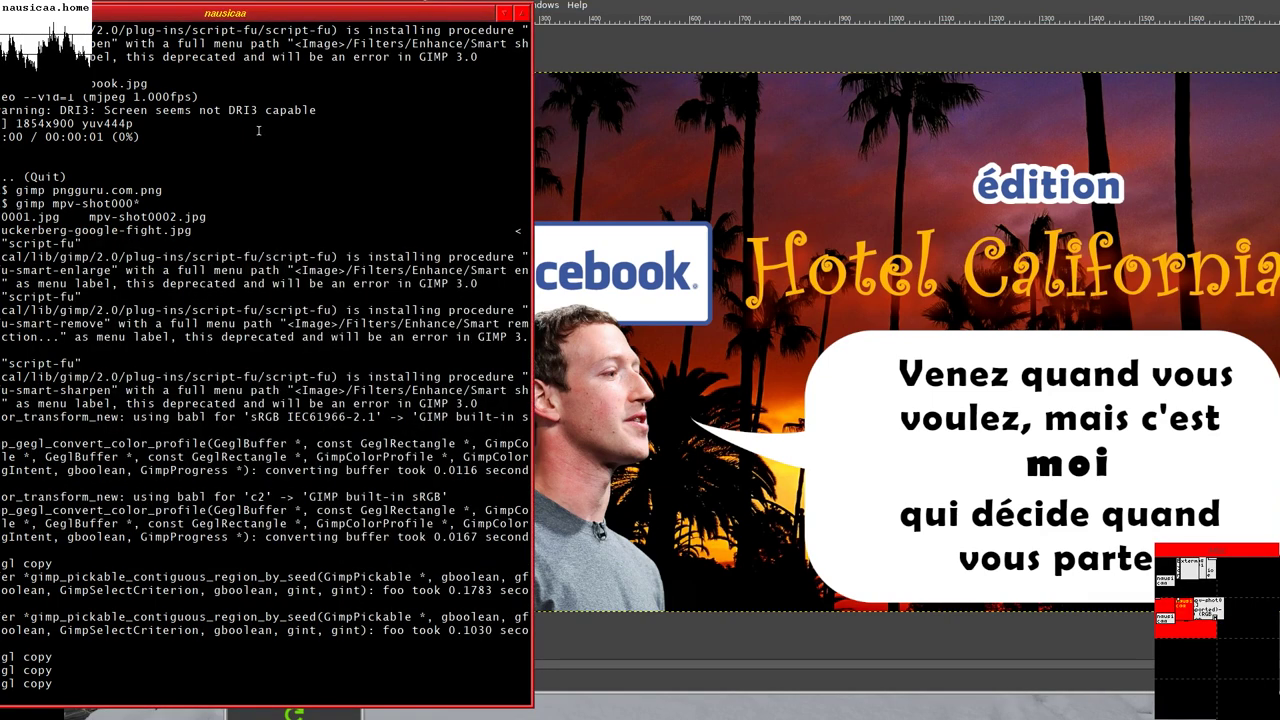
key("Tab")
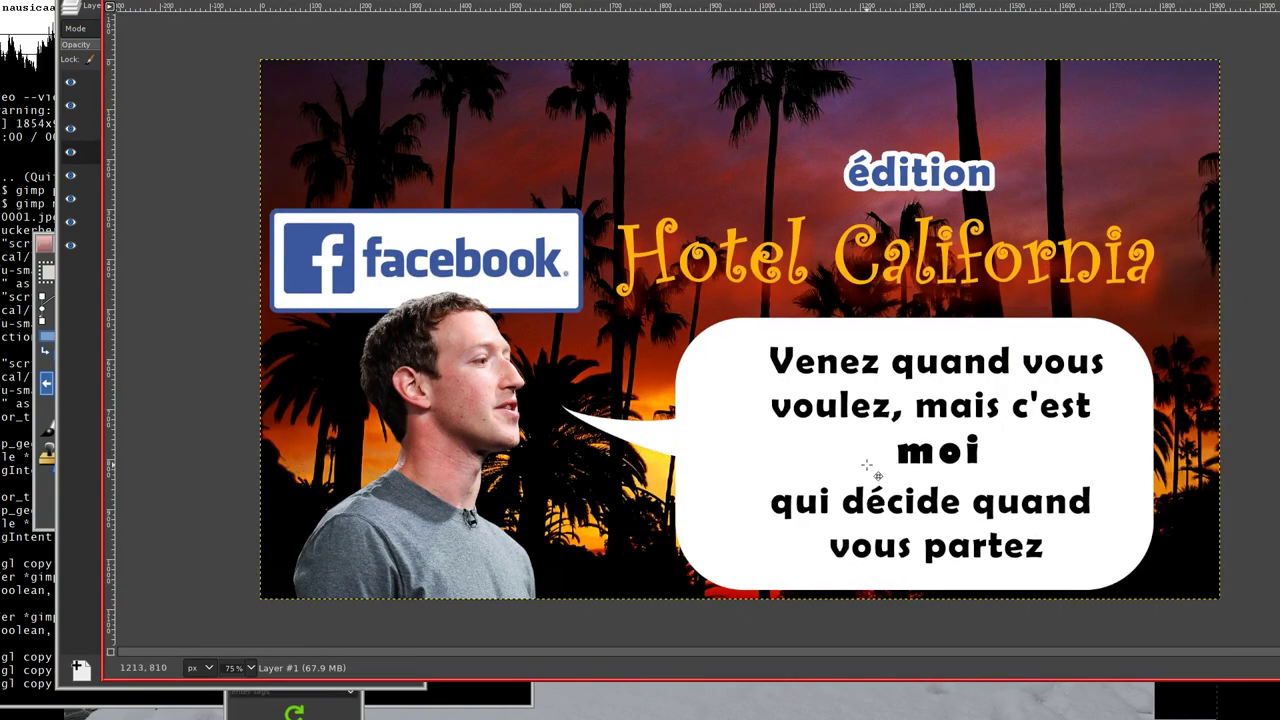
left_click_drag(864, 466, 874, 464)
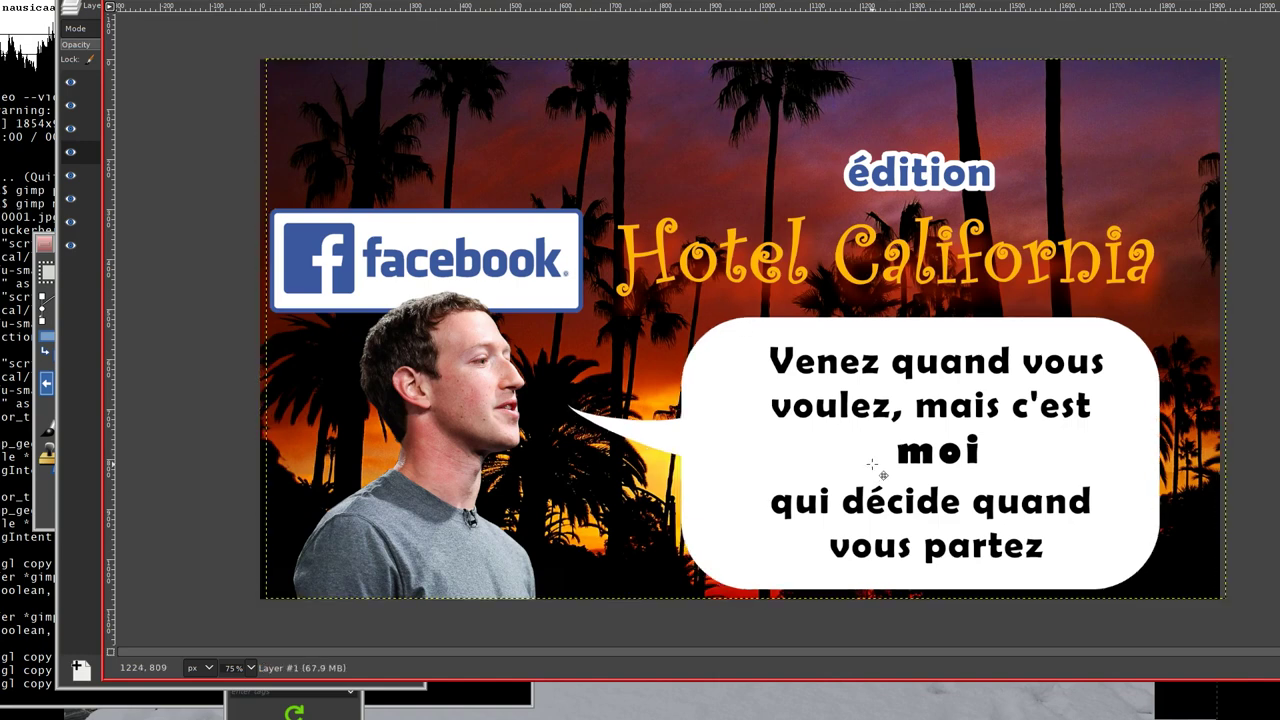
key("Right")
key("Right")
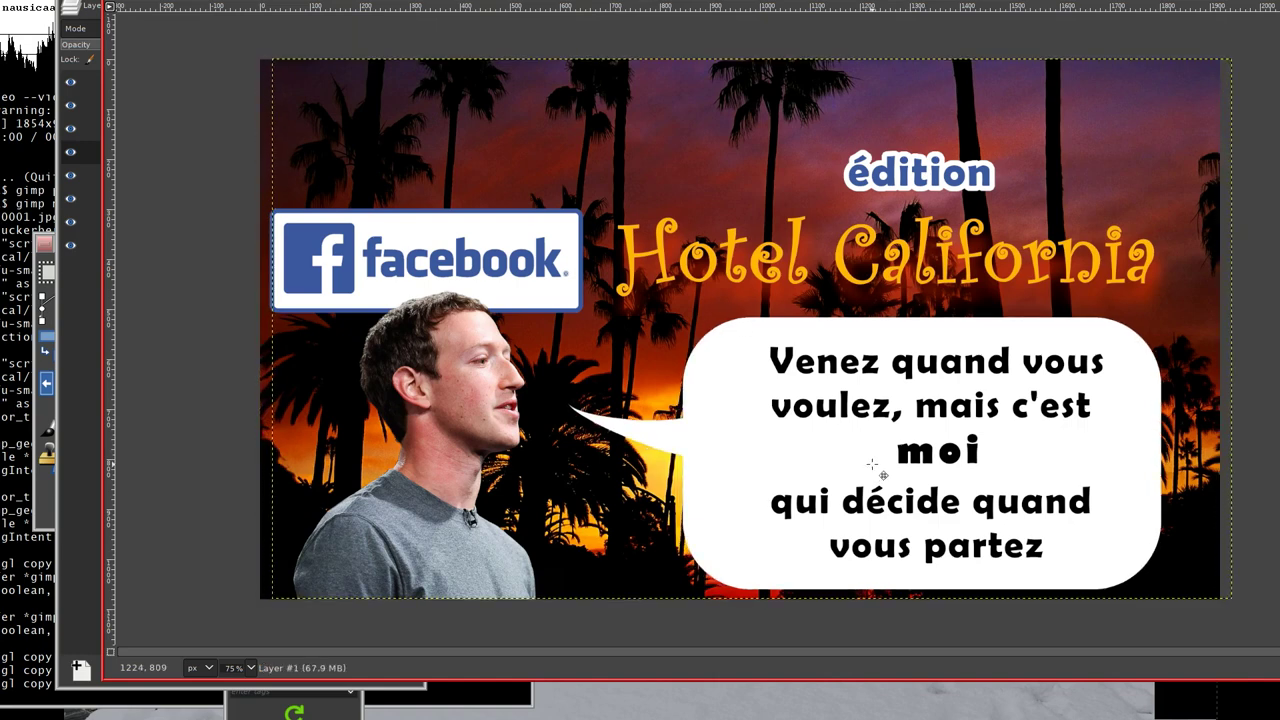
key("Right")
key("Right")
key("Right")
key("Right")
key("Right")
key("Right")
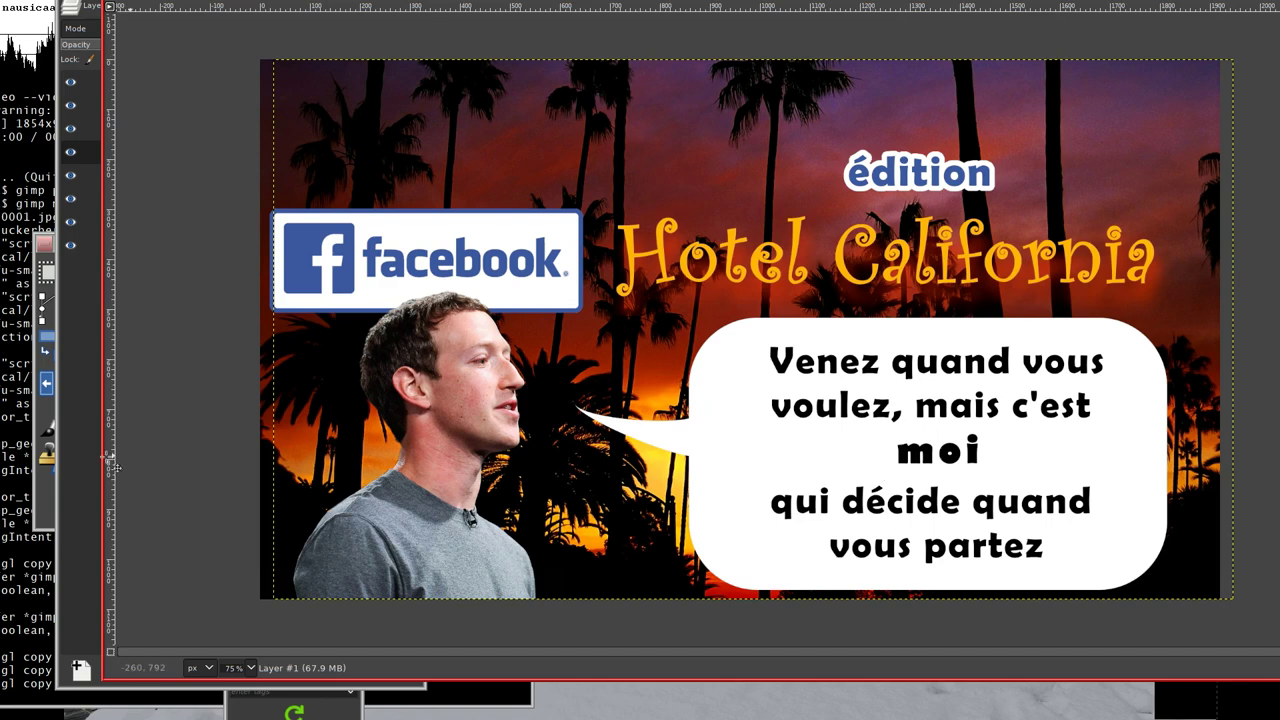
- Clear the selection and start scaling the full-canvas 1920×1080 speech-bubble layer
left_click(46, 462)
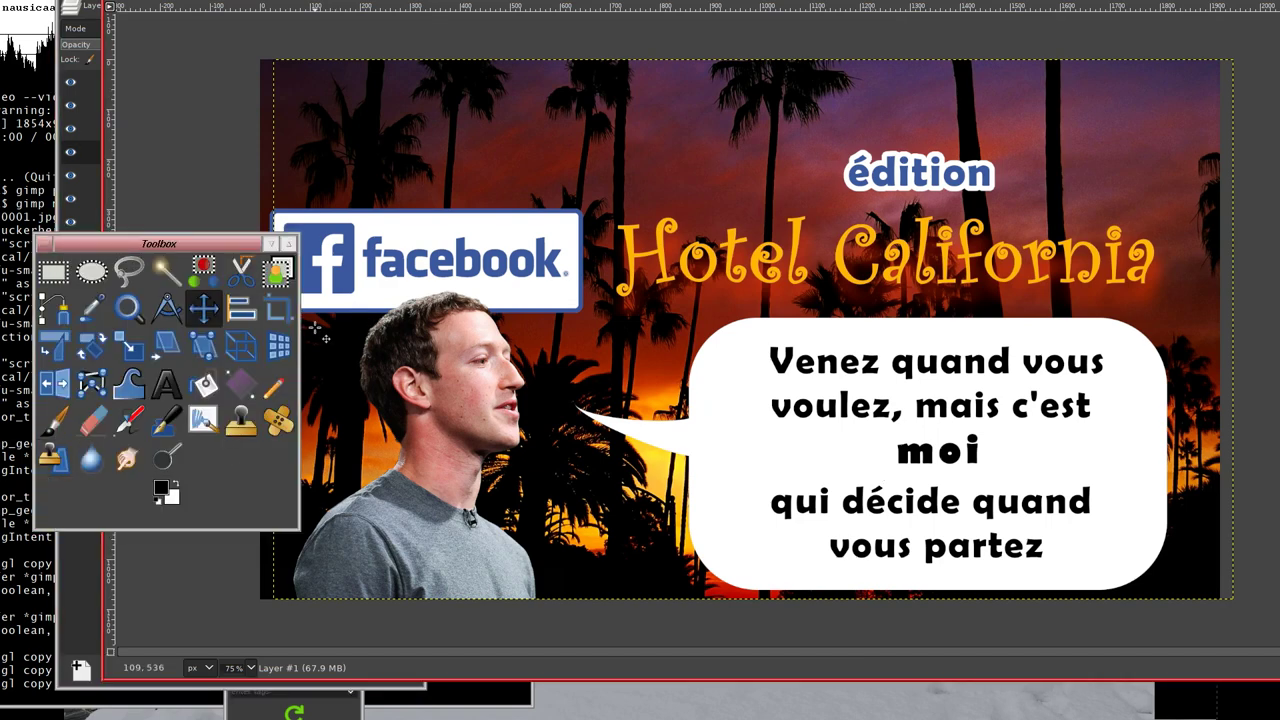
left_click(129, 345)
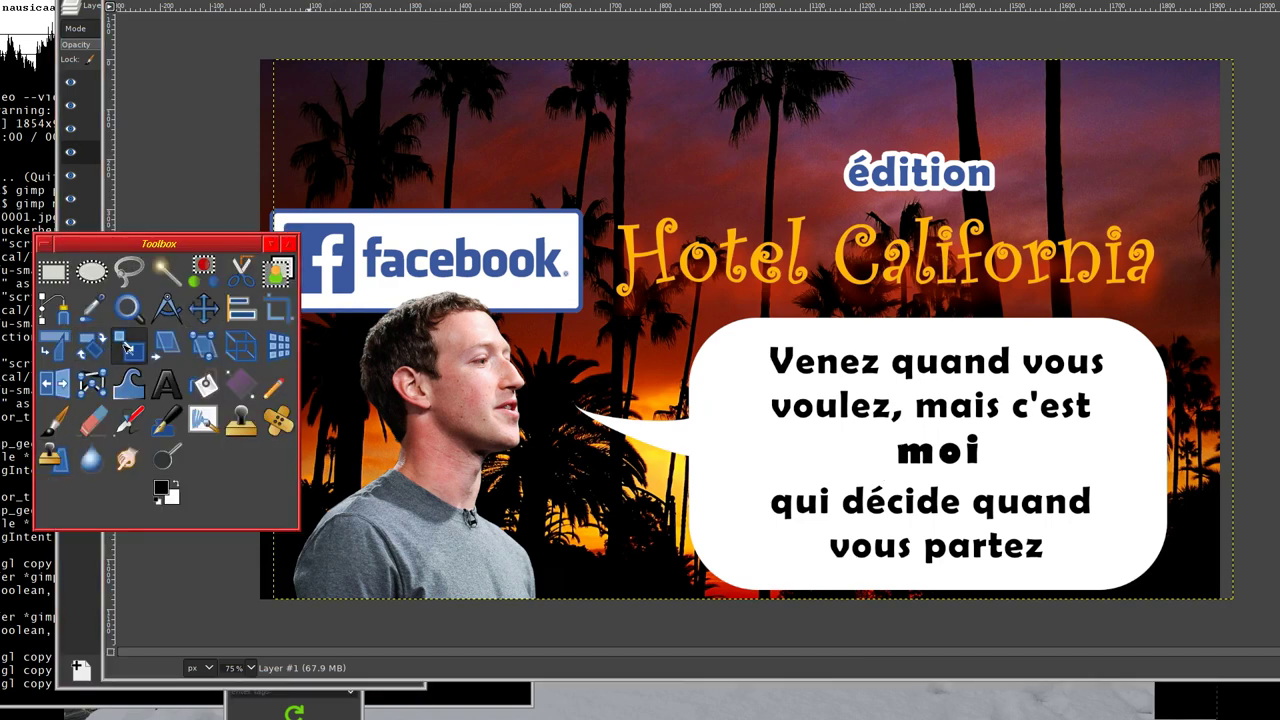
left_click(878, 453)
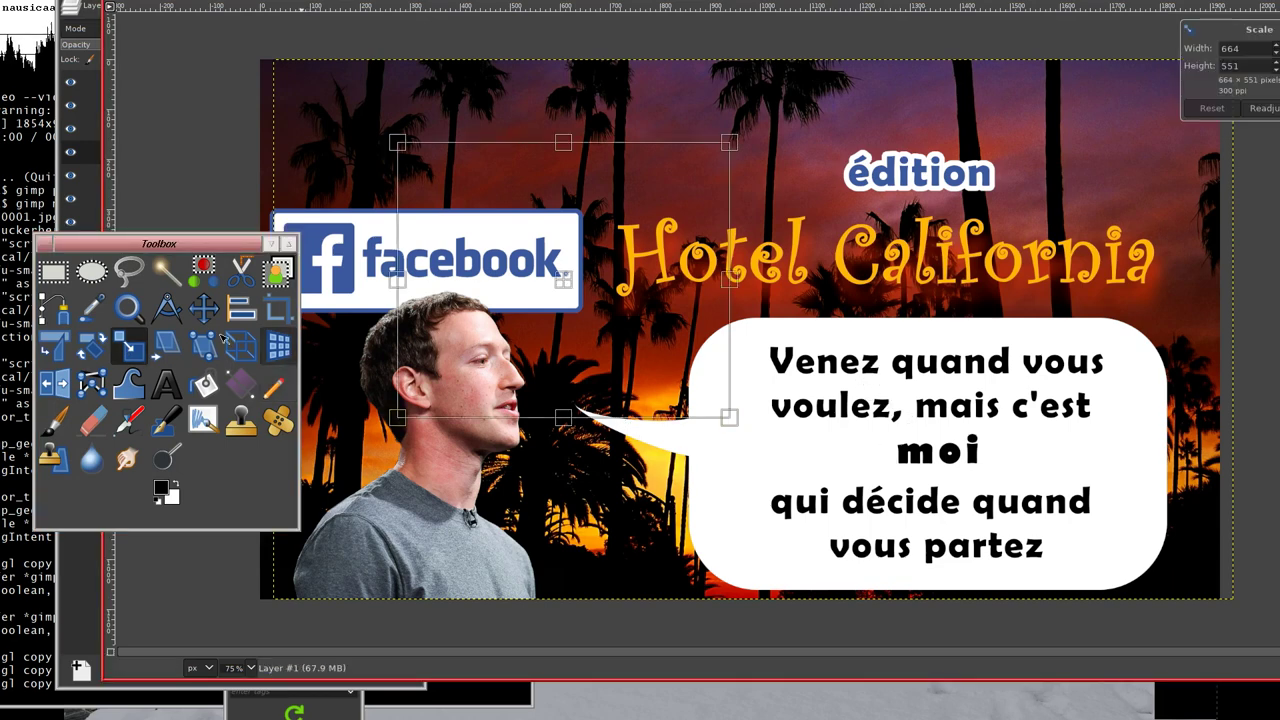
left_click_drag(203, 90, 206, 160)
left_click(183, 62)
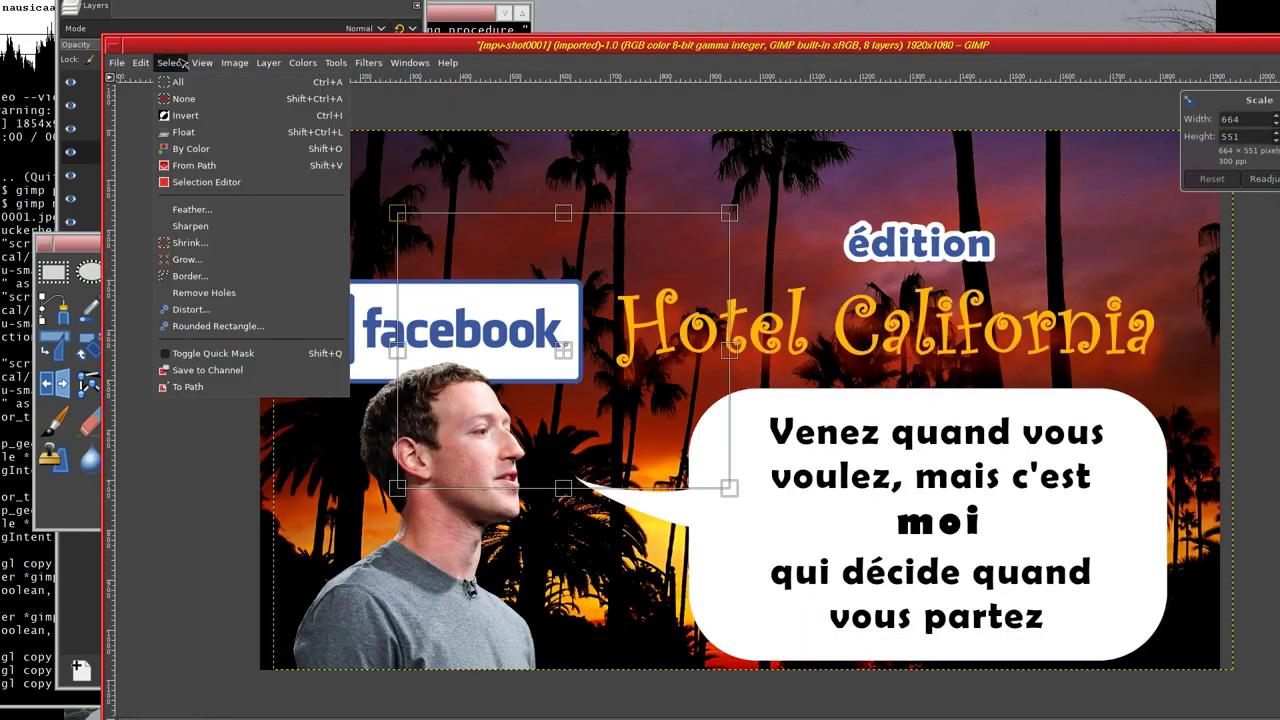
left_click(196, 99)
left_click(942, 547)
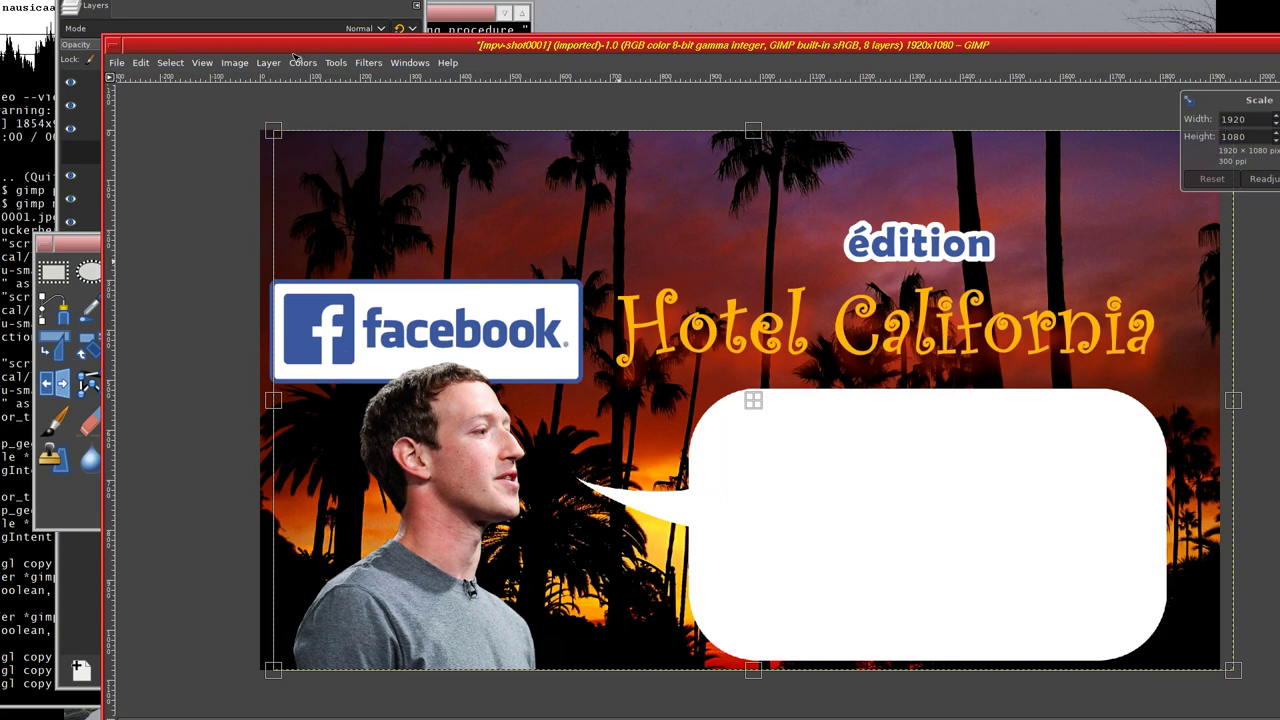
left_click(258, 63)
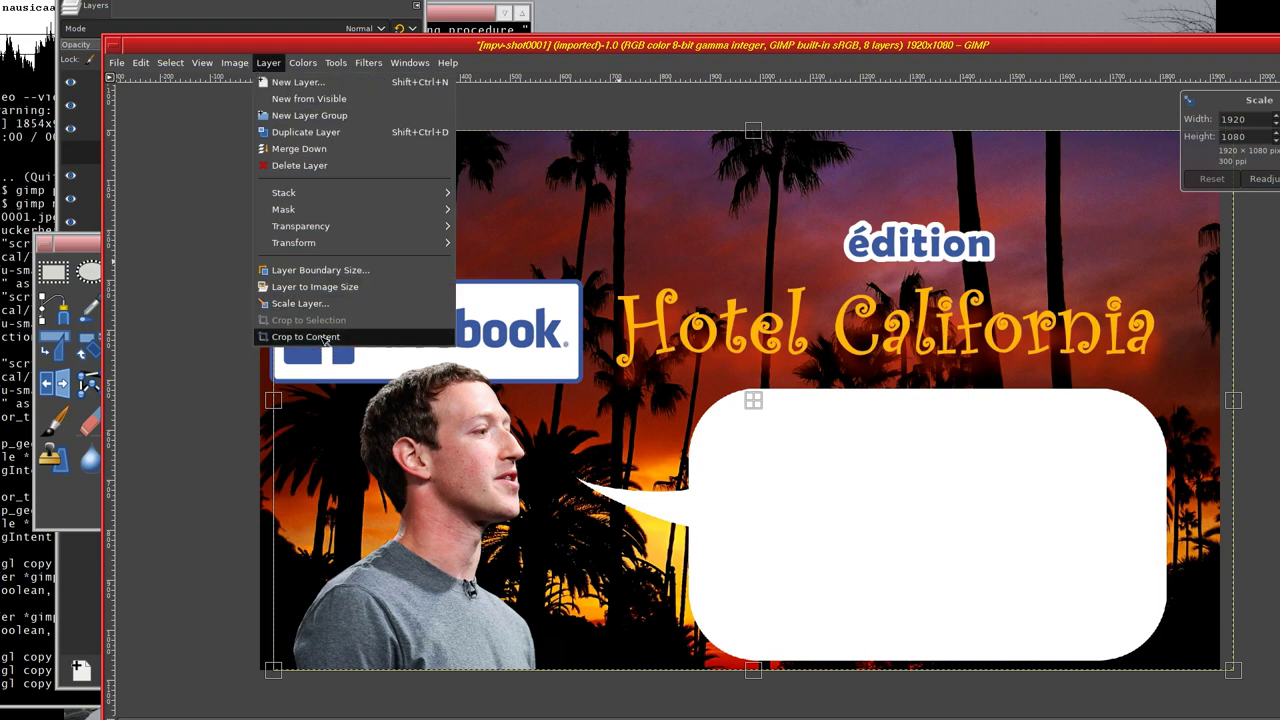
- Crop the bubble layer to content and narrow it from the left to 1125×544 px
left_click(310, 342)
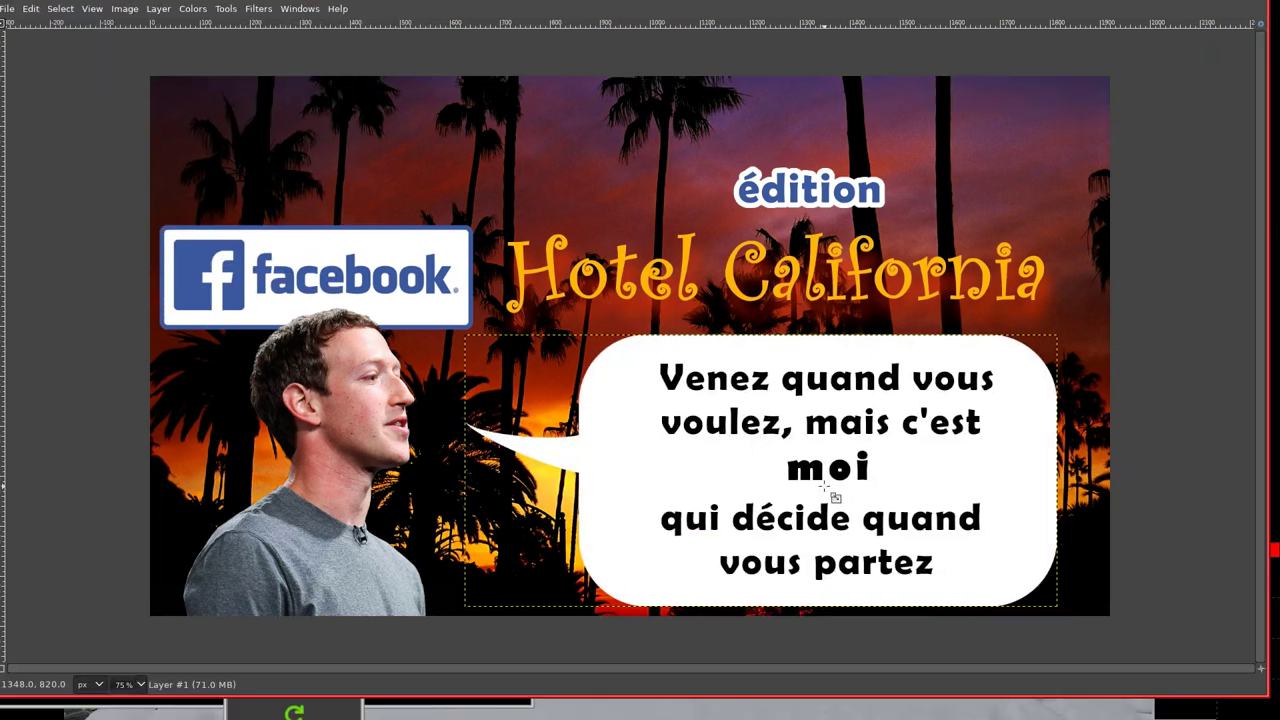
left_click(779, 456)
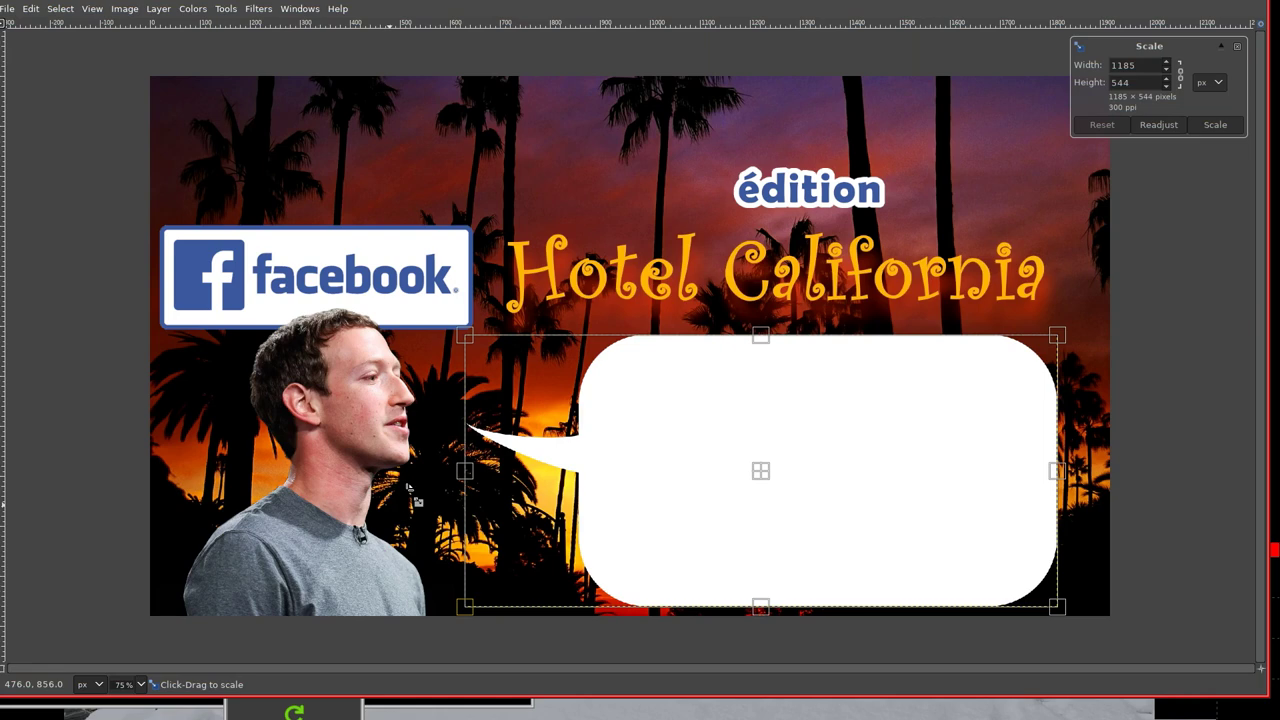
key("Tab")
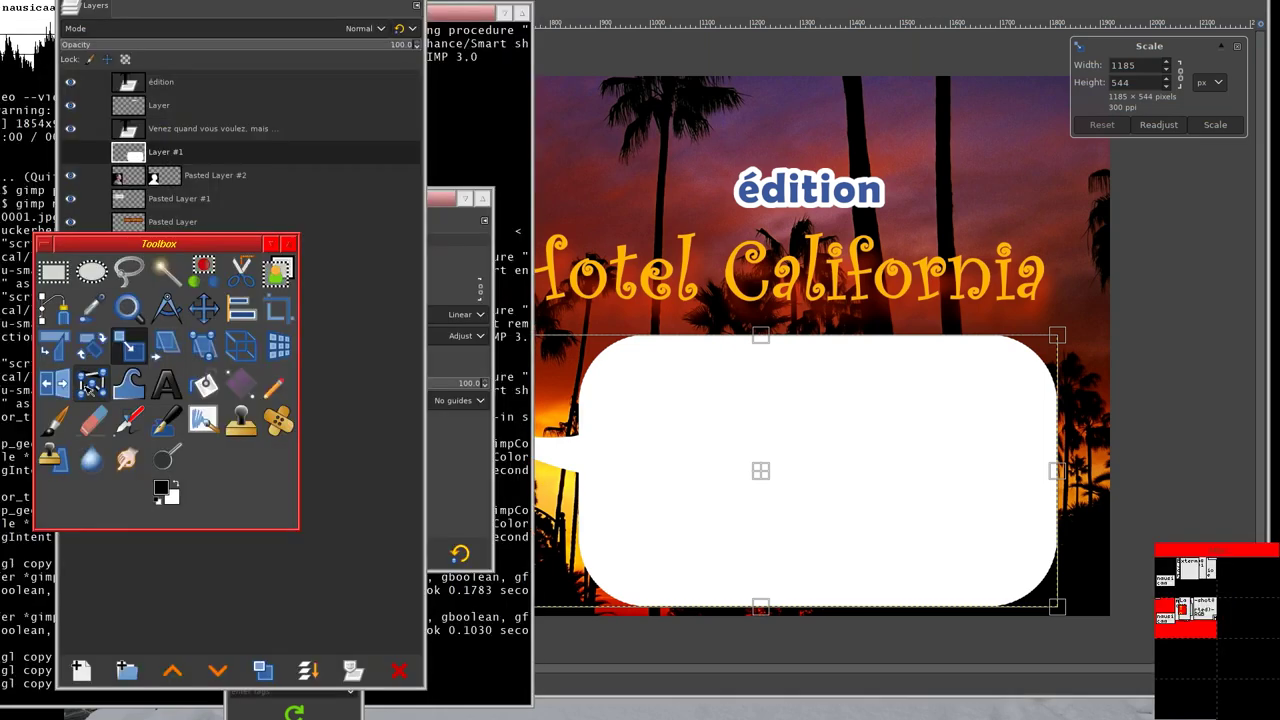
left_click_drag(235, 481, 243, 543)
left_click(351, 223)
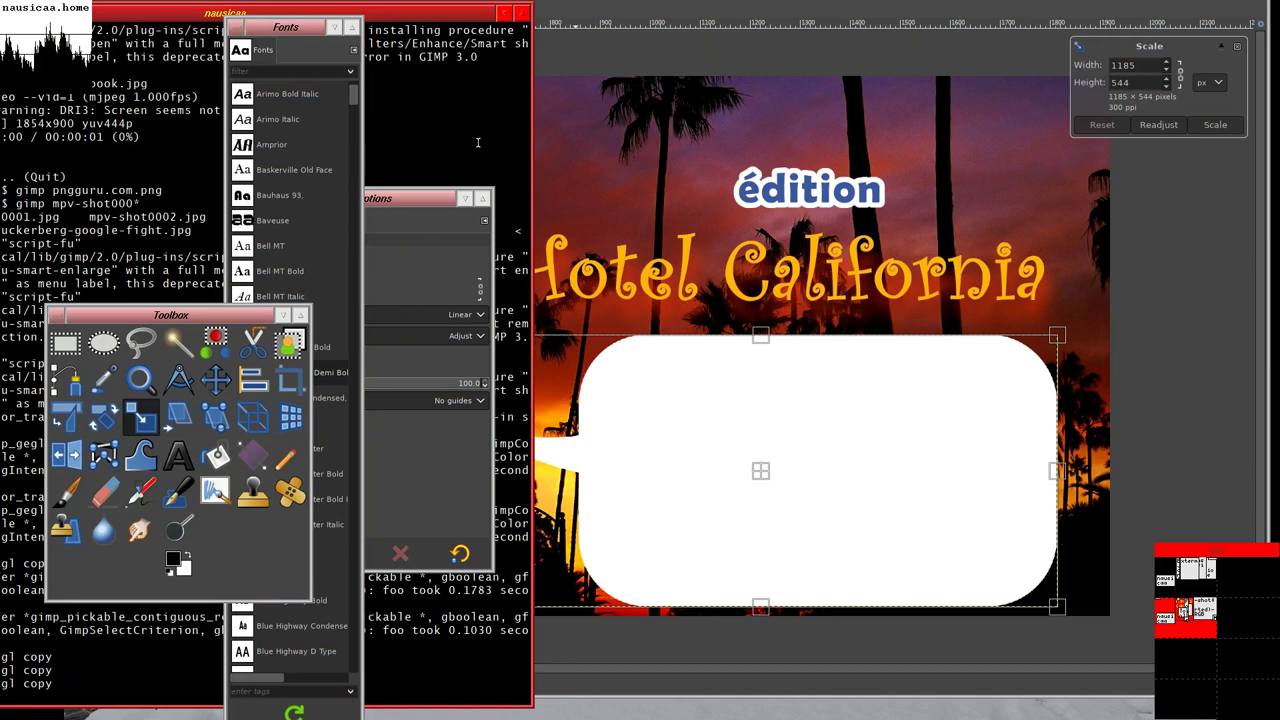
key("Tab")
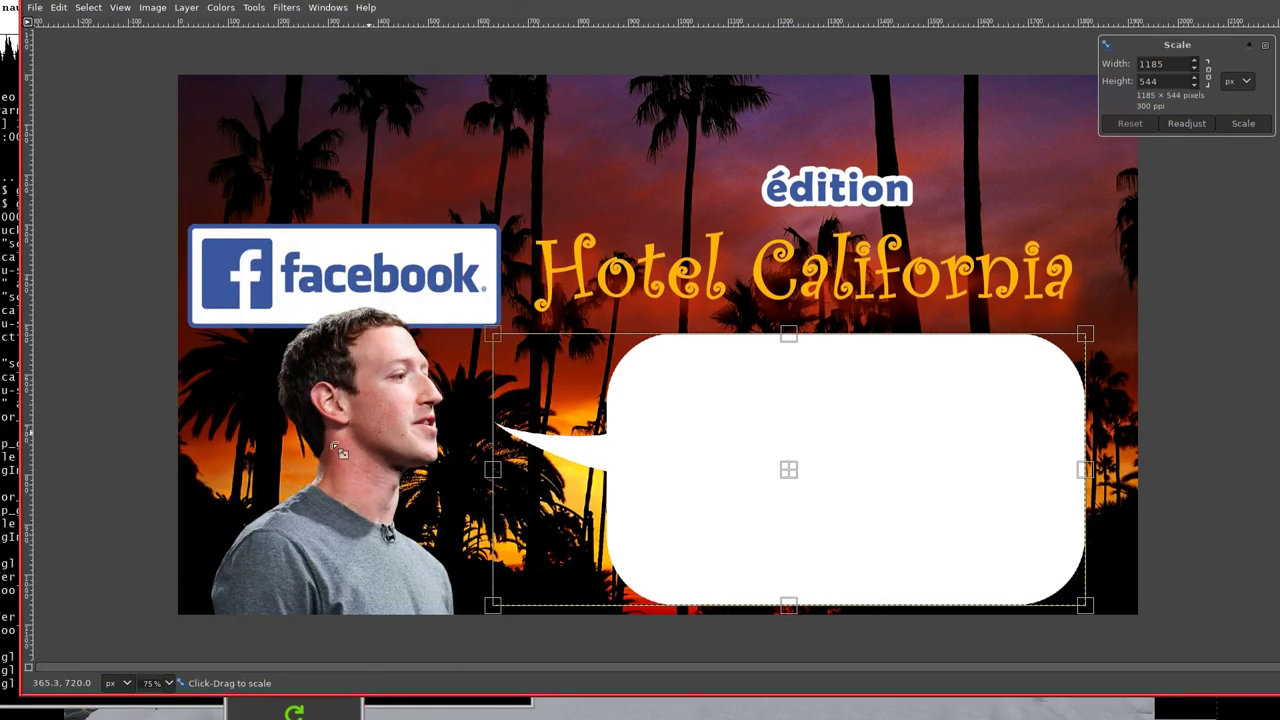
key("Tab")
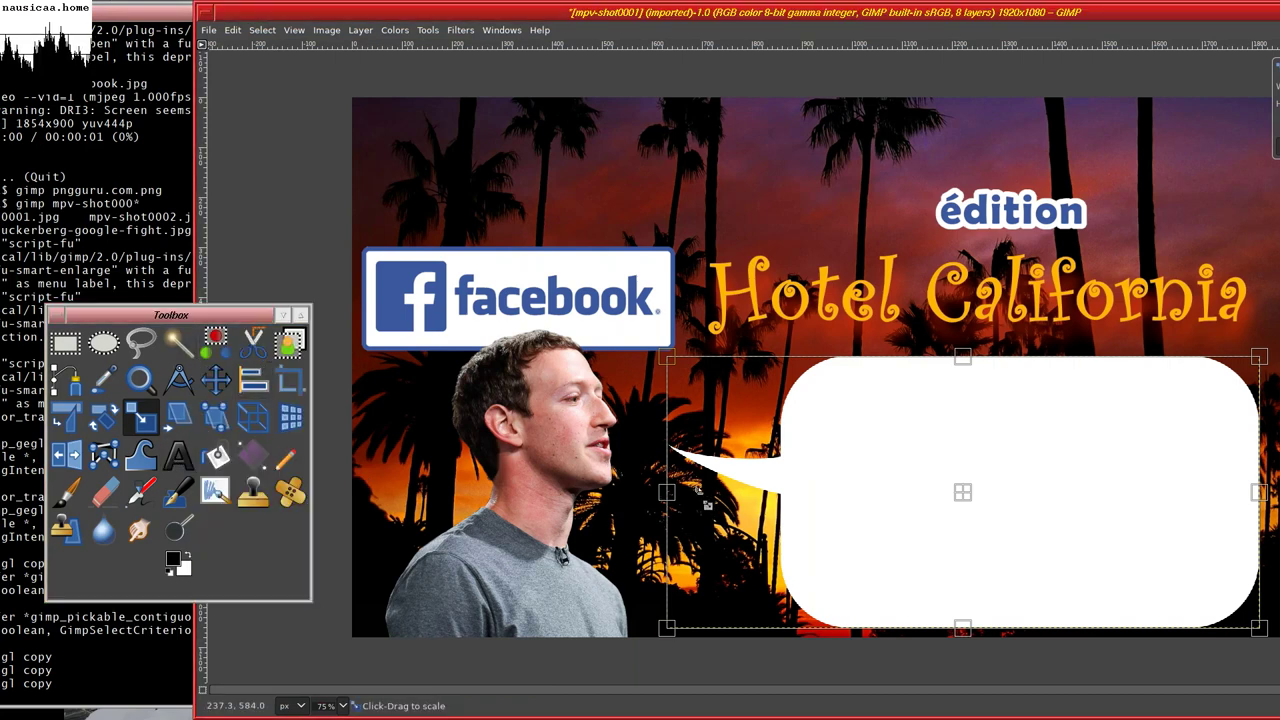
key("Tab")
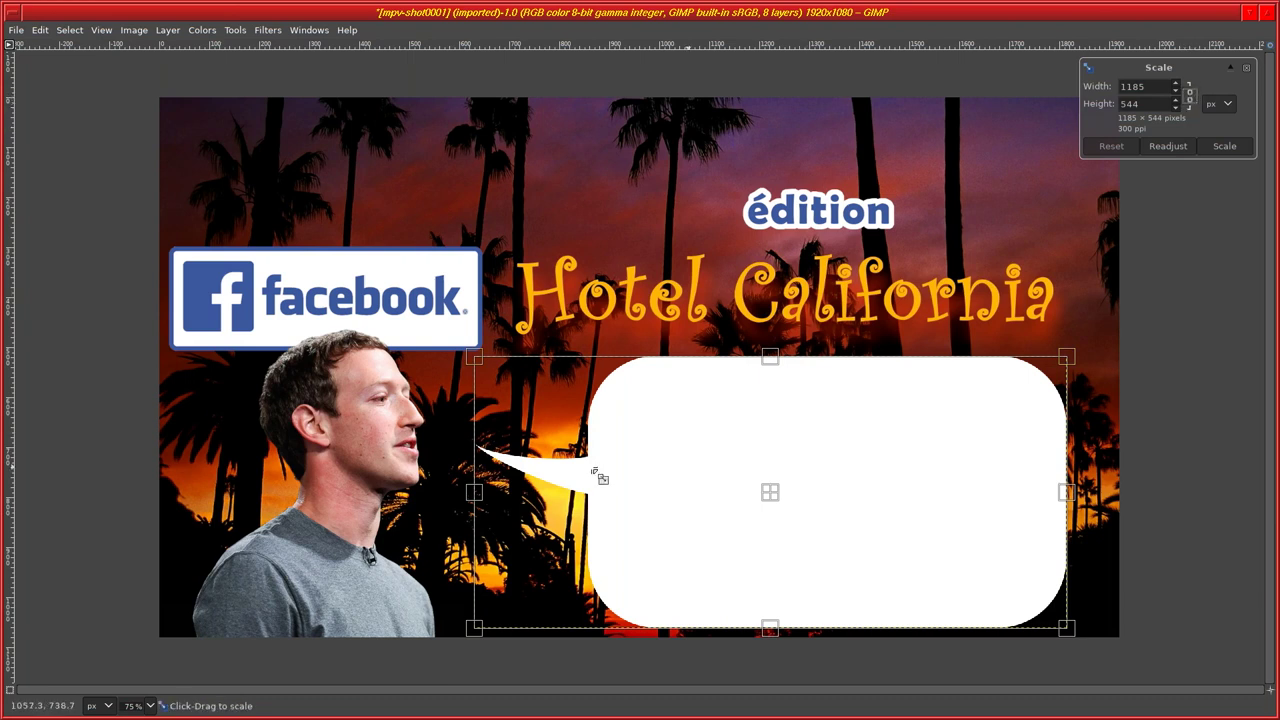
left_click_drag(476, 493, 505, 493)
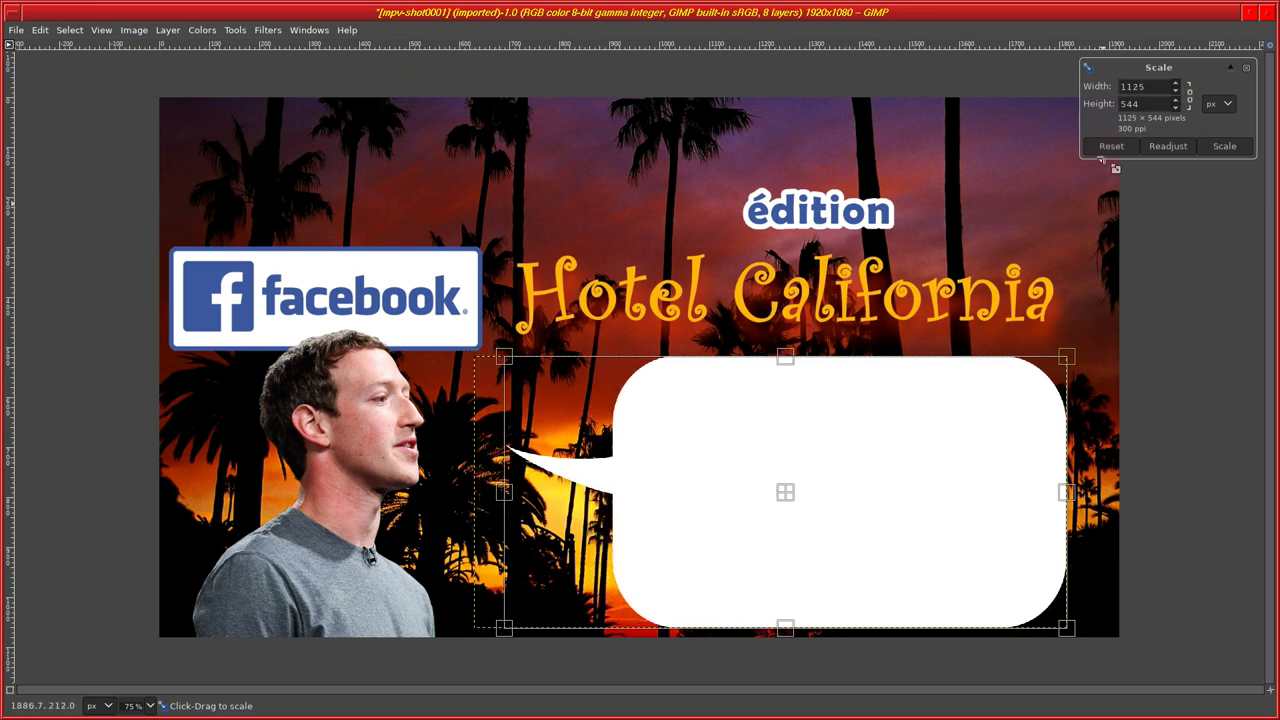
left_click(1224, 146)
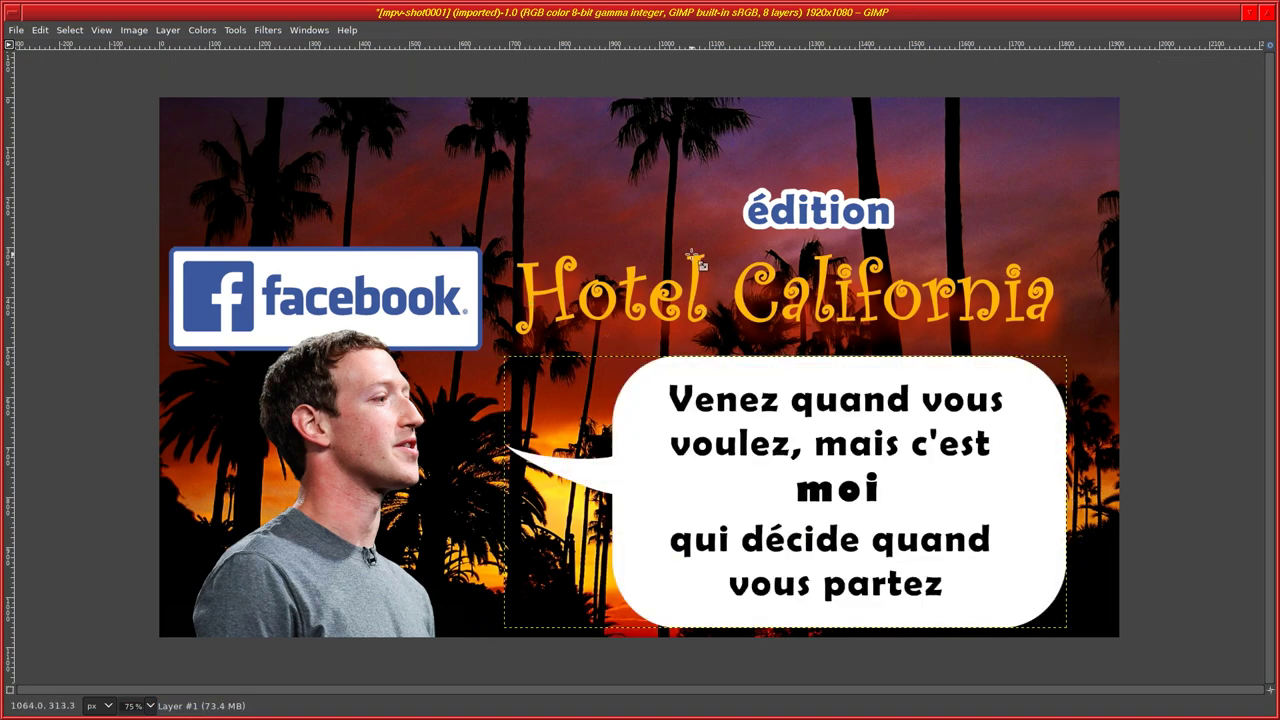
key("Tab")
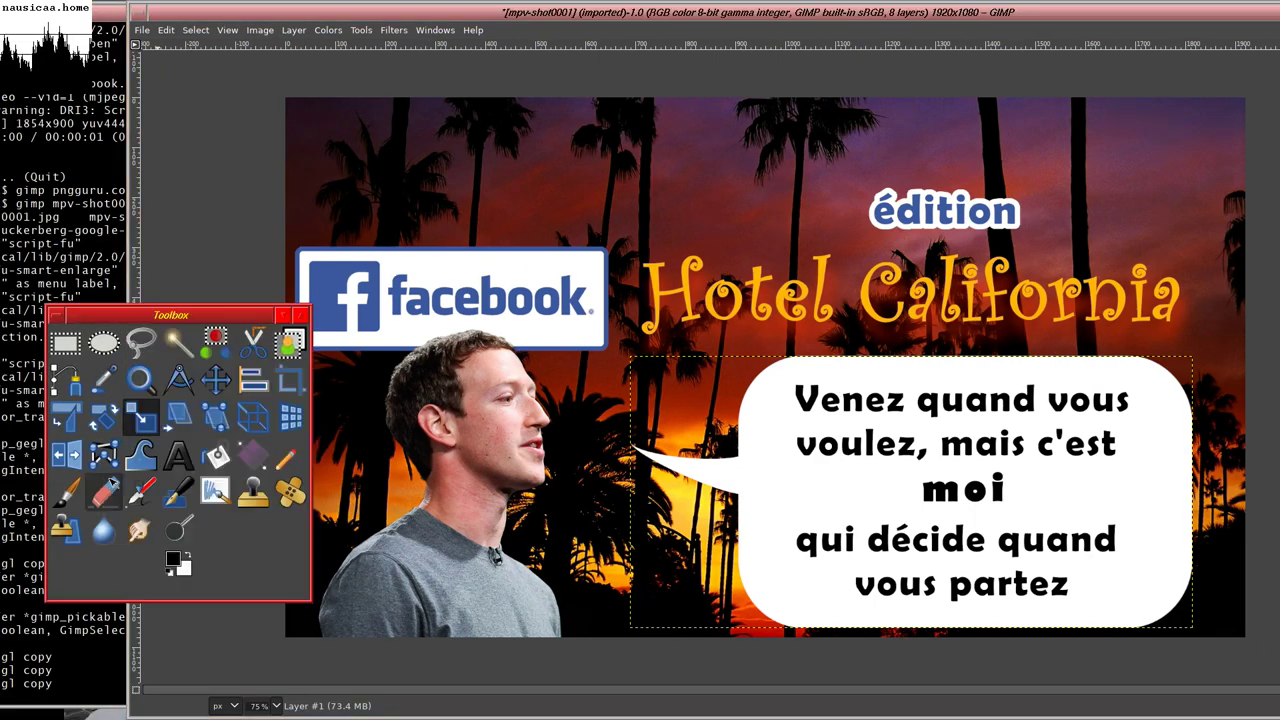
- Nudge the speech bubble slightly left and shift the image window to uncover the docks
left_click(215, 380)
left_click_drag(939, 496, 935, 497)
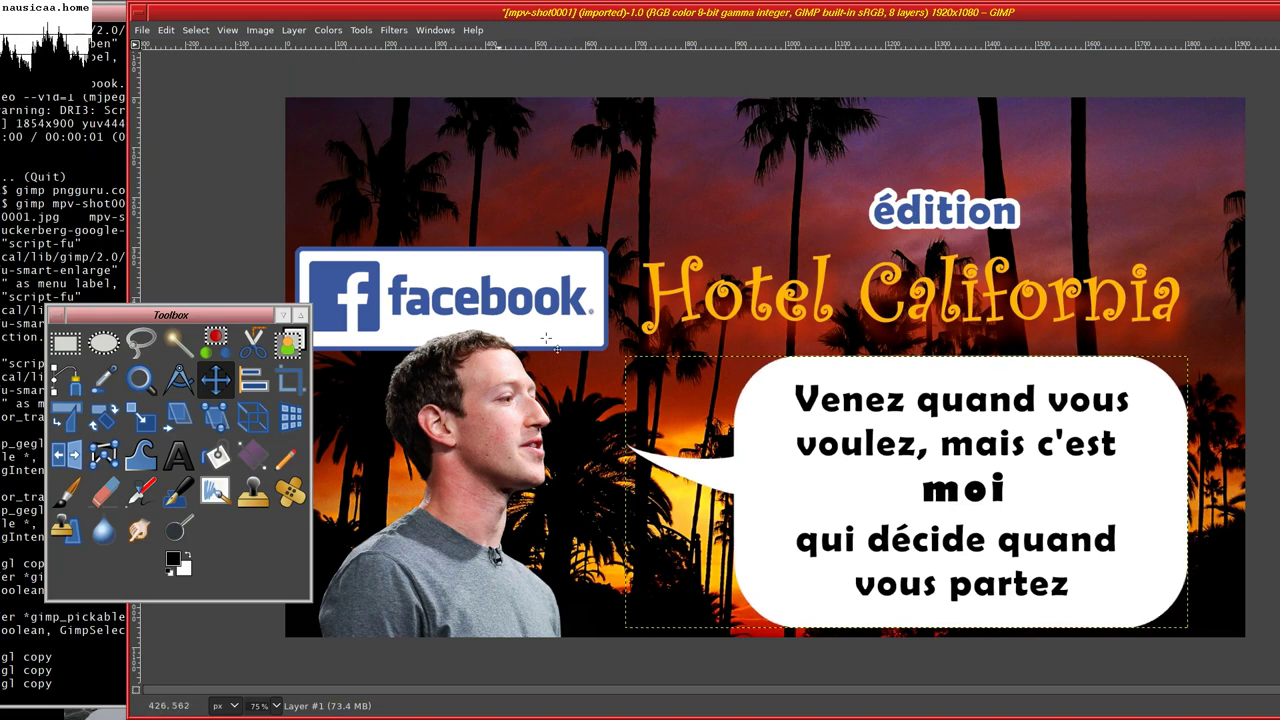
left_click(229, 549)
left_click(266, 209)
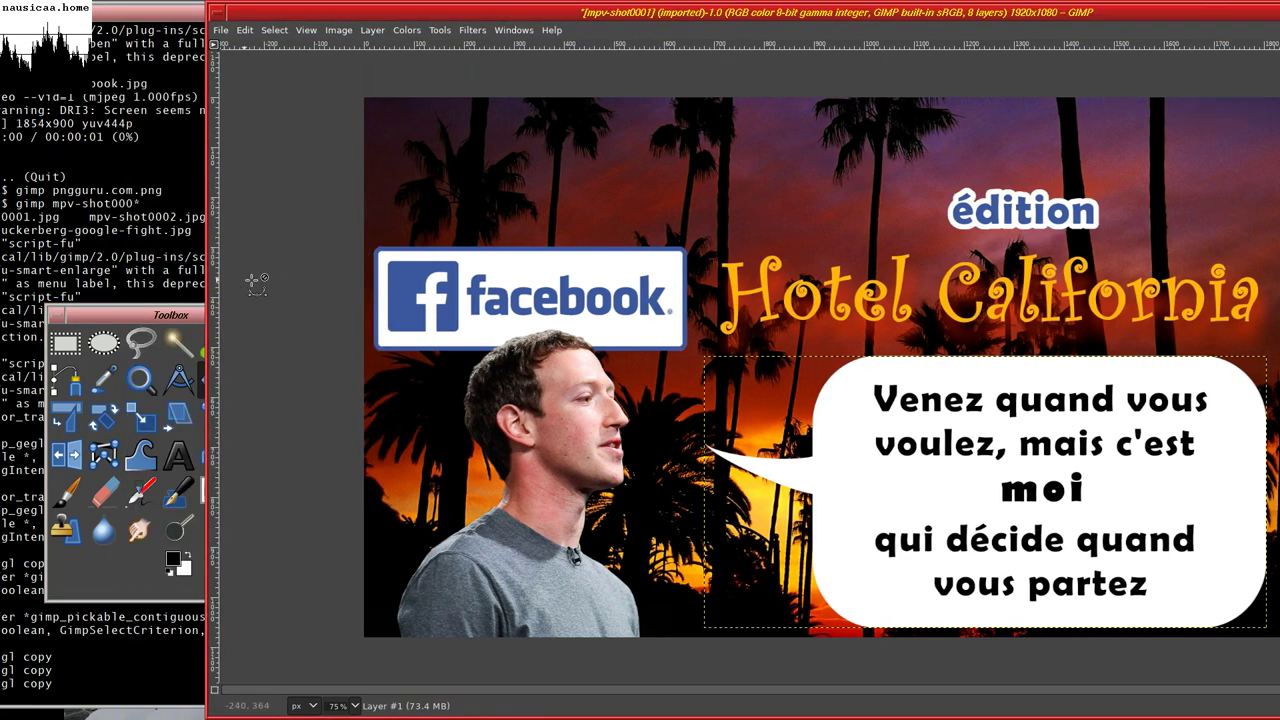
left_click_drag(242, 242, 426, 240)
double_click(215, 379)
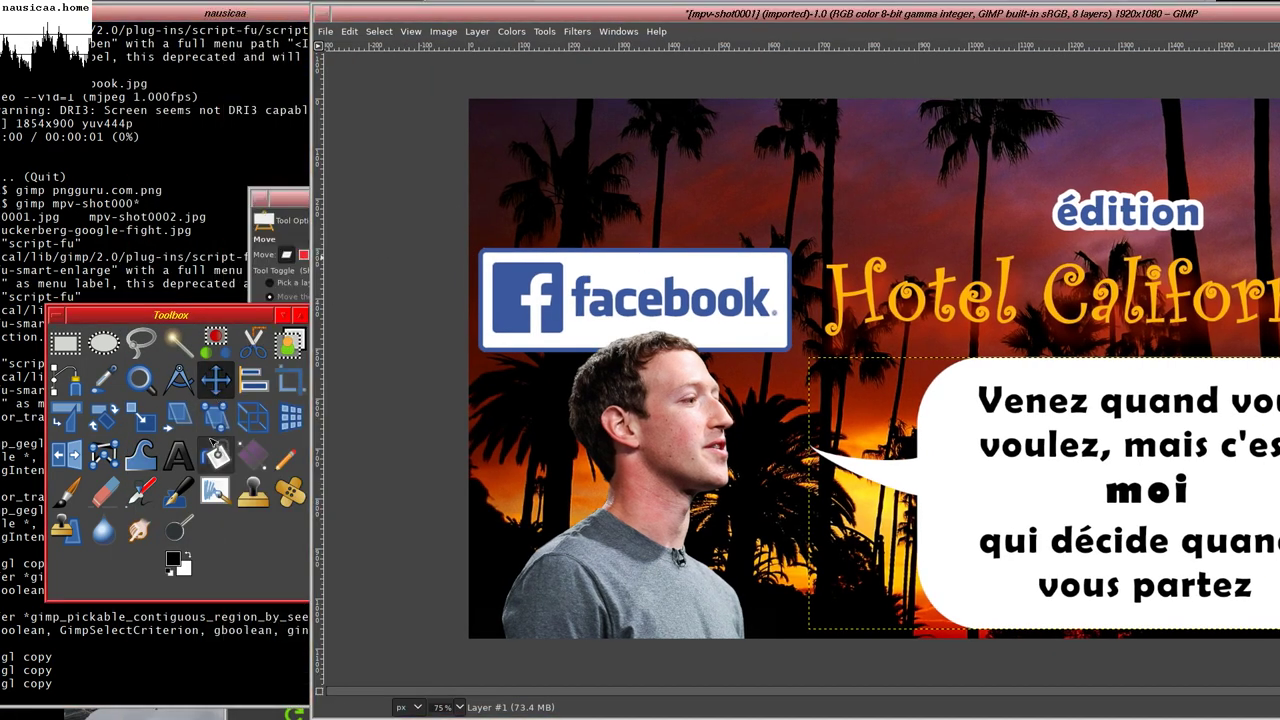
left_click_drag(386, 305, 462, 305)
- Group the speech text with the white bubble in Layer Group and dismiss the crop warning
key("ctrl+l")
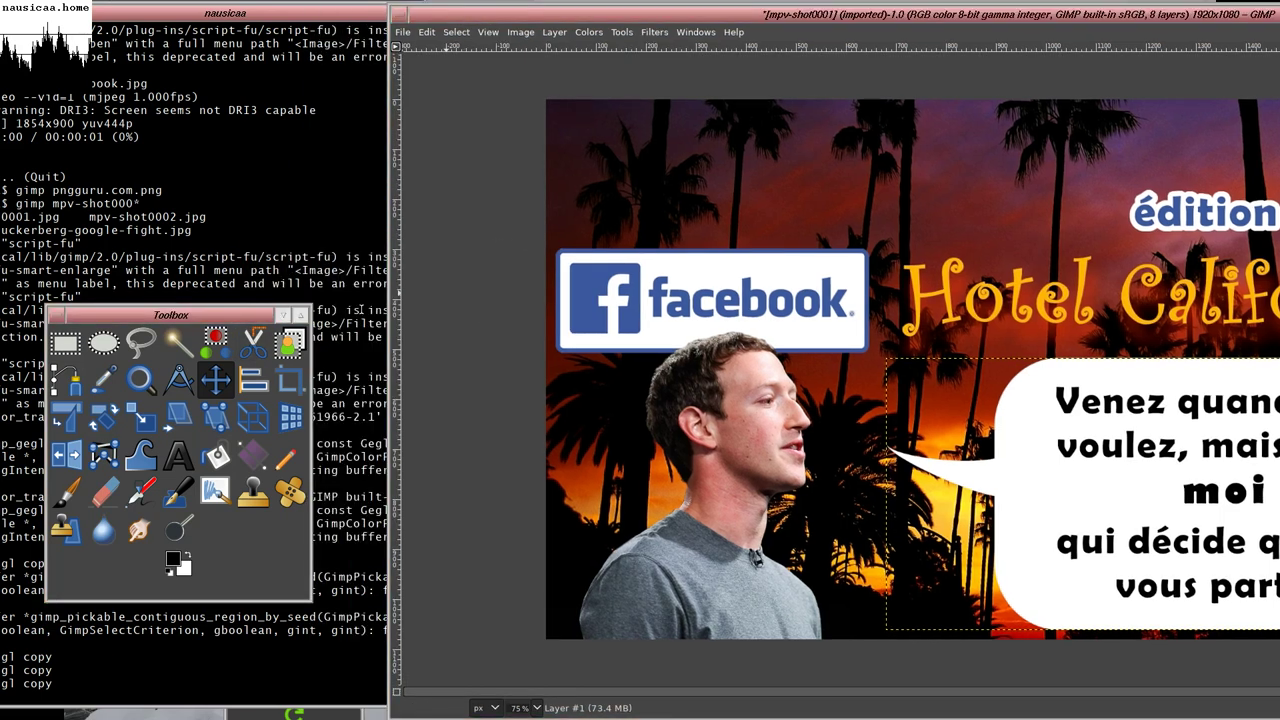
left_click(254, 257)
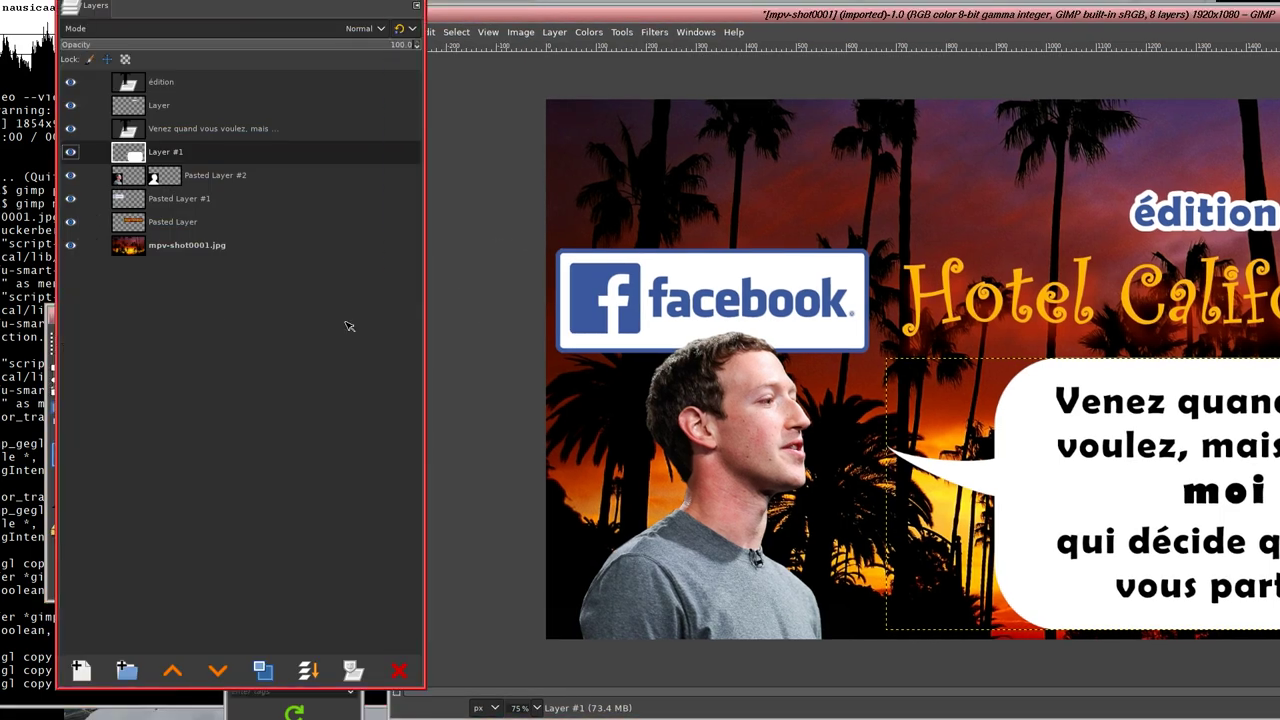
left_click_drag(349, 326, 475, 326)
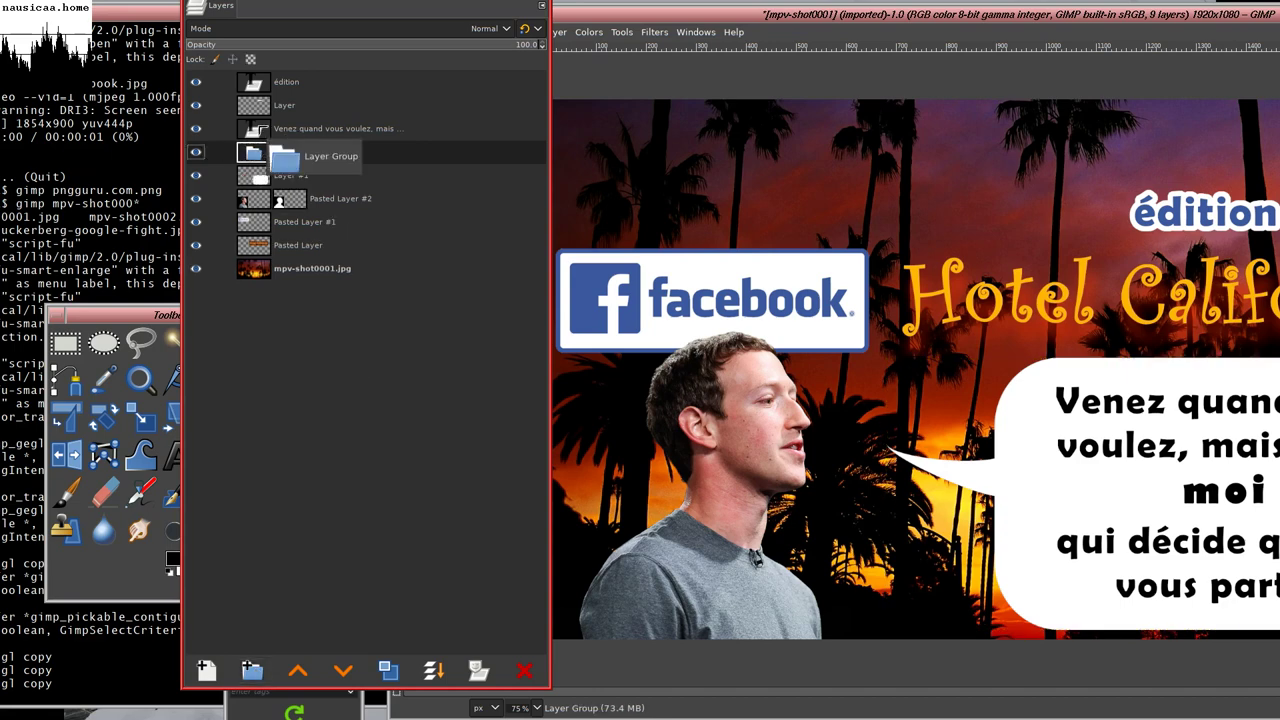
left_click_drag(262, 128, 274, 165)
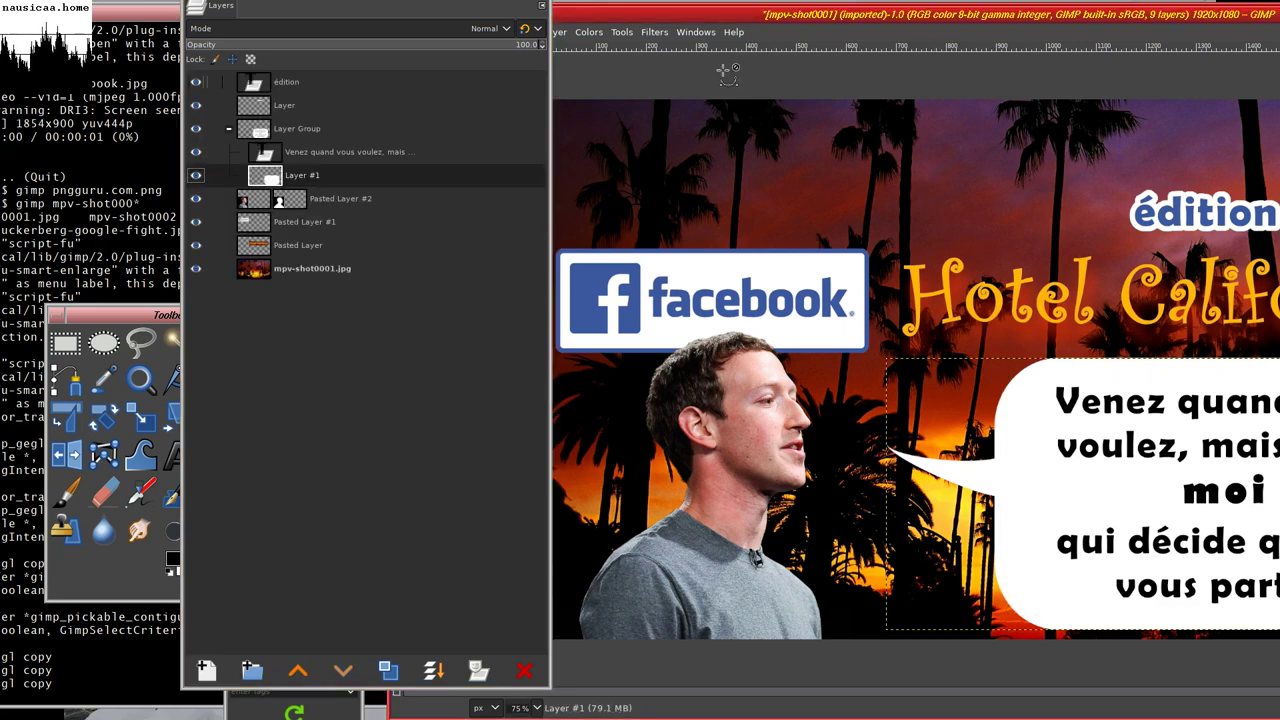
left_click(293, 130)
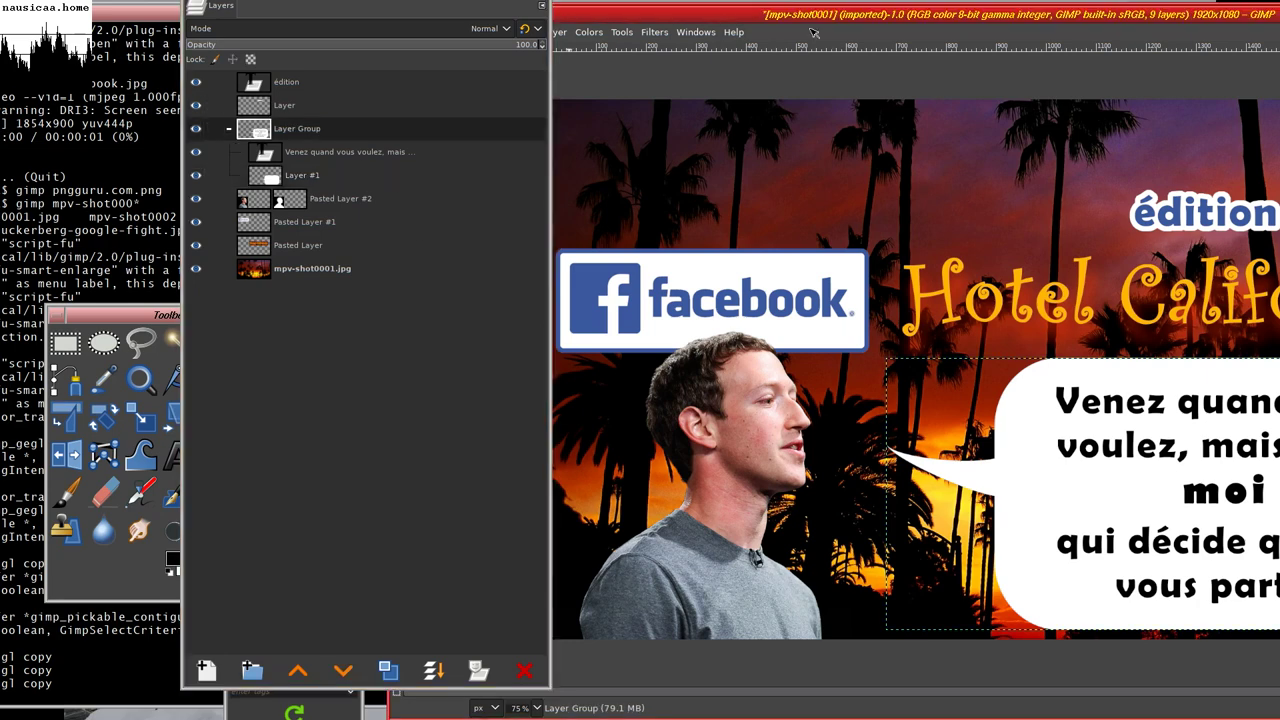
left_click(565, 37)
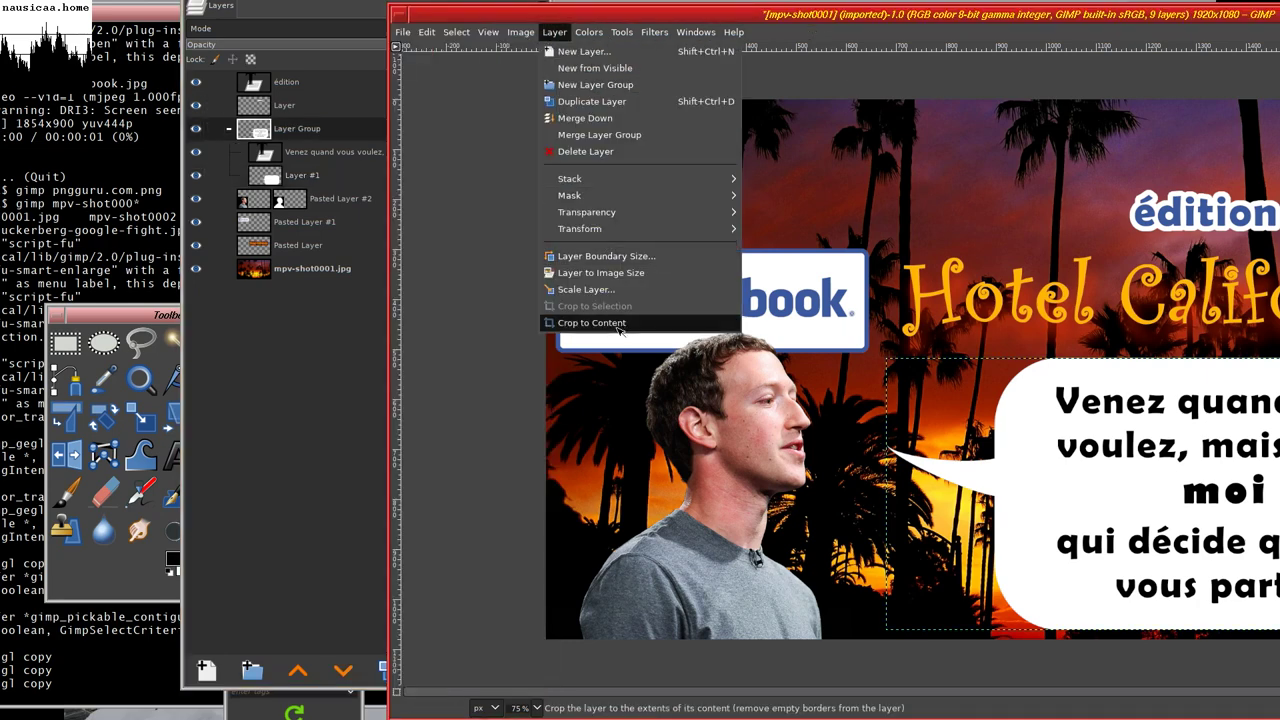
left_click(600, 321)
left_click(1093, 400)
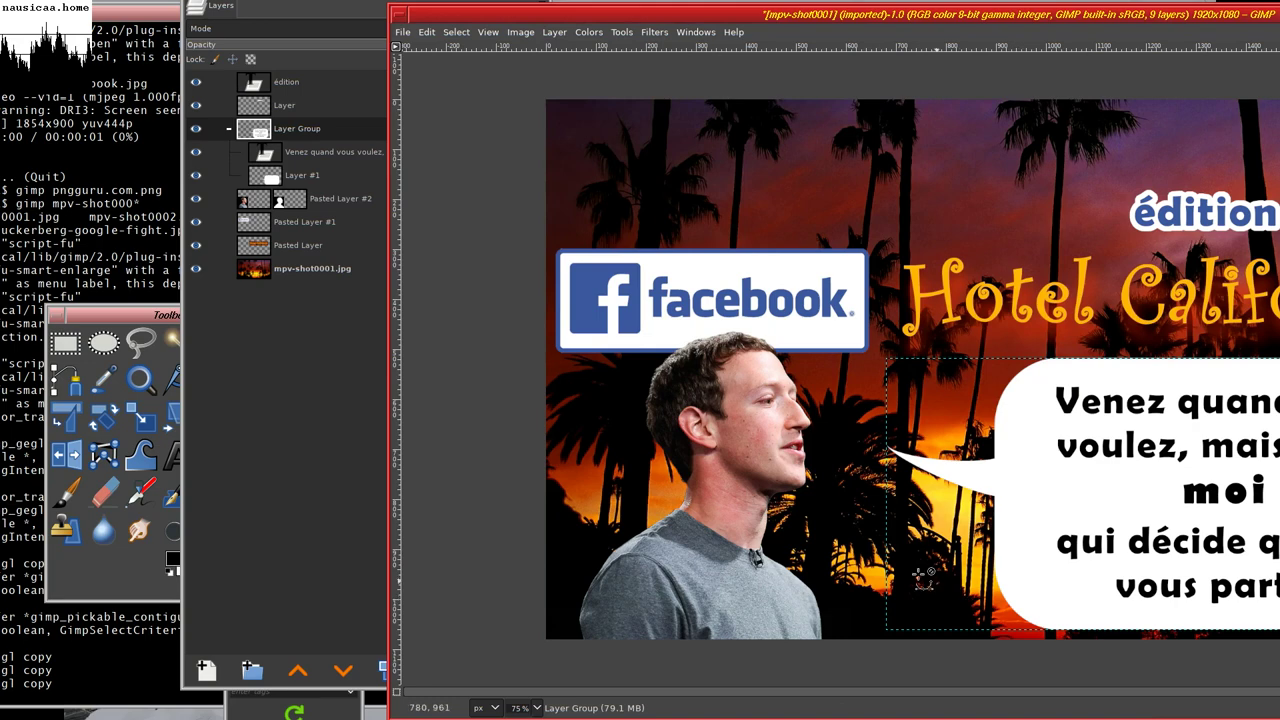
left_click(92, 570)
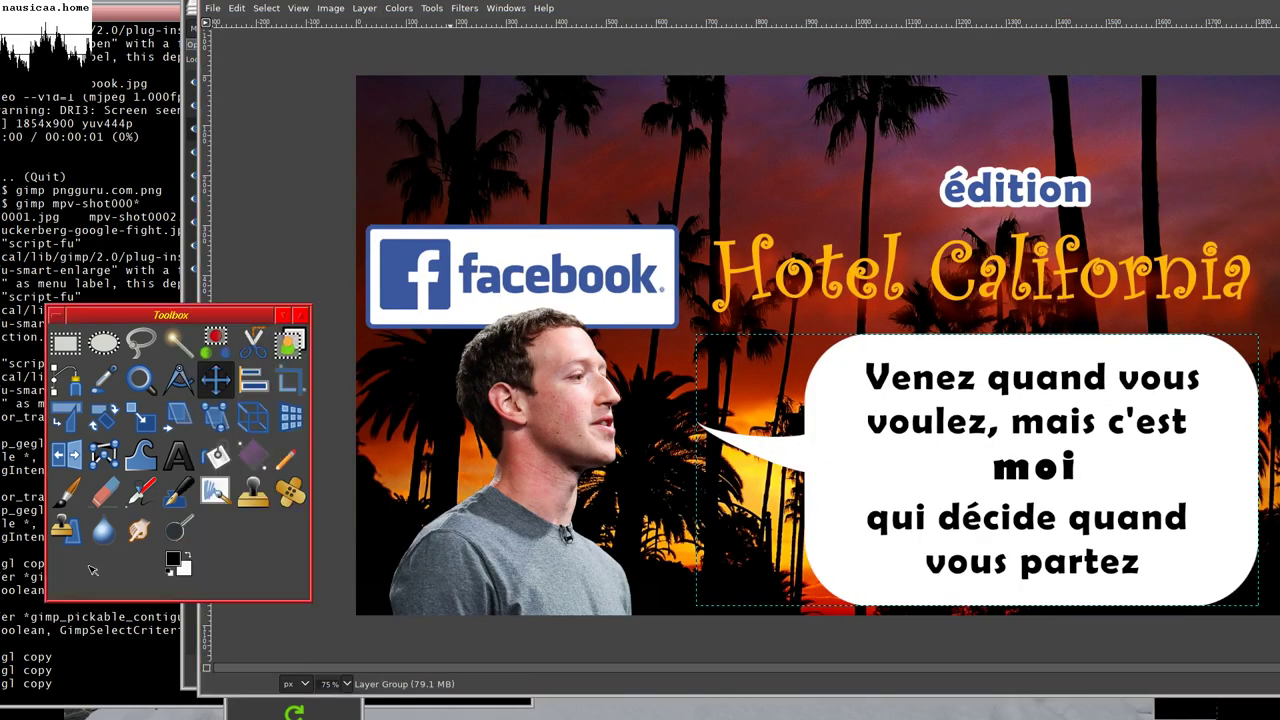
- Rotate the bubble group slightly, then apply a 3D tilt of 7.26, −8.98 and 2.82
left_click(1135, 465)
left_click(290, 418)
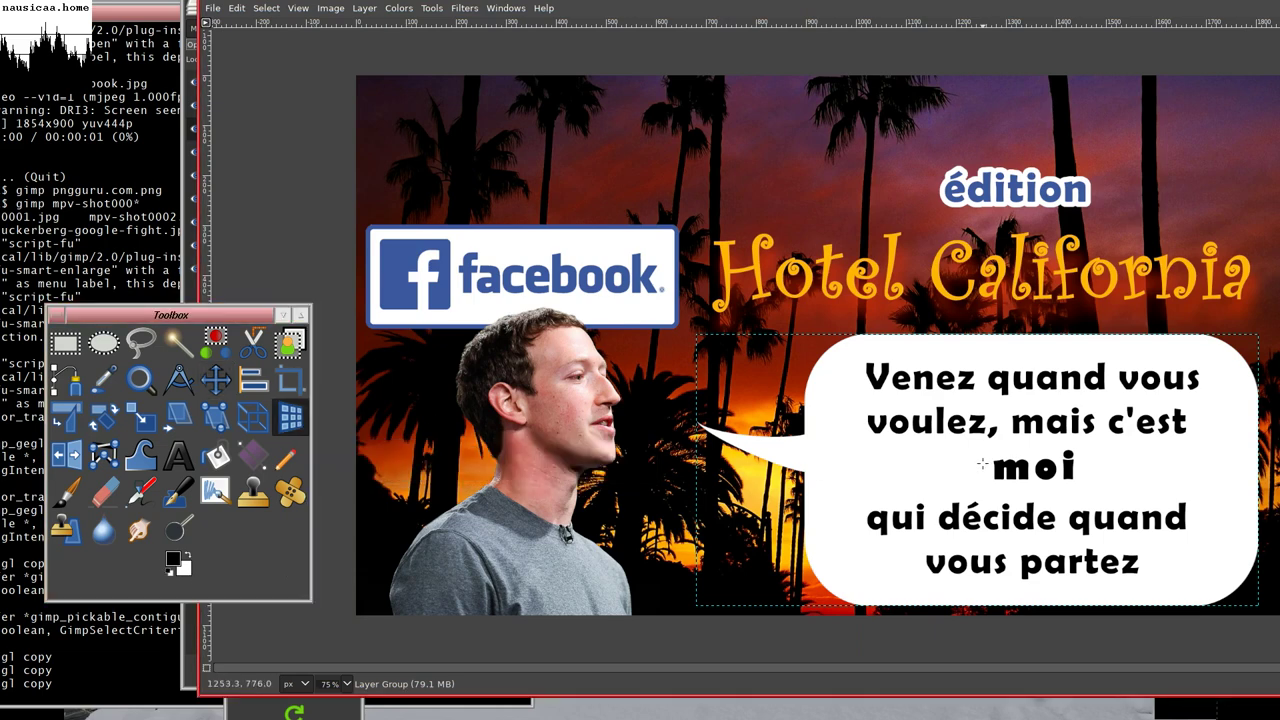
left_click_drag(998, 452, 971, 410)
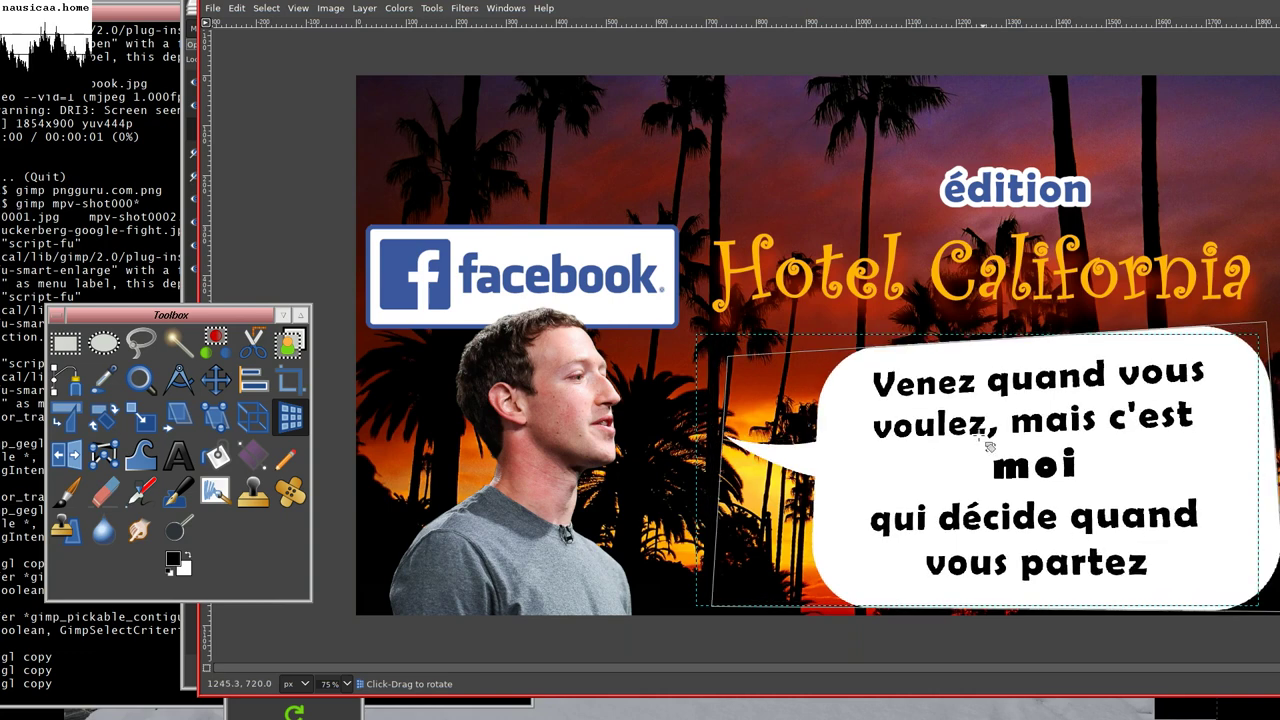
left_click_drag(989, 446, 973, 290)
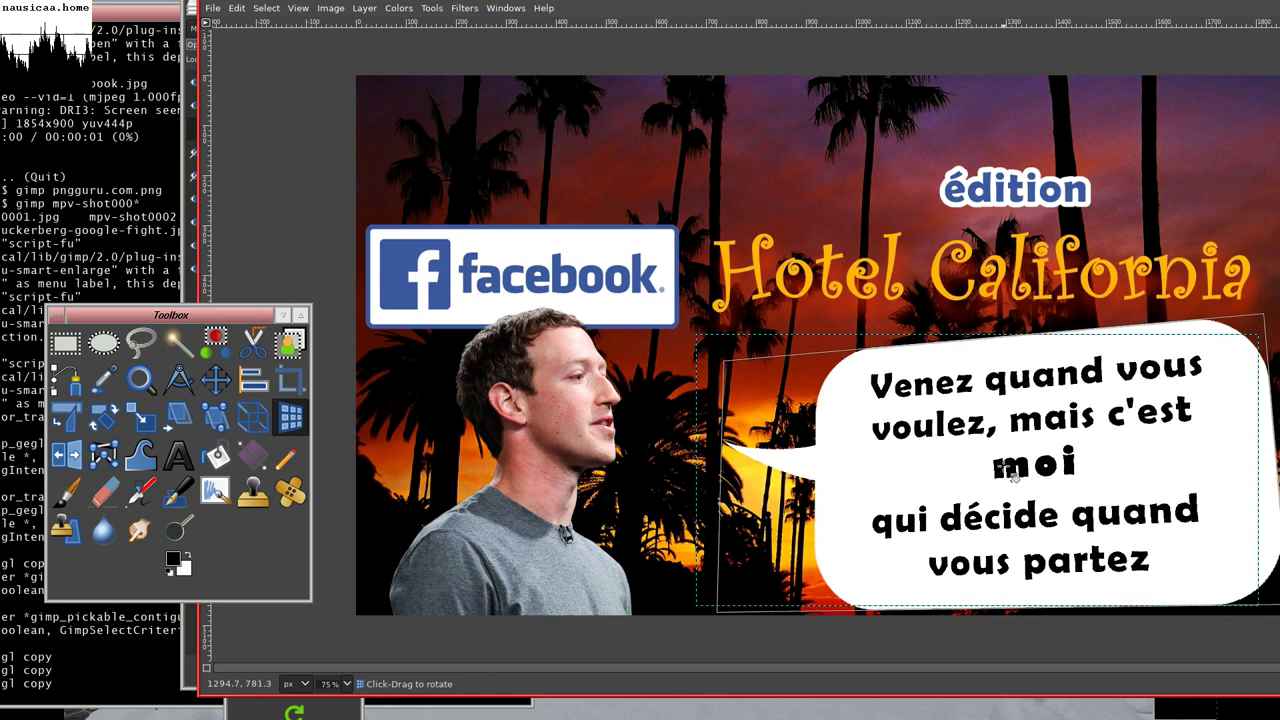
key("super+Up")
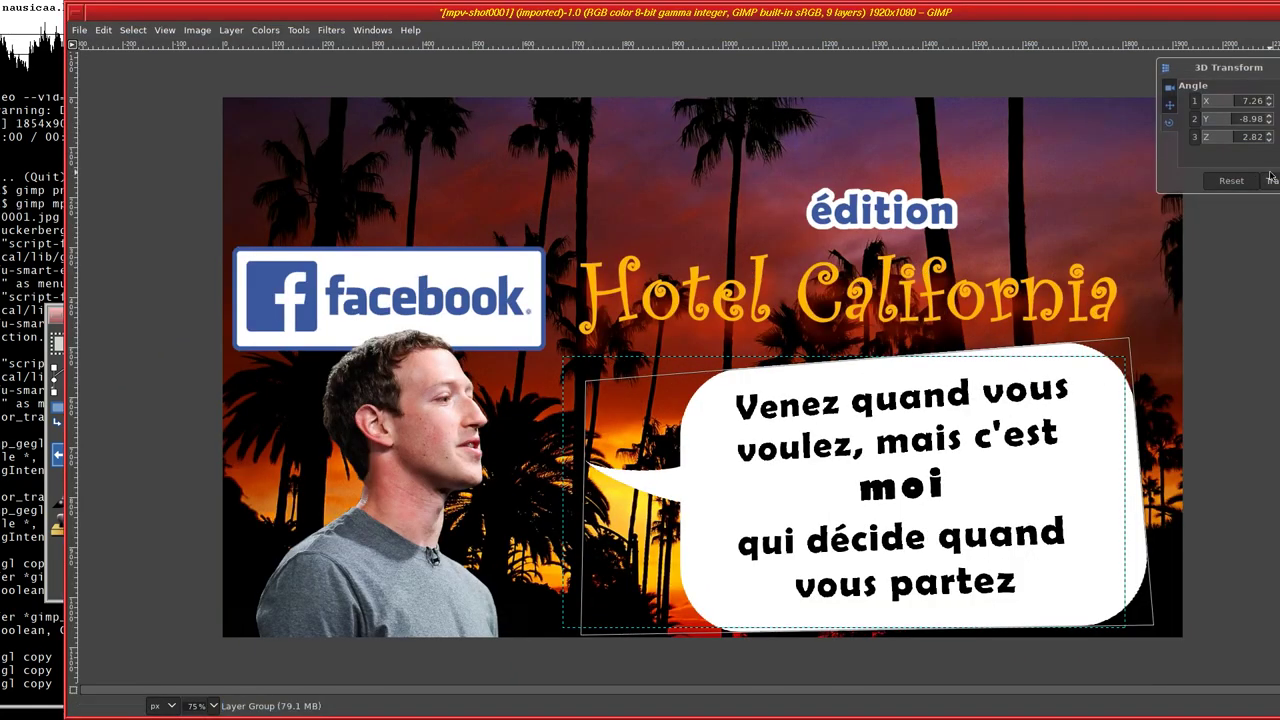
left_click(1150, 180)
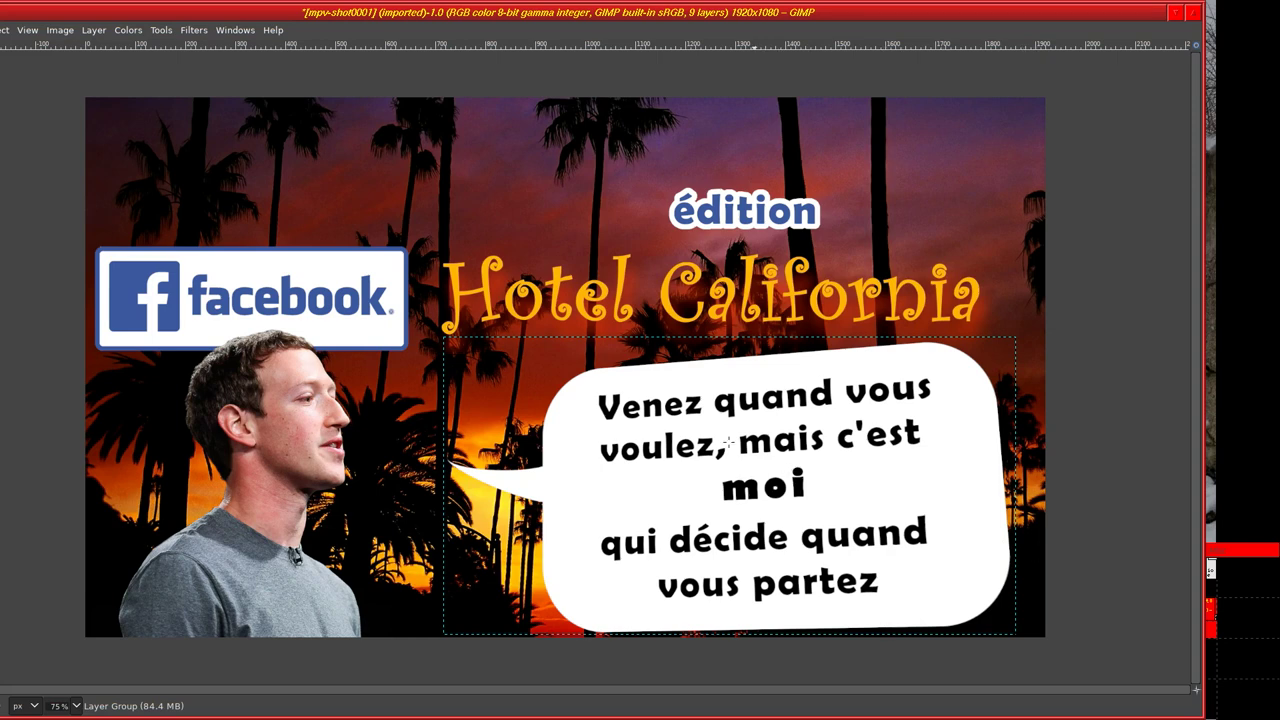
left_click_drag(357, 561, 447, 569)
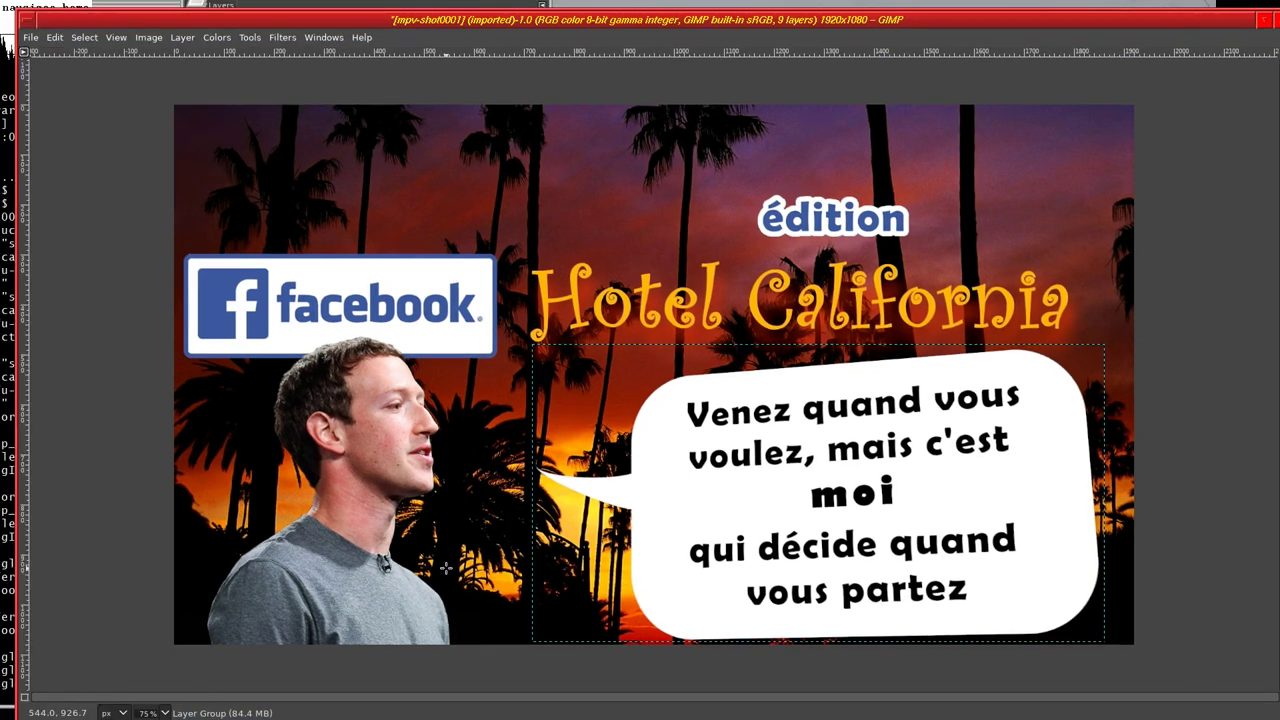
left_click(55, 38)
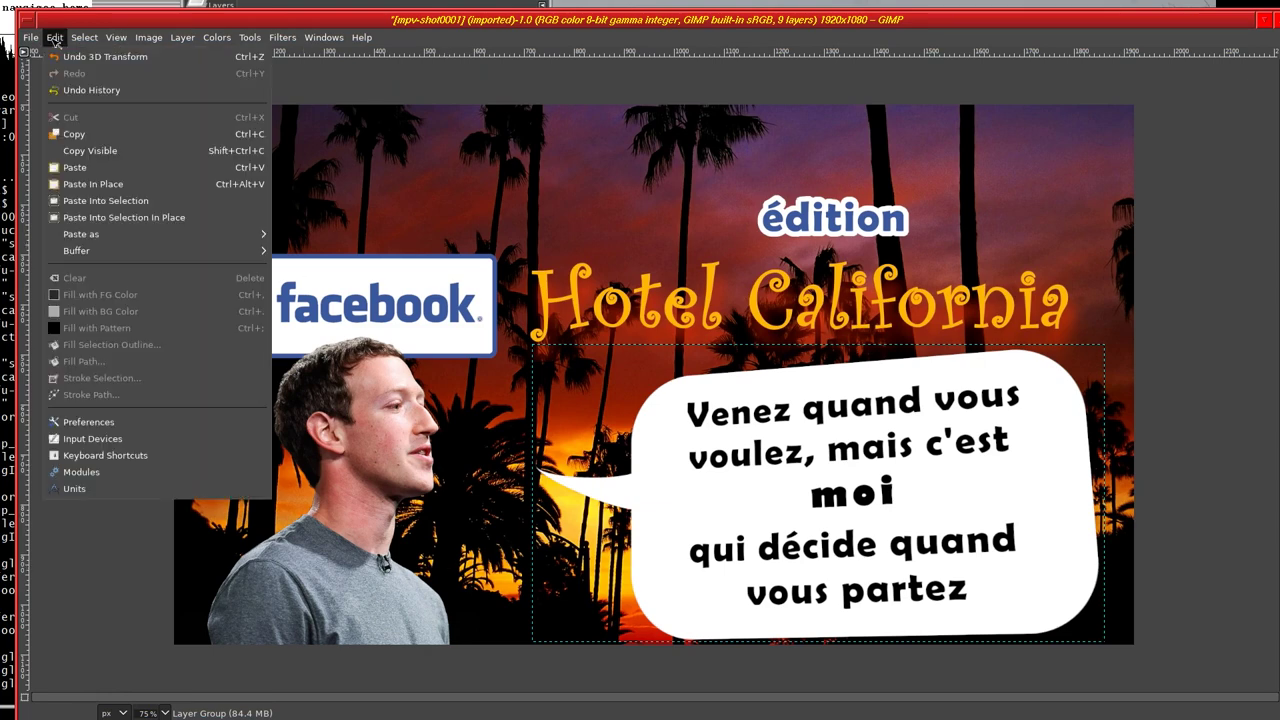
- Undo the 3D transform and turn the bubble group's shape into a selection
left_click(70, 60)
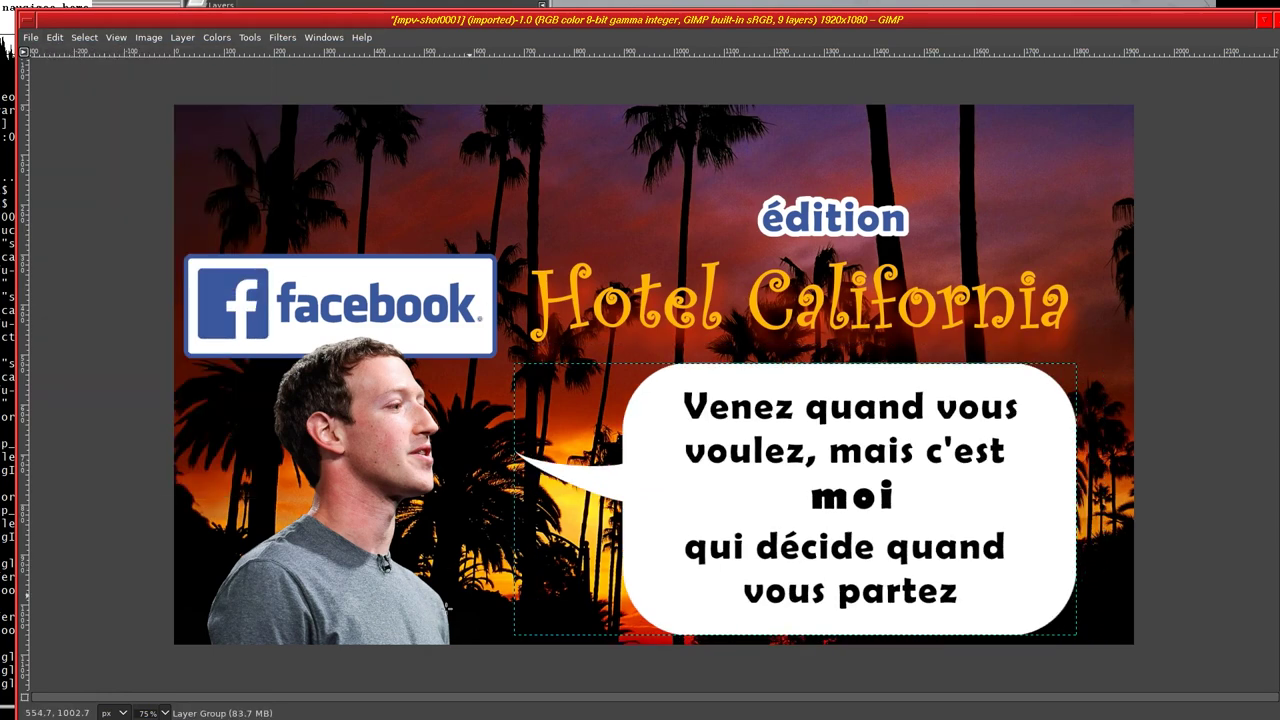
left_click_drag(485, 540, 734, 534)
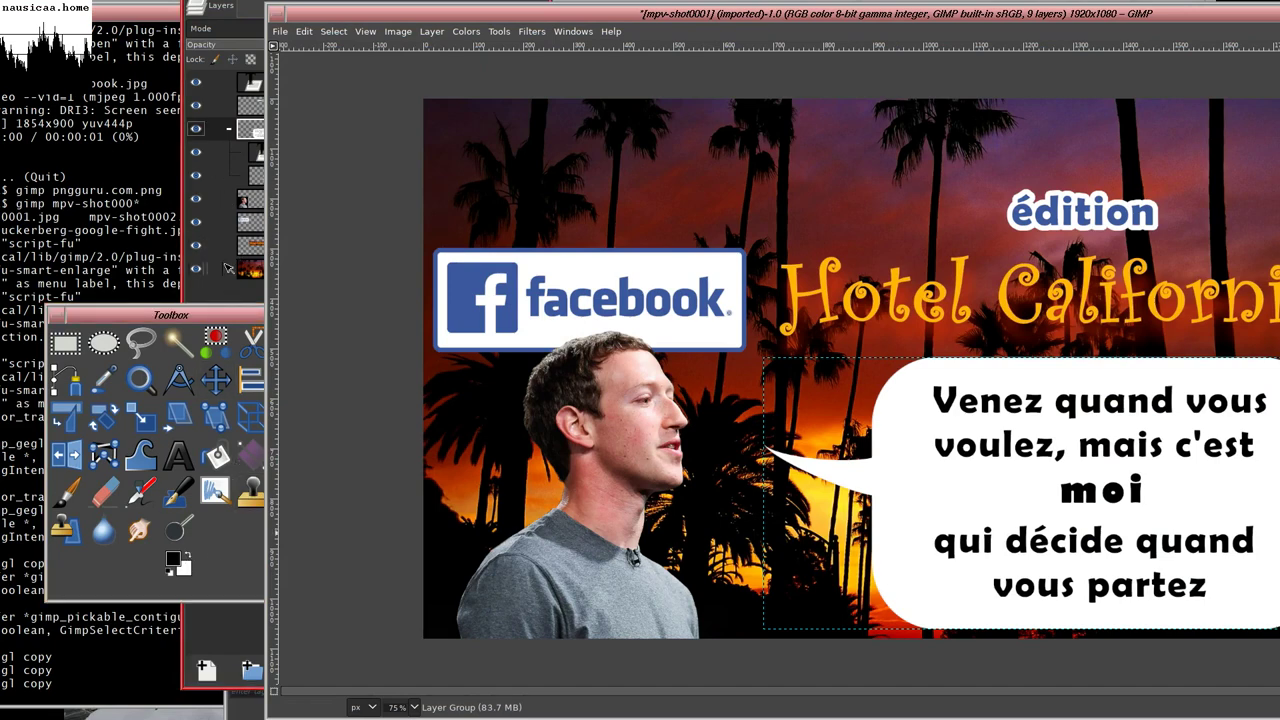
right_click(237, 137)
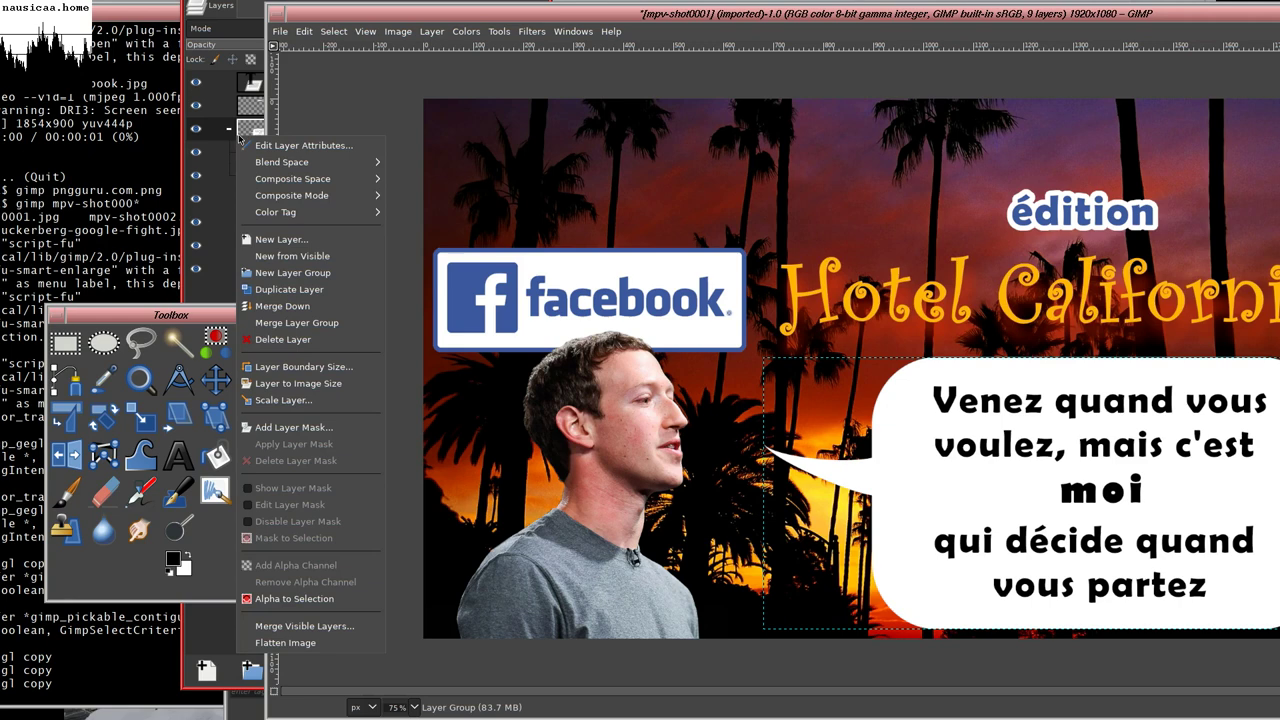
left_click(335, 599)
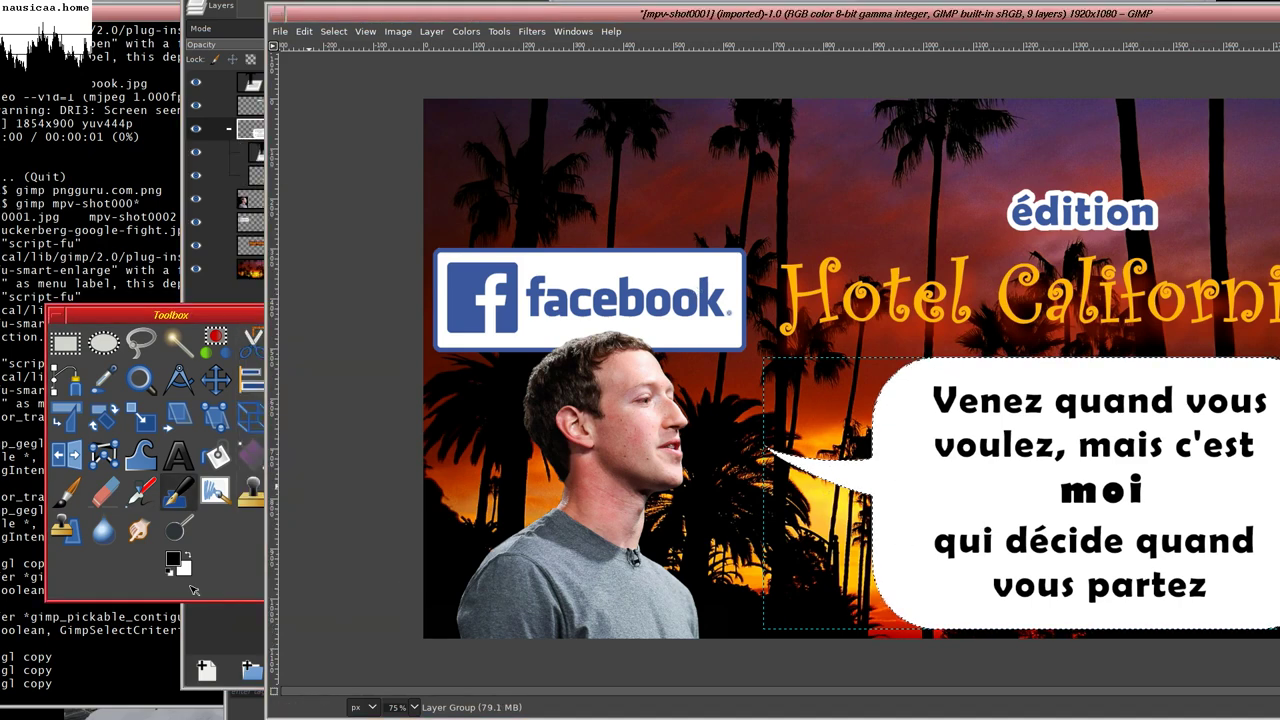
- Create a transparent Layer #2 below Layer #1 inside the bubble group
left_click_drag(265, 450, 312, 400)
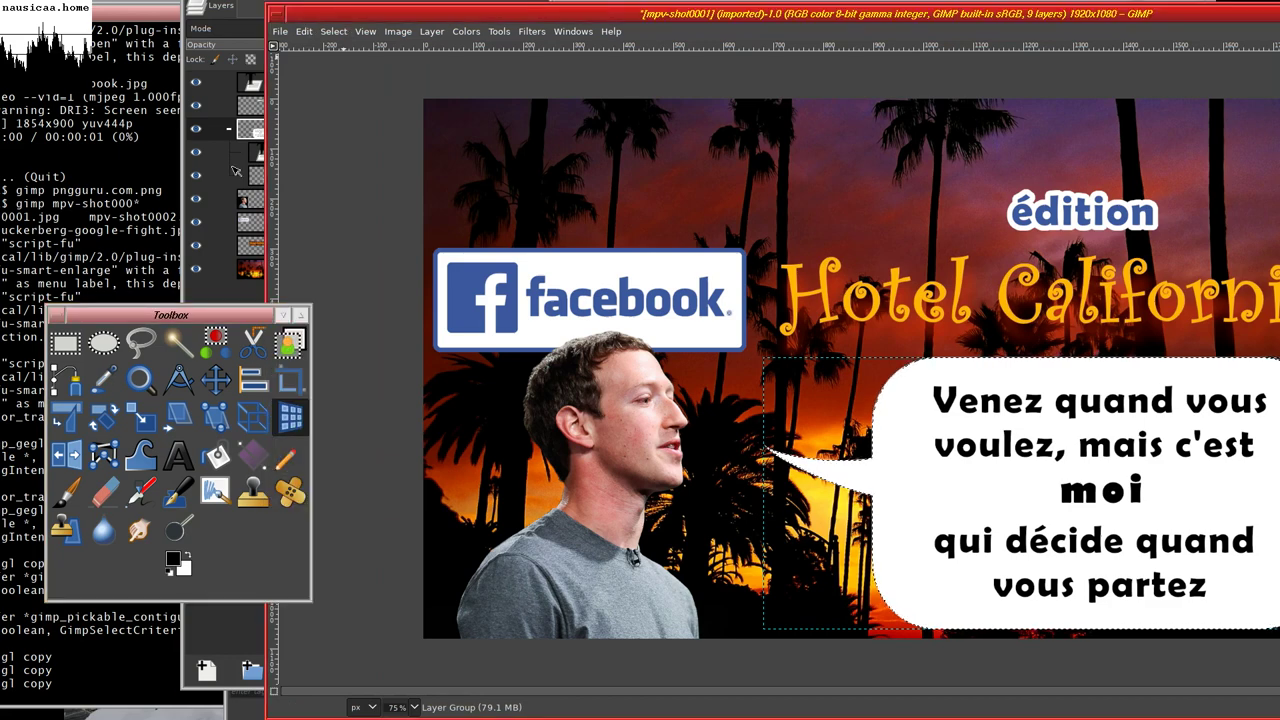
left_click(203, 290)
left_click_drag(253, 516, 305, 506)
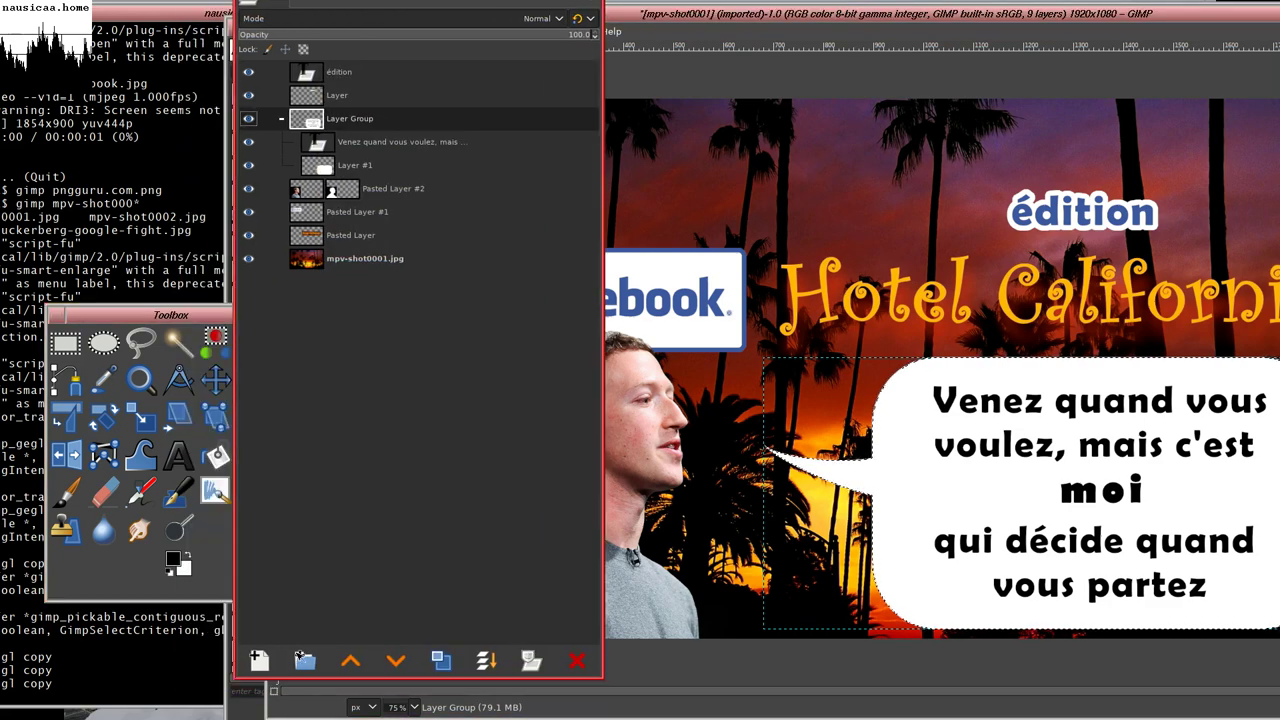
left_click(259, 660)
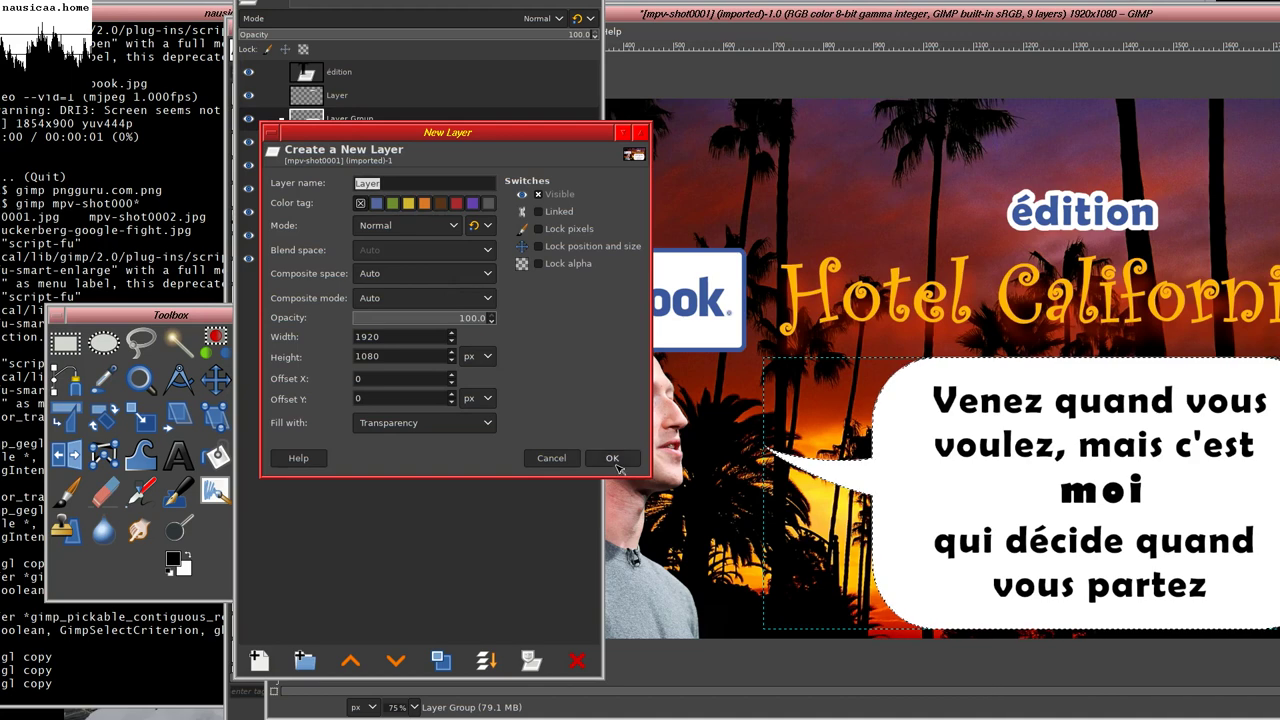
left_click(615, 462)
left_click_drag(341, 150, 340, 198)
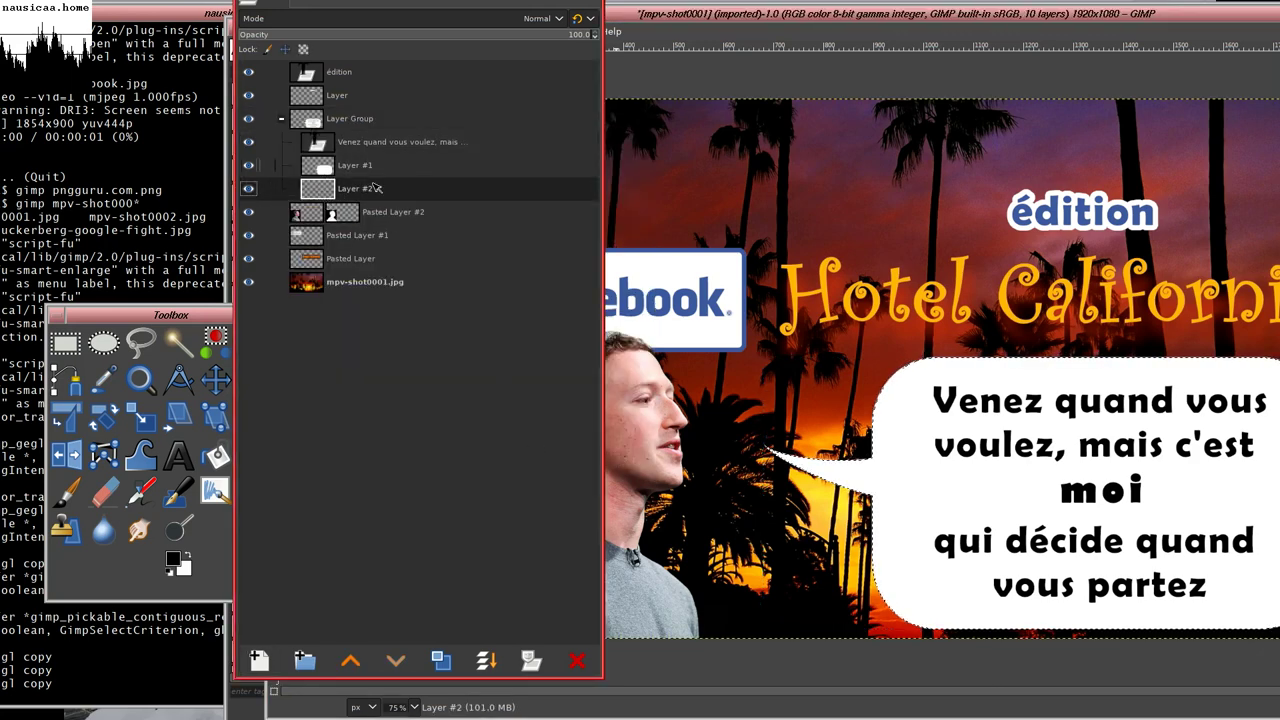
left_click_drag(404, 197, 265, 197)
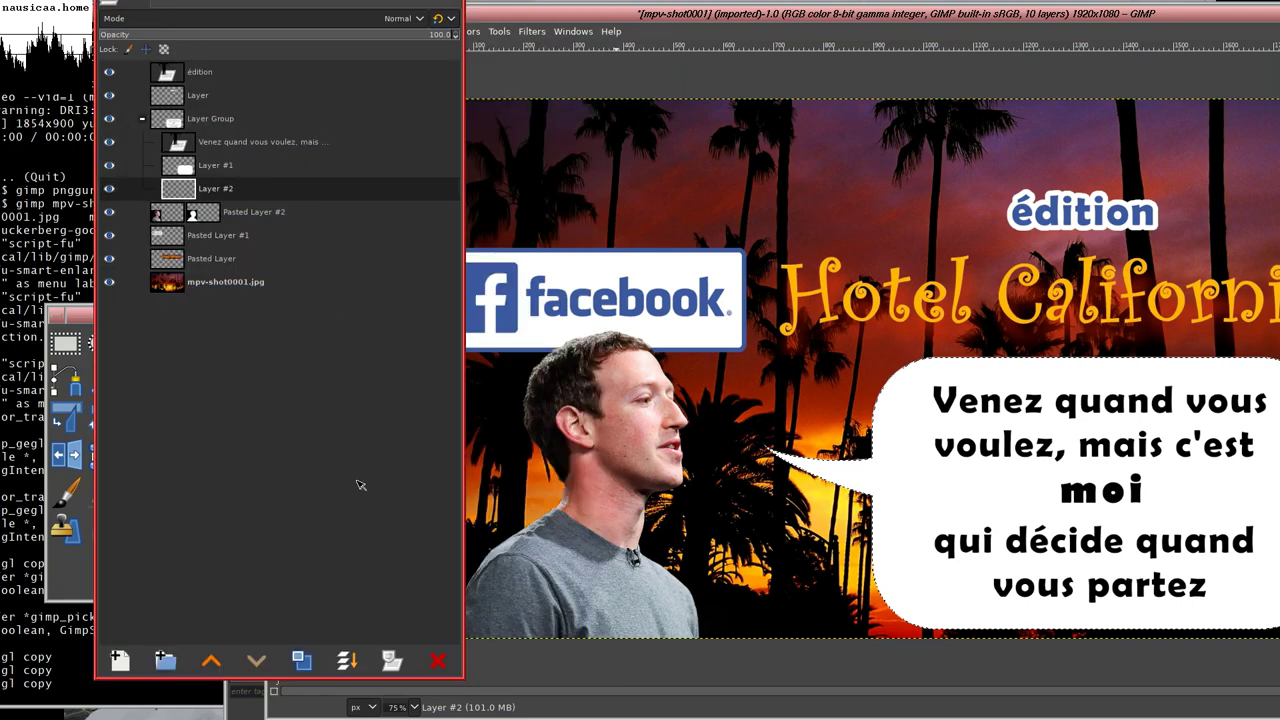
left_click_drag(352, 502, 491, 509)
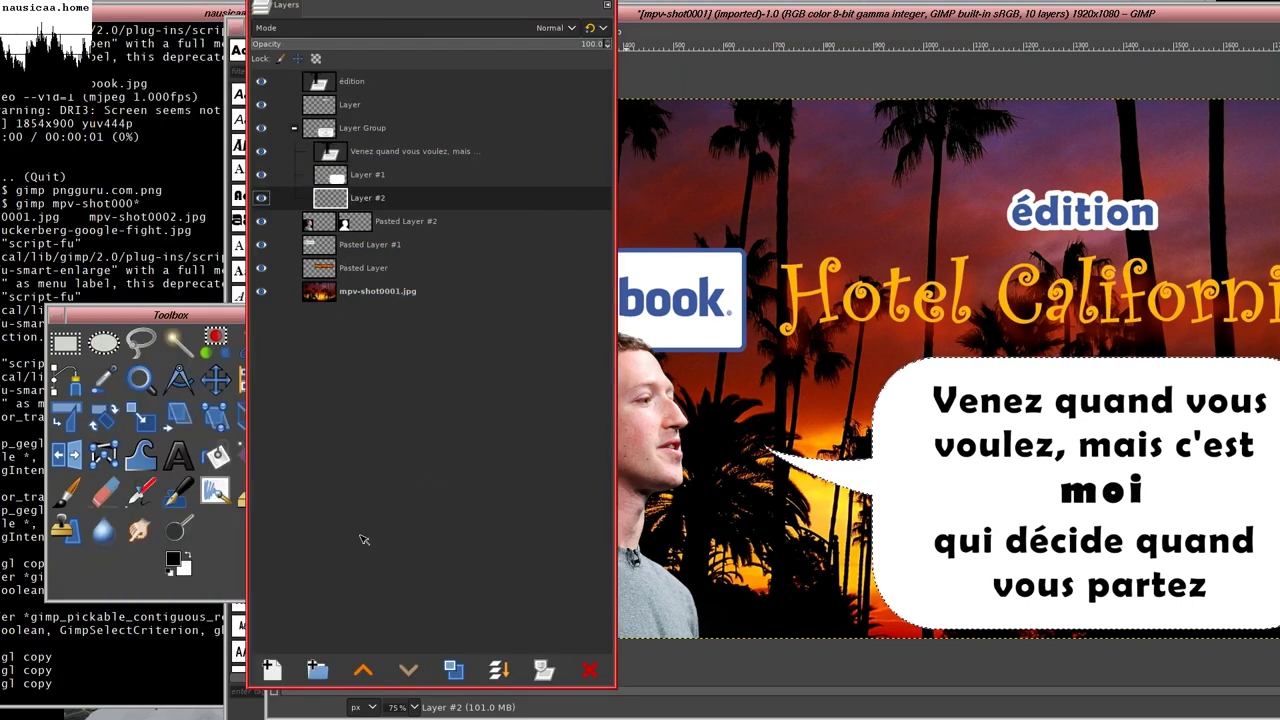
- Set the background colour to the Facebook blue picked from the image
left_click(204, 586)
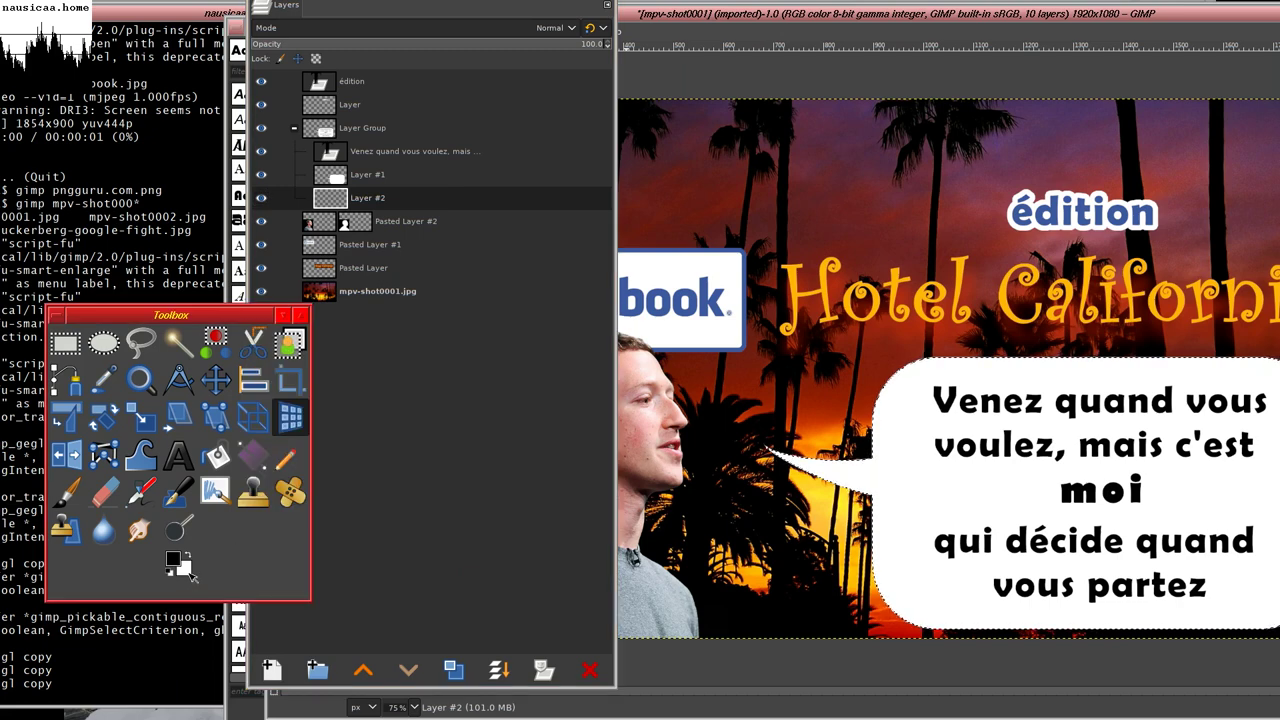
left_click(186, 570)
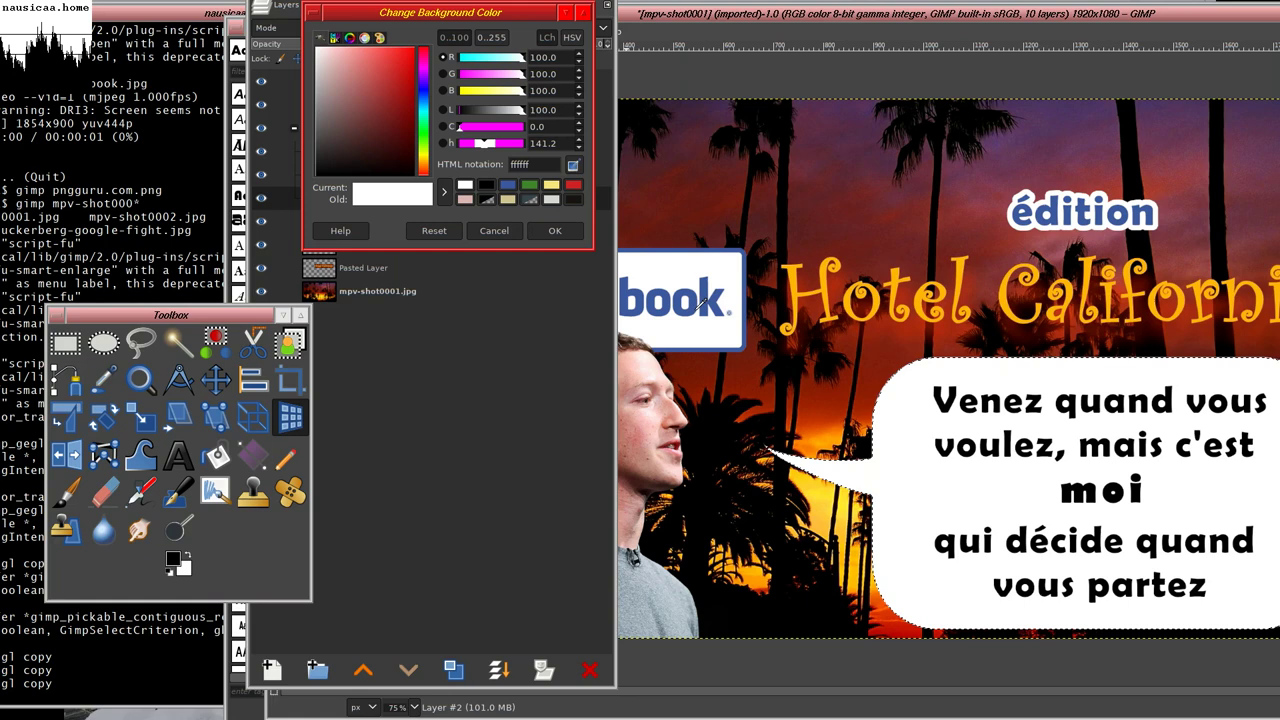
left_click(692, 308)
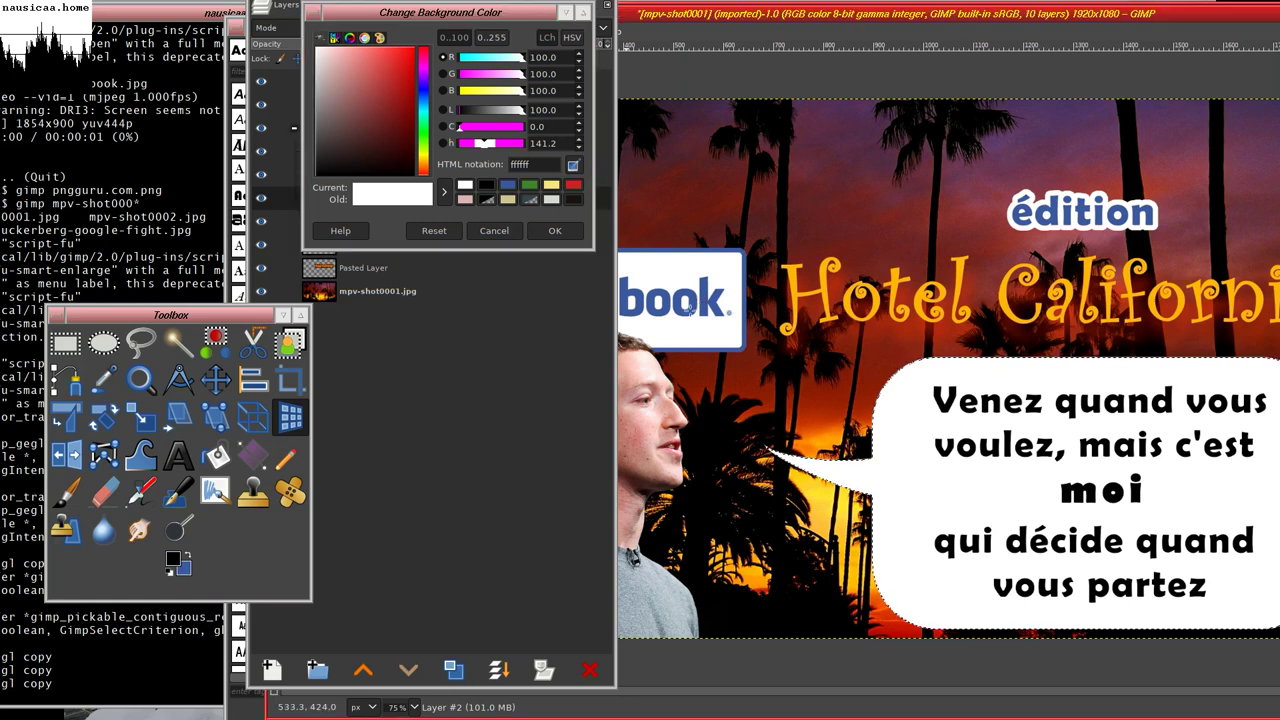
left_click(558, 234)
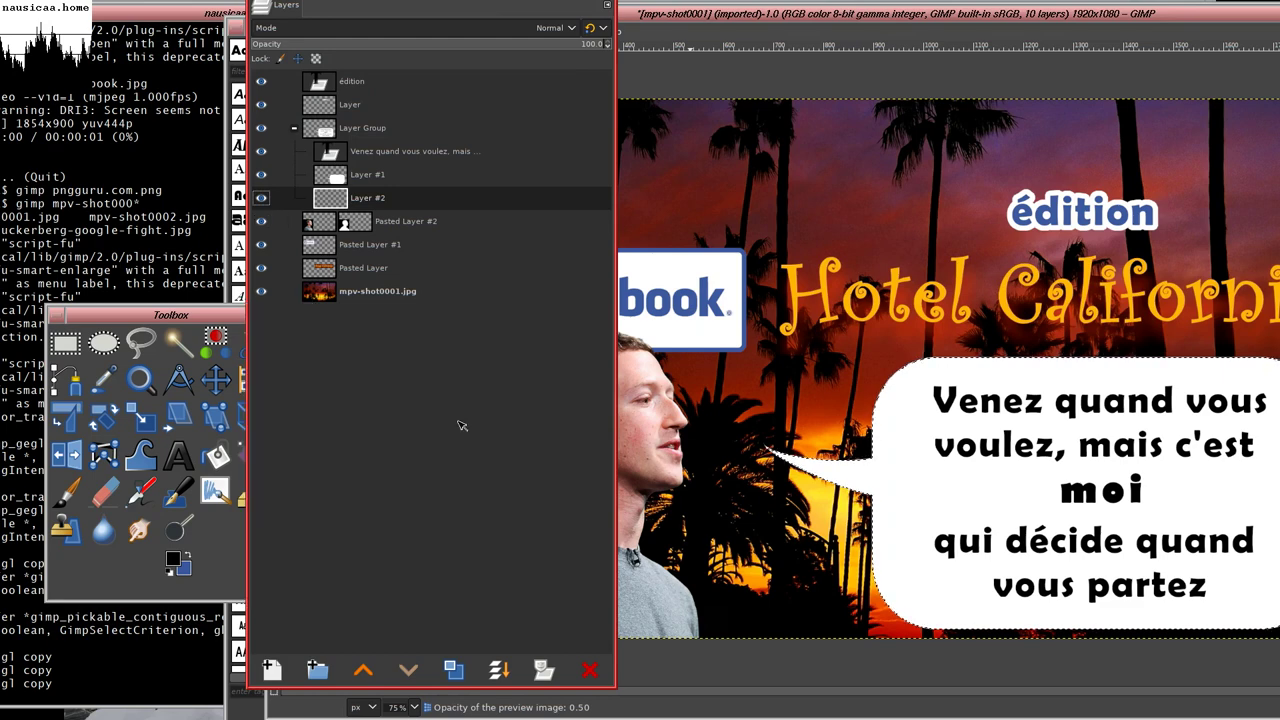
- Grow the selection by 10 px, fill it with the blue, then clear the selection
left_click(792, 189)
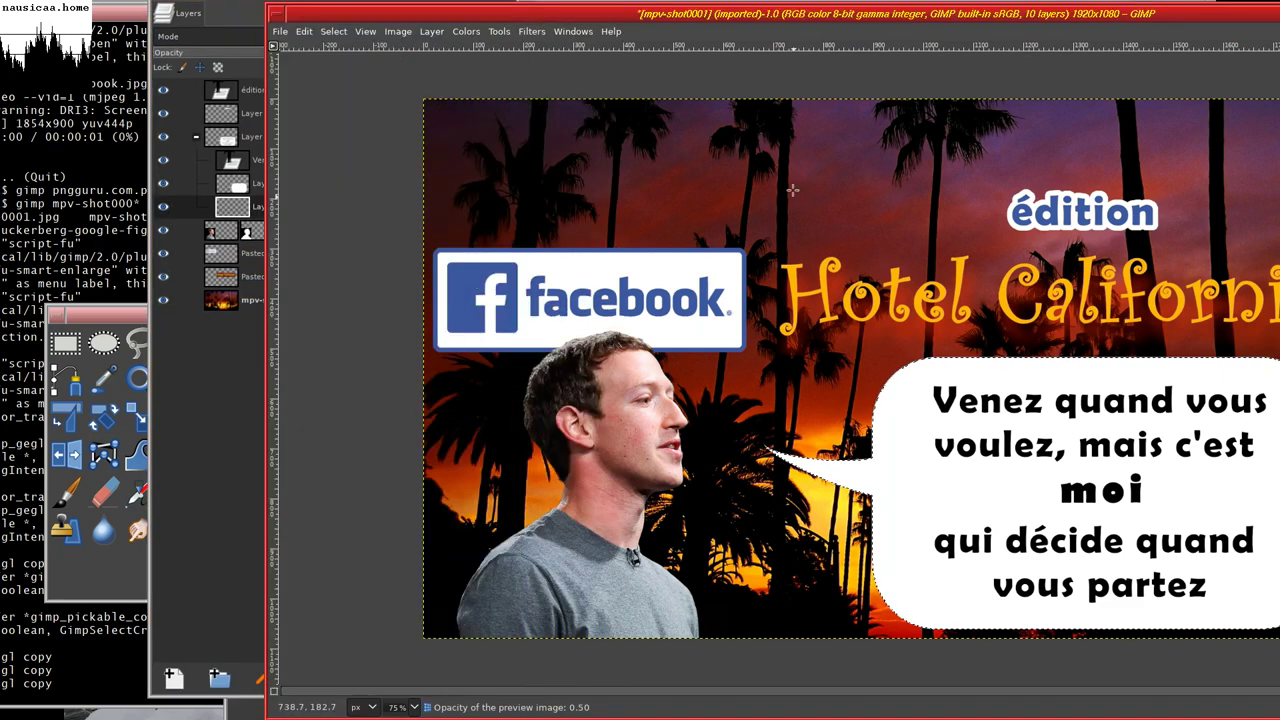
left_click(334, 31)
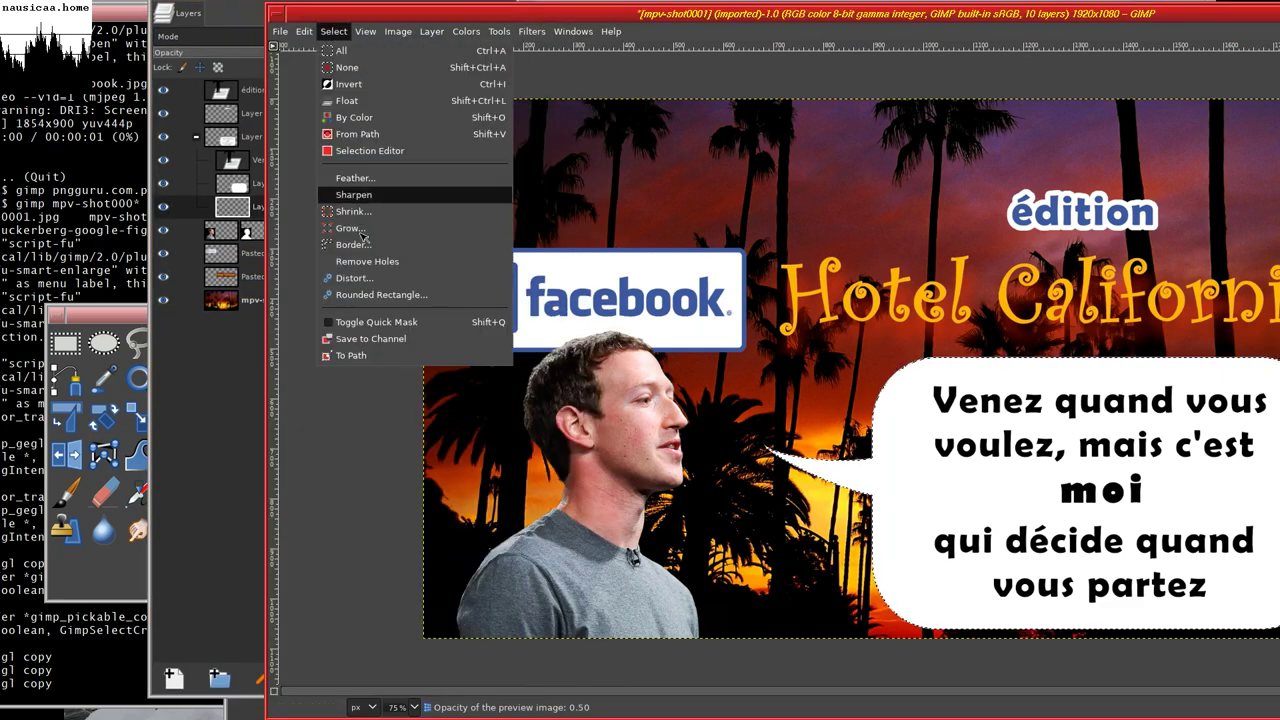
left_click(363, 230)
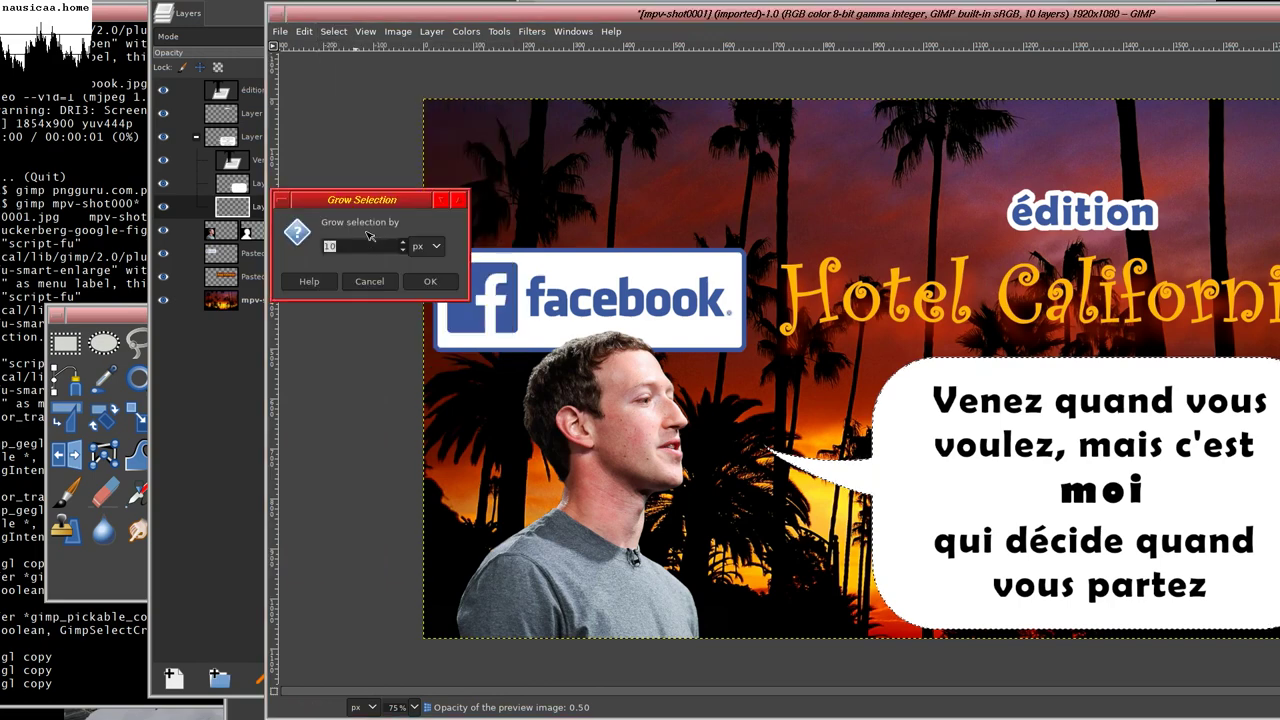
left_click(440, 282)
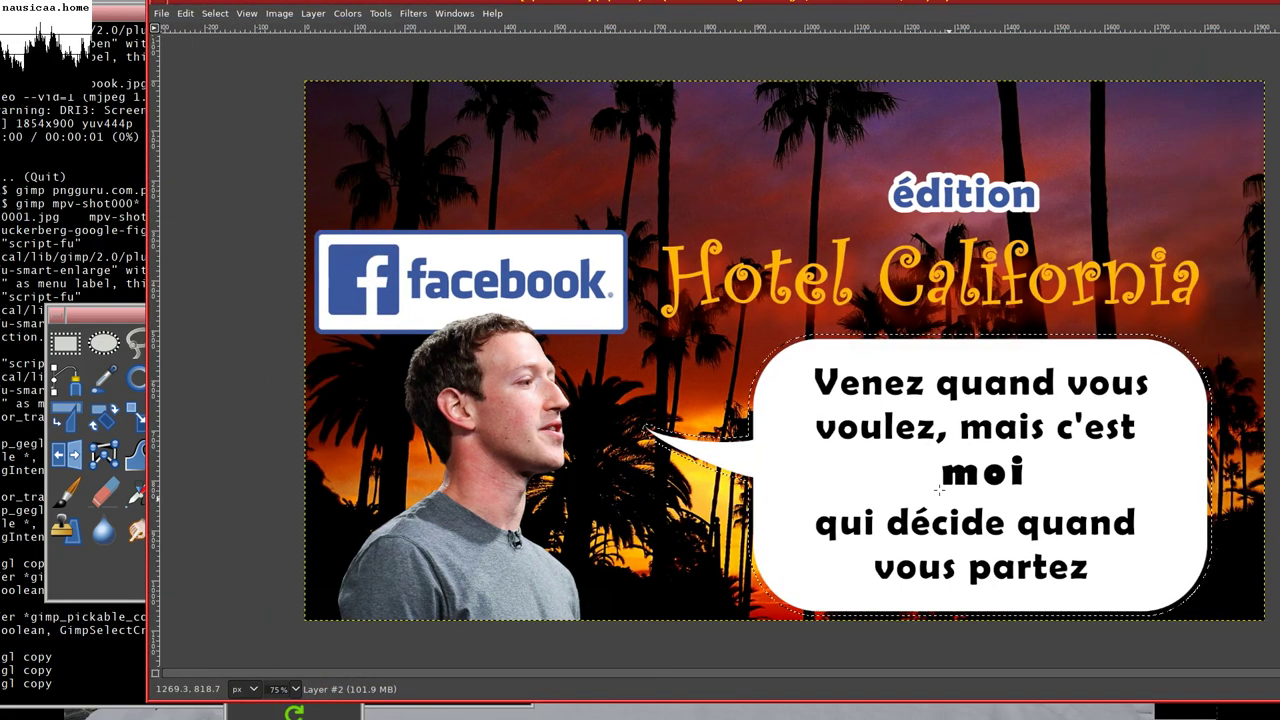
left_click(112, 570)
left_click_drag(187, 571, 730, 448)
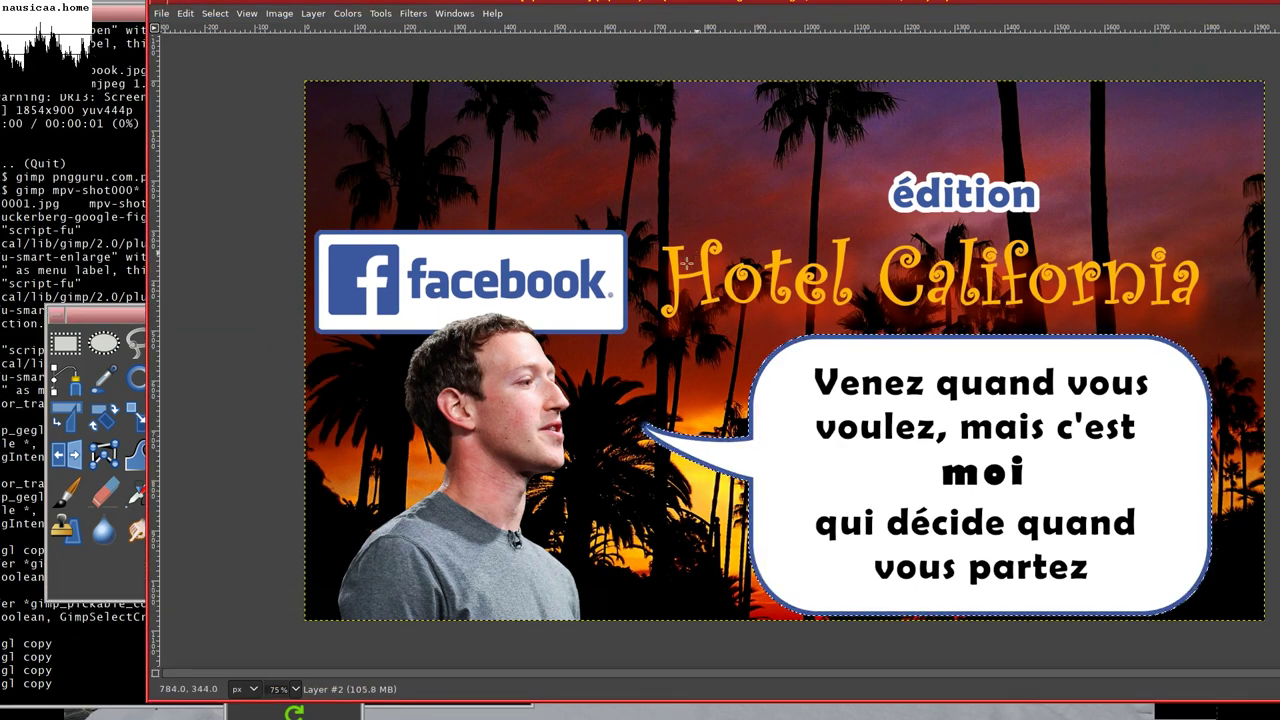
left_click(215, 13)
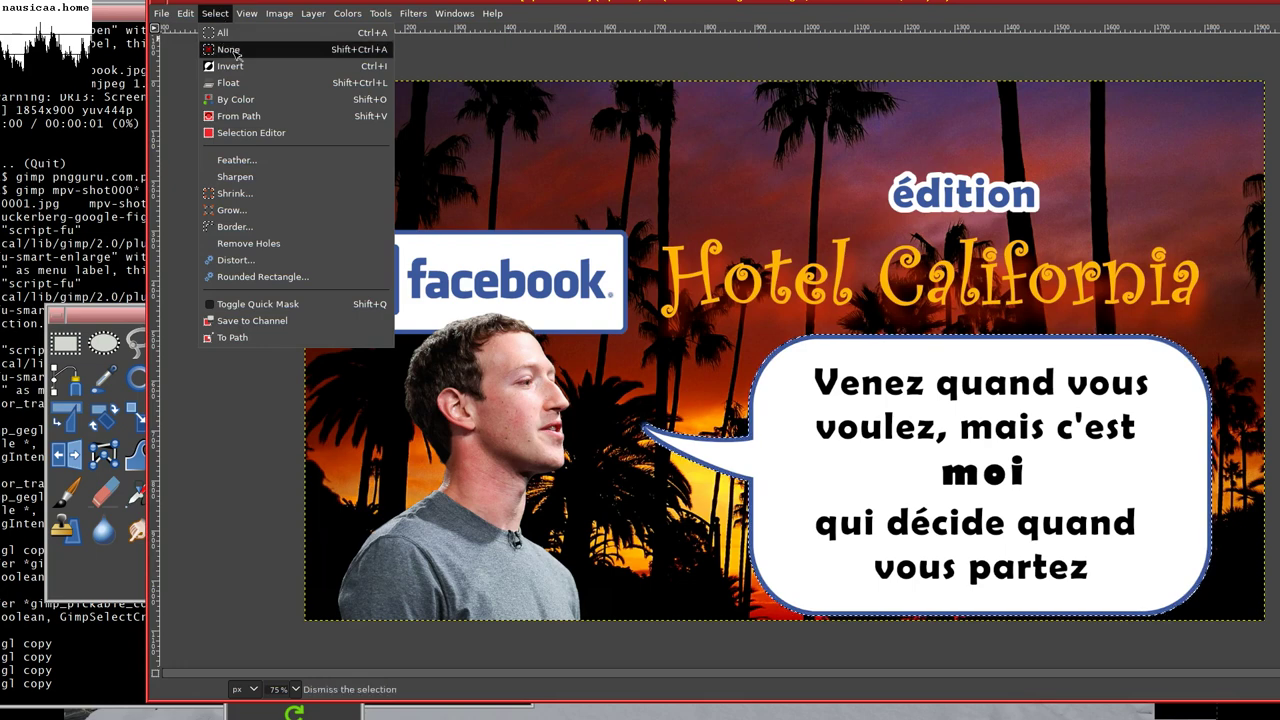
left_click(230, 50)
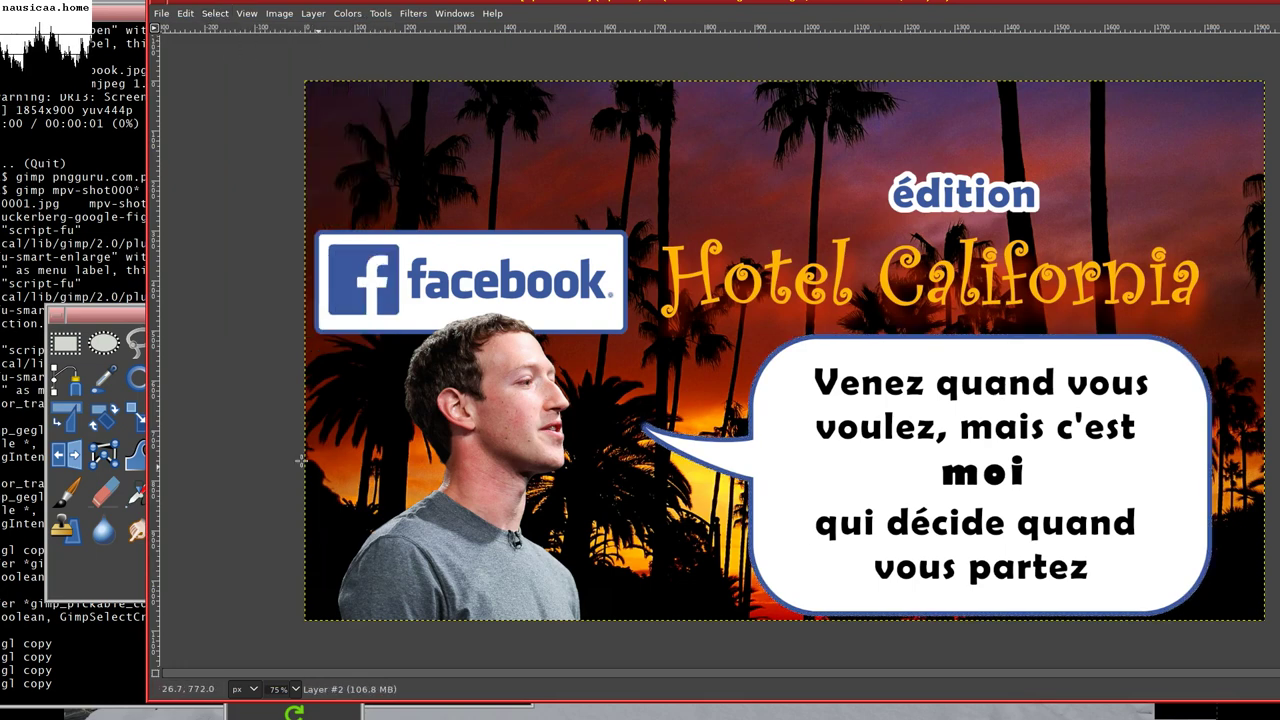
left_click(98, 595)
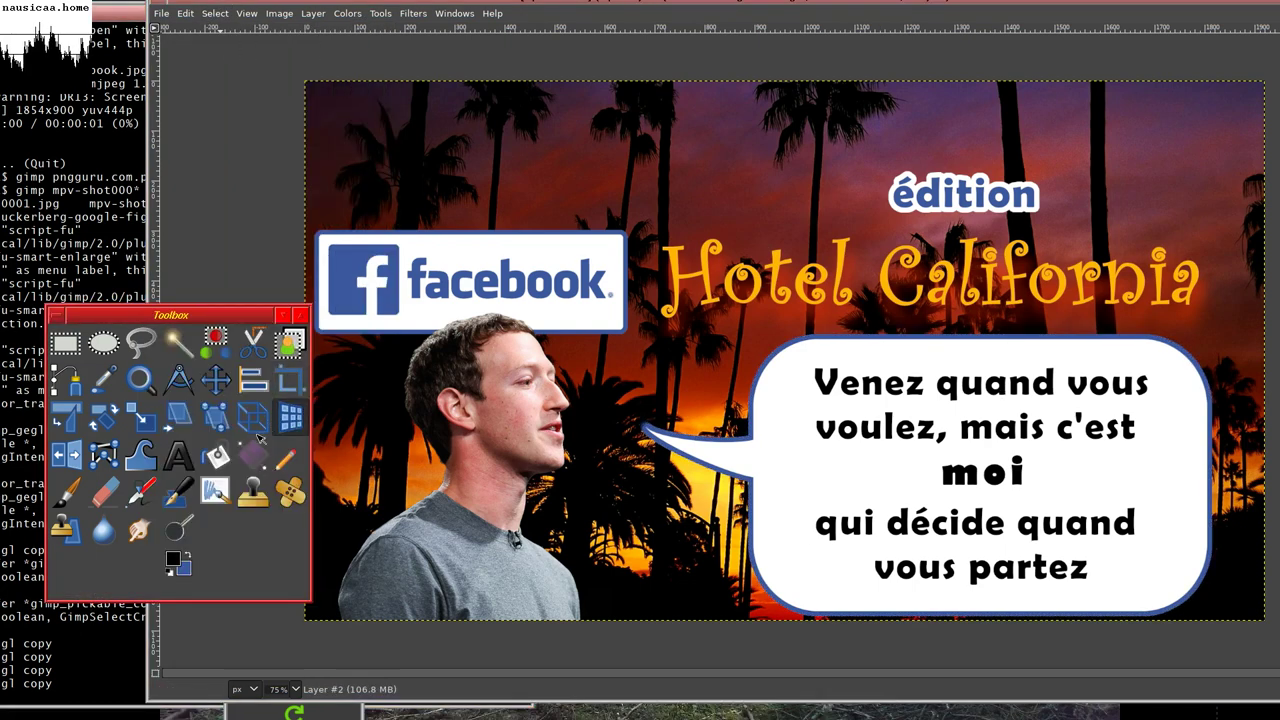
key("ctrl+l")
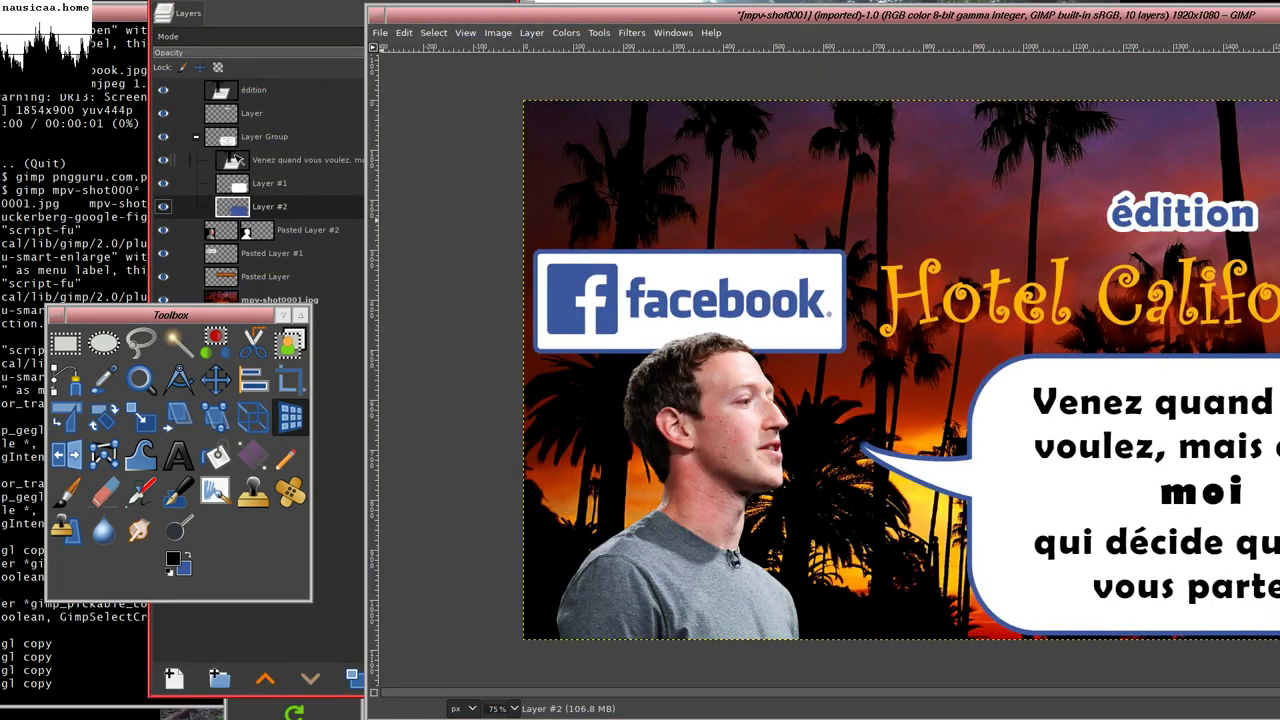
- Make the speech-bubble Layer Group active and crop it to its content
left_click(245, 140)
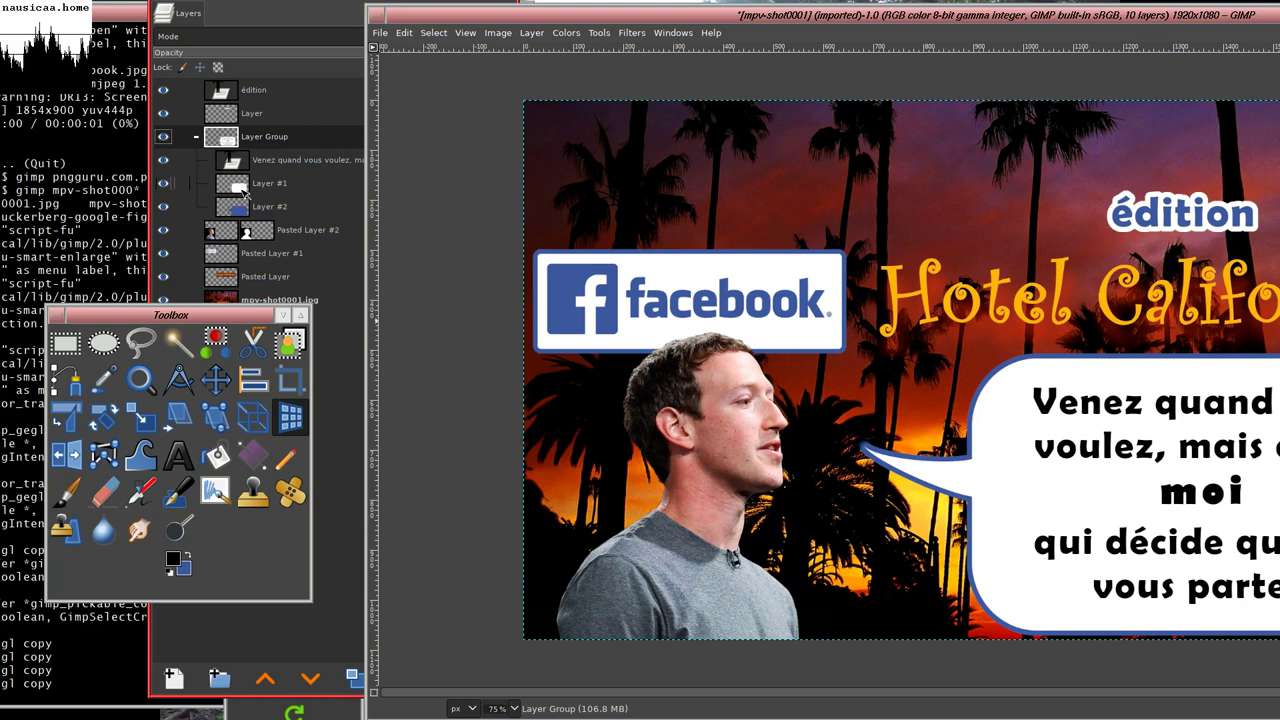
left_click(164, 183)
left_click(164, 183)
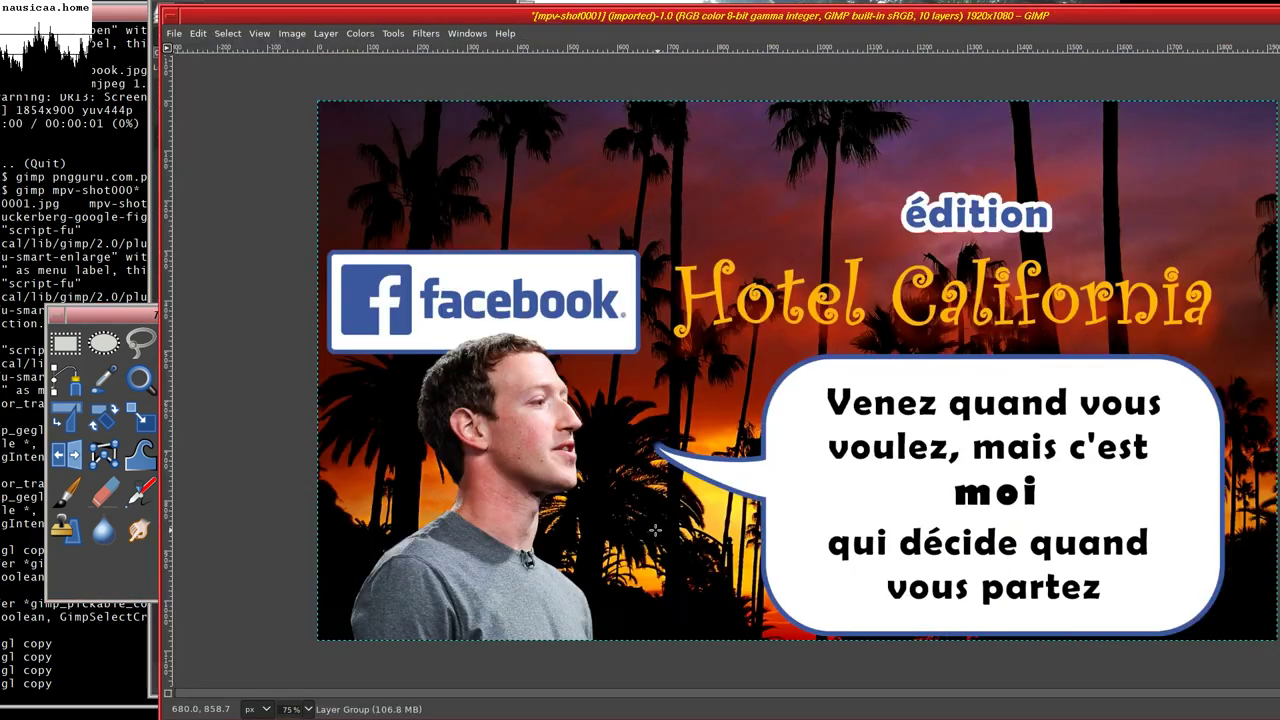
left_click_drag(955, 506, 948, 510)
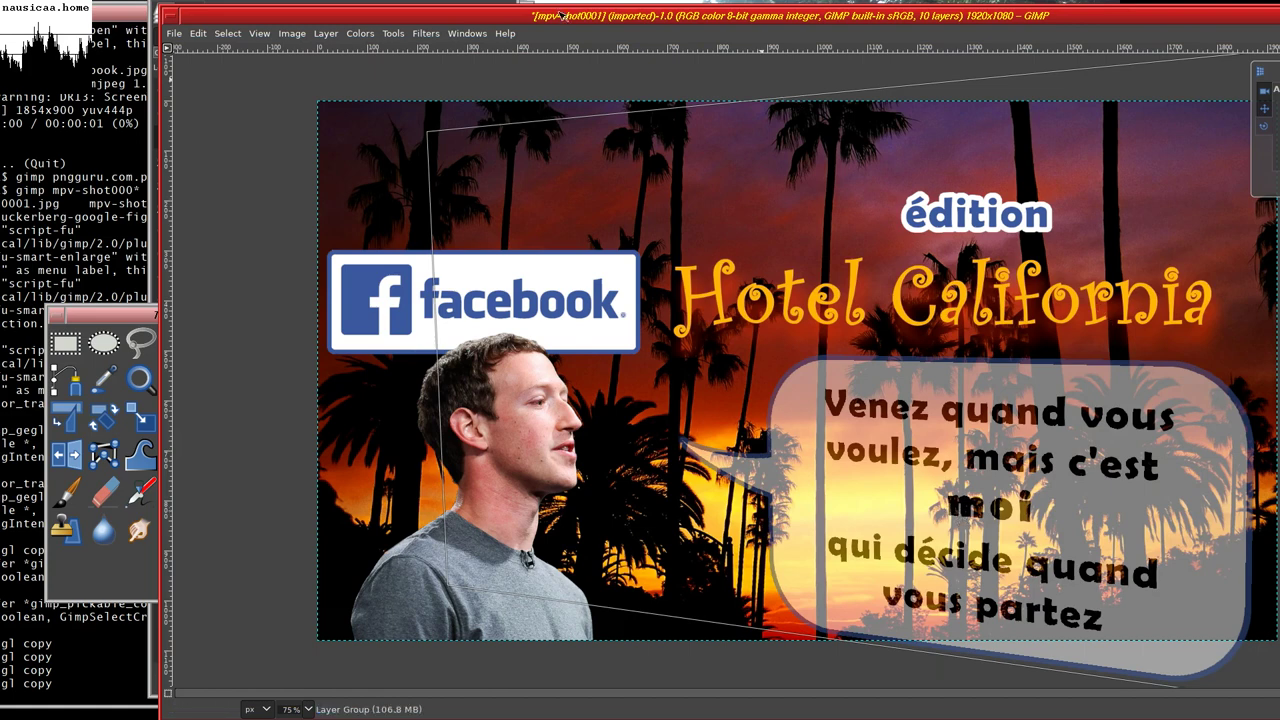
left_click(333, 40)
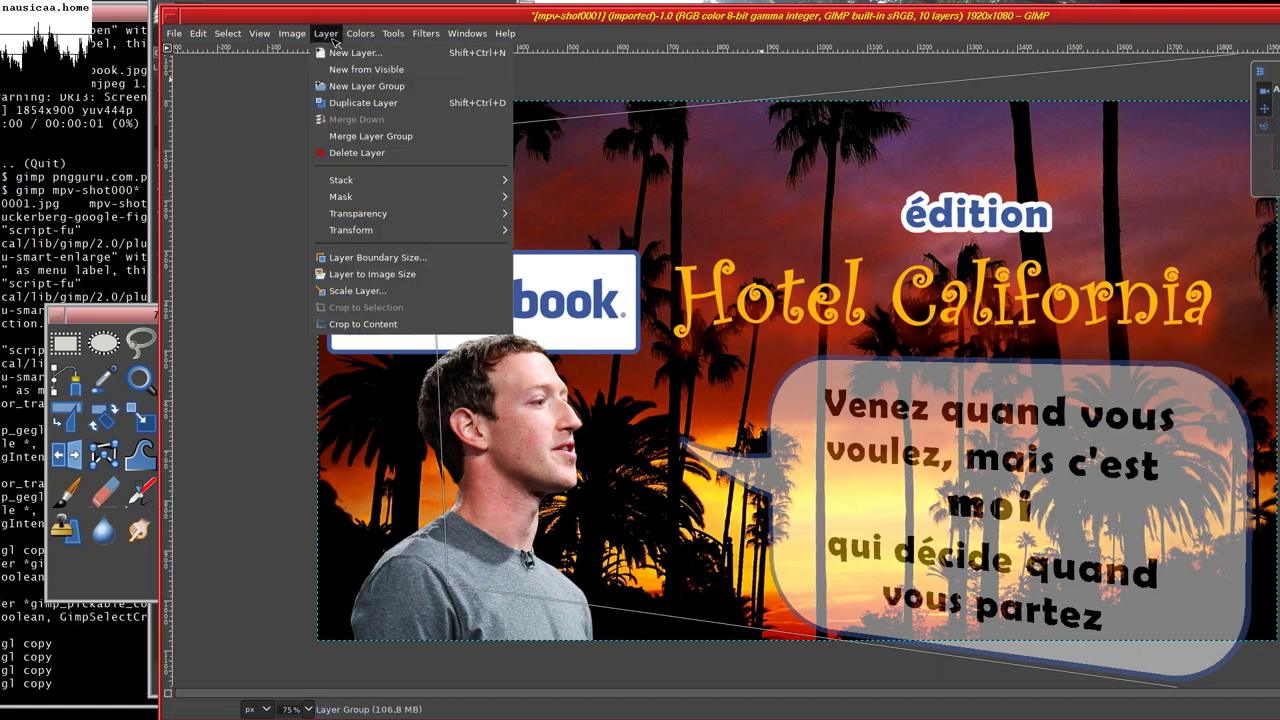
left_click(380, 328)
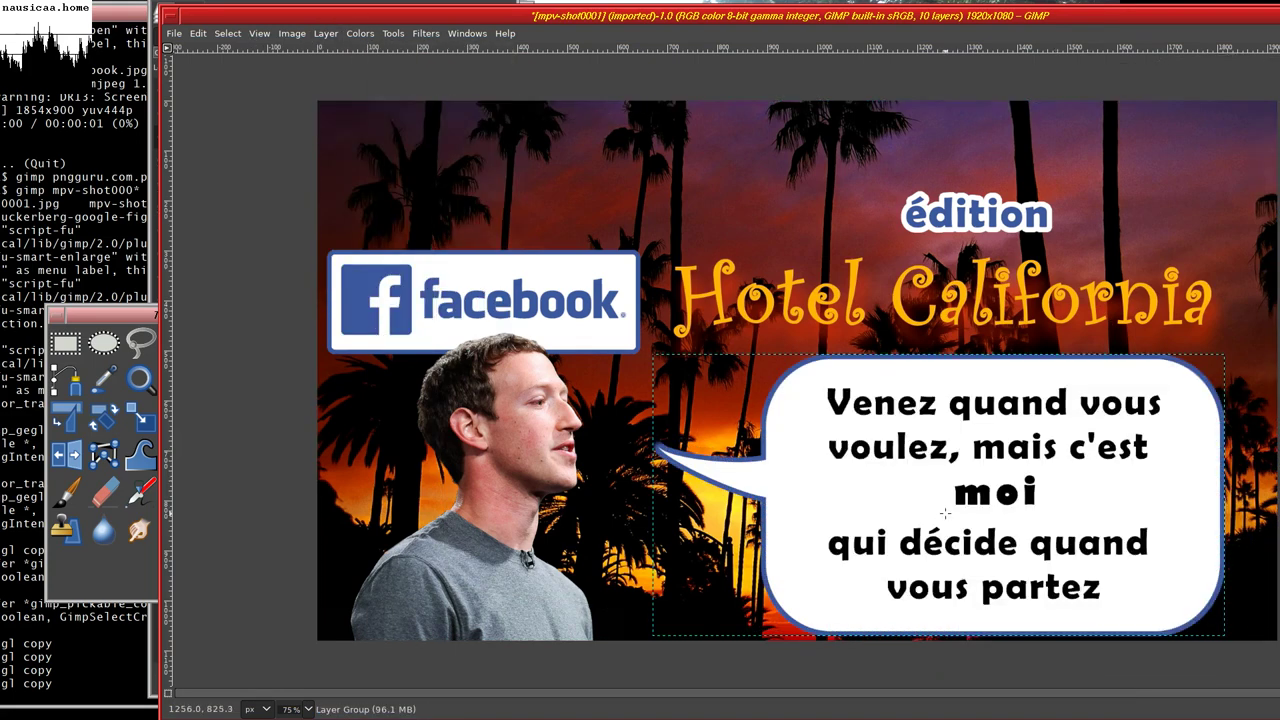
- Tilt the bubble group in 3D perspective at −9.59, −28.62 and −3.46
left_click_drag(945, 513, 784, 568)
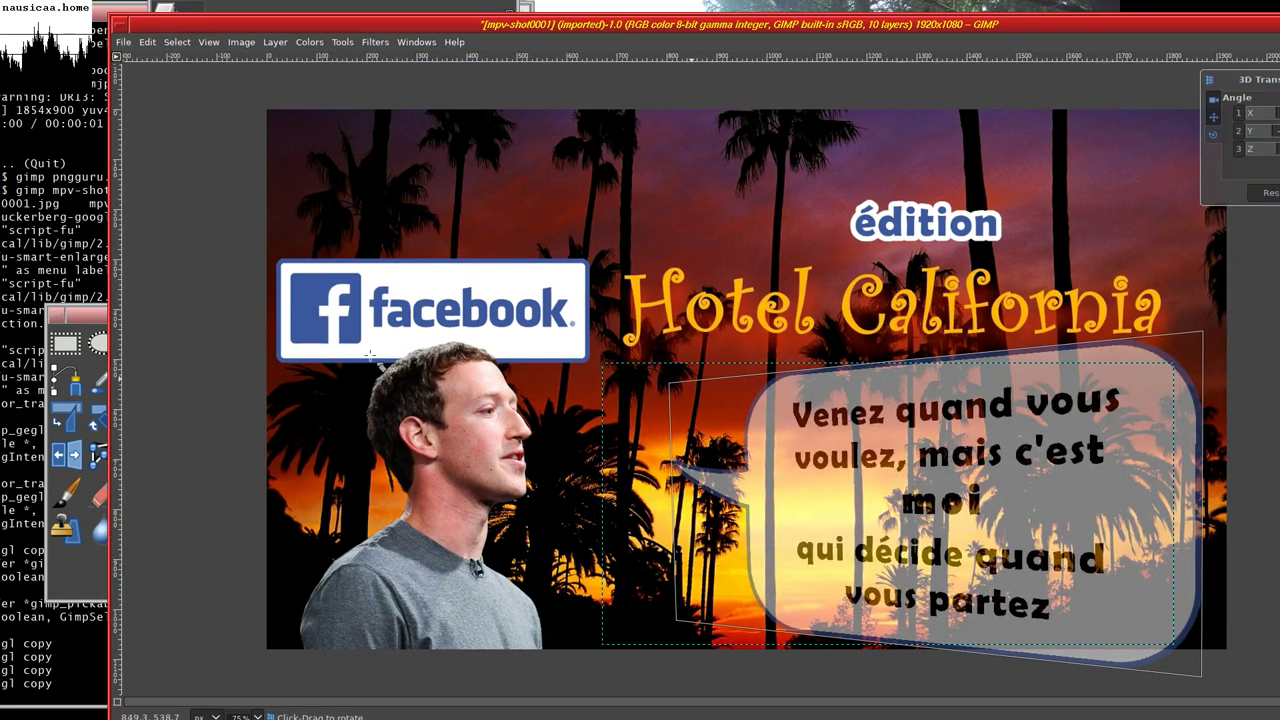
key("ctrl+l")
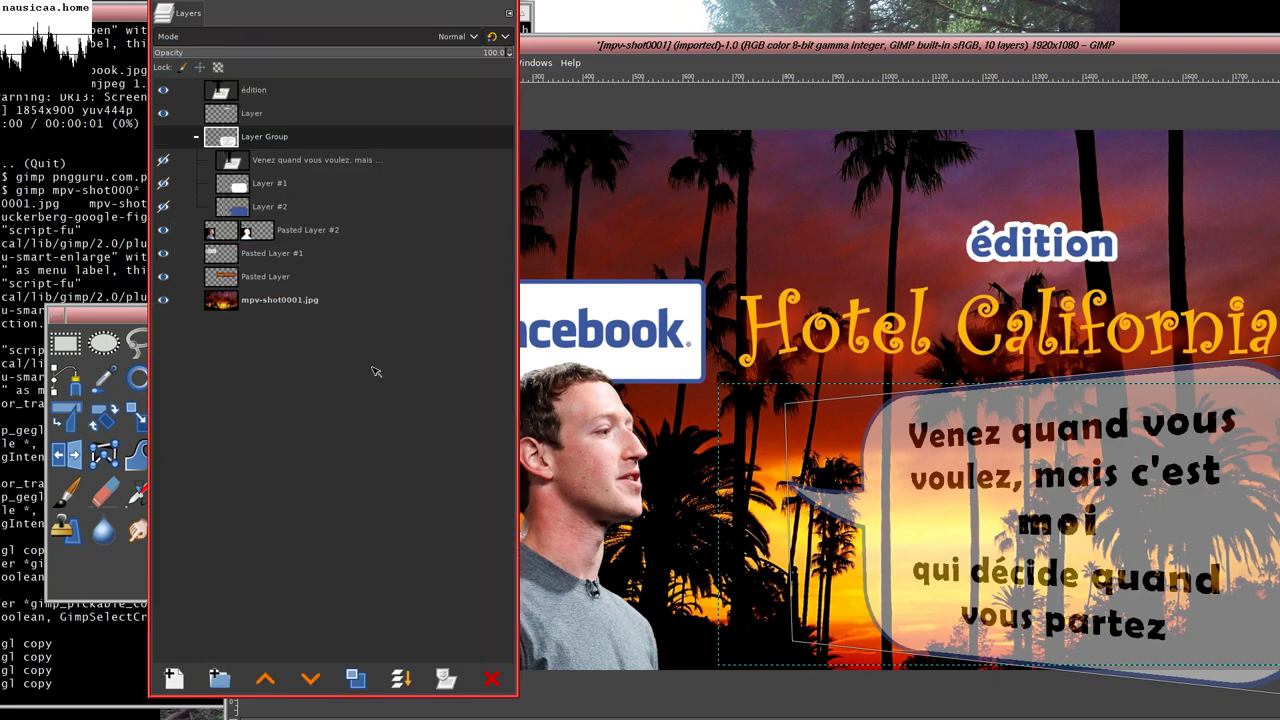
left_click(717, 455)
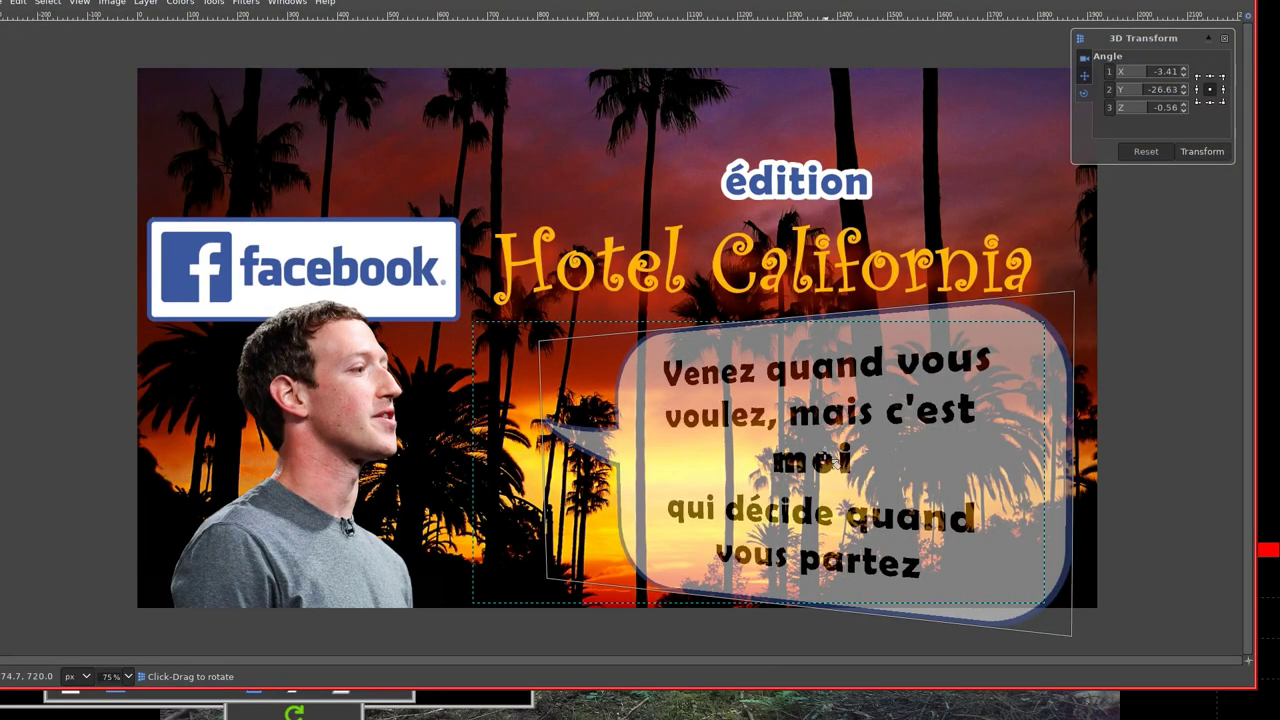
mouse_move(830, 440)
left_mouse_down()
mouse_move(836, 462)
mouse_move(831, 450)
left_mouse_up()
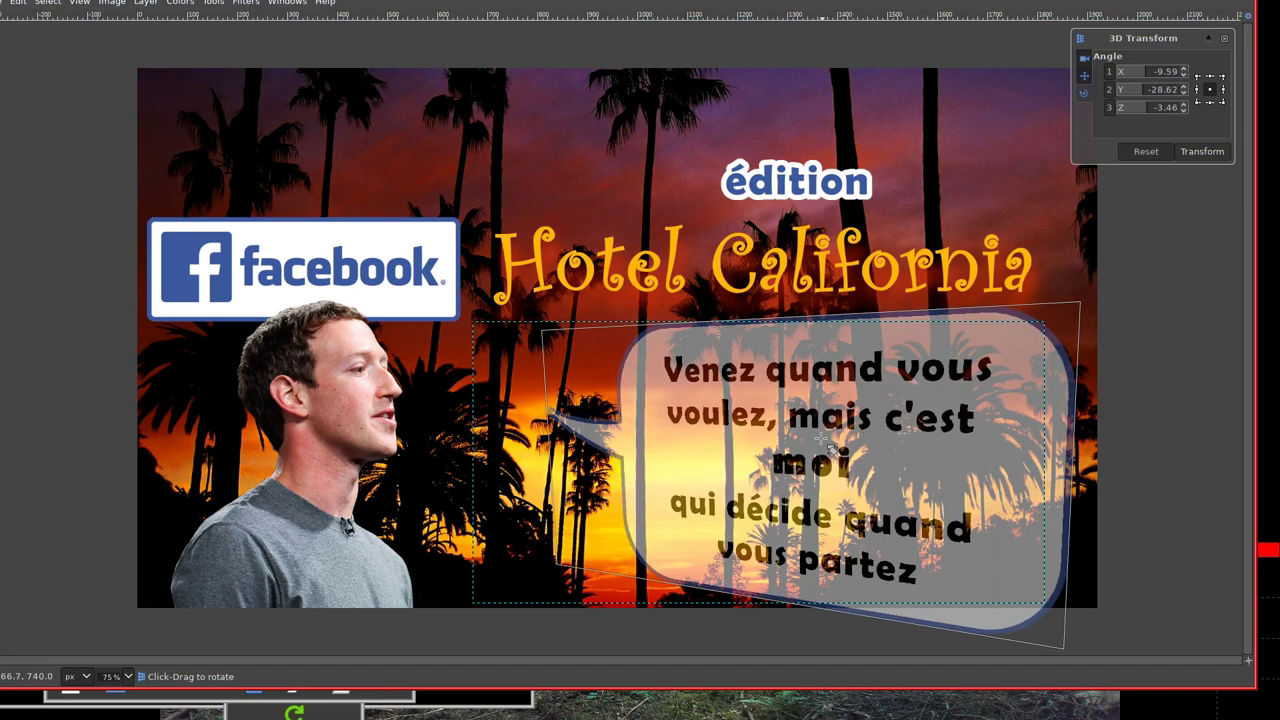
left_click(1202, 151)
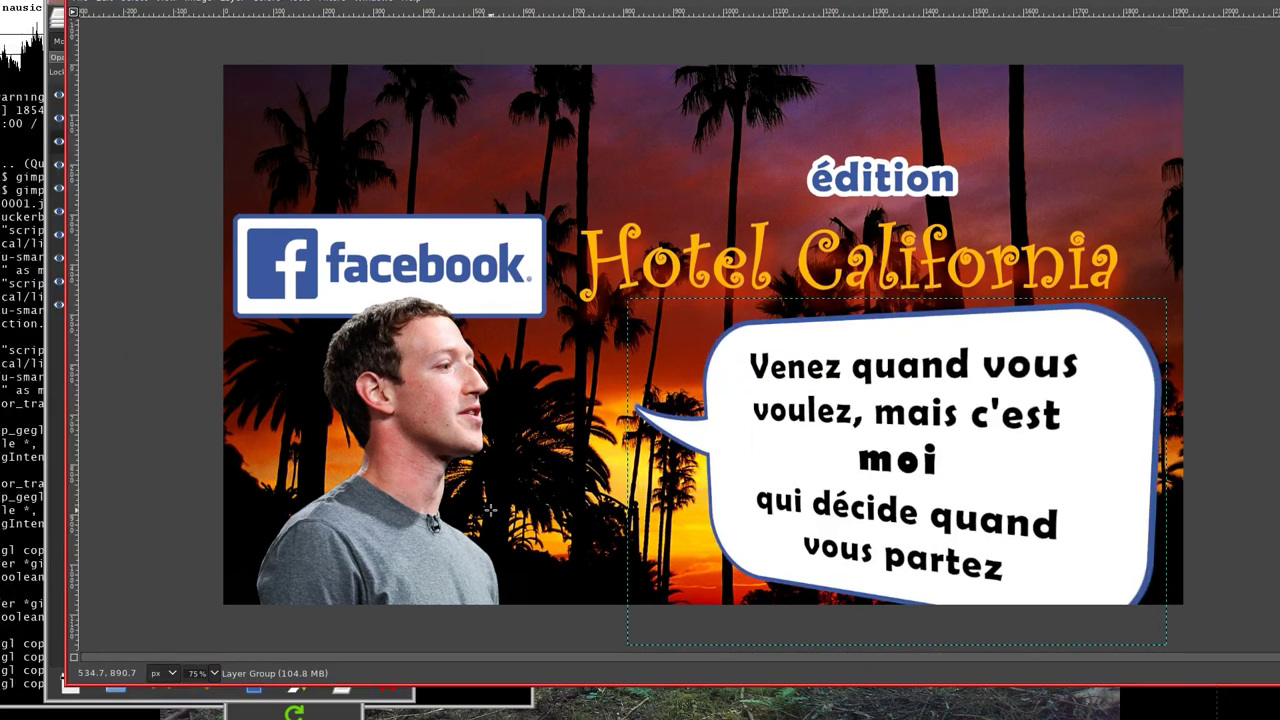
key("Tab")
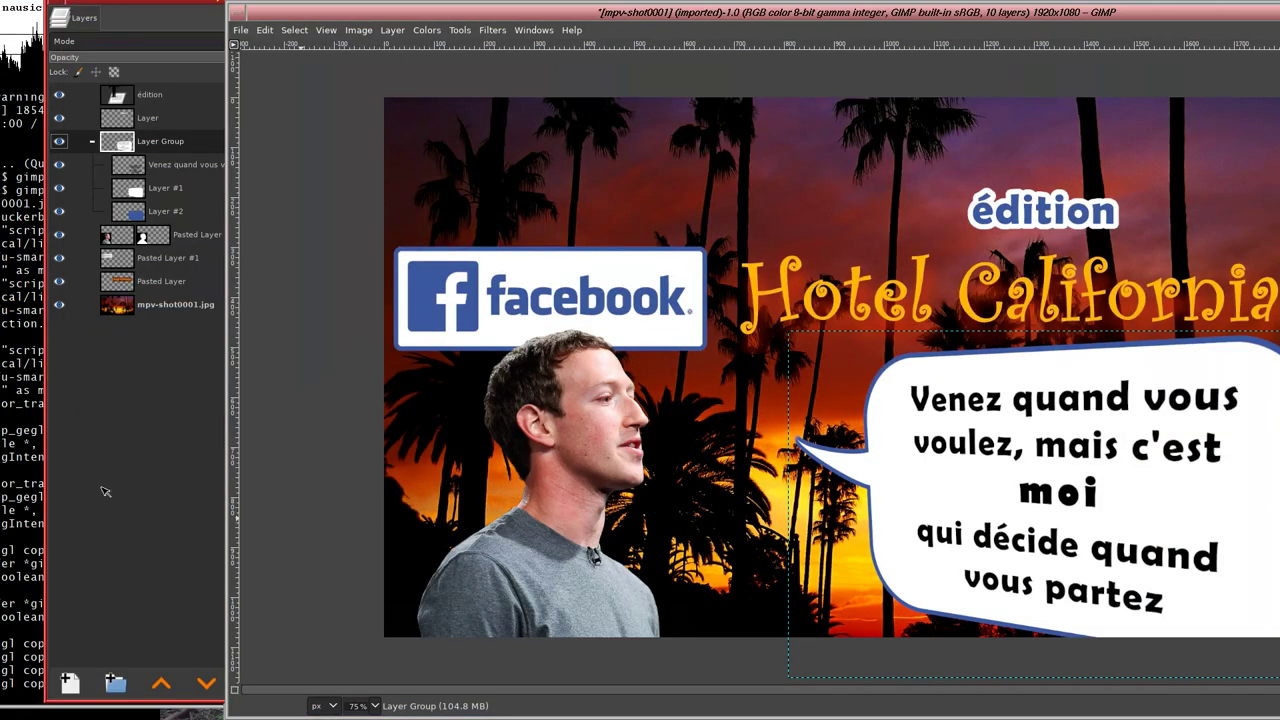
- Move the bubble group left beside the face and rotate it by −2.60°
key("Tab")
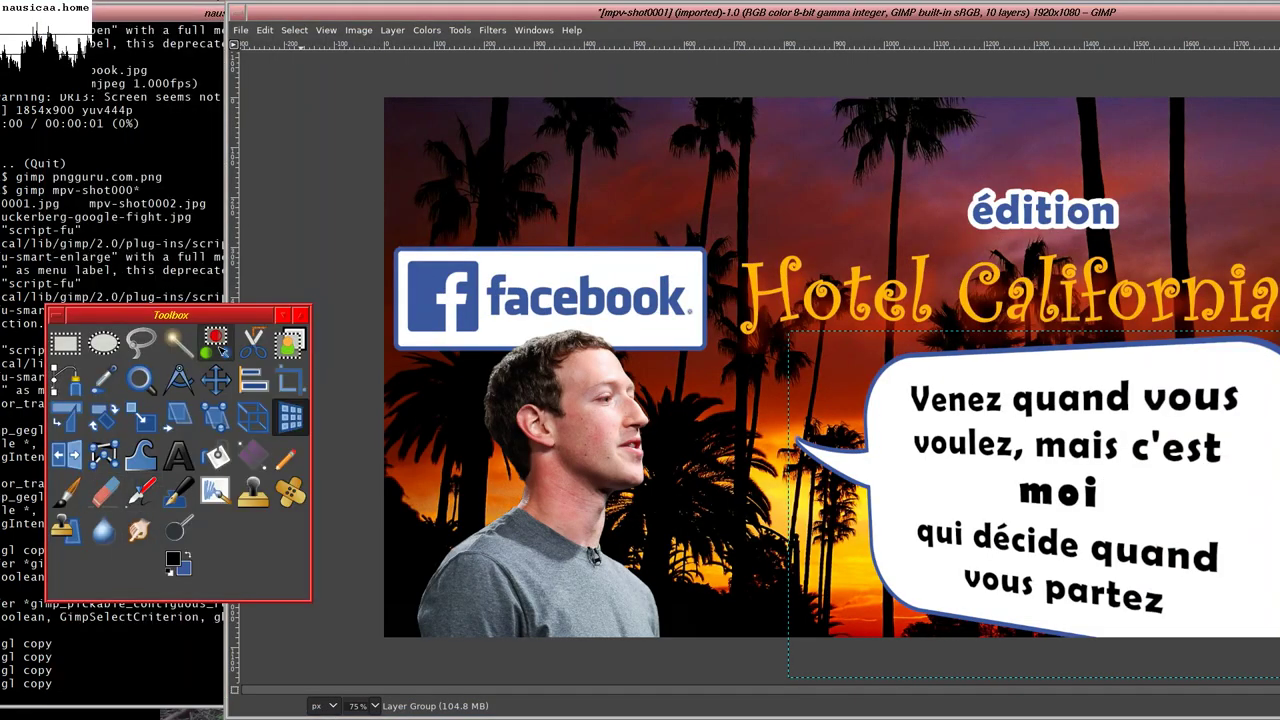
left_click(216, 381)
mouse_move(1085, 489)
left_mouse_down()
mouse_move(920, 488)
mouse_move(921, 505)
left_mouse_up()
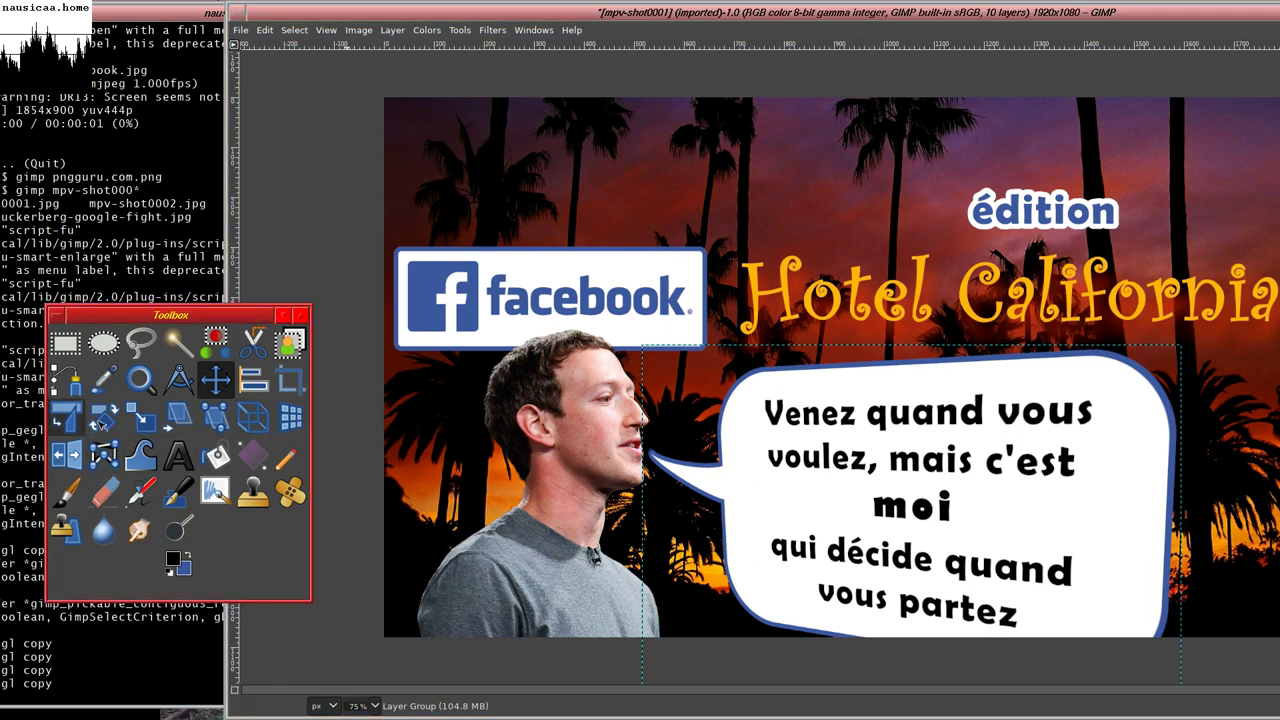
left_click(103, 417)
left_click_drag(970, 455, 970, 457)
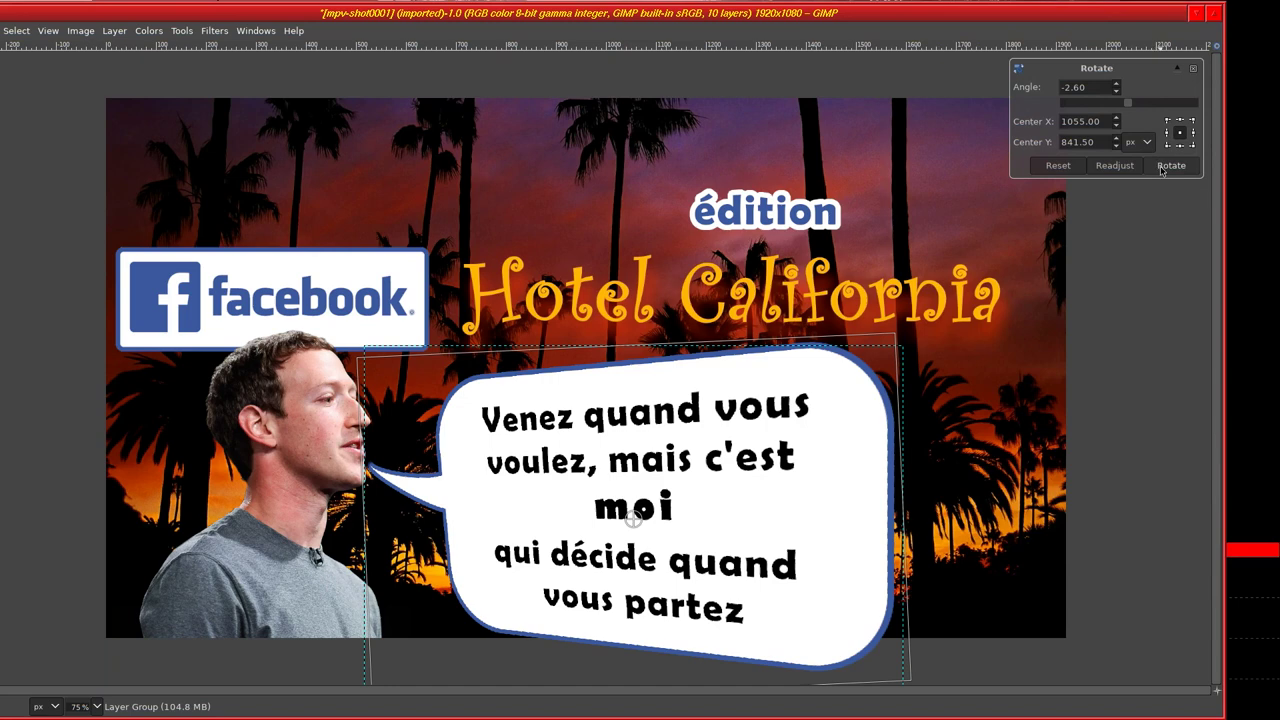
left_click(1163, 166)
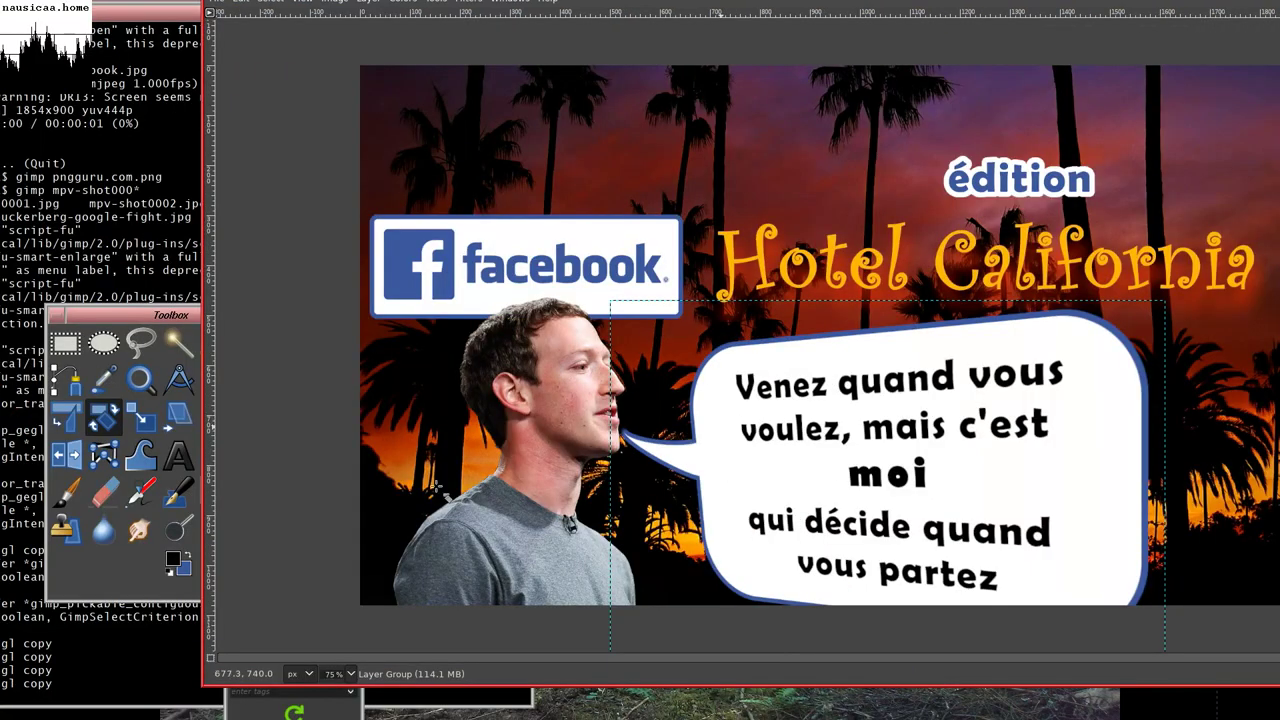
left_click_drag(202, 400, 312, 400)
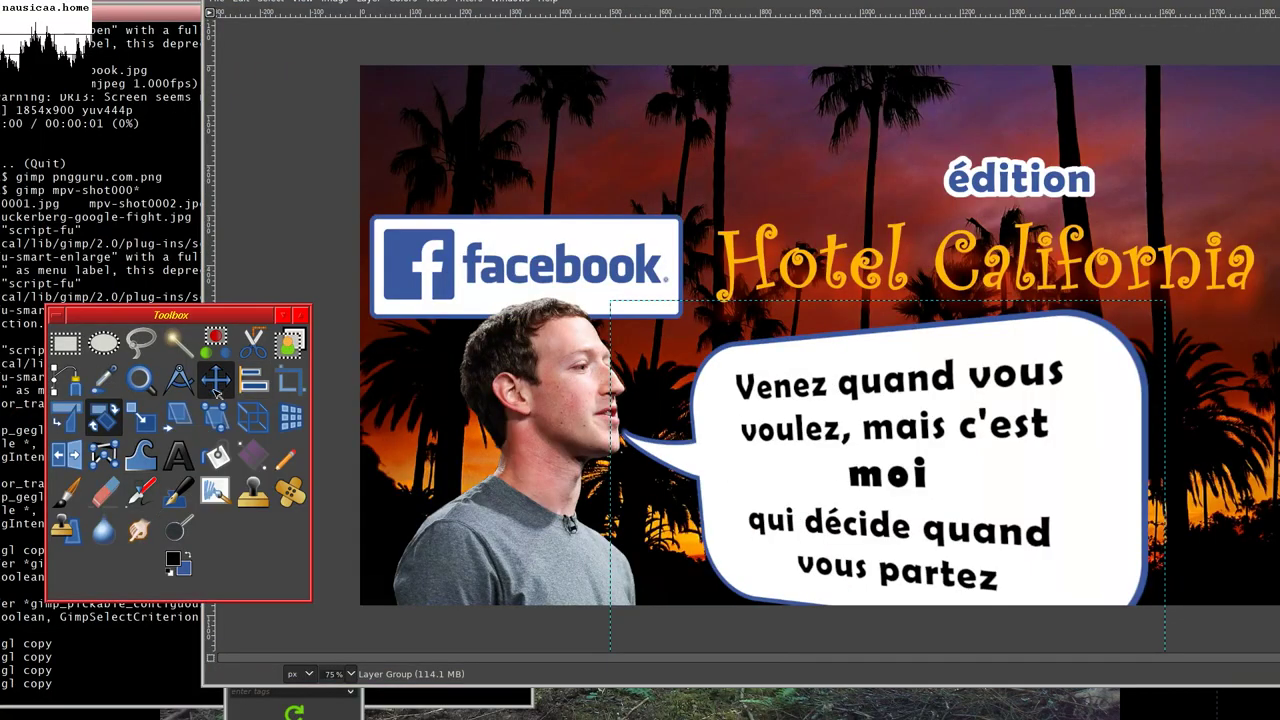
- Nudge the bubble slightly up and right toward the mouth, then bring the whole poster into view
left_click(215, 380)
mouse_move(928, 460)
left_mouse_down()
mouse_move(940, 421)
mouse_move(931, 426)
left_mouse_up()
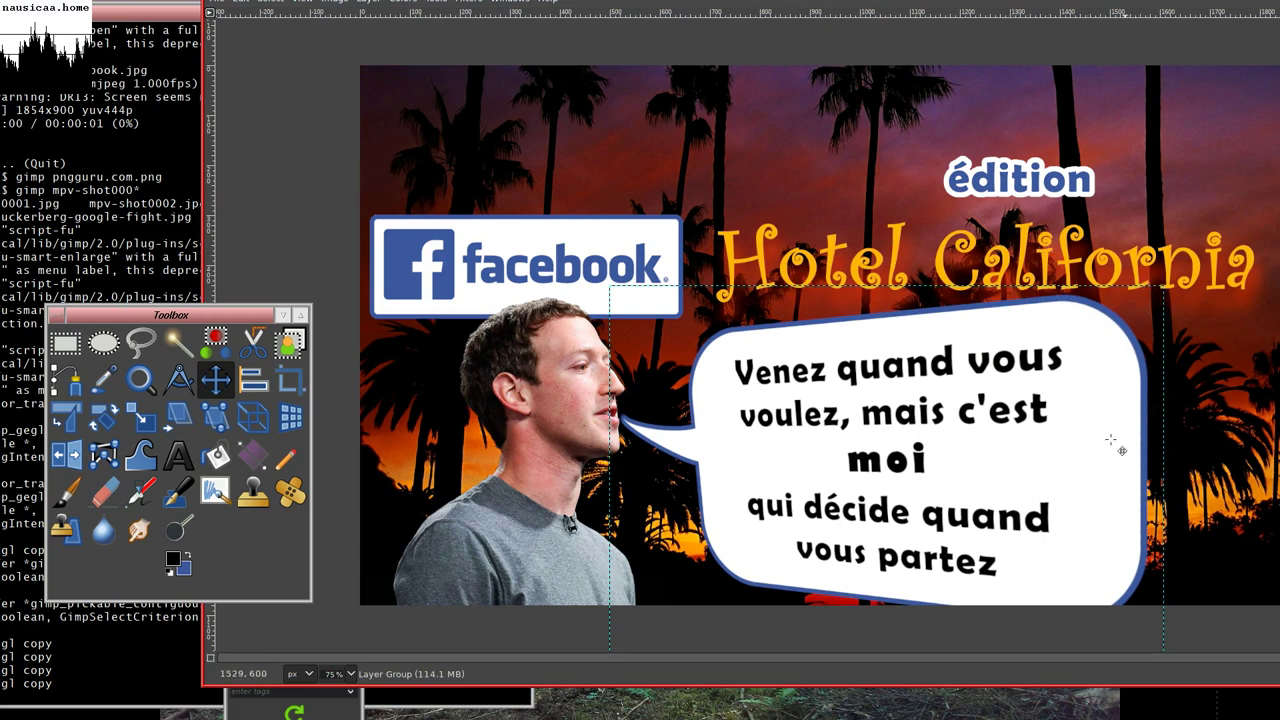
left_click(408, 247)
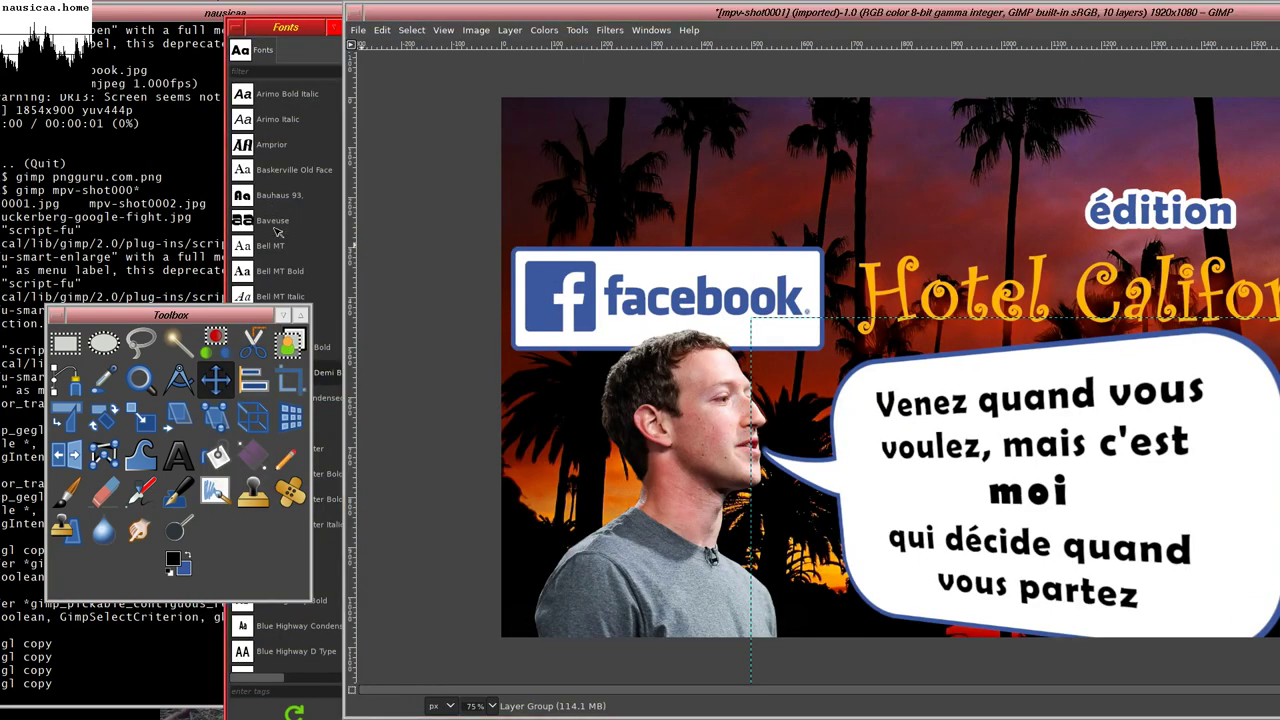
left_click(125, 190)
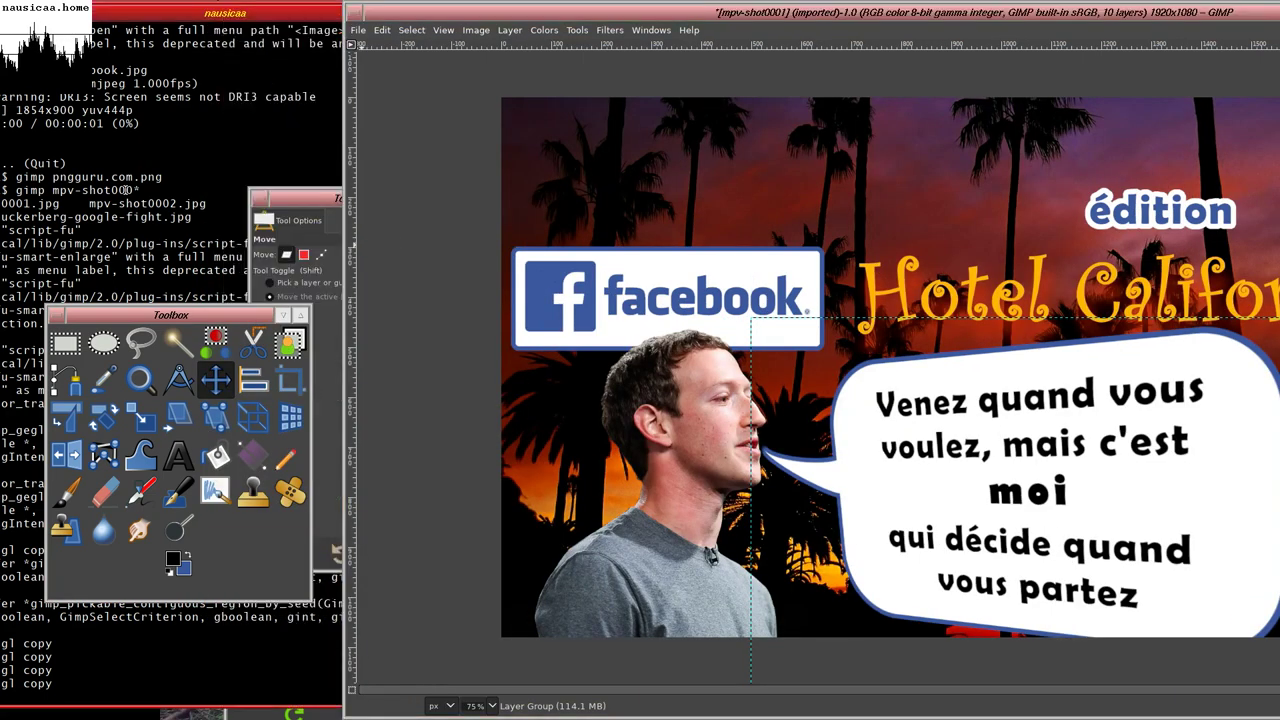
left_click(1012, 200)
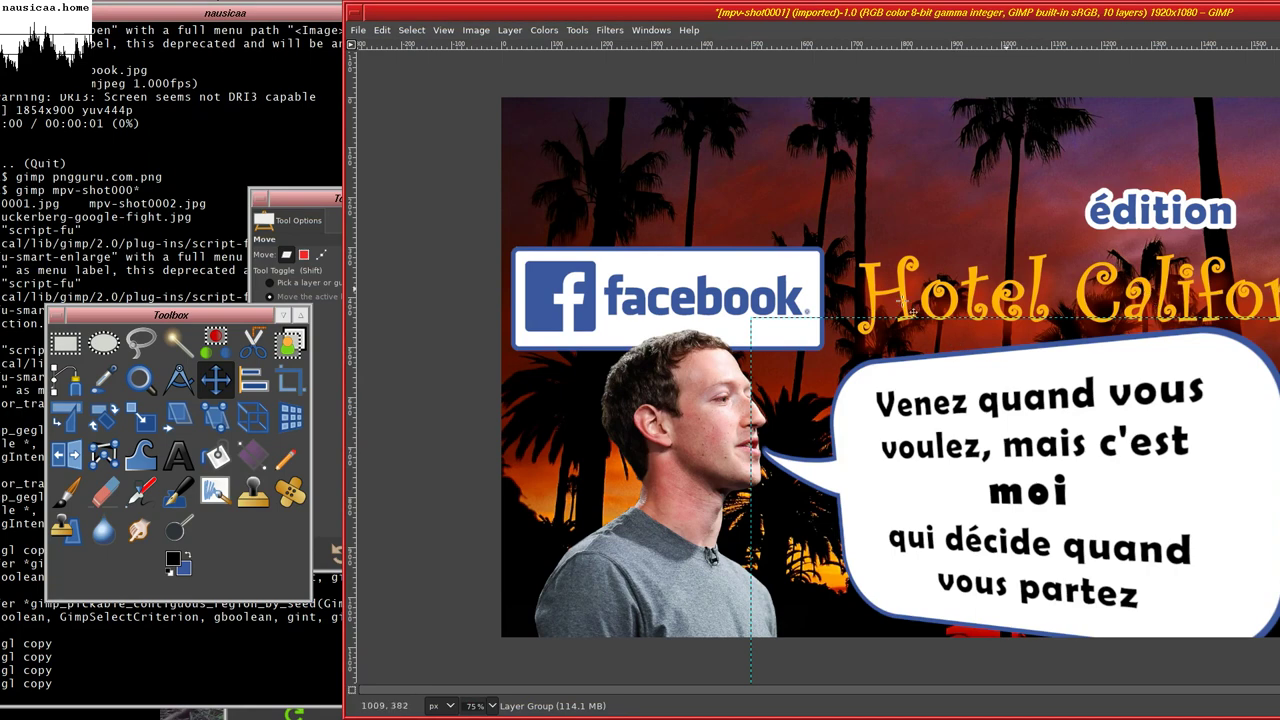
left_click_drag(1090, 322, 979, 322)
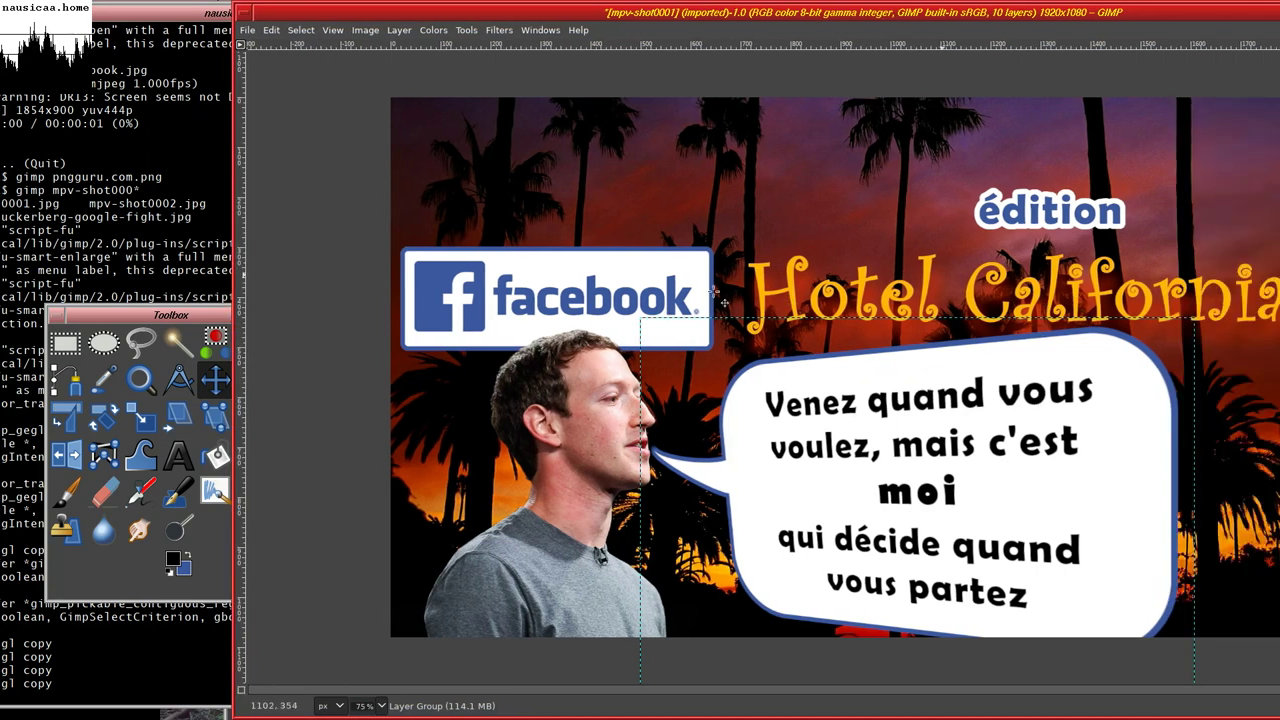
left_click_drag(1188, 380, 1122, 341)
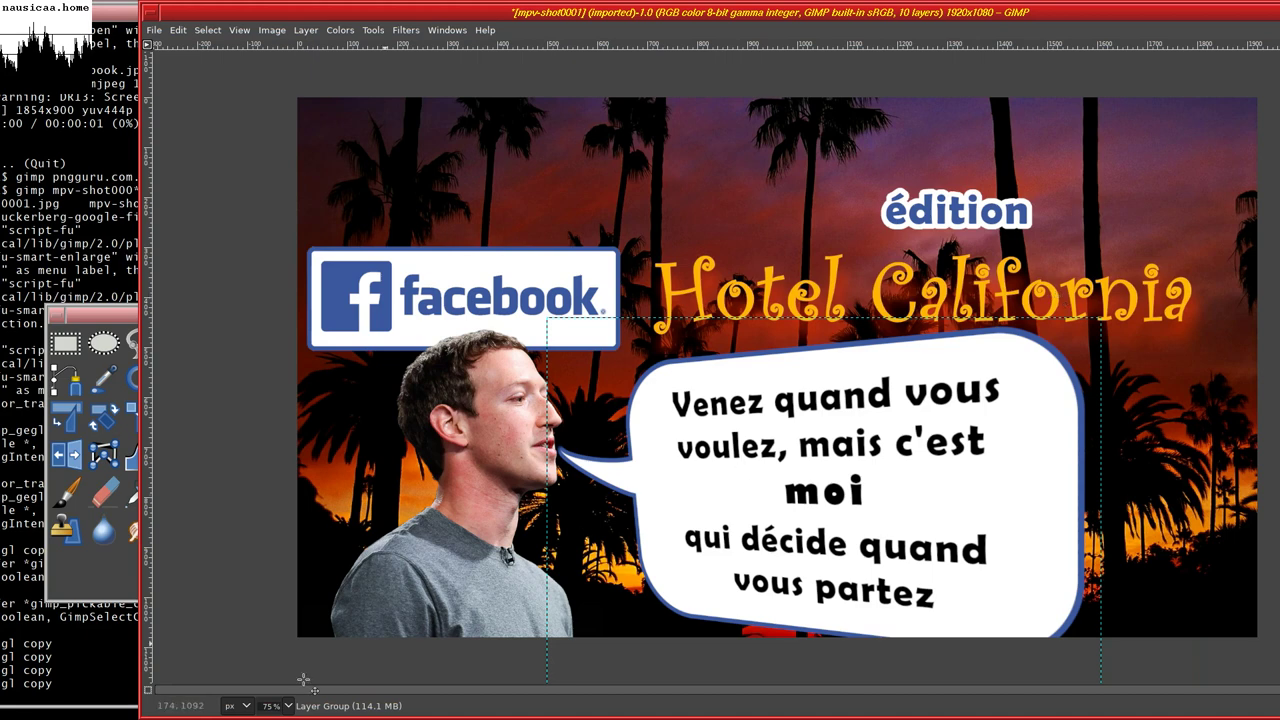
left_click(288, 706)
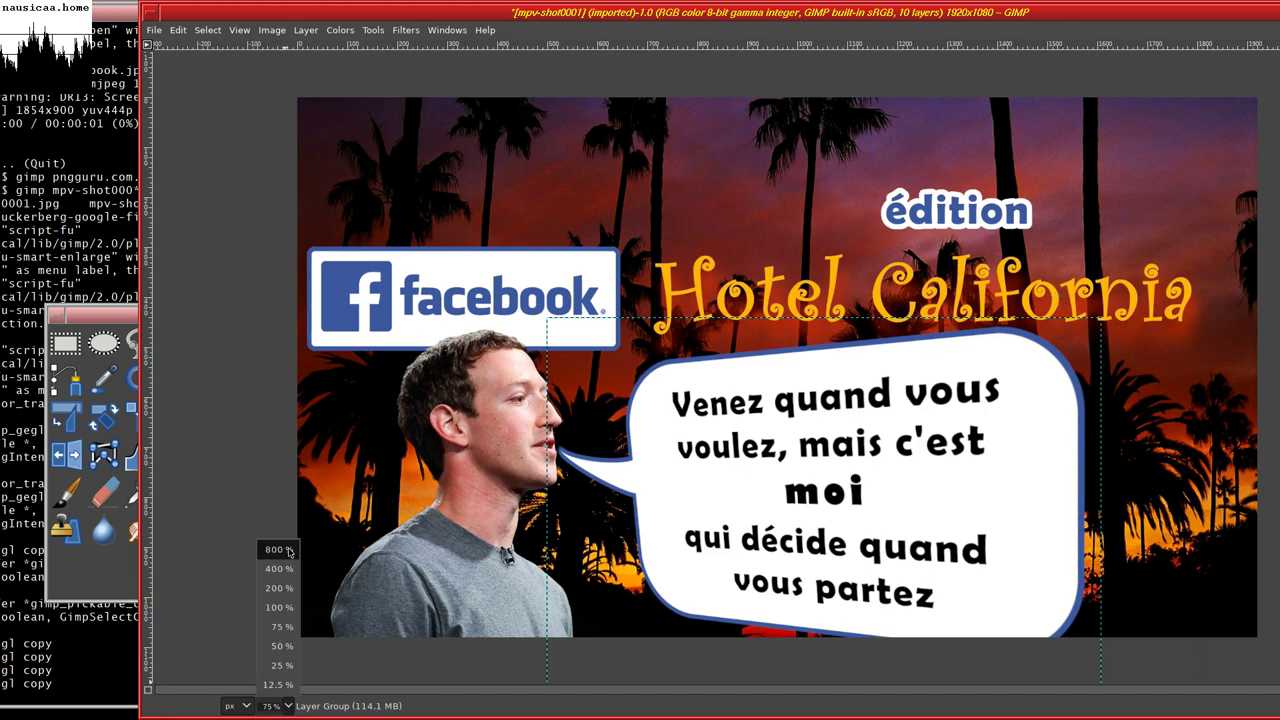
left_click(280, 549)
scroll(913, 378, "up", 10)
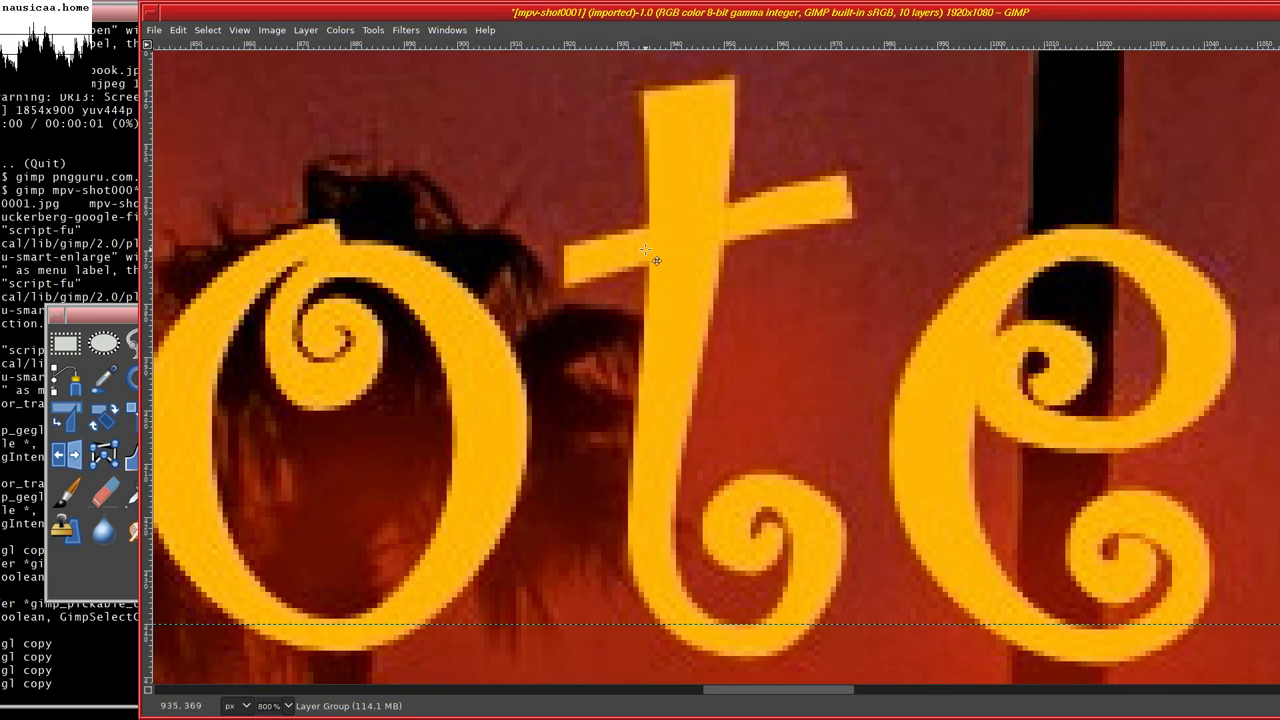
scroll(612, 372, "down", 4)
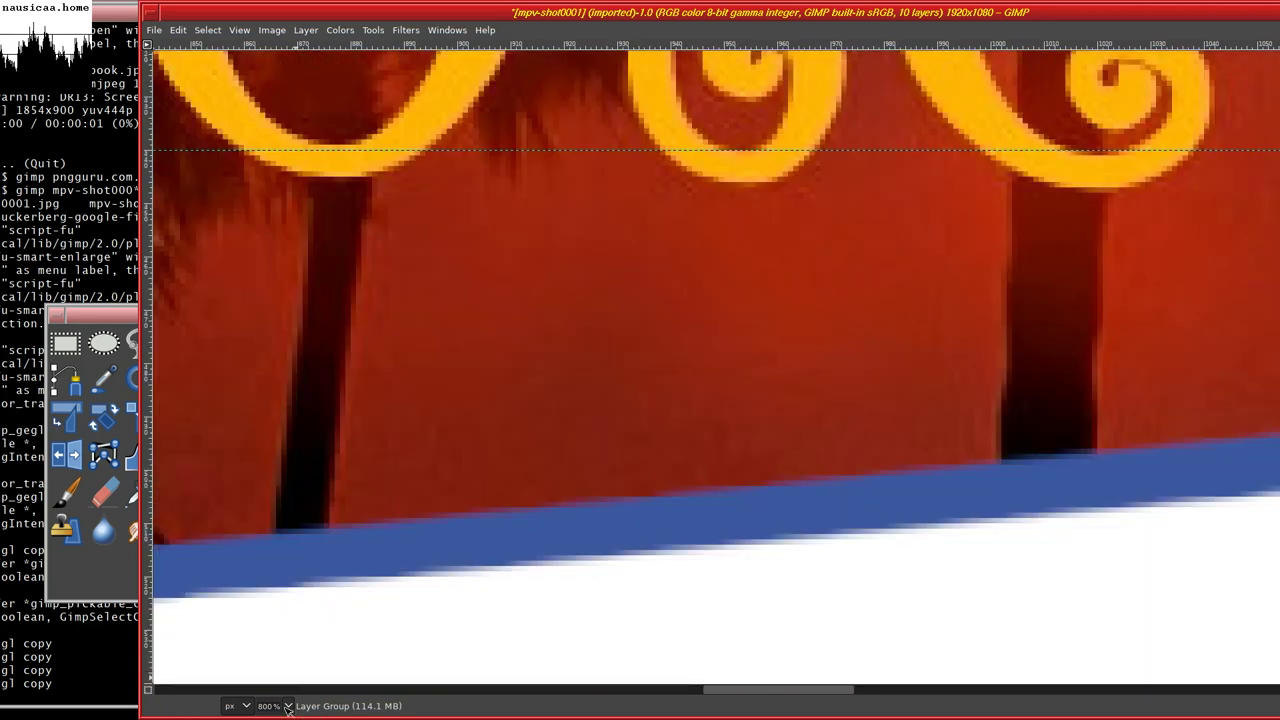
left_click(288, 706)
left_click(290, 632)
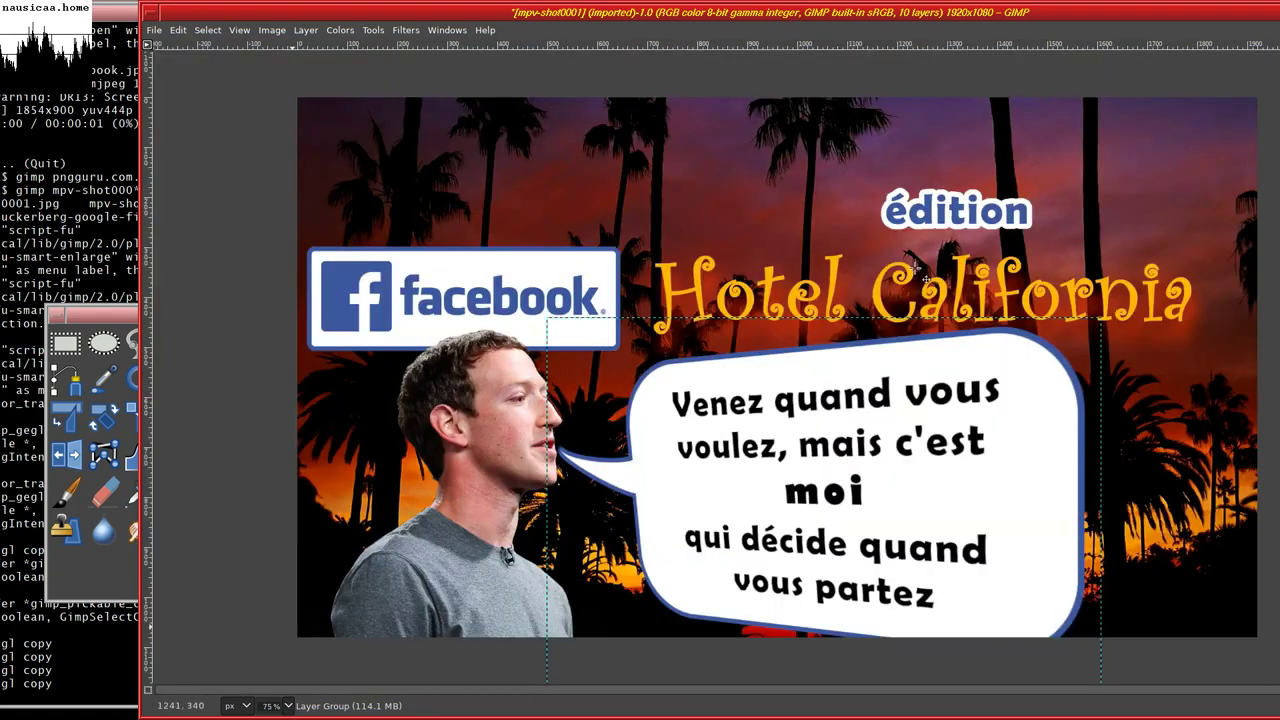
left_click_drag(240, 458, 368, 405)
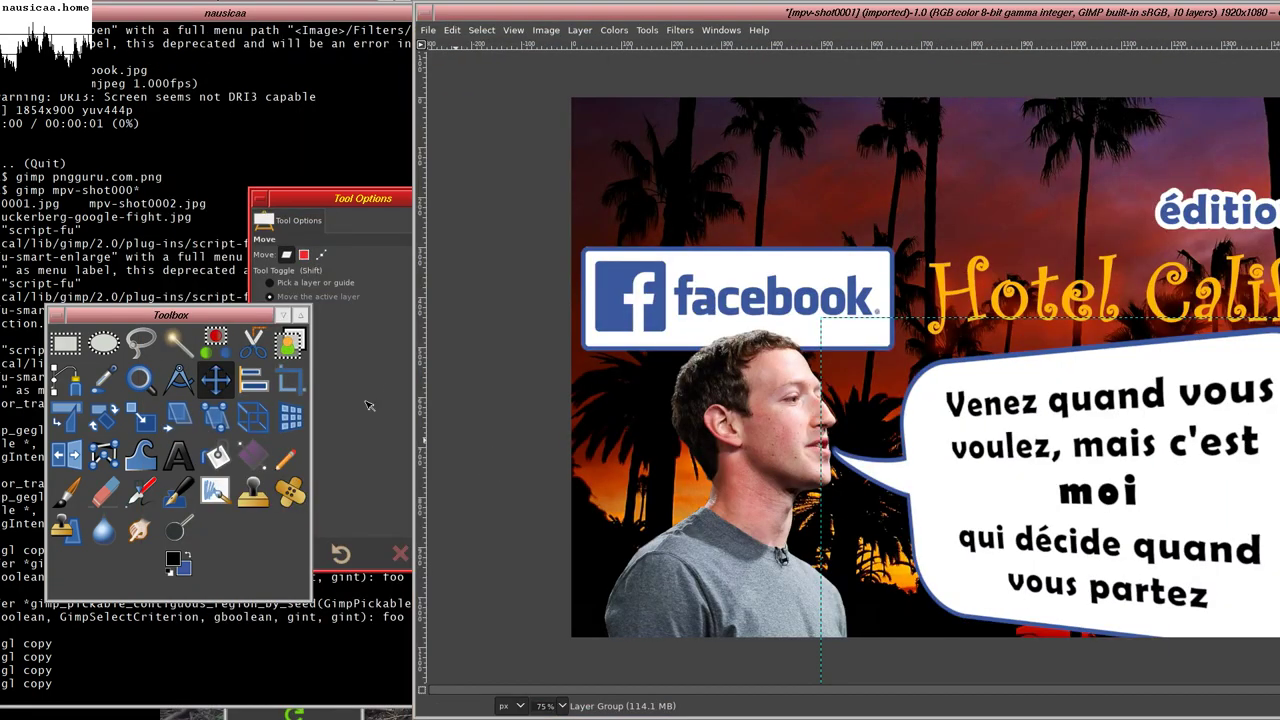
left_click_drag(368, 405, 476, 295)
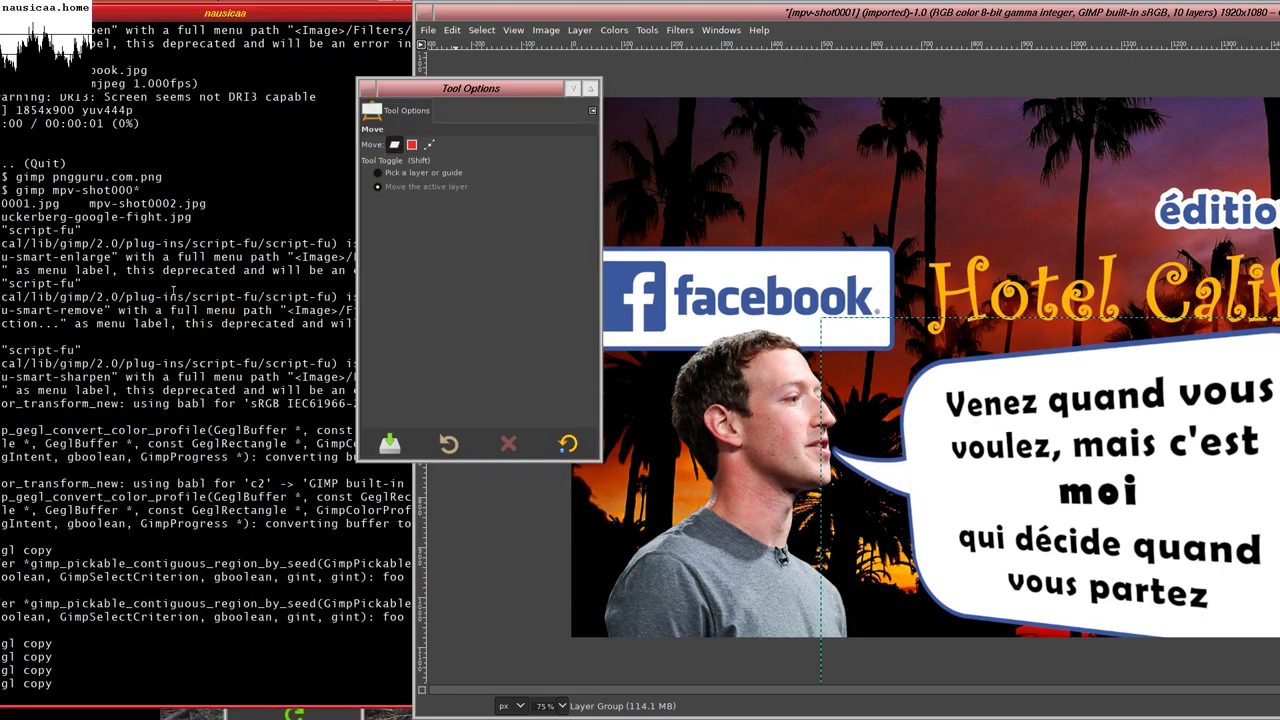
key("alt+Tab")
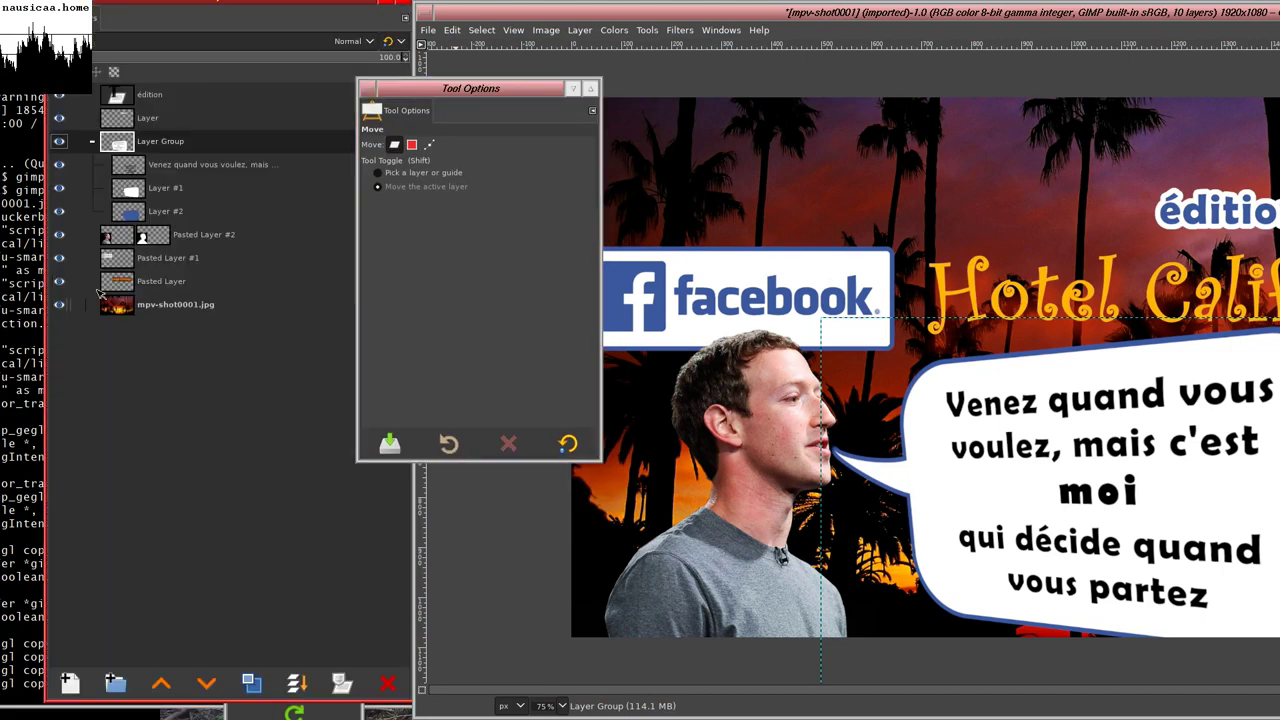
left_click(145, 305)
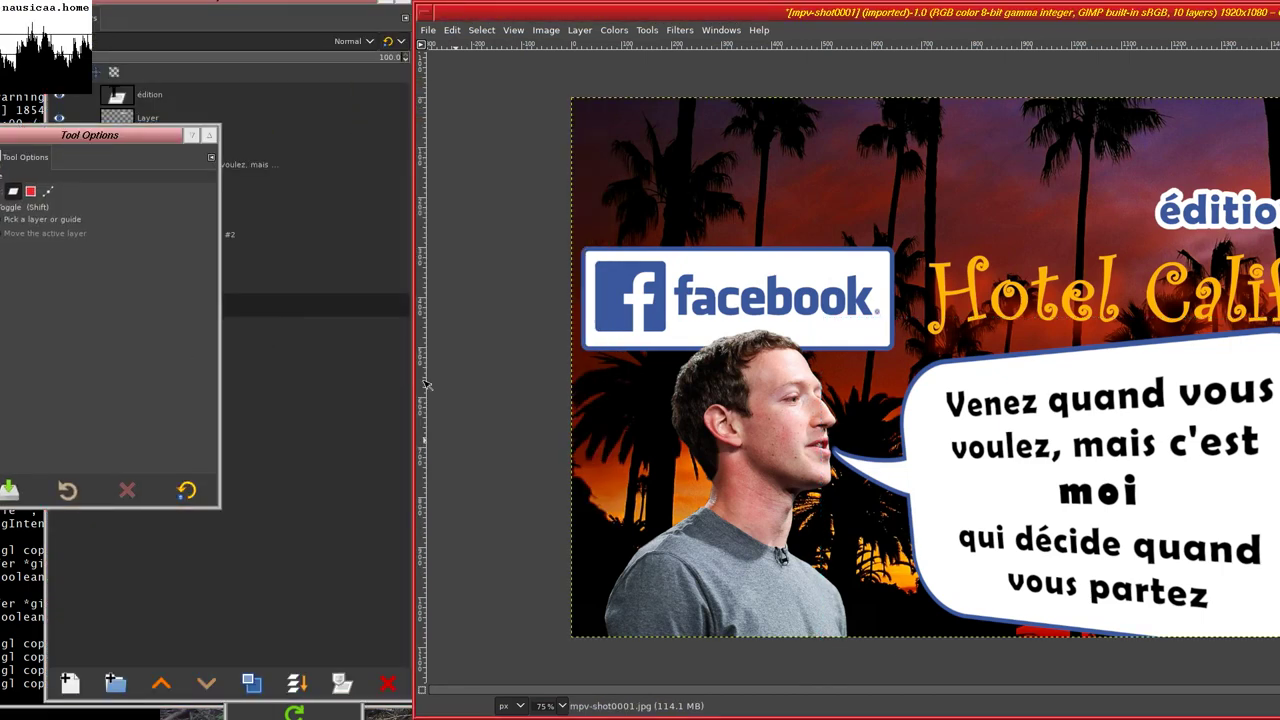
left_click_drag(139, 132, 263, 148)
key("super+Up")
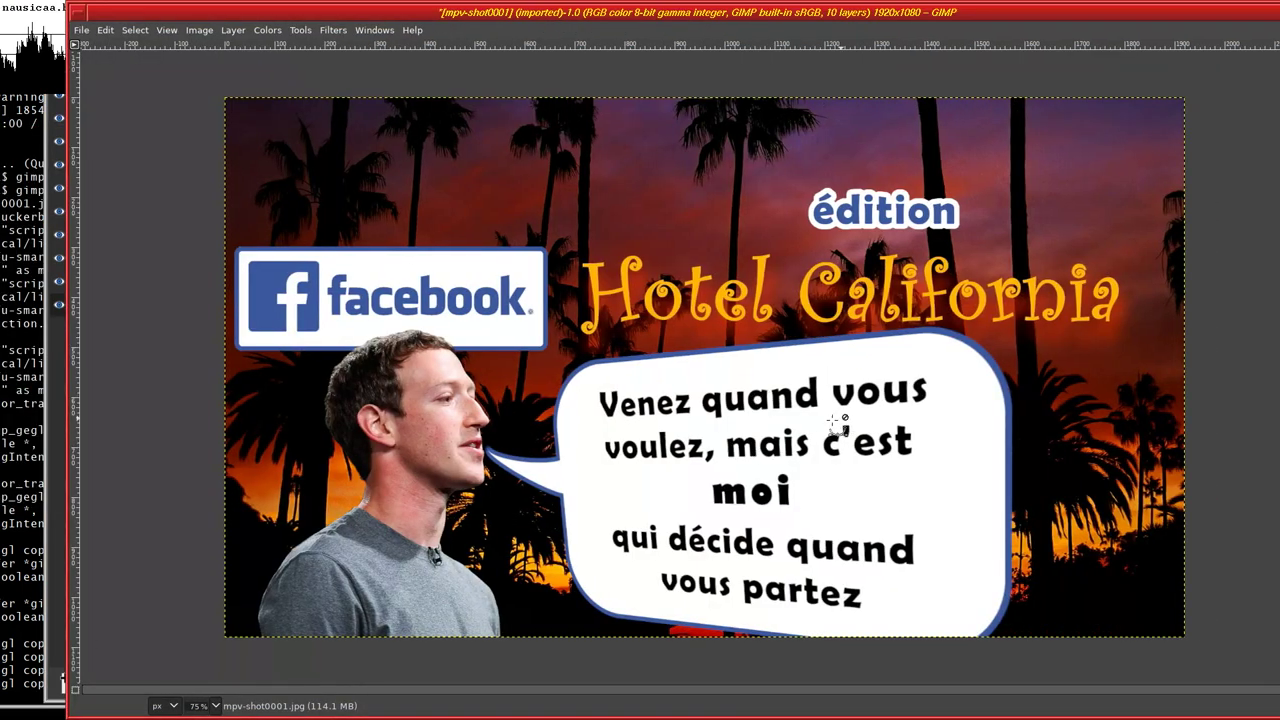
key("super+Down")
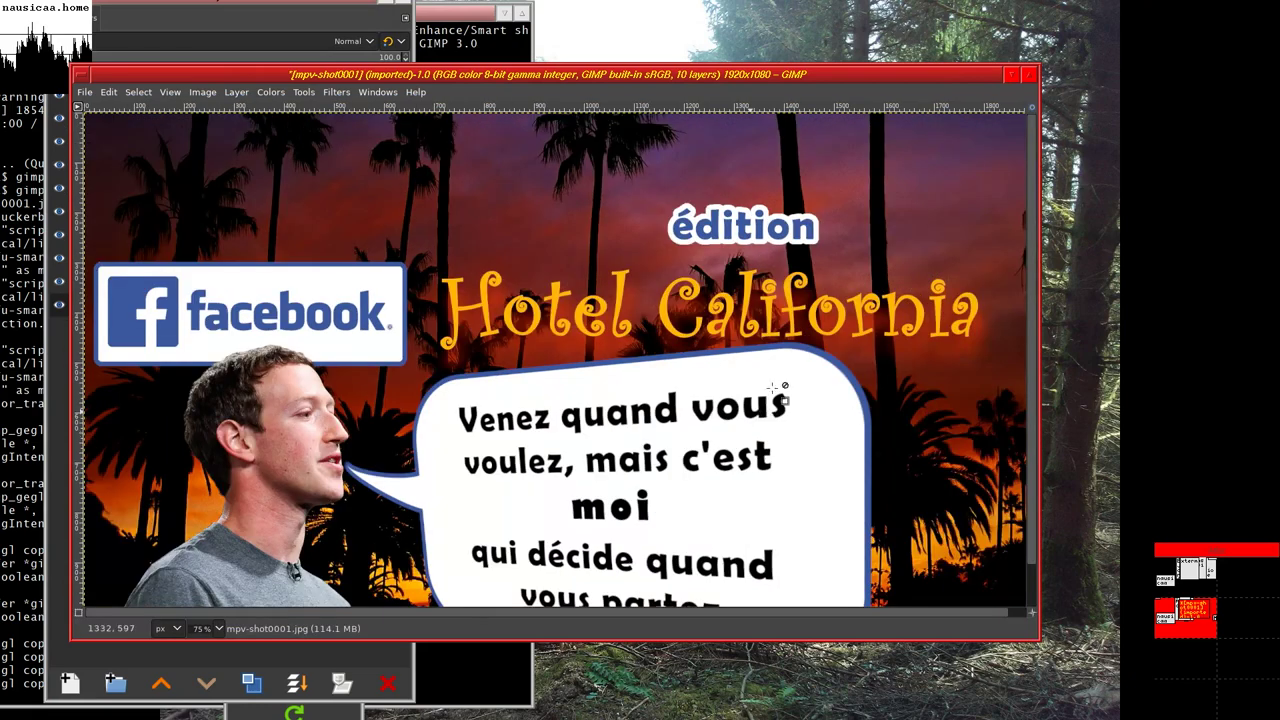
key("super+Up")
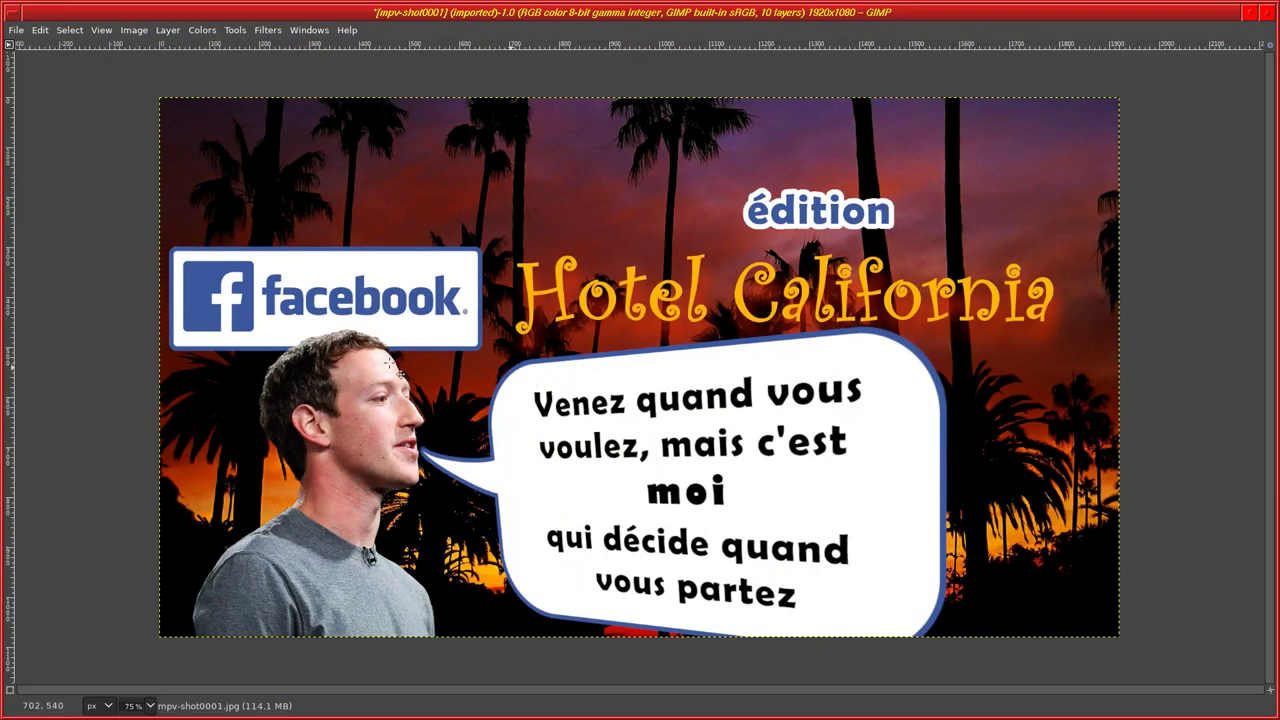
key("super+Down")
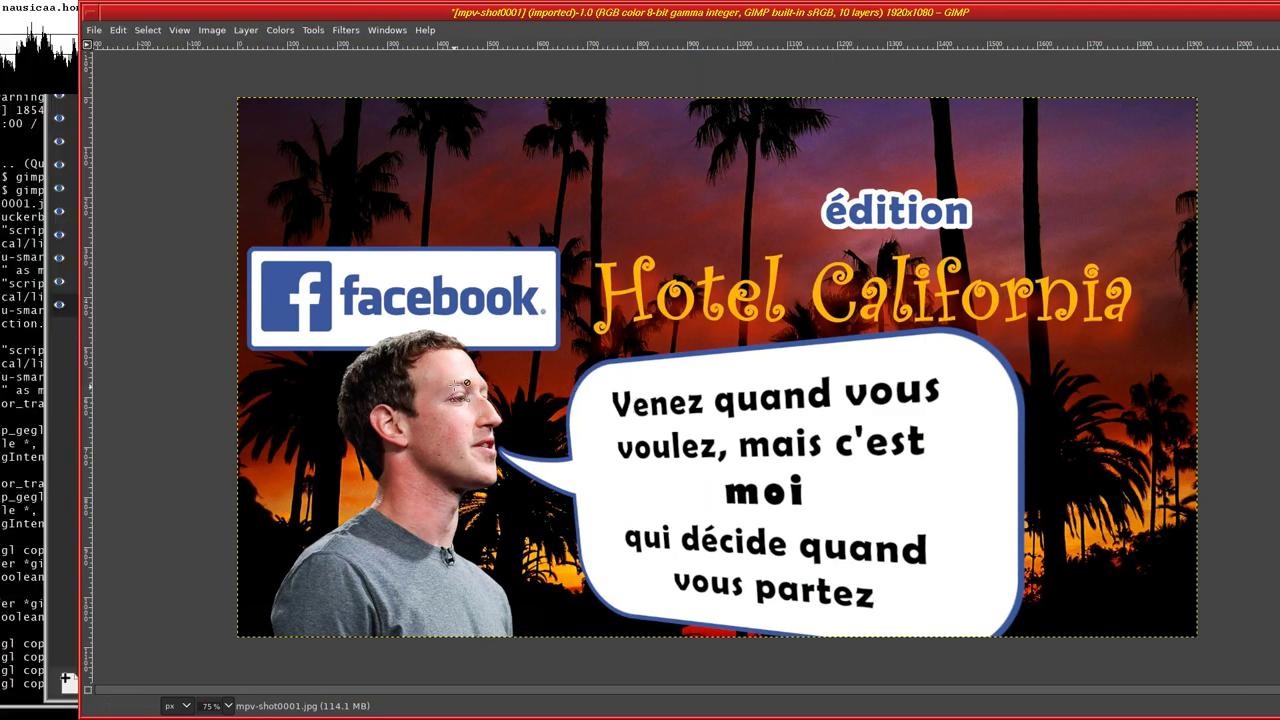
key("super+Down")
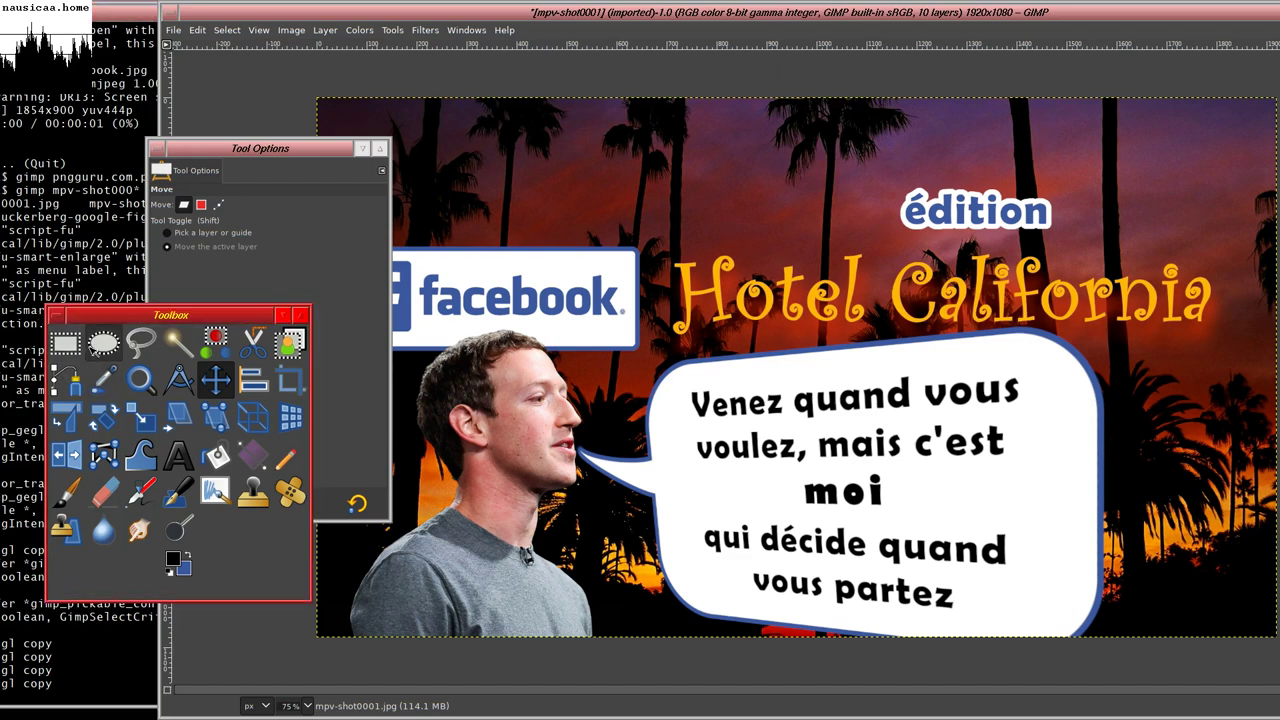
- Crop the poster to 1853 × 980, trimming a strip off the top and right
left_click(318, 60)
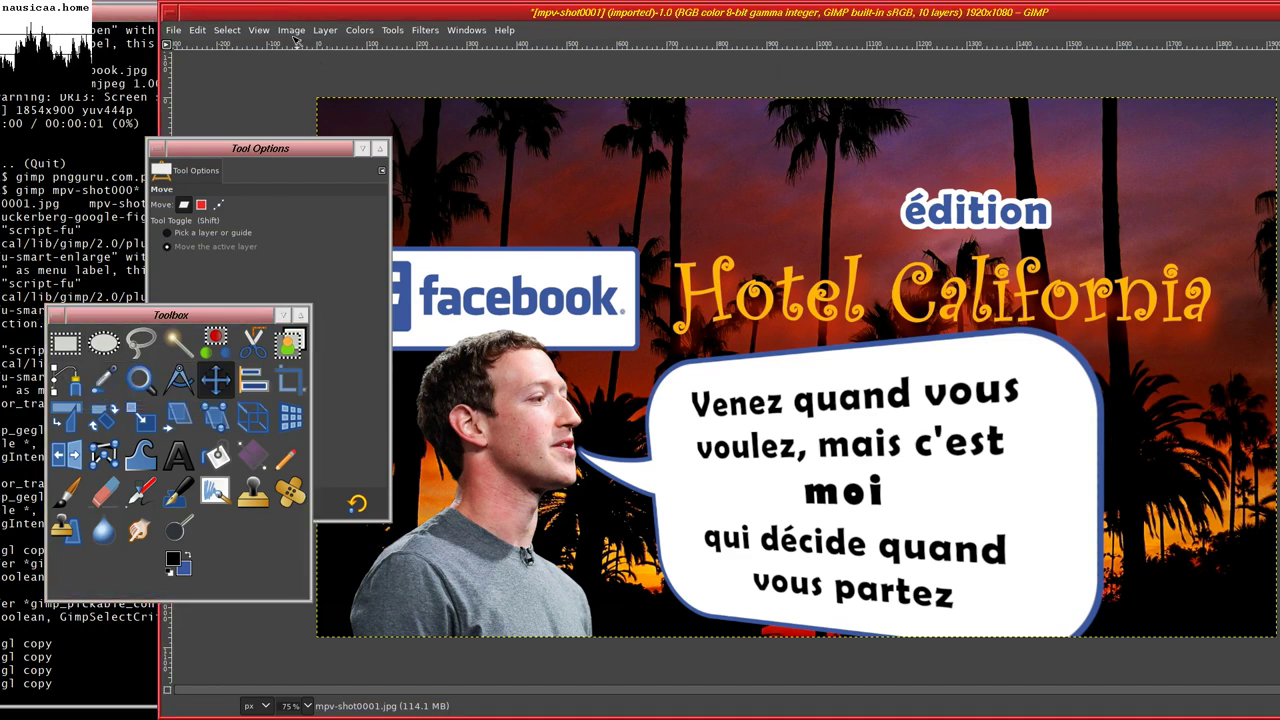
left_click(293, 32)
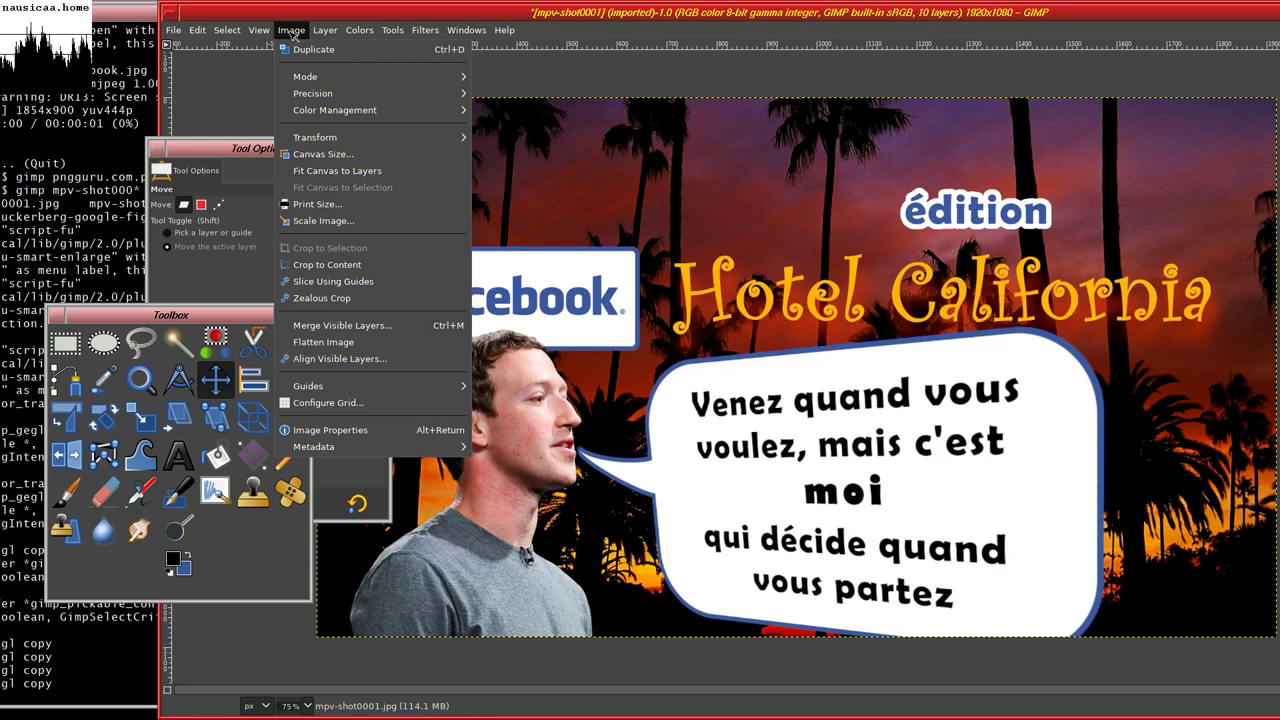
left_click(258, 570)
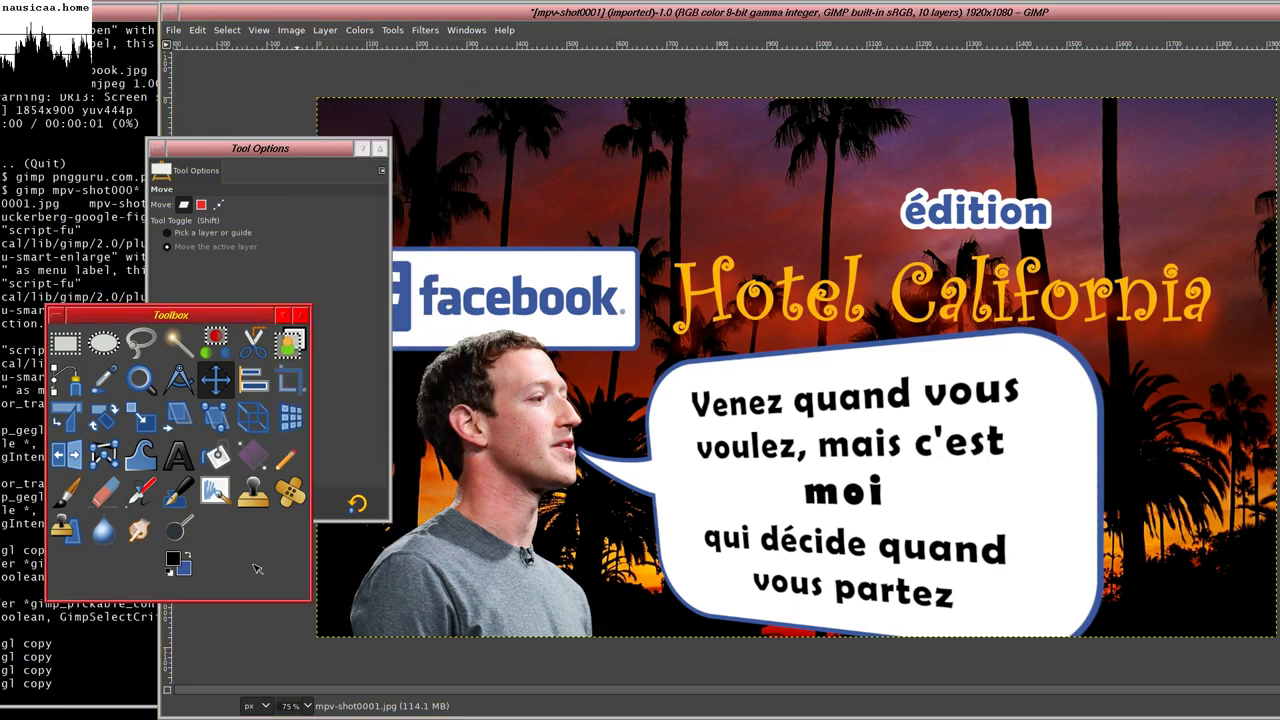
left_click(290, 381)
left_click(315, 243)
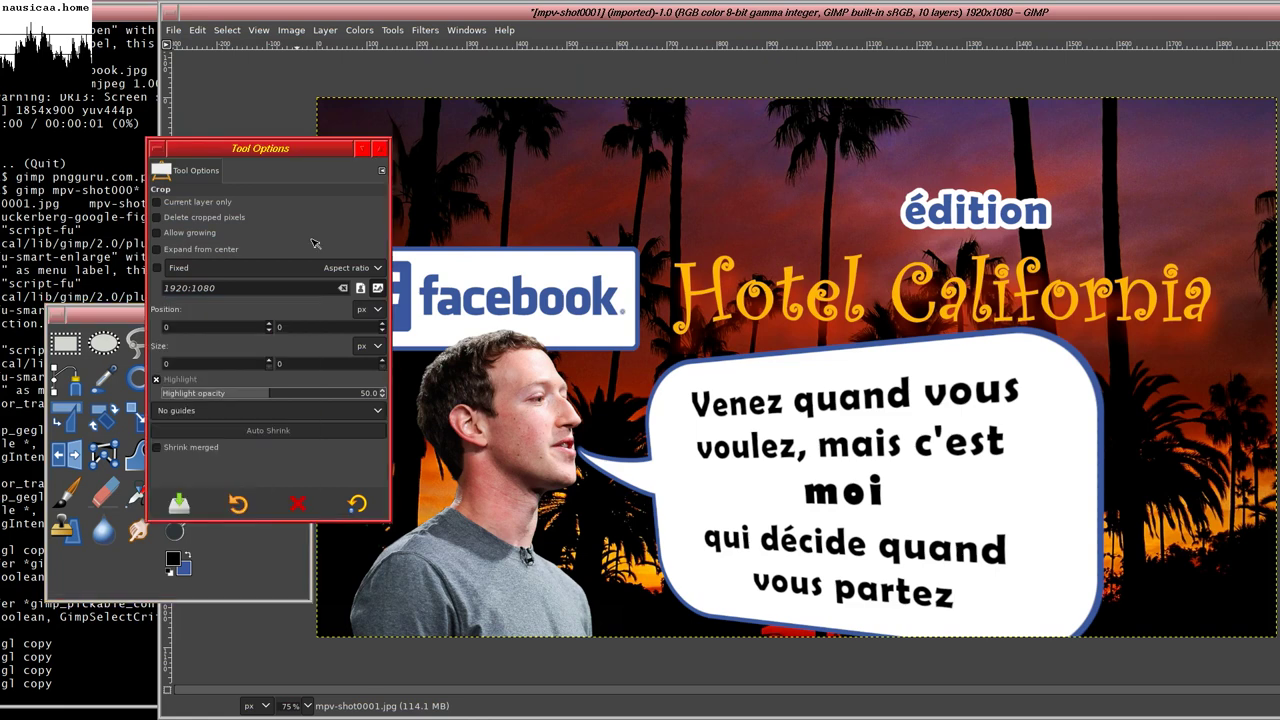
key("F11")
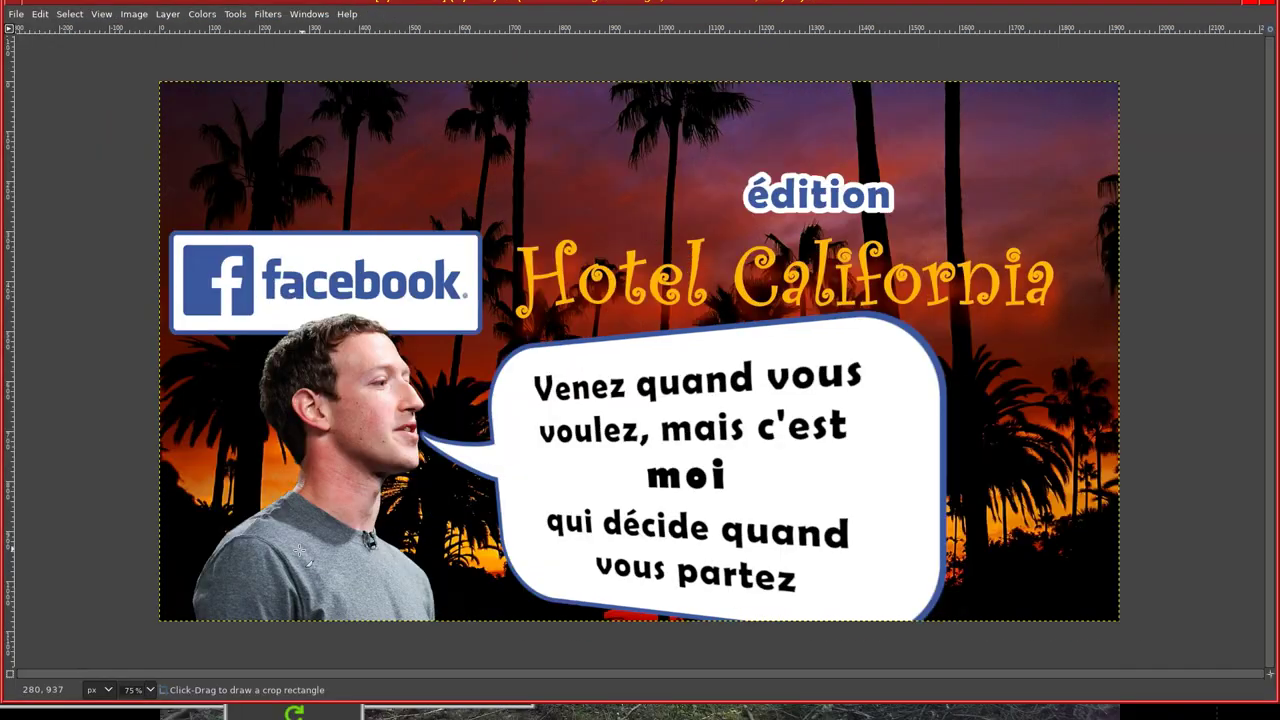
left_click_drag(1104, 620, 1013, 165)
left_click_drag(487, 103, 160, 105)
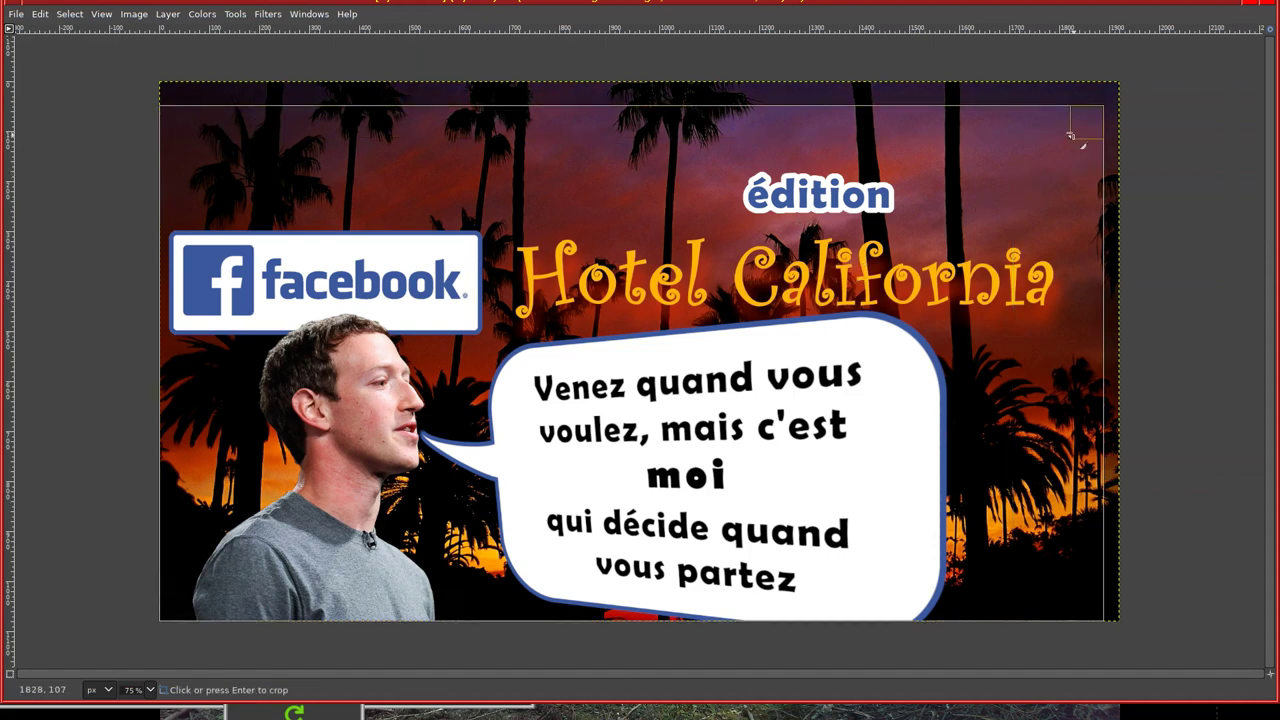
mouse_move(1085, 130)
left_mouse_down()
mouse_move(1080, 152)
mouse_move(1066, 152)
left_mouse_up()
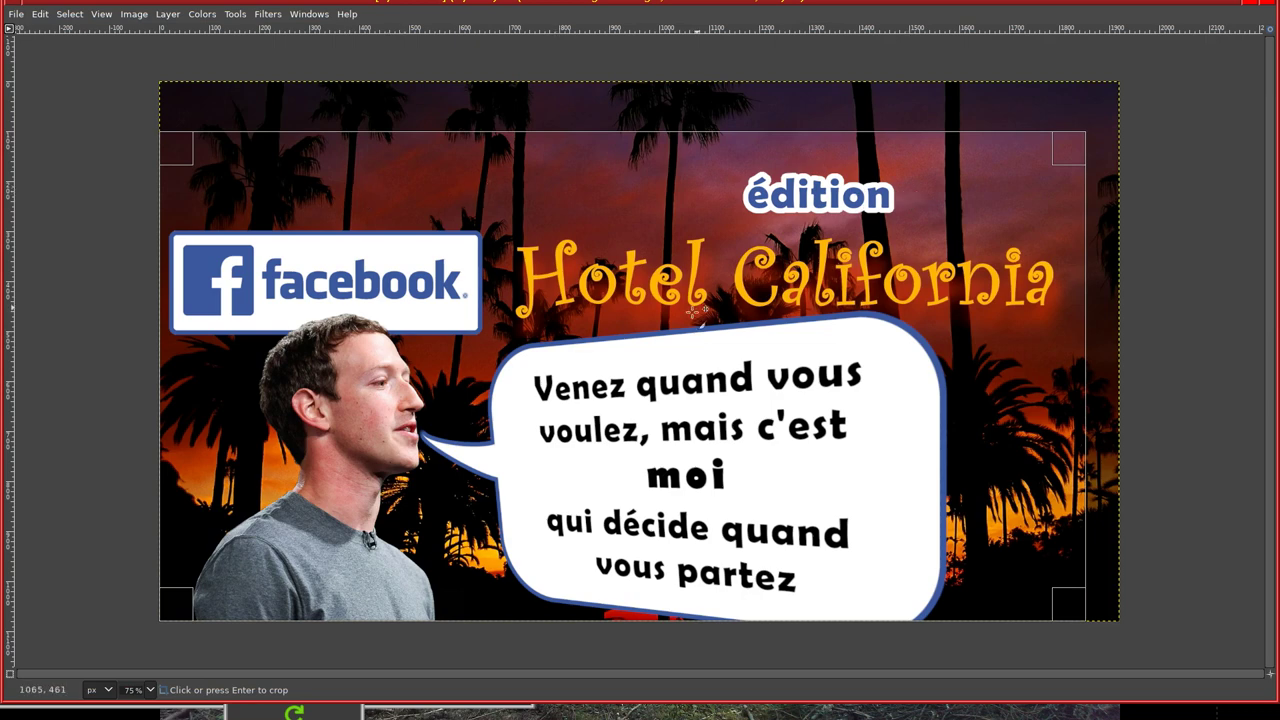
left_click(693, 310)
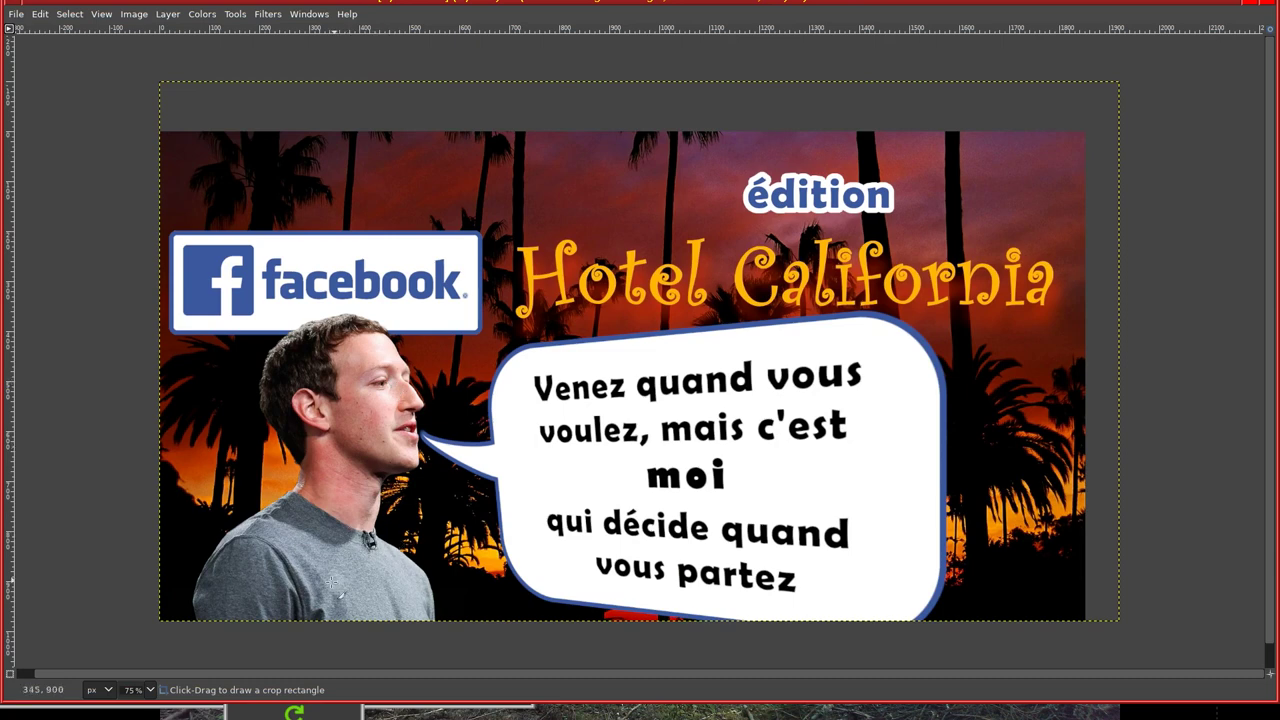
- Leave fullscreen and rearrange the crop settings, tools window and docks
key("F11")
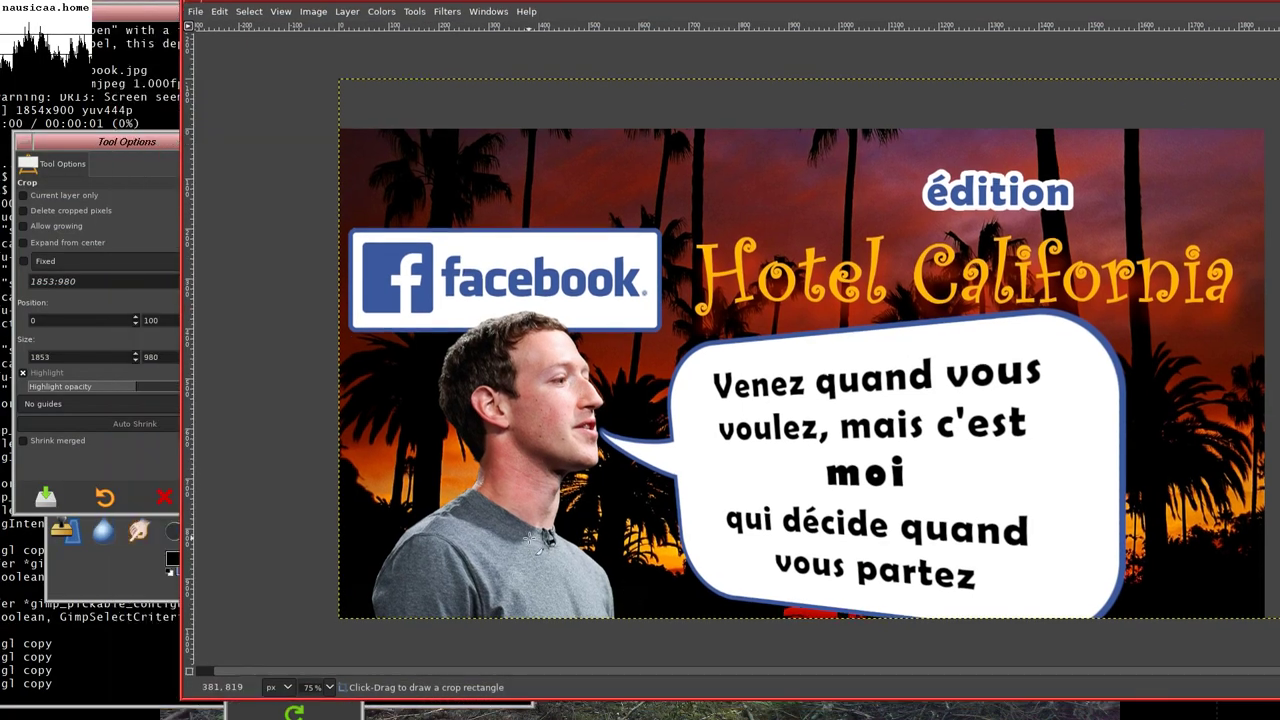
mouse_move(52, 382)
left_mouse_down()
mouse_move(289, 394)
mouse_move(60, 244)
left_mouse_up()
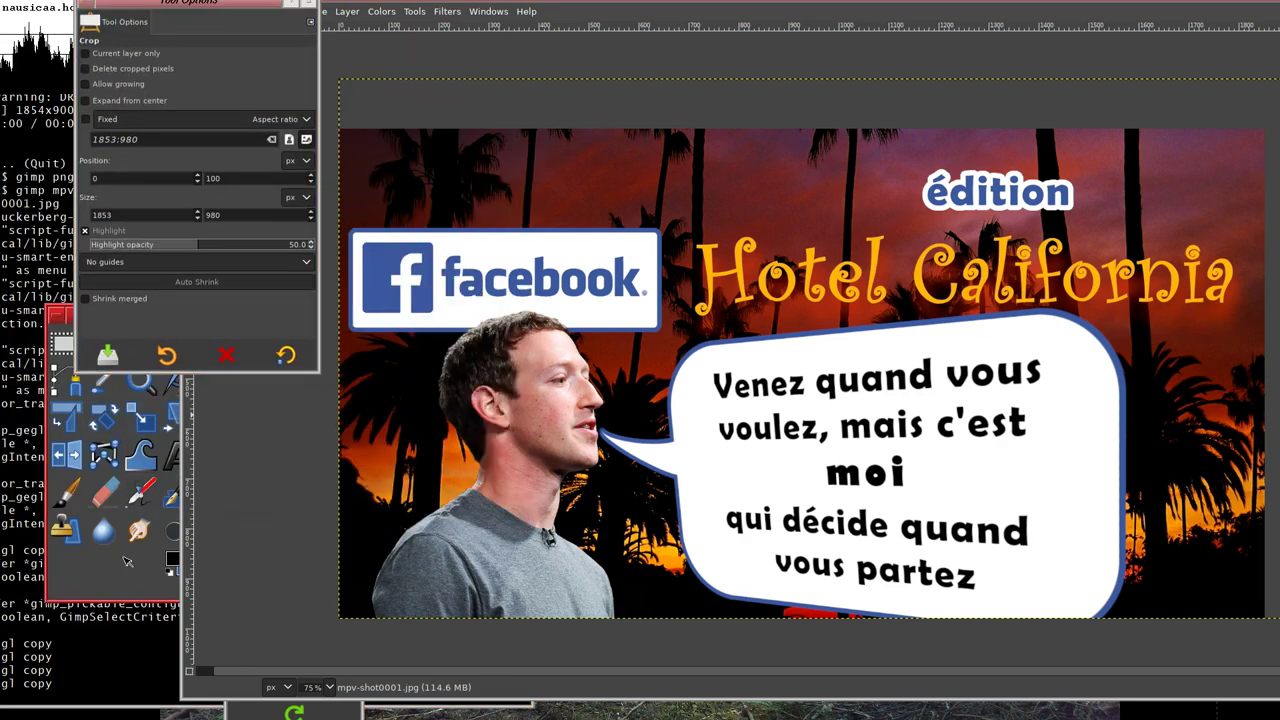
left_click_drag(178, 528, 132, 546)
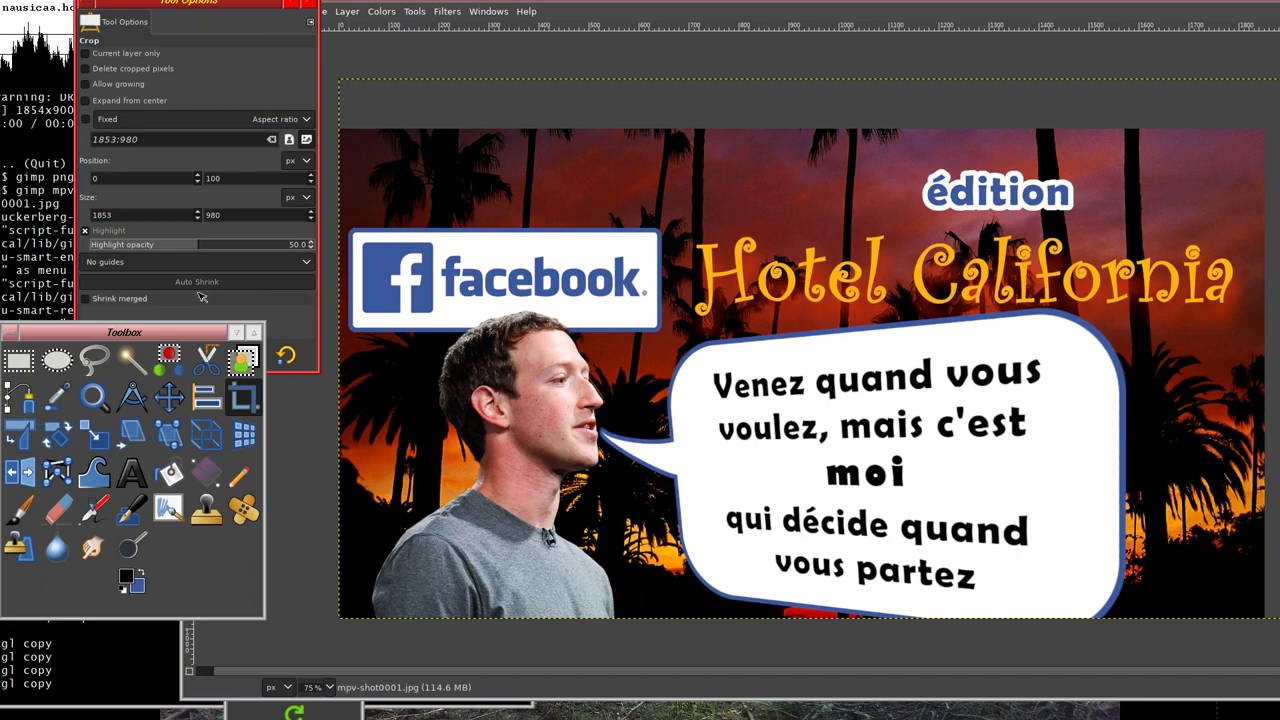
left_click_drag(143, 274, 637, 513)
key("Escape")
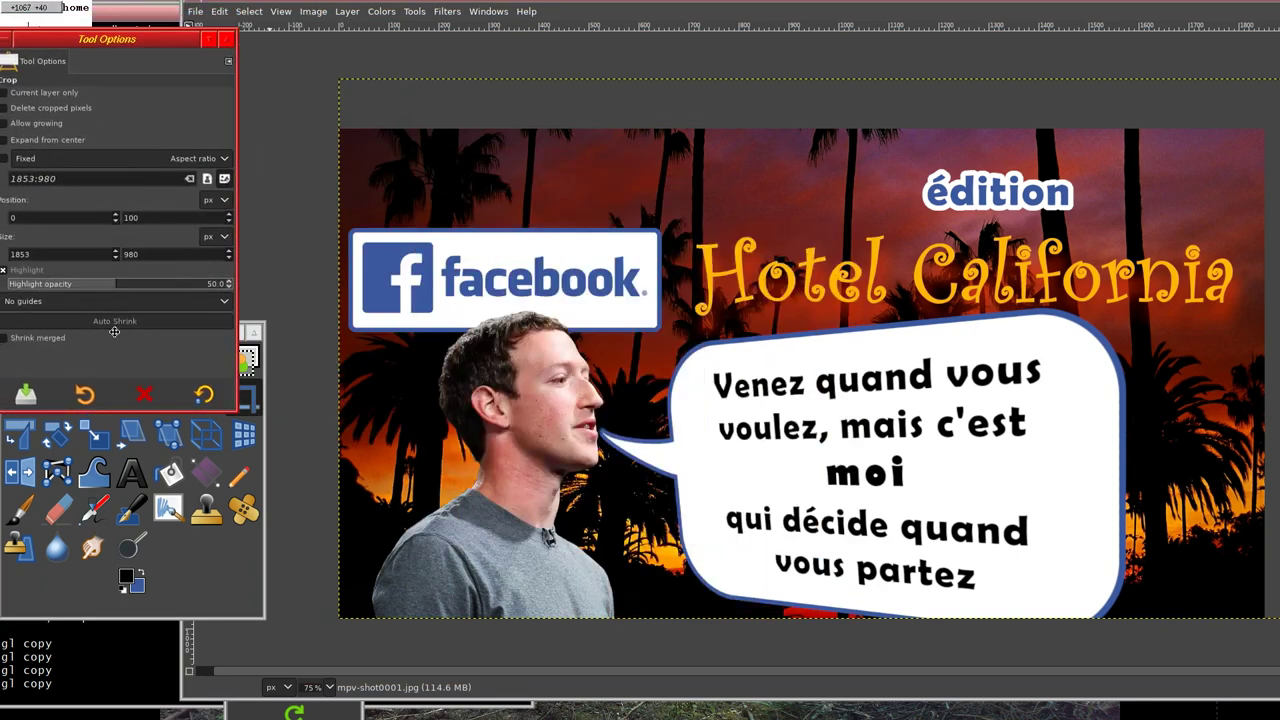
left_click(137, 308)
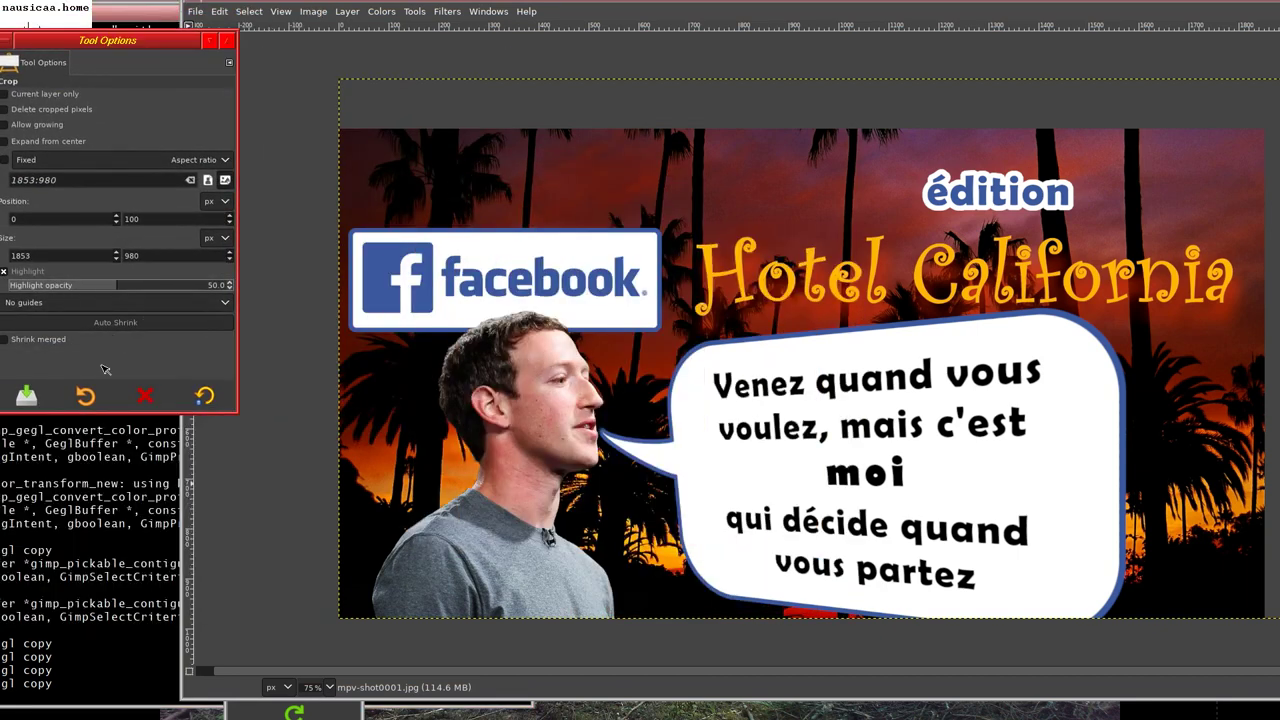
key("Tab")
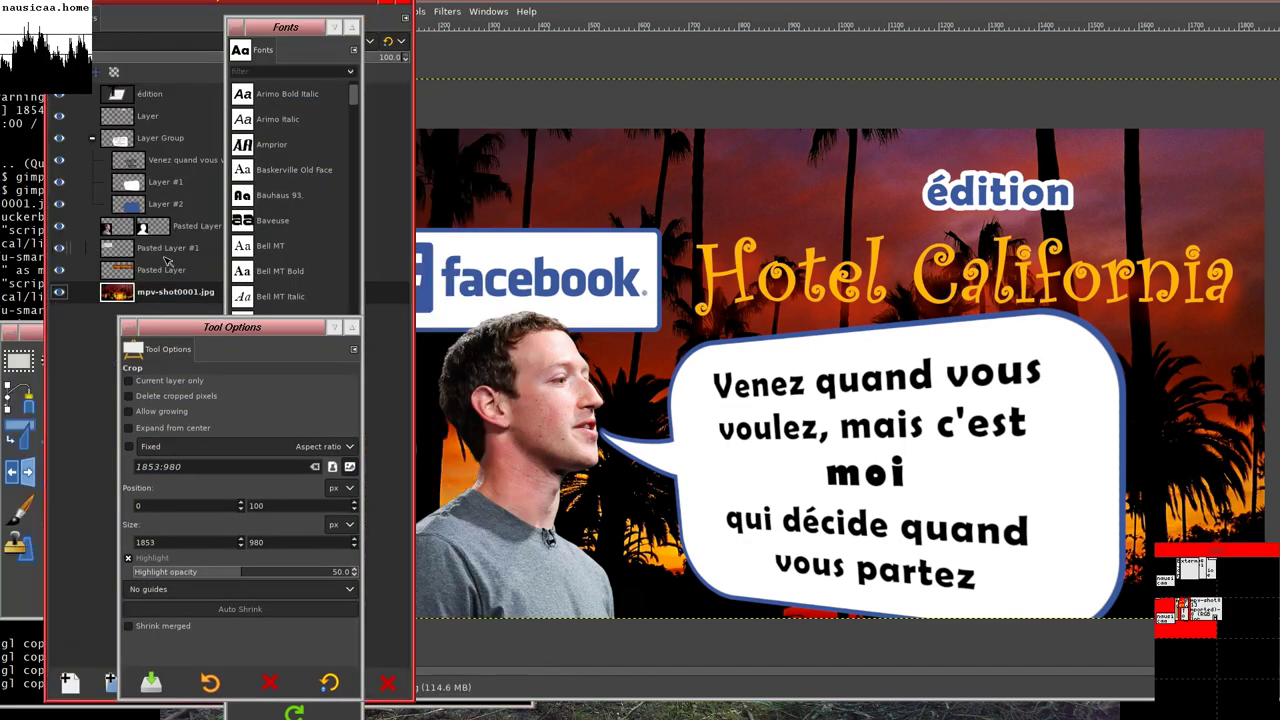
- Add a transparent 1853×980 Layer #3 at 47 opacity and place it above Pasted Layer #2
left_click(195, 255)
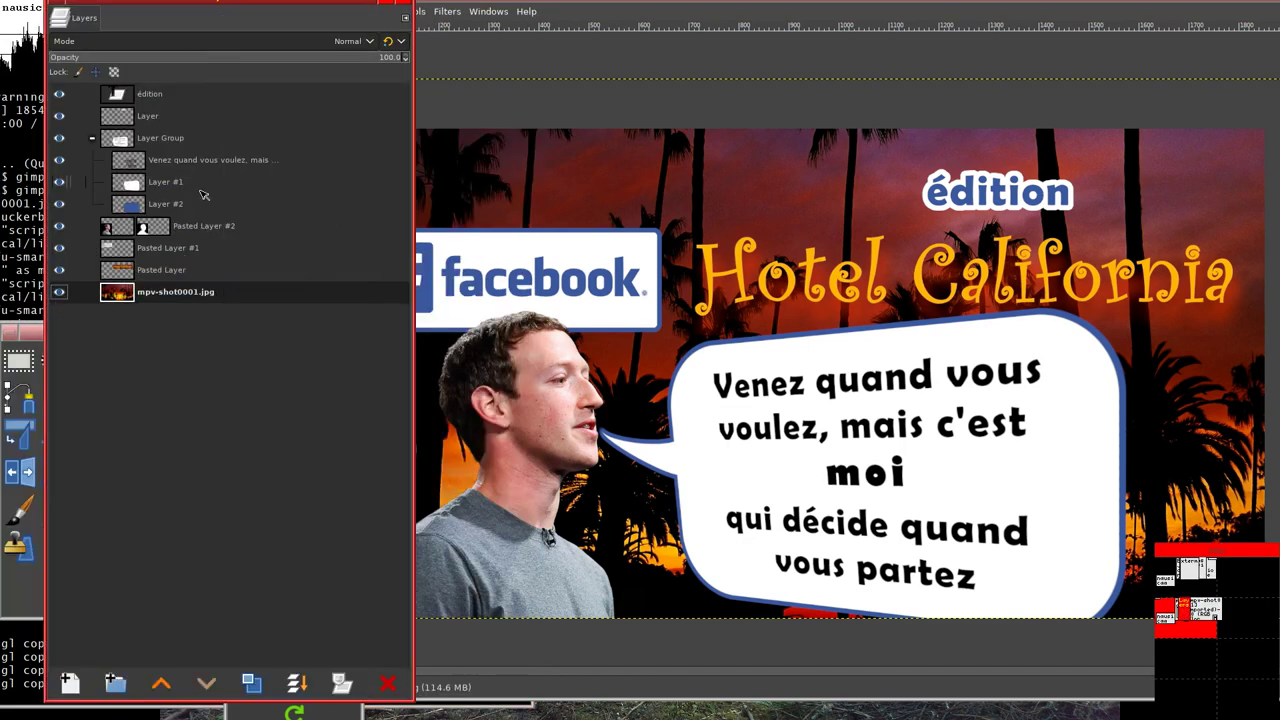
left_click(69, 683)
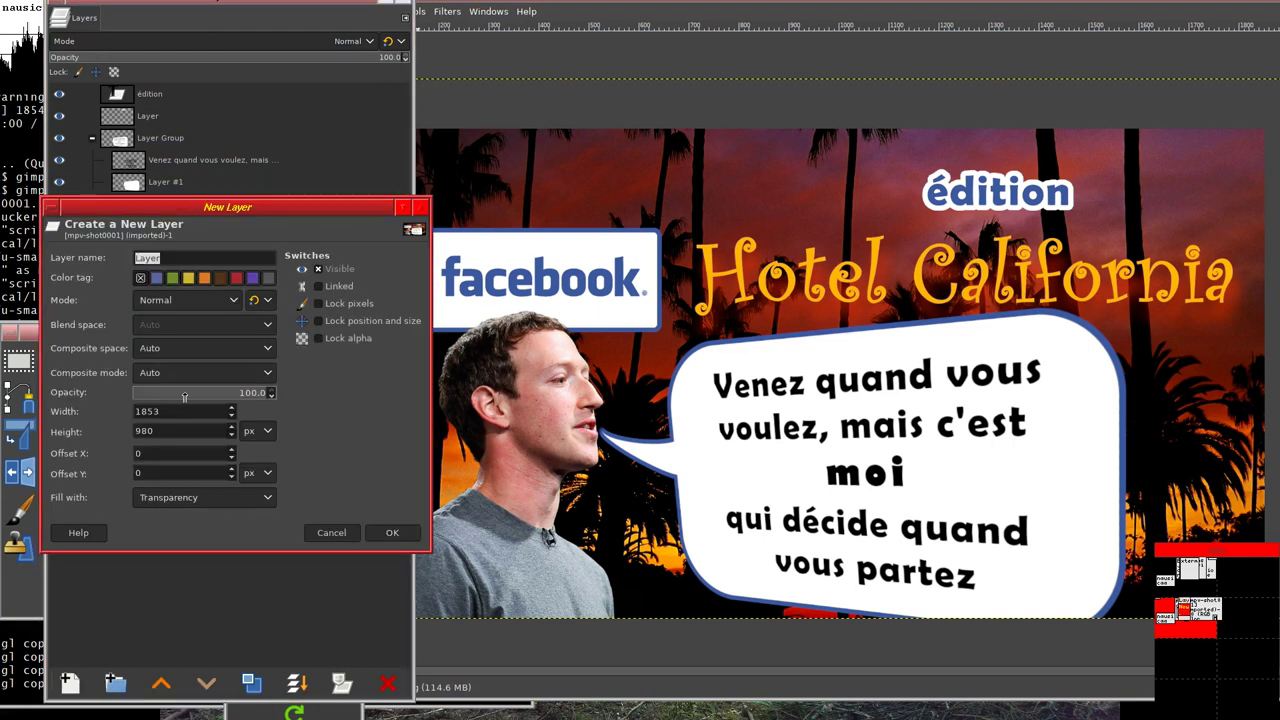
left_click(185, 396)
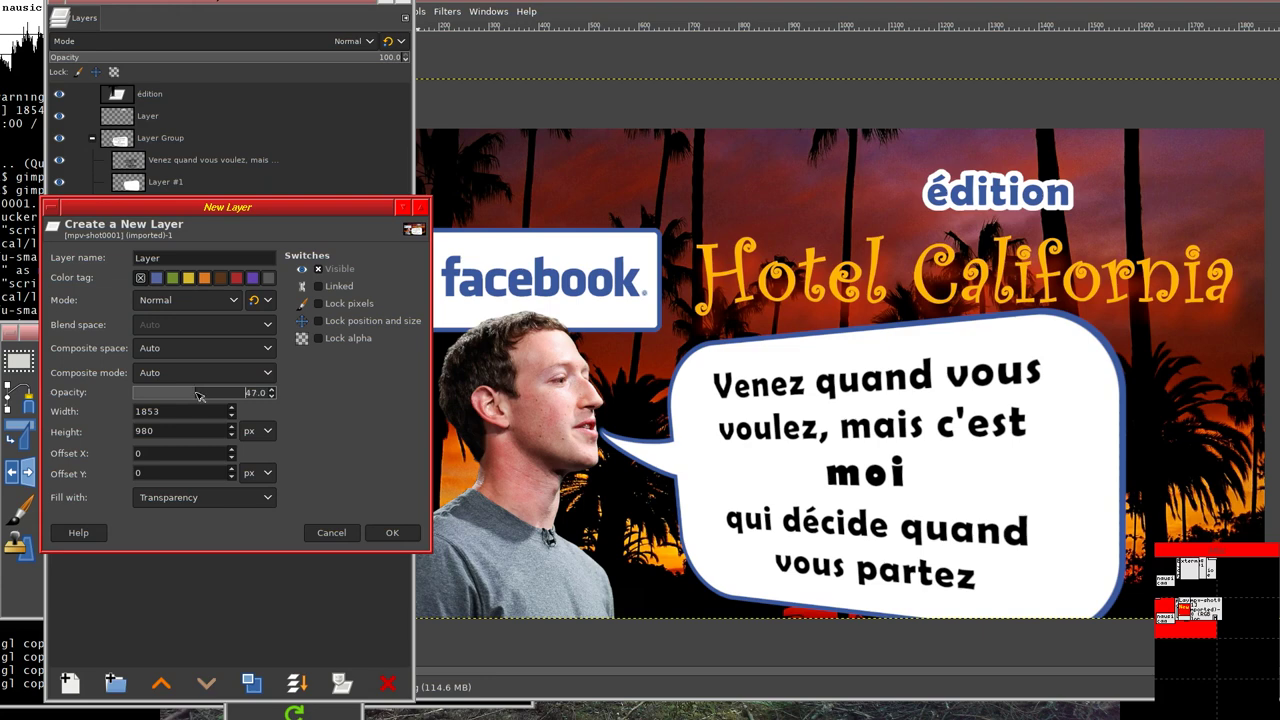
left_click(392, 532)
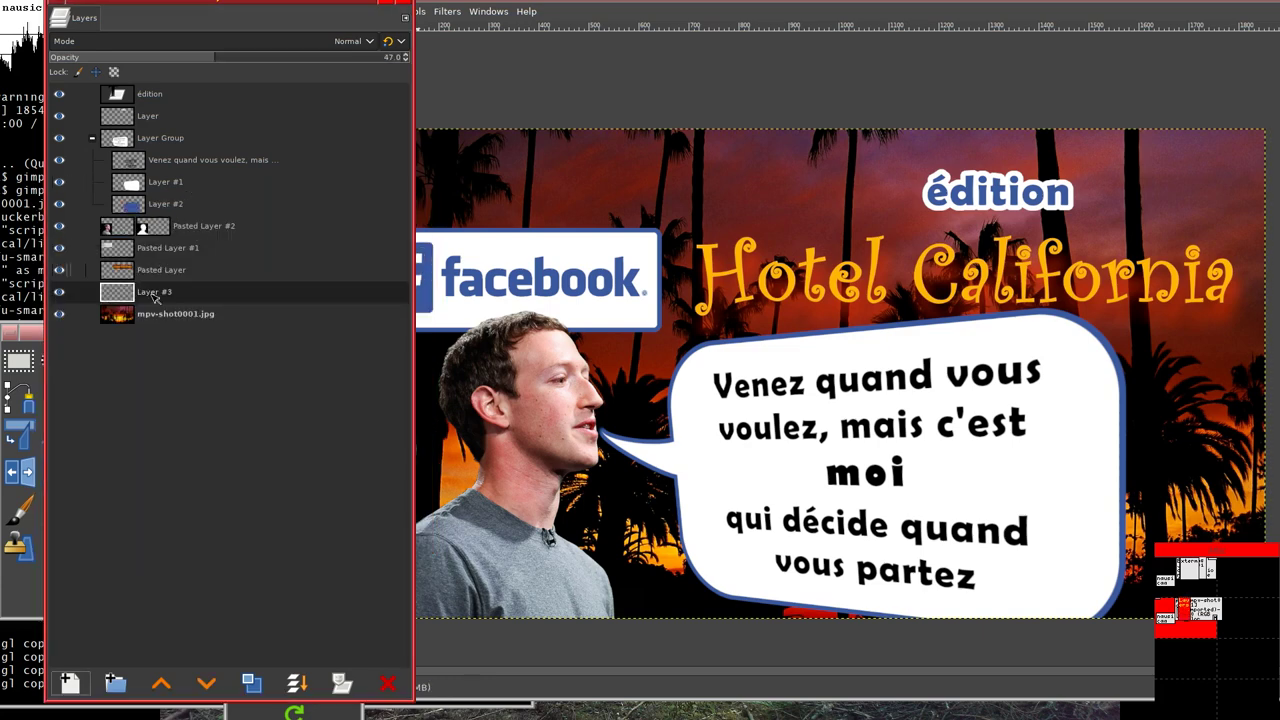
left_click_drag(118, 296, 110, 224)
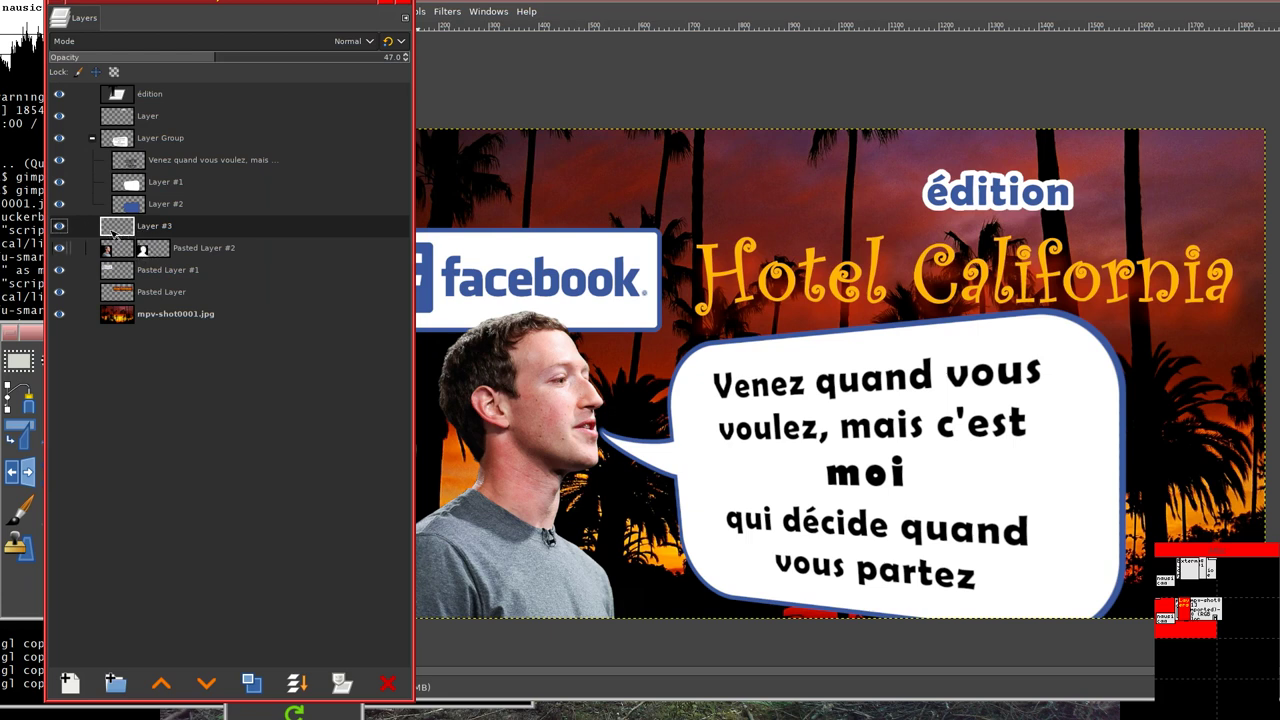
right_click(113, 231)
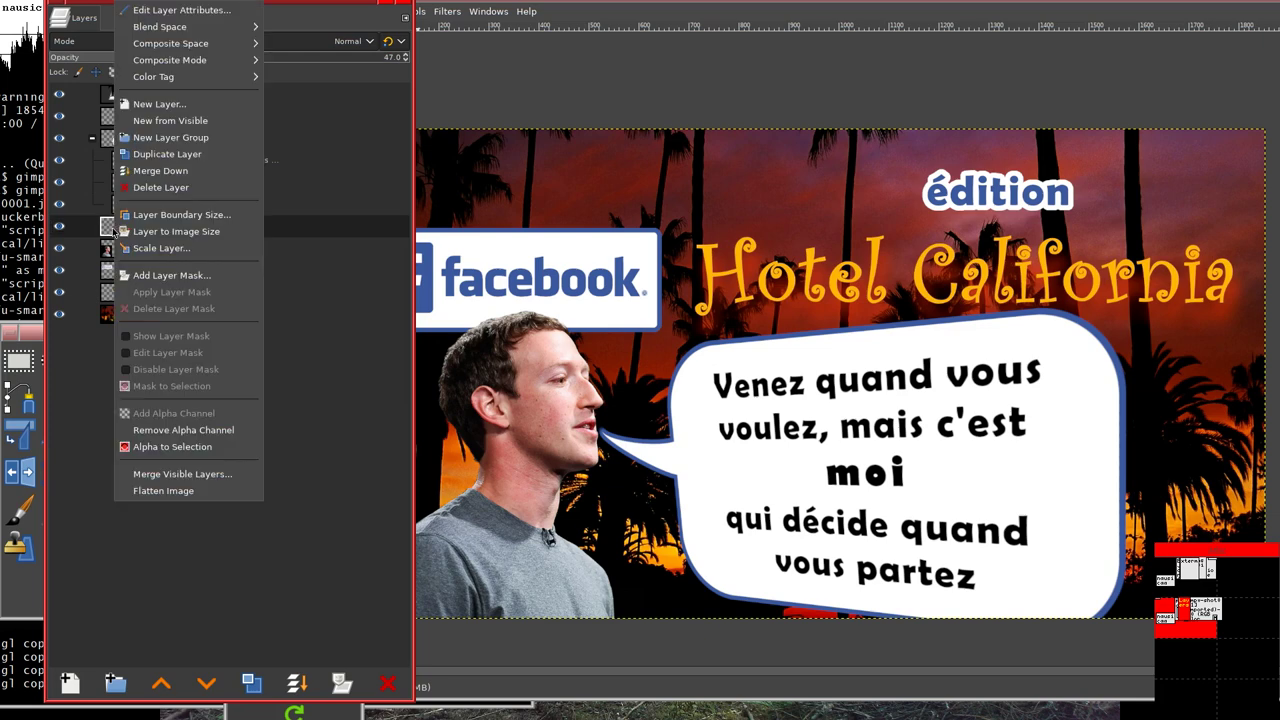
- Add a layer mask to Layer #3
left_click(195, 274)
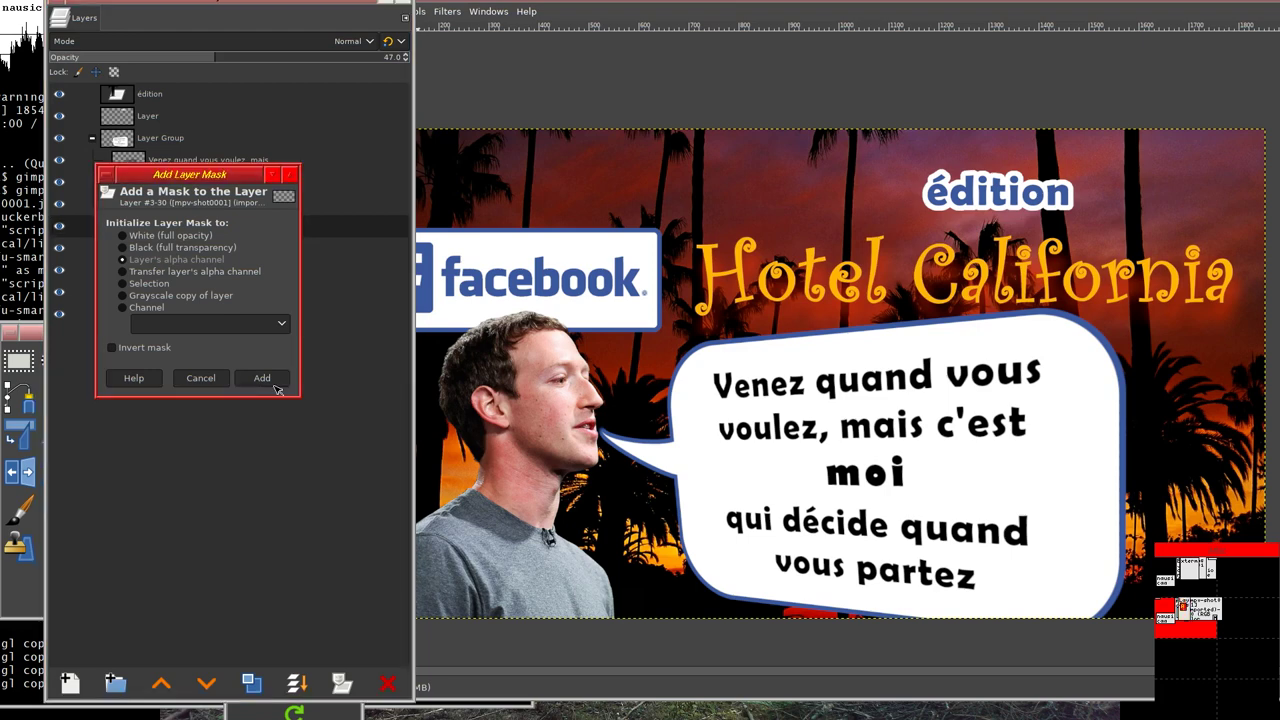
left_click(275, 384)
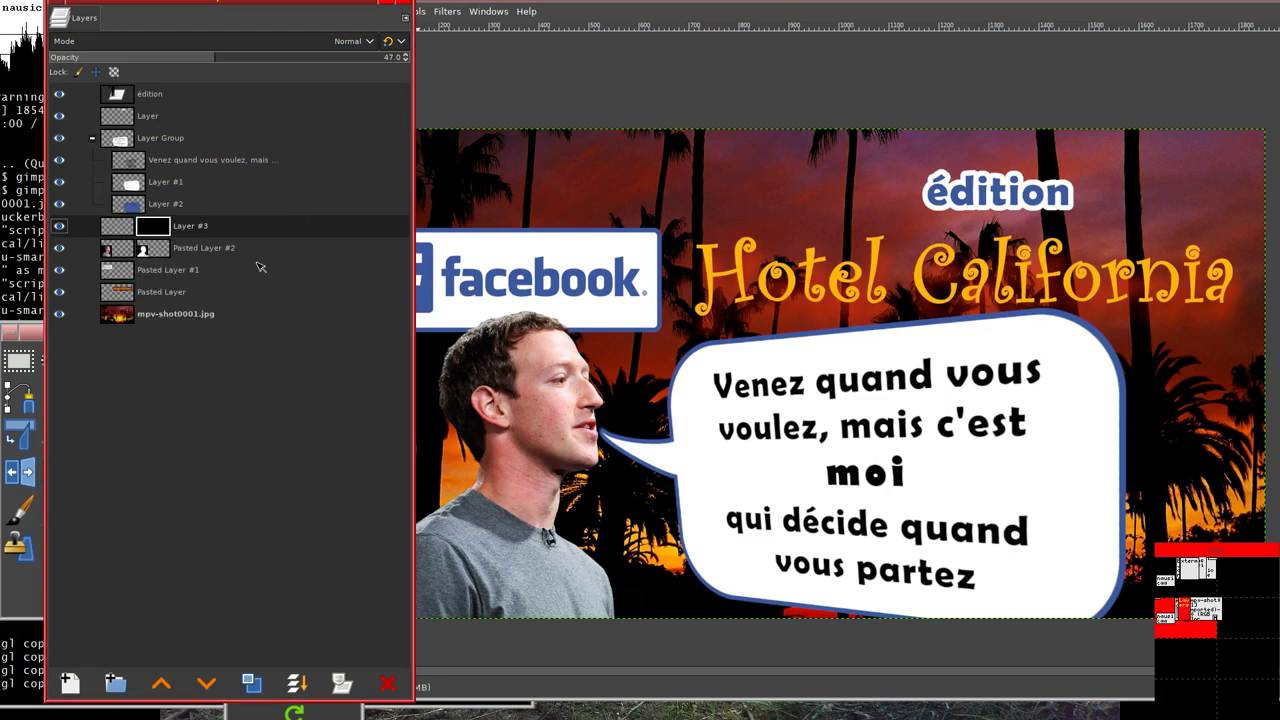
left_click(154, 252)
right_click(154, 252)
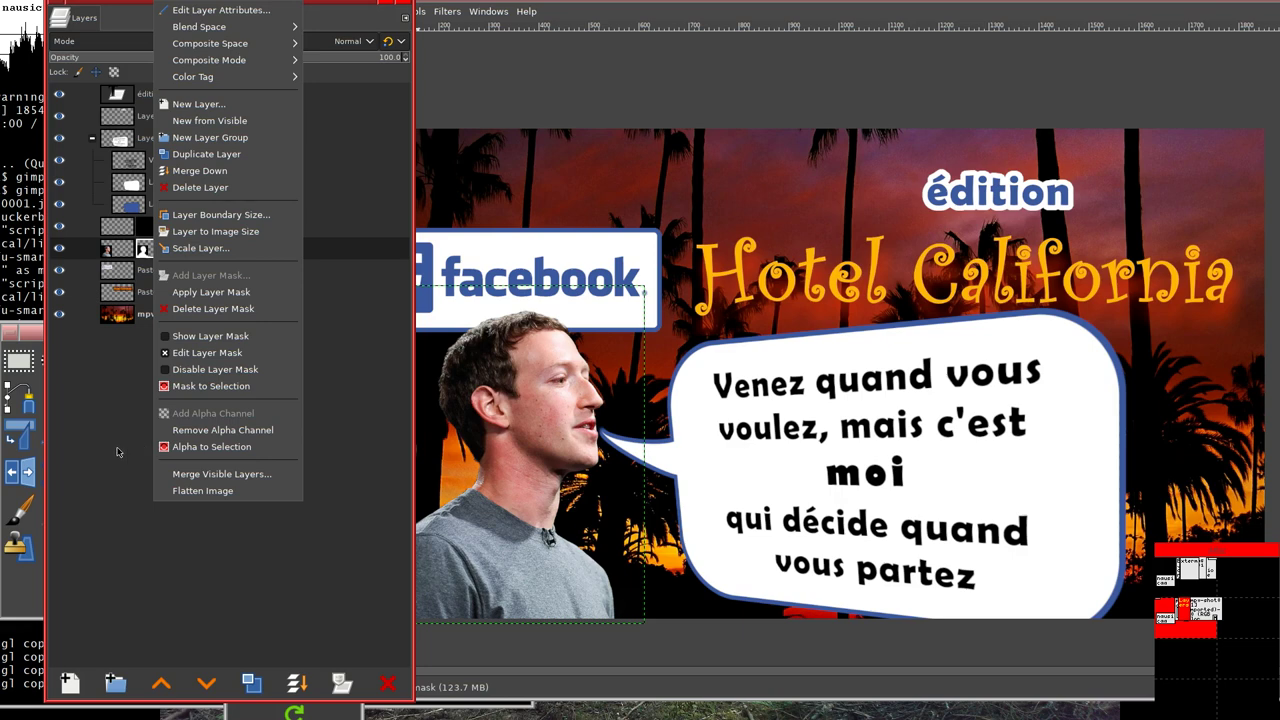
left_click(117, 452)
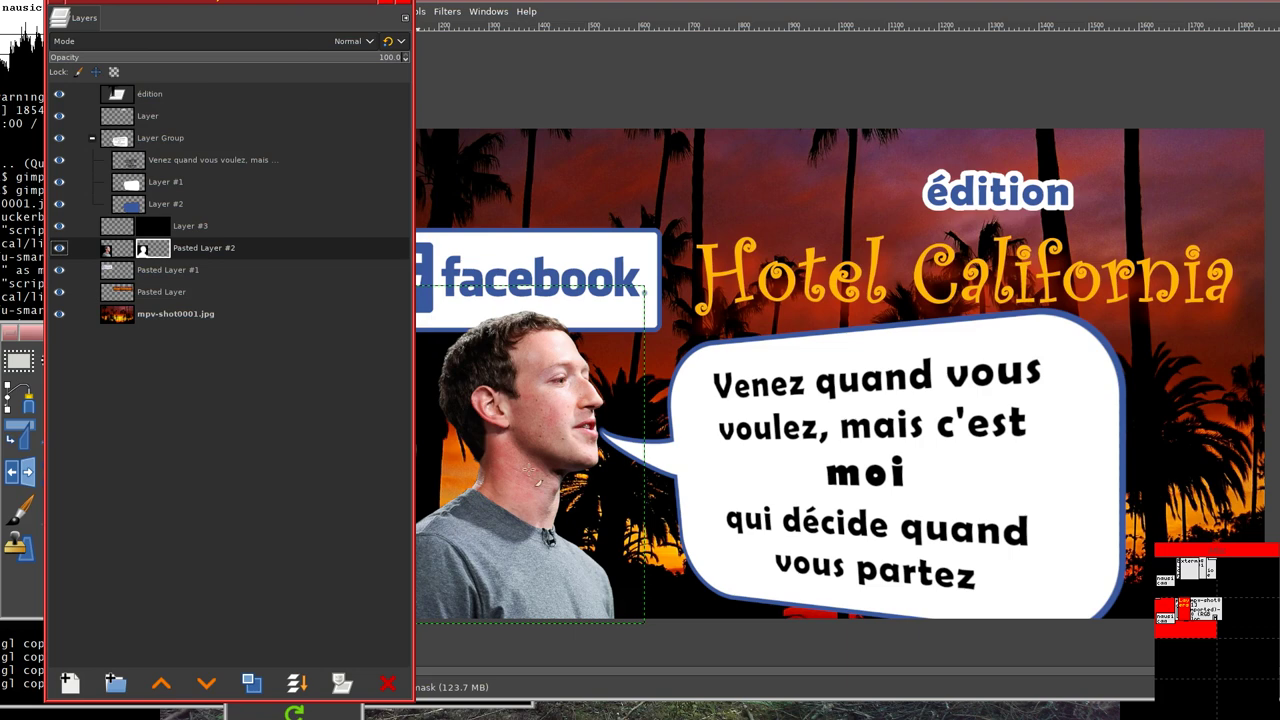
- Select all, then paste the cutout in place into Layer #3's mask and anchor it
left_click(517, 190)
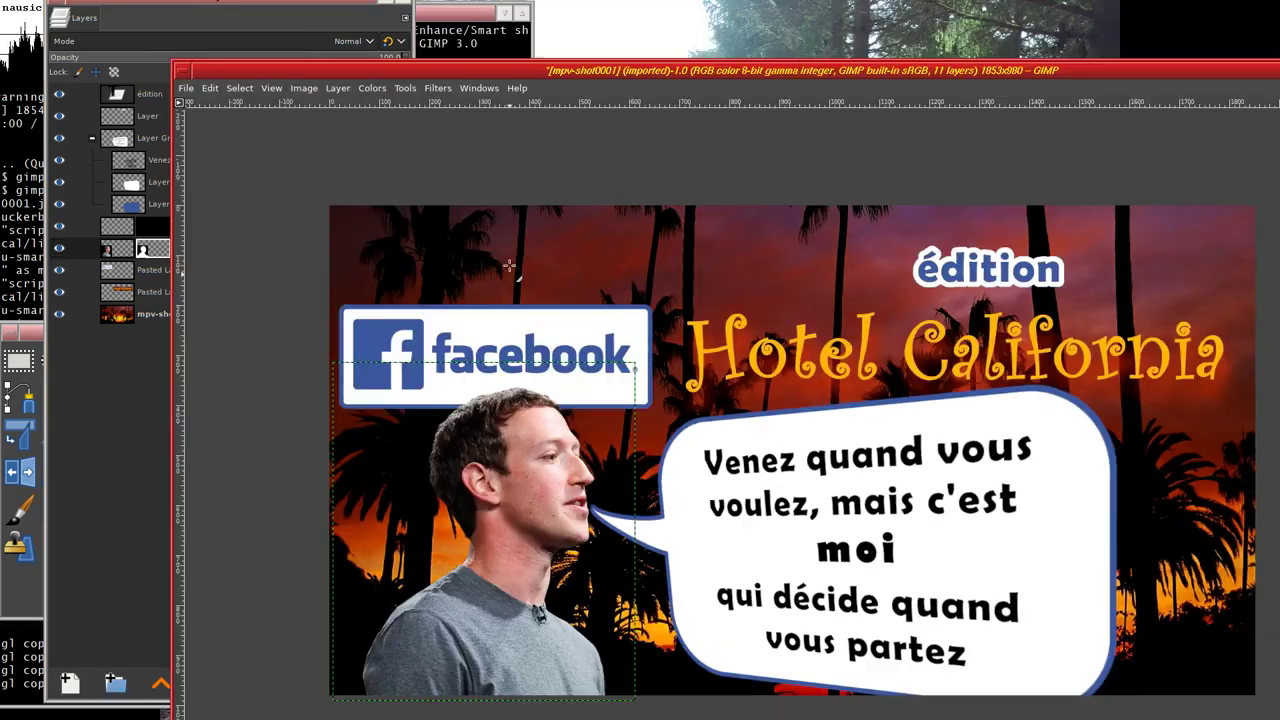
left_click(250, 92)
left_click(252, 108)
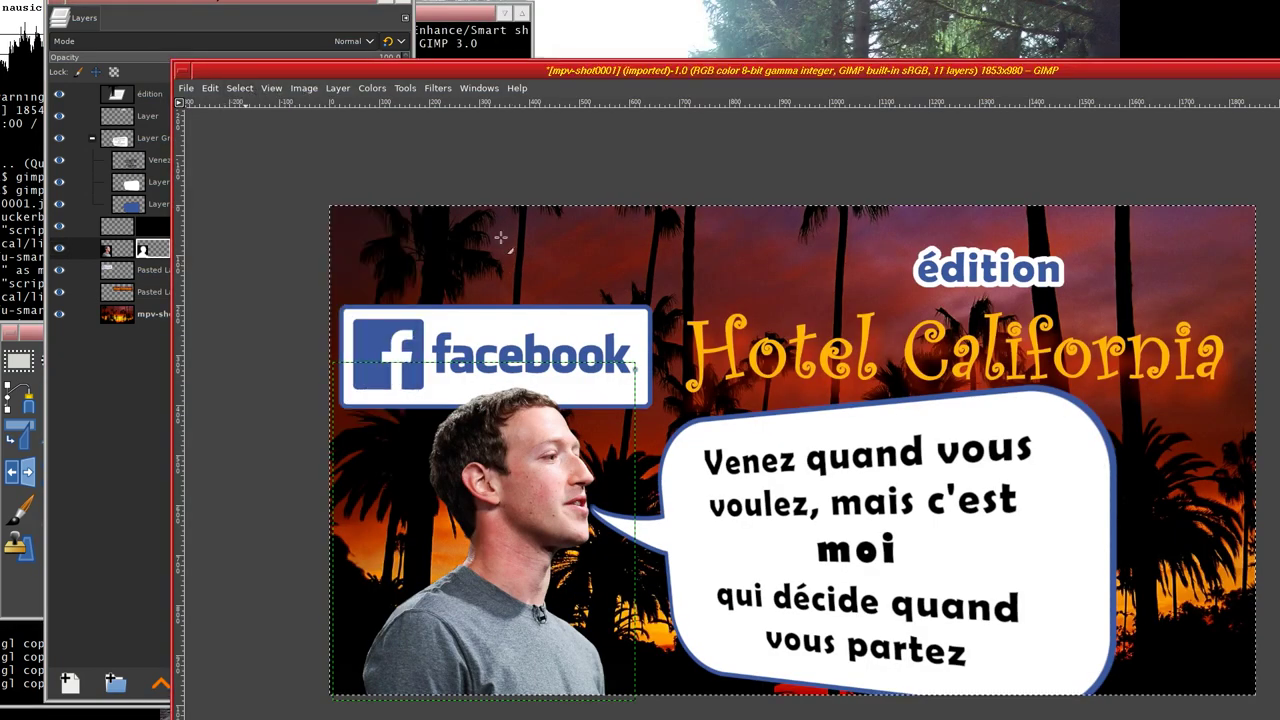
left_click_drag(261, 451, 369, 449)
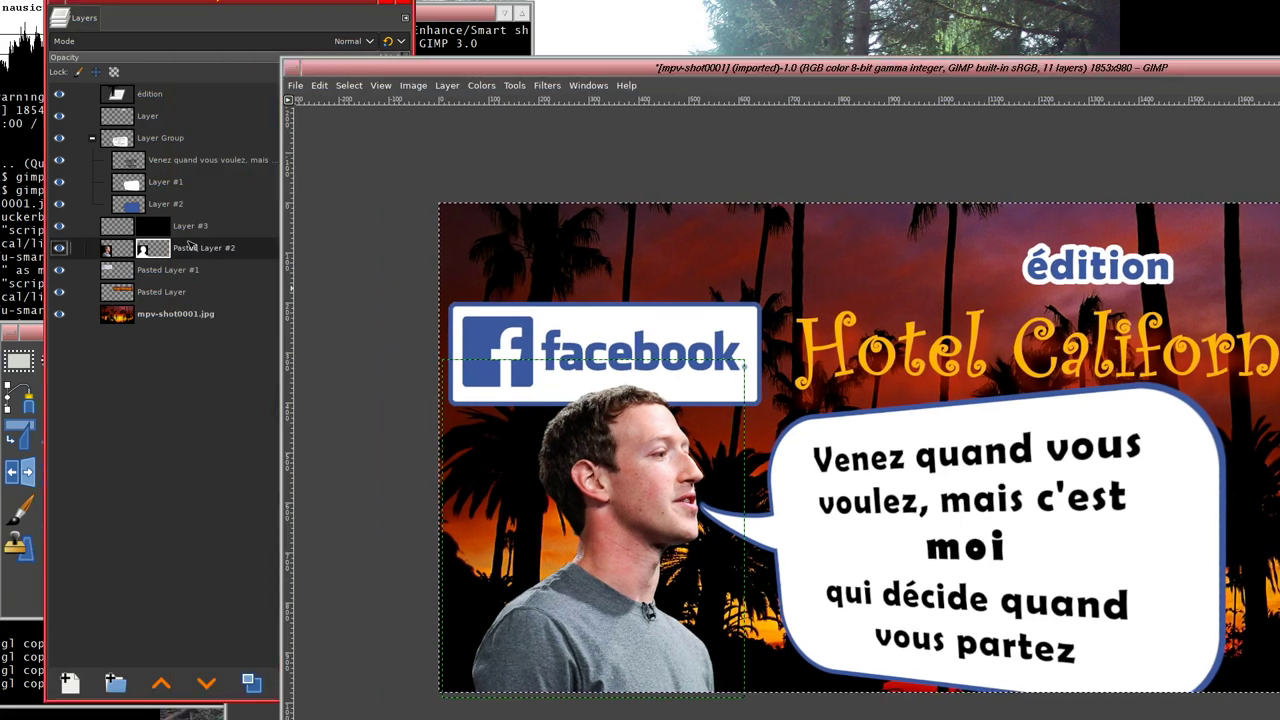
left_click(161, 228)
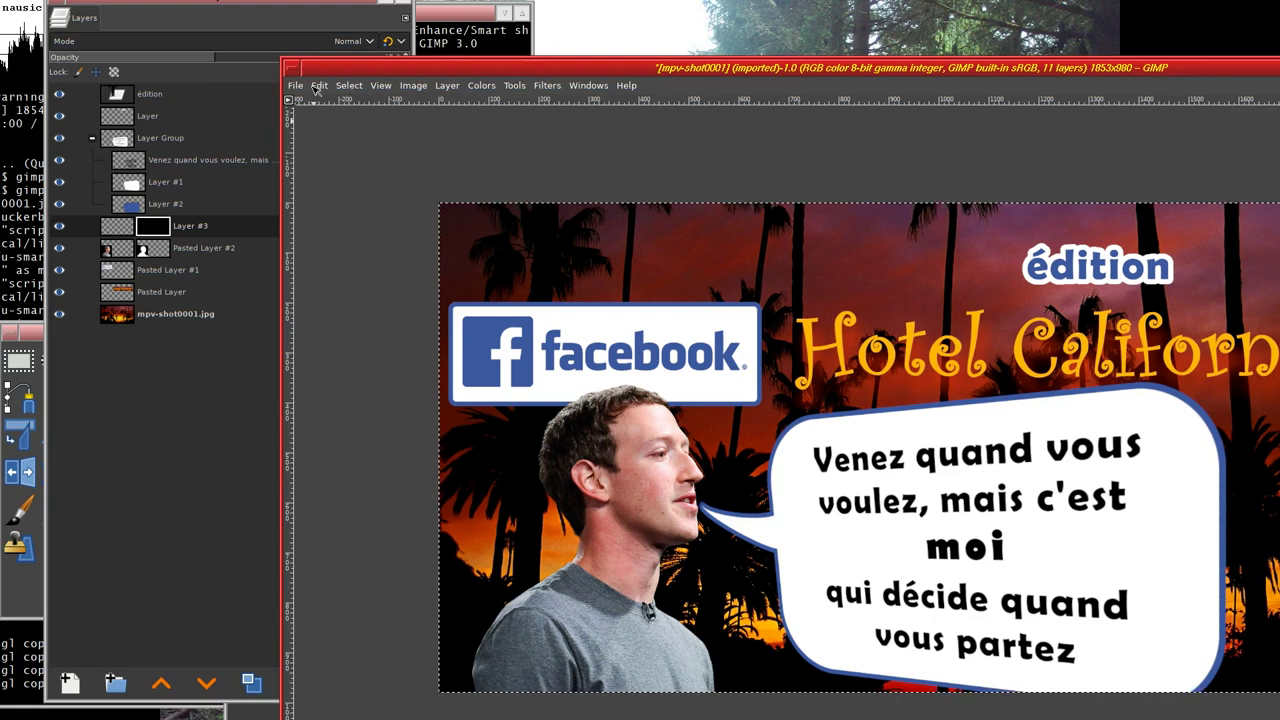
left_click(318, 86)
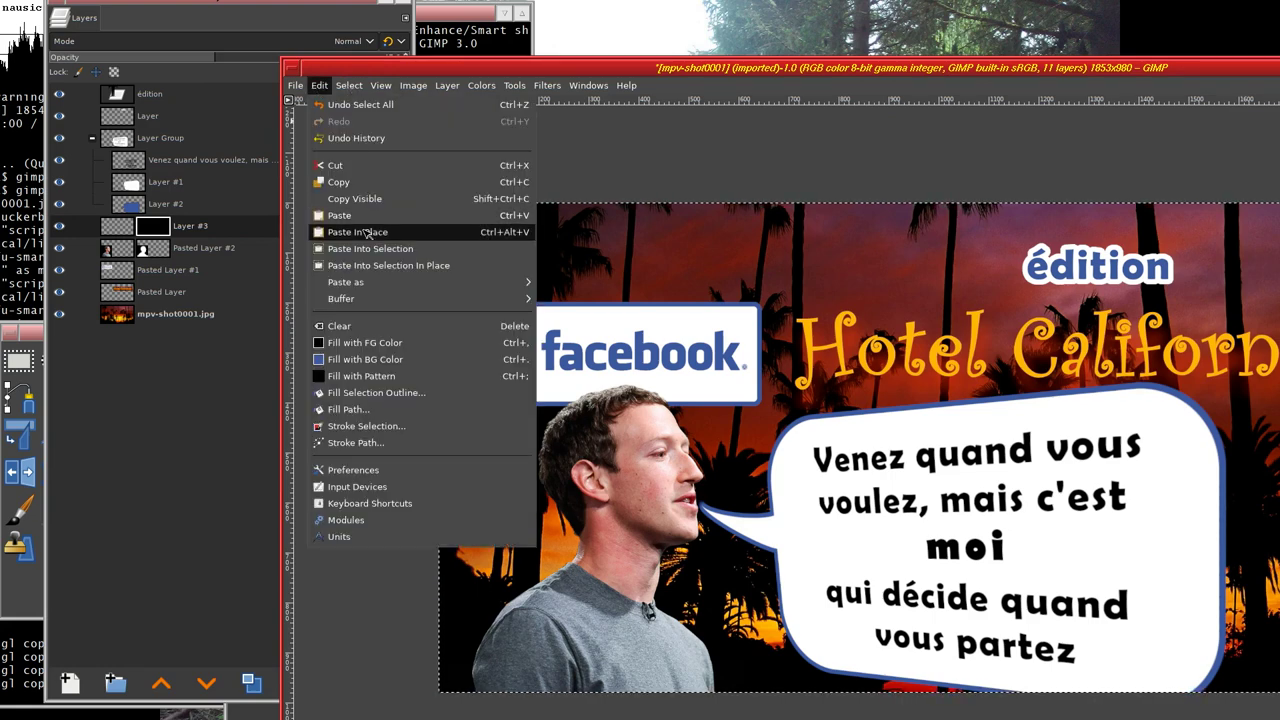
left_click(366, 234)
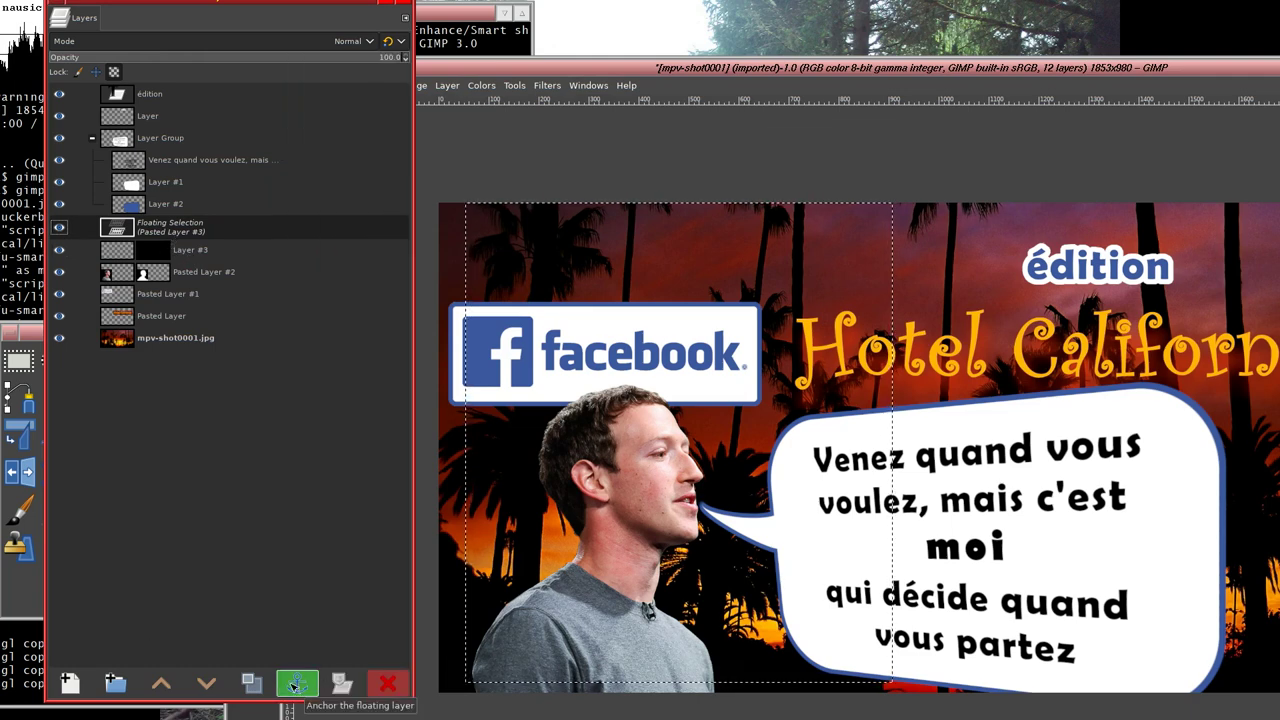
left_click(295, 684)
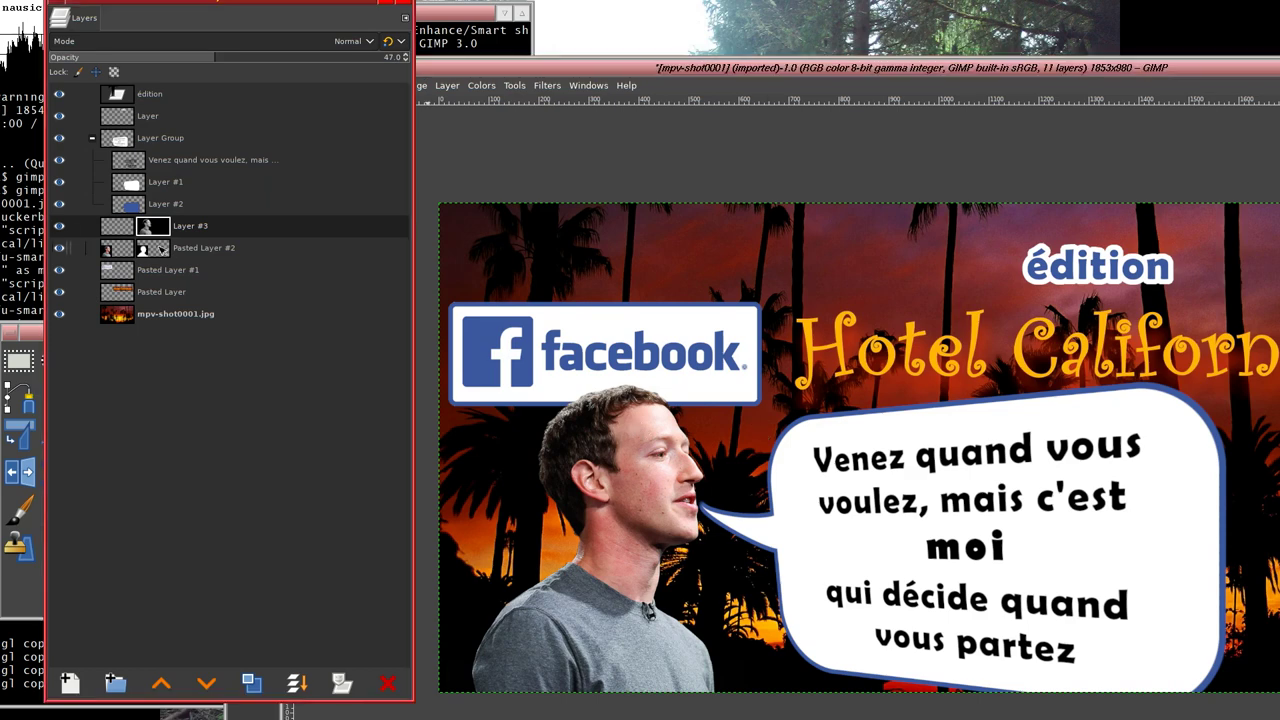
- Make Layer #3's image, rather than its mask, the active target
left_click(117, 228)
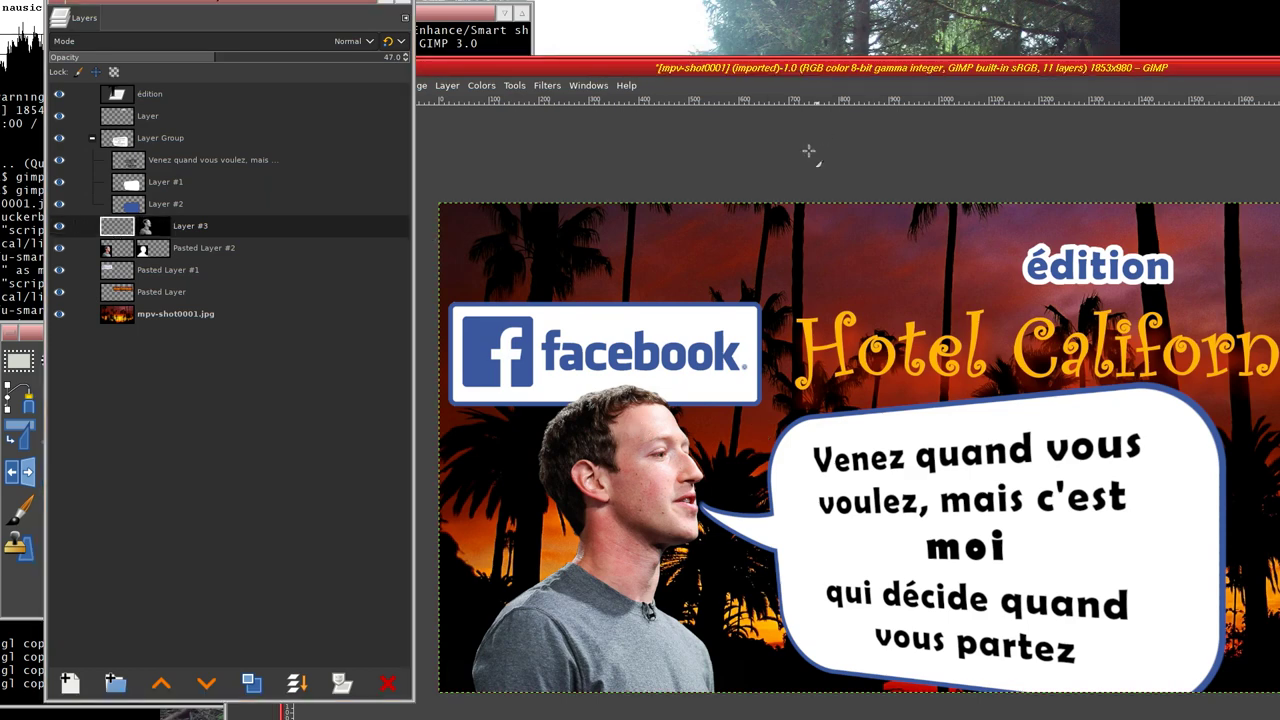
left_click(809, 149)
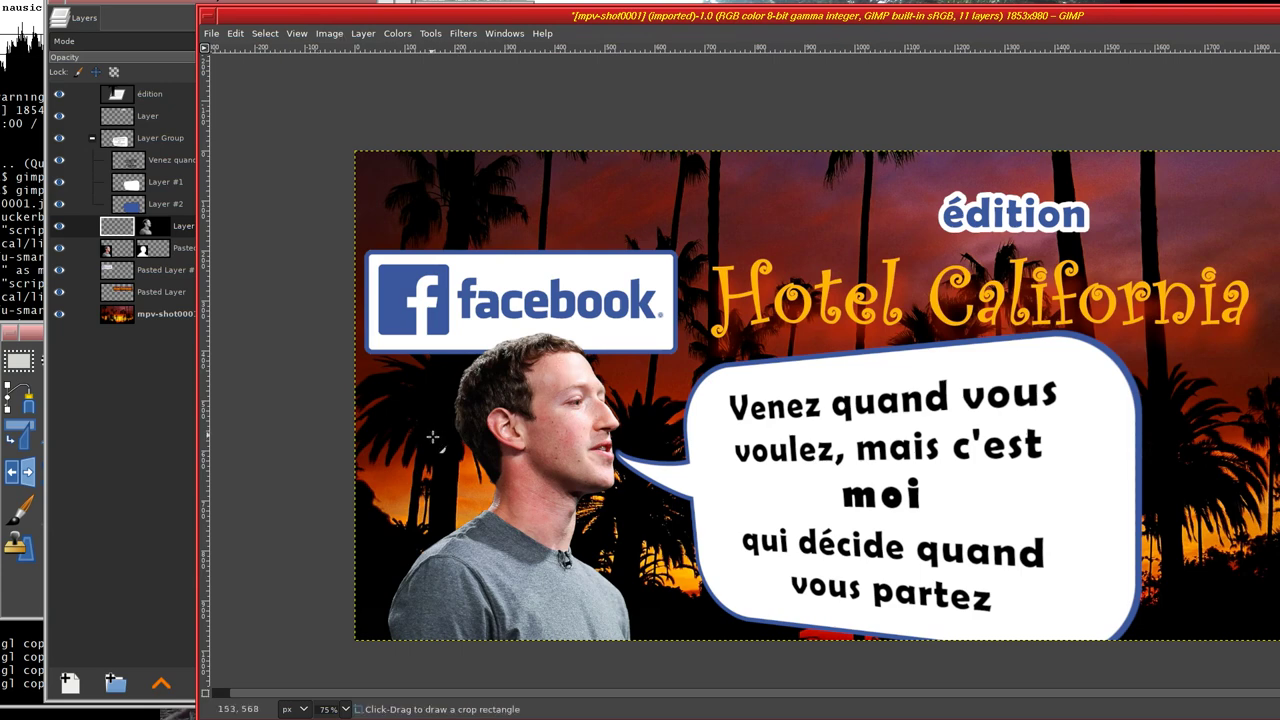
left_click(285, 439)
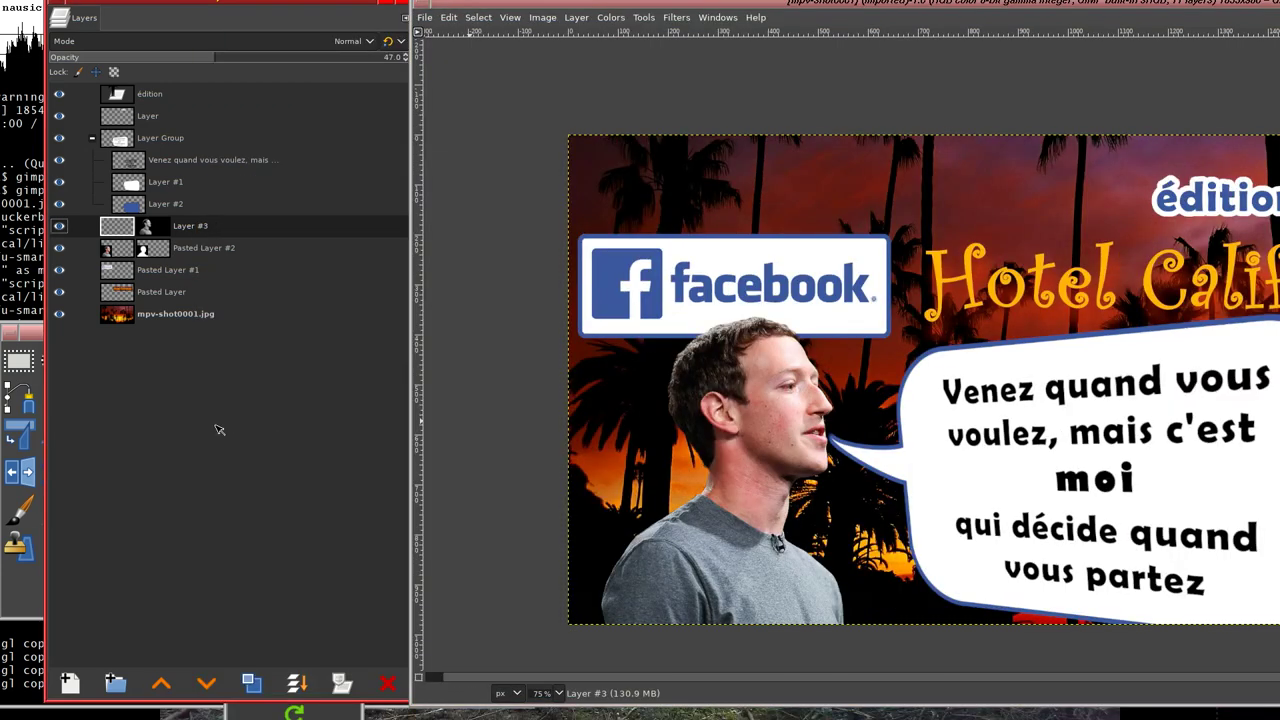
left_click_drag(219, 430, 254, 426)
left_click_drag(428, 425, 603, 421)
- Set the background colour to white (ffffff), keeping the black foreground
left_click(106, 586)
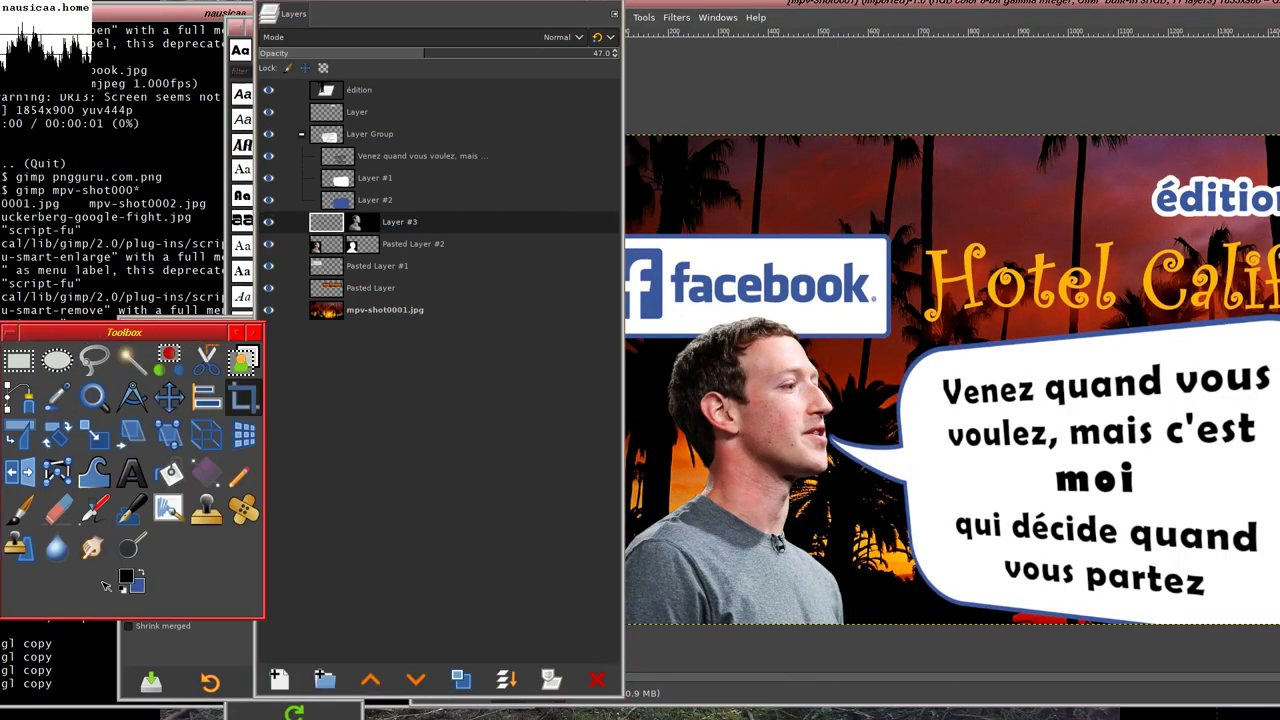
left_click(136, 586)
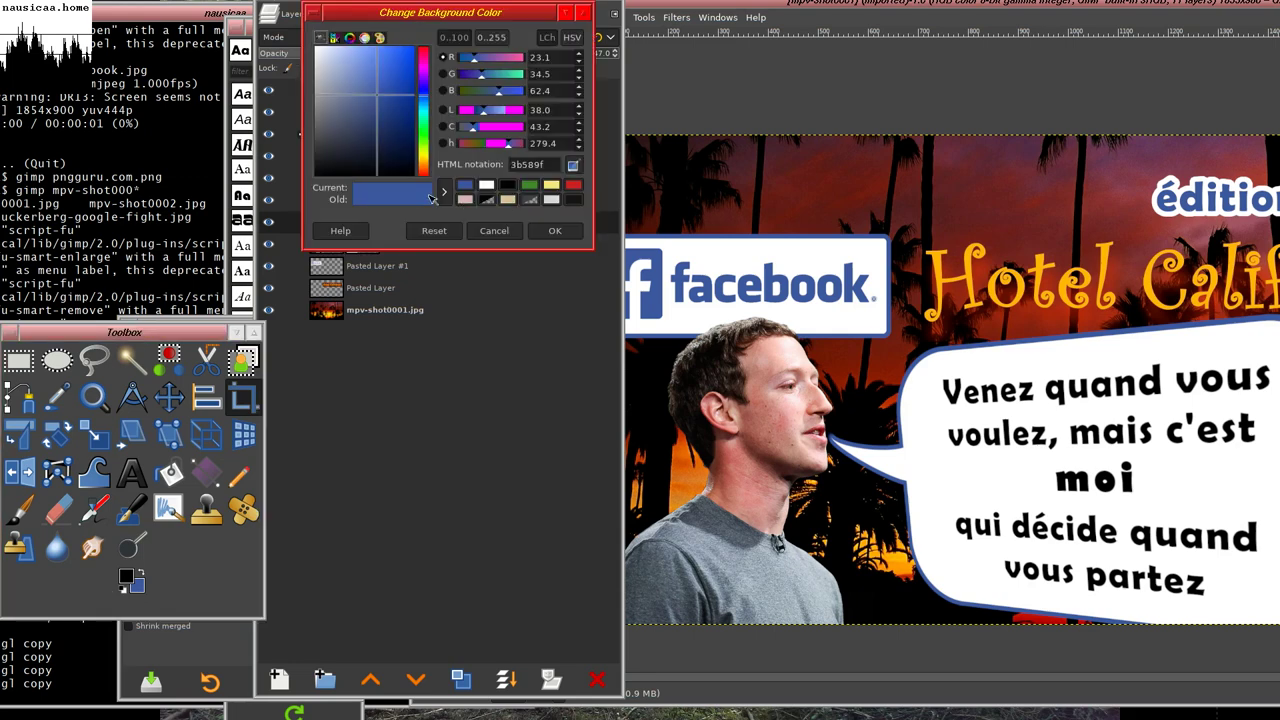
left_click(486, 186)
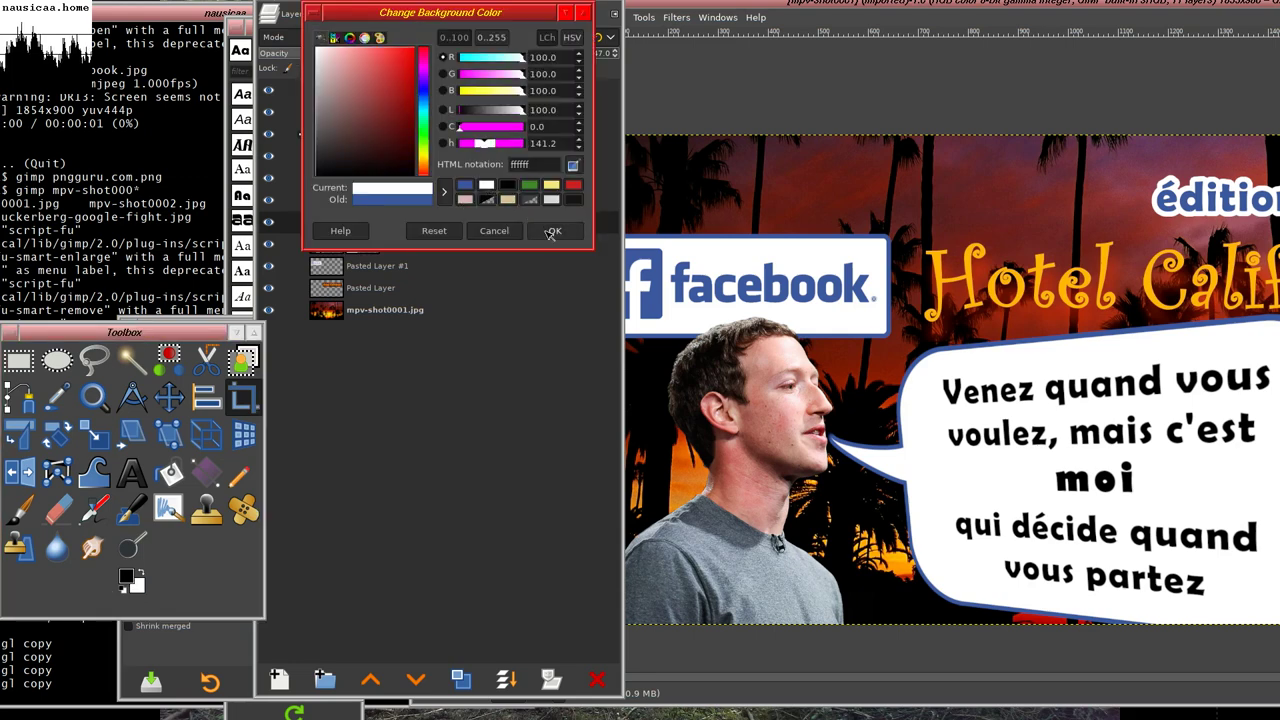
left_click(554, 231)
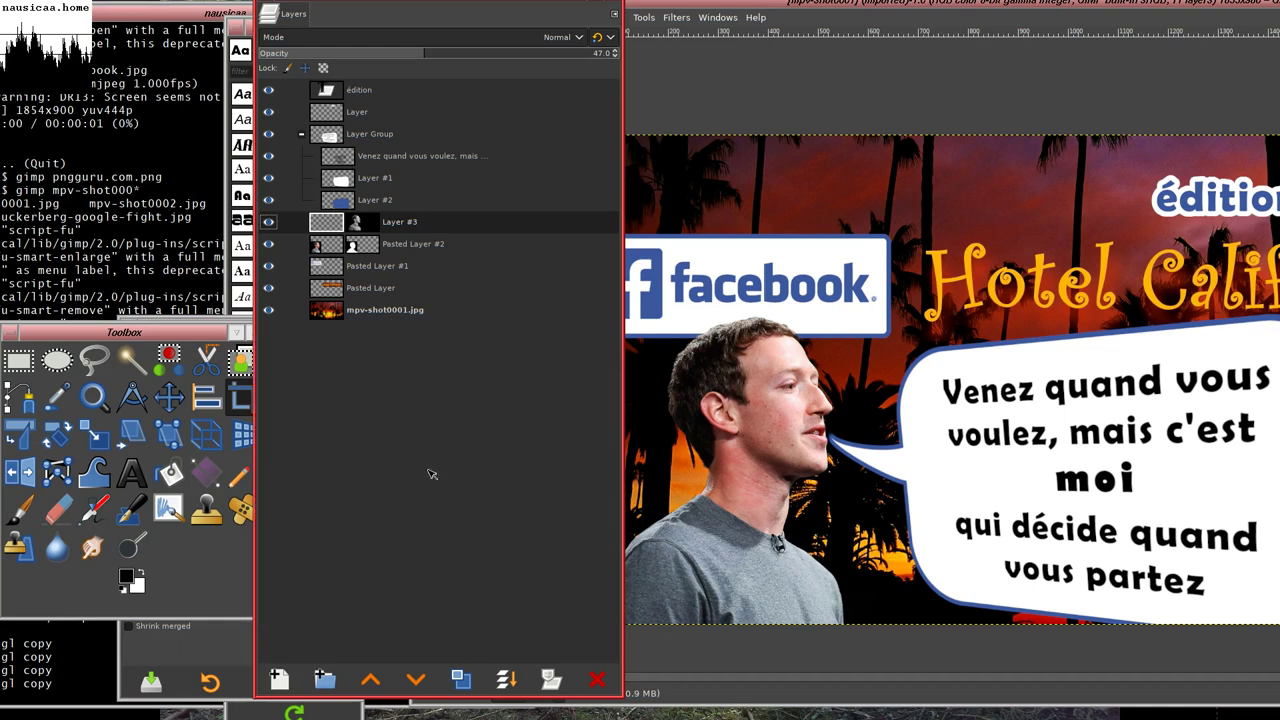
left_click_drag(429, 471, 206, 463)
left_click_drag(286, 486, 308, 497)
- Bucket-fill Layer #3 with colour on the canvas
left_click(169, 472)
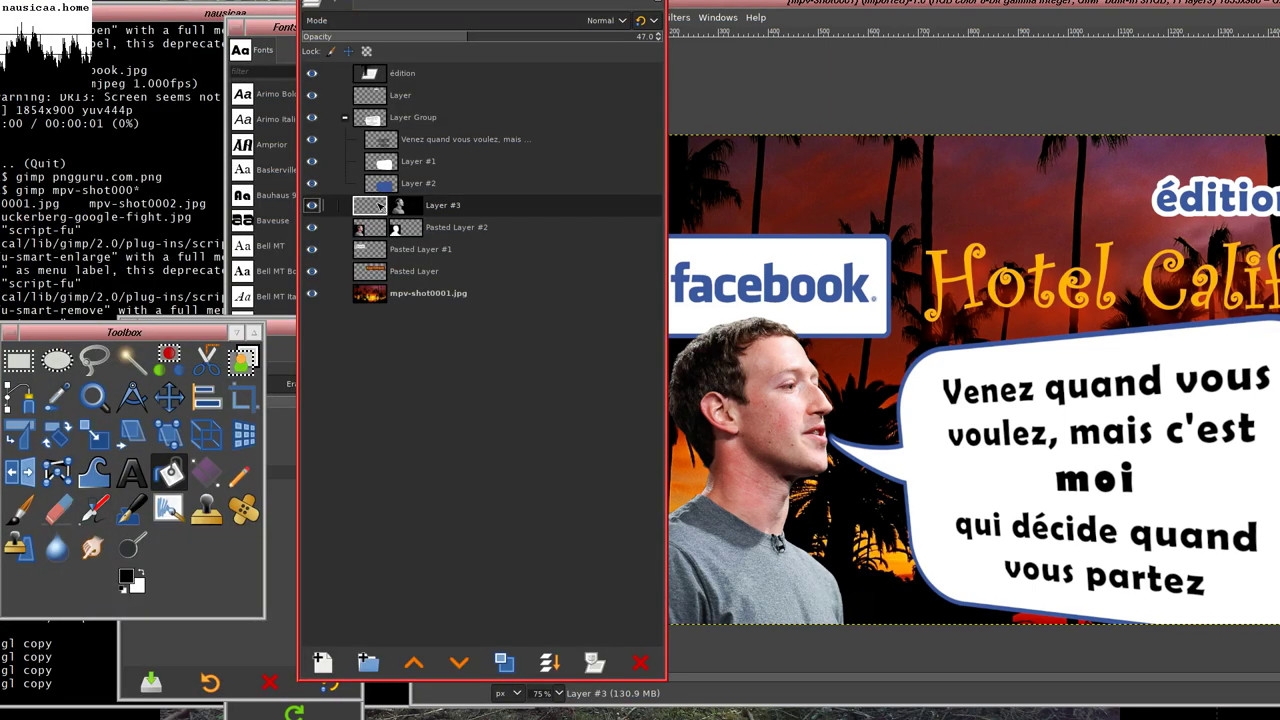
left_click_drag(508, 424, 238, 441)
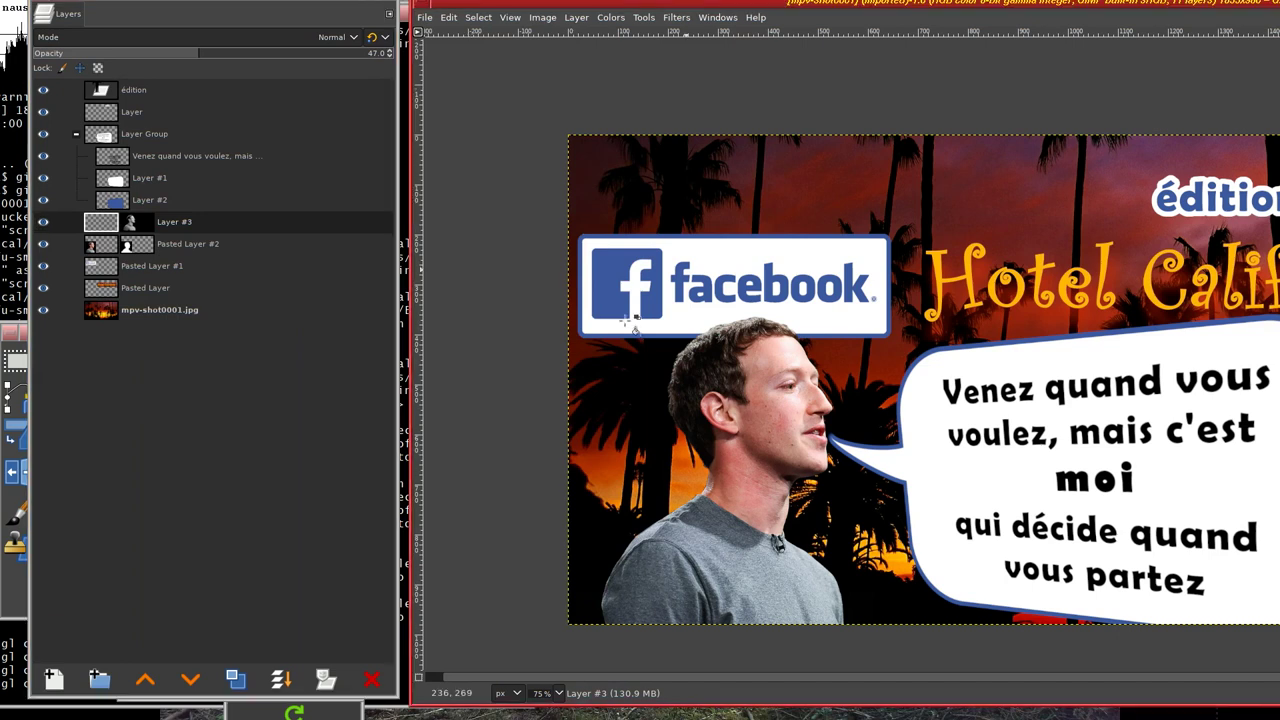
left_click(640, 556)
left_click(787, 468)
- Select the entire image
left_click_drag(227, 477, 281, 477)
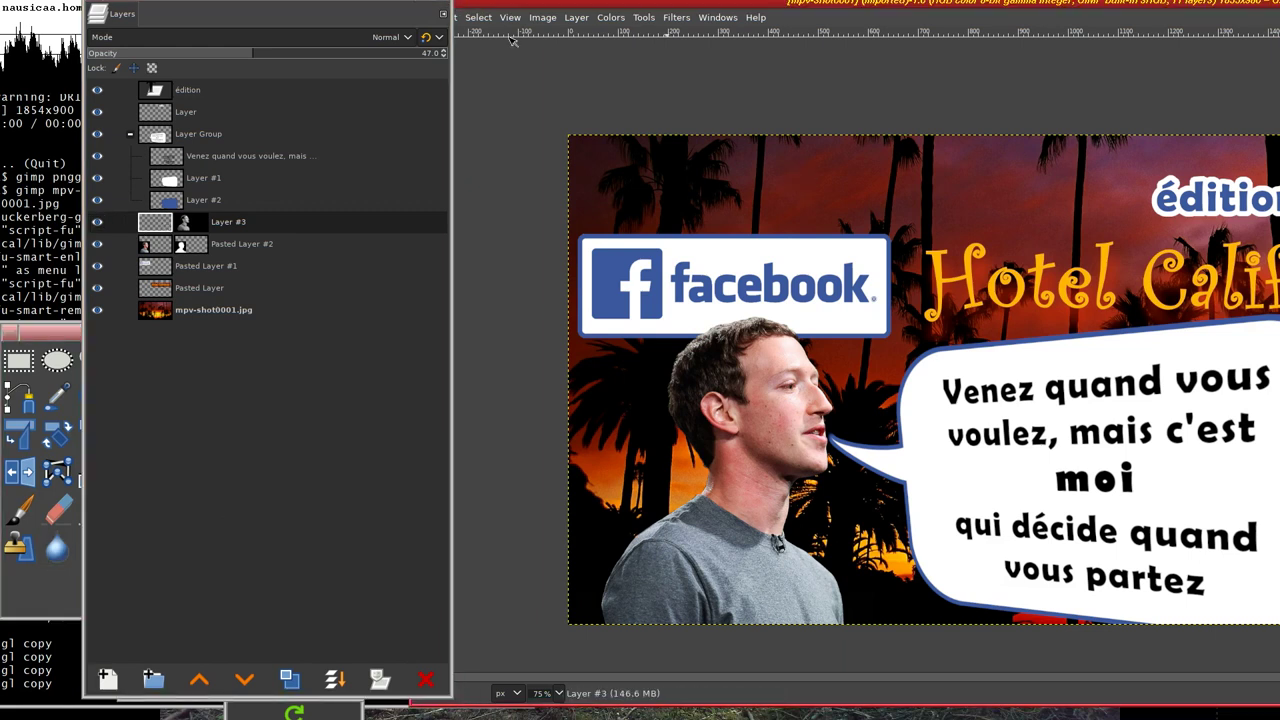
left_click(478, 17)
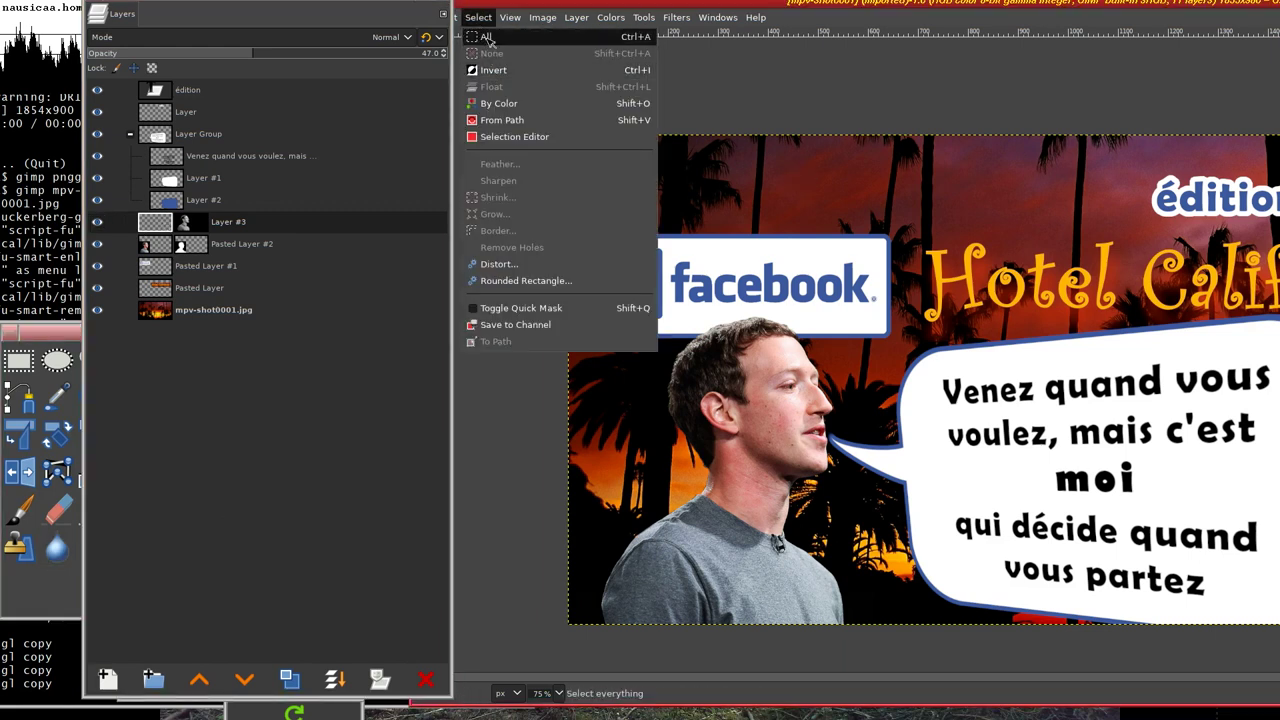
left_click(496, 45)
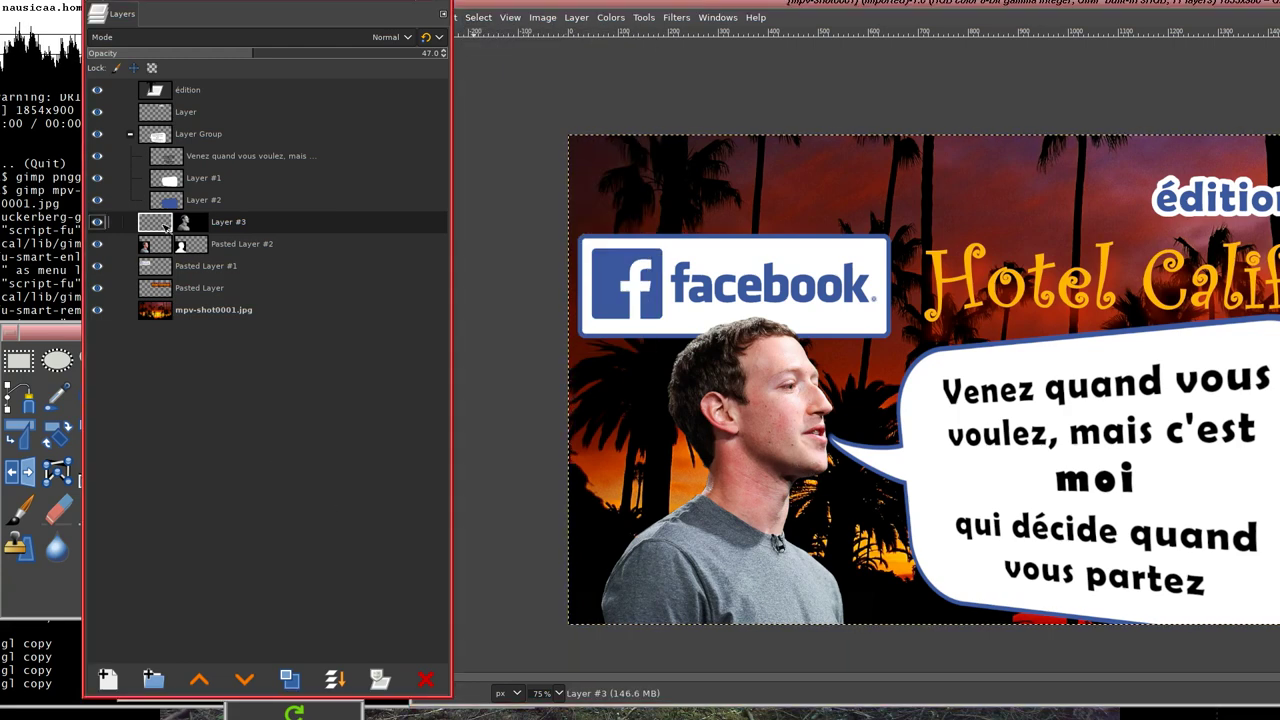
left_click_drag(214, 477, 366, 463)
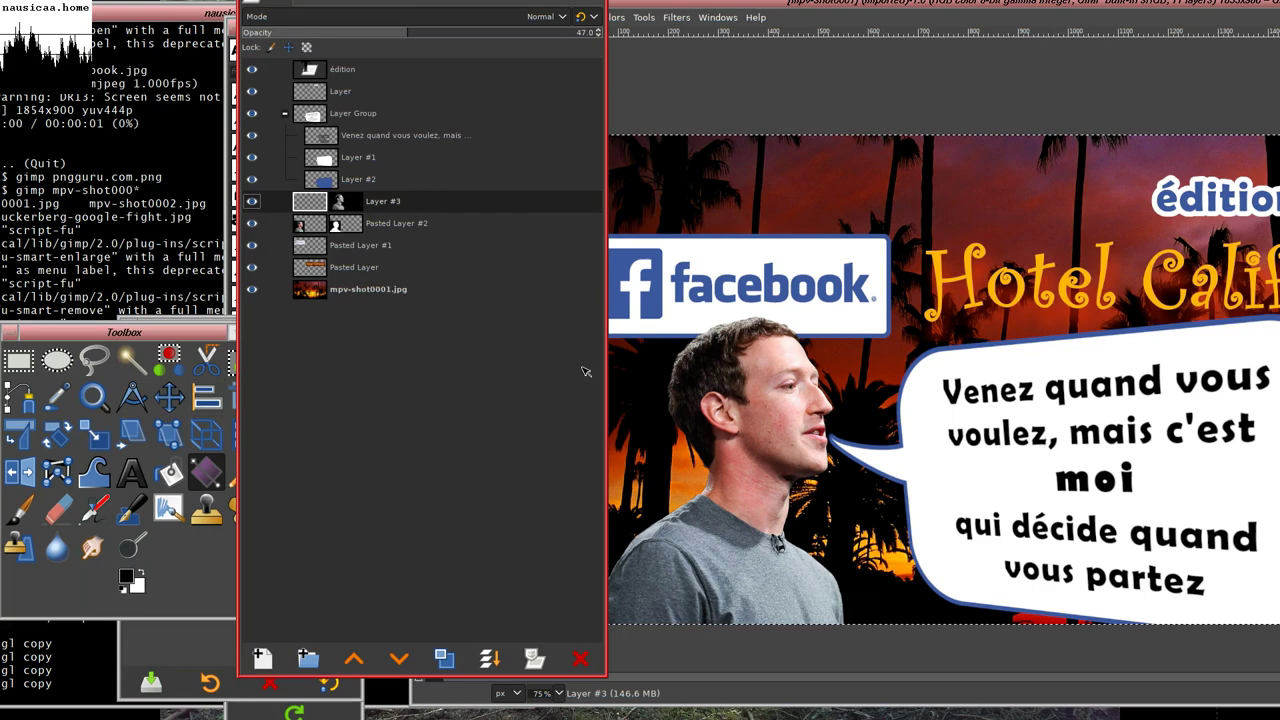
left_click_drag(523, 520, 371, 557)
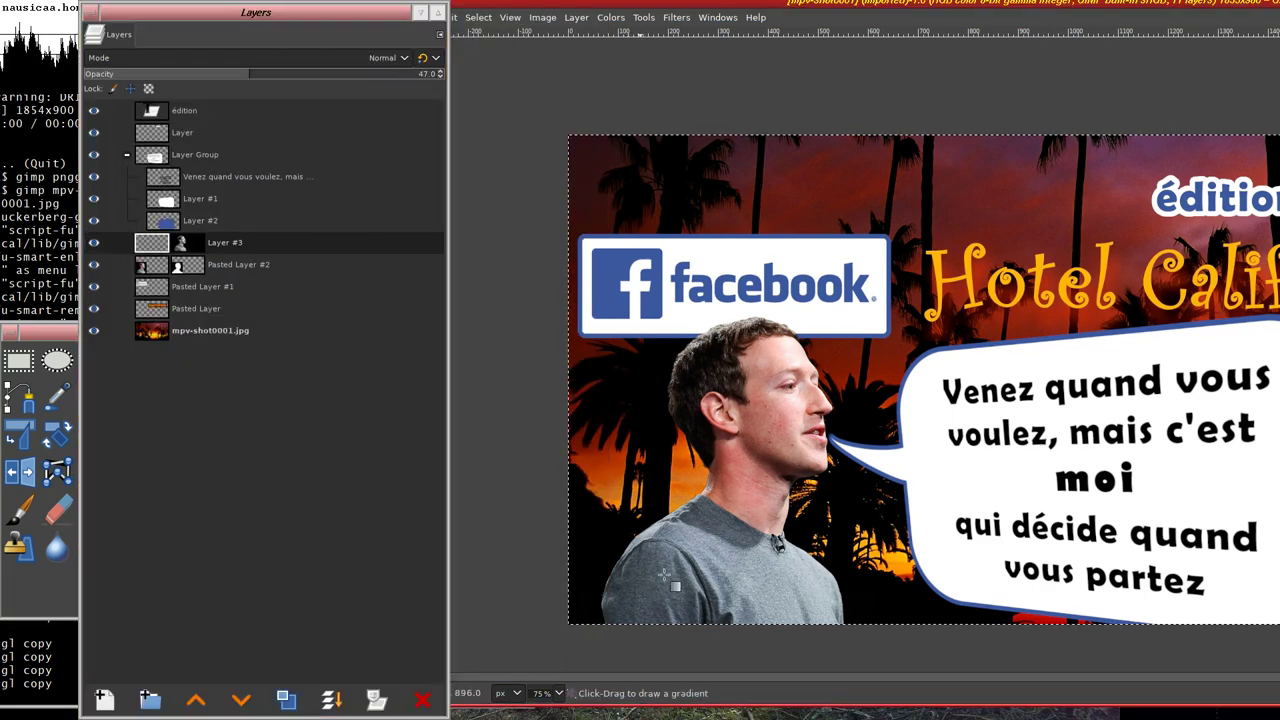
- Fade Layer #3 with a diagonal gradient across the face, then toggle its visibility to compare
left_click_drag(641, 582, 921, 364)
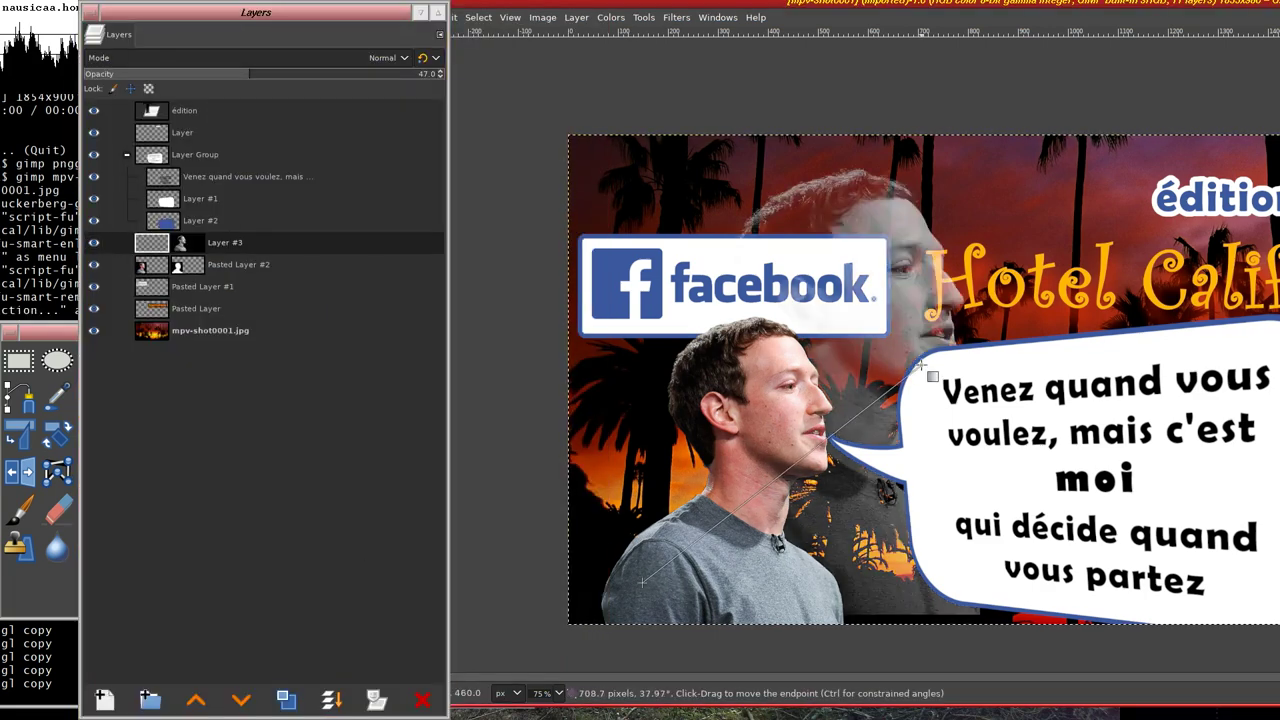
key("Return")
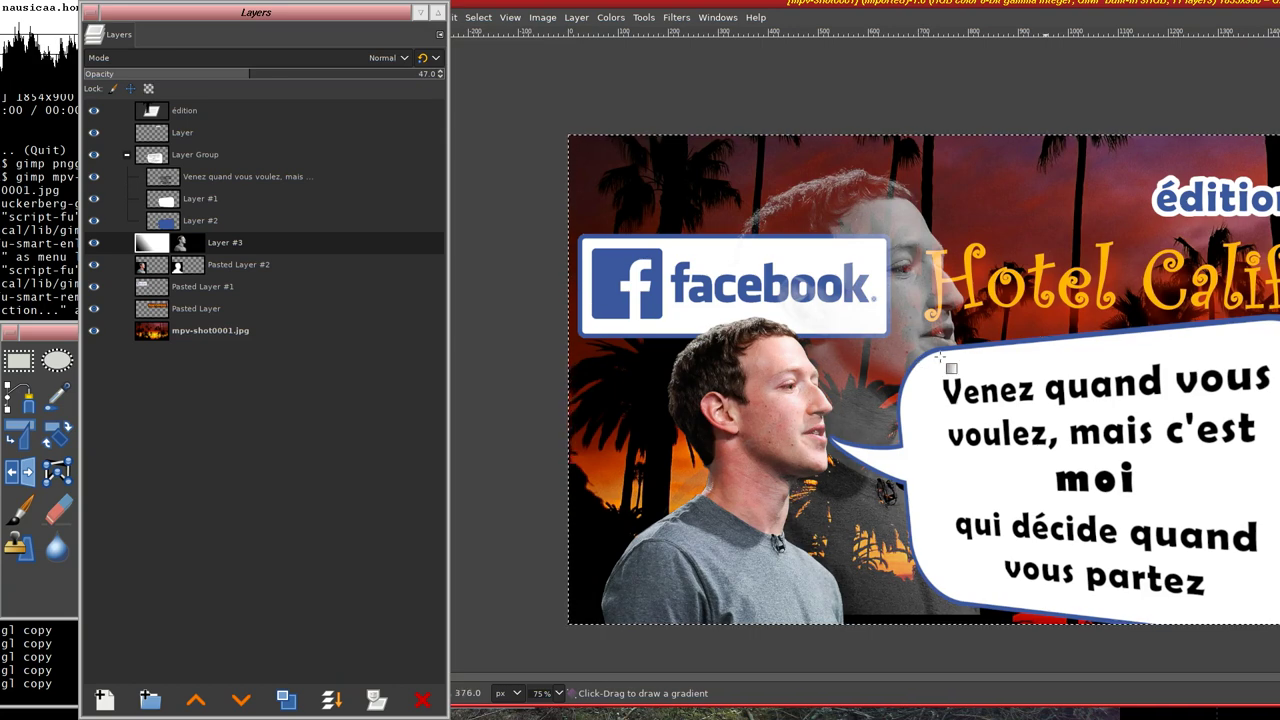
left_click_drag(528, 535, 377, 540)
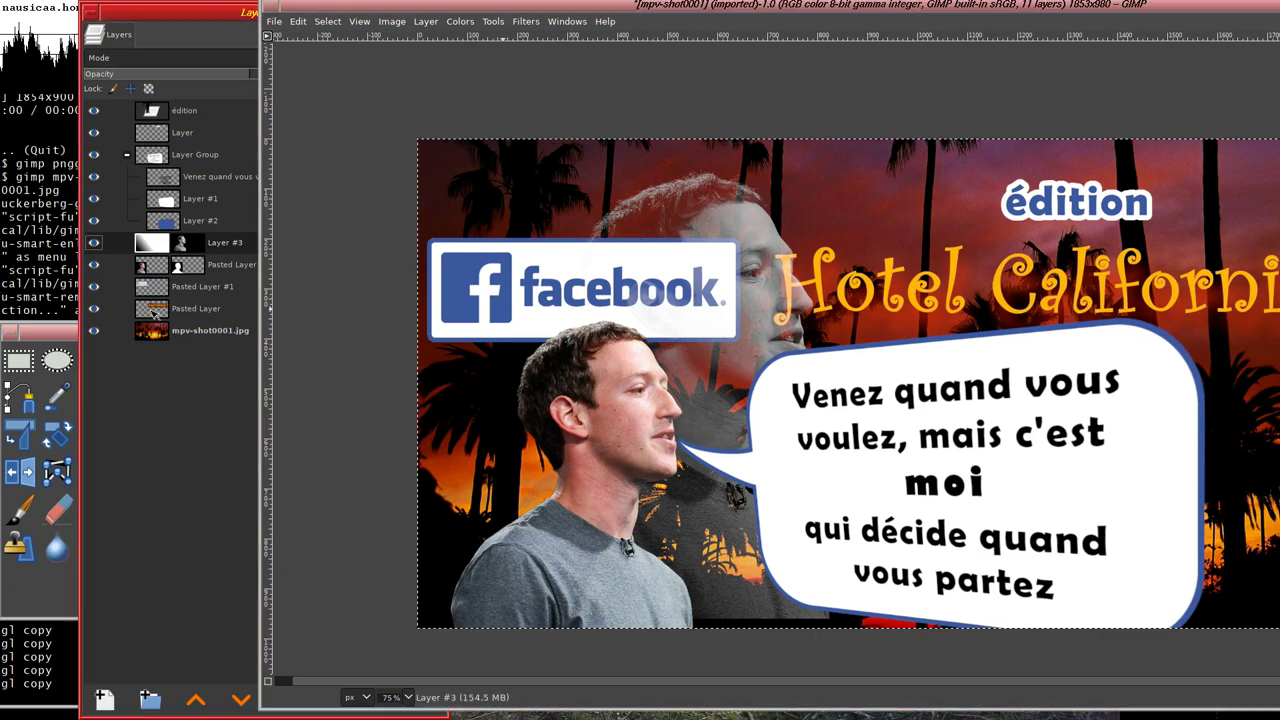
left_click(196, 243)
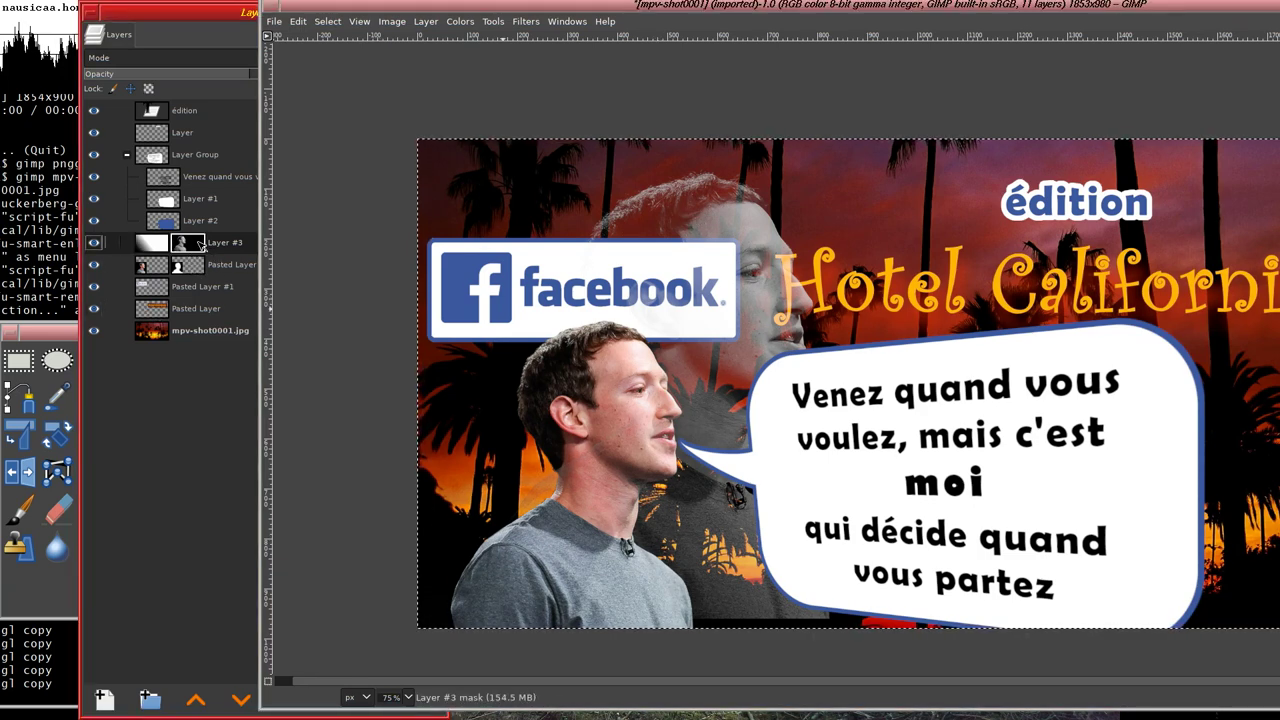
left_click(93, 243)
left_click(93, 243)
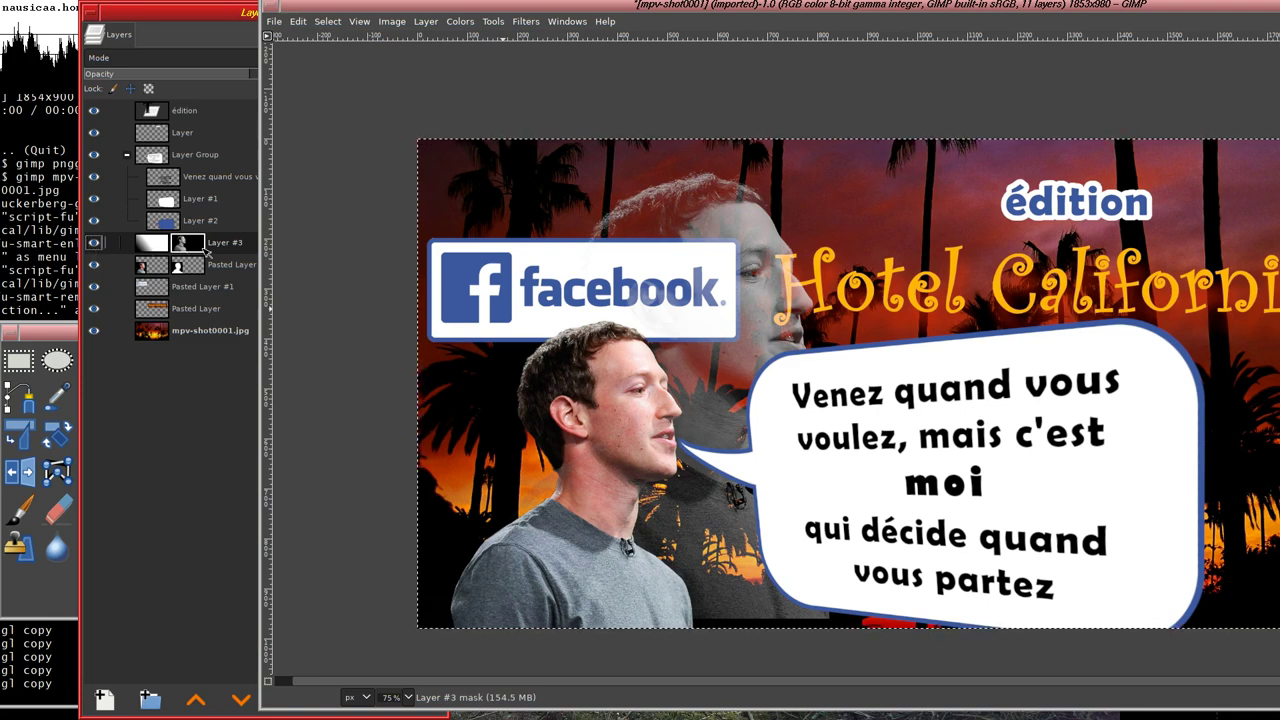
- Delete Layer #3 and bring the full-width layer list forward
right_click(192, 247)
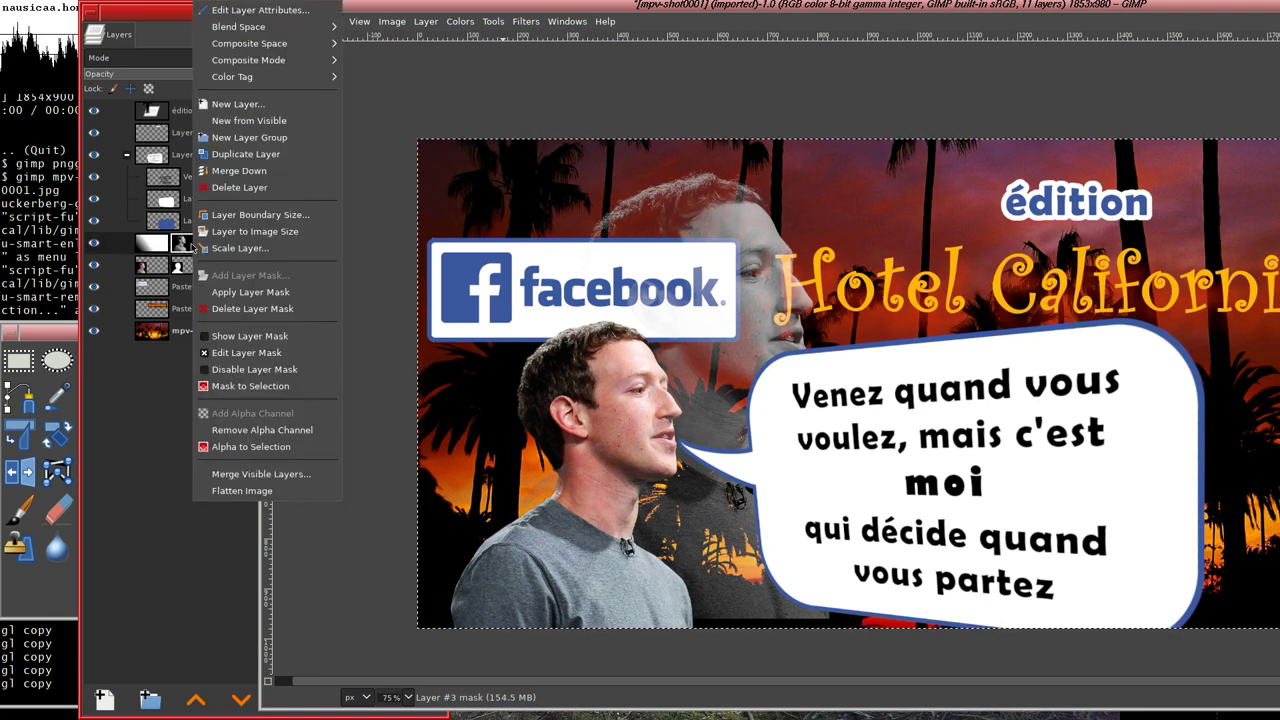
left_click(294, 187)
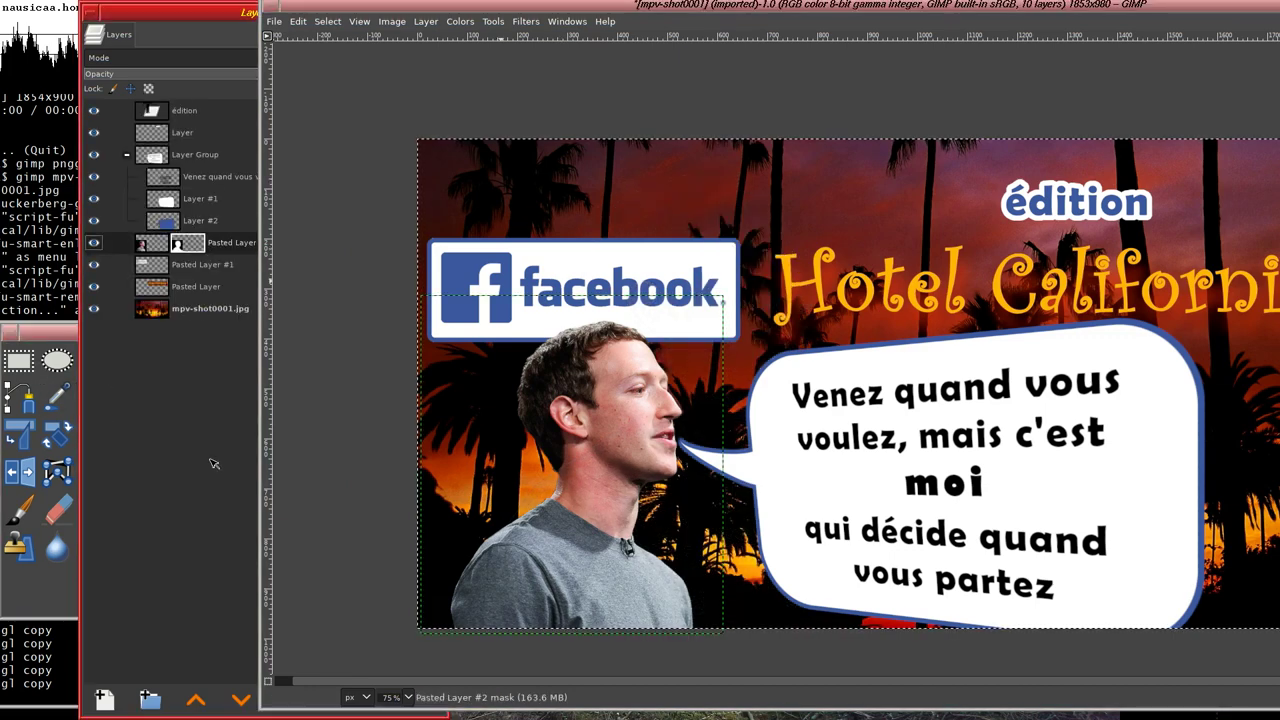
left_click(210, 524)
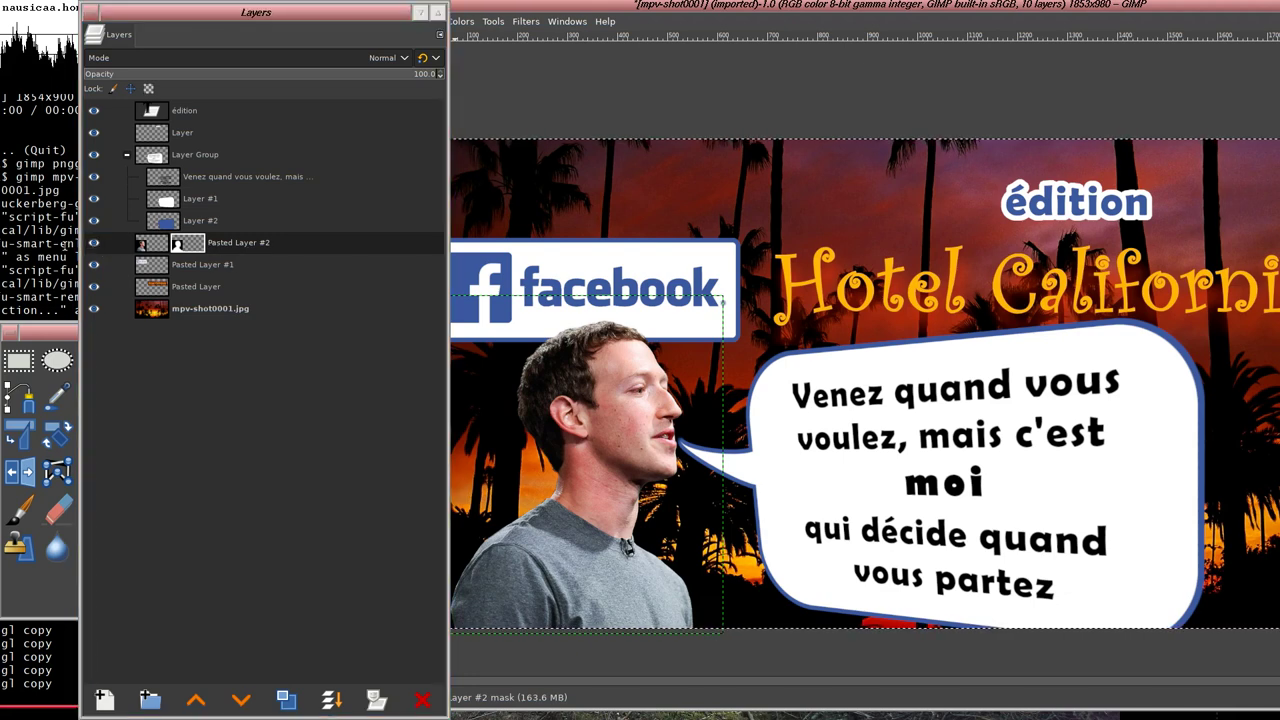
- Duplicate Pasted Layer #2 and add a new transparent Layer #3 at 47 opacity
right_click(284, 242)
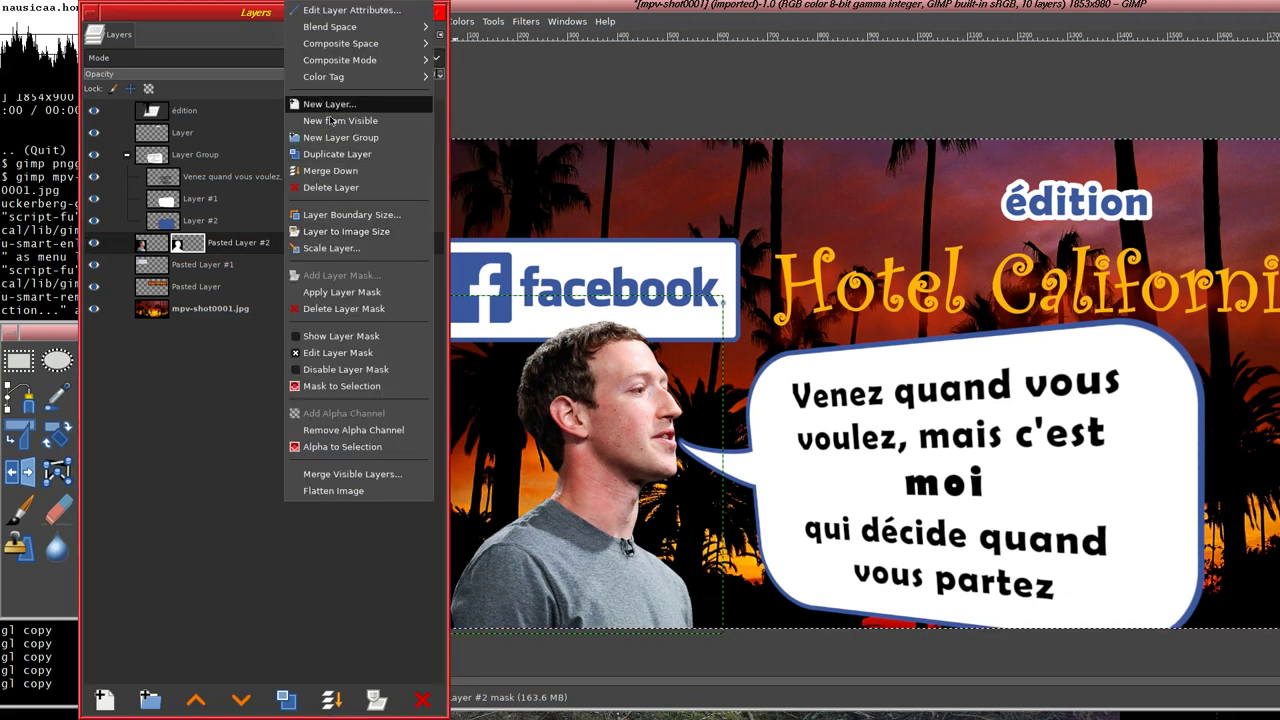
left_click(341, 156)
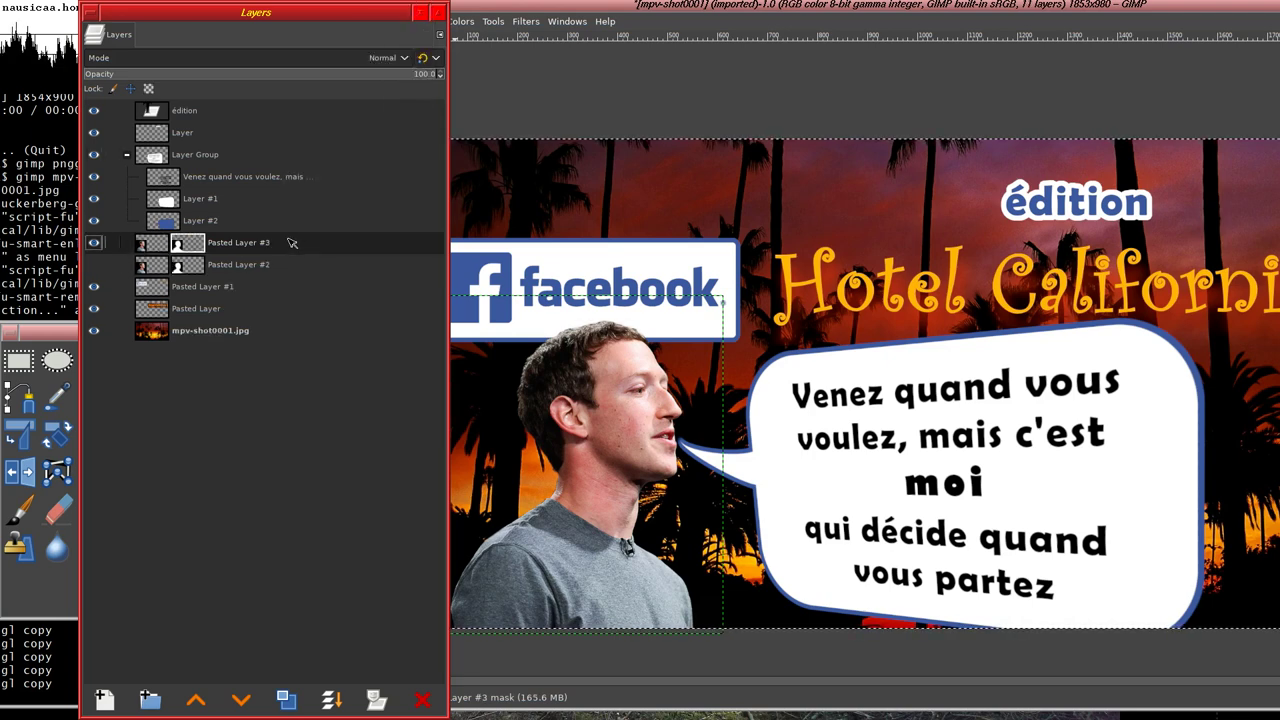
left_click(104, 699)
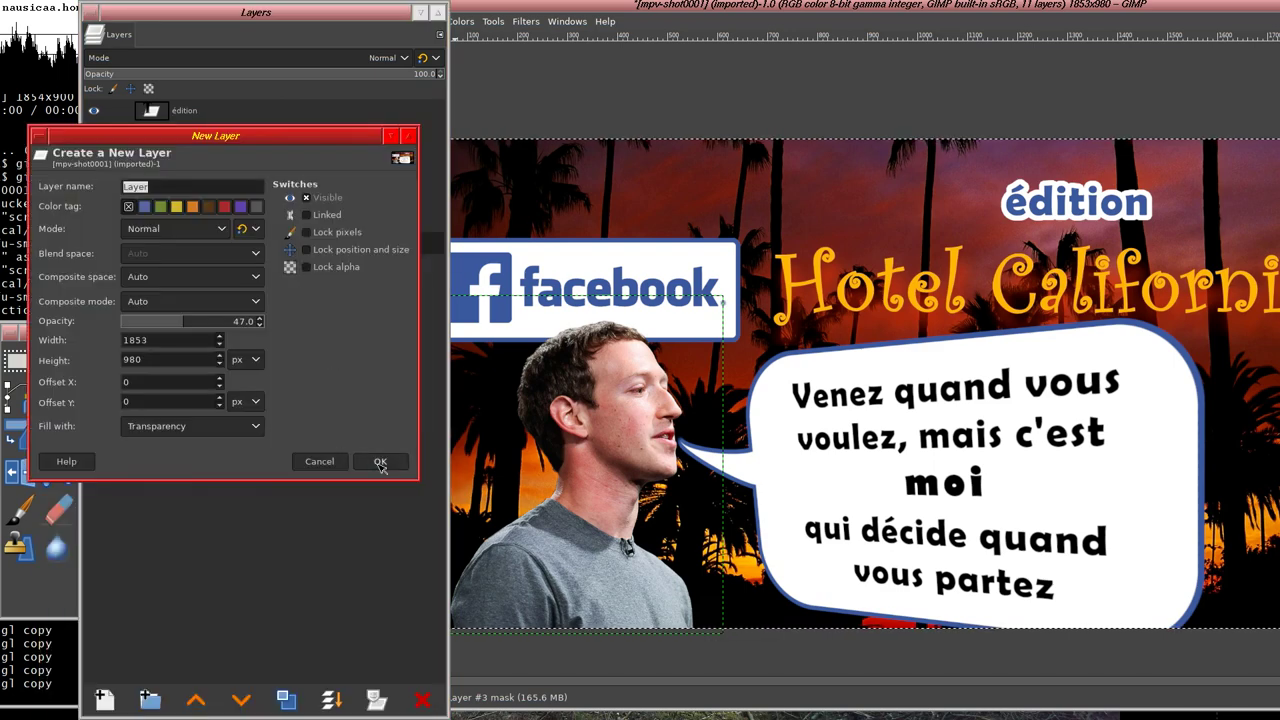
left_click(381, 467)
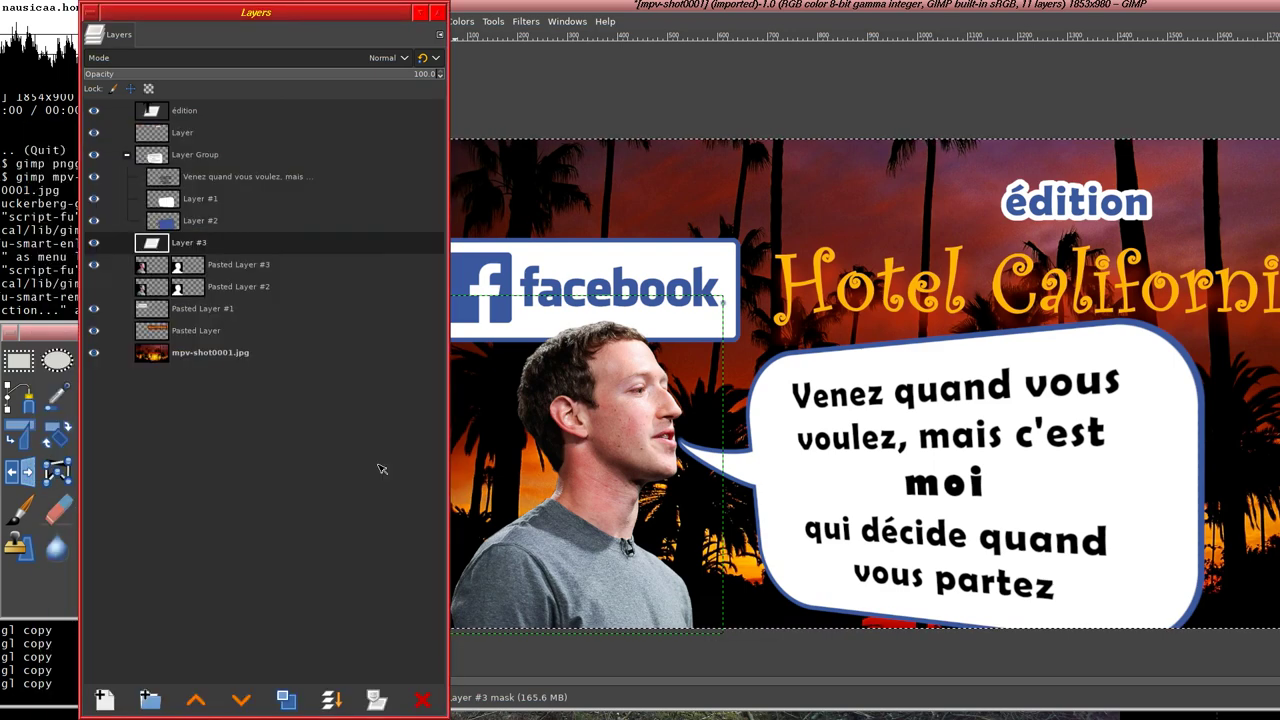
- Hide the logo, title and background layers, then draw a diagonal white-to-transparent gradient on Layer #3
left_click(94, 309)
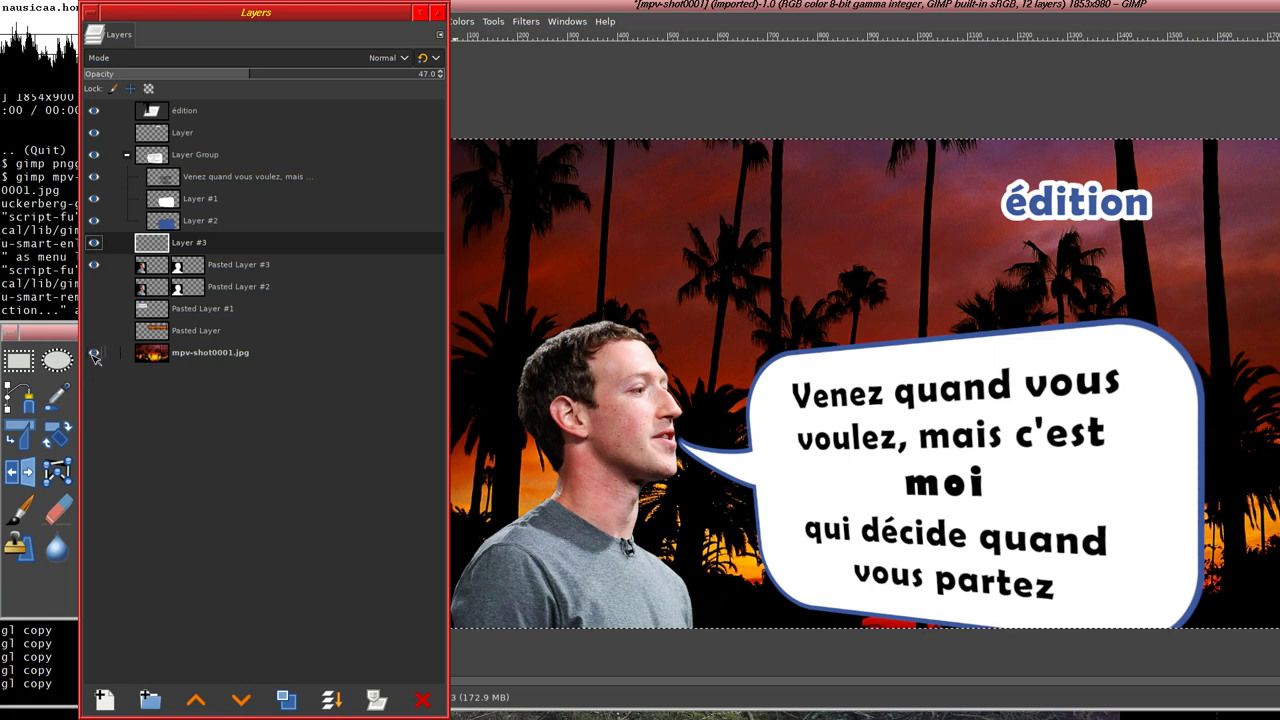
left_click(95, 353)
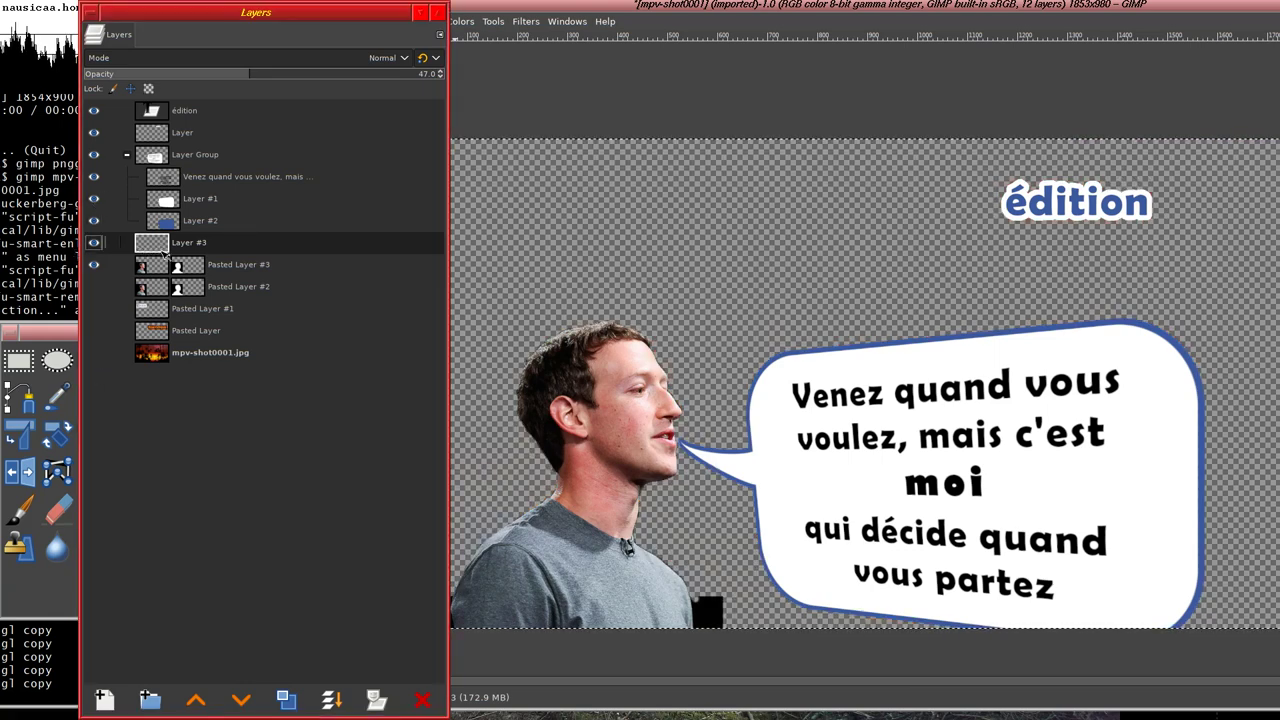
left_click_drag(238, 540, 286, 526)
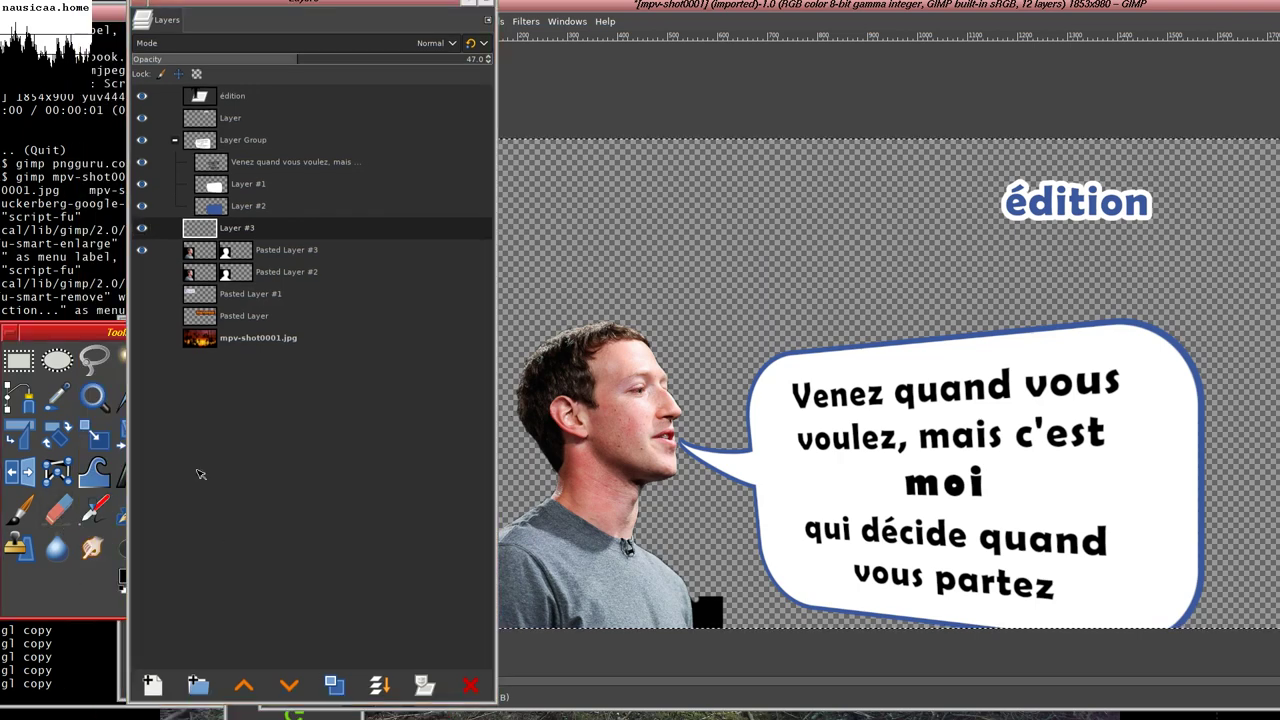
left_click(90, 594)
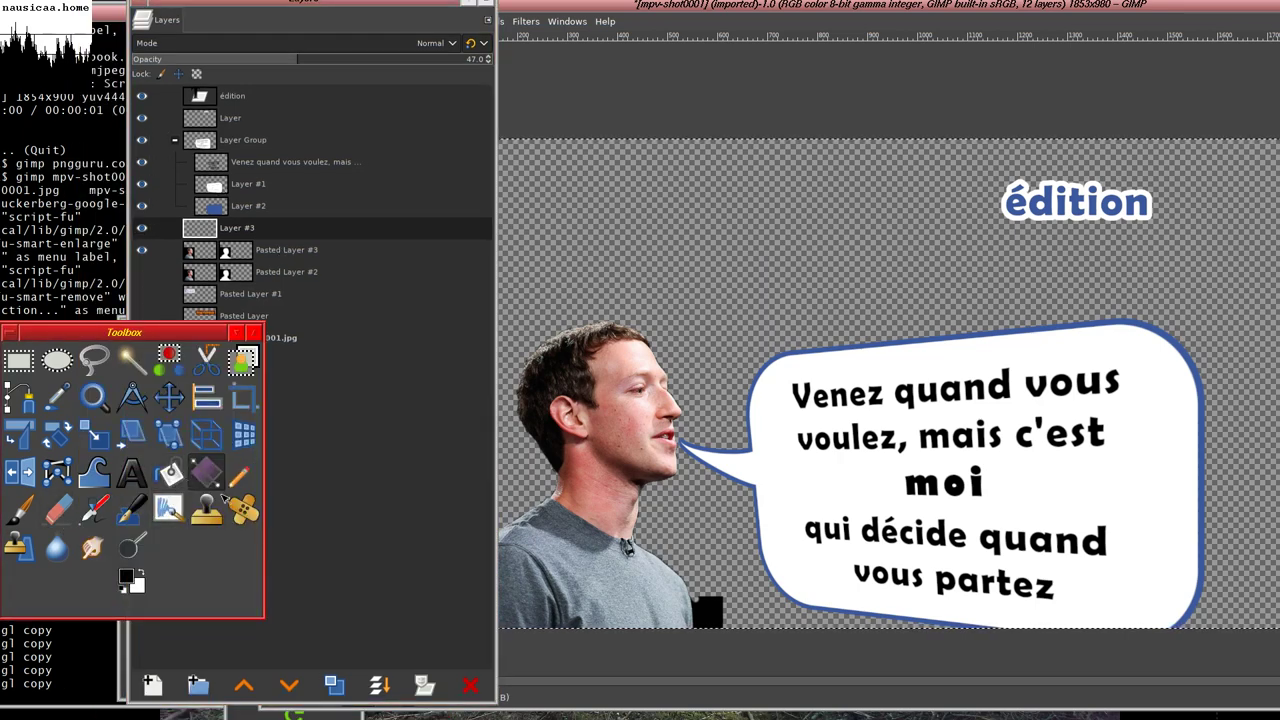
left_click(300, 556)
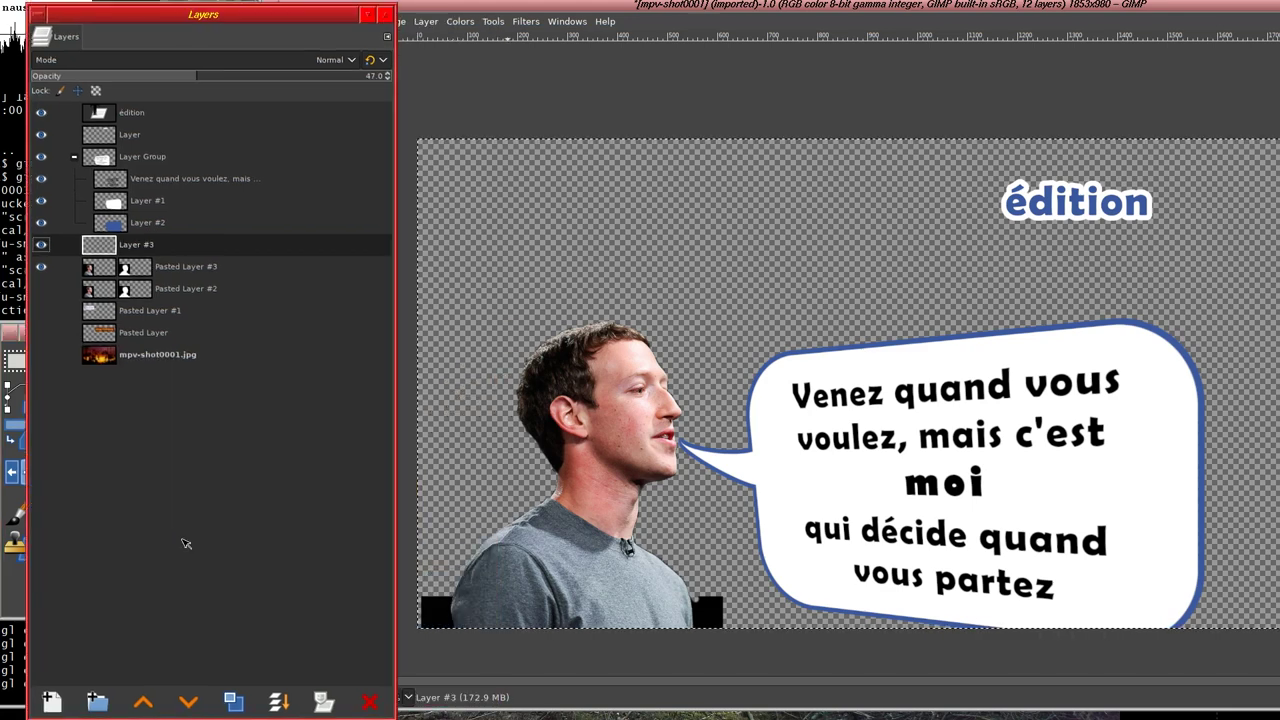
left_click_drag(503, 555, 830, 310)
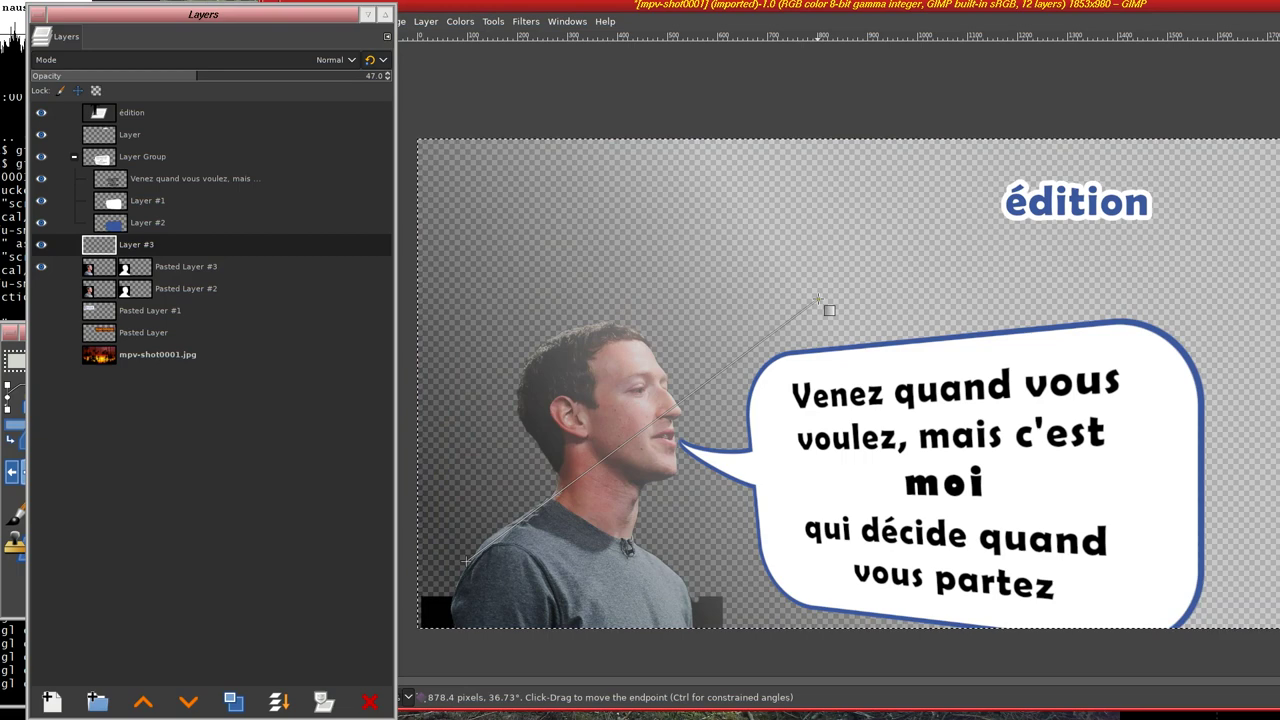
key("Return")
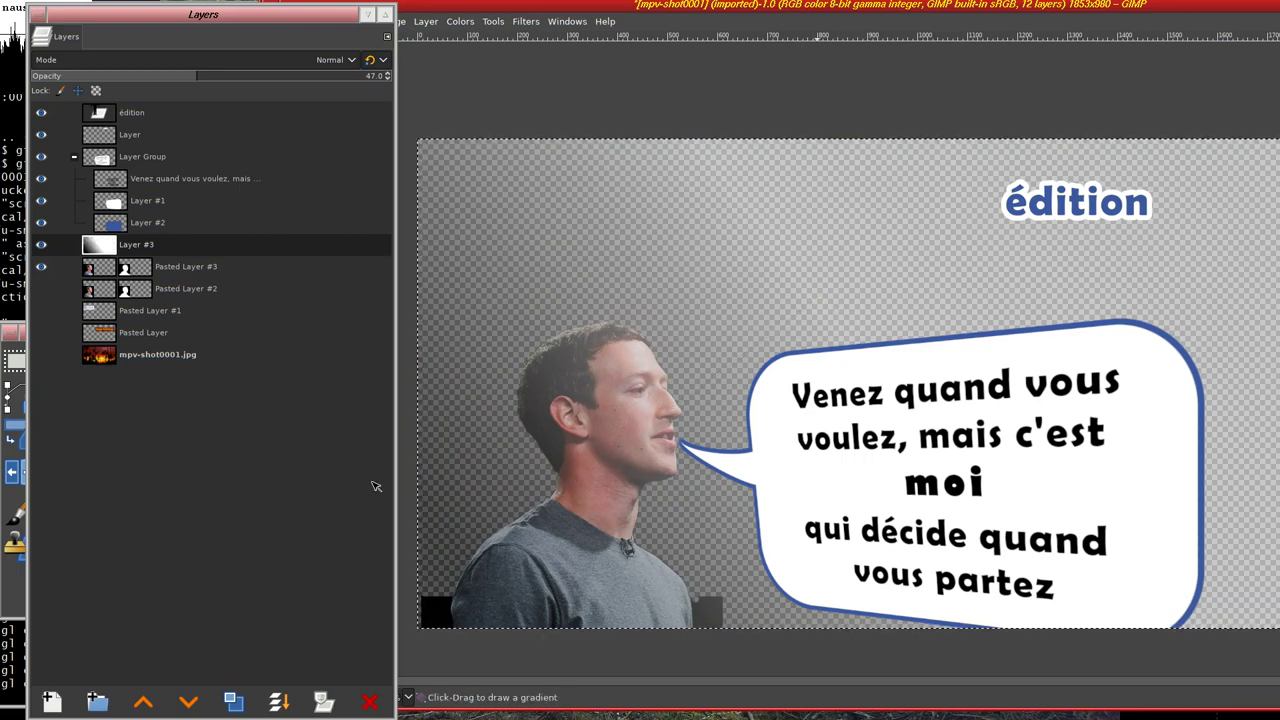
left_click(137, 249)
- Set Layer #3 to Darken only mode with 83.2 opacity
right_click(130, 252)
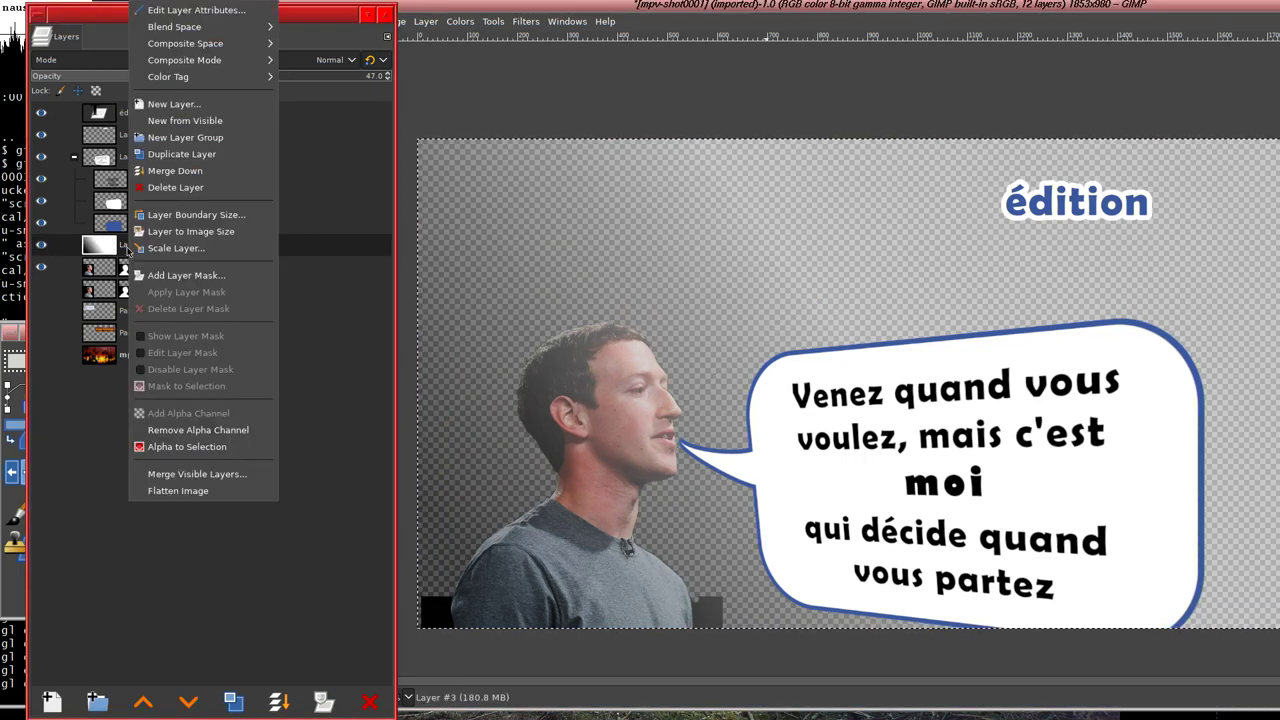
left_click(191, 10)
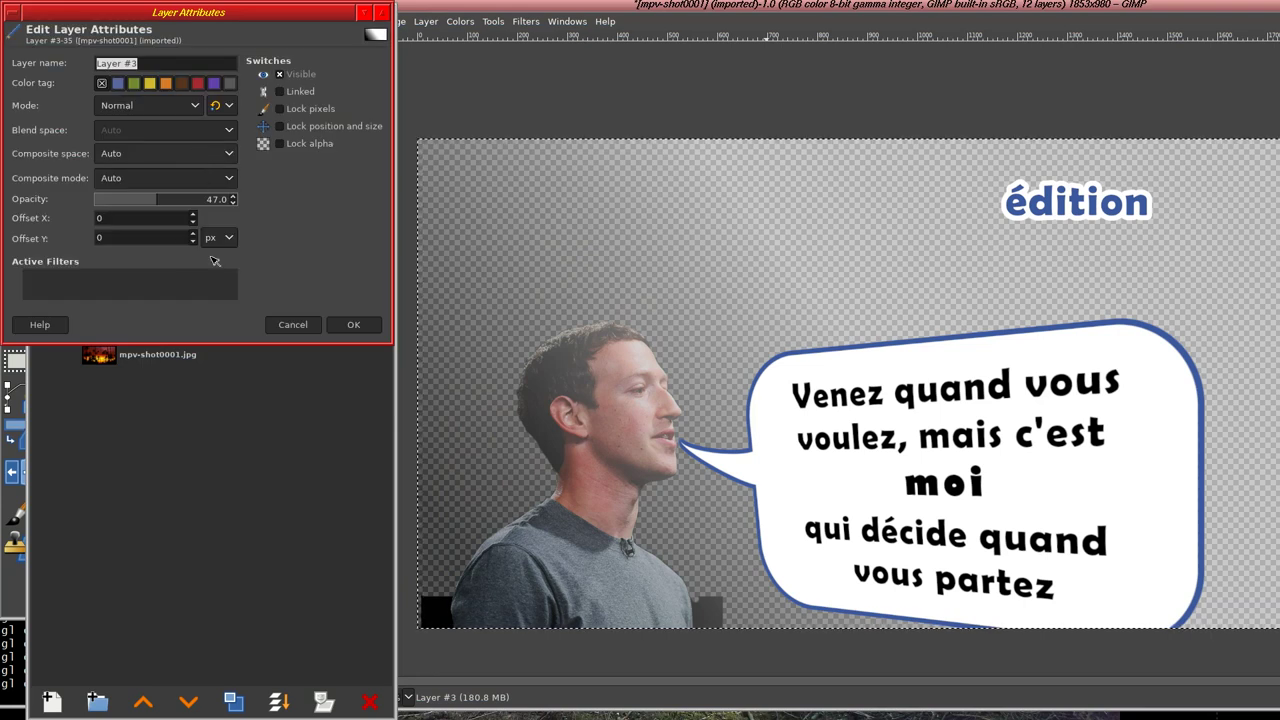
left_click(165, 104)
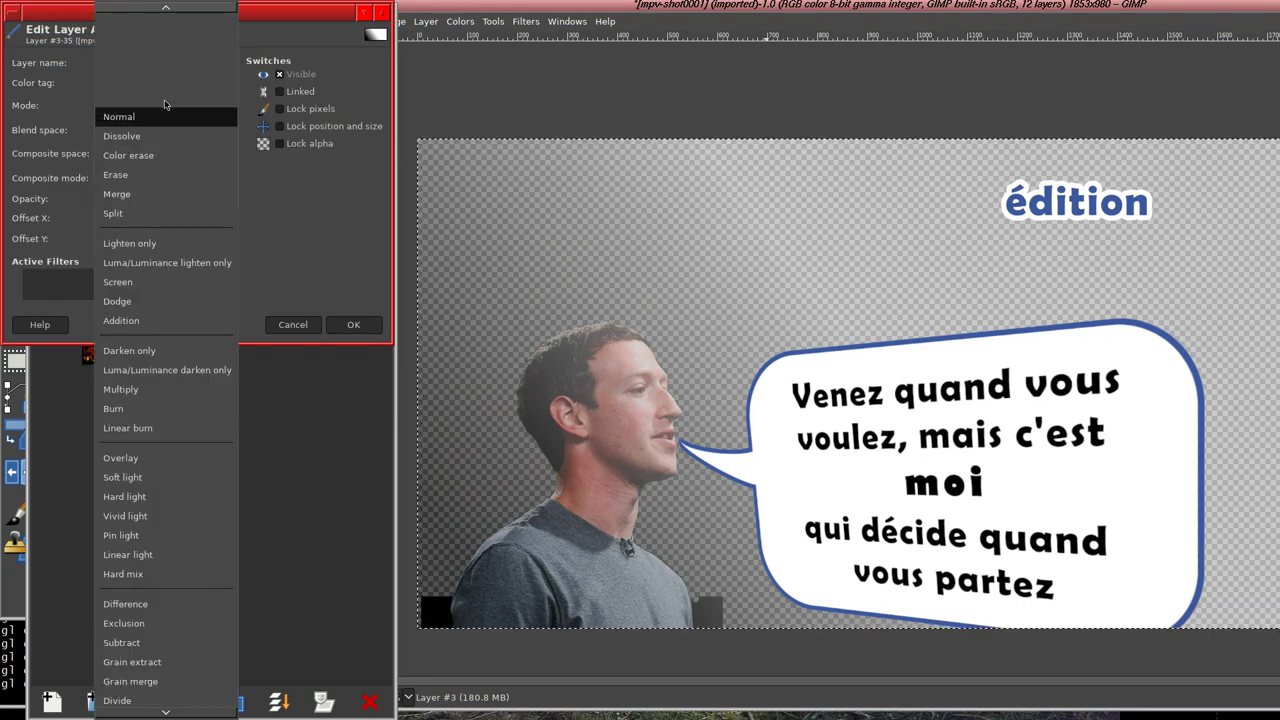
left_click(176, 350)
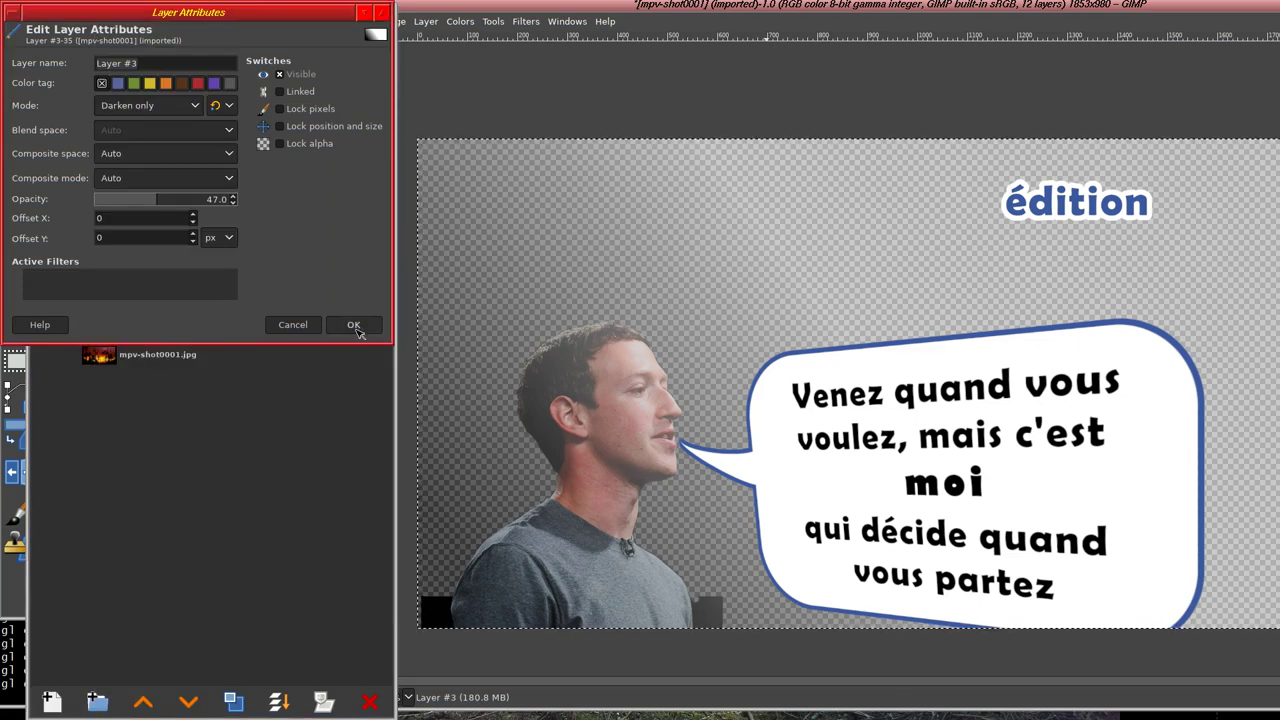
left_click(362, 328)
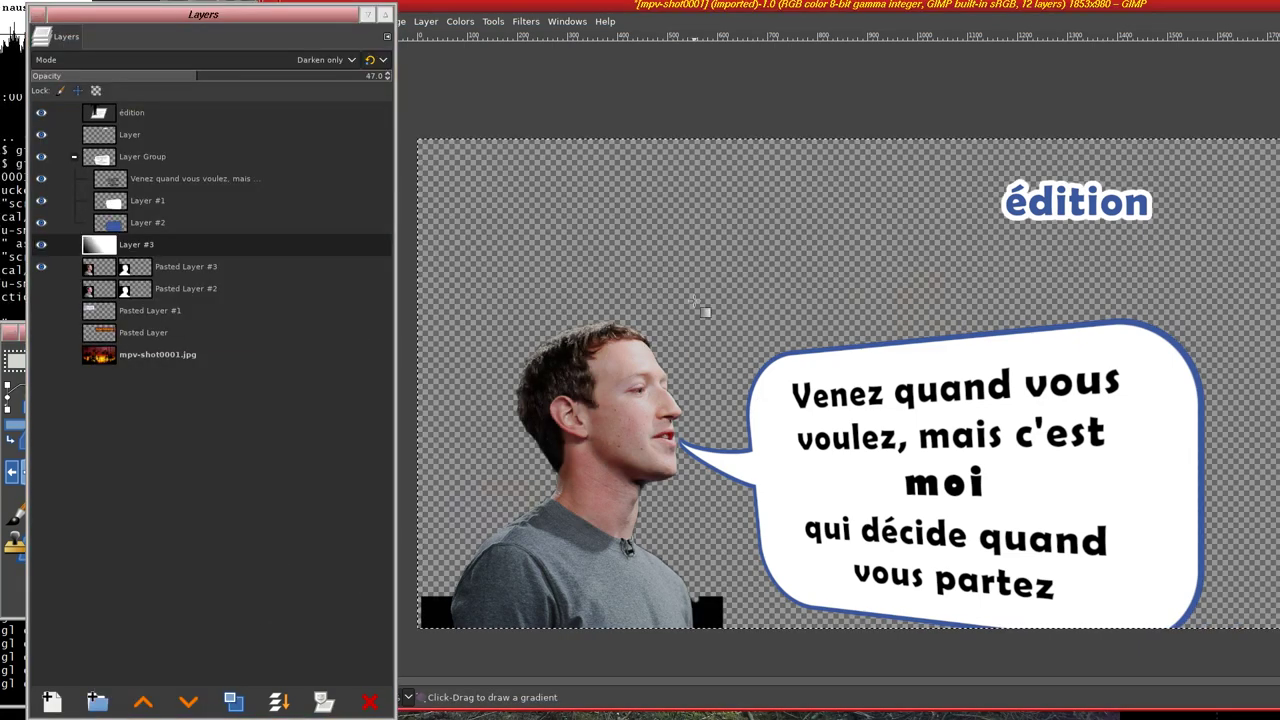
right_click(190, 245)
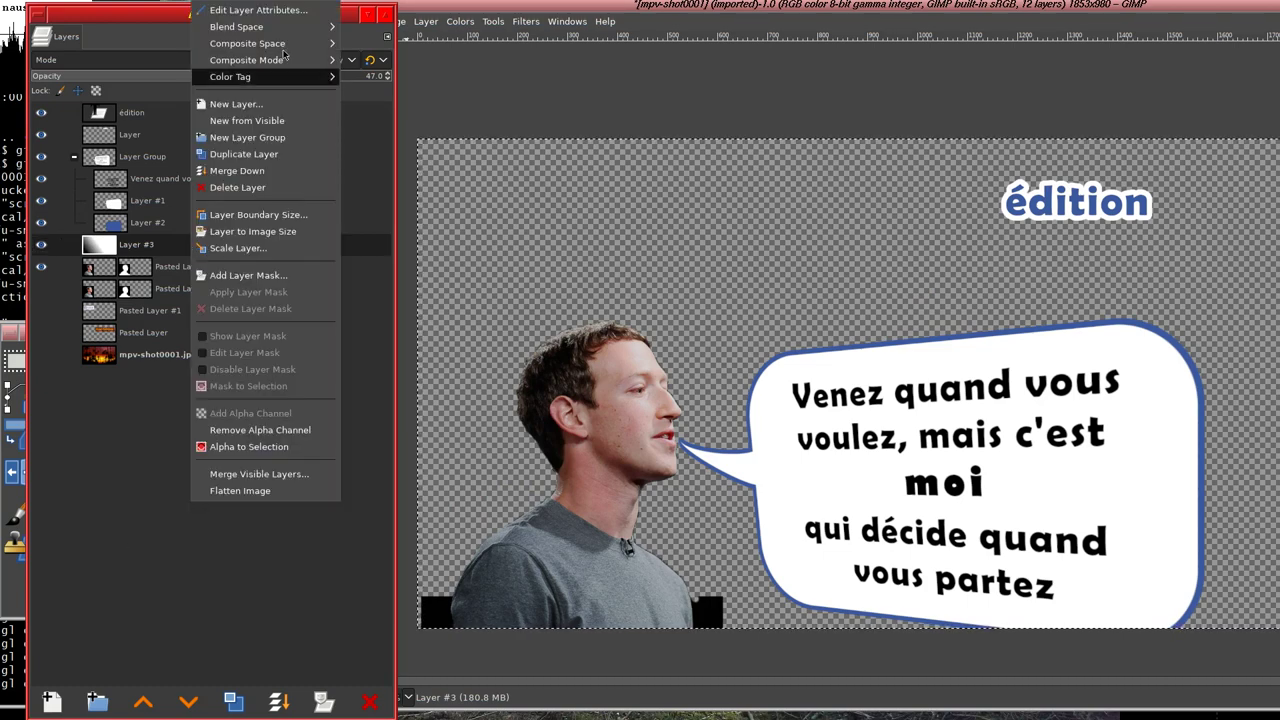
left_click(258, 10)
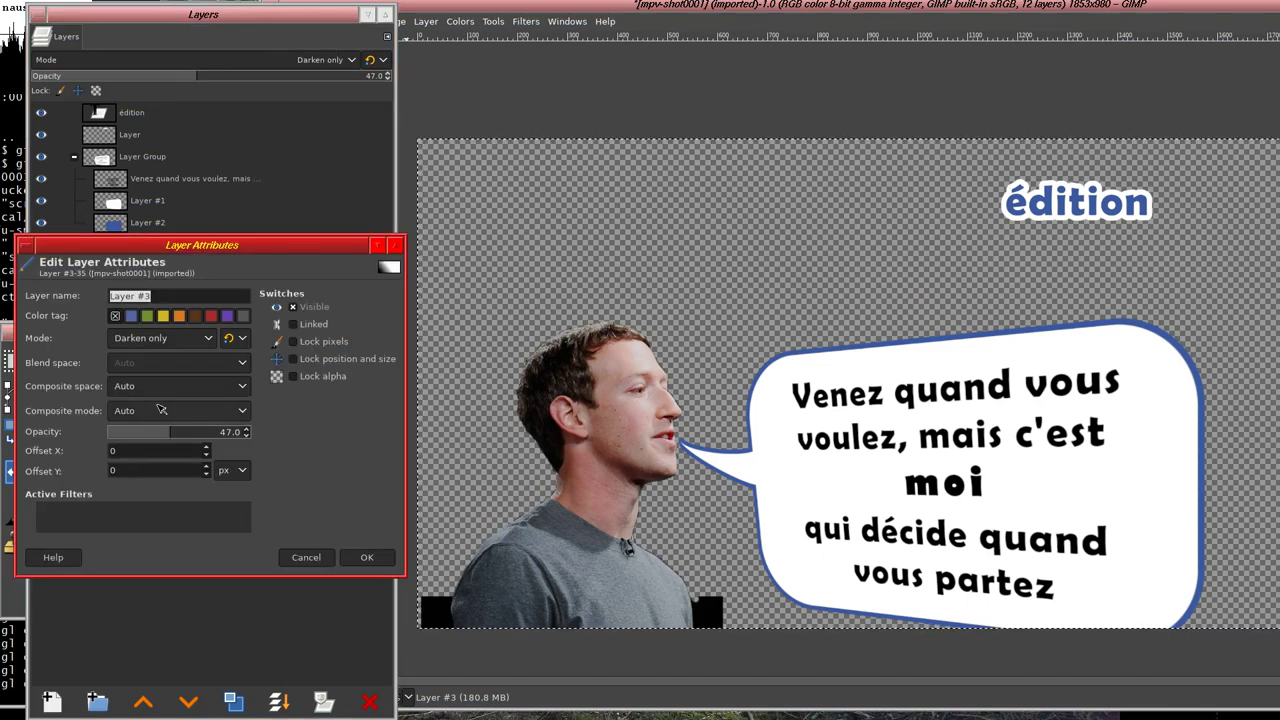
left_click(219, 436)
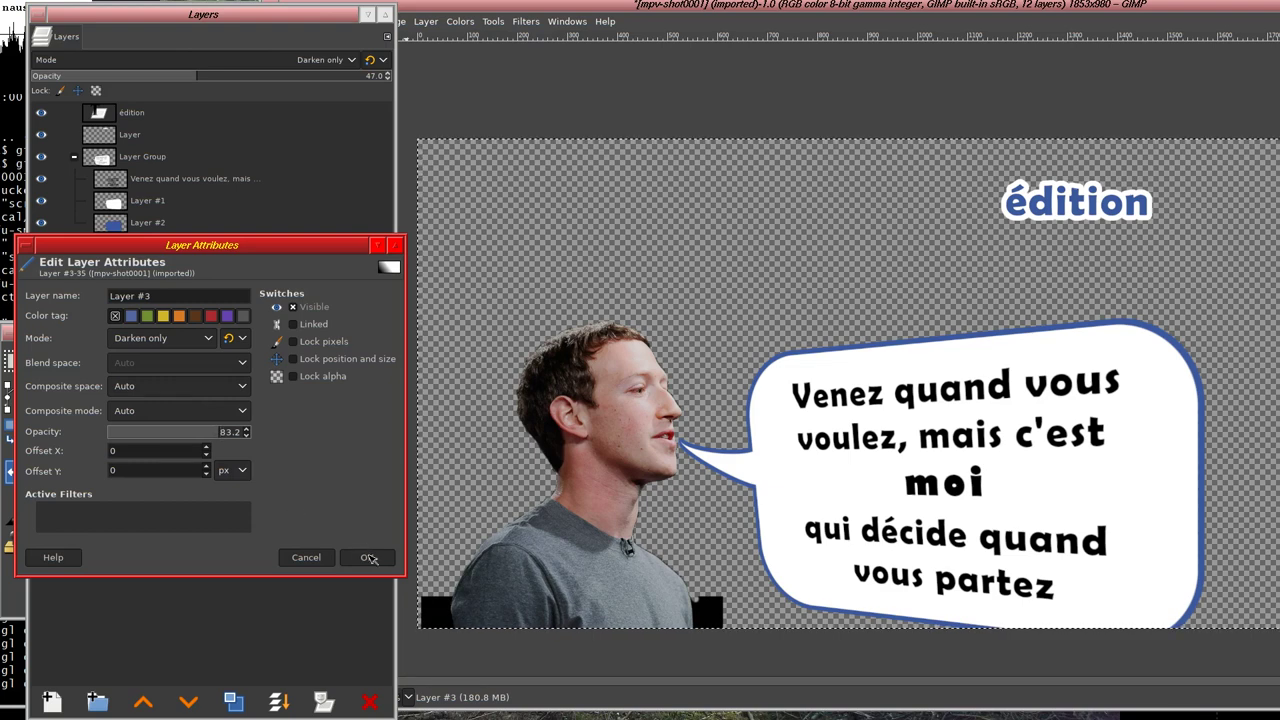
left_click(368, 558)
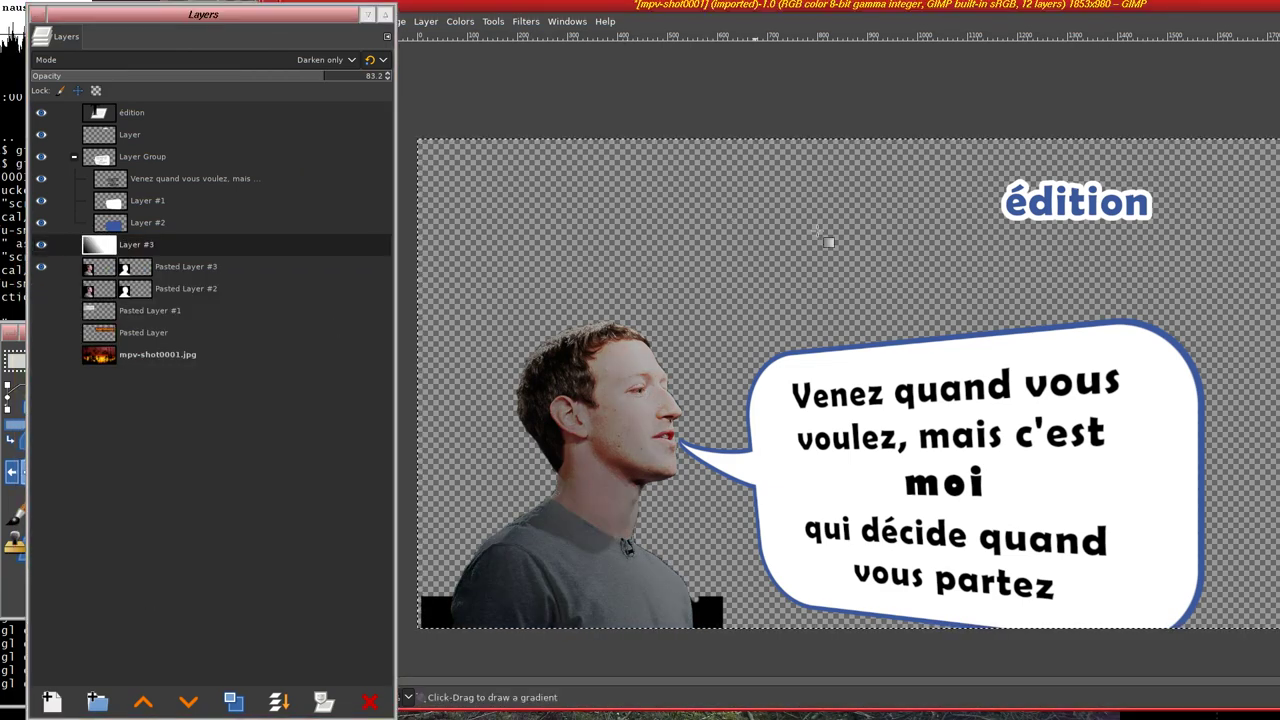
- Merge Layer #3 down into Pasted Layer #3 and show the logo, title and background layers again
left_click(41, 311)
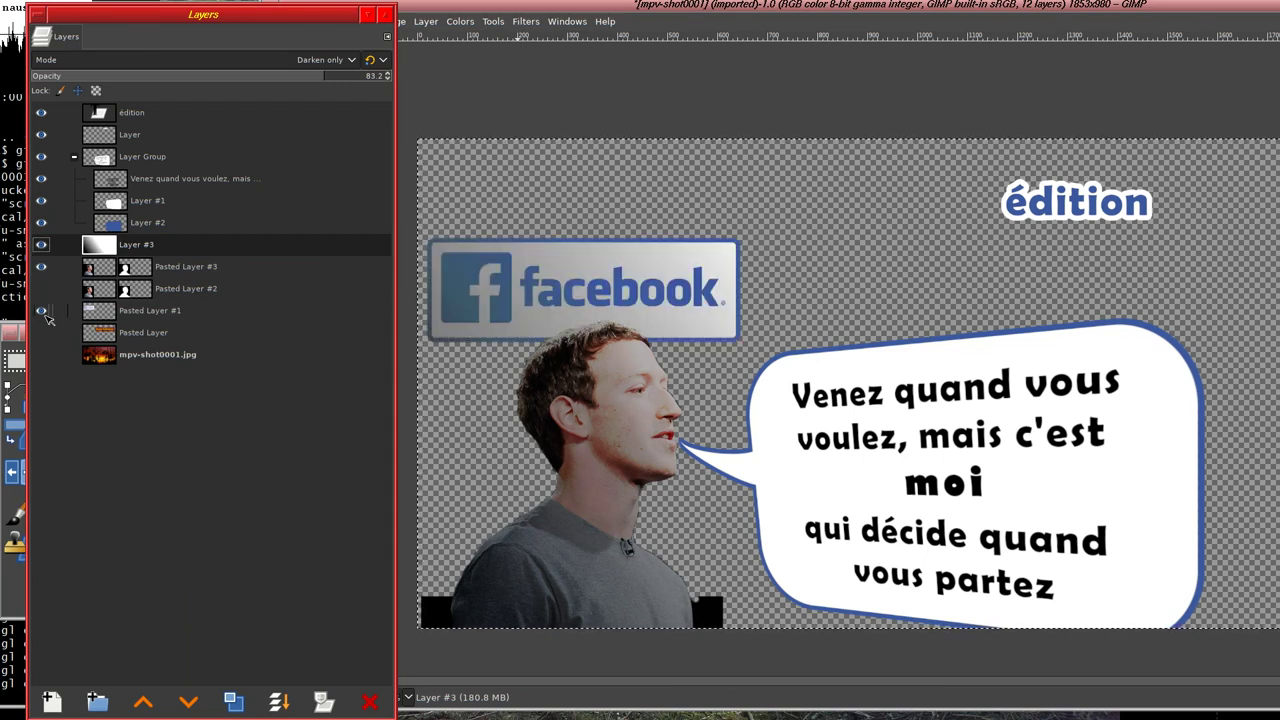
left_click(41, 311)
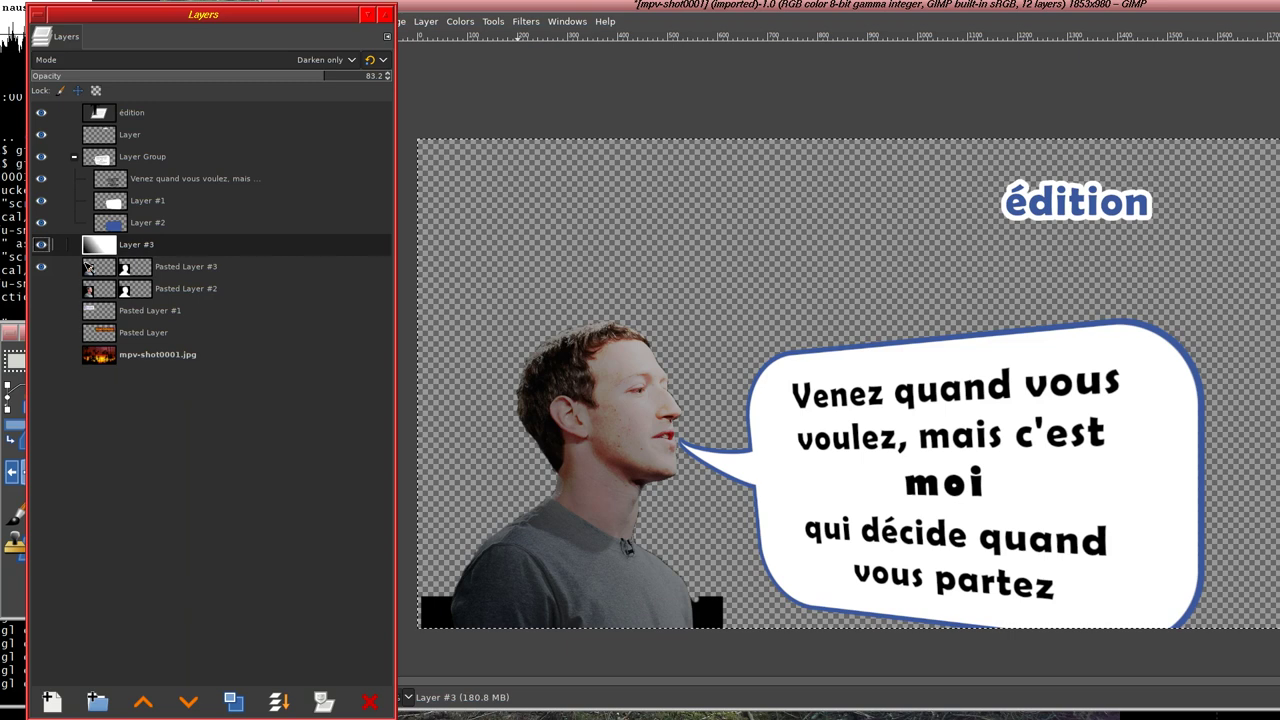
left_click(266, 676)
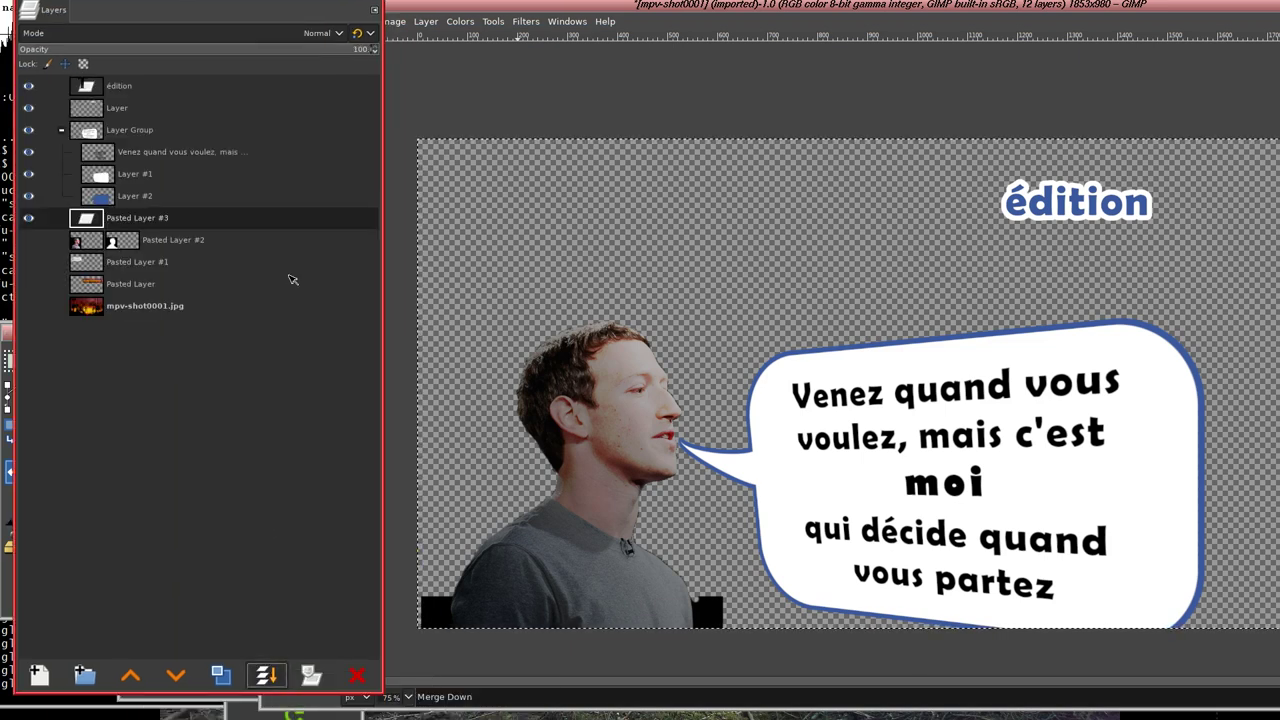
left_click(29, 262)
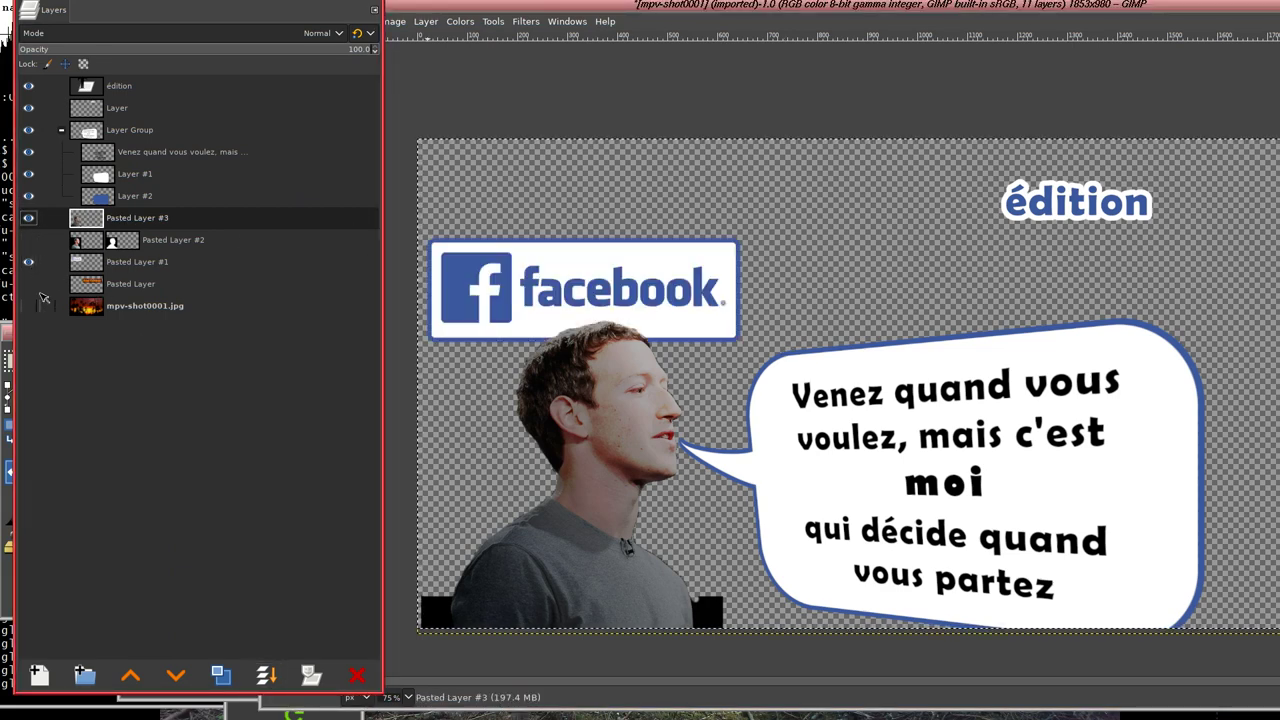
left_click(29, 284)
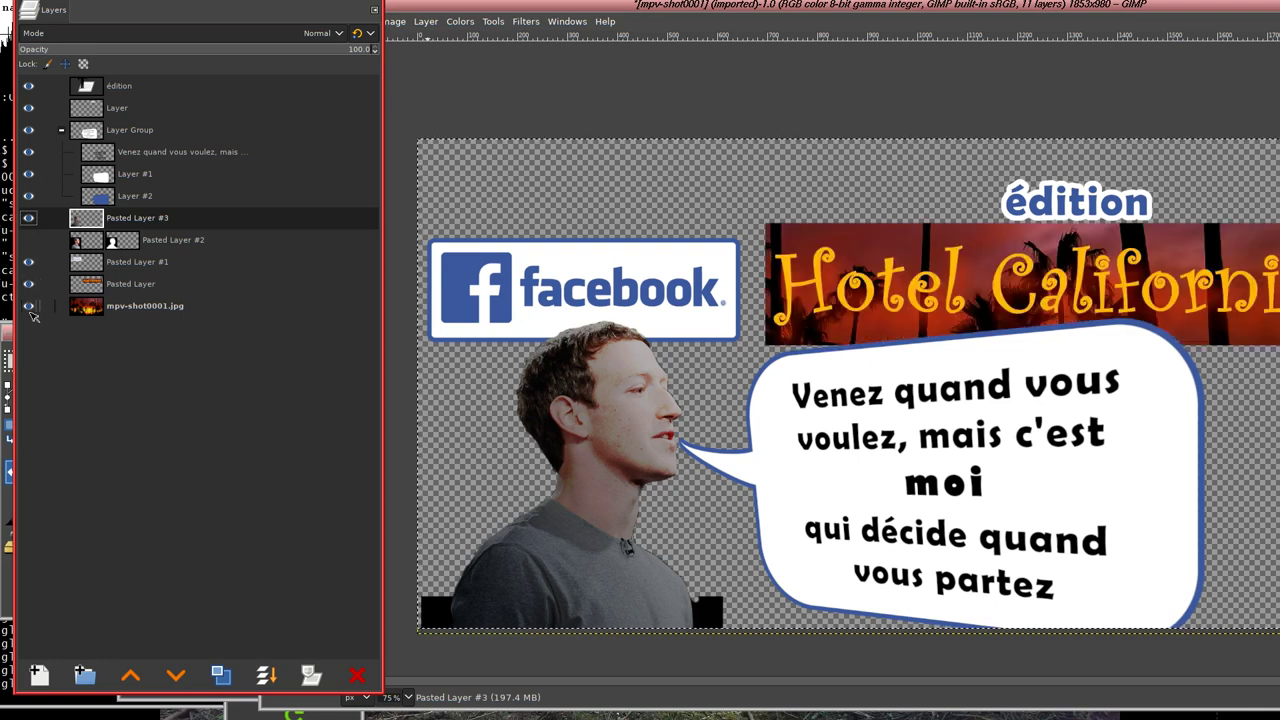
left_click(29, 306)
left_click(567, 390)
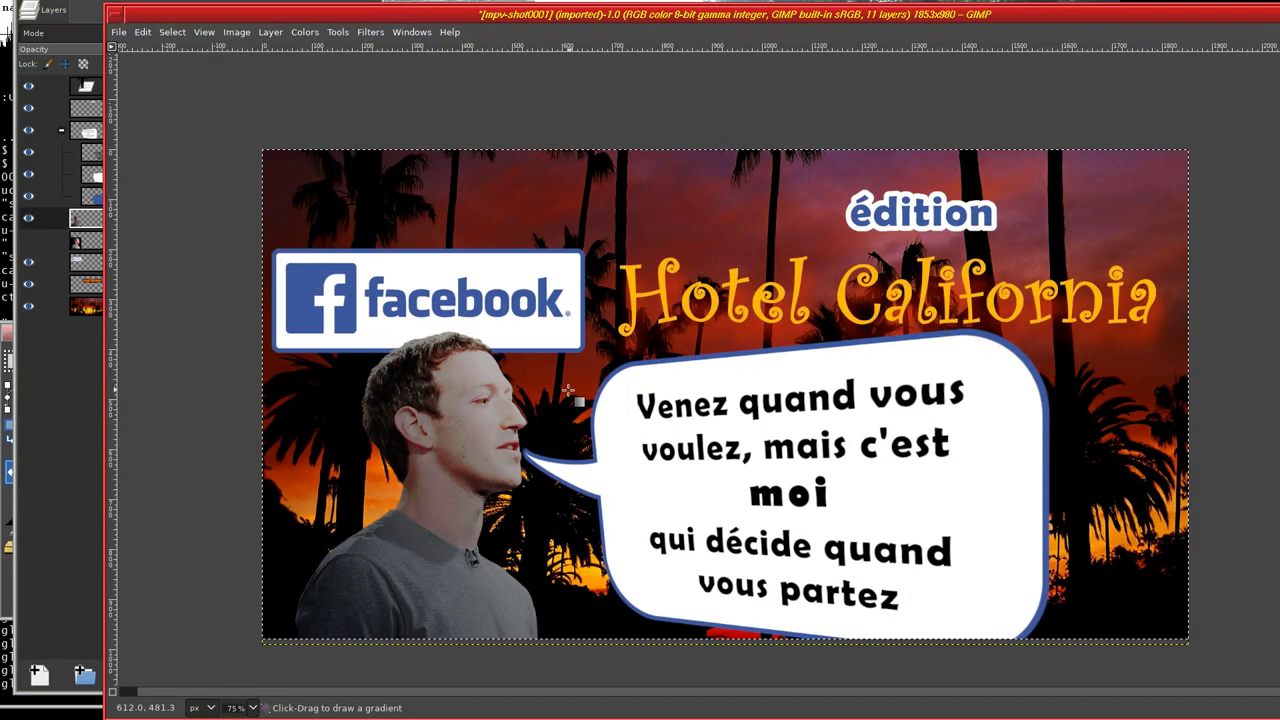
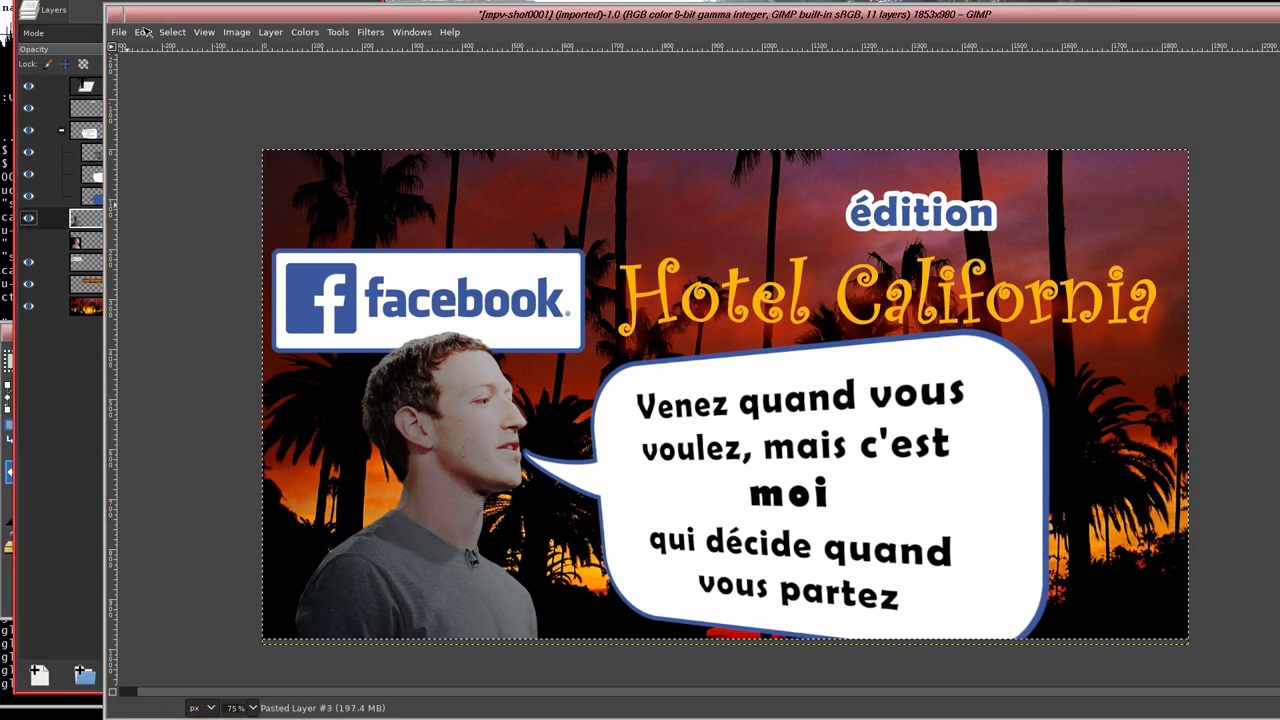
- Toggle Pasted Layer #2 and Pasted Layer #3 visibility in the Layers dock to compare poses
left_click(92, 530)
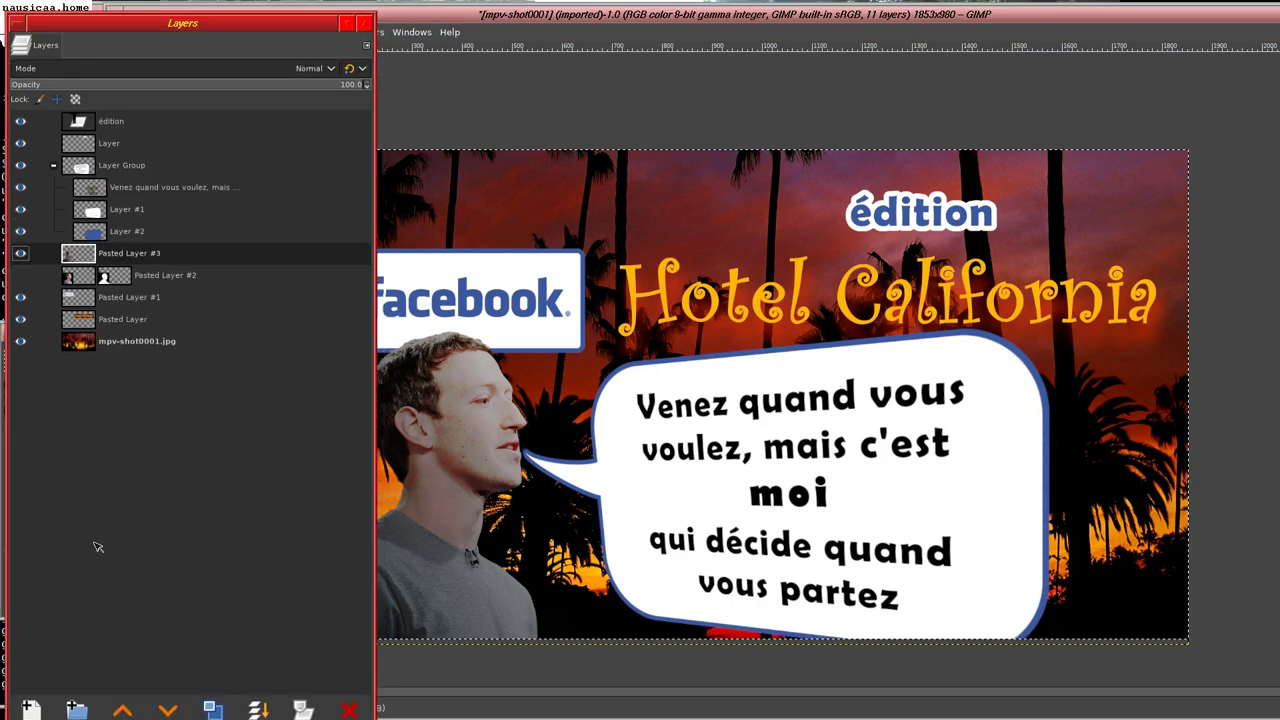
left_click(35, 247)
left_click(35, 222)
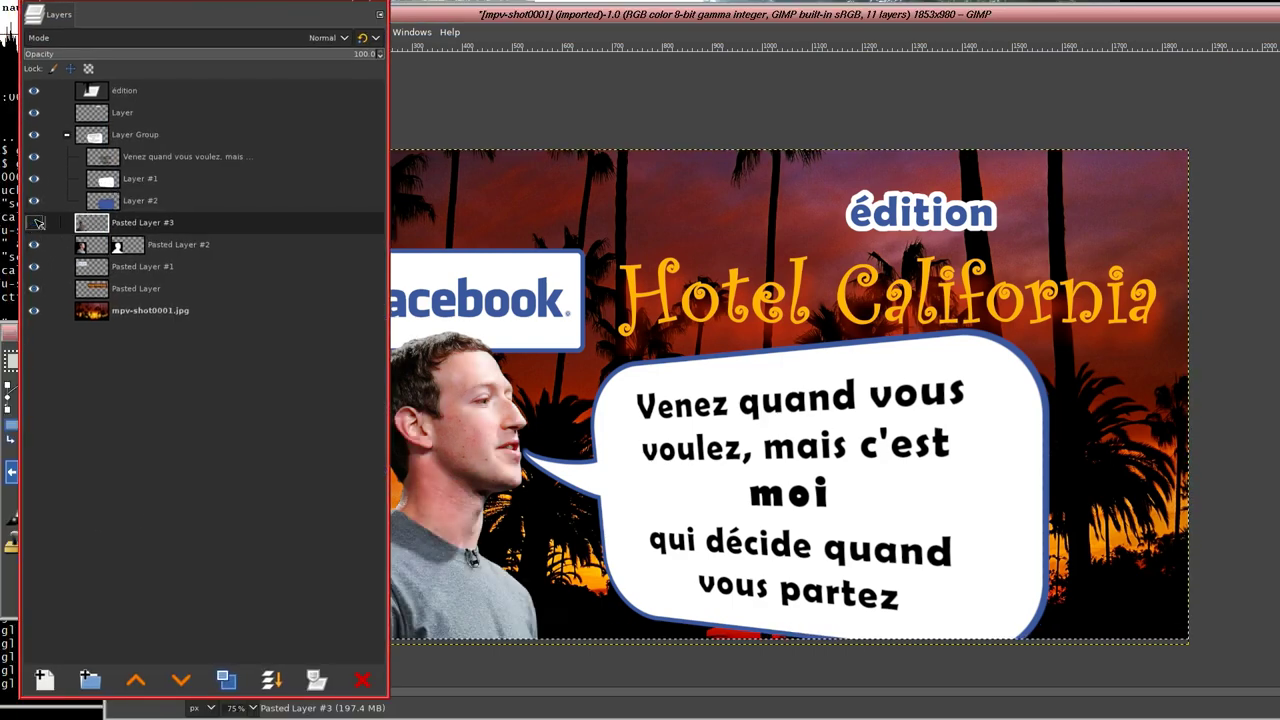
left_click(35, 222)
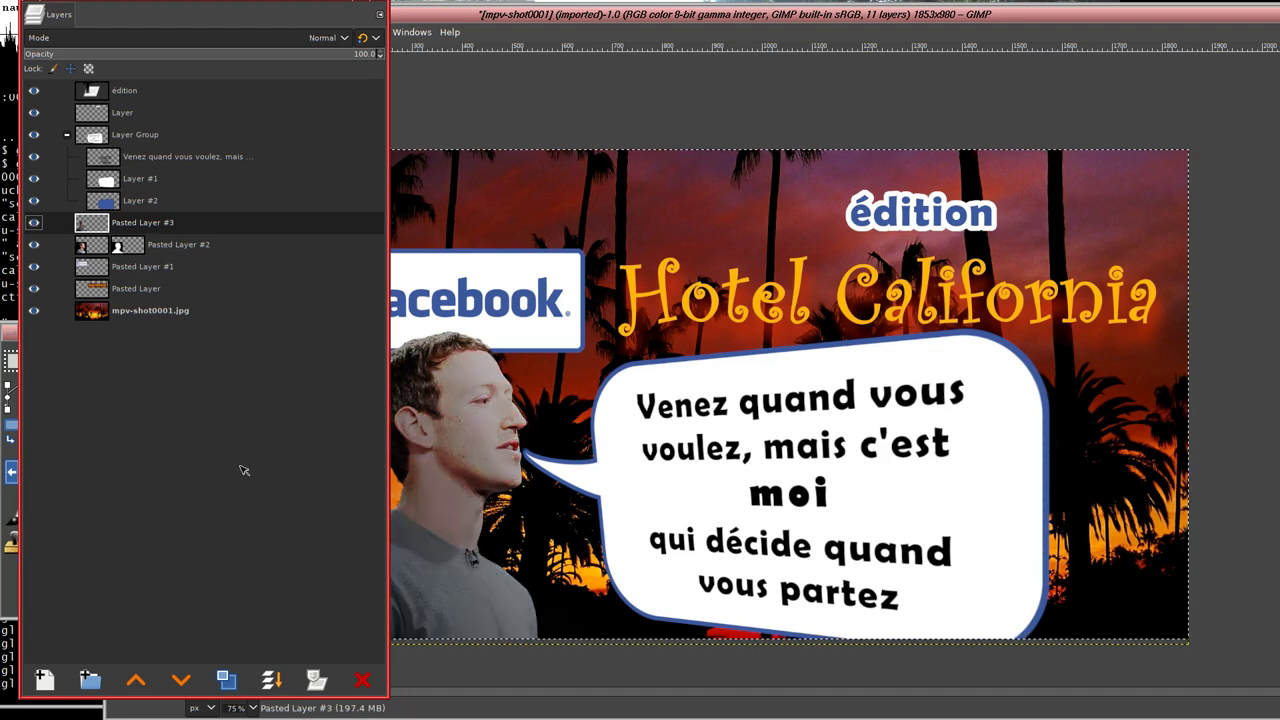
left_click(585, 428)
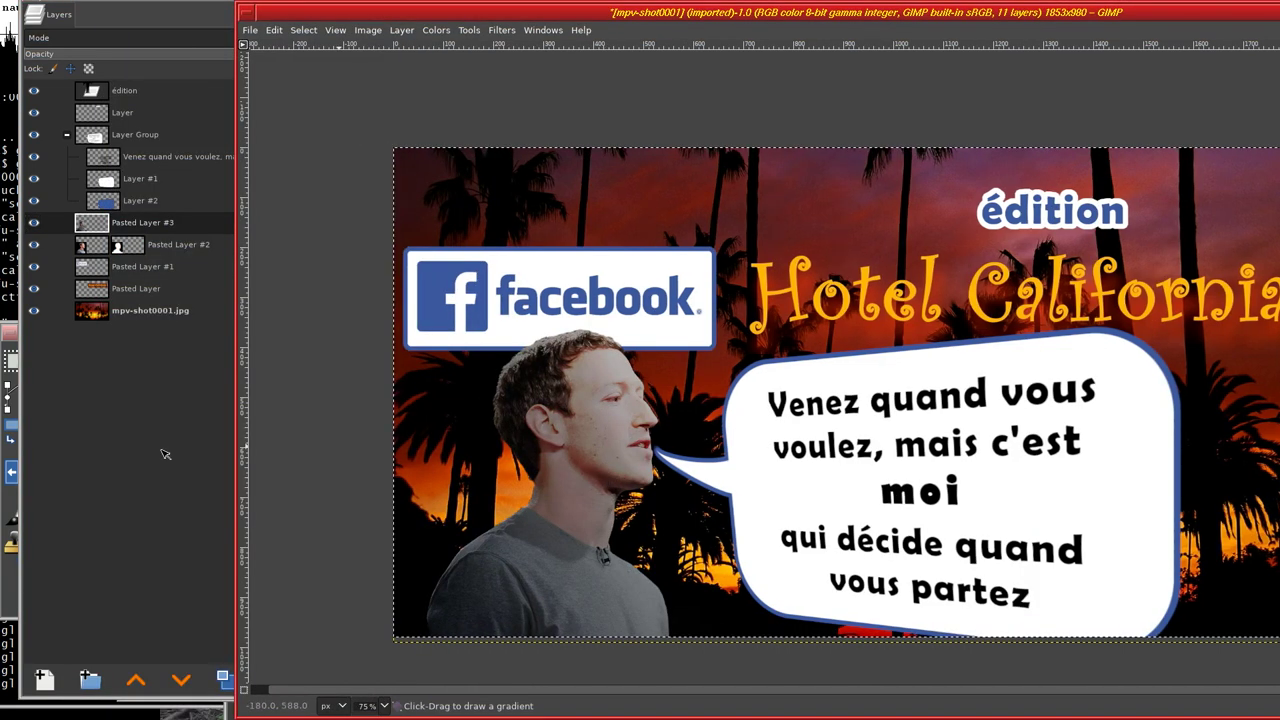
left_click(163, 478)
left_click(510, 116)
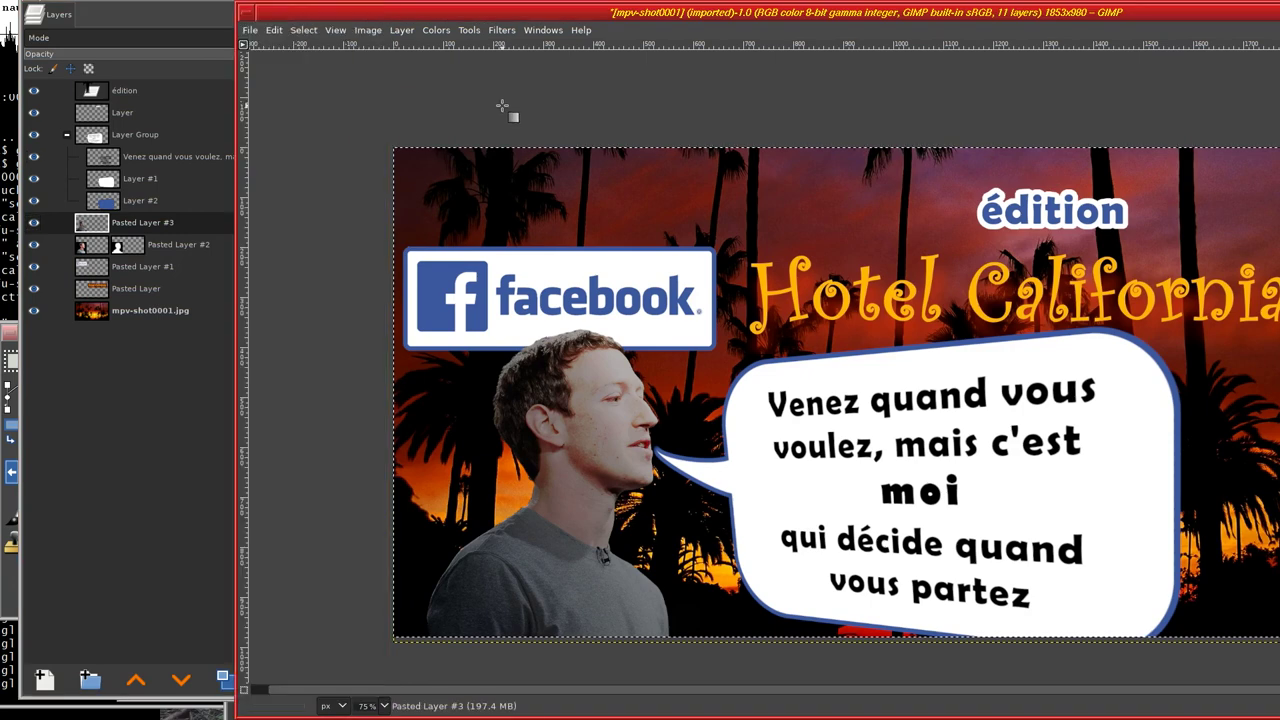
- Undo visibility changes until the background photo, Hotel California banner and Facebook logo are hidden
left_click(273, 29)
left_click(274, 29)
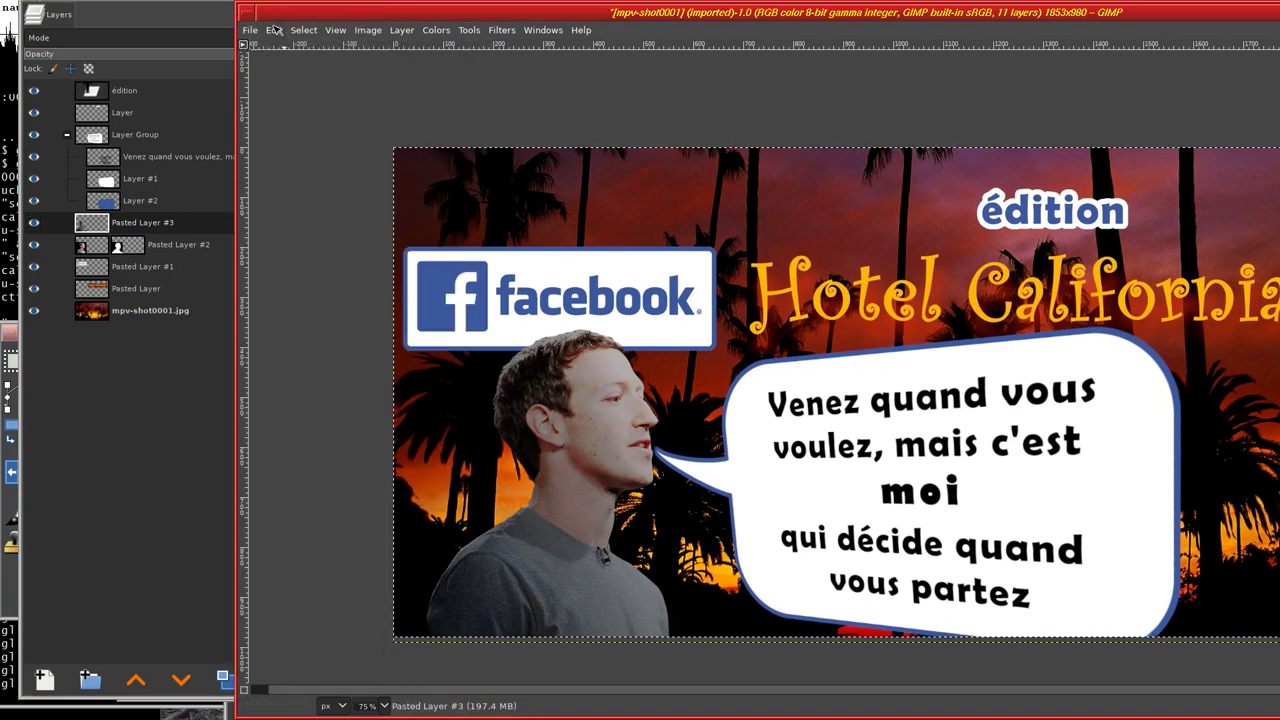
left_click(300, 49)
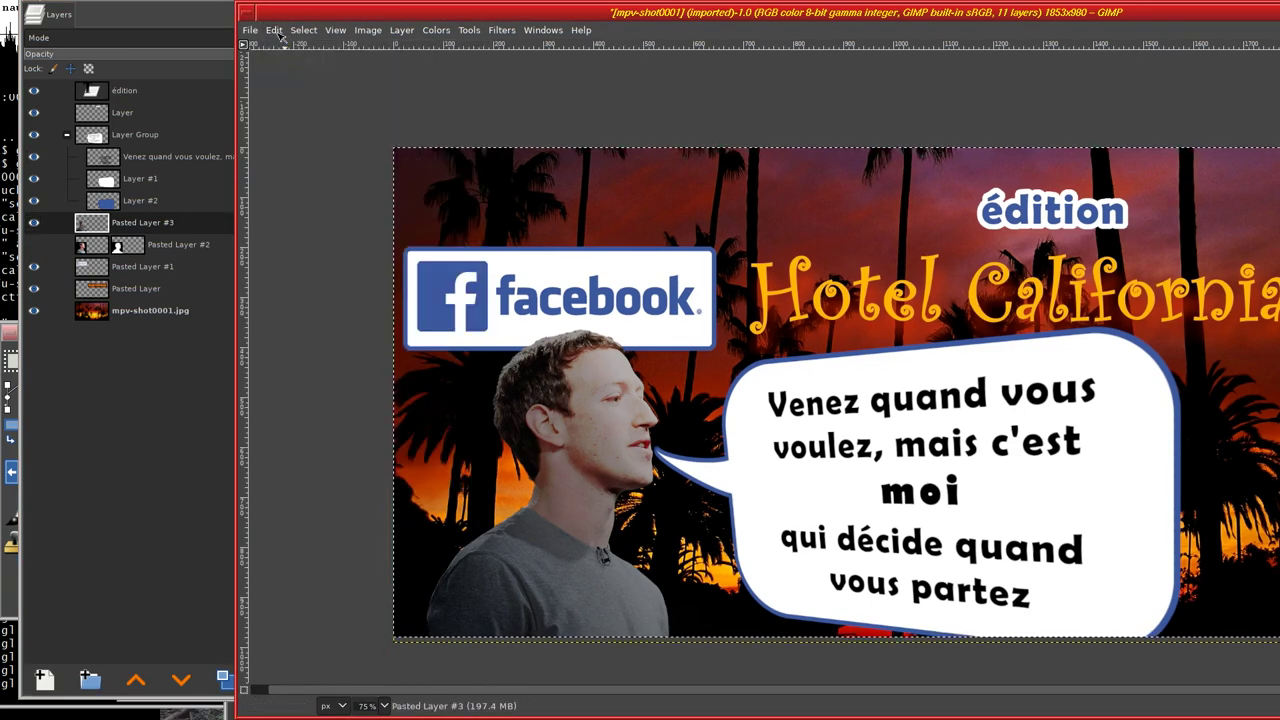
left_click(278, 30)
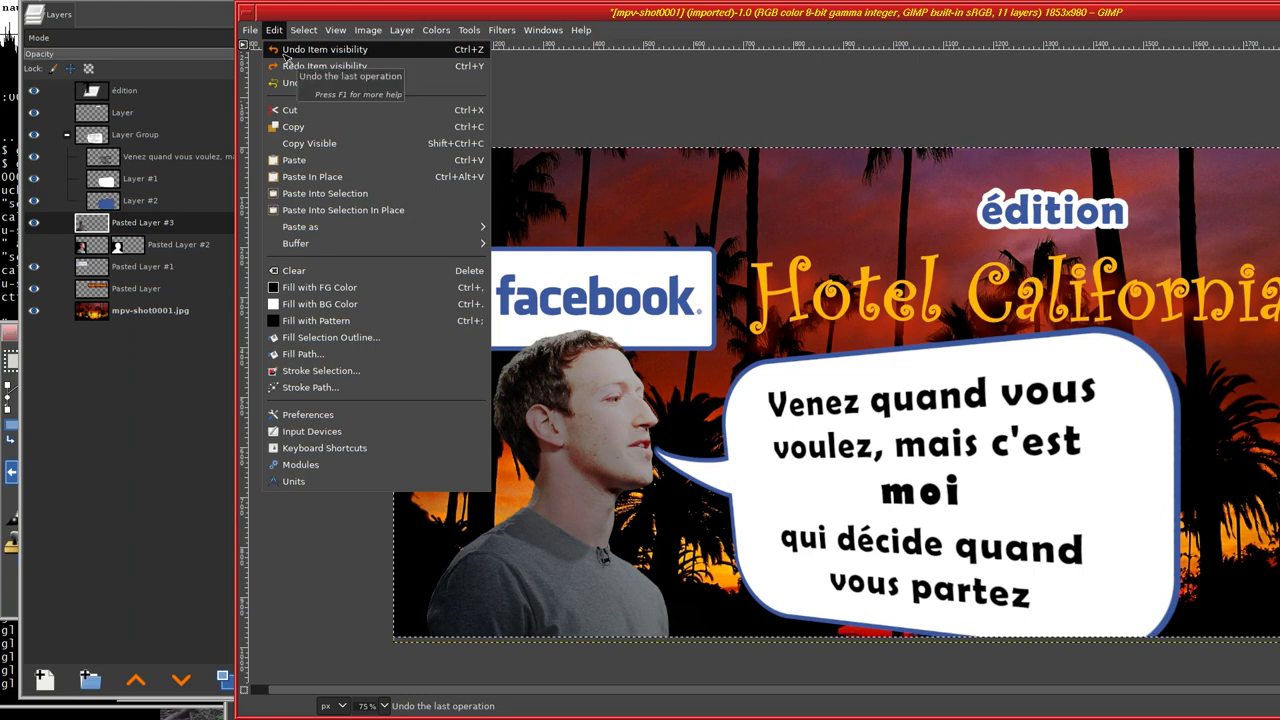
left_click(286, 52)
left_click(274, 29)
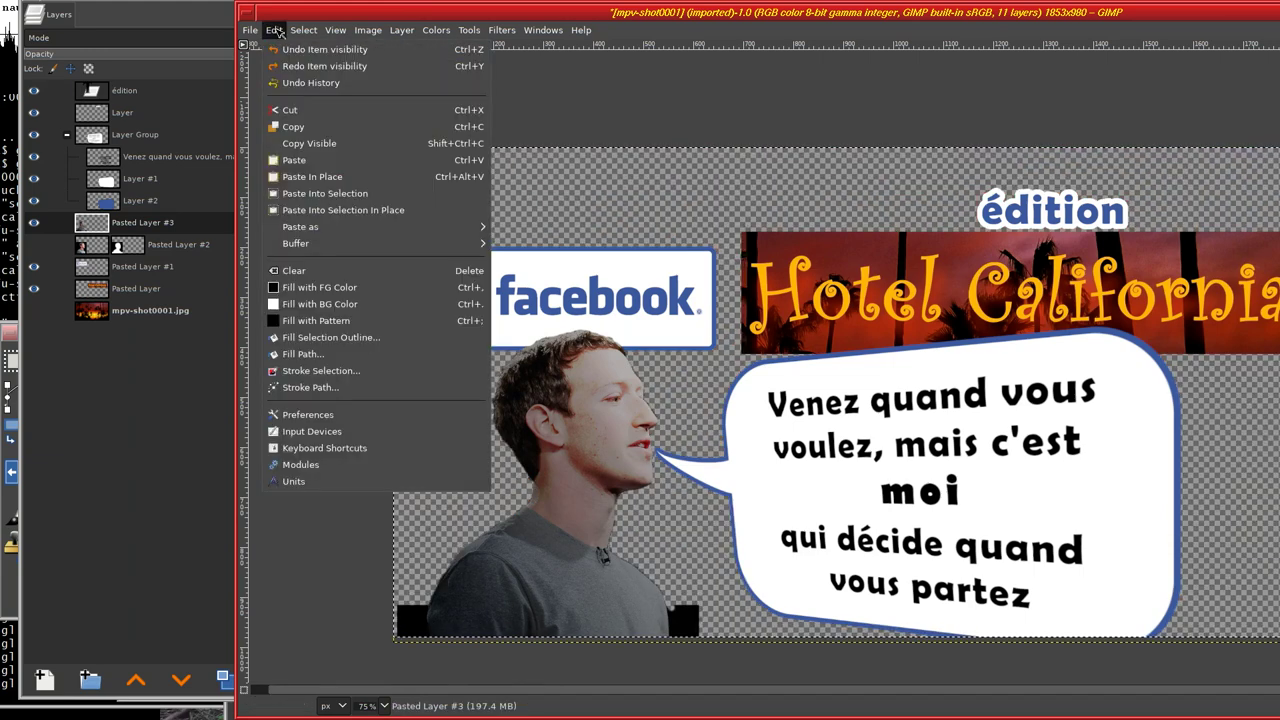
left_click(296, 52)
left_click(274, 29)
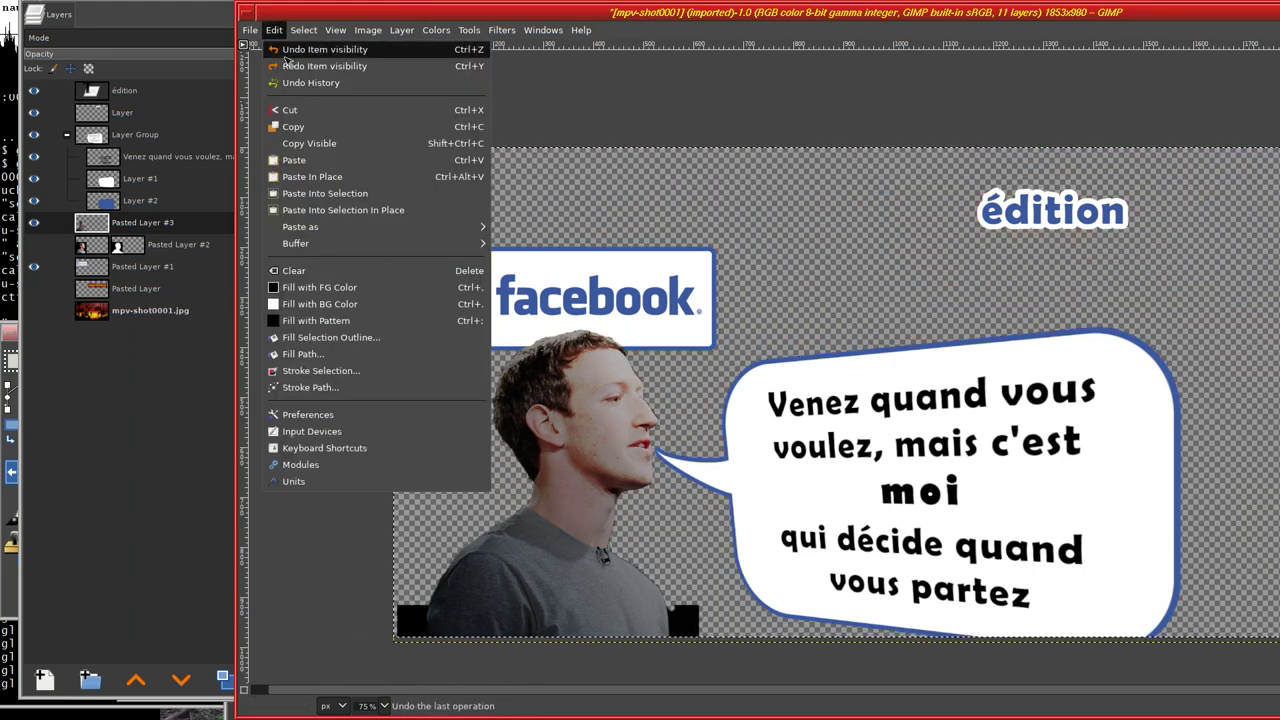
left_click(289, 56)
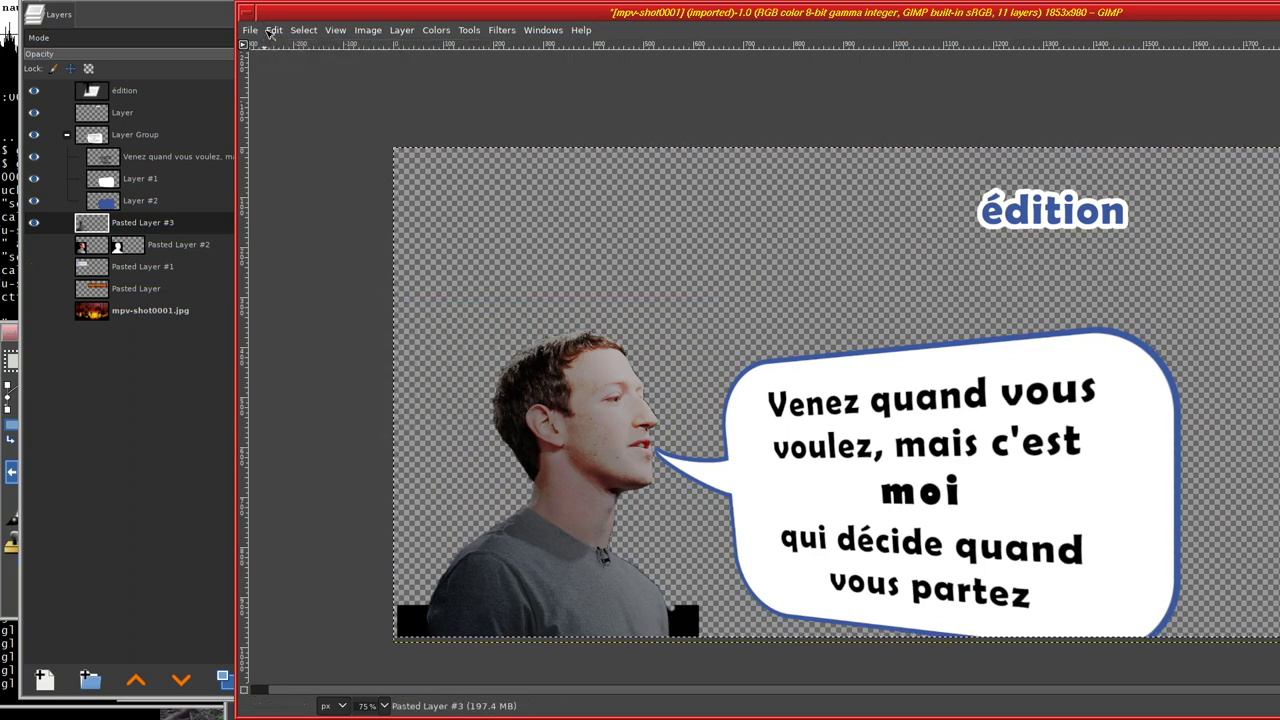
left_click(274, 29)
- Undo the merge to restore Layer #3 and rearrange the Layers and Toolbox windows
left_click(296, 52)
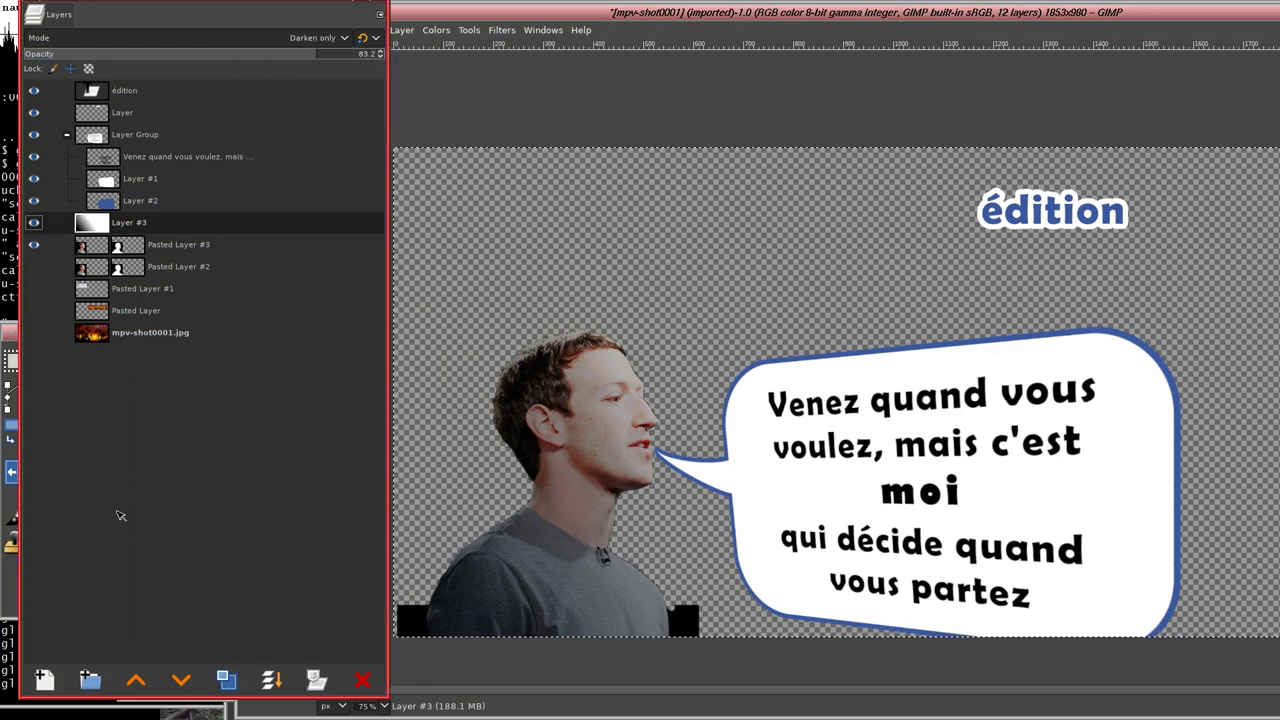
left_click_drag(120, 516, 277, 522)
left_click(158, 583)
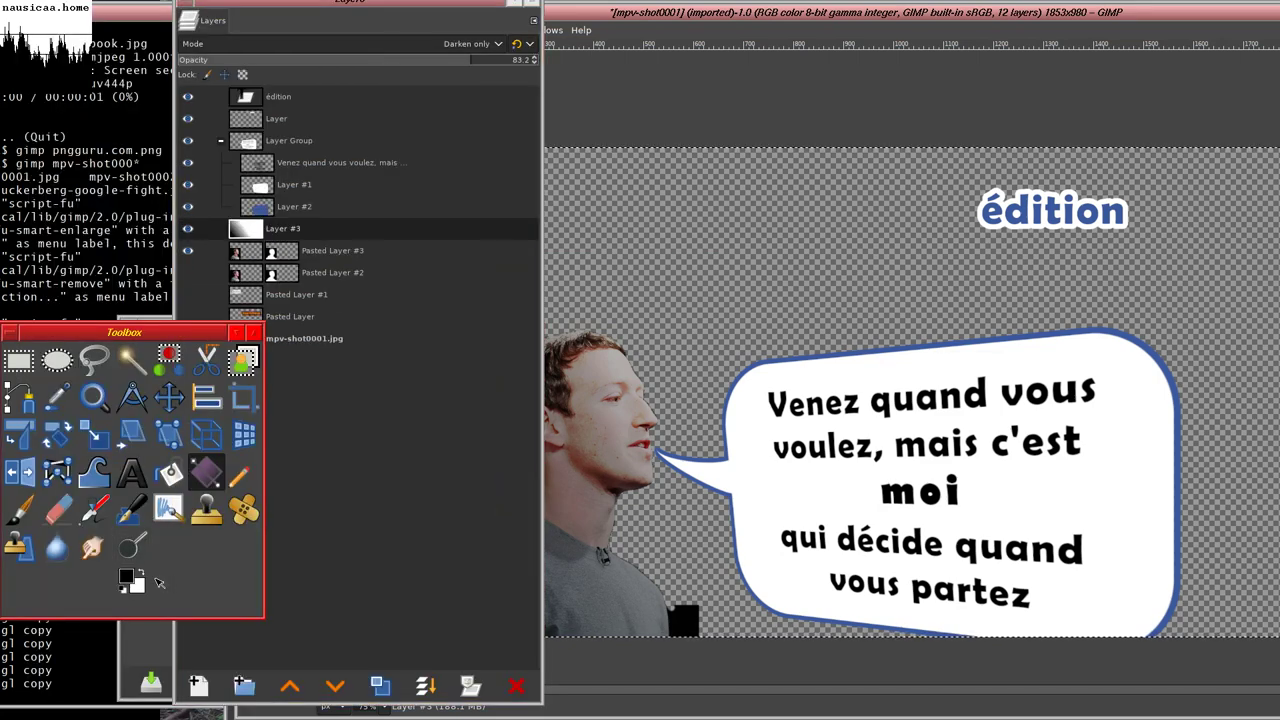
left_click_drag(178, 575, 296, 549)
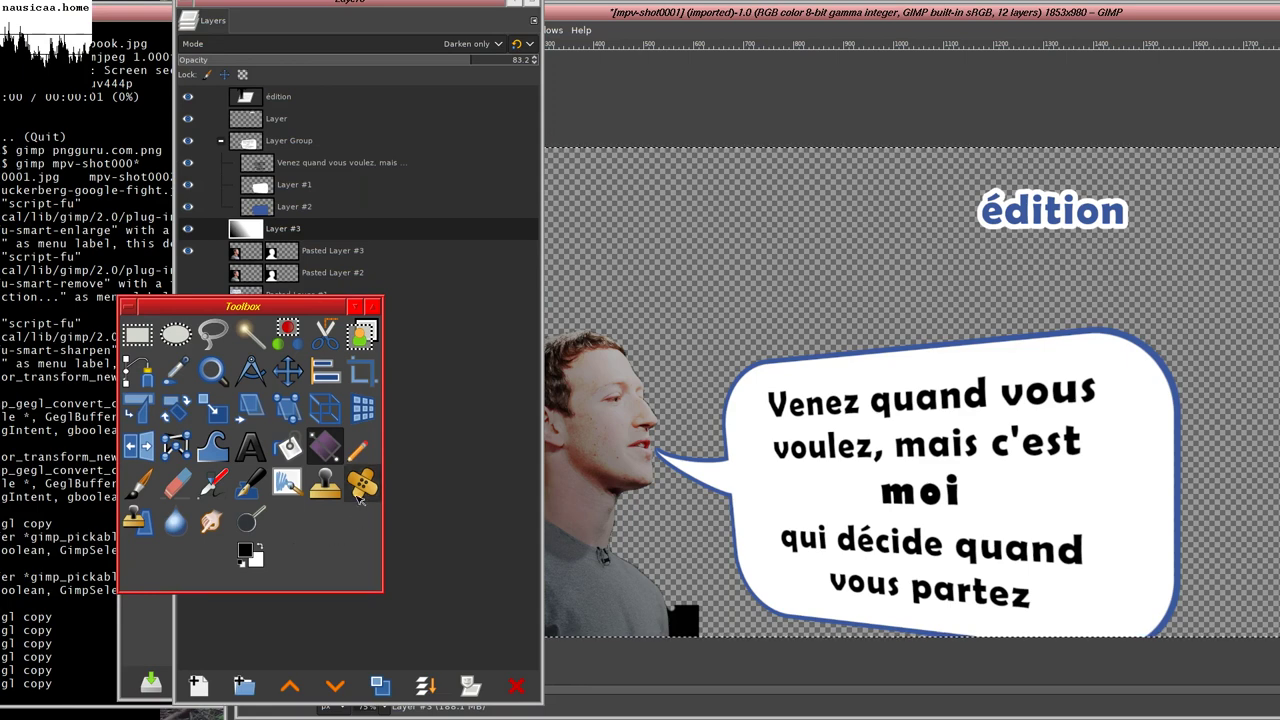
- Set the background colour to a bright yellow
left_click(257, 562)
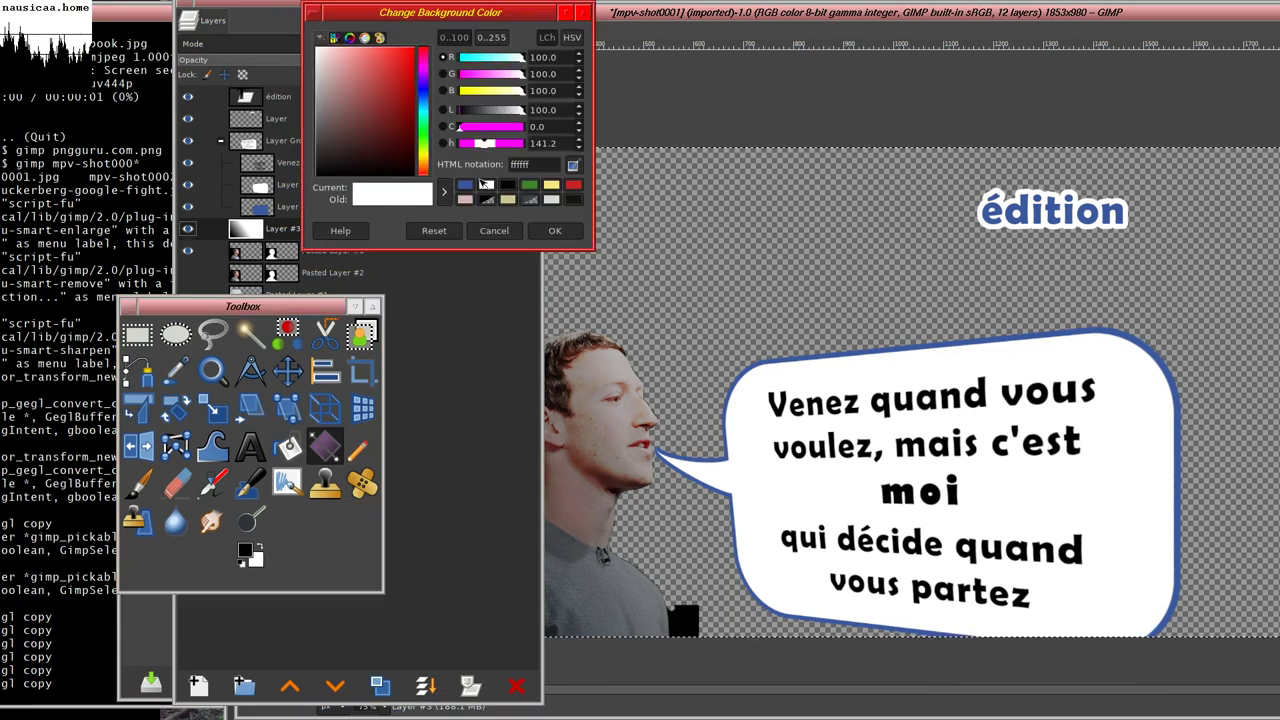
left_click(425, 157)
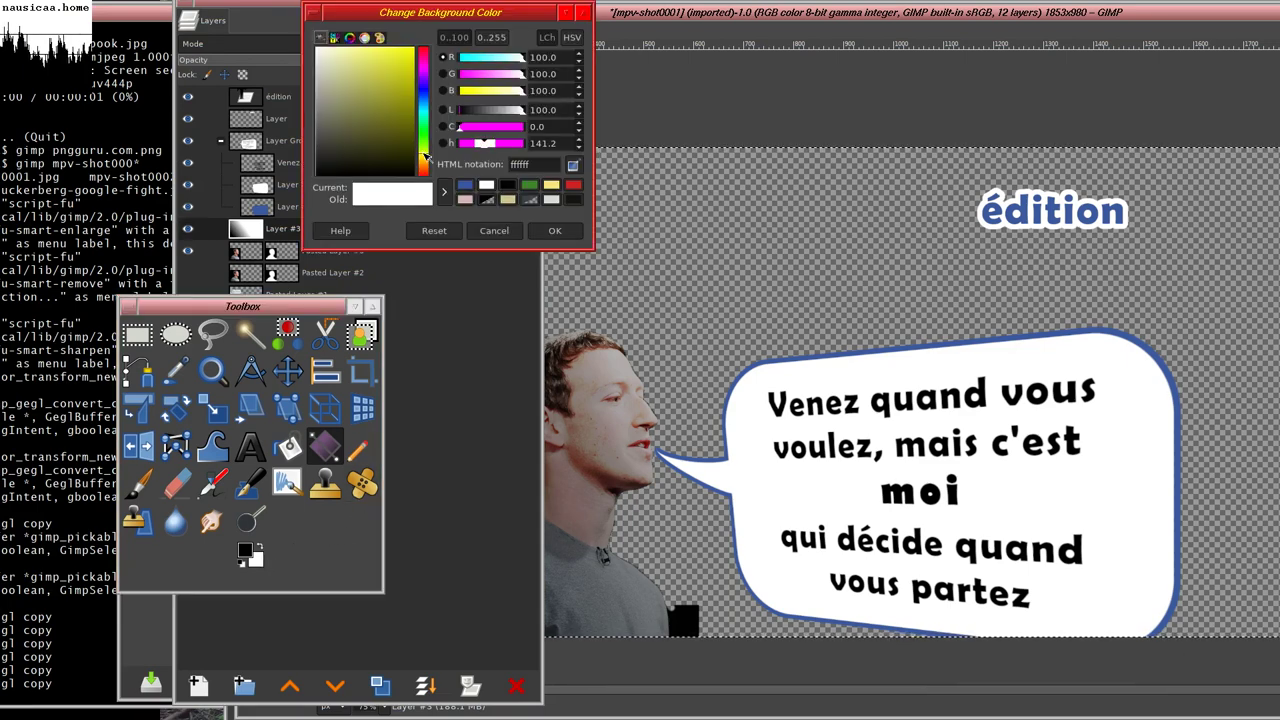
left_click(409, 68)
left_click(396, 54)
left_click(556, 231)
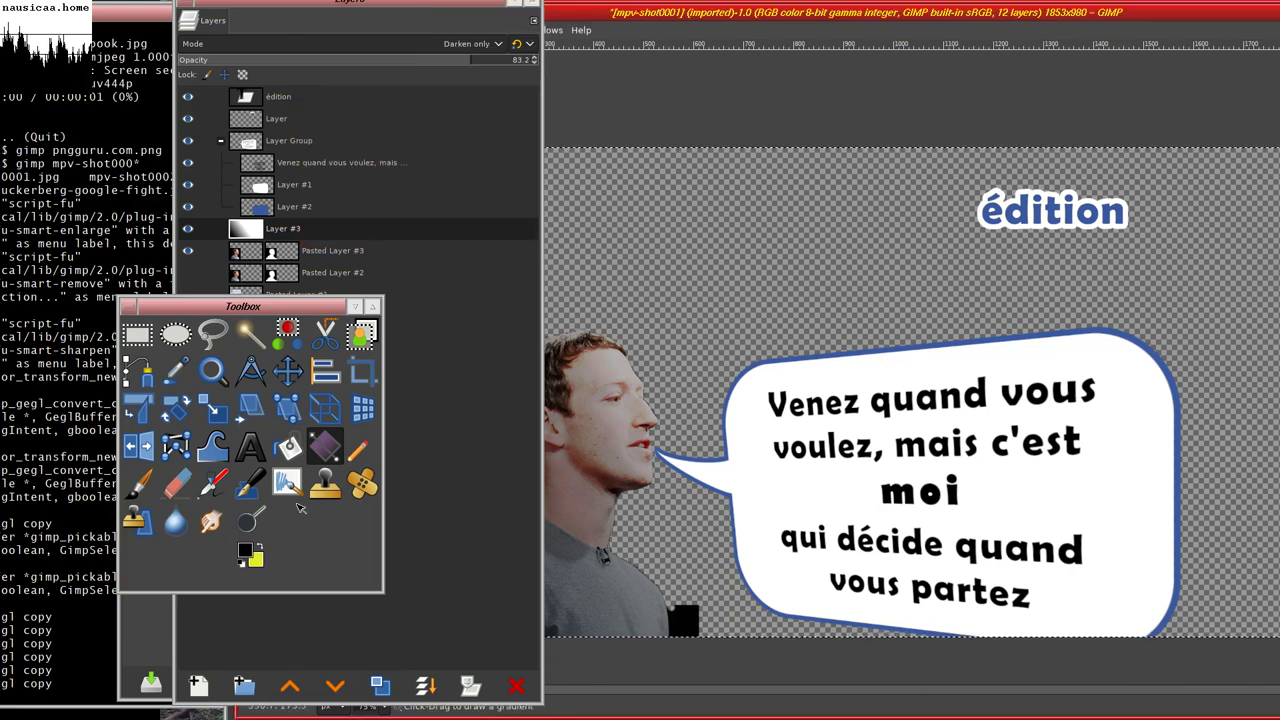
- Set the foreground colour to a dark reddish brown (511504)
left_click(247, 551)
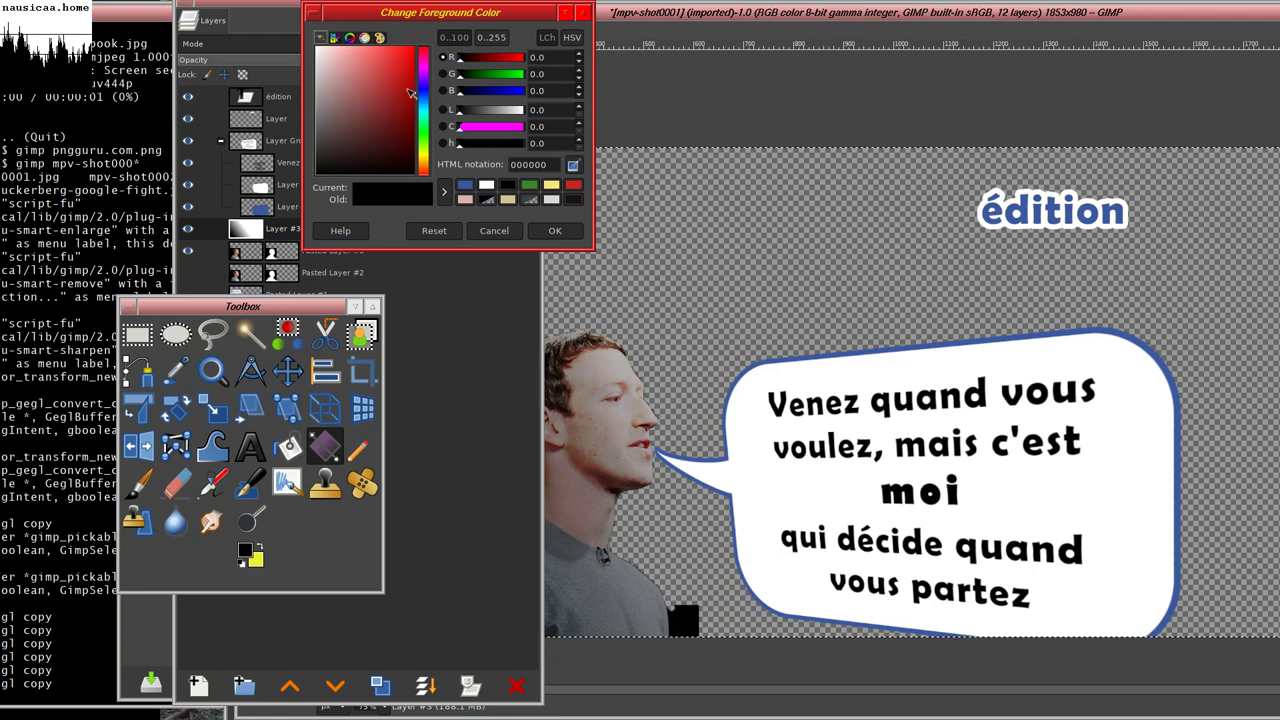
left_click(424, 148)
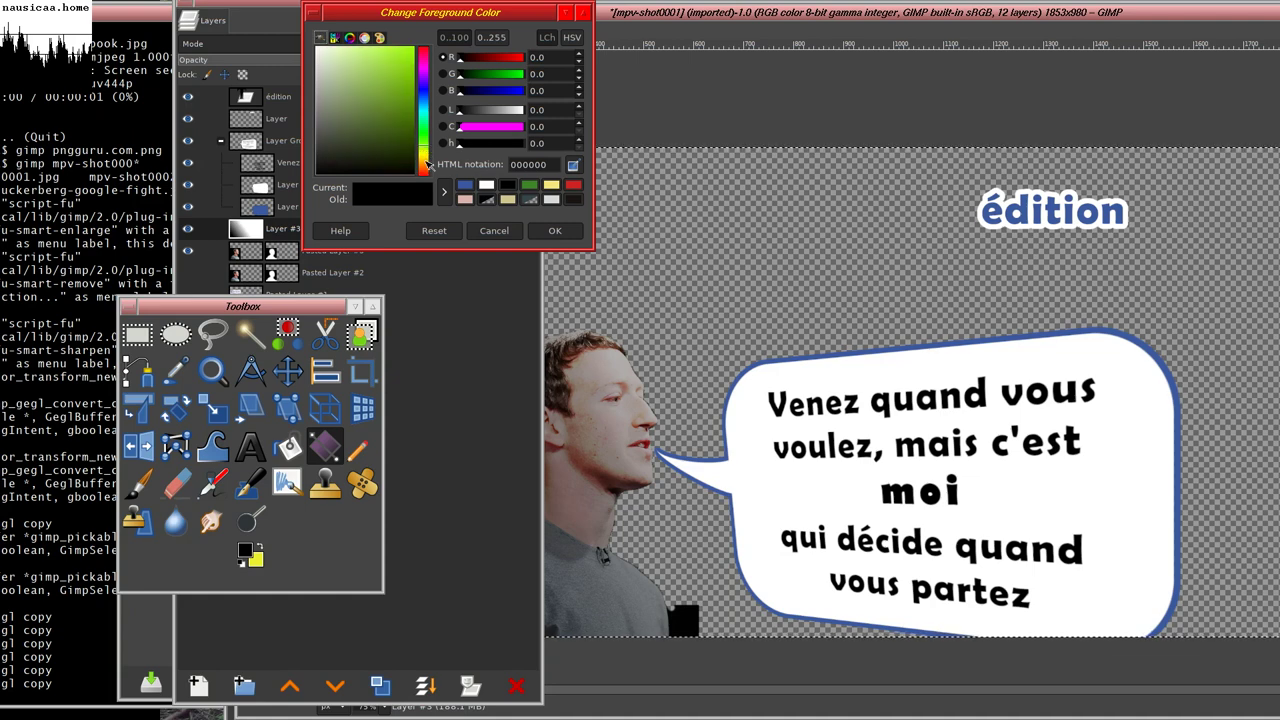
left_click(424, 171)
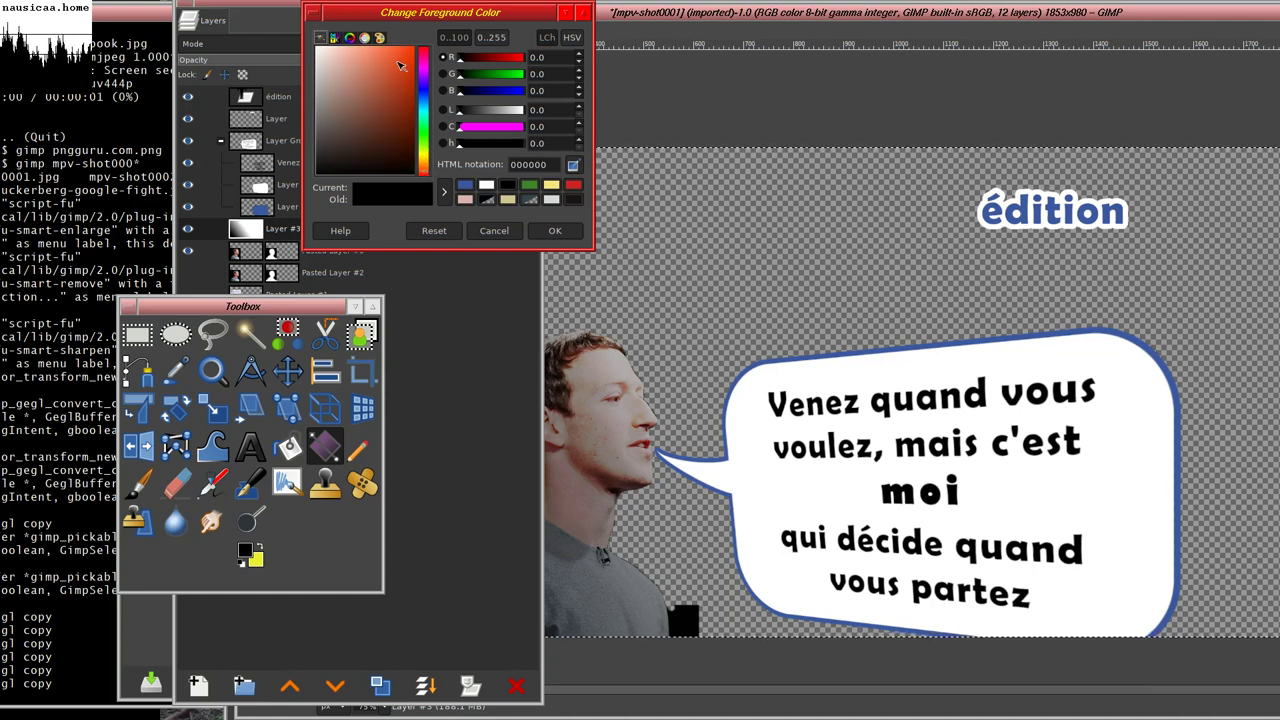
left_click(404, 62)
left_click(404, 159)
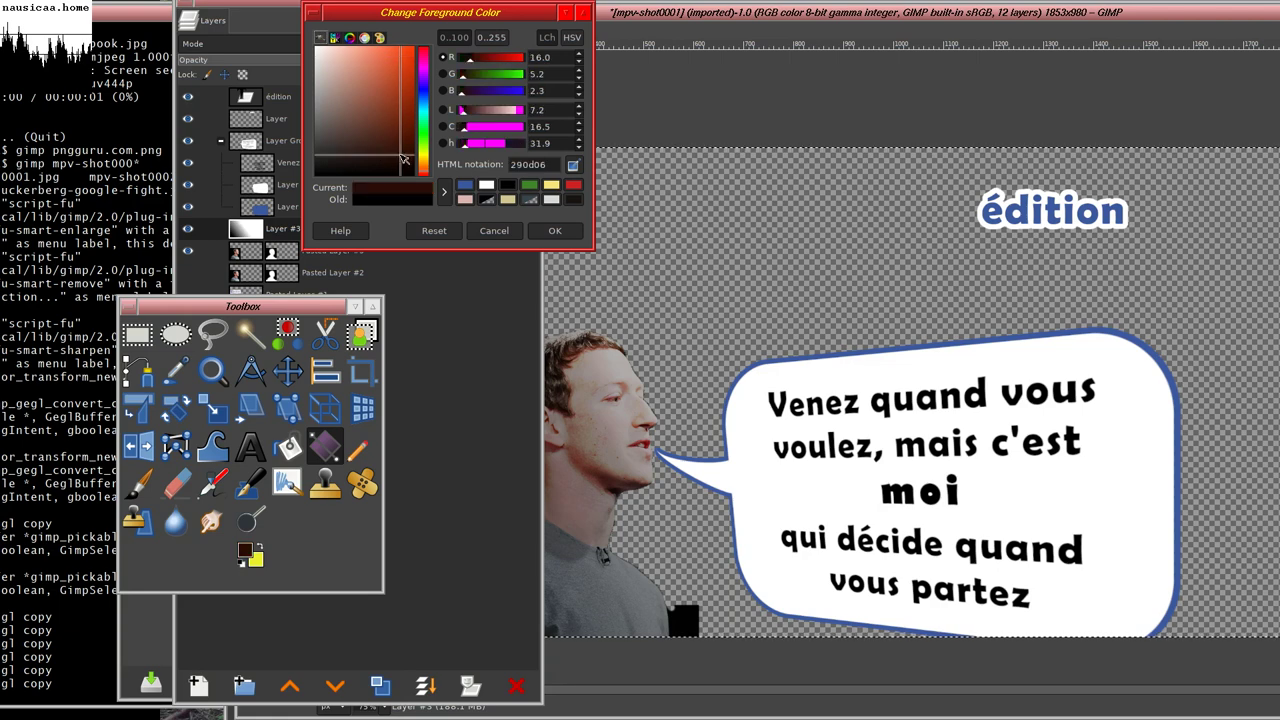
left_click(414, 142)
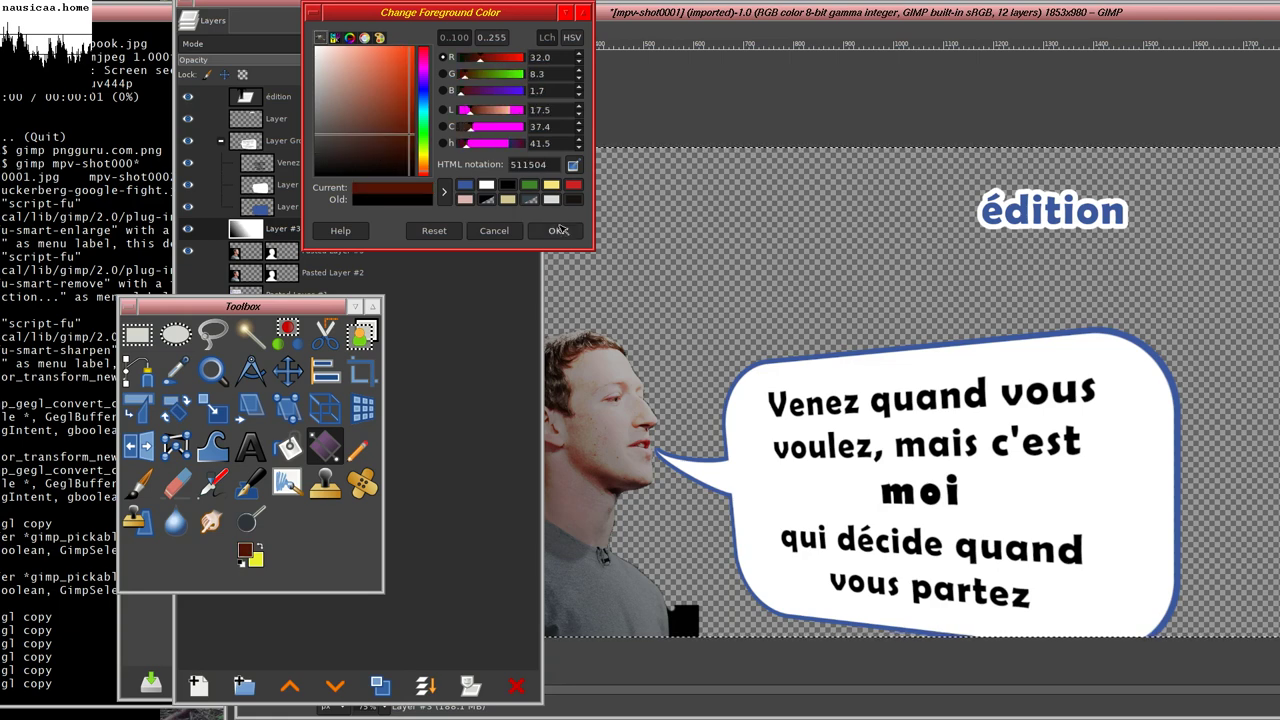
left_click(556, 230)
- Raise the Layers dock with Layer #3 active in Darken only mode at 83.2 opacity
left_click(476, 460)
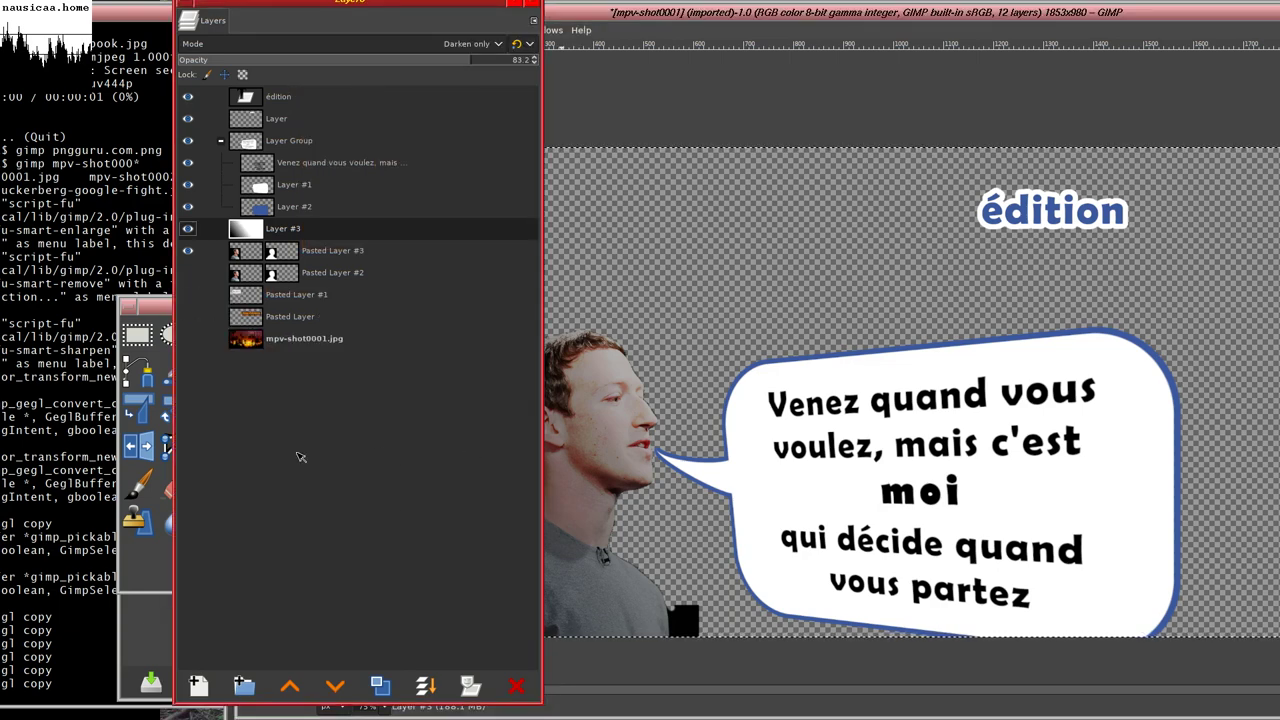
left_click(168, 566)
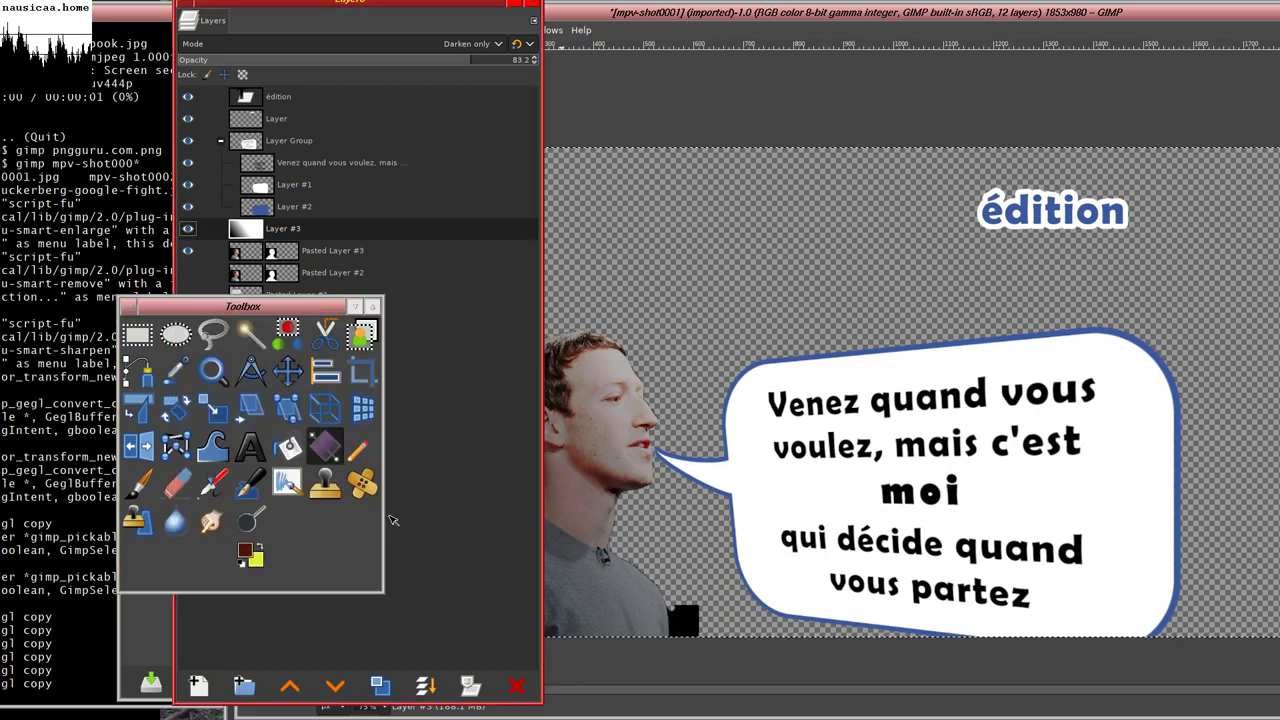
left_click(516, 568)
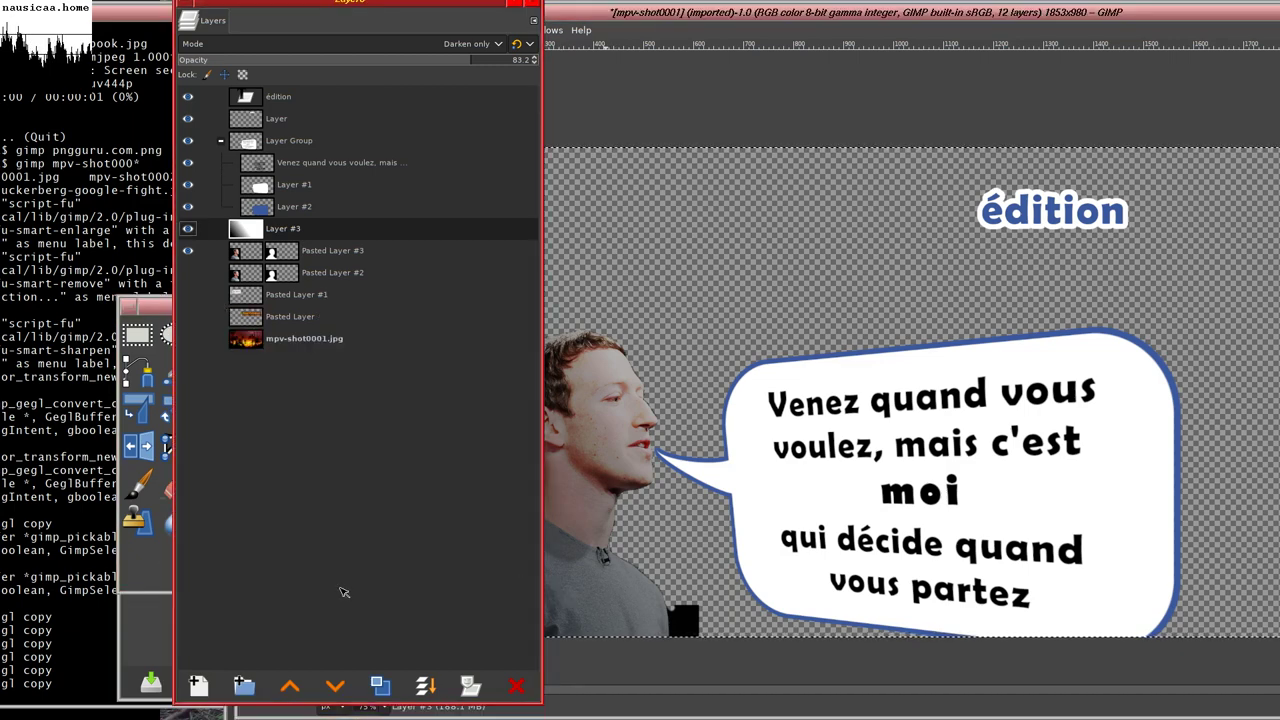
- Stretch the gradient across the figure, commit it, and merge Layer #3 down into Pasted Layer #3
left_click_drag(667, 432, 752, 316)
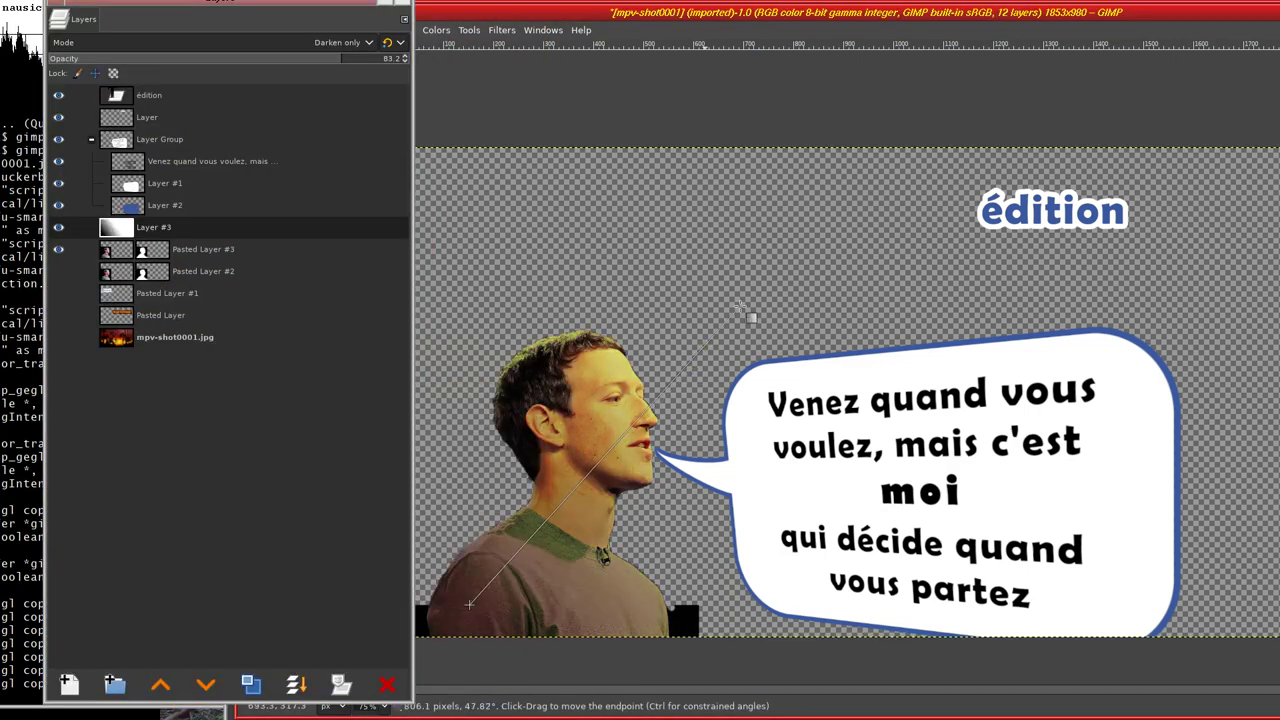
key("Return")
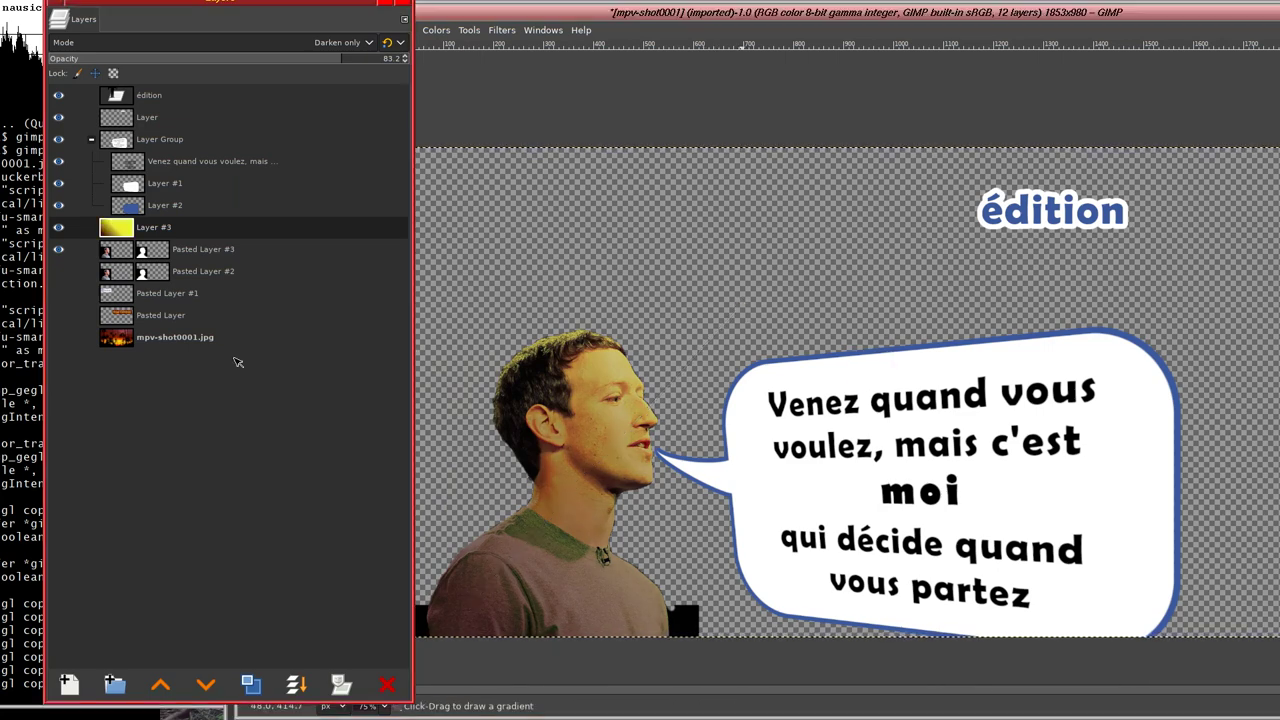
left_click(61, 338)
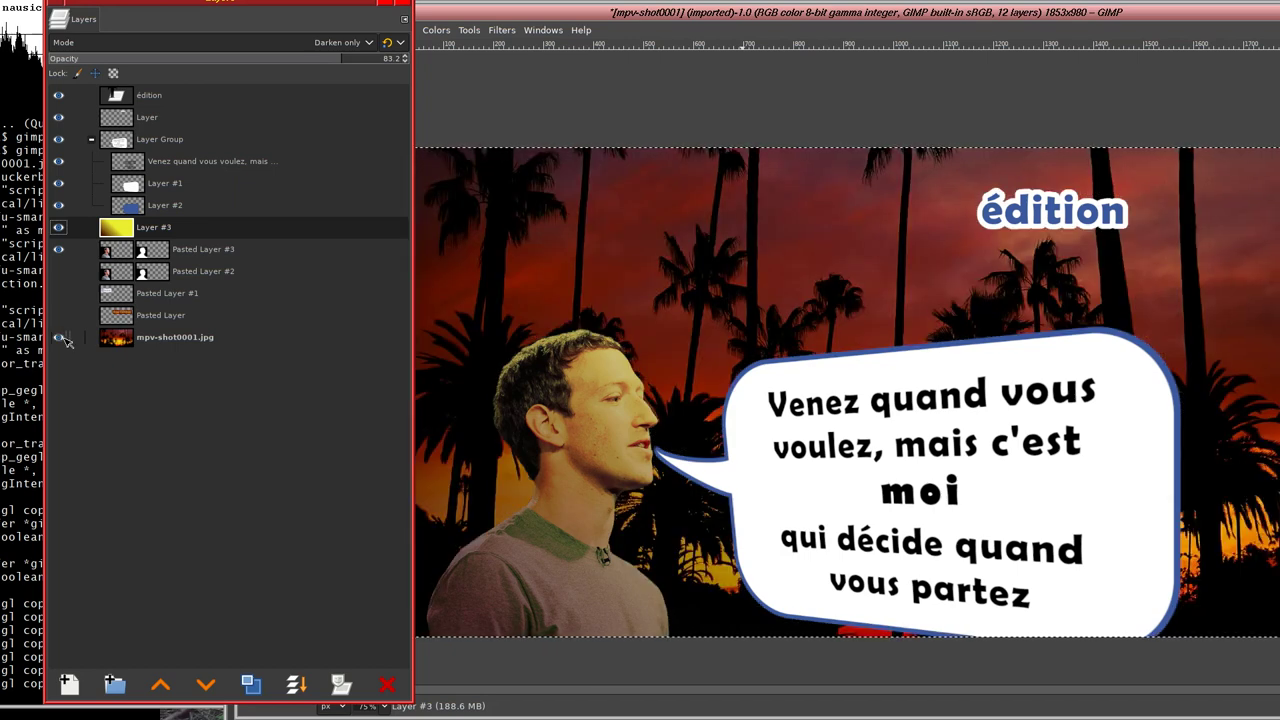
left_click(61, 338)
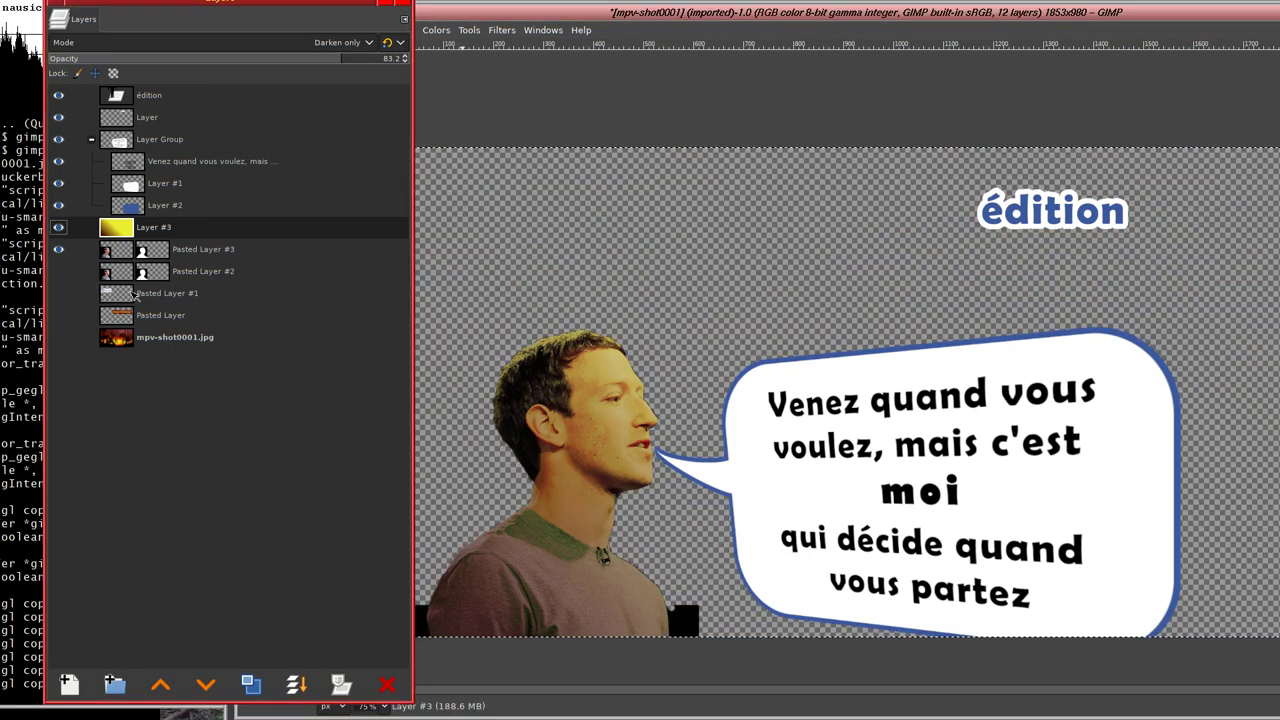
left_click(295, 685)
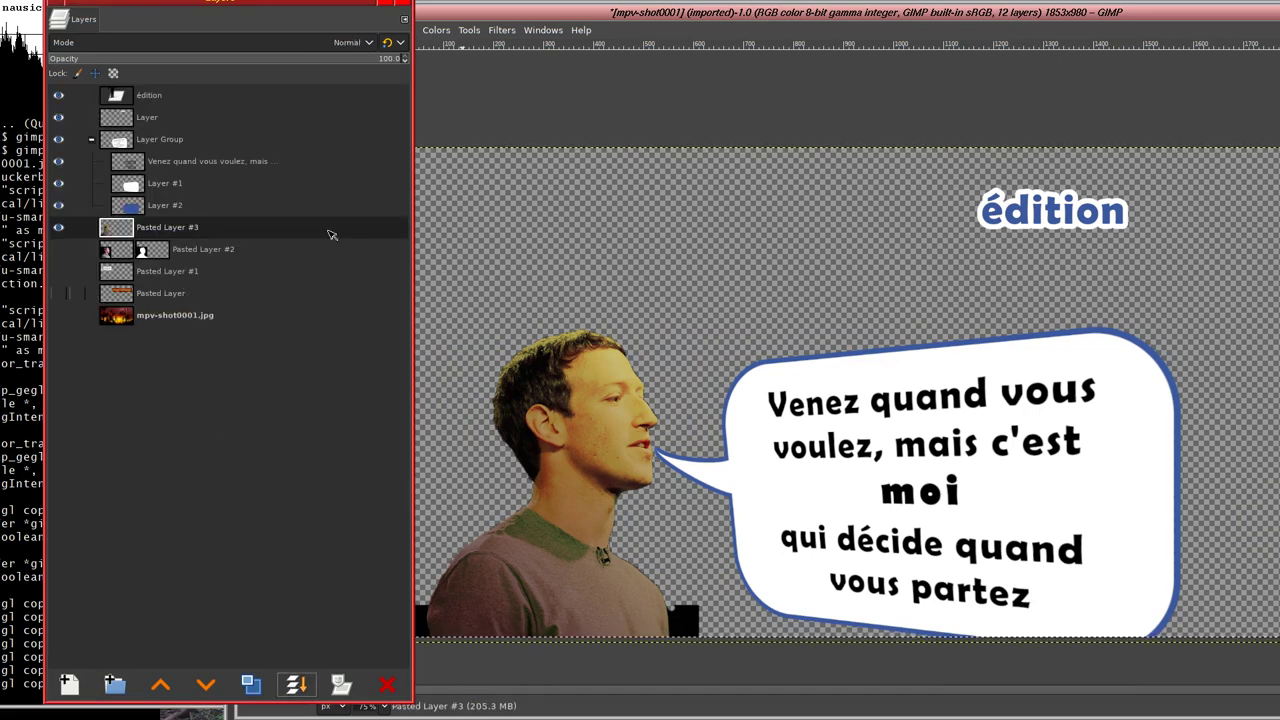
- Show the sunset background, Facebook logo and Hotel California title, and view the whole meme
left_click(58, 293)
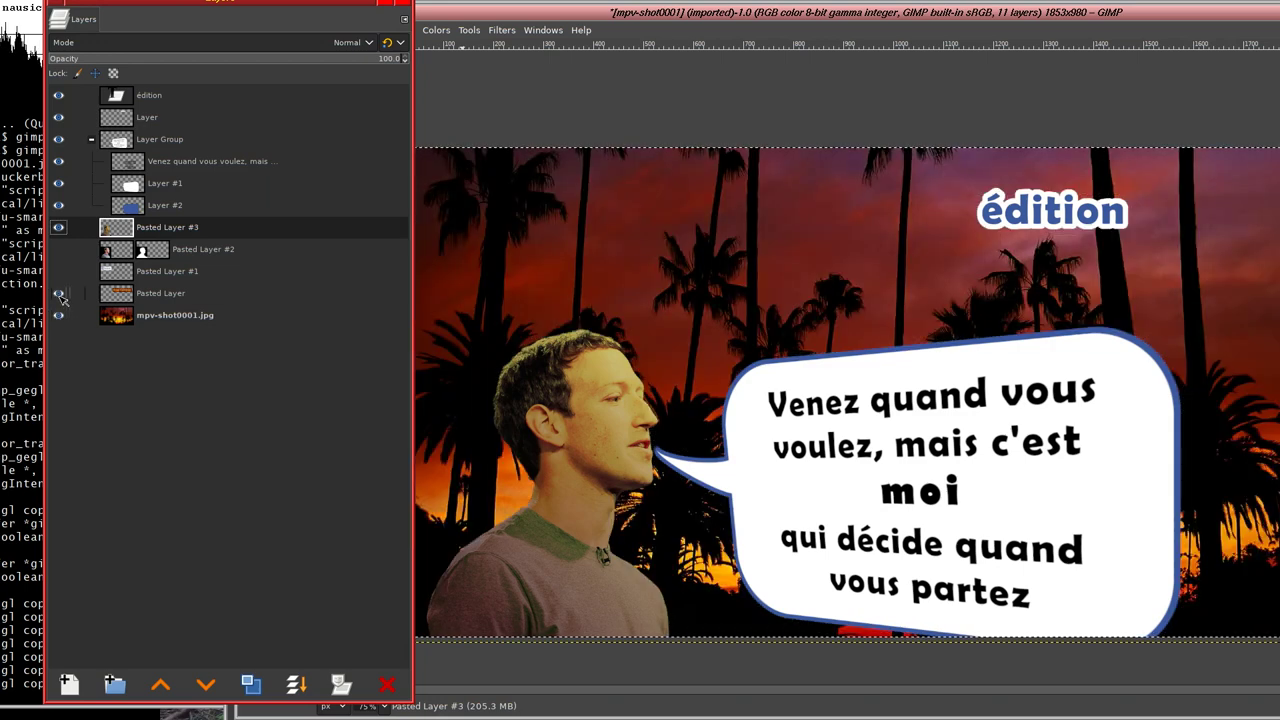
left_click(58, 271)
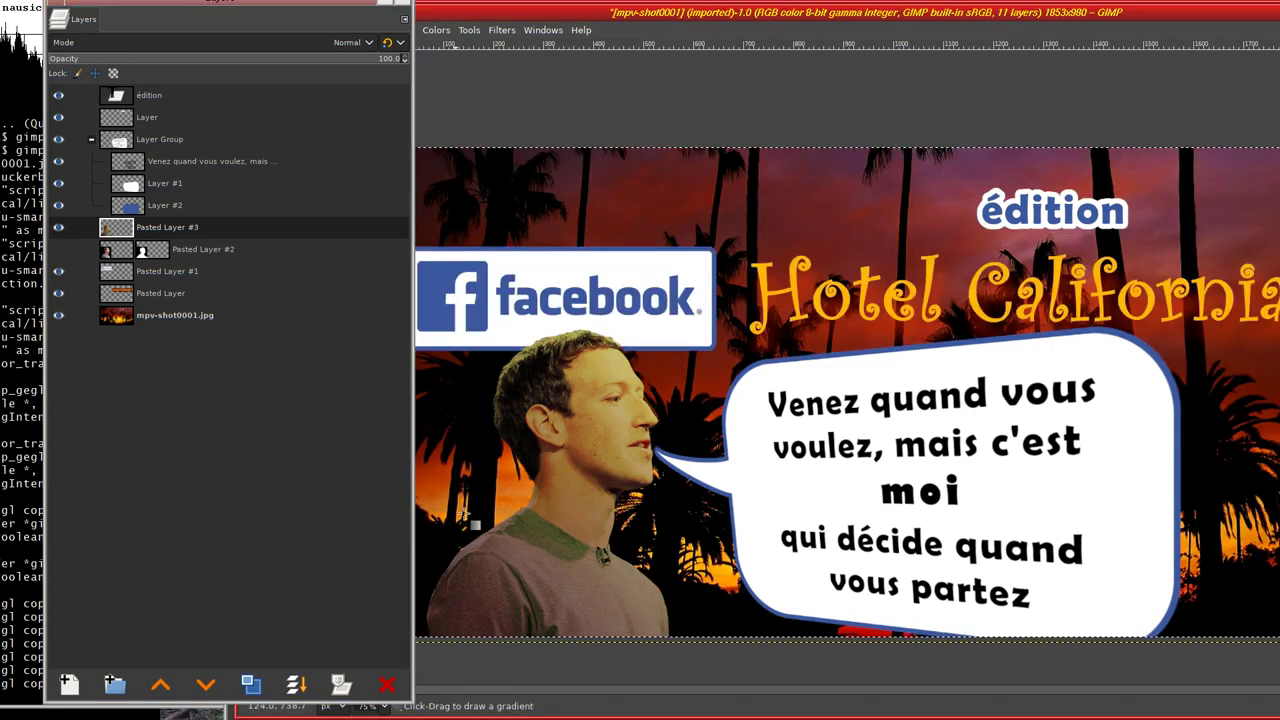
left_click(463, 513)
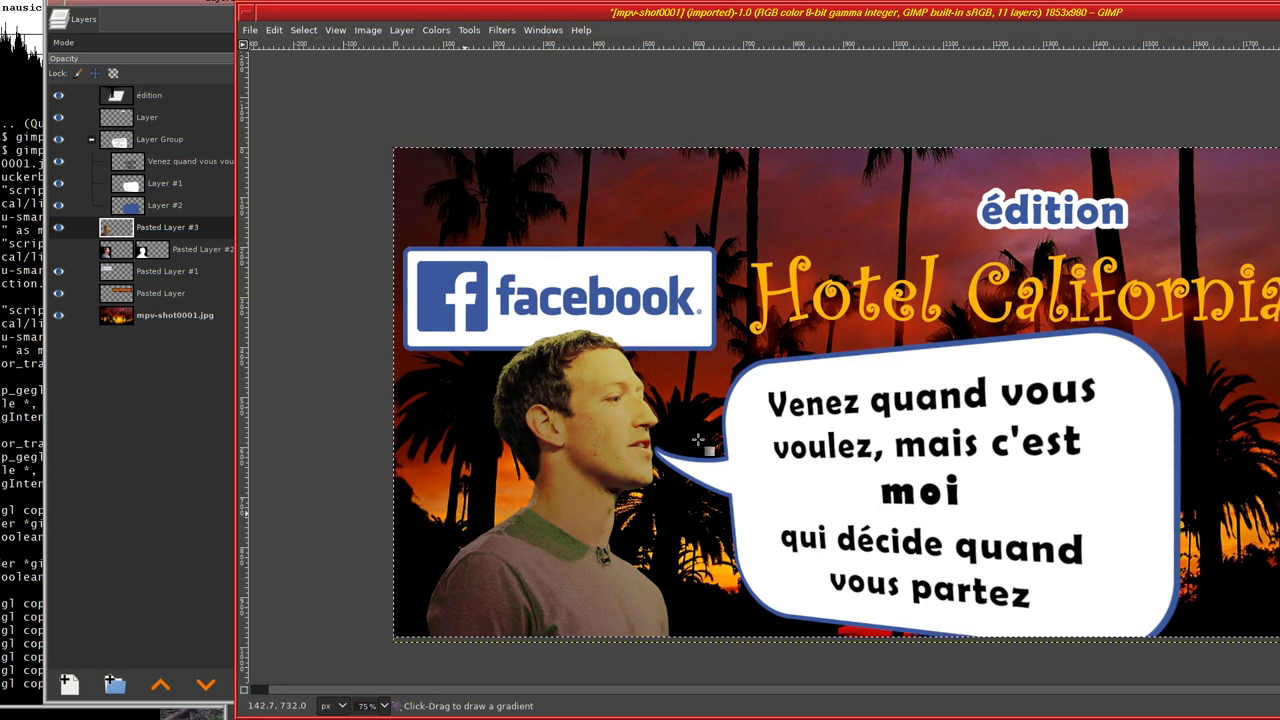
left_click_drag(900, 490, 731, 478)
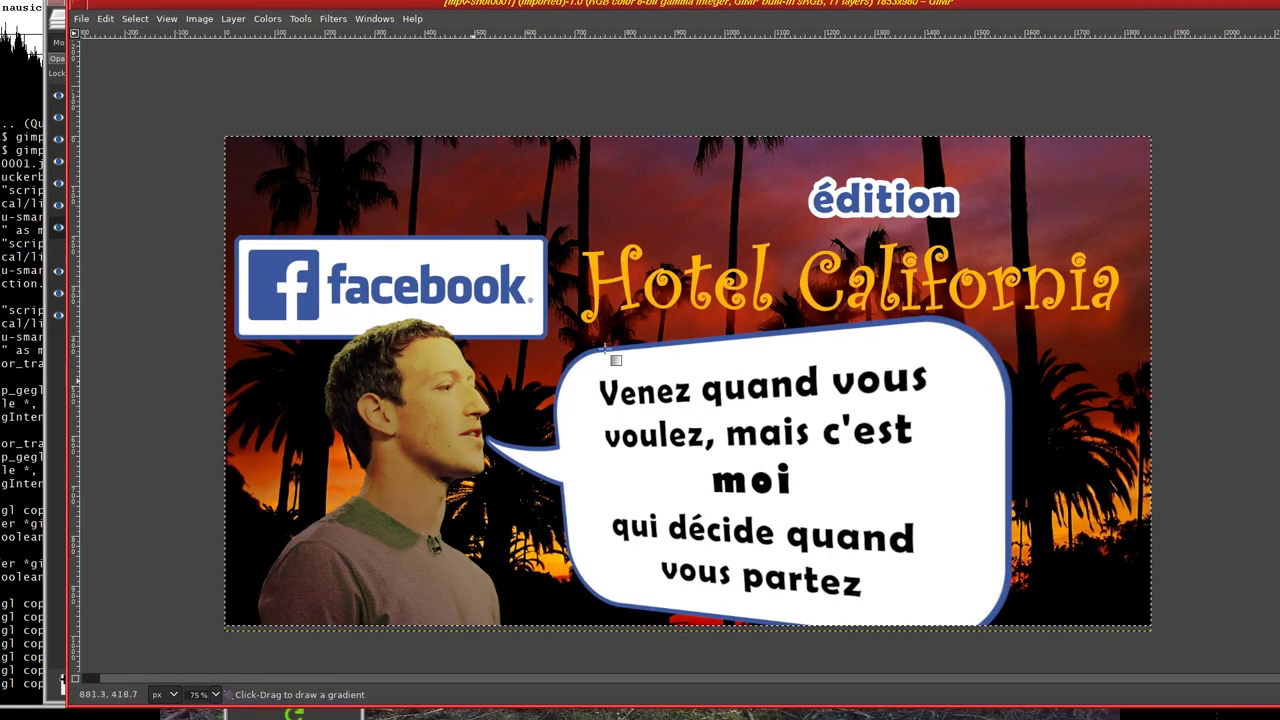
- Save the project as mpv-shot0001.xcf
left_click(81, 18)
left_click(102, 150)
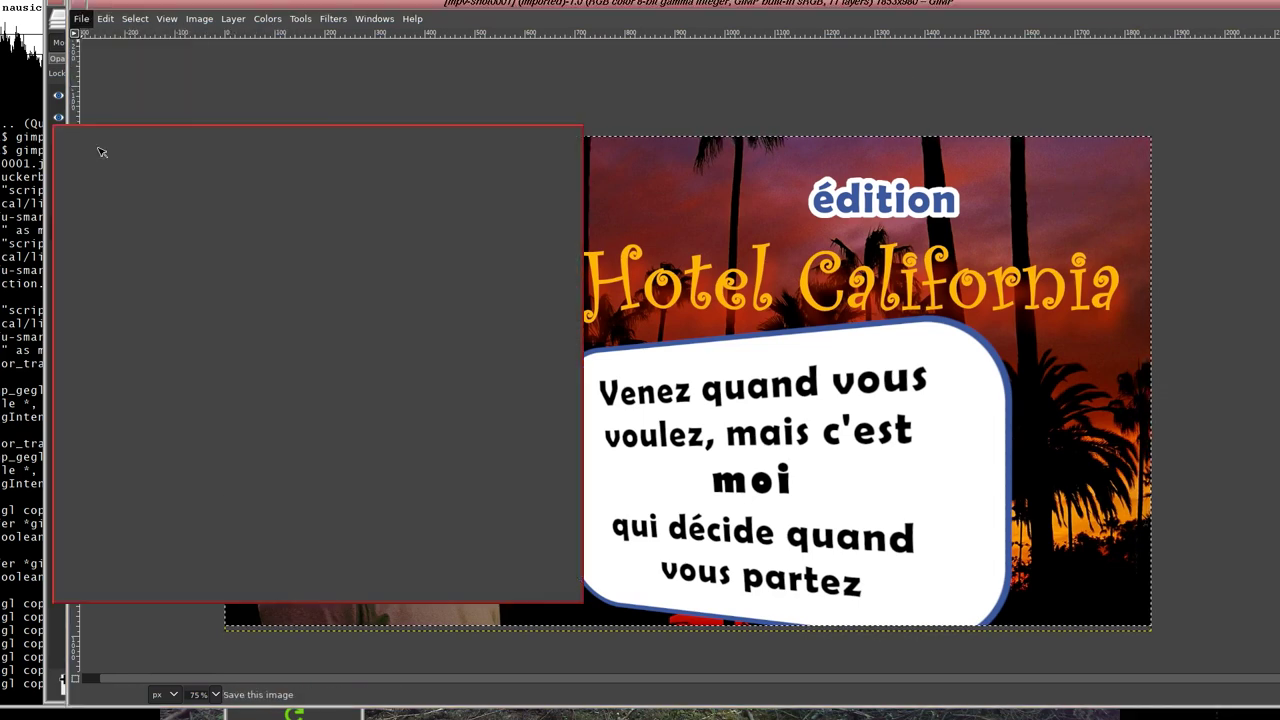
left_click(543, 581)
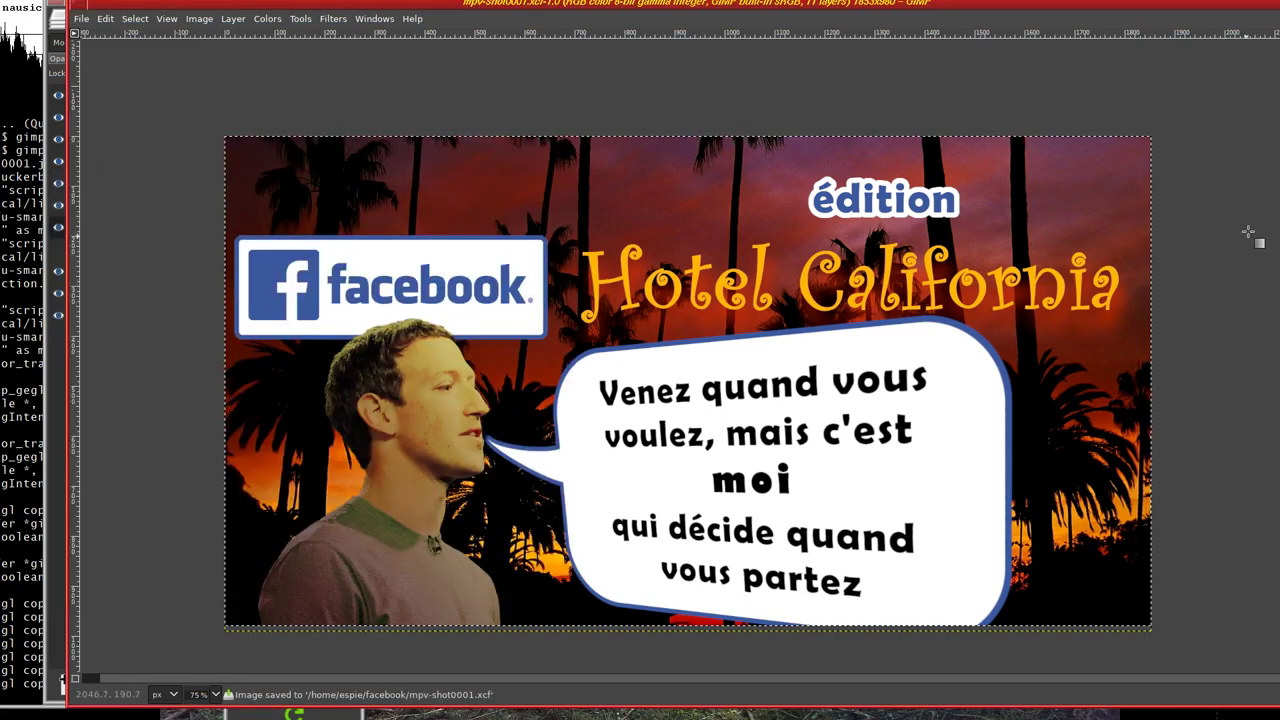
- Export the image as facebook-fr.jpg at quality 90
left_click(81, 19)
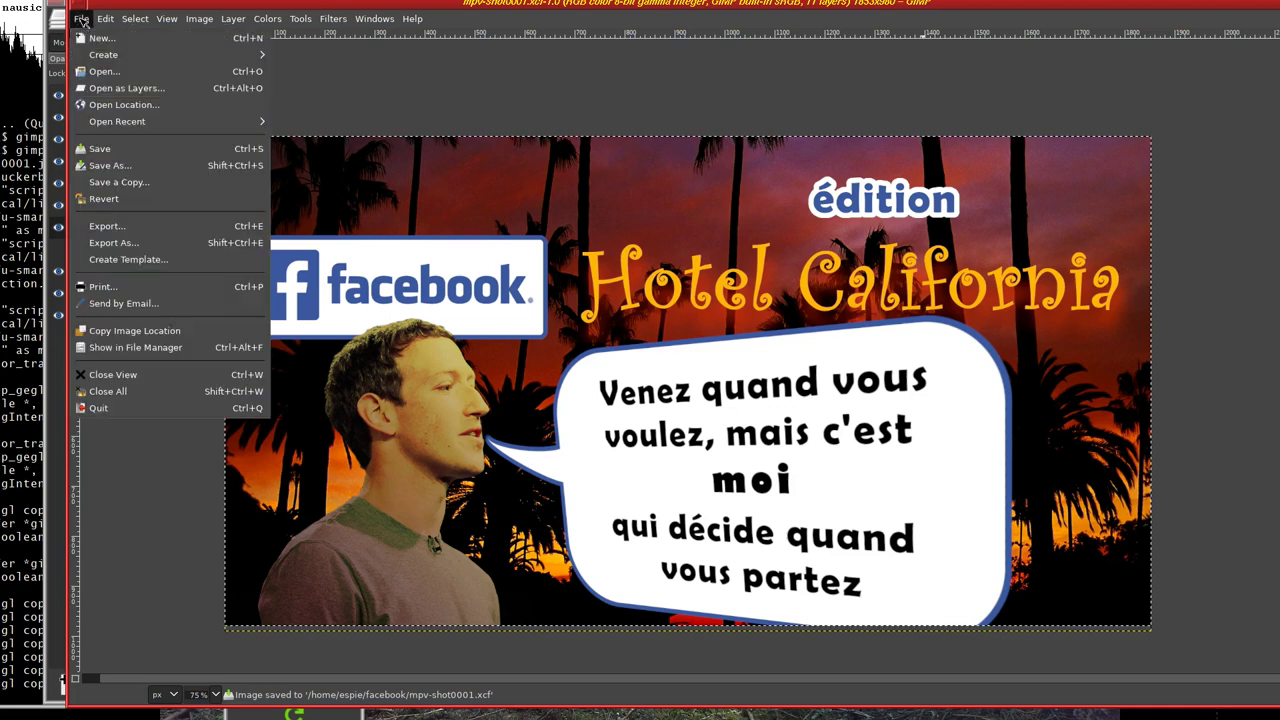
left_click(157, 246)
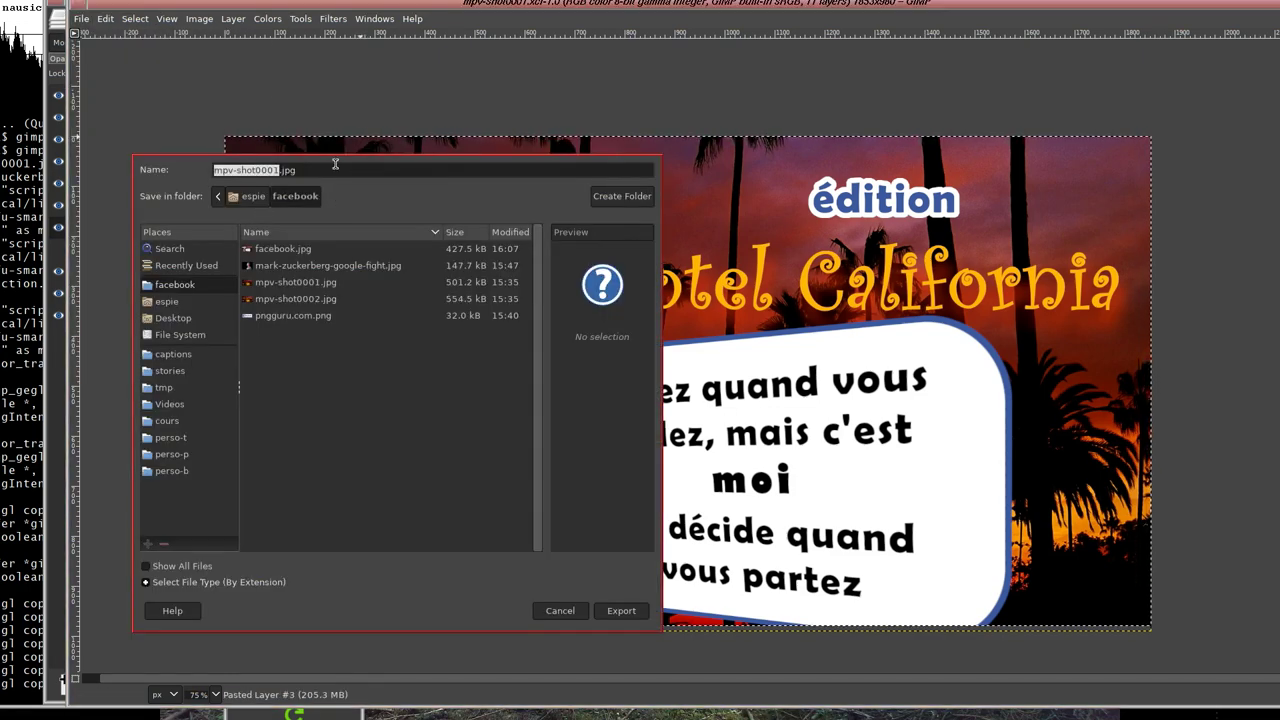
type("facebook-fr")
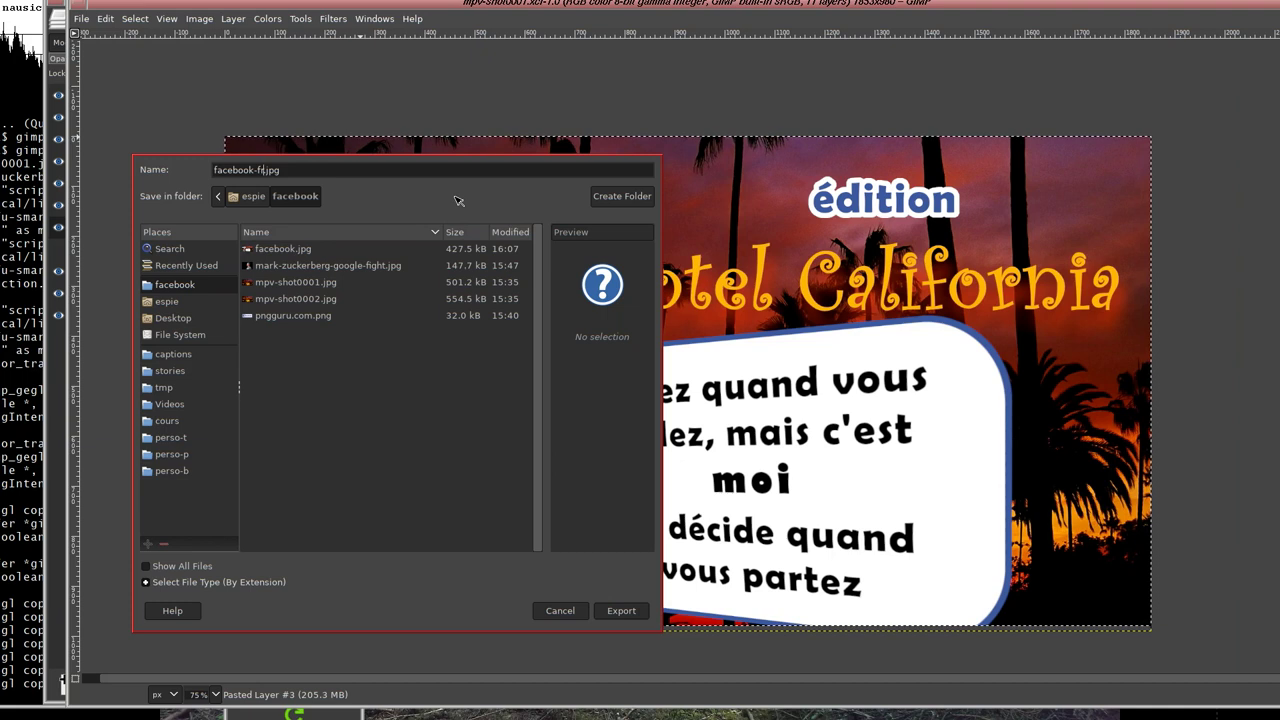
left_click_drag(490, 386, 484, 344)
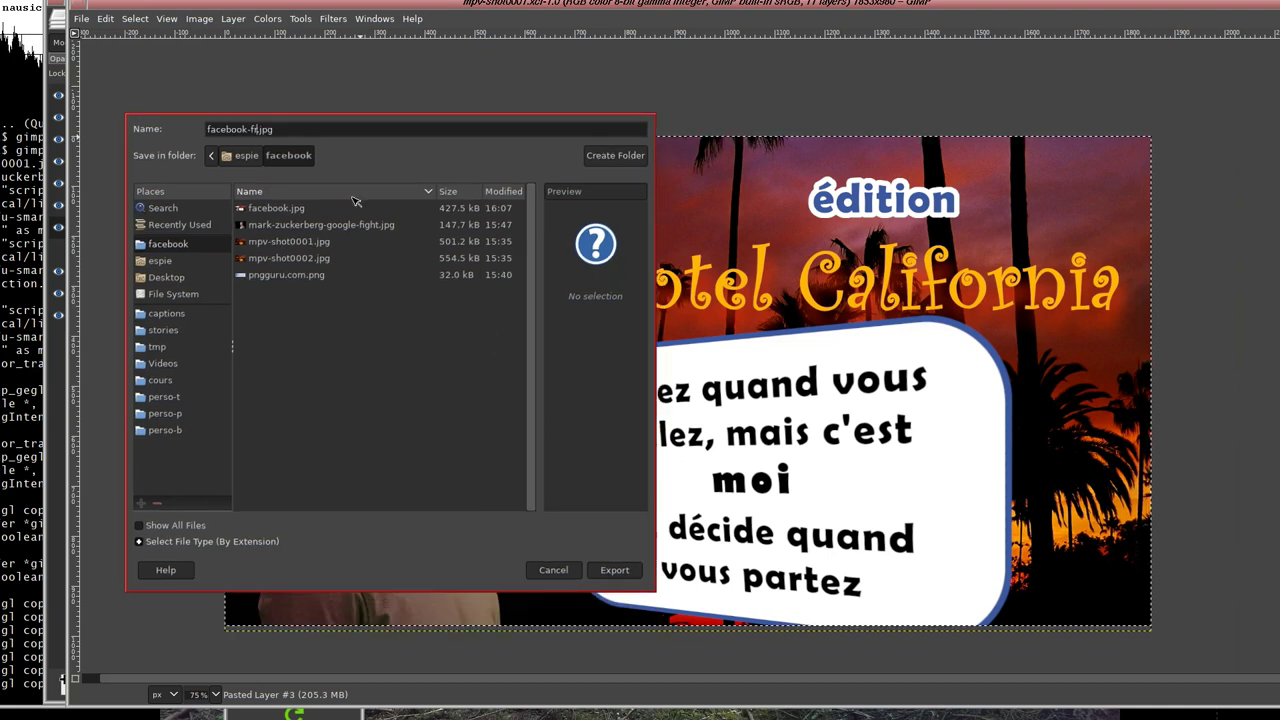
left_click(612, 572)
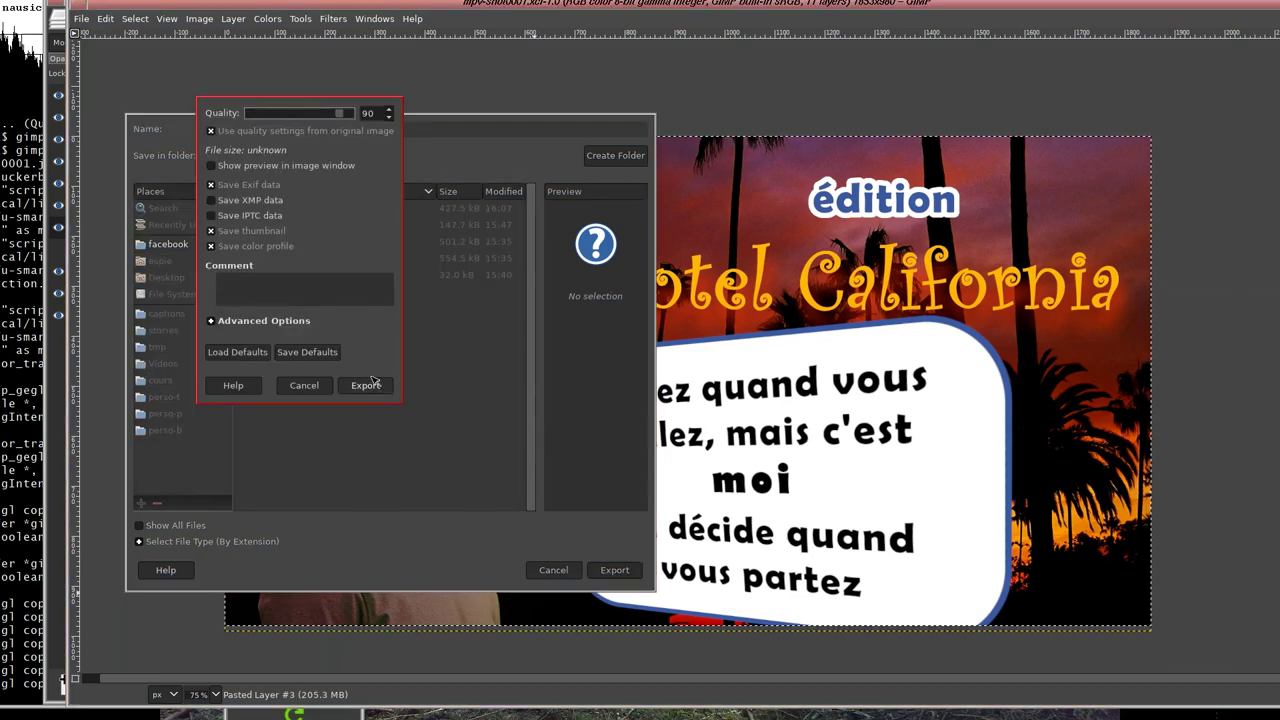
left_click(365, 386)
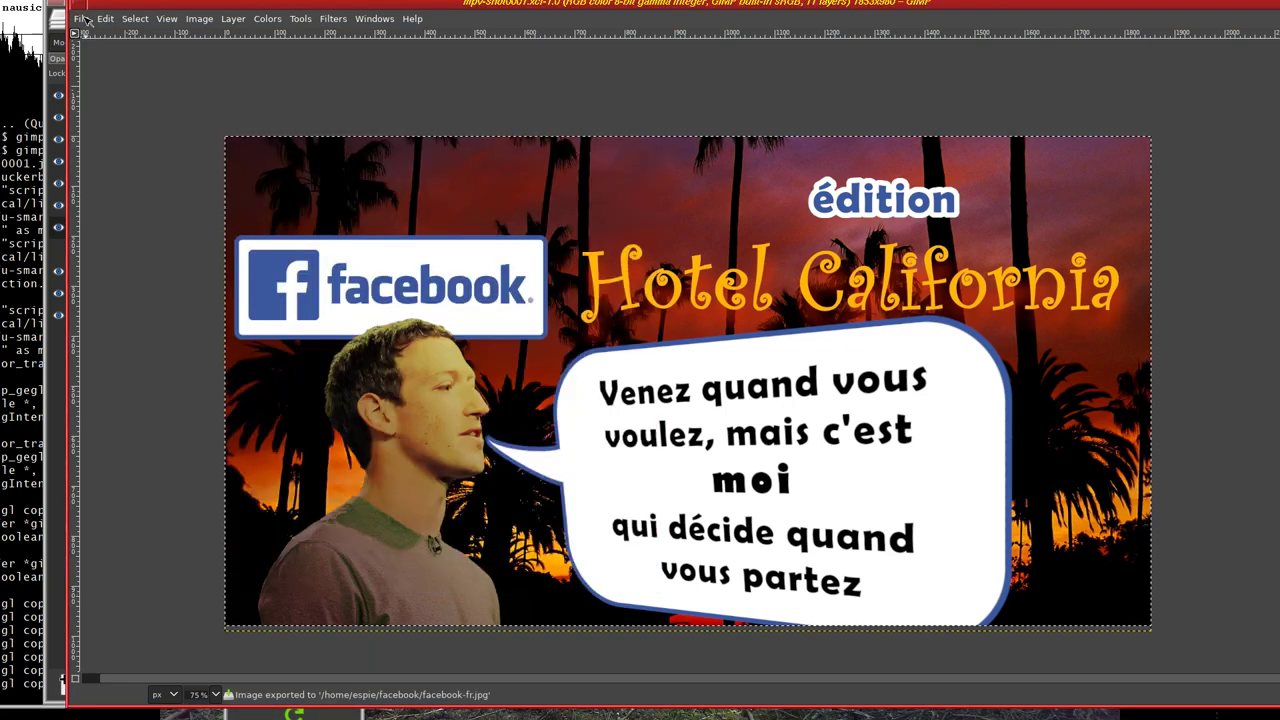
- Quit GIMP and enter 'diapo facebook-fr' at the terminal prompt
left_click(85, 18)
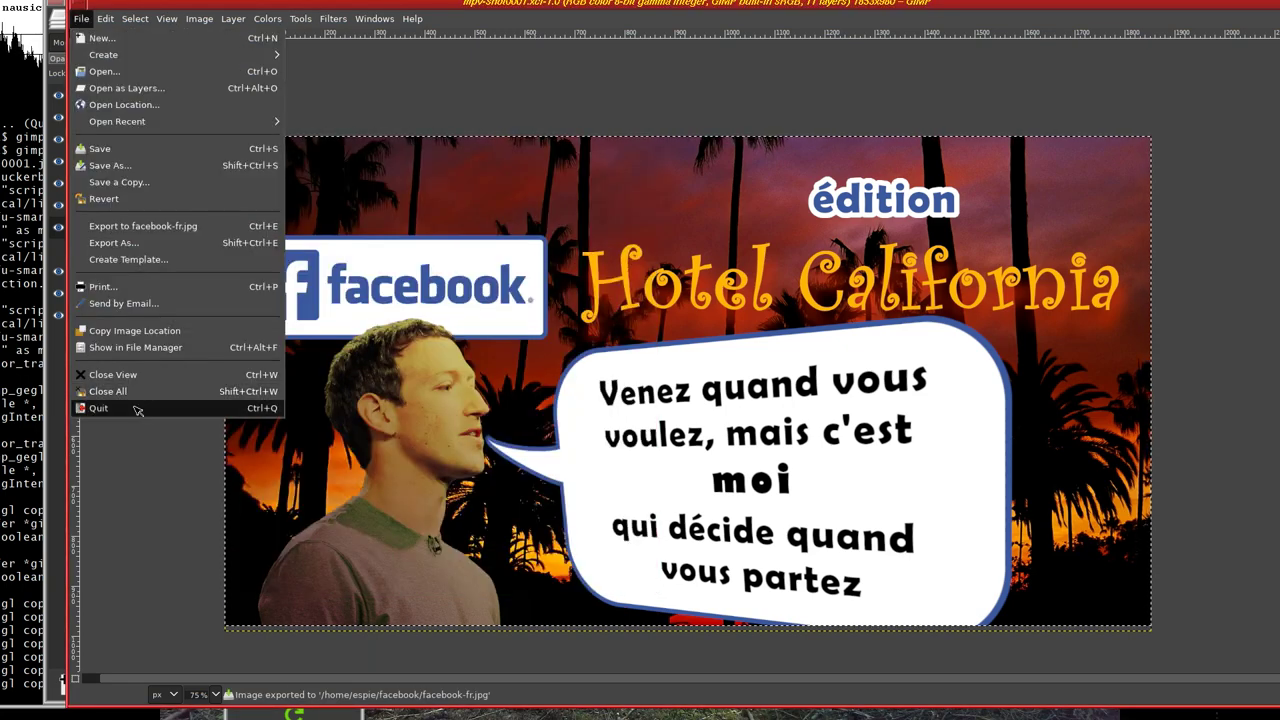
left_click(130, 393)
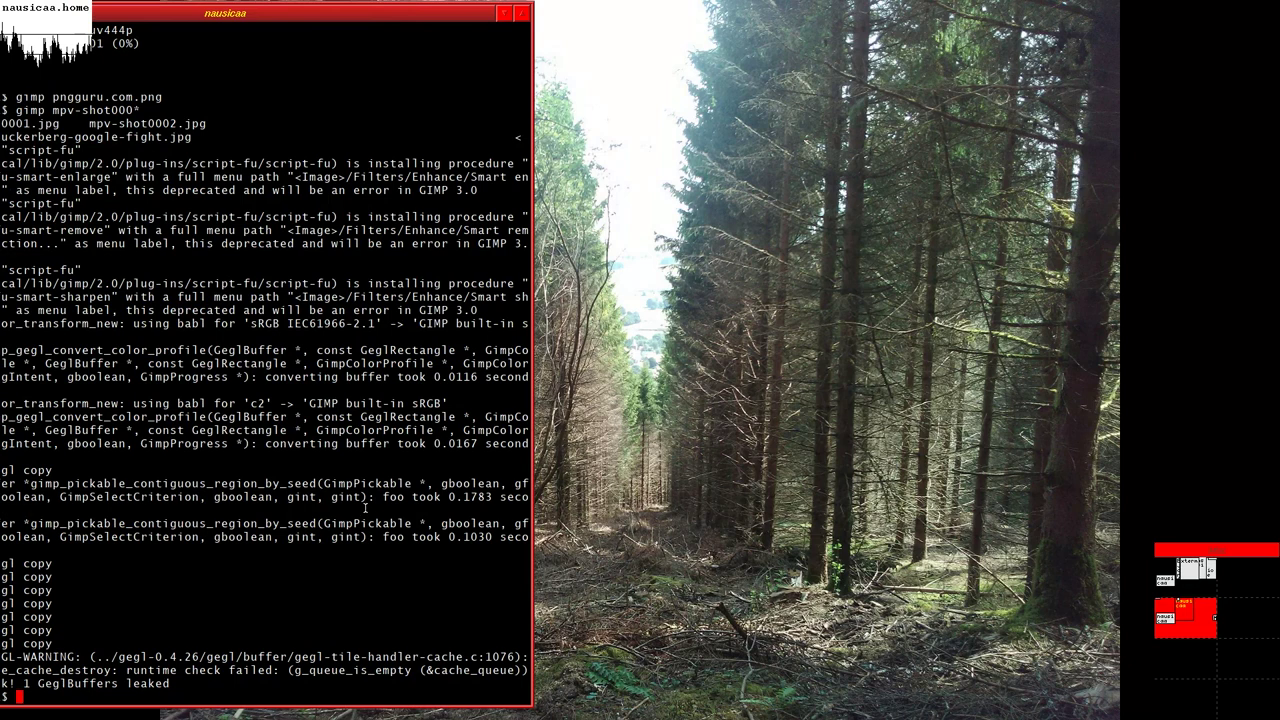
type("diapo facebook-fr")
- Preview facebook-fr.jpg full-screen with the diapo viewer, then close it with q
key("Tab")
key("Return")
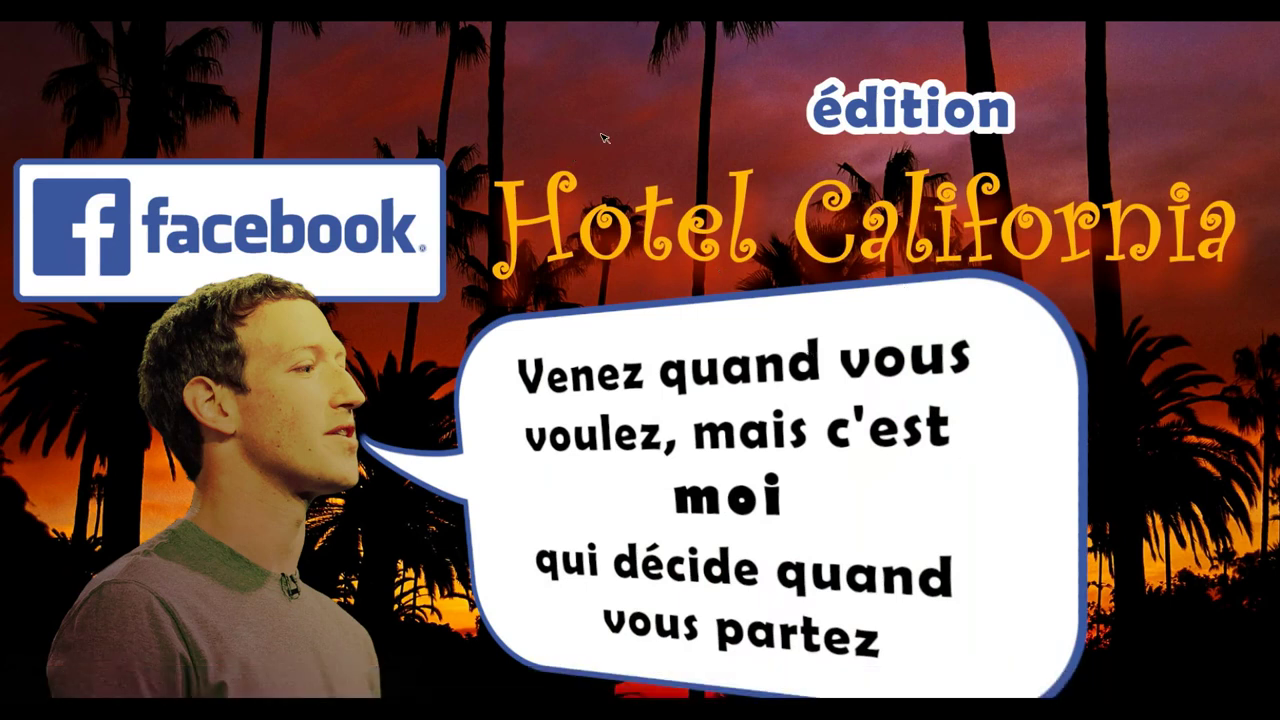
key("q")
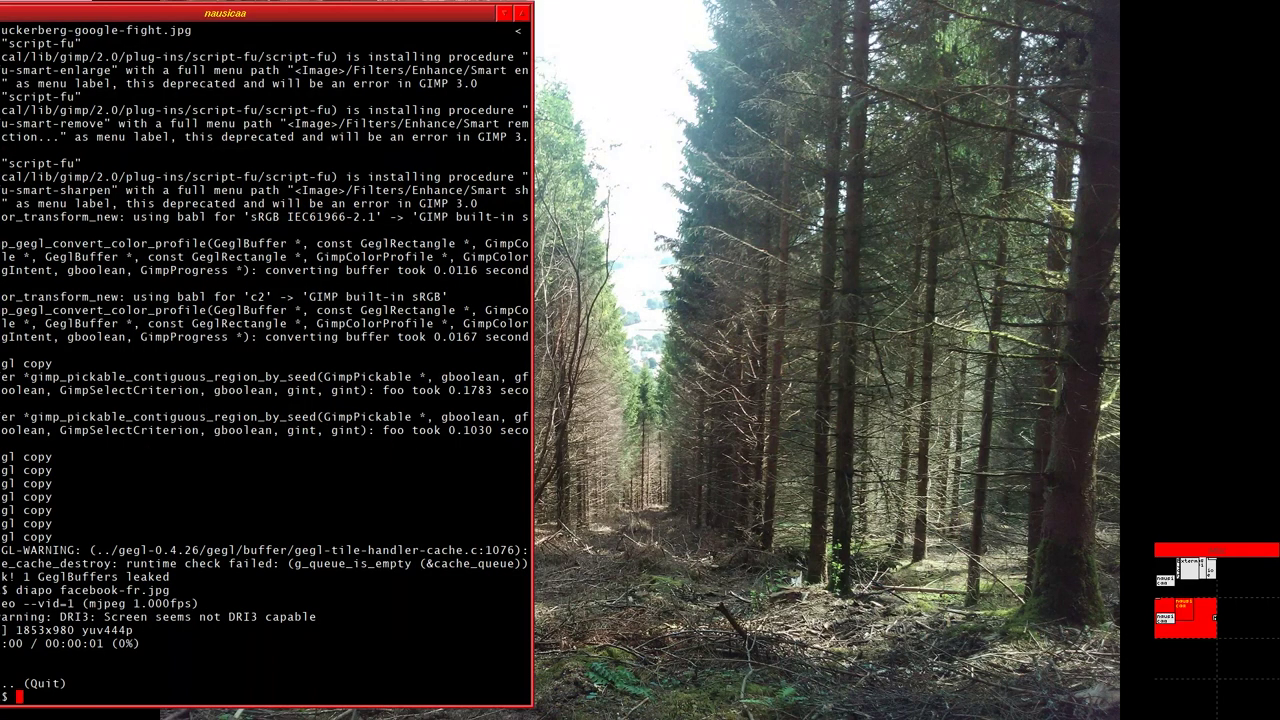